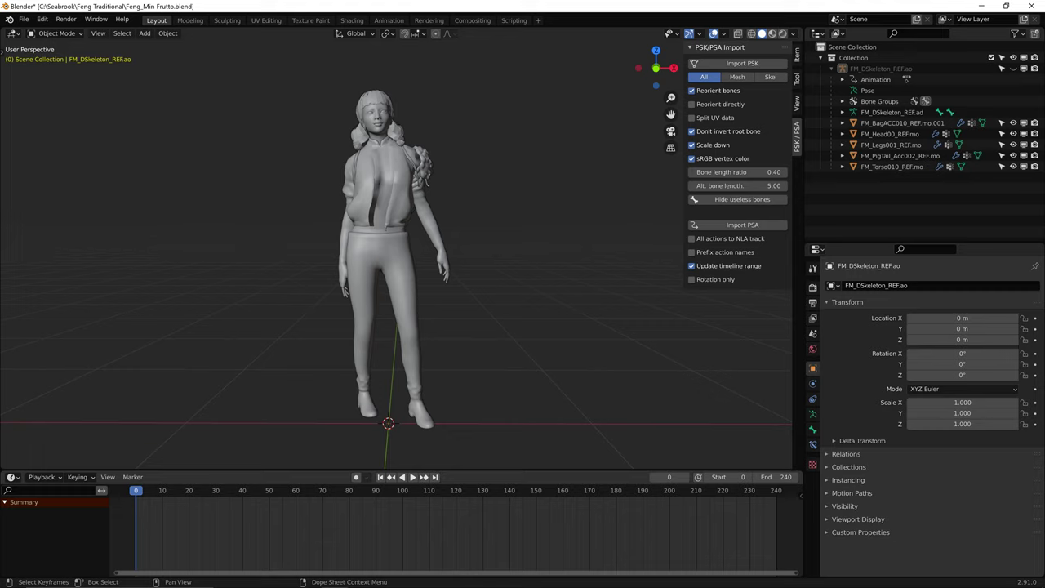
- Play the character's animation and inspect the model from the side and front, then stop playback
{"action": "mouse_move", "coordinate": [425, 311]}
{"action": "middle_mouse_down"}
{"action": "mouse_move", "coordinate": [494, 324]}
{"action": "mouse_move", "coordinate": [427, 304]}
{"action": "mouse_move", "coordinate": [449, 304]}
{"action": "mouse_move", "coordinate": [427, 313]}
{"action": "middle_mouse_up"}
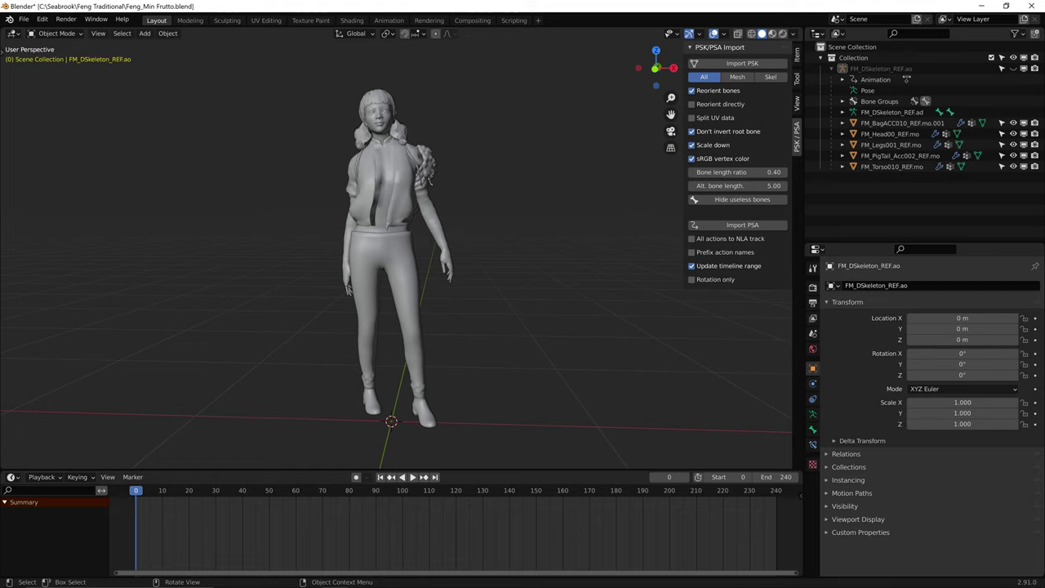
{"action": "key", "text": "space"}
{"action": "middle_click_drag", "start_coordinate": [427, 313], "coordinate": [536, 308]}
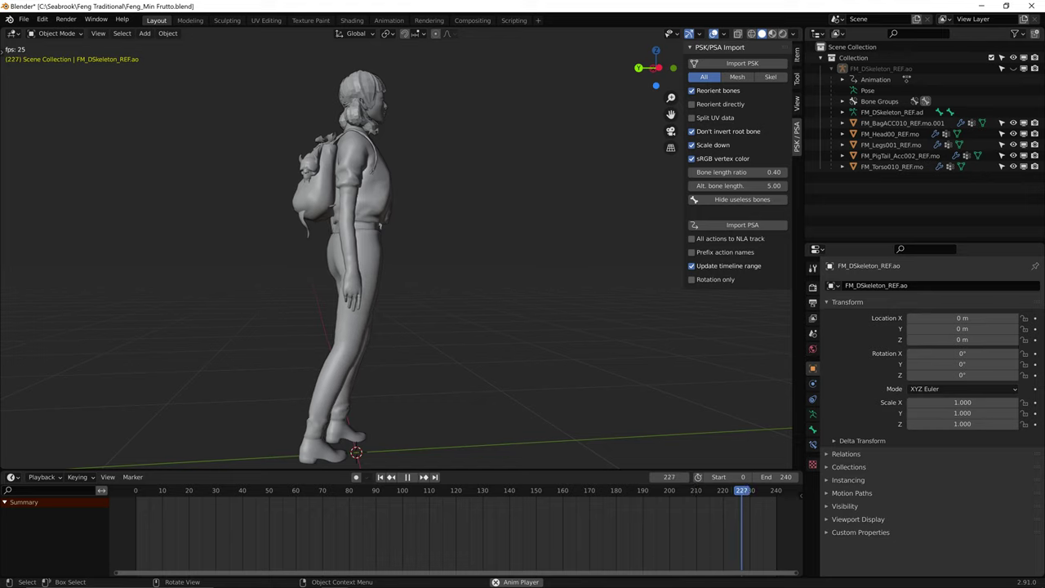
{"action": "key", "text": "Escape"}
{"action": "key", "text": "Escape"}
{"action": "middle_click_drag", "start_coordinate": [457, 254], "coordinate": [347, 252]}
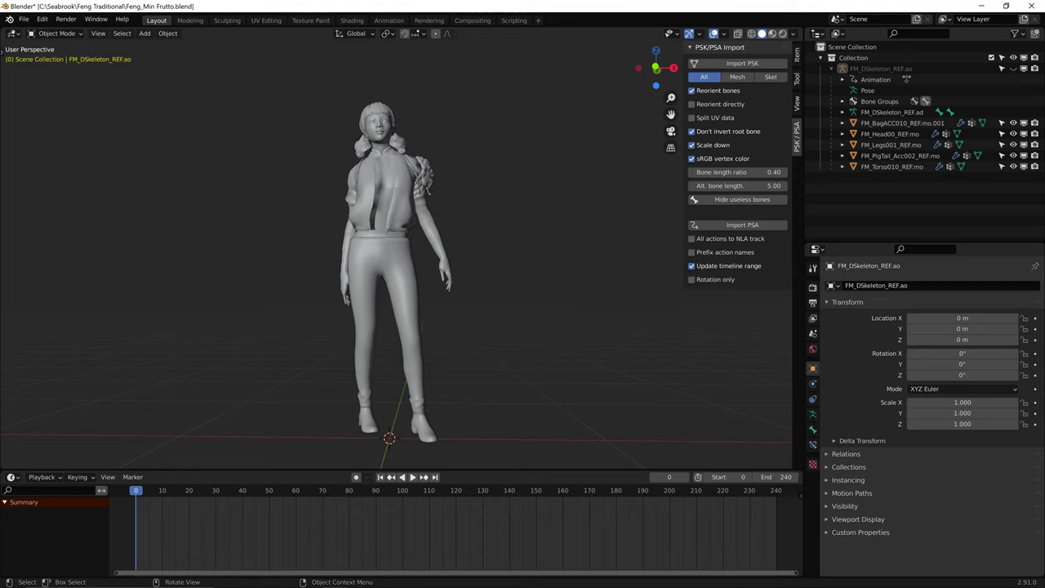
- Switch to Firefox and return from the UE Viewer page to the Google results for umodel
{"action": "key", "text": "alt+Tab"}
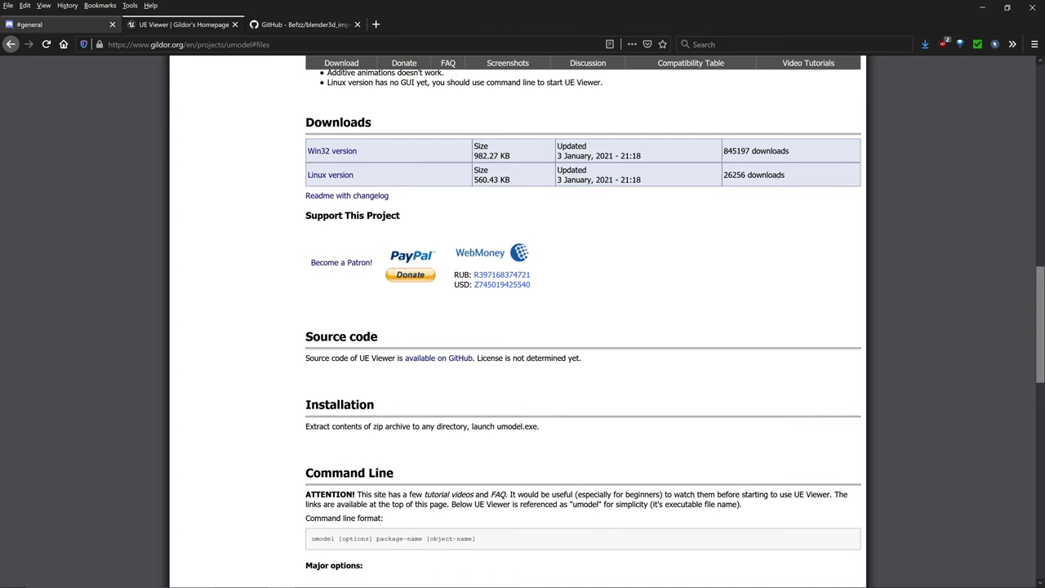
{"action": "left_click", "coordinate": [62, 25]}
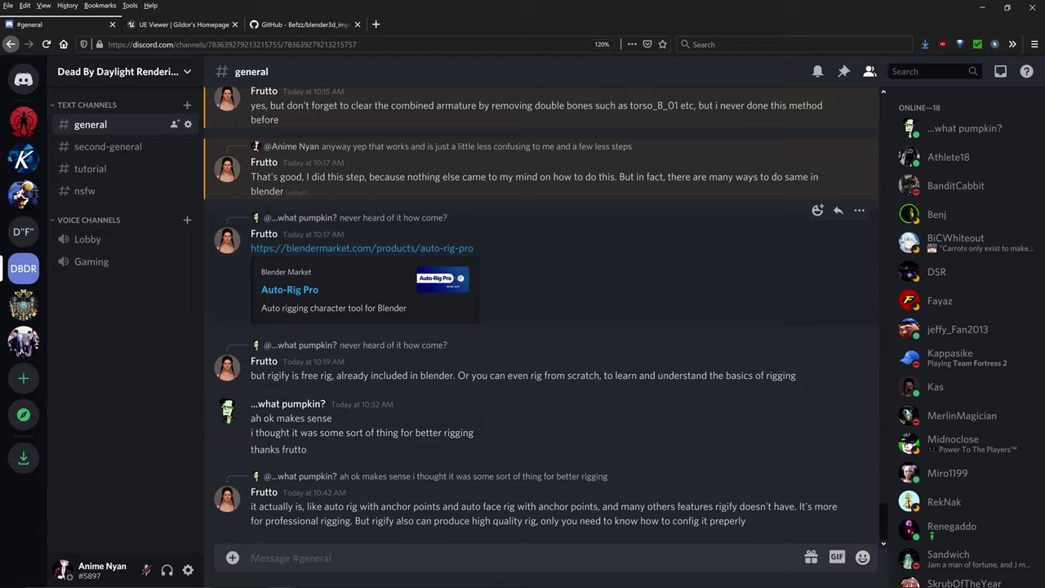
{"action": "left_click", "coordinate": [181, 25]}
{"action": "key", "text": "alt+Left"}
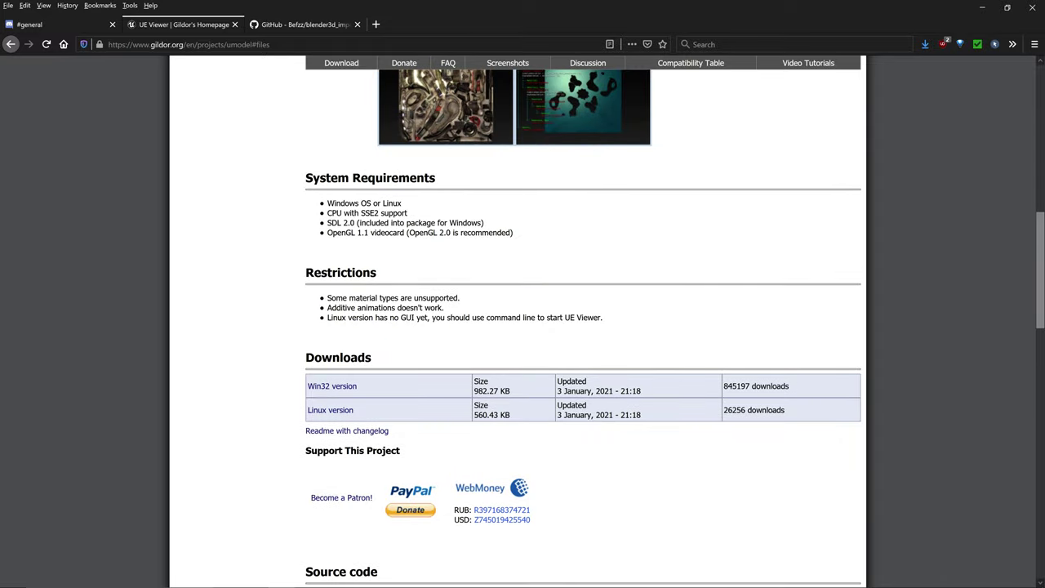
{"action": "key", "text": "alt+Left"}
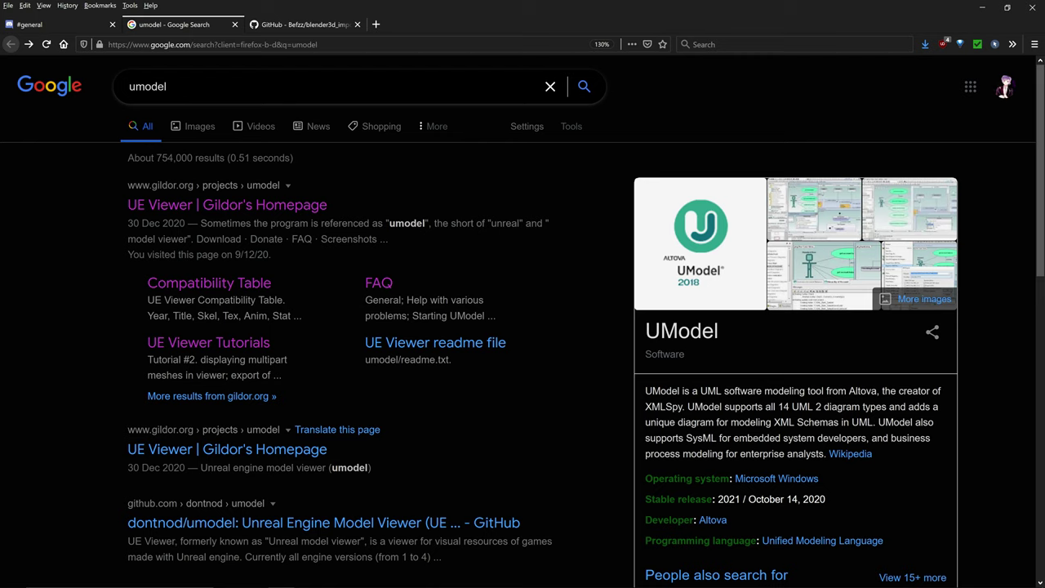
- Open the UE Viewer | Gildor's Homepage result and go to its Downloads section
{"action": "left_click", "coordinate": [327, 86]}
{"action": "left_click", "coordinate": [73, 206]}
{"action": "left_click", "coordinate": [237, 205]}
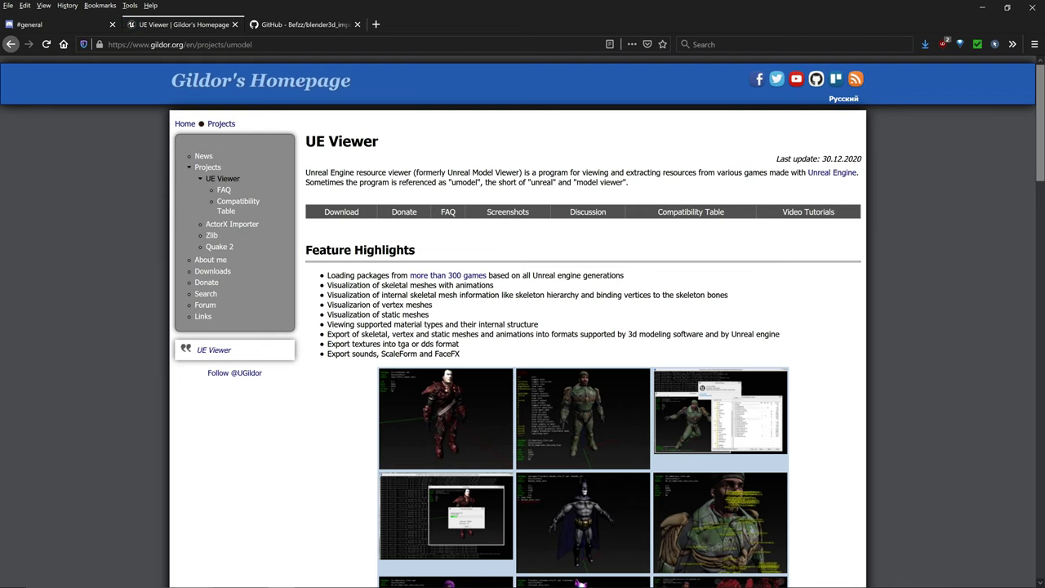
{"action": "left_click", "coordinate": [341, 213]}
{"action": "scroll", "coordinate": [382, 182], "scroll_direction": "up", "scroll_amount": 1}
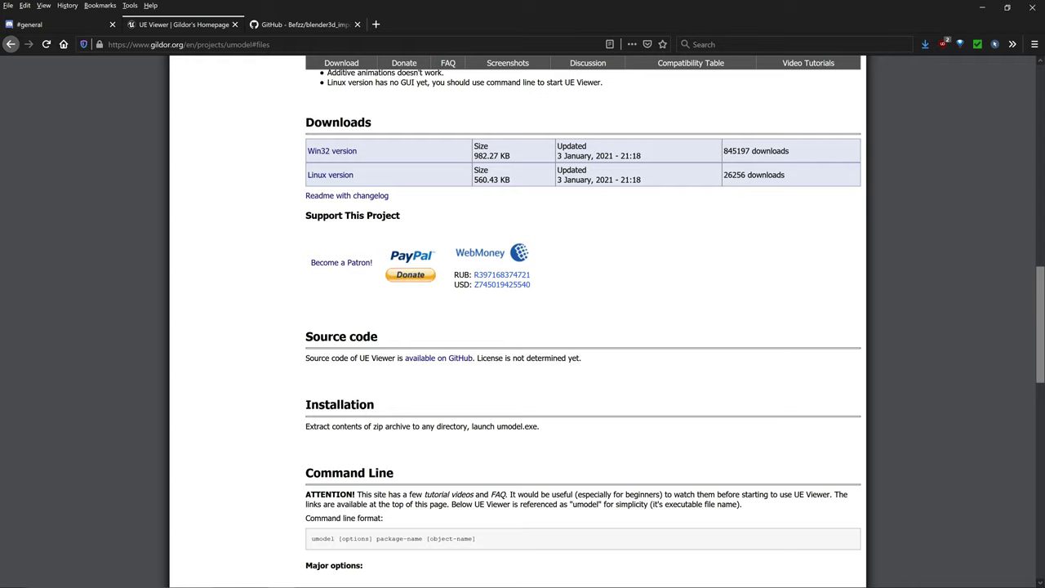
- Switch to File Explorer and open the Dead By Daylight Tools folder inside Downloads > Compressed
{"action": "left_click", "coordinate": [255, 577]}
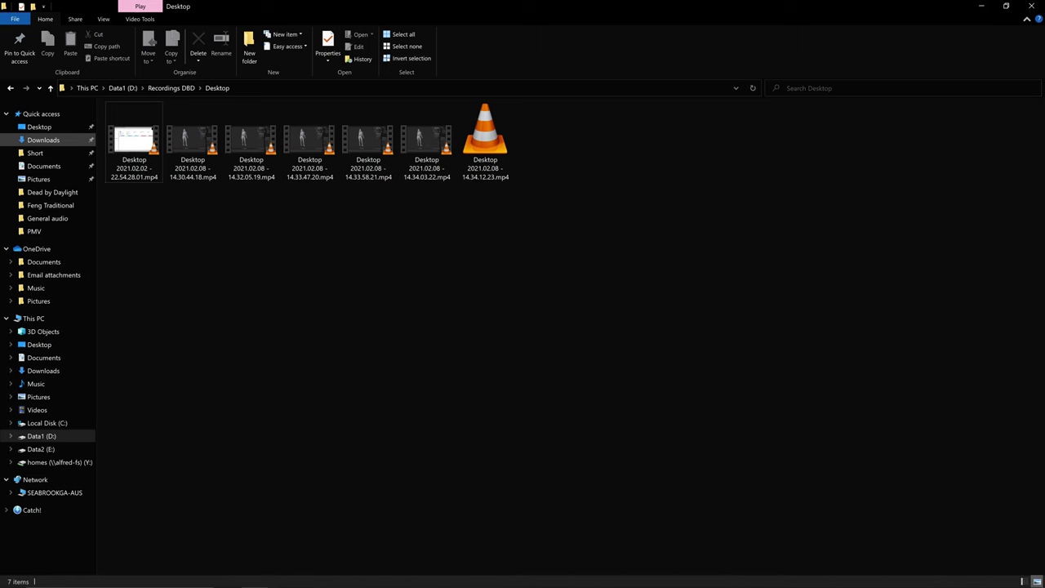
{"action": "left_click", "coordinate": [44, 140]}
{"action": "double_click", "coordinate": [134, 122]}
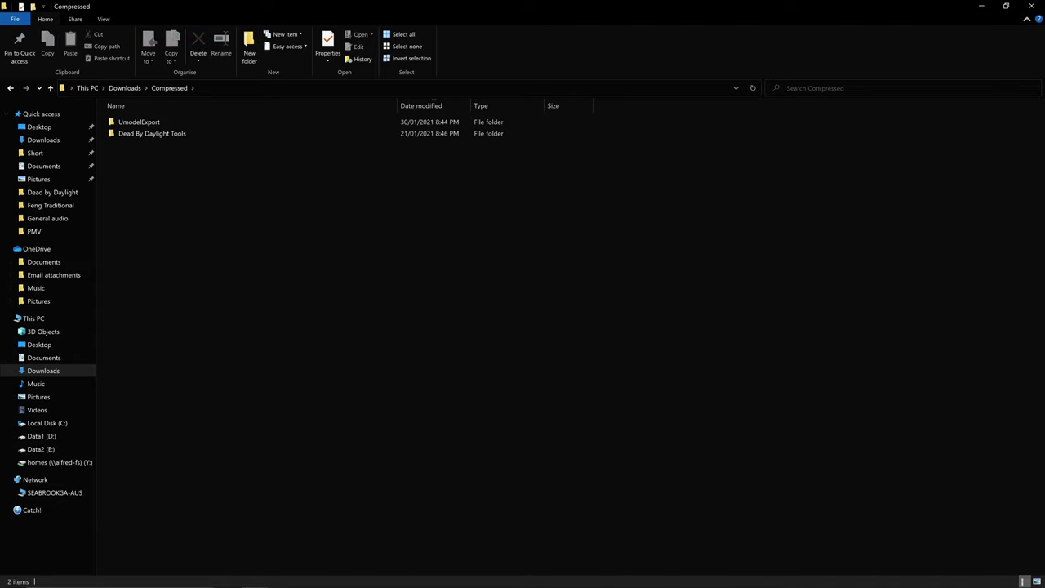
{"action": "left_click", "coordinate": [151, 133]}
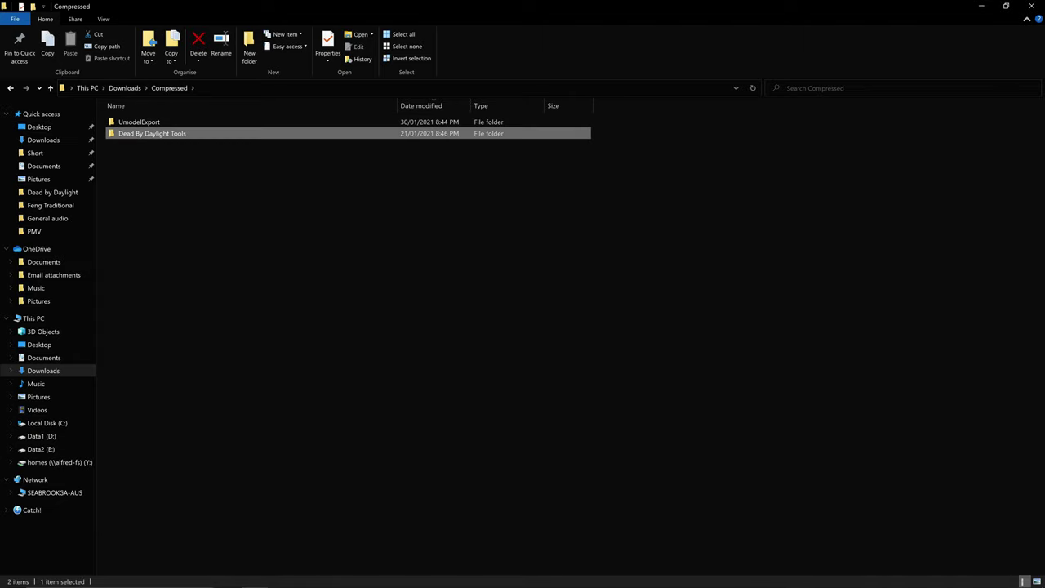
{"action": "double_click", "coordinate": [151, 133]}
- Select umodel_win32.zip and review its extraction options without extracting it
{"action": "left_click", "coordinate": [144, 190]}
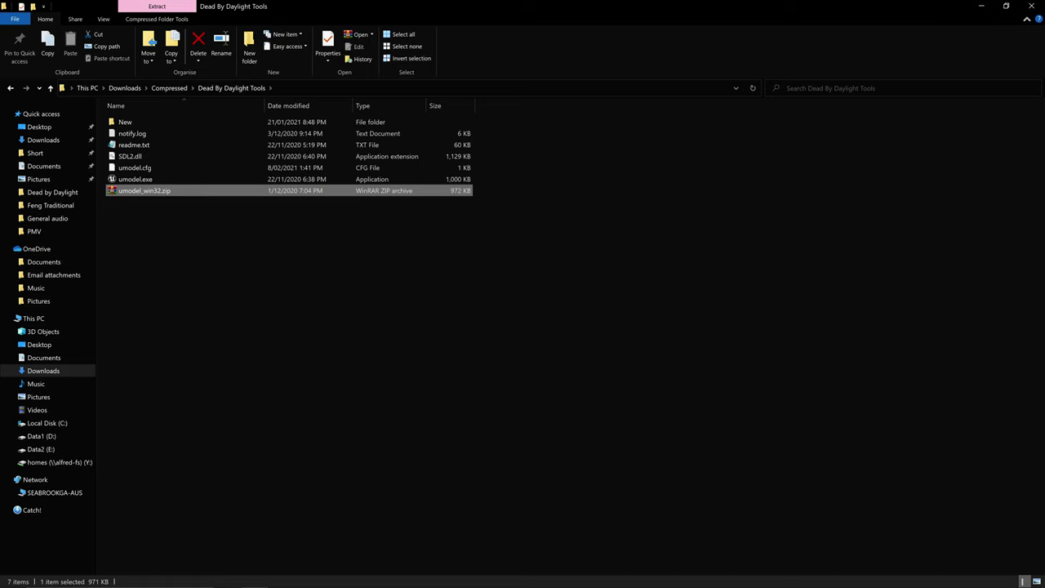
{"action": "right_click", "coordinate": [181, 192]}
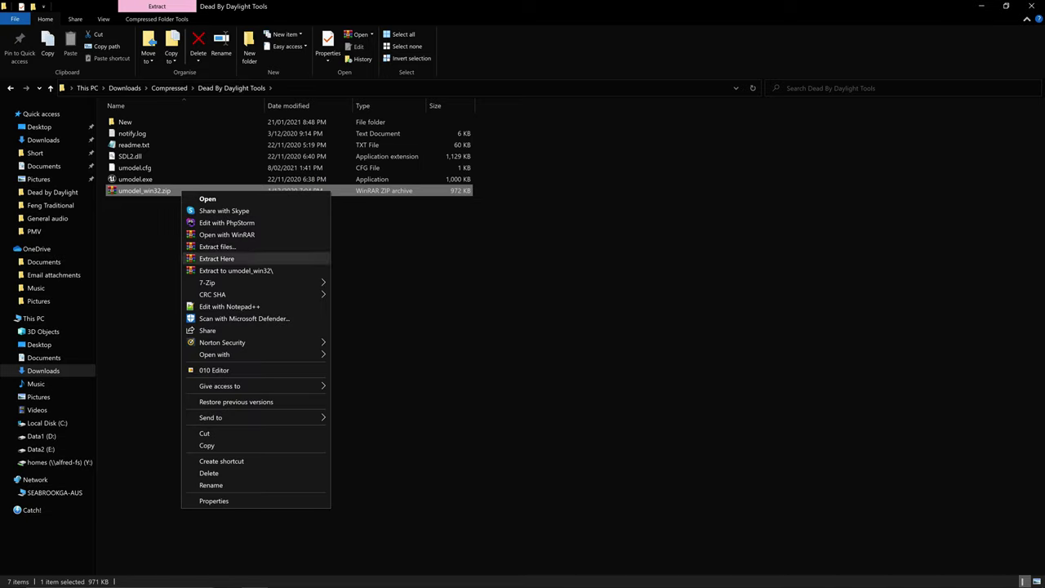
{"action": "left_click", "coordinate": [159, 245]}
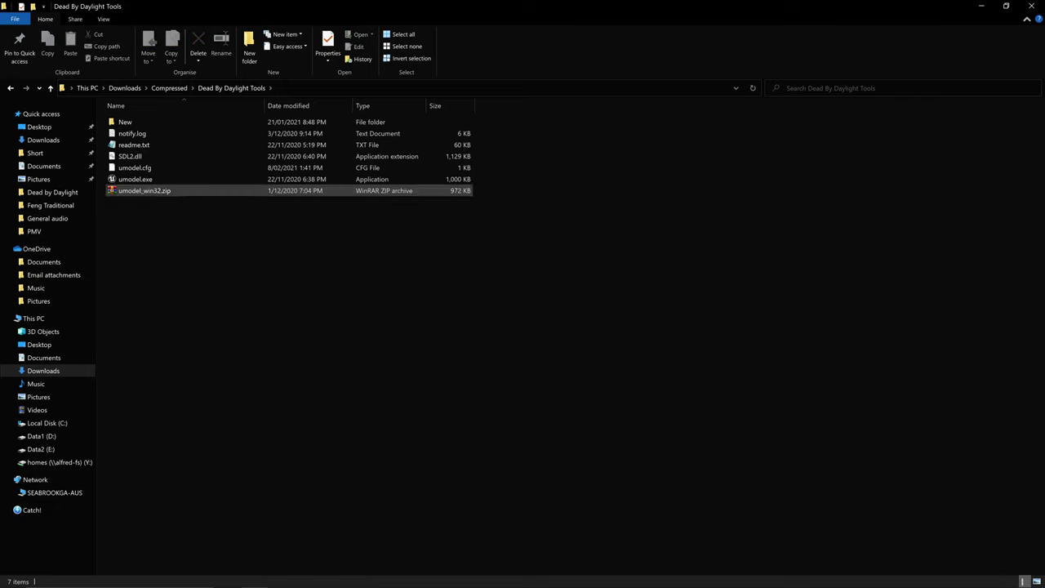
{"action": "left_click", "coordinate": [155, 191]}
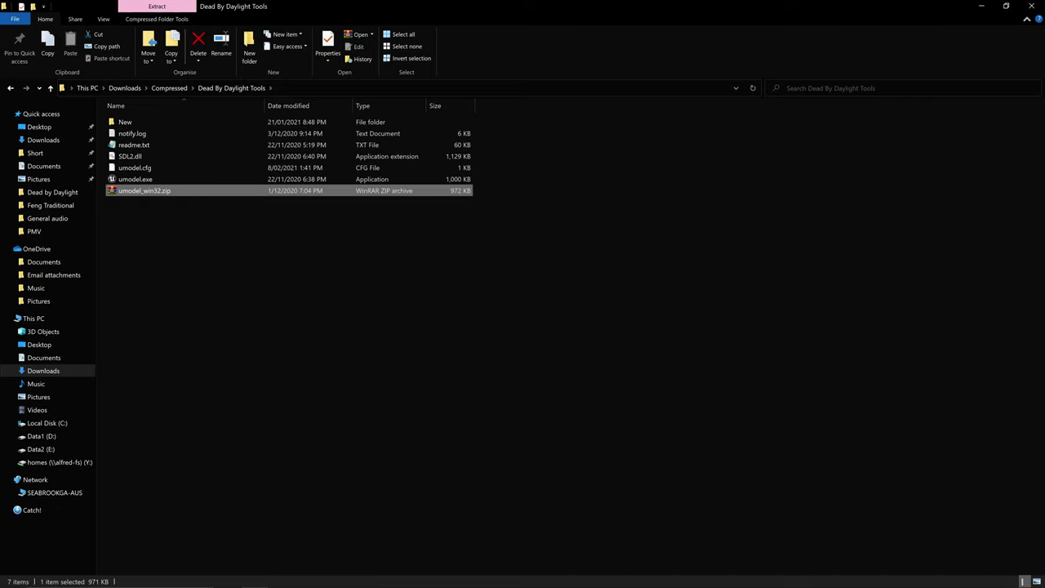
{"action": "right_click", "coordinate": [245, 189]}
{"action": "key", "text": "Escape"}
{"action": "right_click", "coordinate": [190, 191]}
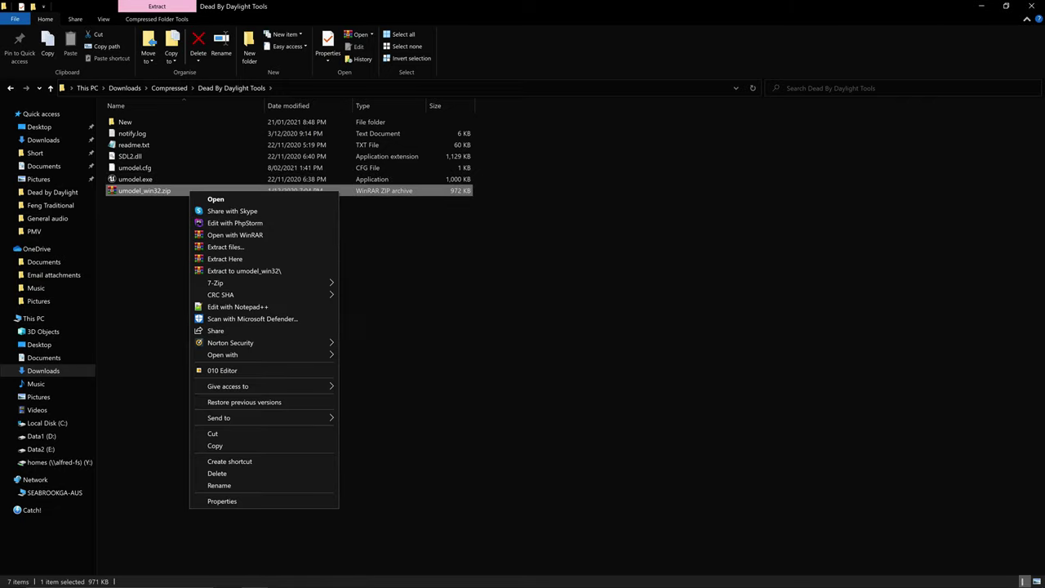
{"action": "left_click", "coordinate": [167, 237]}
- Select the already extracted umodel files from umodel.exe up to notify.log
{"action": "key", "text": "Down"}
{"action": "key", "text": "Down"}
{"action": "key", "text": "Up"}
{"action": "key", "text": "shift+Up"}
{"action": "key", "text": "shift+Up"}
{"action": "key", "text": "shift+Up"}
{"action": "key", "text": "shift+Up"}
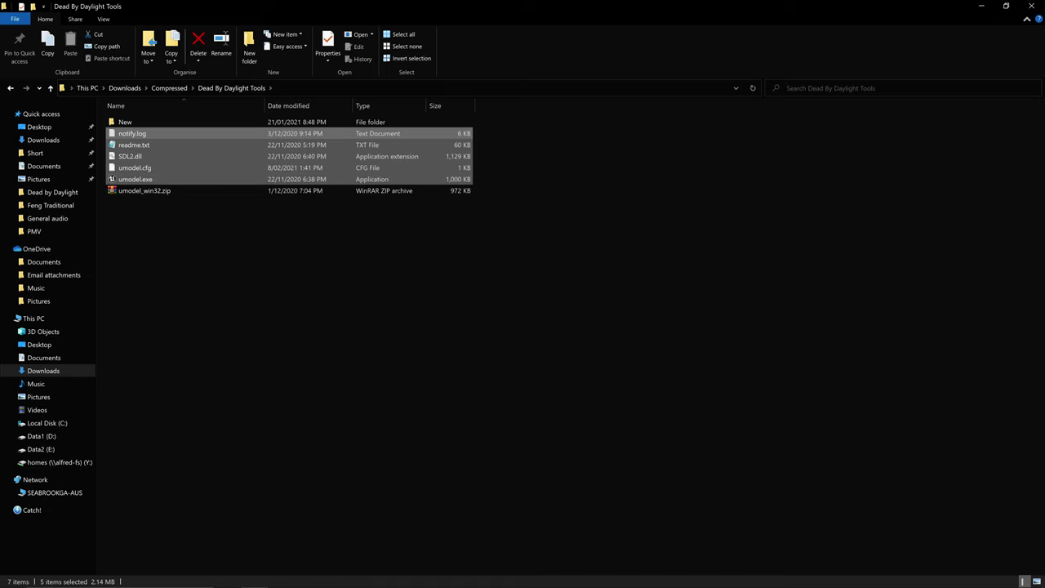
- Switch to Firefox, reopen the Befzz/blender3d_import_psk_psa GitHub page from the befzz importer search results, and go to its Installation section
{"action": "left_click", "coordinate": [280, 578]}
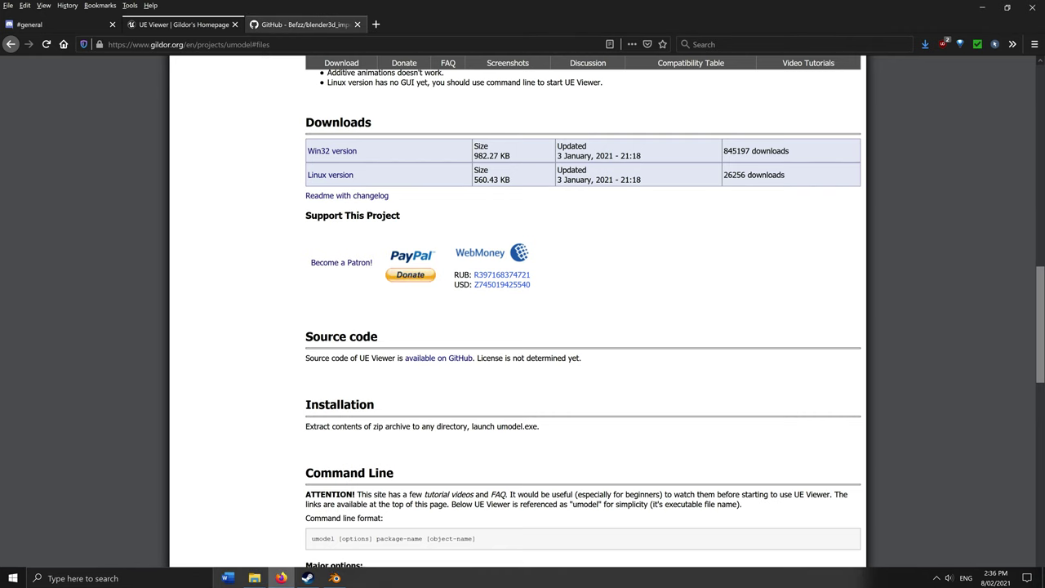
{"action": "left_click", "coordinate": [305, 25]}
{"action": "scroll", "coordinate": [408, 243], "scroll_direction": "up", "scroll_amount": 4}
{"action": "left_click", "coordinate": [10, 44]}
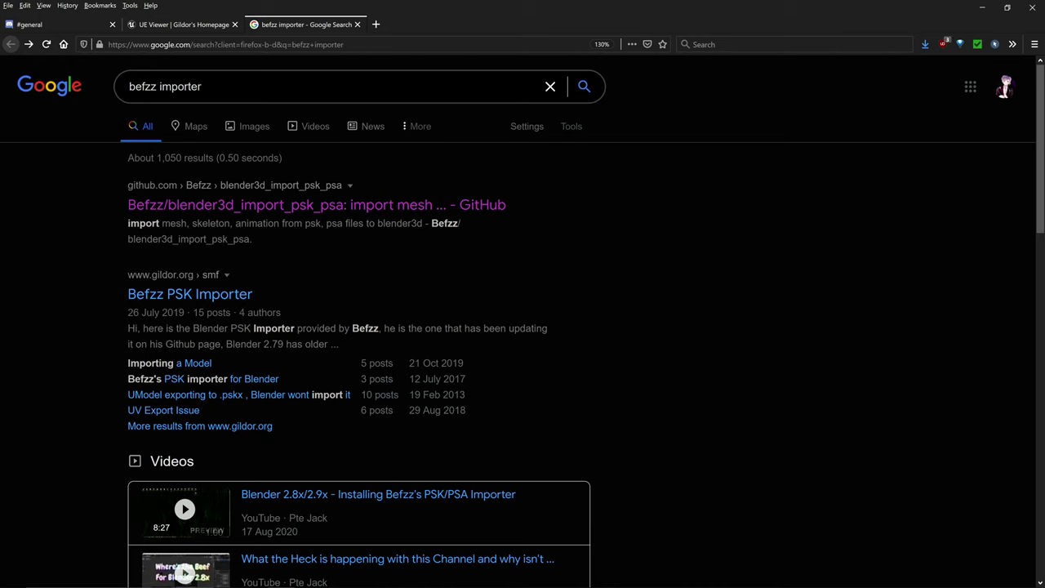
{"action": "left_click", "coordinate": [316, 205]}
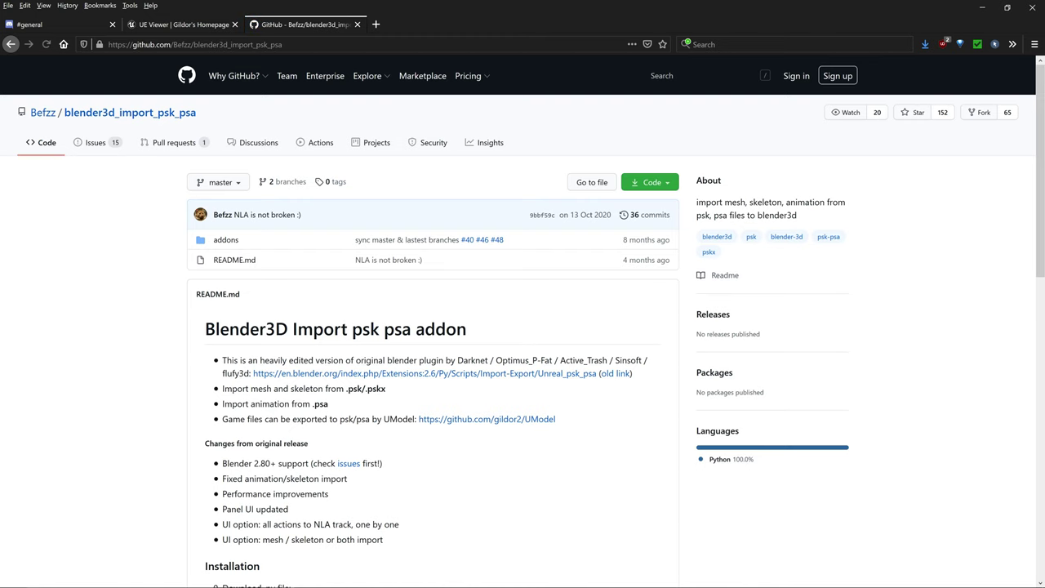
{"action": "scroll", "coordinate": [522, 327], "scroll_direction": "down", "scroll_amount": 5}
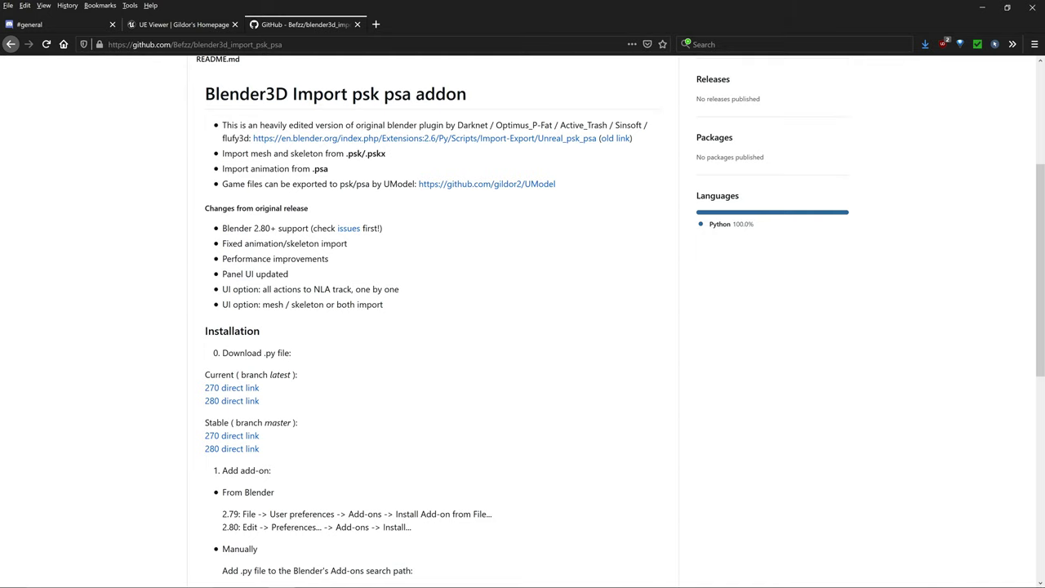
{"action": "scroll", "coordinate": [232, 284], "scroll_direction": "down", "scroll_amount": 3}
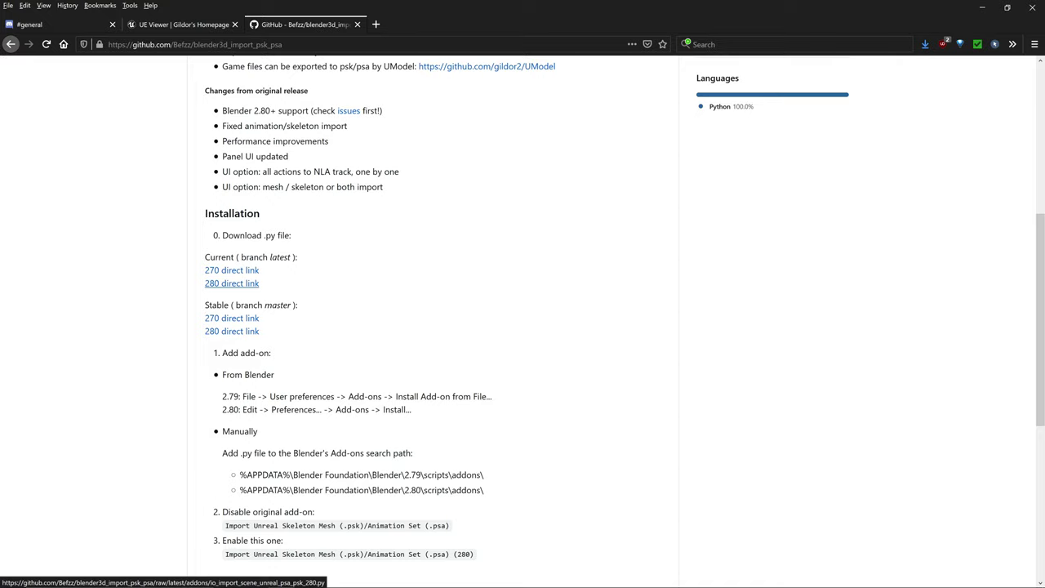
- Save the latest branch's 280 direct link as io_import_scene_unreal_psa_psk_280.py in Downloads, replacing the existing file
{"action": "right_click", "coordinate": [221, 284]}
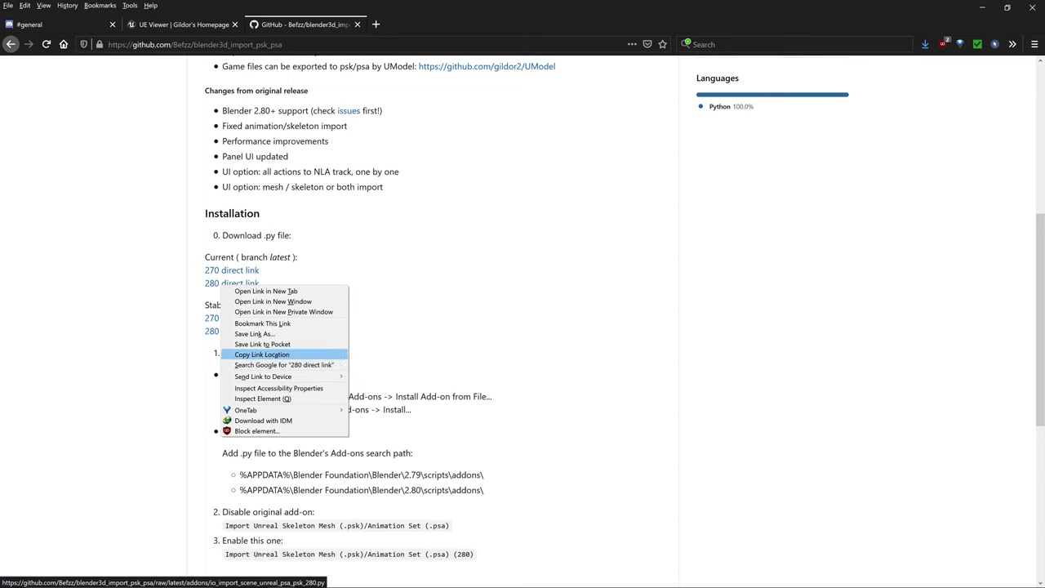
{"action": "left_click", "coordinate": [253, 334]}
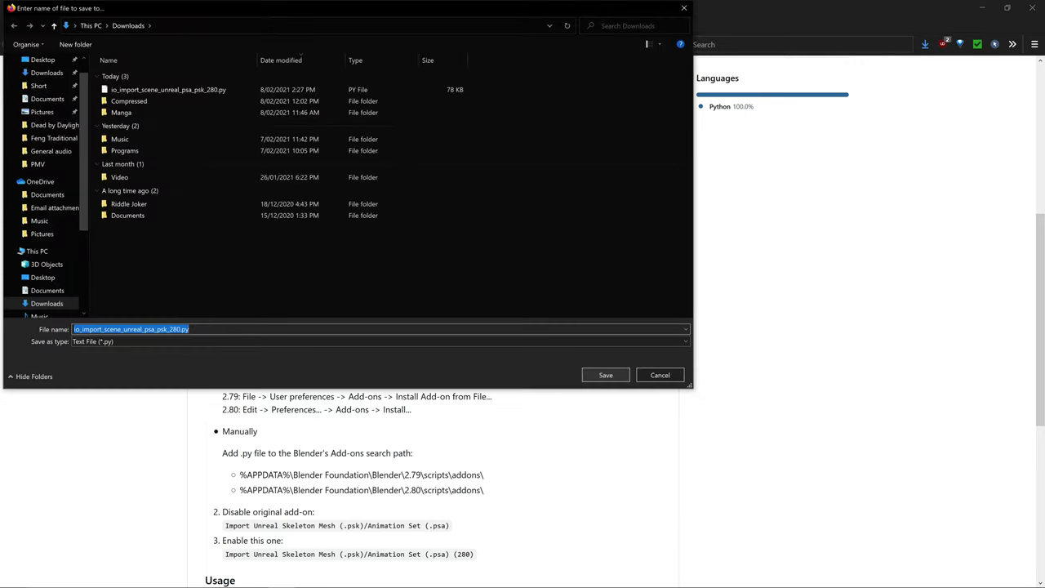
{"action": "key", "text": "Return"}
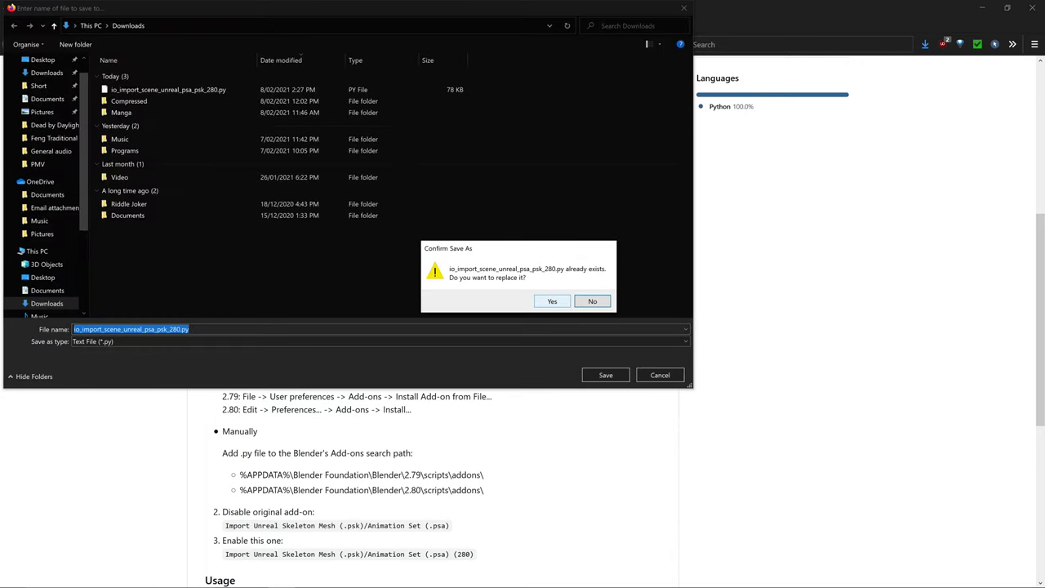
{"action": "key", "text": "y"}
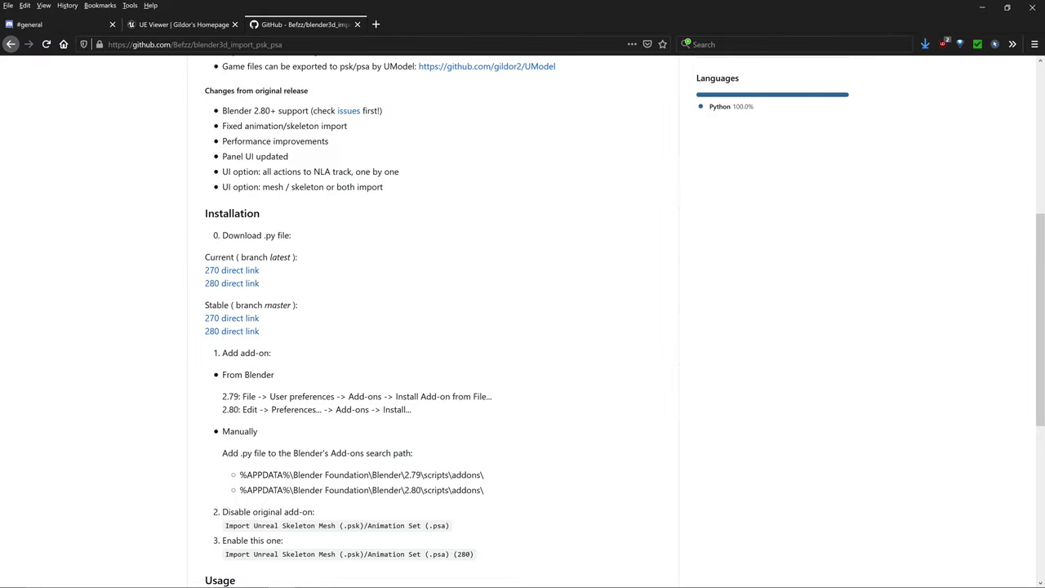
- Launch a new instance of Blender
{"action": "left_click", "coordinate": [335, 577]}
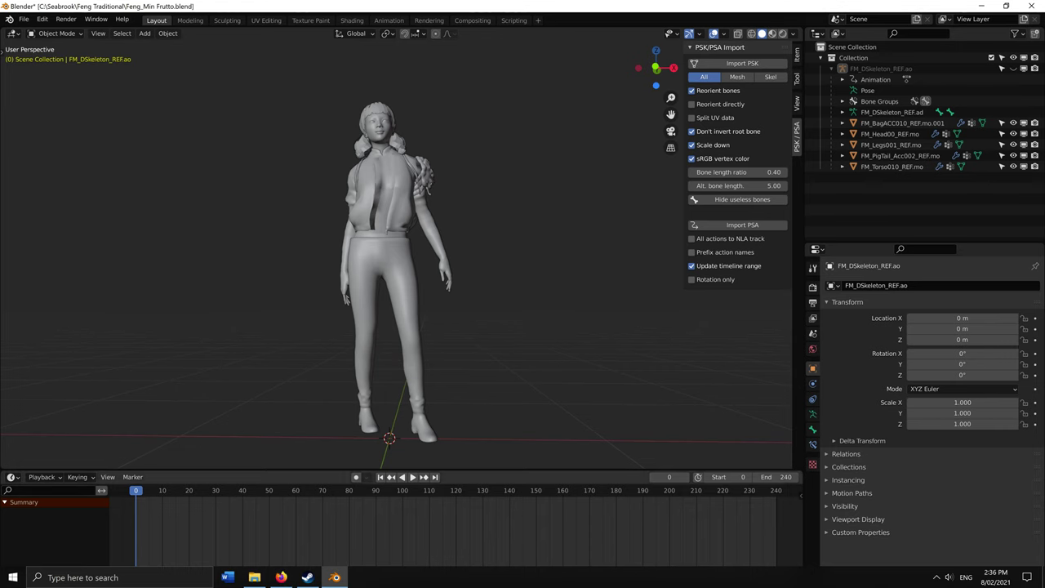
{"action": "key", "text": "super"}
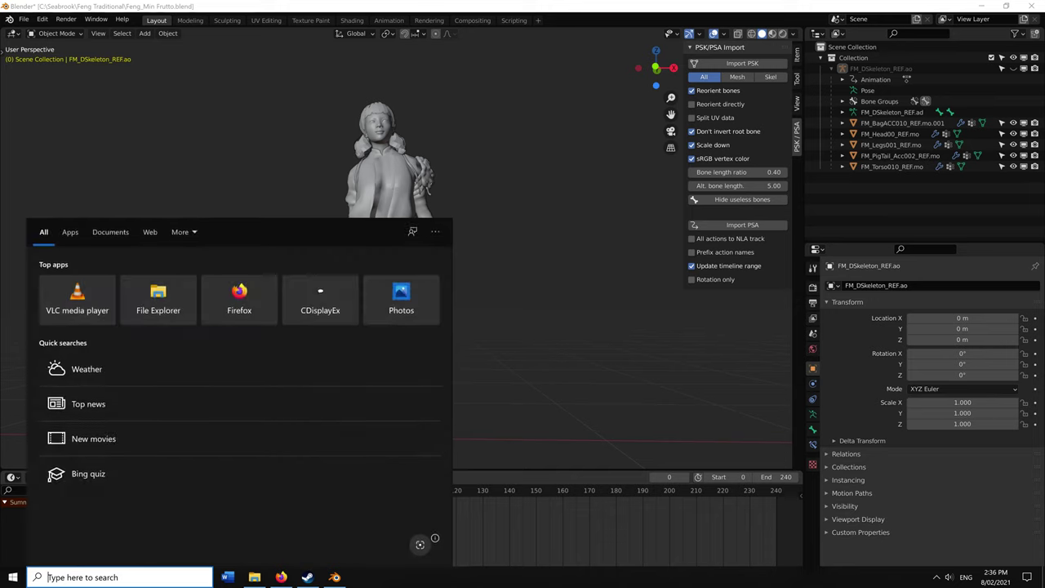
{"action": "type", "text": "ble"}
{"action": "key", "text": "Return"}
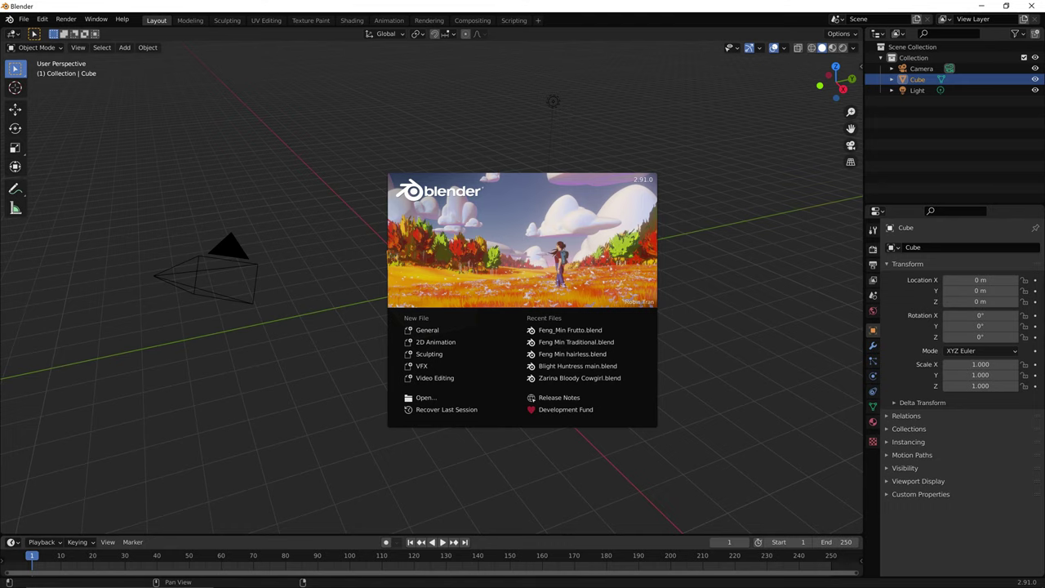
- Install the add-on io_import_scene_unreal_psa_psk_280.py from the Downloads folder through the add-on preferences
{"action": "left_click", "coordinate": [42, 19]}
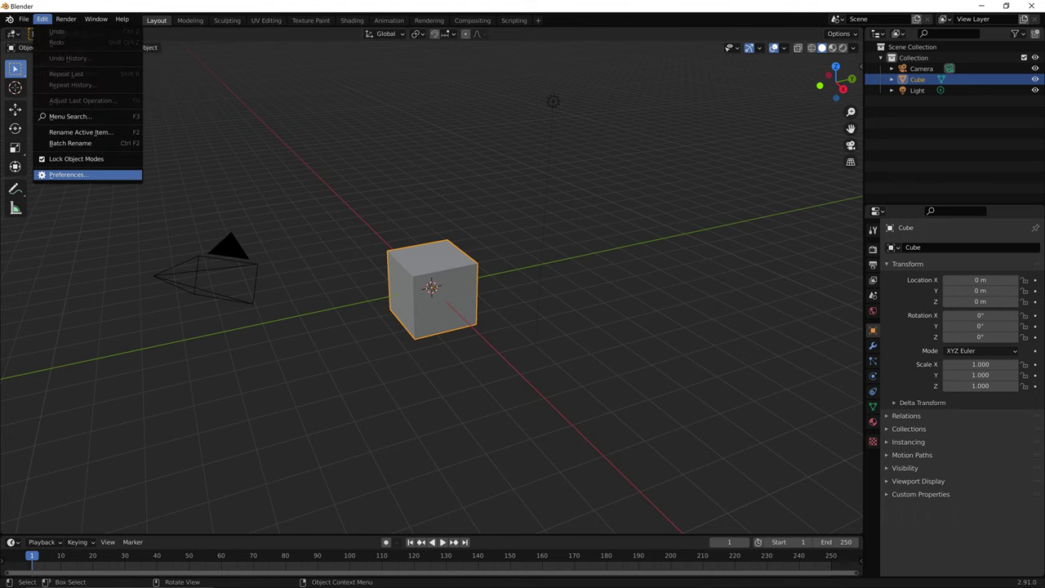
{"action": "left_click", "coordinate": [57, 176]}
{"action": "left_click", "coordinate": [323, 42]}
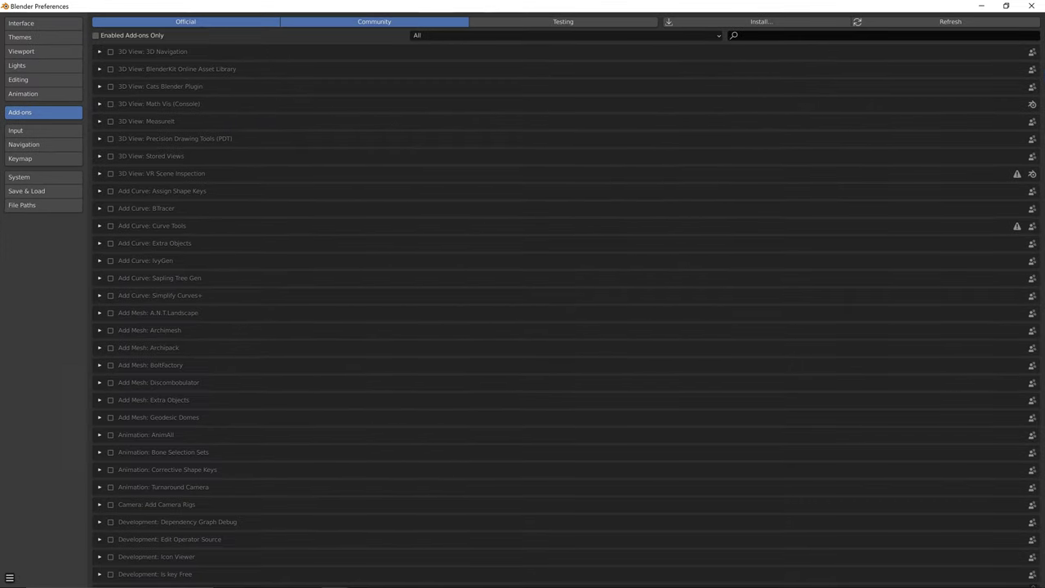
{"action": "left_click", "coordinate": [761, 21]}
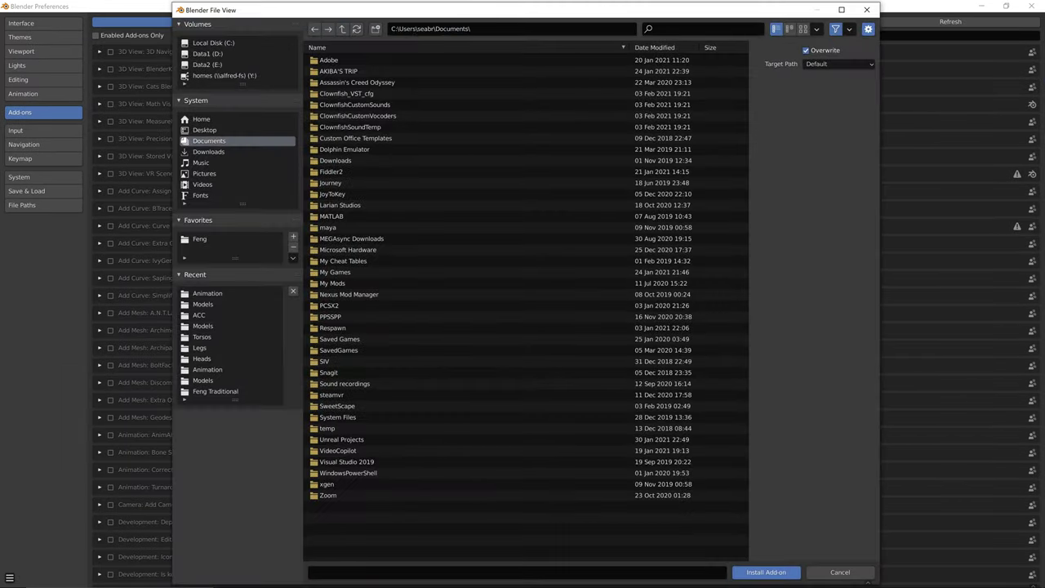
{"action": "left_click", "coordinate": [209, 152]}
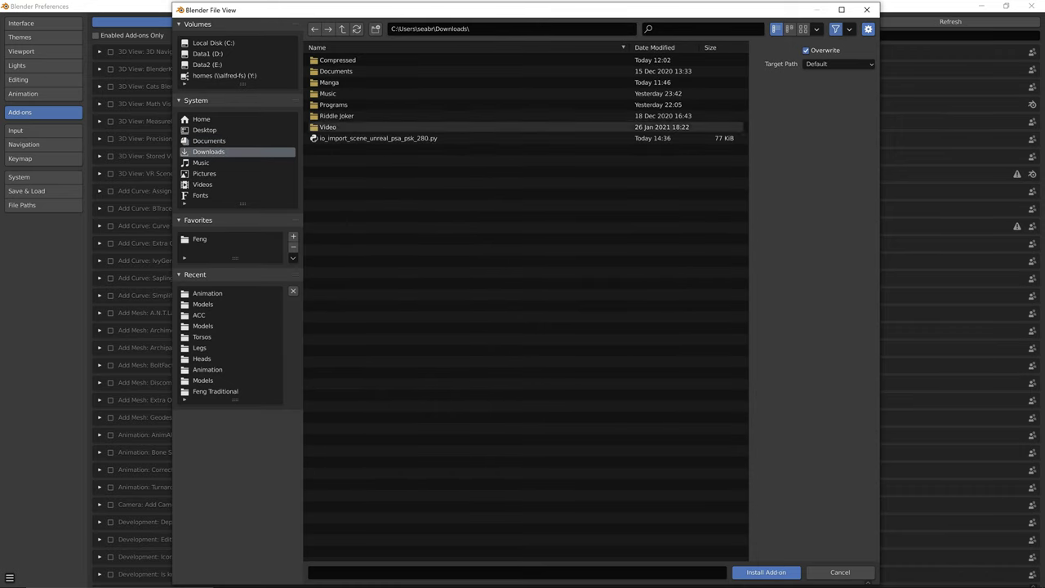
{"action": "left_click", "coordinate": [378, 138]}
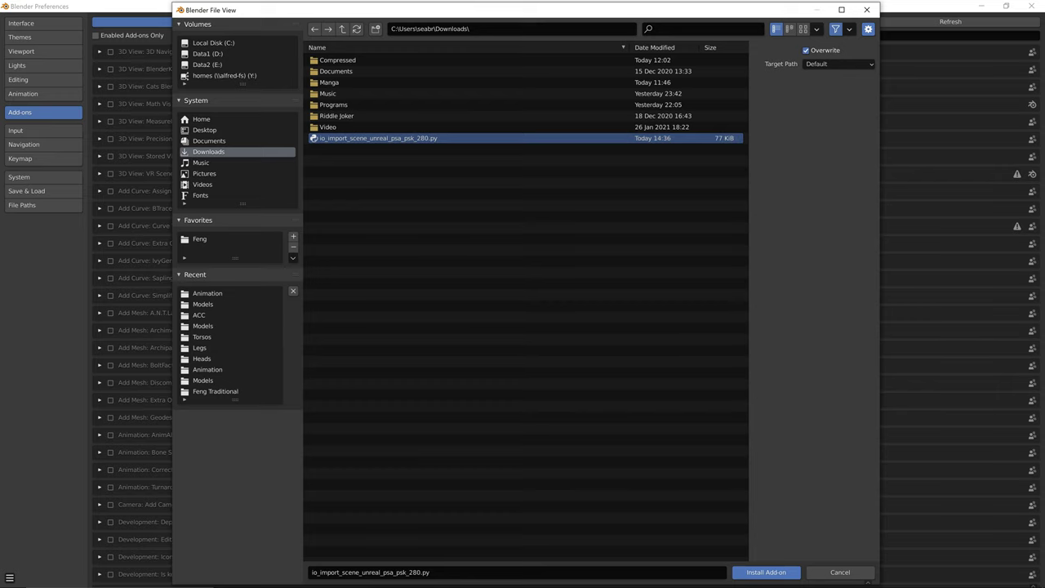
{"action": "left_click", "coordinate": [766, 571]}
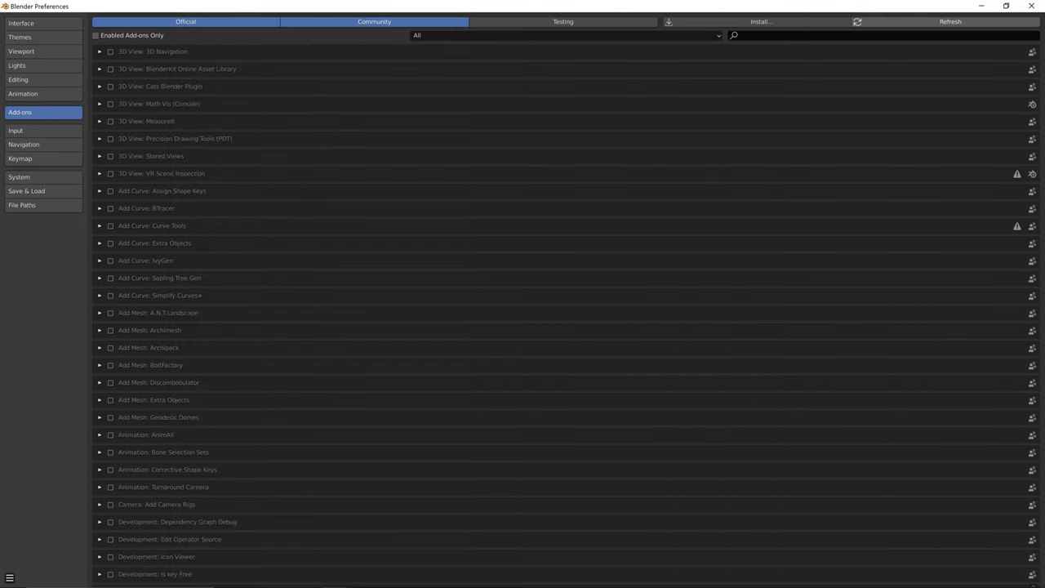
- Search the add-ons for "psk" to check the Unreal Skeleton Mesh importer, and close the preferences
{"action": "left_click", "coordinate": [741, 35]}
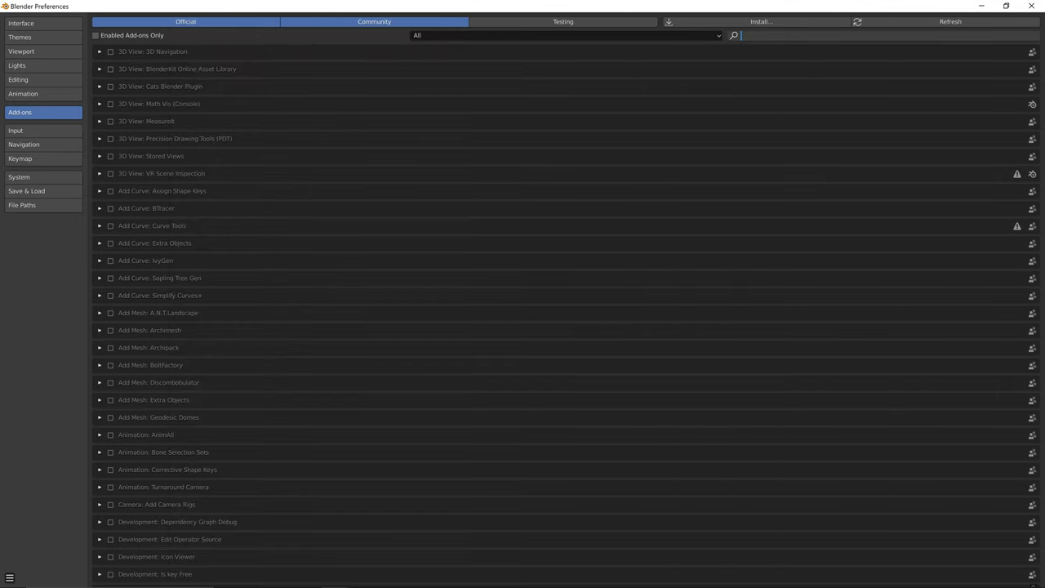
{"action": "type", "text": "psk"}
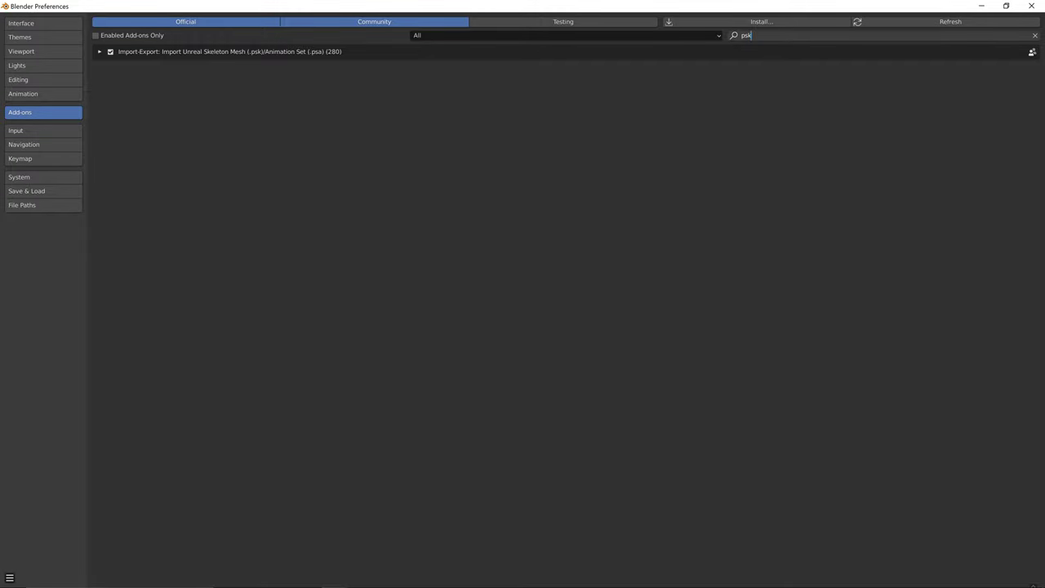
{"action": "left_click", "coordinate": [1031, 6]}
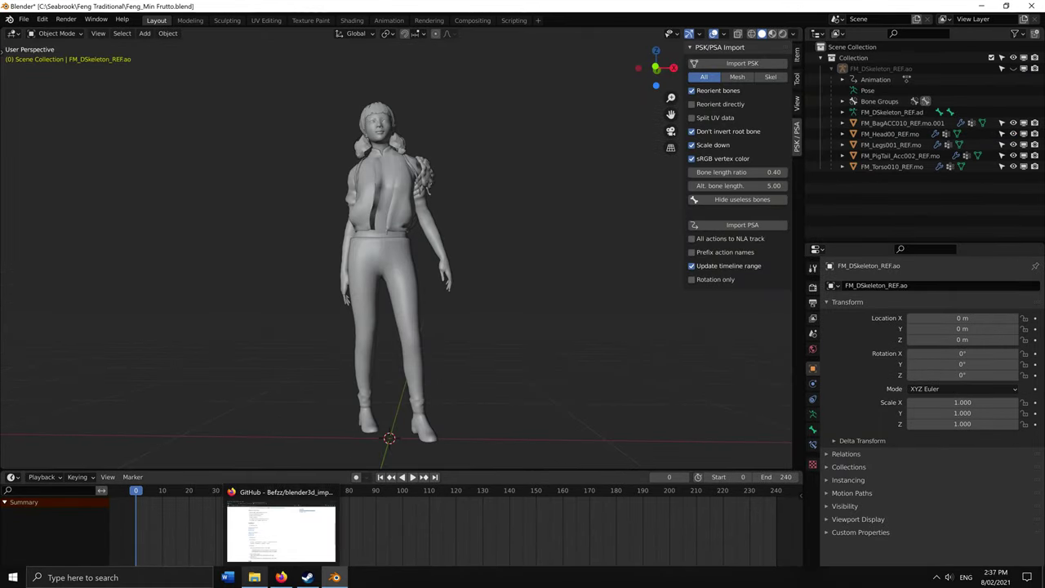
- Switch to Steam and view the Manage options for Dead by Daylight in the library
{"action": "mouse_move", "coordinate": [281, 577]}
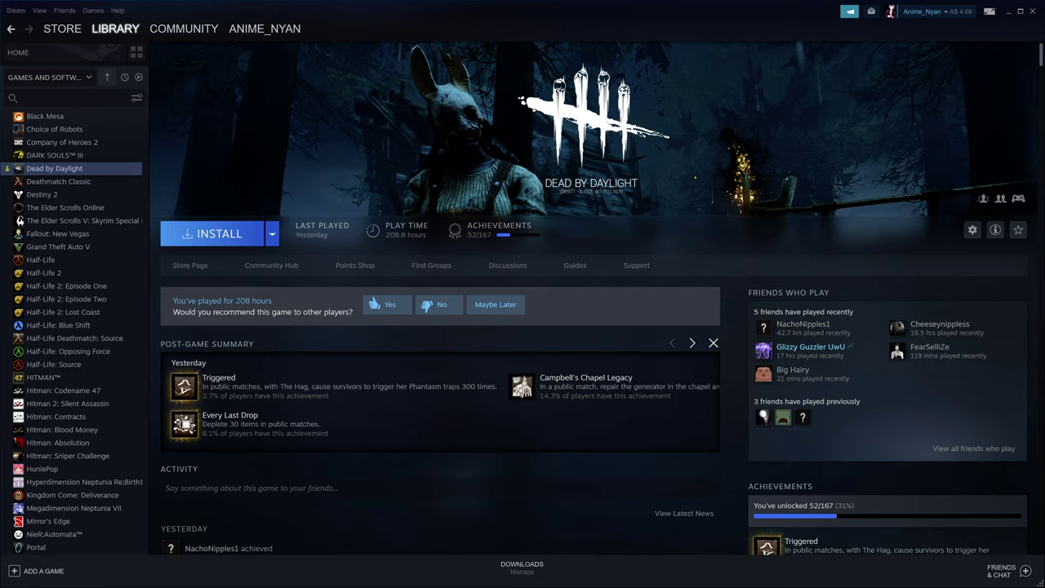
{"action": "left_click", "coordinate": [972, 230]}
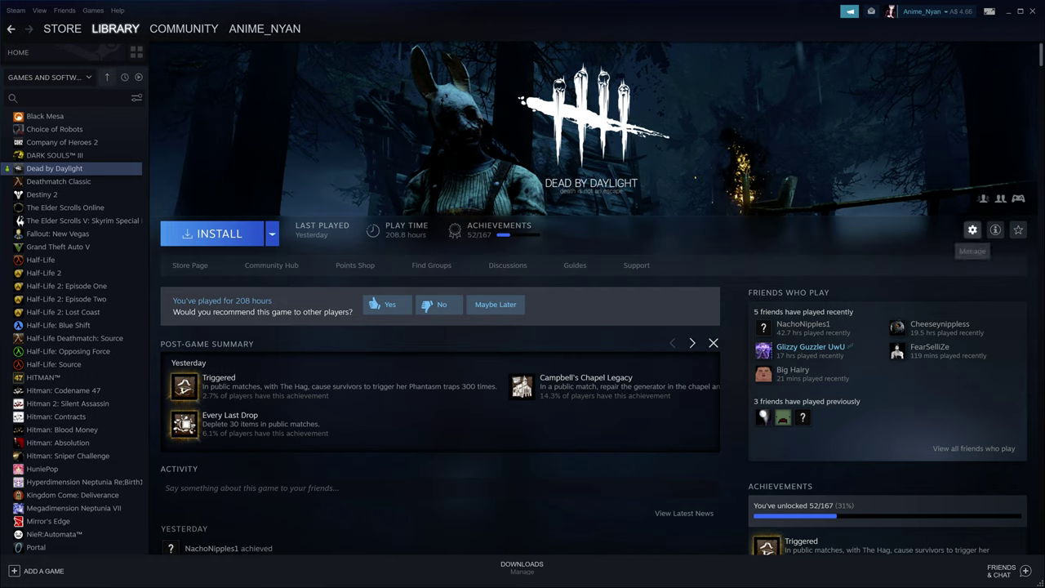
{"action": "mouse_move", "coordinate": [986, 280]}
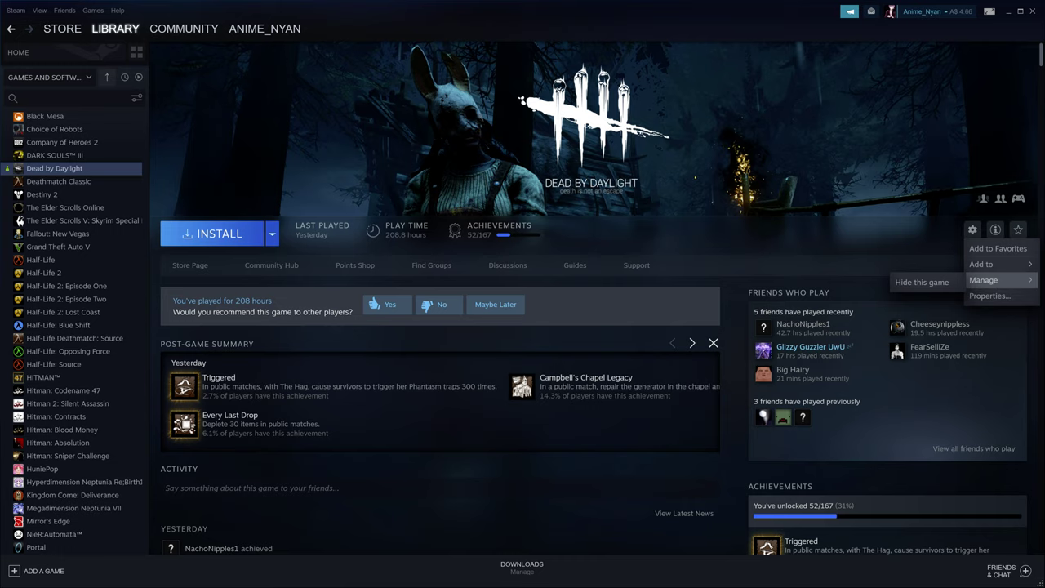
{"action": "key", "text": "alt+Tab"}
{"action": "key", "text": "alt+Tab"}
{"action": "key", "text": "alt+Tab"}
{"action": "key", "text": "alt+shift+Tab"}
{"action": "key", "text": "alt+shift+Tab"}
{"action": "key", "text": "alt+shift+Tab"}
- Switch to File Explorer, open D:\Dead By Daylight stuff\DevBuild\DeadByDaylight and select the Content folder
{"action": "key", "text": "super"}
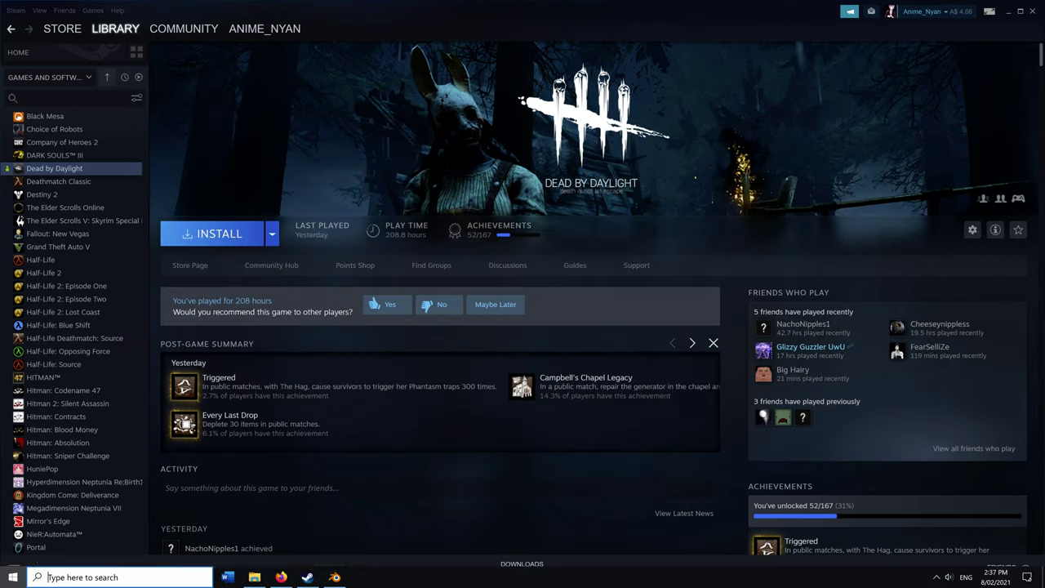
{"action": "left_click", "coordinate": [255, 577]}
{"action": "left_click", "coordinate": [41, 436]}
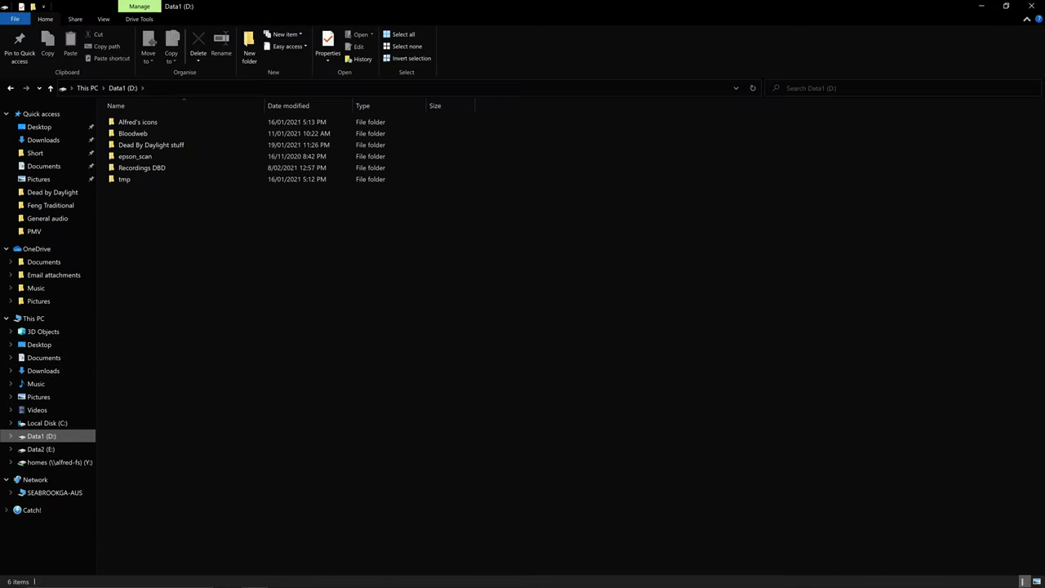
{"action": "double_click", "coordinate": [151, 145]}
{"action": "double_click", "coordinate": [131, 122]}
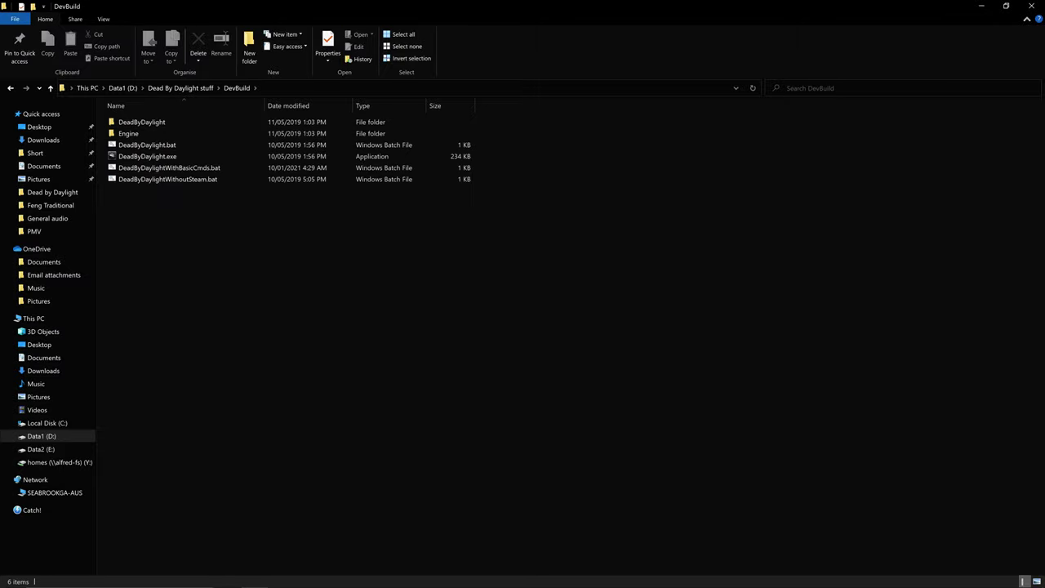
{"action": "double_click", "coordinate": [141, 121]}
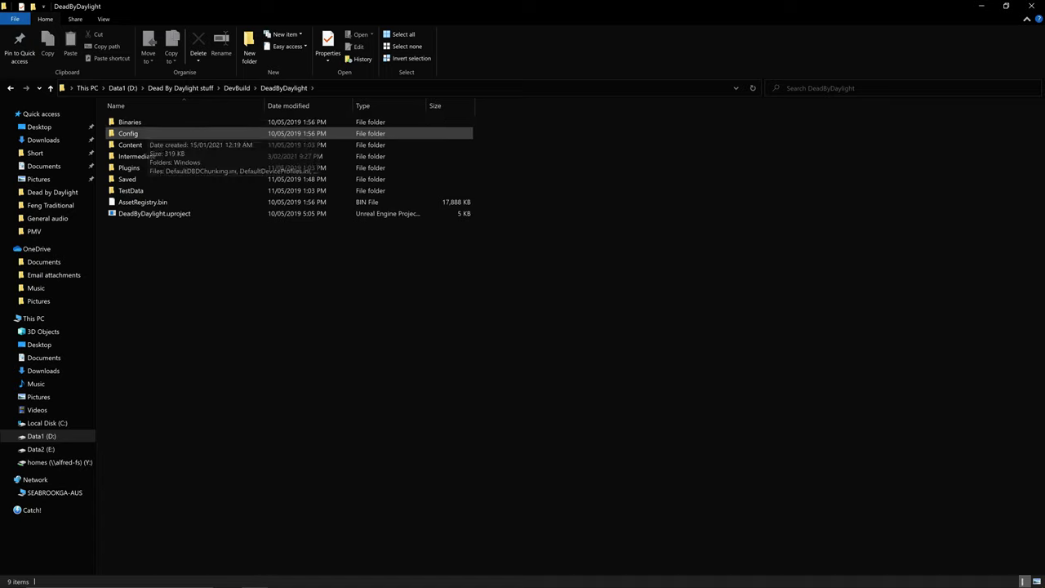
{"action": "left_click", "coordinate": [130, 145]}
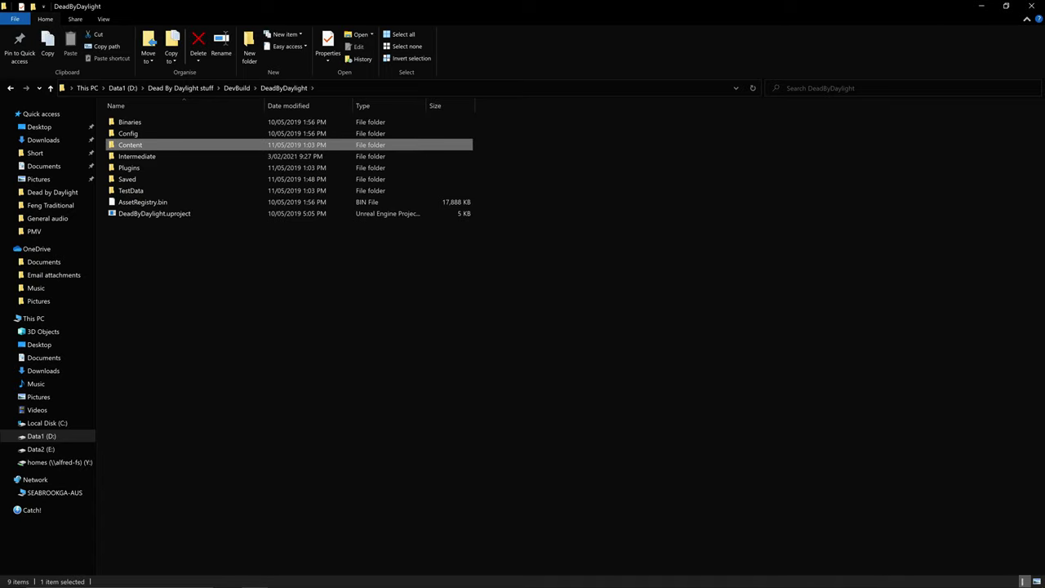
- Copy the full path of the open DeadByDaylight folder and select its Content folder again
{"action": "key", "text": "alt+d"}
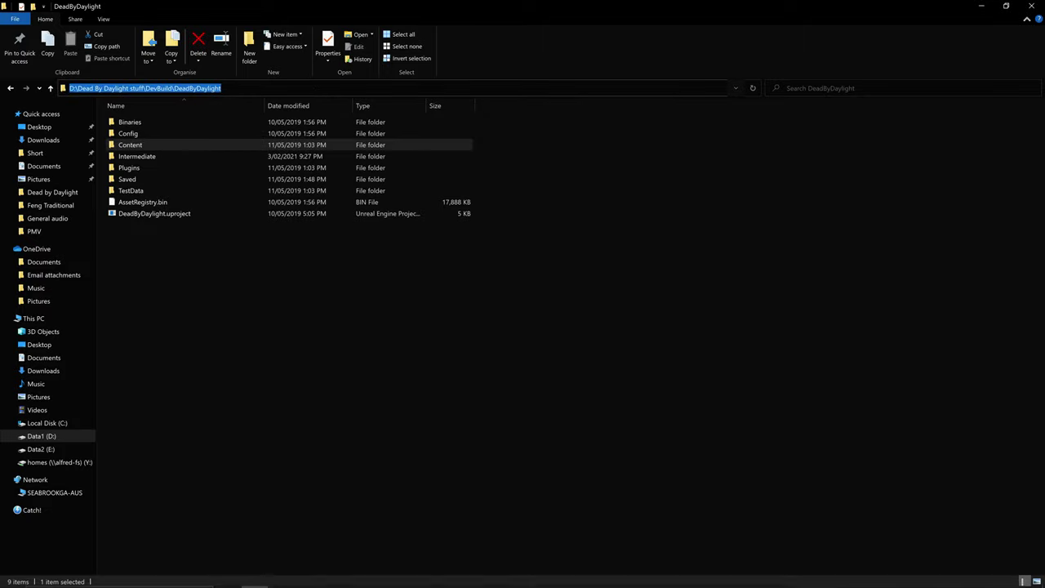
{"action": "left_click", "coordinate": [221, 89]}
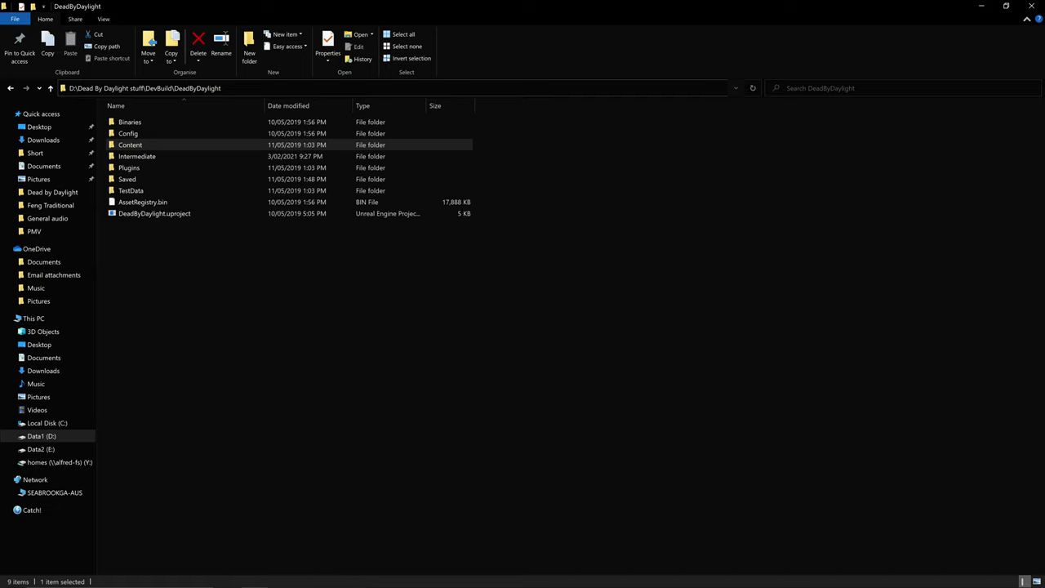
{"action": "key", "text": "ctrl+a"}
{"action": "key", "text": "ctrl+c"}
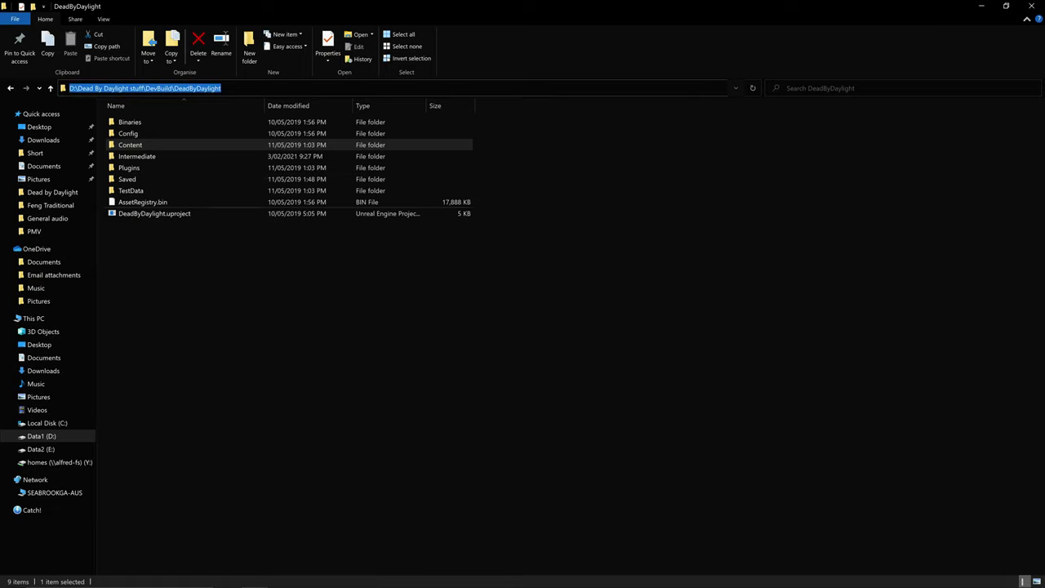
{"action": "left_click", "coordinate": [310, 278]}
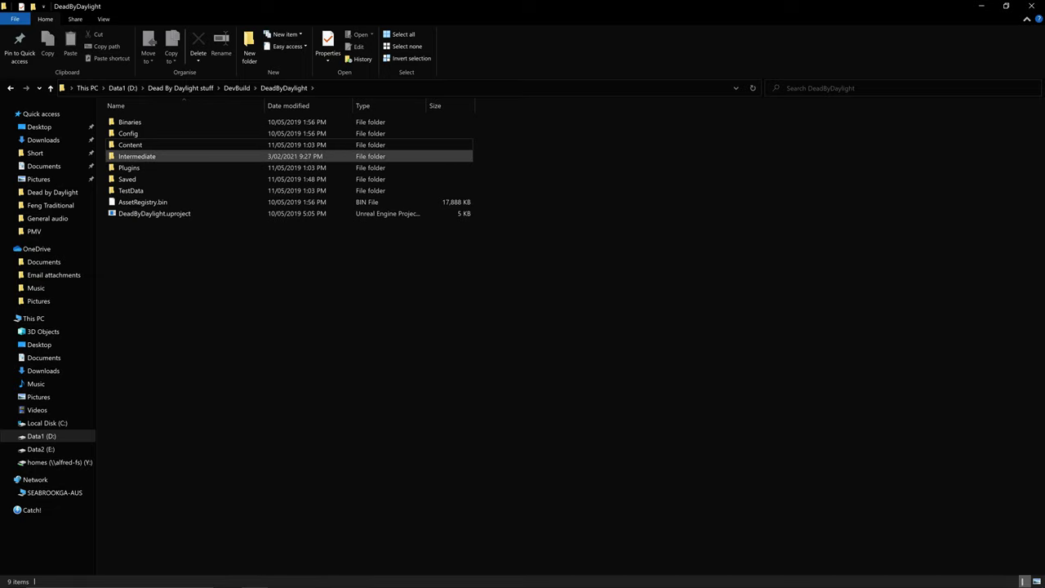
{"action": "left_click", "coordinate": [130, 145]}
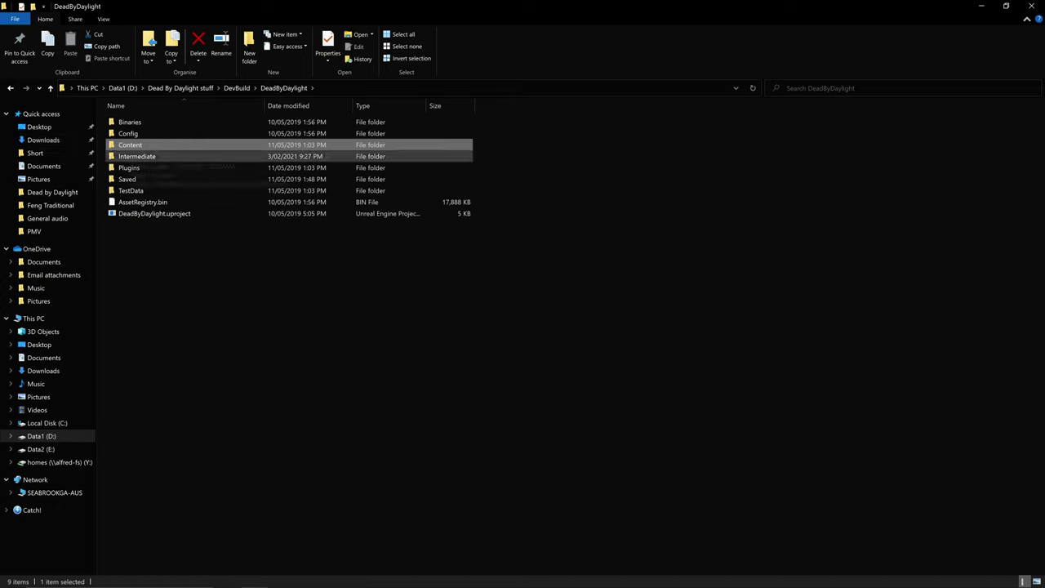
{"action": "mouse_move", "coordinate": [163, 145]}
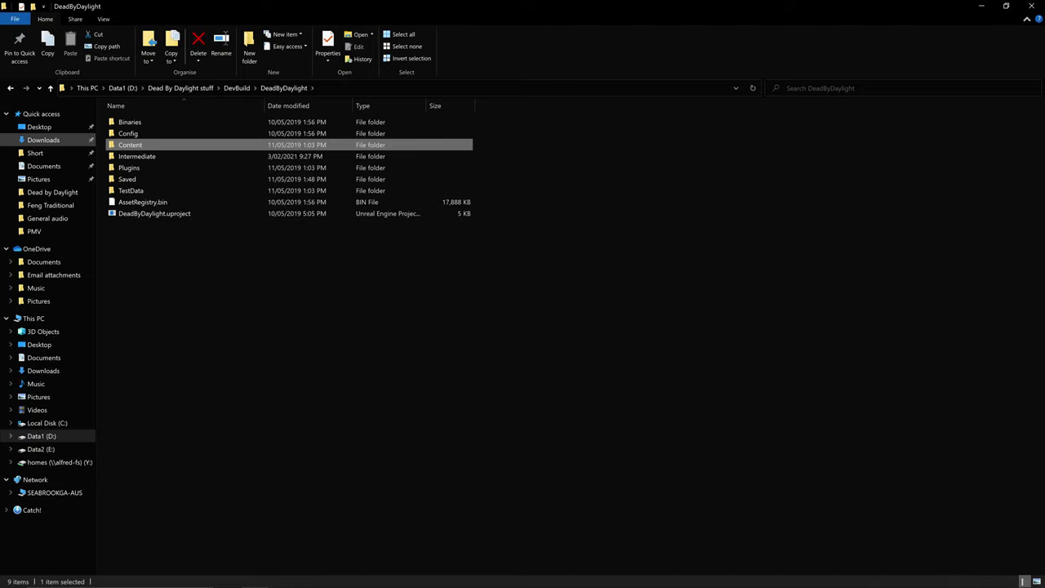
- Open the Paks folder inside Downloads\Compressed\Dead By Daylight Tools\New to view its PAK files
{"action": "left_click", "coordinate": [43, 139]}
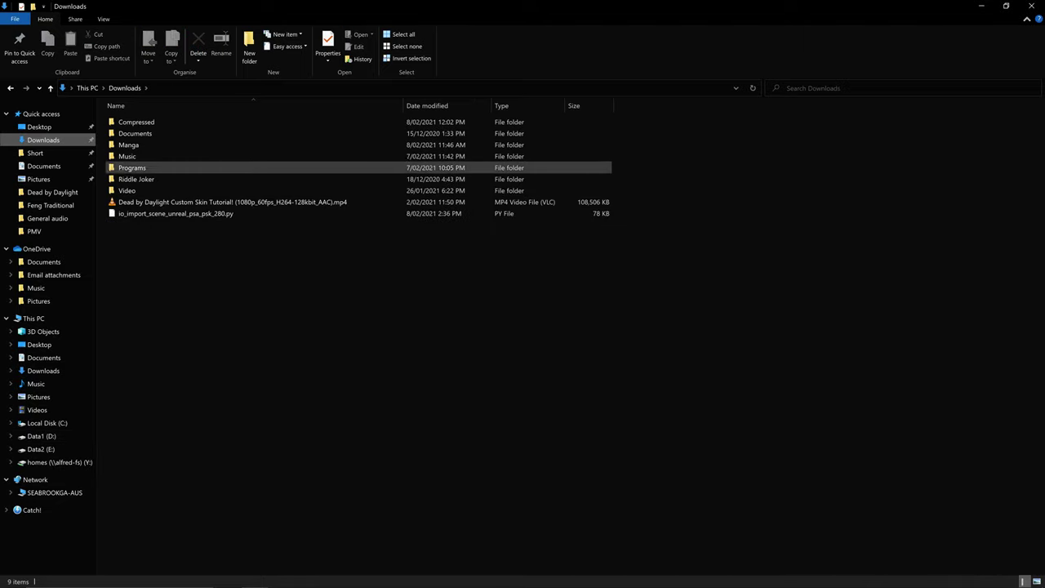
{"action": "double_click", "coordinate": [152, 133]}
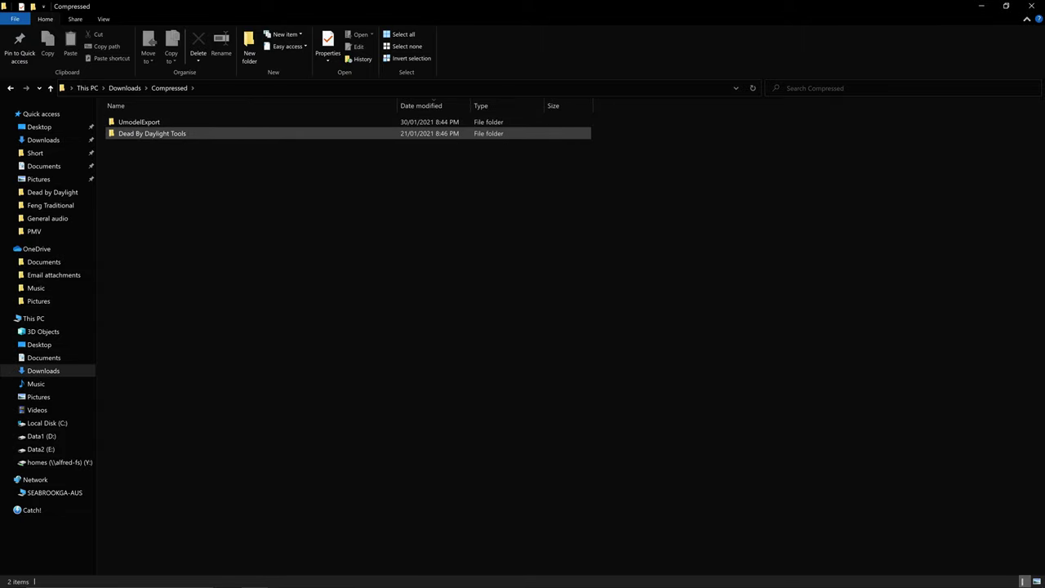
{"action": "double_click", "coordinate": [151, 134]}
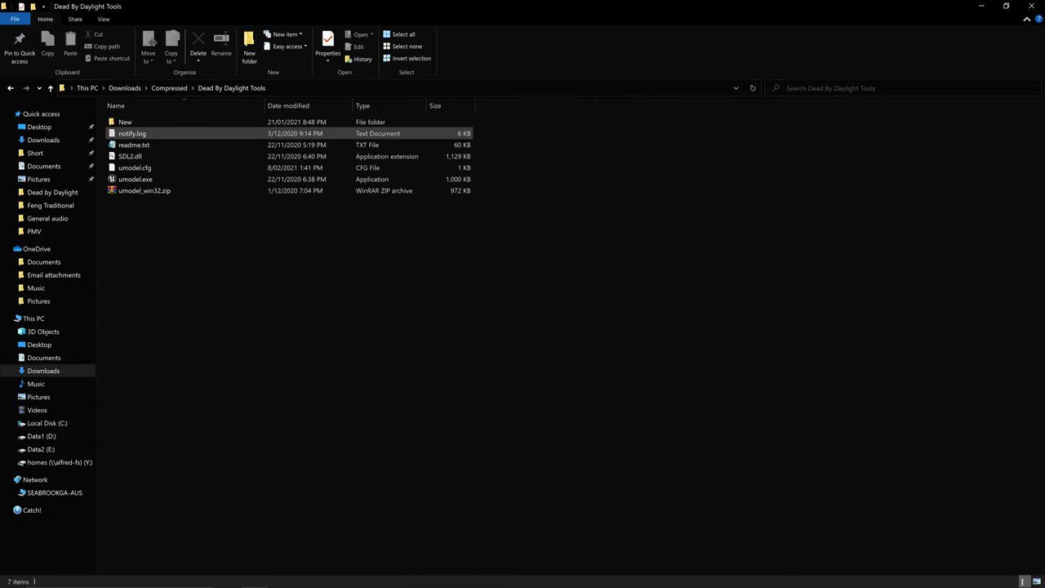
{"action": "double_click", "coordinate": [123, 122]}
{"action": "double_click", "coordinate": [126, 133]}
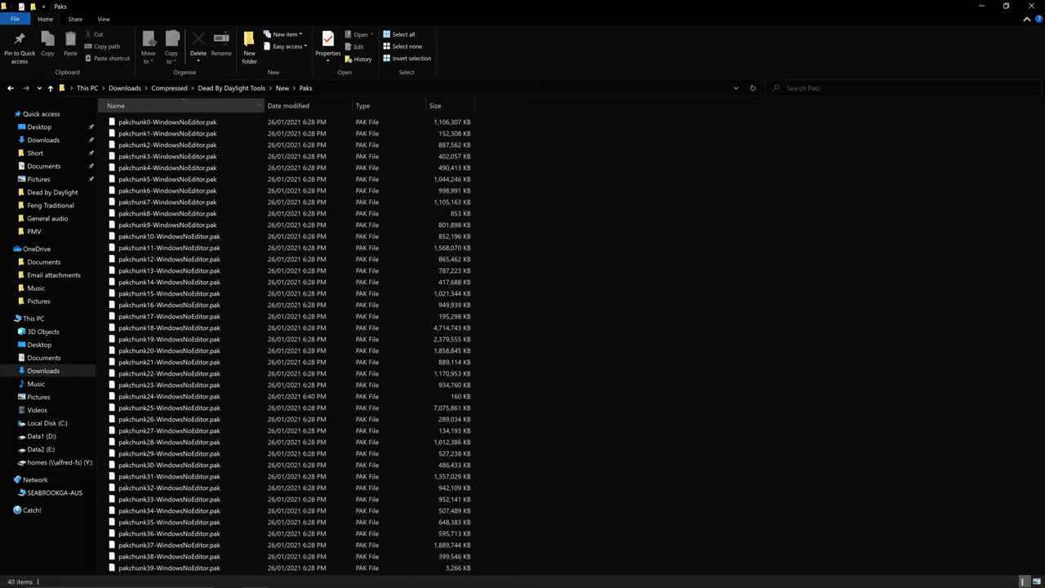
- Return to the Dead By Daylight Tools folder and launch umodel.exe
{"action": "left_click", "coordinate": [283, 87]}
{"action": "key", "text": "Return"}
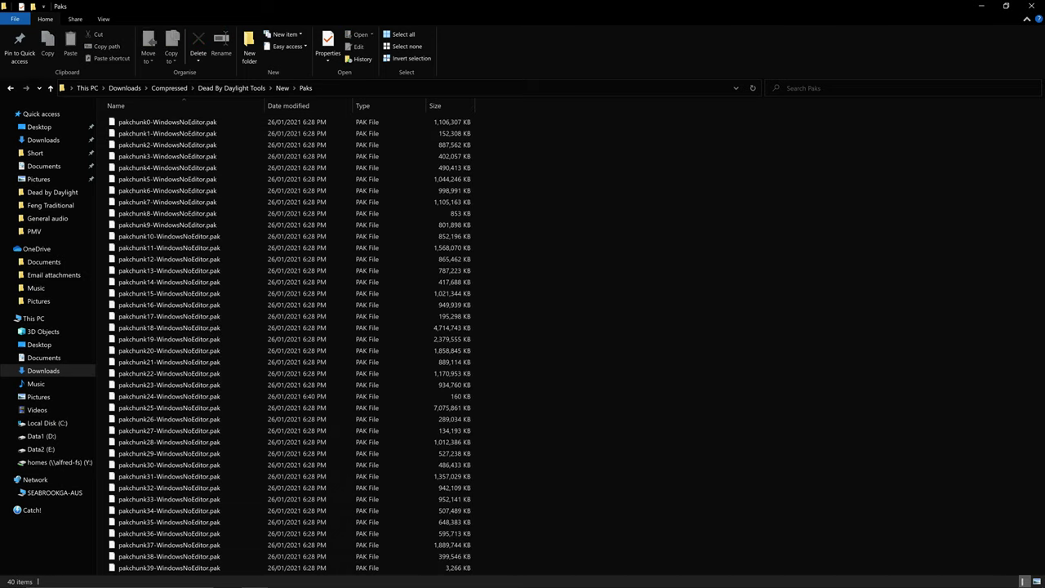
{"action": "left_click", "coordinate": [283, 88]}
{"action": "left_click", "coordinate": [231, 87]}
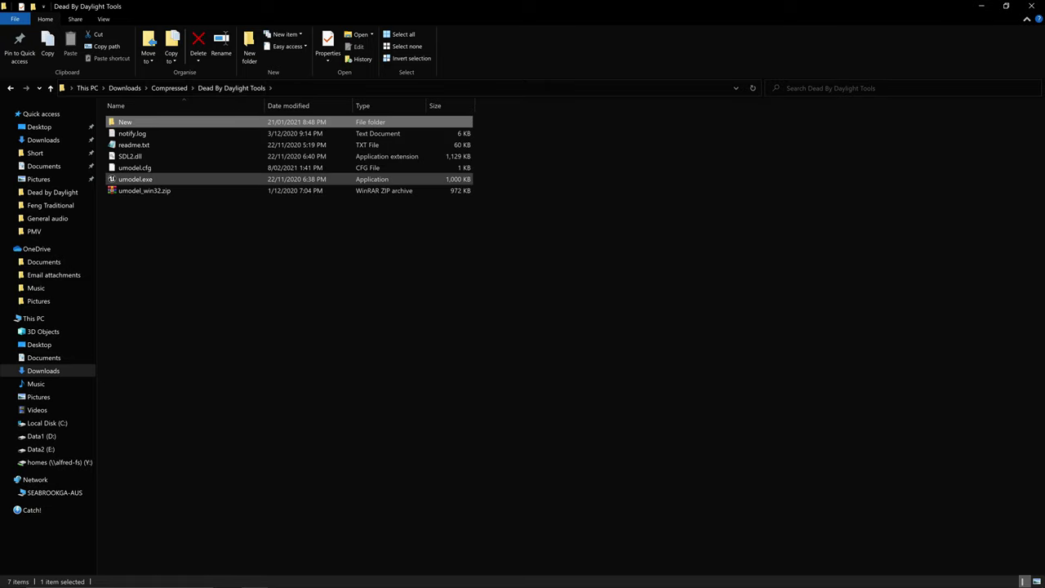
{"action": "double_click", "coordinate": [135, 179]}
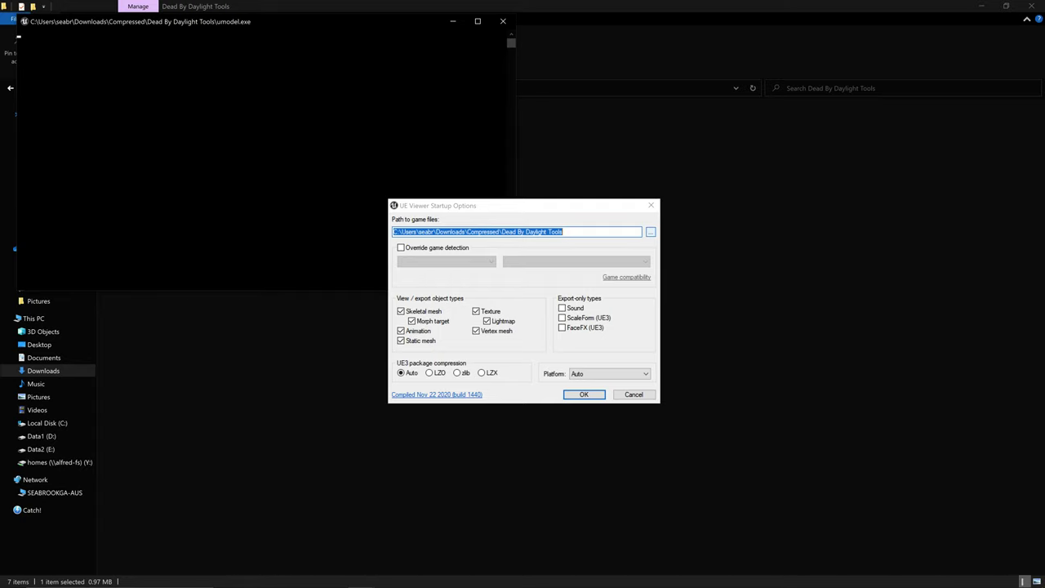
{"action": "left_click", "coordinate": [650, 232]}
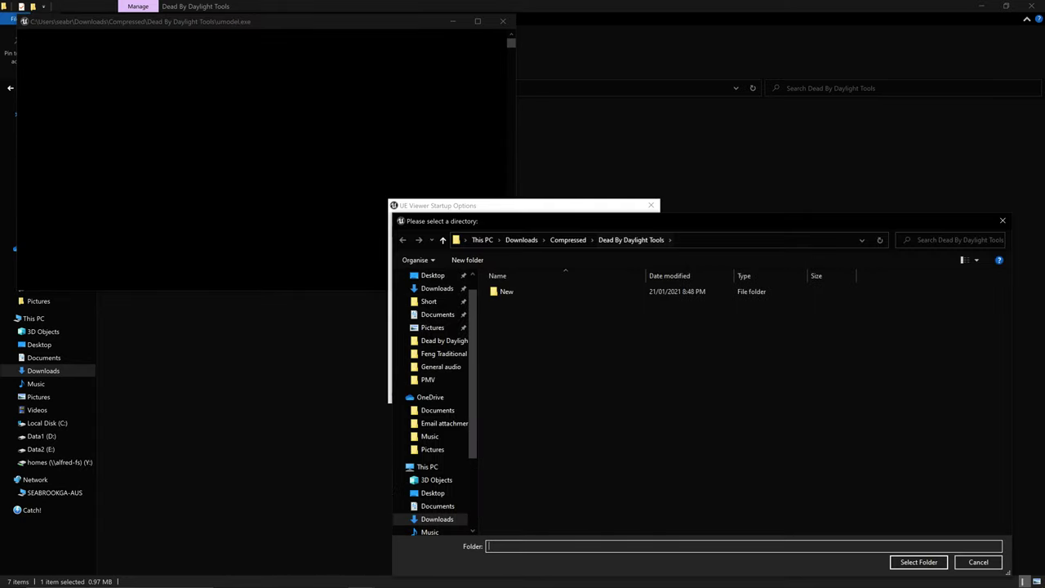
{"action": "left_click", "coordinate": [735, 240]}
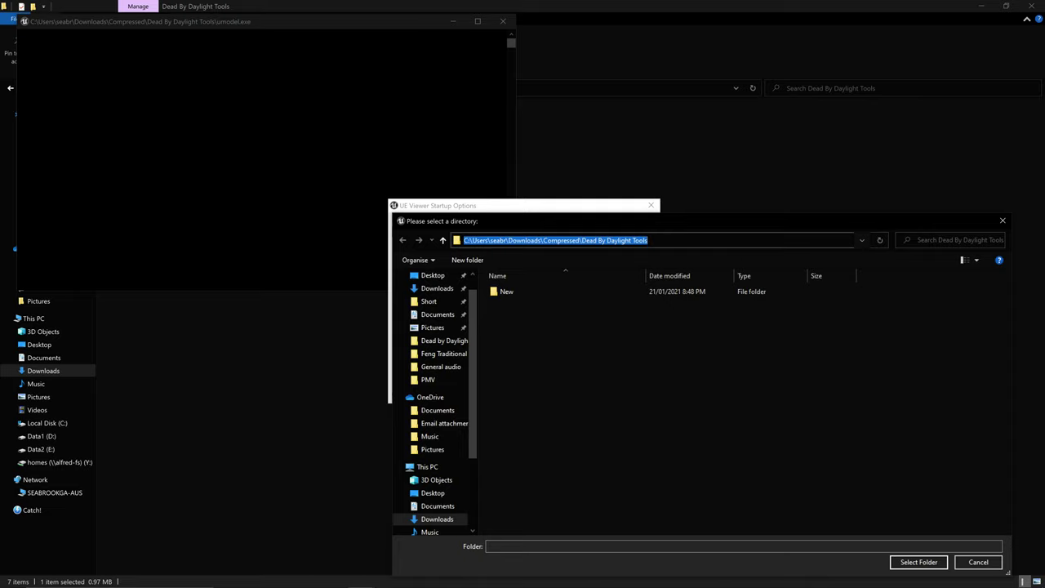
{"action": "key", "text": "ctrl+v"}
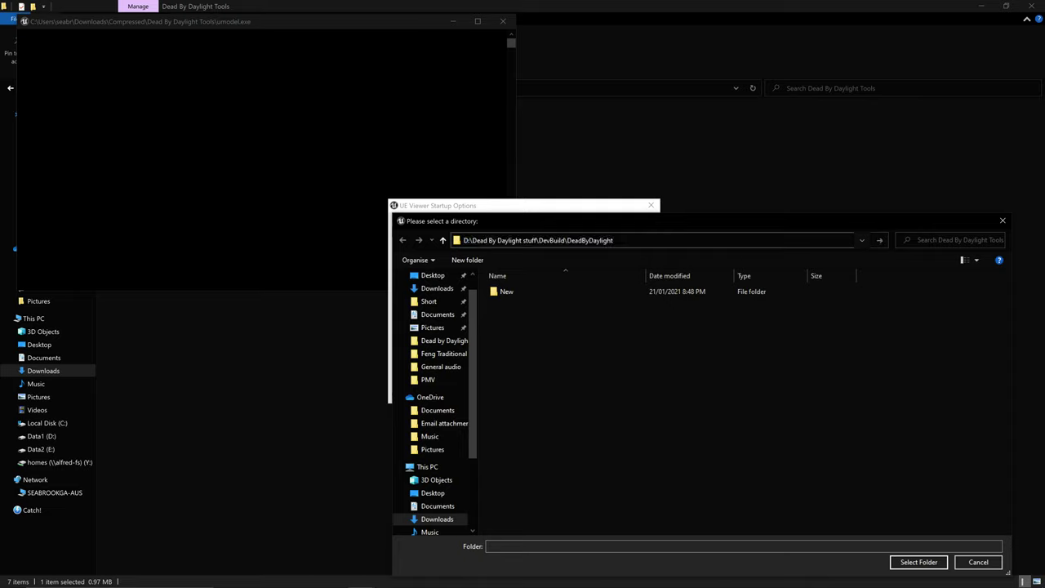
{"action": "key", "text": "ctrl+a"}
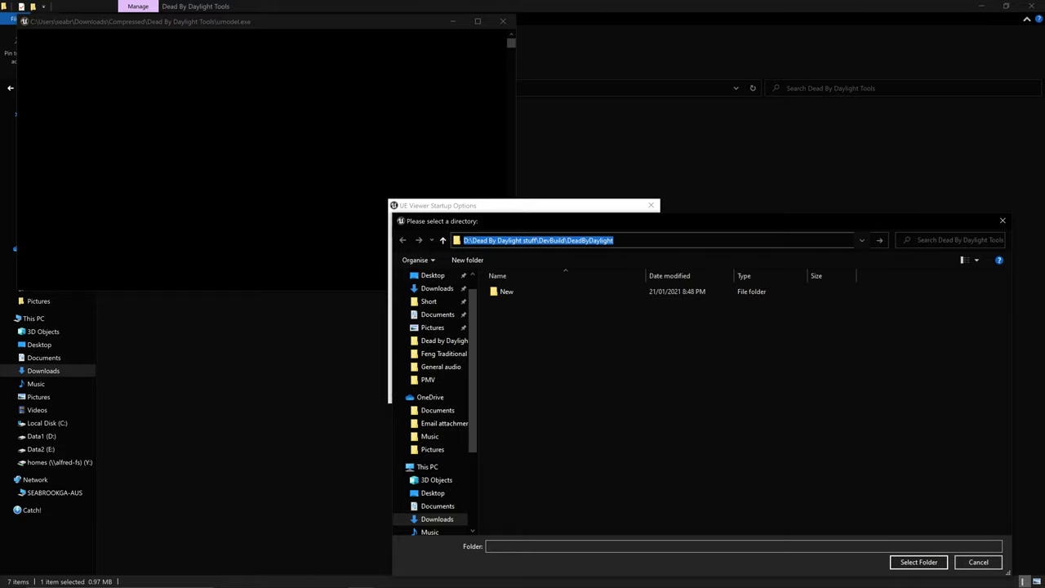
{"action": "left_click", "coordinate": [978, 561]}
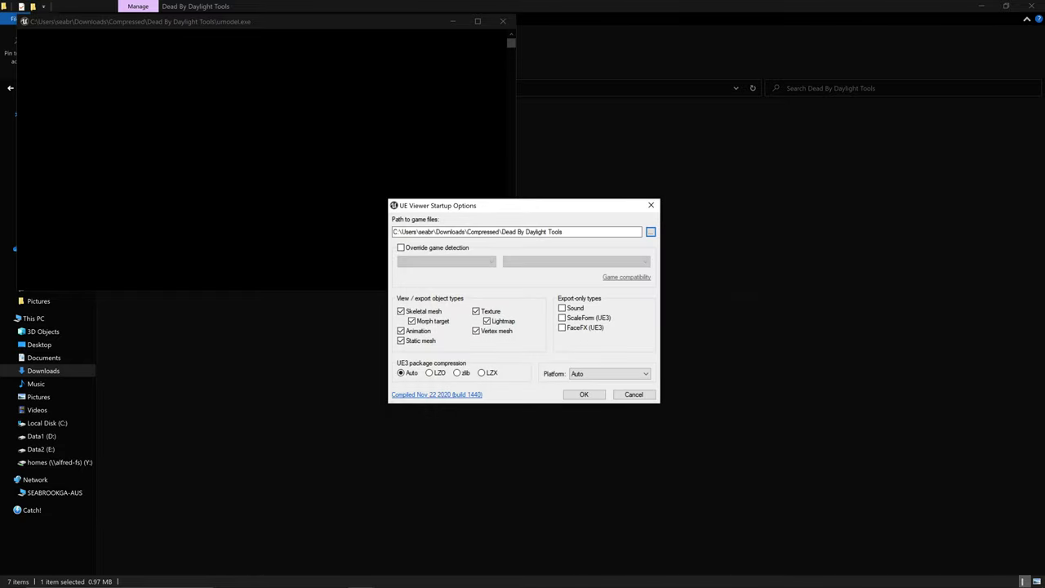
- Keep the Dead By Daylight Tools folder as the game files path and override game detection with Unreal engine 4
{"action": "left_click", "coordinate": [651, 232]}
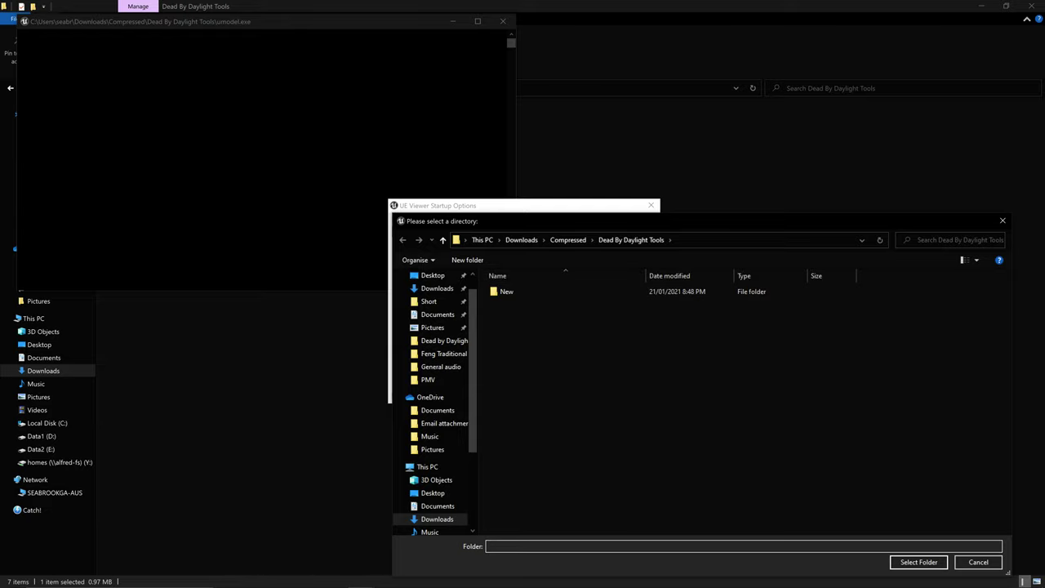
{"action": "left_click", "coordinate": [919, 563]}
{"action": "left_click", "coordinate": [401, 247]}
{"action": "key", "text": "Tab"}
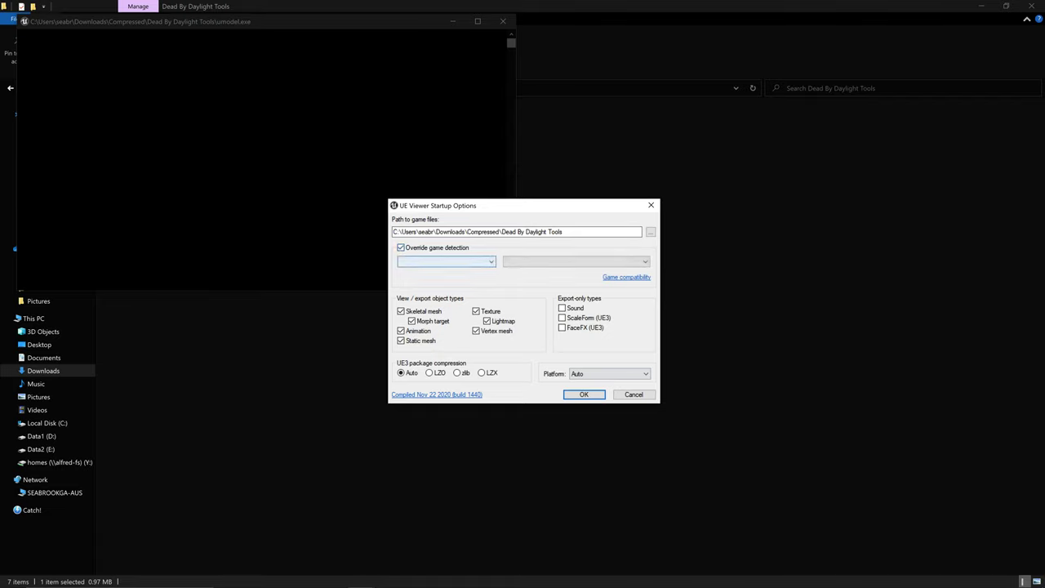
{"action": "left_click", "coordinate": [446, 261]}
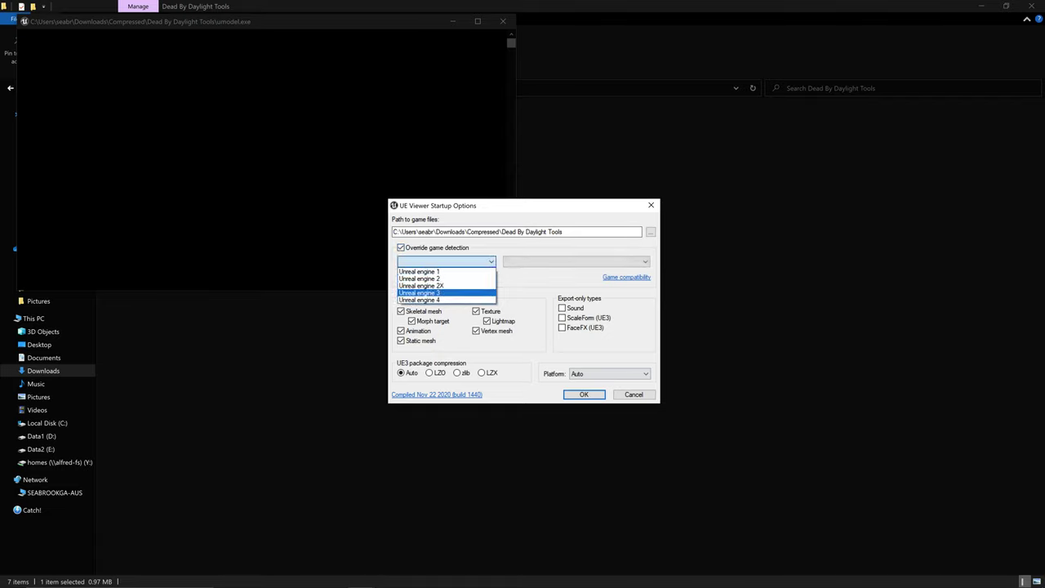
{"action": "left_click", "coordinate": [446, 299]}
- Set the overridden engine version to Unreal engine 4.25
{"action": "key", "text": "alt+Down"}
{"action": "key", "text": "Down"}
{"action": "key", "text": "Down"}
{"action": "key", "text": "Down"}
{"action": "key", "text": "Down"}
{"action": "key", "text": "Down"}
{"action": "key", "text": "Down"}
{"action": "key", "text": "Down"}
{"action": "key", "text": "Down"}
{"action": "key", "text": "Down"}
{"action": "key", "text": "Down"}
{"action": "key", "text": "Down"}
{"action": "key", "text": "Down"}
{"action": "key", "text": "Down"}
{"action": "key", "text": "Down"}
{"action": "key", "text": "Down"}
{"action": "key", "text": "Down"}
{"action": "key", "text": "Down"}
{"action": "key", "text": "Down"}
{"action": "key", "text": "Down"}
{"action": "key", "text": "Down"}
{"action": "key", "text": "Return"}
- Go through the engine versions neighbouring Unreal engine 4.25 and load the game files with the startup options
{"action": "key", "text": "alt+Down"}
{"action": "key", "text": "Up"}
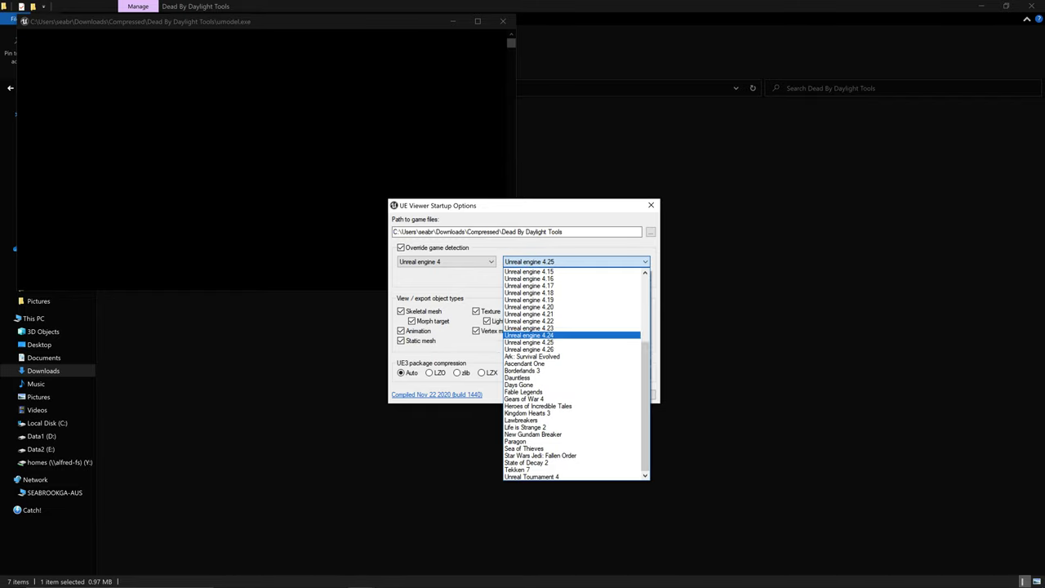
{"action": "key", "text": "Down"}
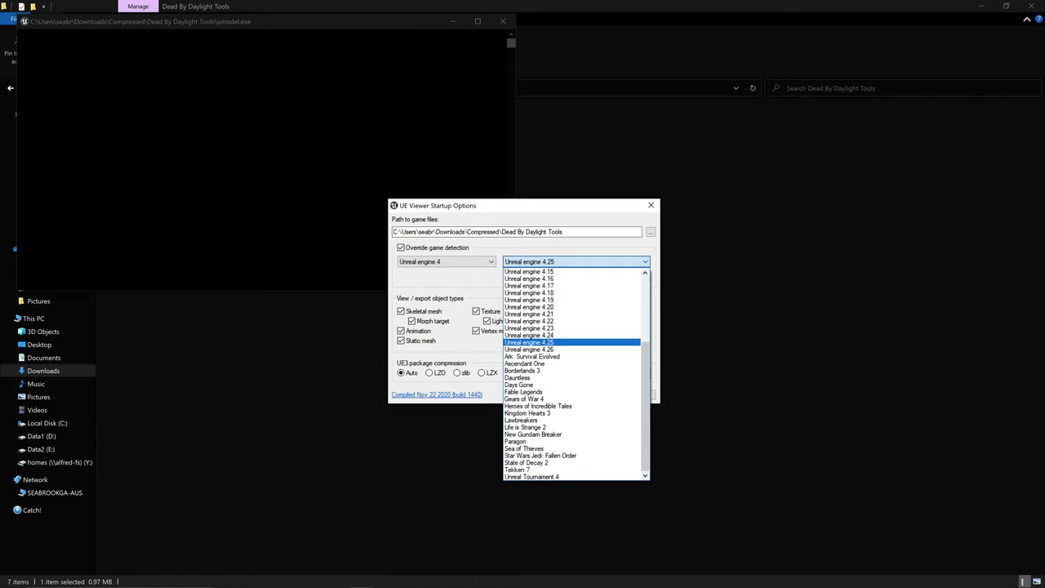
{"action": "key", "text": "Down"}
{"action": "key", "text": "Up"}
{"action": "key", "text": "Up"}
{"action": "key", "text": "Down"}
{"action": "key", "text": "Down"}
{"action": "key", "text": "Up"}
{"action": "key", "text": "Up"}
{"action": "key", "text": "Up"}
{"action": "key", "text": "Up"}
{"action": "key", "text": "Down"}
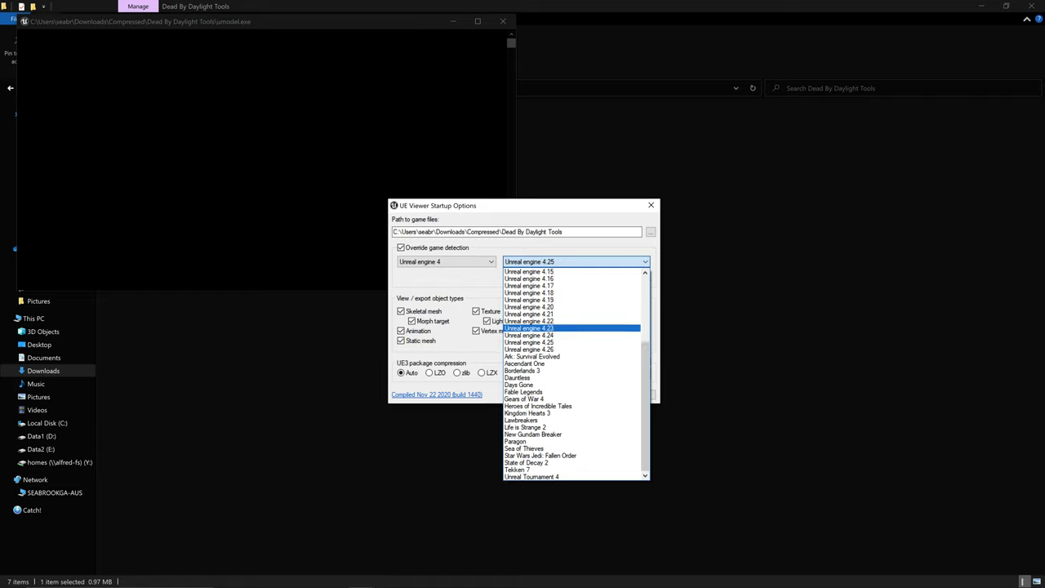
{"action": "key", "text": "Down"}
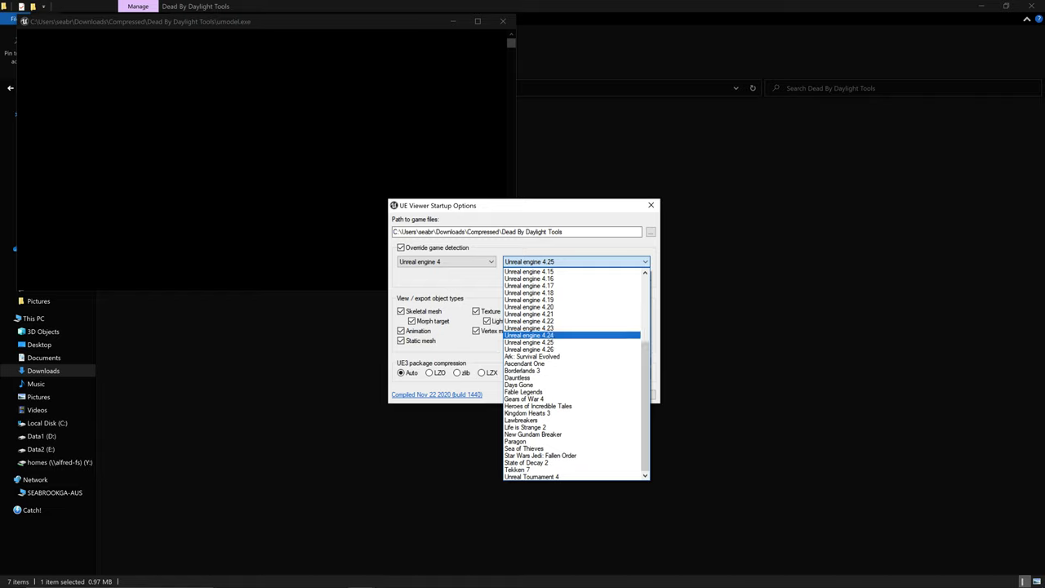
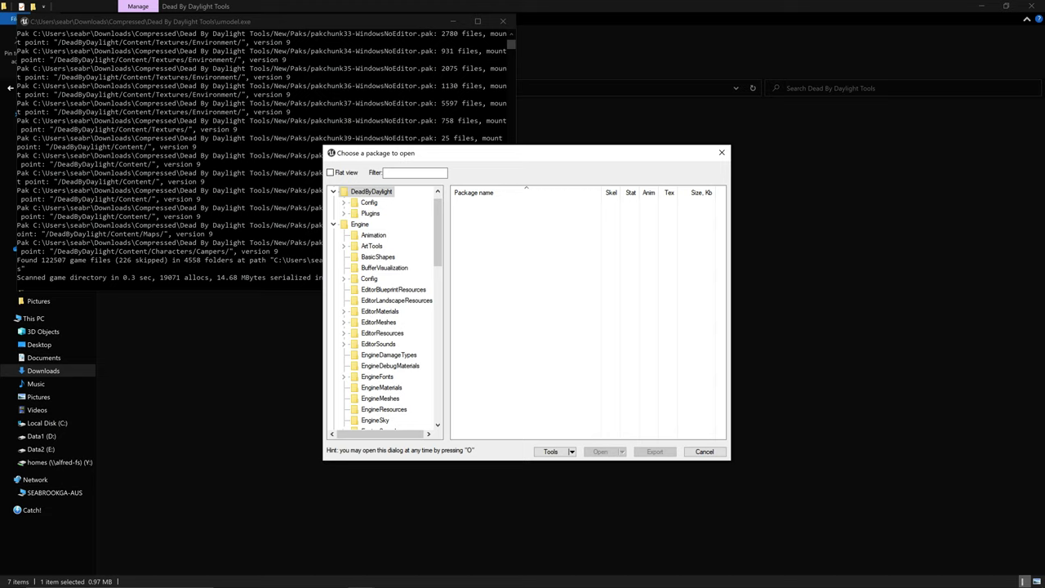
- Find the Game folder in the package tree and expand its Characters subfolder
{"action": "scroll", "coordinate": [384, 311], "scroll_direction": "down", "scroll_amount": 6}
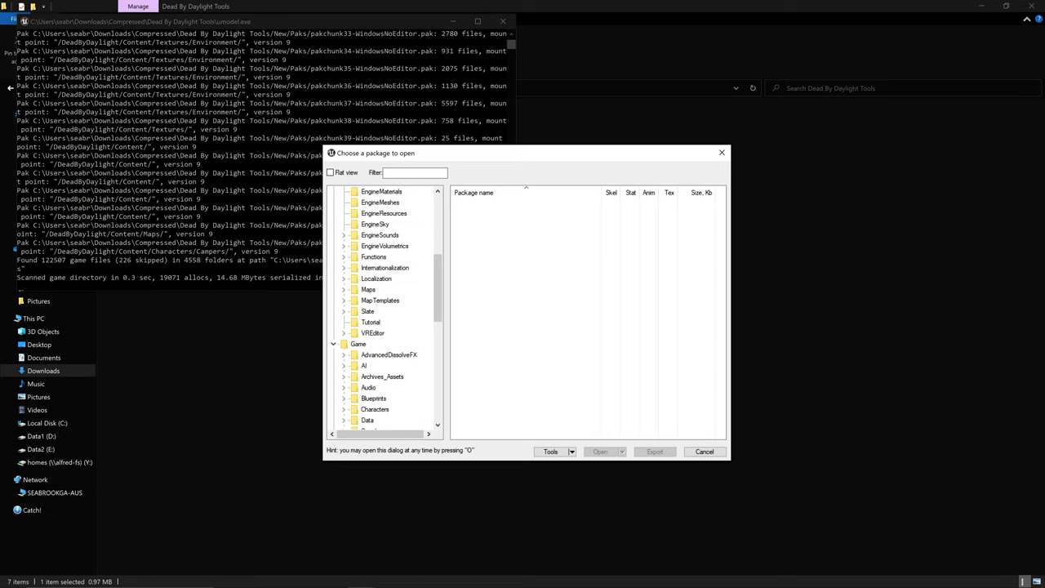
{"action": "left_click", "coordinate": [358, 344]}
{"action": "scroll", "coordinate": [359, 343], "scroll_direction": "down", "scroll_amount": 1}
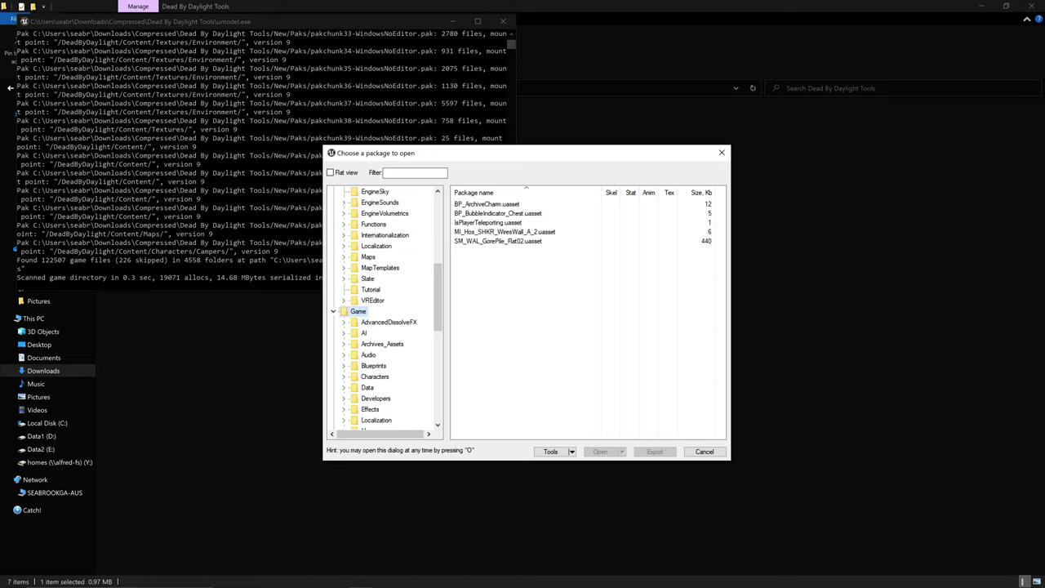
{"action": "scroll", "coordinate": [384, 311], "scroll_direction": "down", "scroll_amount": 1}
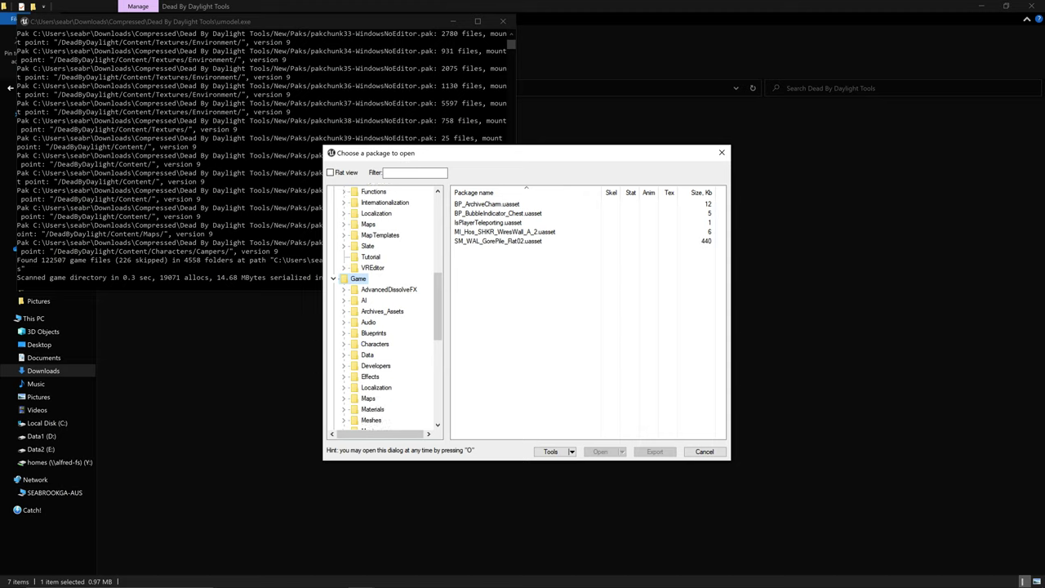
{"action": "left_click", "coordinate": [344, 344]}
{"action": "scroll", "coordinate": [384, 310], "scroll_direction": "down", "scroll_amount": 3}
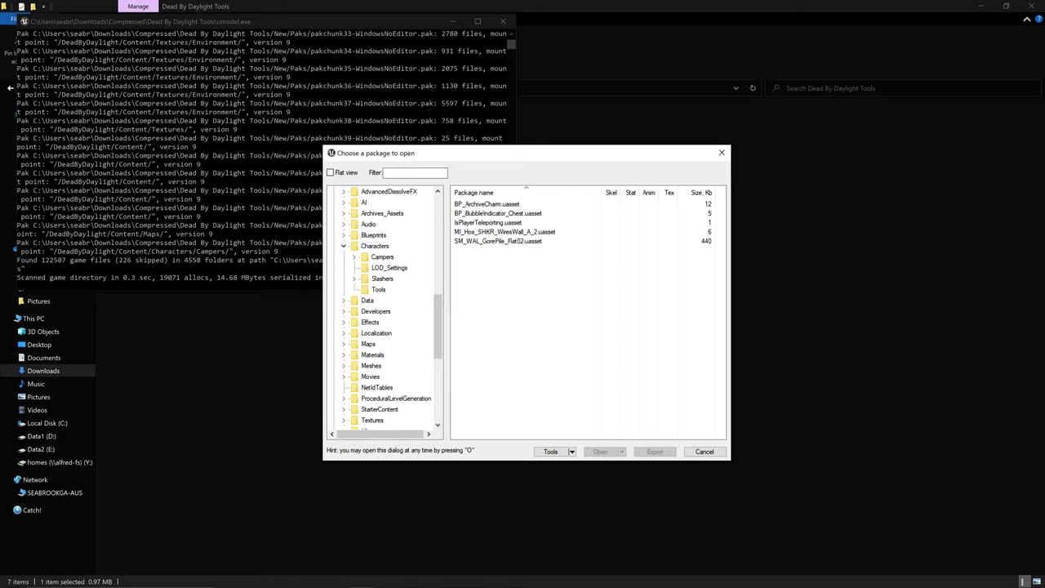
- Compare the packages in the Campers and Slashers folders under Characters
{"action": "left_click", "coordinate": [382, 257]}
{"action": "left_click", "coordinate": [382, 279]}
{"action": "left_click", "coordinate": [382, 257]}
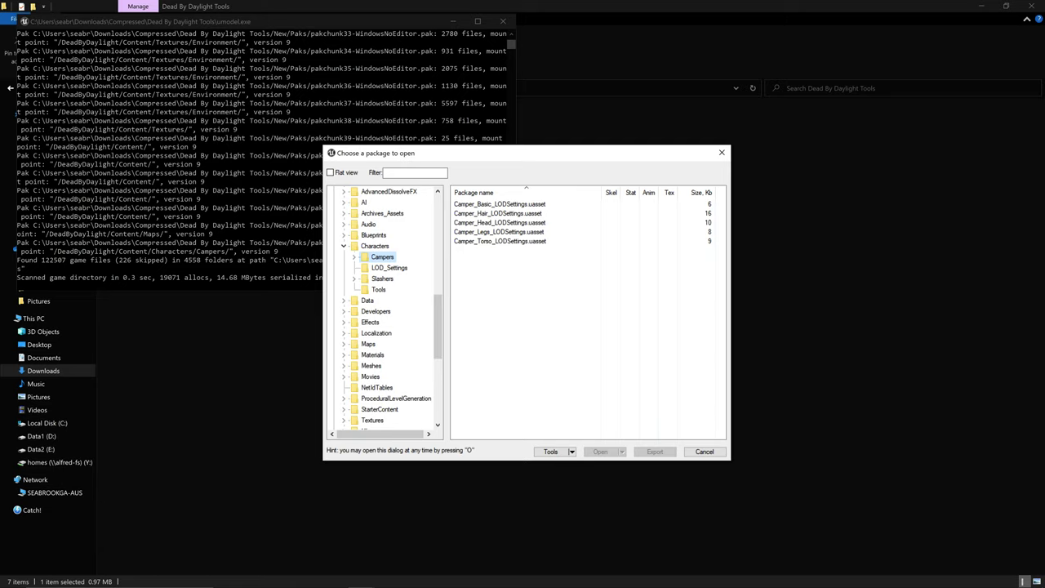
{"action": "left_click", "coordinate": [383, 279]}
{"action": "left_click", "coordinate": [383, 257]}
- Enlarge the package selection dialog in width and height to show more of the folder tree
{"action": "left_click_drag", "start_coordinate": [731, 229], "coordinate": [782, 228]}
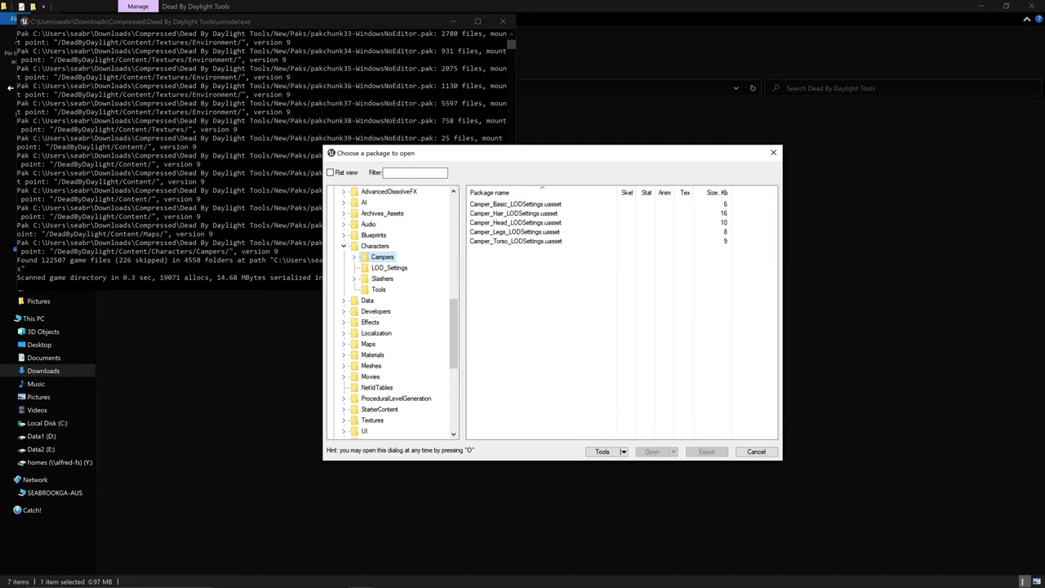
{"action": "left_click_drag", "start_coordinate": [518, 460], "coordinate": [519, 531]}
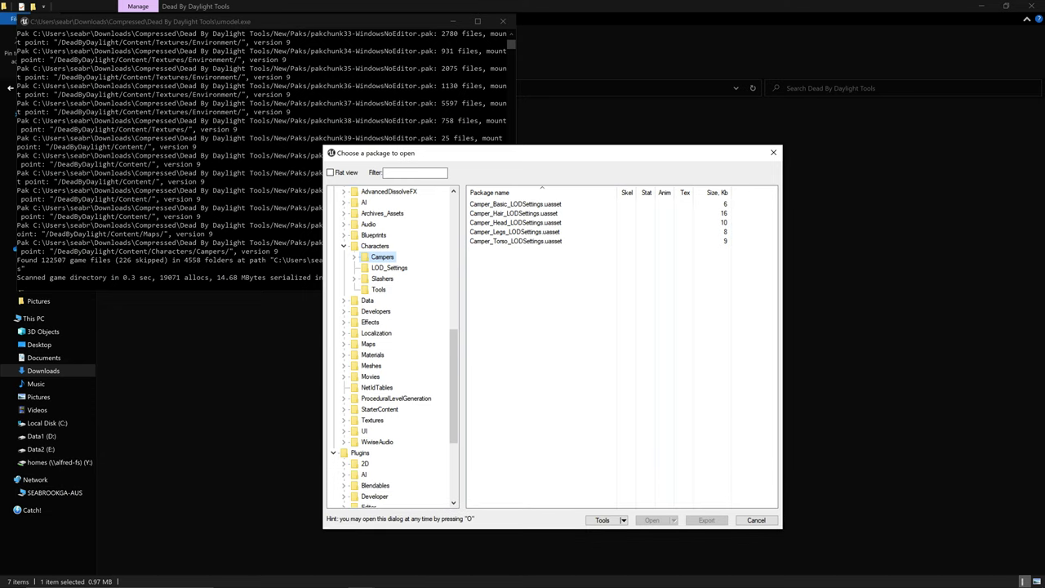
{"action": "left_click_drag", "start_coordinate": [324, 354], "coordinate": [262, 356]}
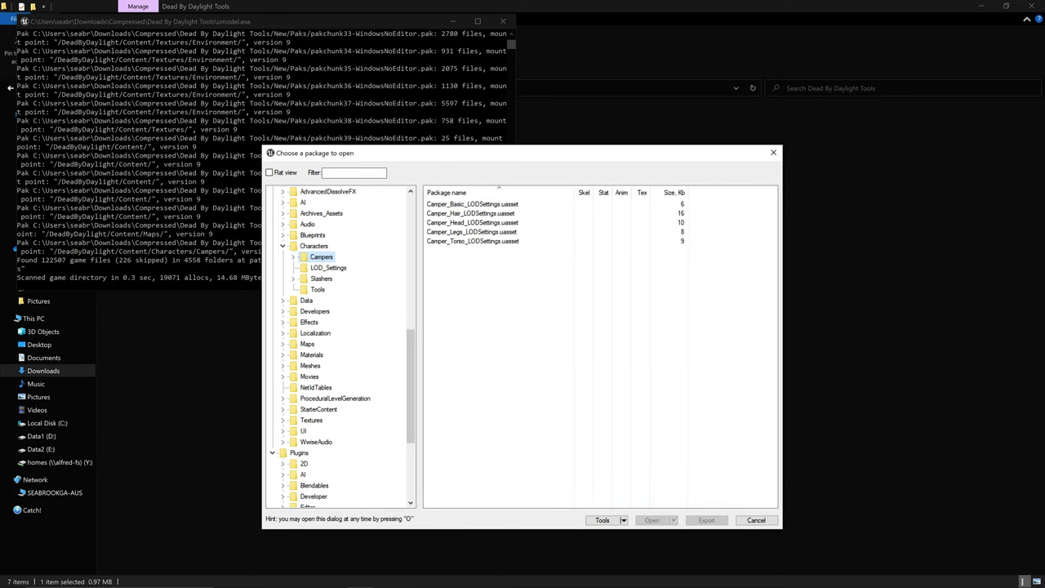
- View the packages in the Characters folder and its Slashers subfolder
{"action": "left_click", "coordinate": [321, 278]}
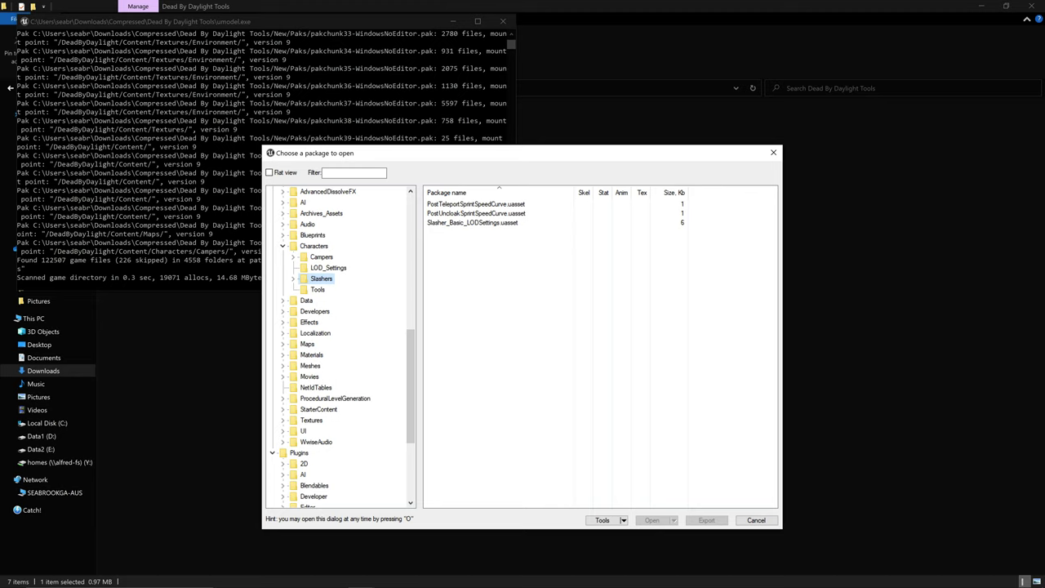
{"action": "left_click", "coordinate": [314, 245]}
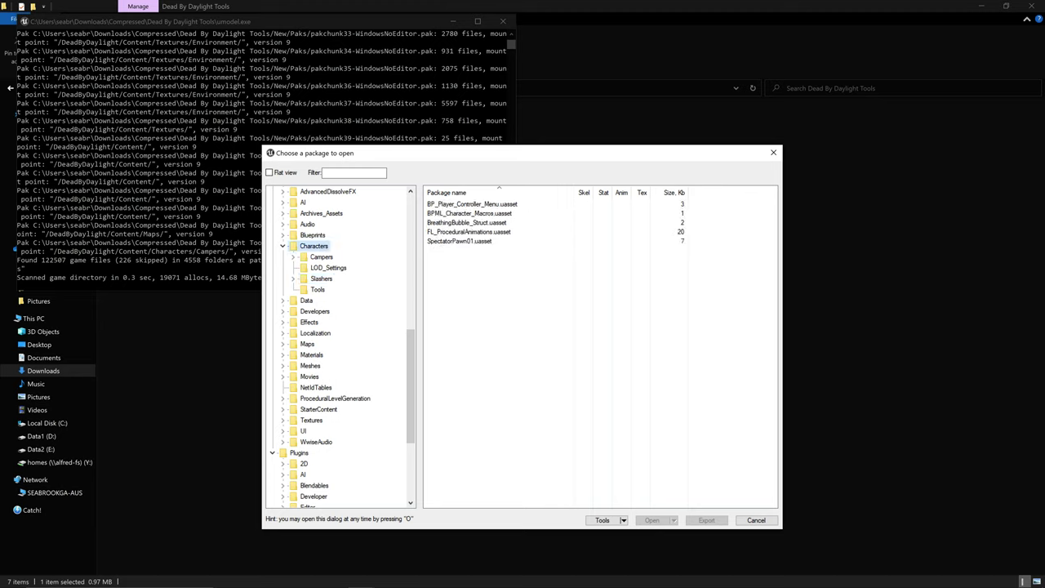
{"action": "left_click", "coordinate": [321, 278]}
- Expand Meshes and its Environment subfolder, look through the map folders and select Archives
{"action": "left_click_drag", "start_coordinate": [411, 385], "coordinate": [410, 417]}
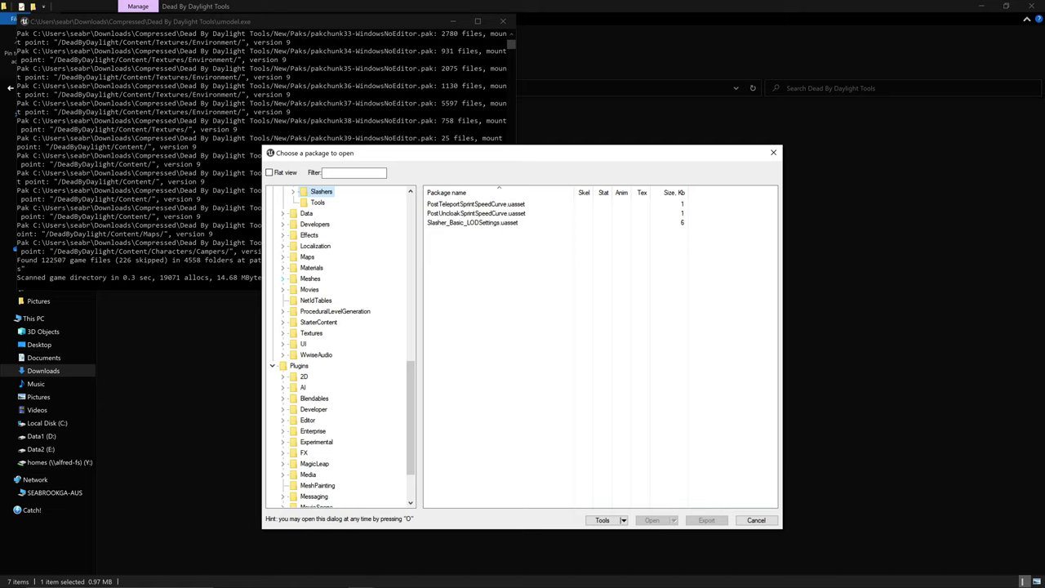
{"action": "left_click", "coordinate": [283, 279]}
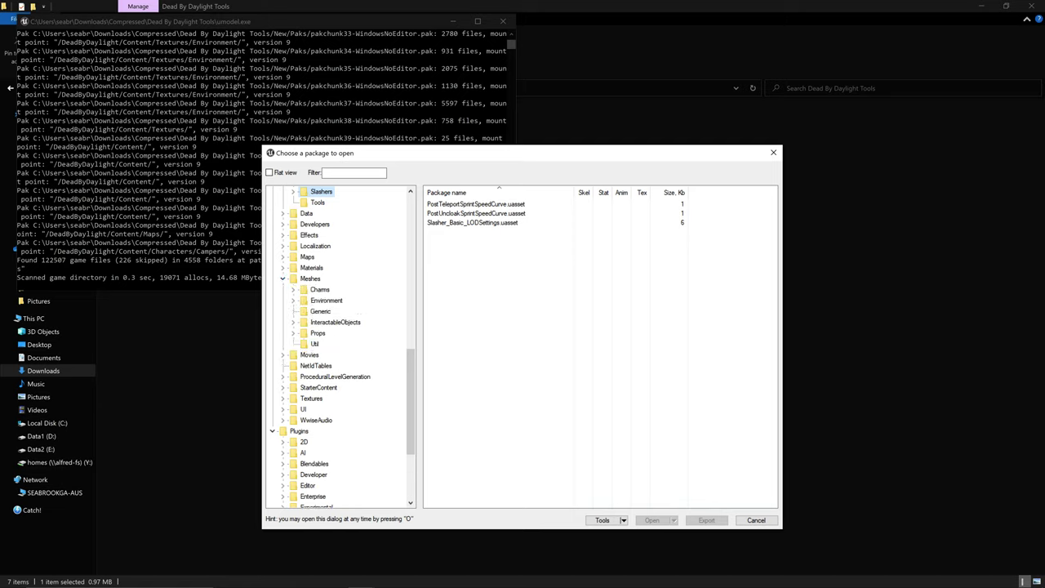
{"action": "left_click", "coordinate": [293, 301]}
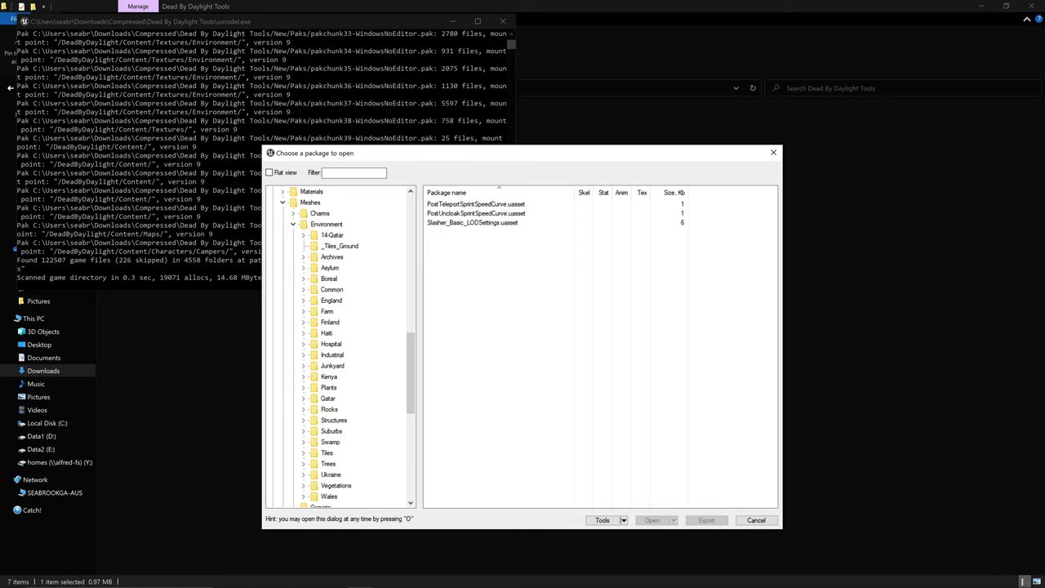
{"action": "scroll", "coordinate": [342, 346], "scroll_direction": "up", "scroll_amount": 2}
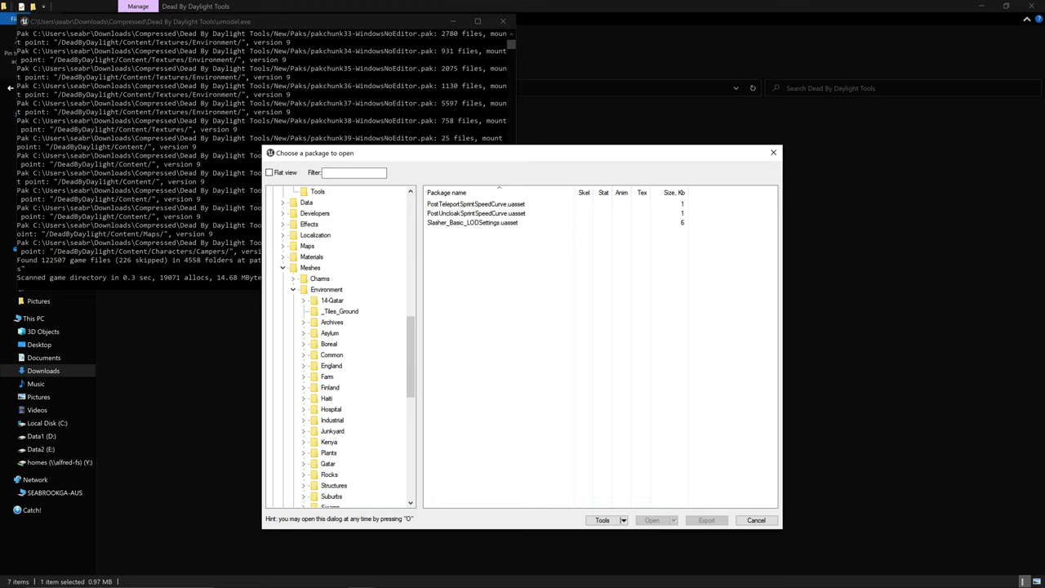
{"action": "scroll", "coordinate": [339, 347], "scroll_direction": "down", "scroll_amount": 3}
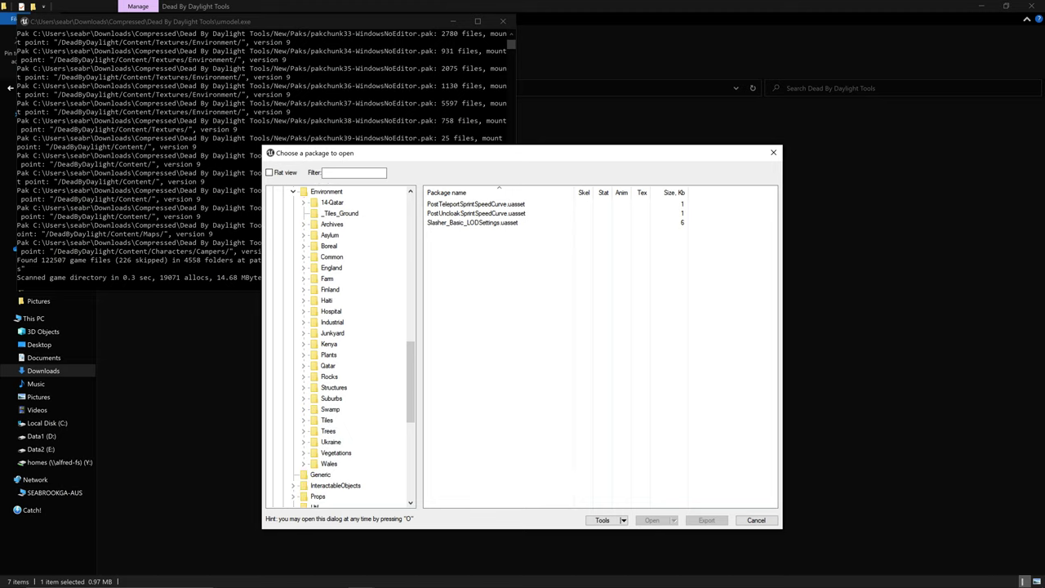
{"action": "scroll", "coordinate": [339, 347], "scroll_direction": "up", "scroll_amount": 3}
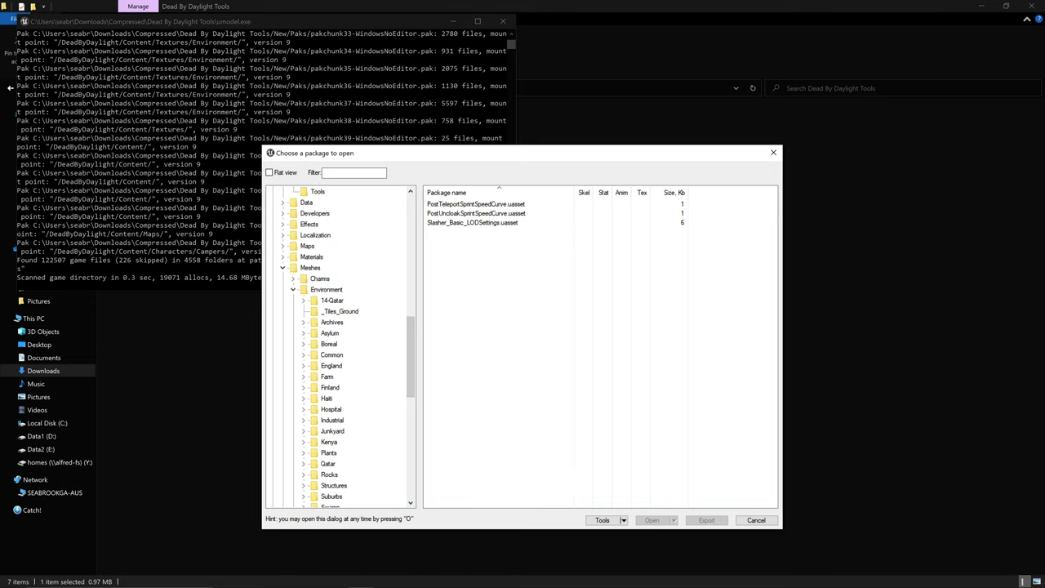
{"action": "scroll", "coordinate": [339, 347], "scroll_direction": "up", "scroll_amount": 4}
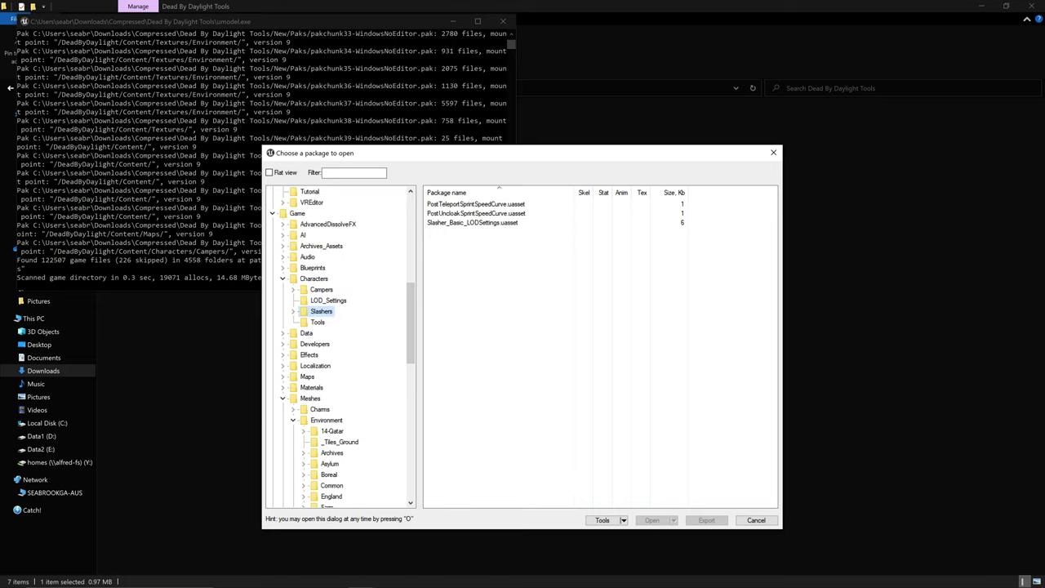
{"action": "scroll", "coordinate": [339, 347], "scroll_direction": "down", "scroll_amount": 2}
{"action": "left_click", "coordinate": [331, 387]}
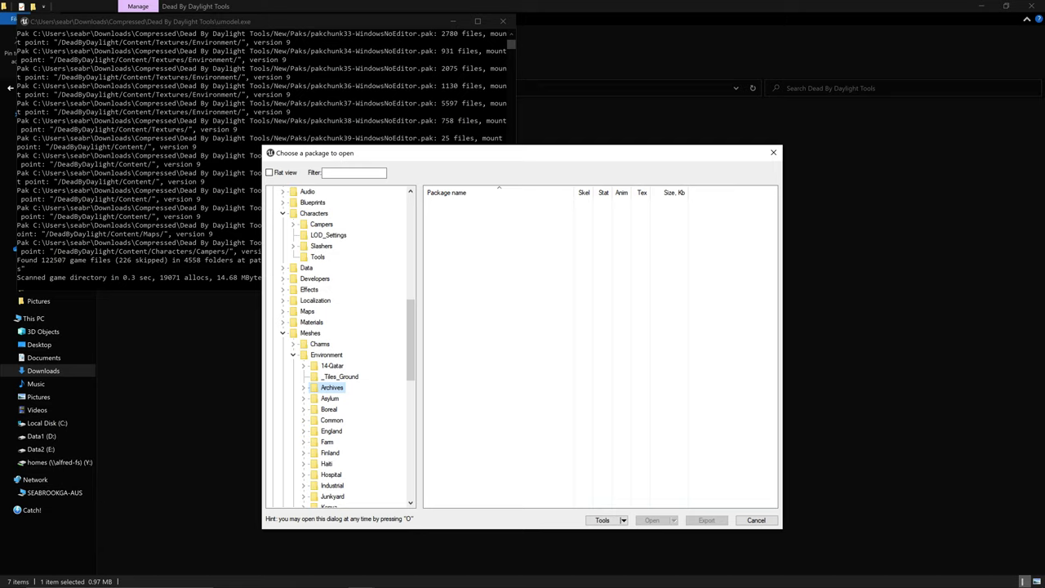
- Return to Characters, select the Campers folder and expand it to list the survivor folders
{"action": "scroll", "coordinate": [342, 344], "scroll_direction": "up", "scroll_amount": 2}
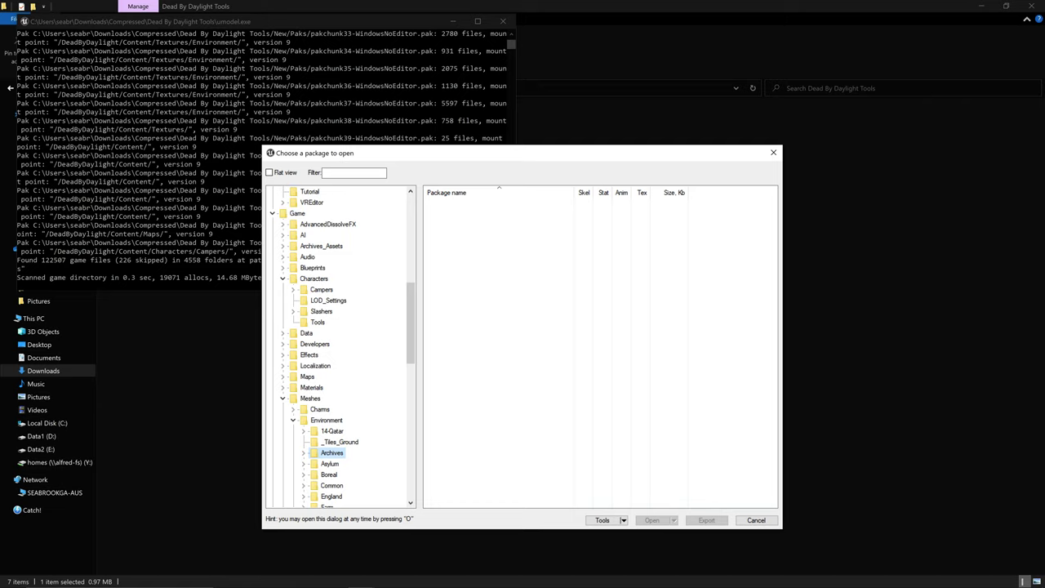
{"action": "left_click", "coordinate": [321, 290]}
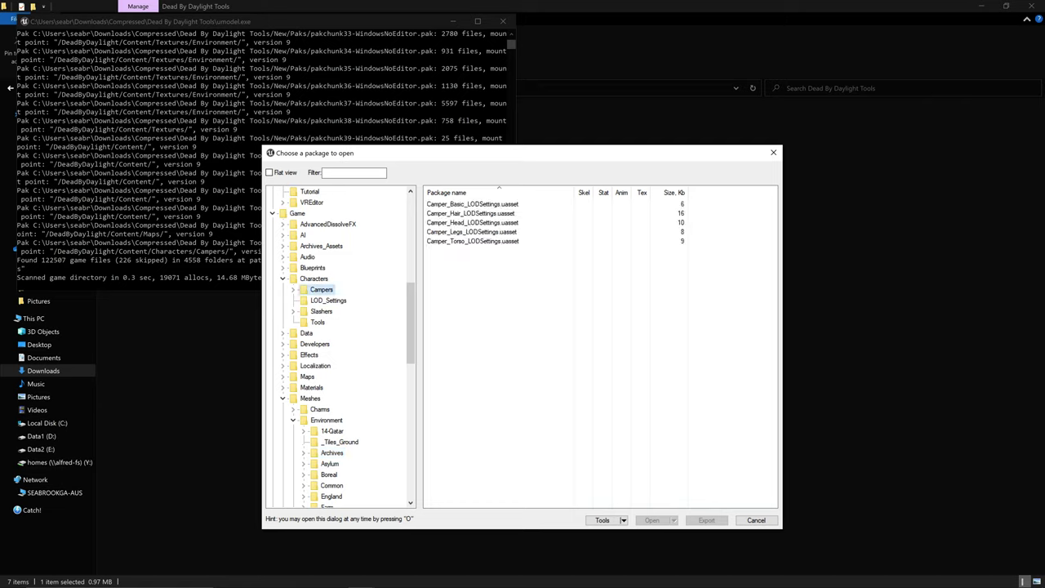
{"action": "double_click", "coordinate": [321, 290]}
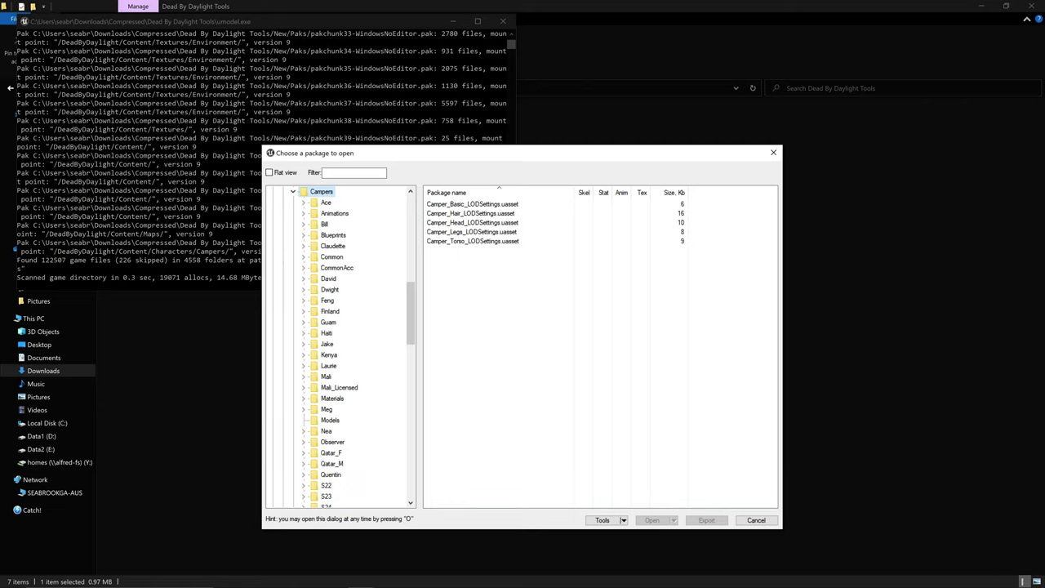
{"action": "scroll", "coordinate": [339, 347], "scroll_direction": "up", "scroll_amount": 3}
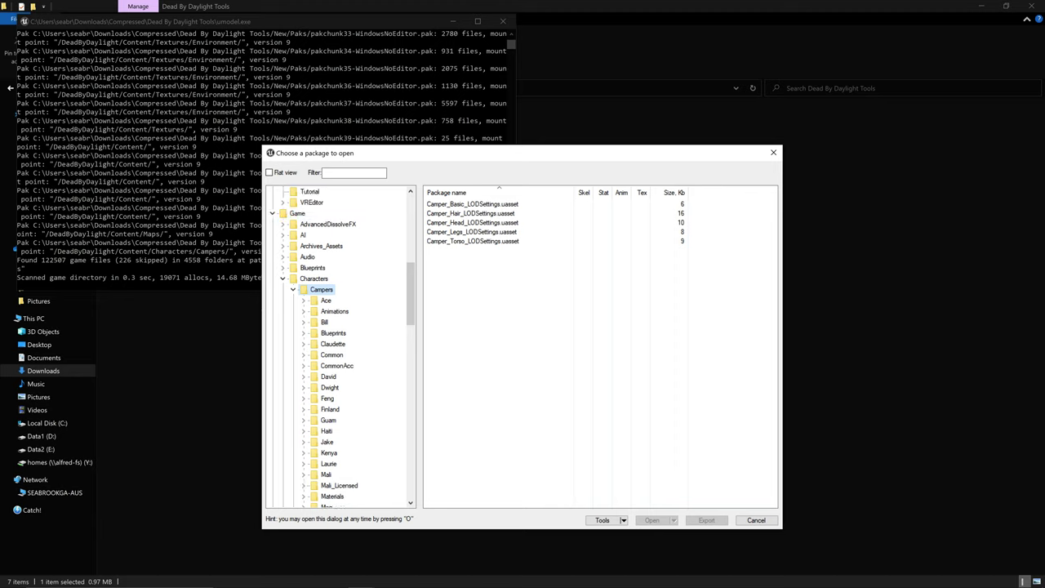
- Expand the Feng folder under Campers and open its Animation subfolder
{"action": "scroll", "coordinate": [339, 347], "scroll_direction": "down", "scroll_amount": 1}
{"action": "left_click", "coordinate": [303, 366]}
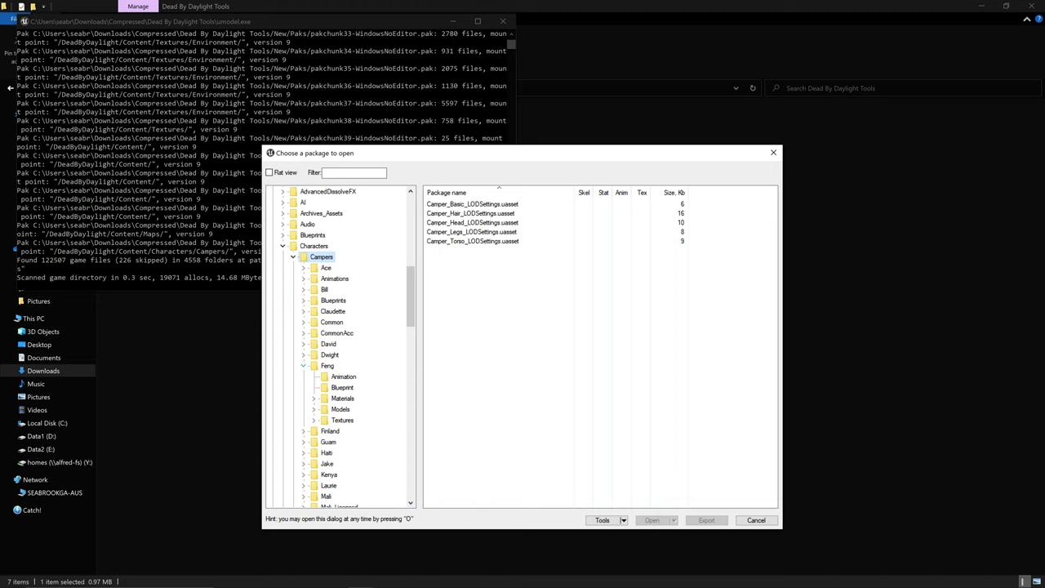
{"action": "scroll", "coordinate": [339, 347], "scroll_direction": "down", "scroll_amount": 2}
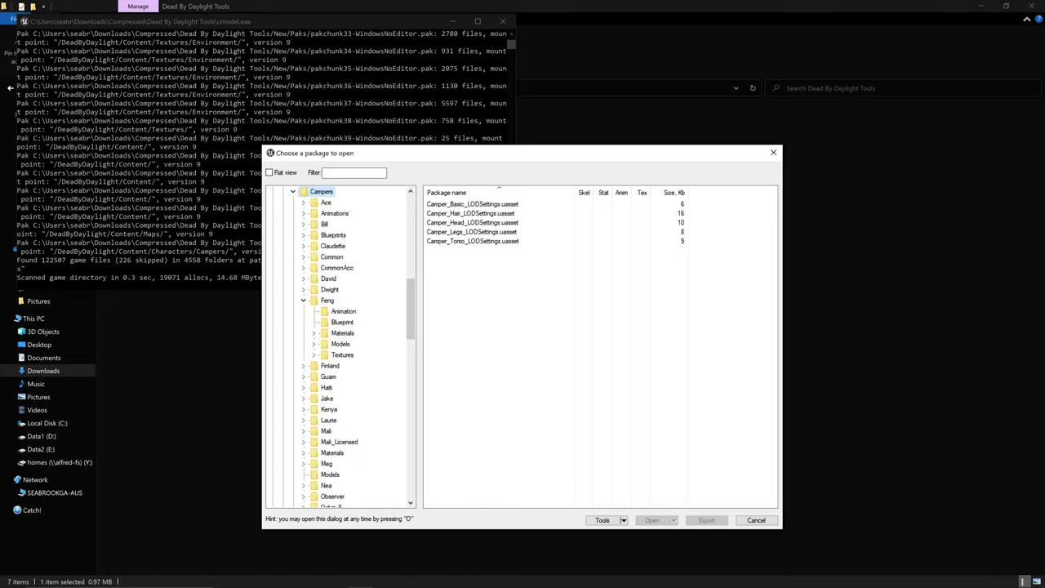
{"action": "scroll", "coordinate": [339, 347], "scroll_direction": "down", "scroll_amount": 1}
{"action": "left_click", "coordinate": [343, 279]}
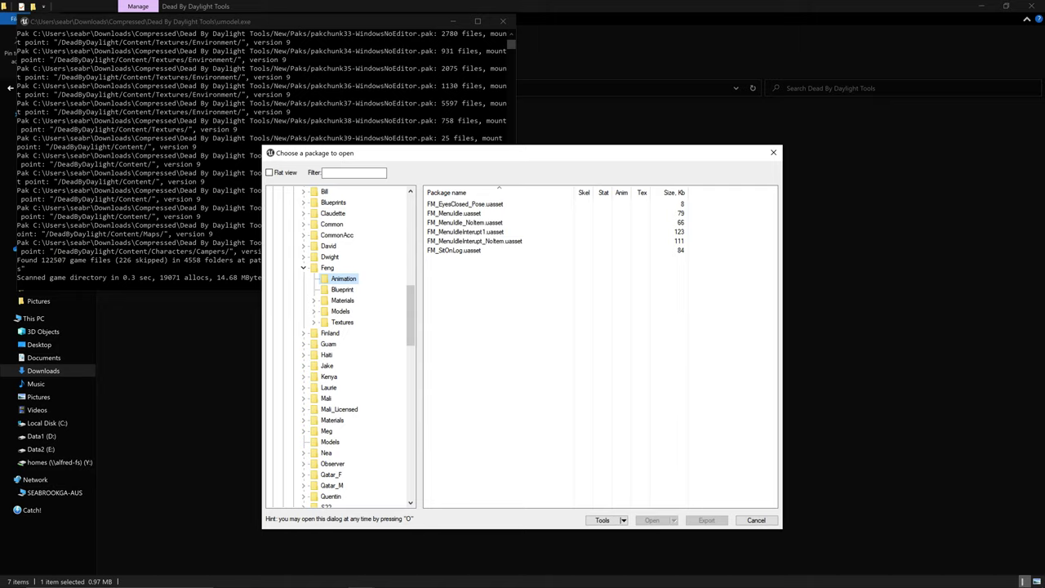
- Look at the outfit folders in Feng's Materials, collapse them and open the Models folder
{"action": "left_click", "coordinate": [313, 301]}
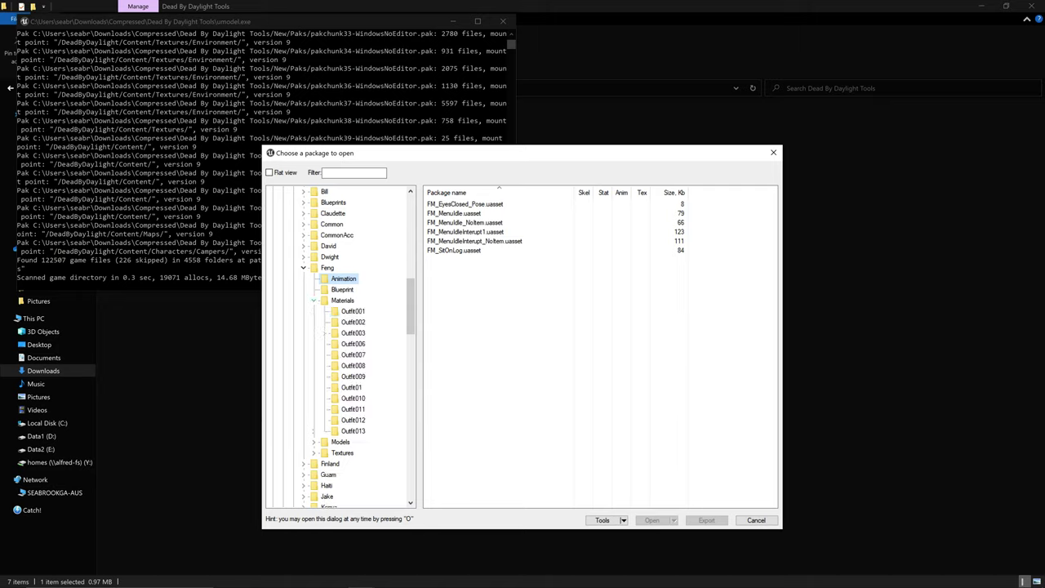
{"action": "left_click", "coordinate": [314, 300]}
{"action": "left_click", "coordinate": [340, 311]}
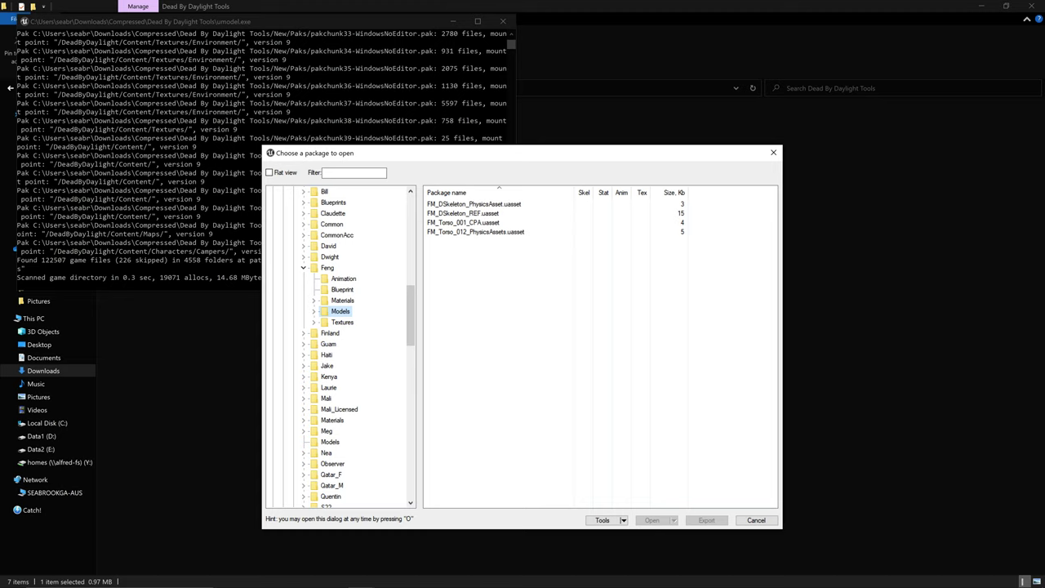
- Expand Feng's Models folder and its Heads subfolder, and list the head packages
{"action": "left_click", "coordinate": [314, 311]}
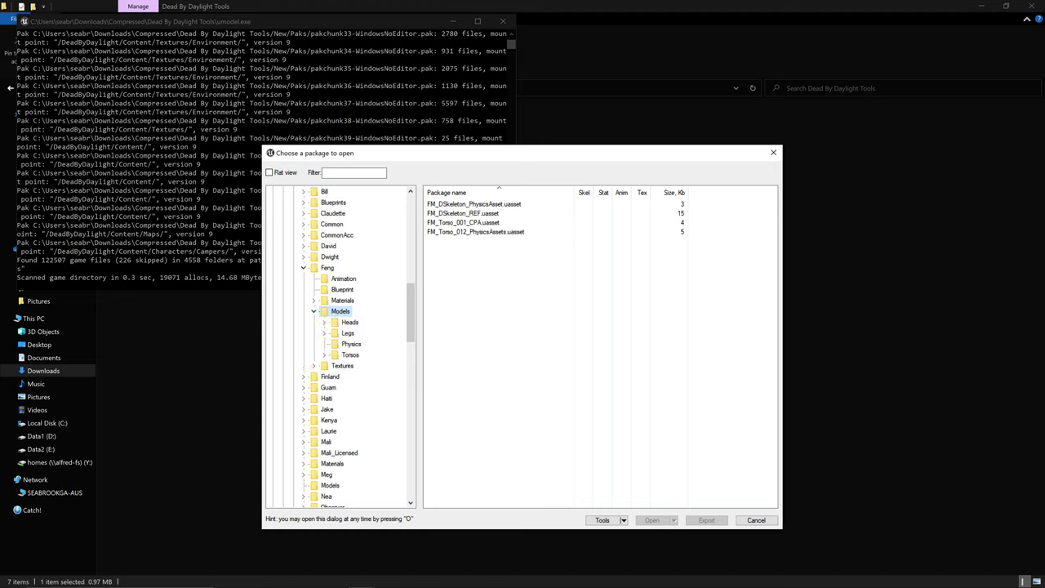
{"action": "left_click", "coordinate": [343, 290]}
{"action": "left_click", "coordinate": [341, 311]}
{"action": "left_click", "coordinate": [324, 322]}
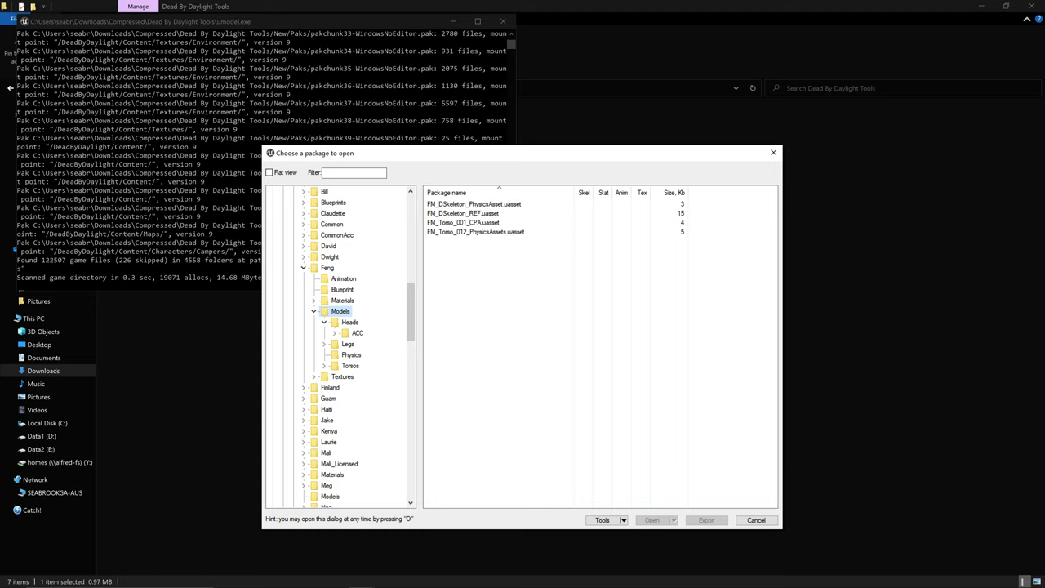
{"action": "left_click", "coordinate": [350, 323]}
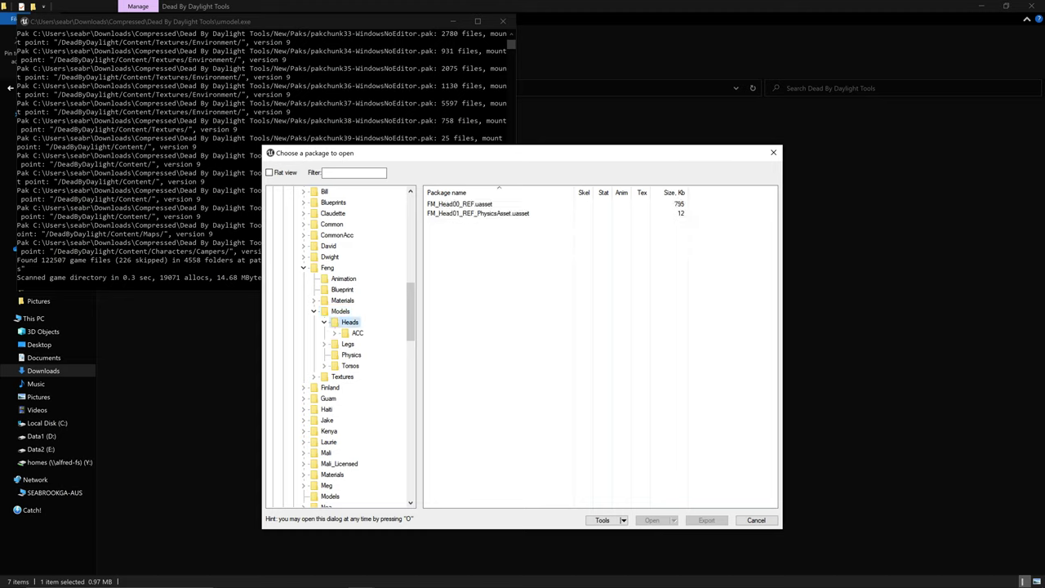
- List the packages in the Legs and Torsos folders of Feng's Models and expand both folders
{"action": "left_click", "coordinate": [347, 344]}
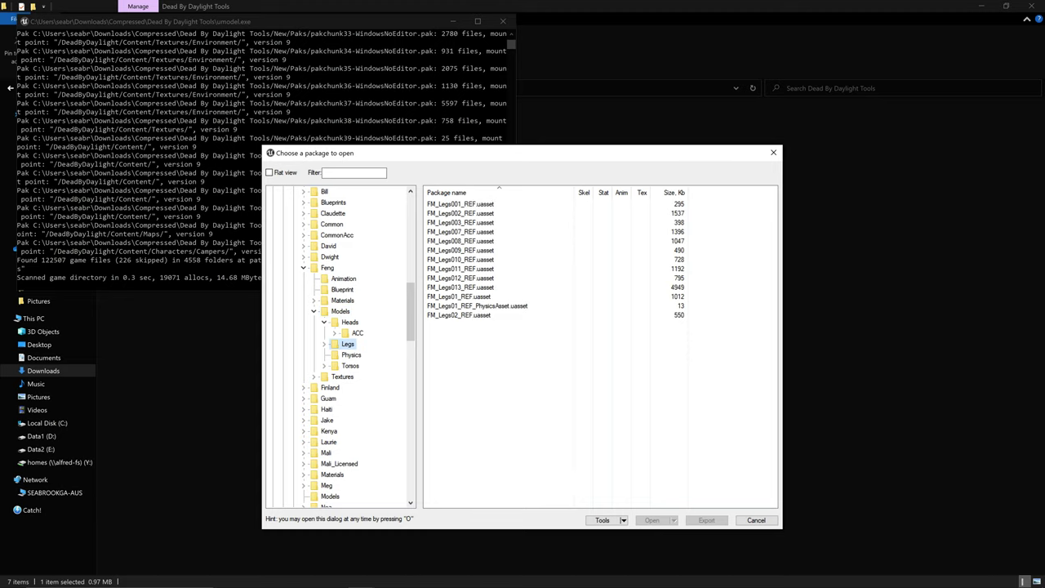
{"action": "left_click", "coordinate": [324, 344]}
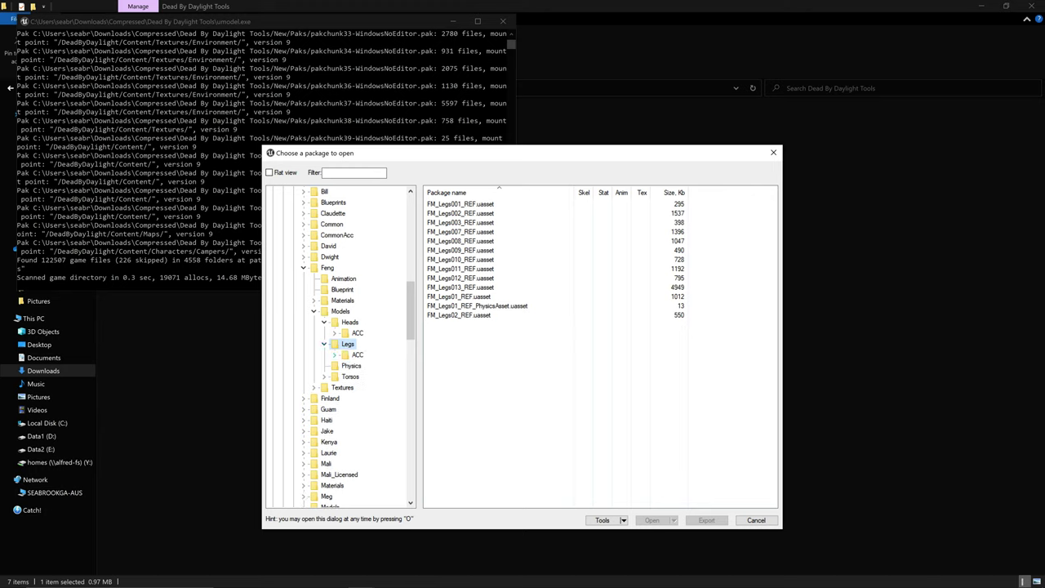
{"action": "left_click", "coordinate": [349, 376]}
{"action": "left_click", "coordinate": [324, 377]}
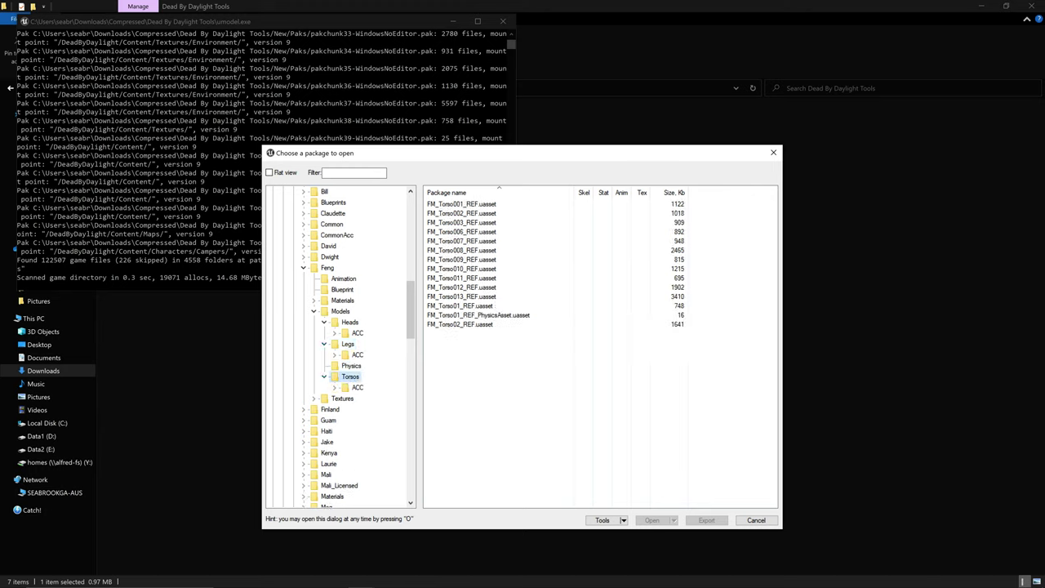
- Look into Feng's Textures folder and the ACC folder under Torsos, ending back on the Torsos packages
{"action": "left_click", "coordinate": [342, 399]}
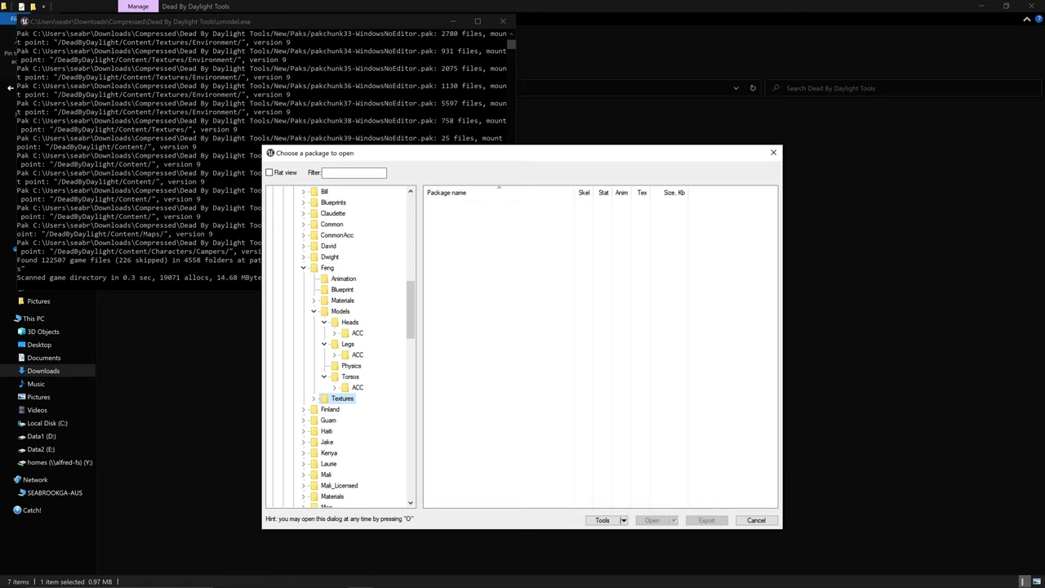
{"action": "left_click", "coordinate": [357, 388]}
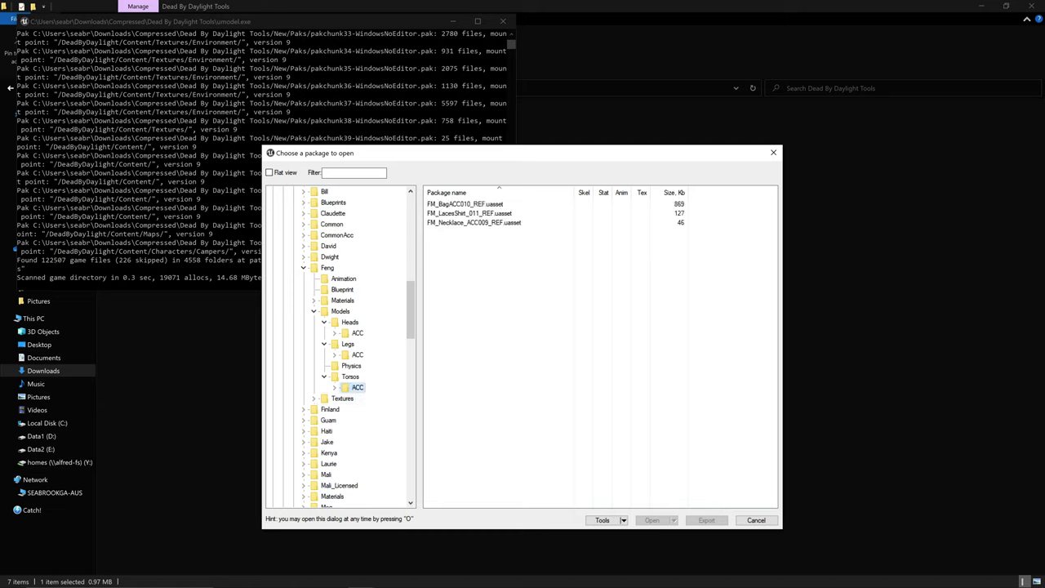
{"action": "left_click", "coordinate": [350, 377]}
{"action": "left_click", "coordinate": [357, 388]}
{"action": "left_click", "coordinate": [350, 377]}
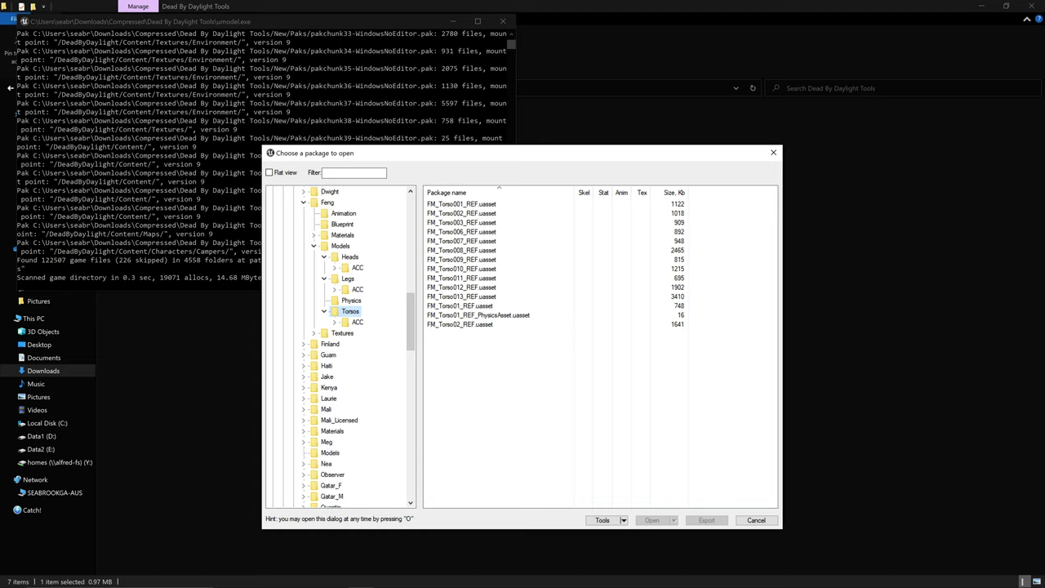
- Open the content of the entire Feng folder in the viewer
{"action": "left_click", "coordinate": [327, 268]}
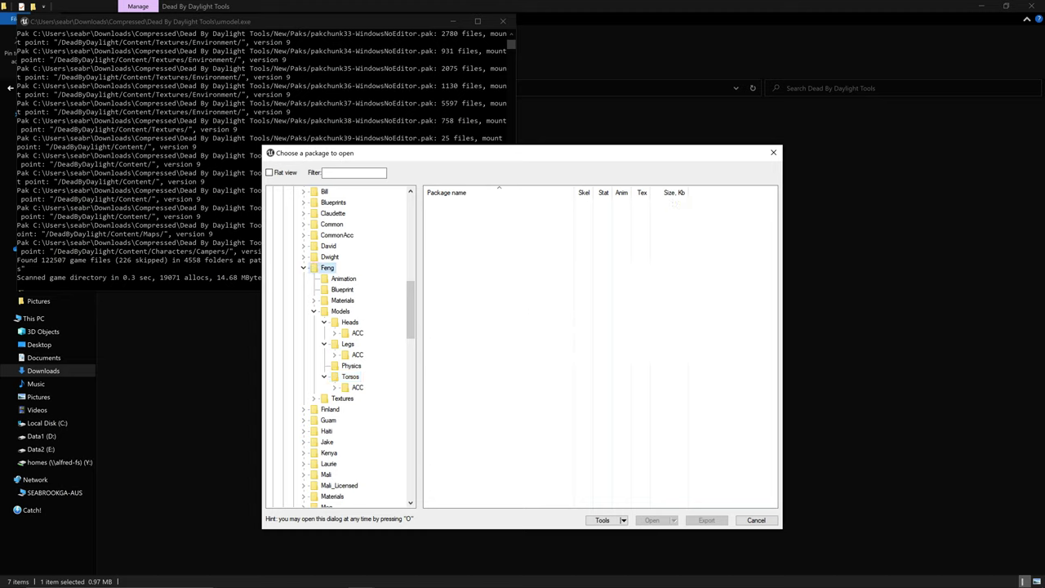
{"action": "right_click", "coordinate": [329, 269]}
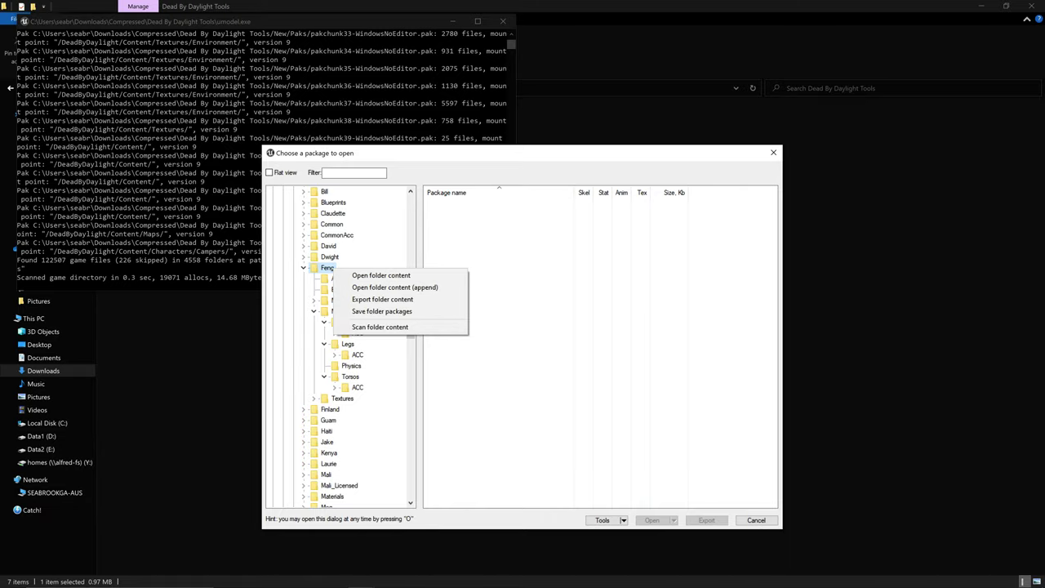
{"action": "left_click", "coordinate": [380, 275]}
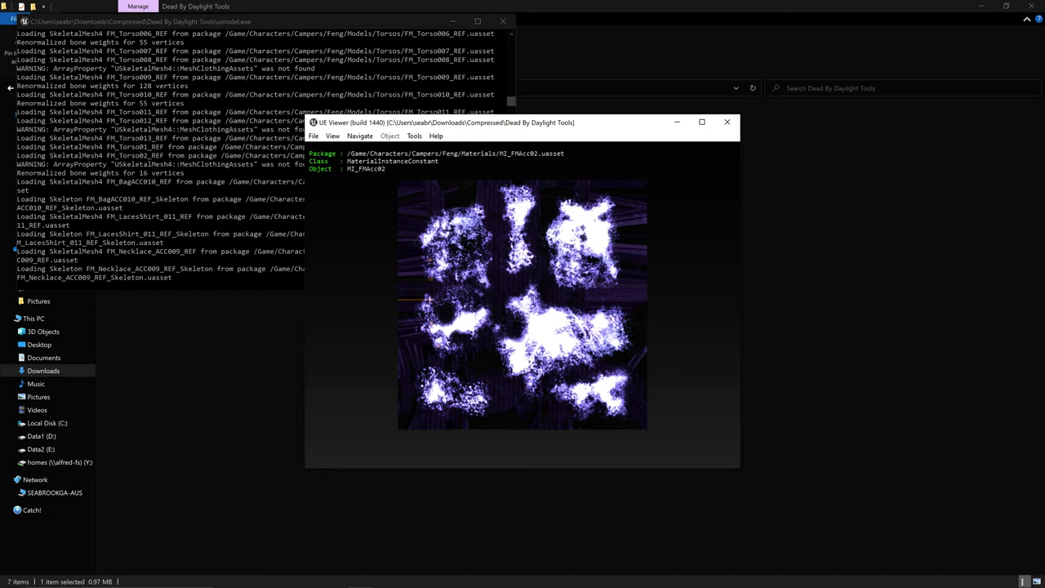
- Maximize the viewer window and include meshes in the object navigation
{"action": "key", "text": "Page_Down"}
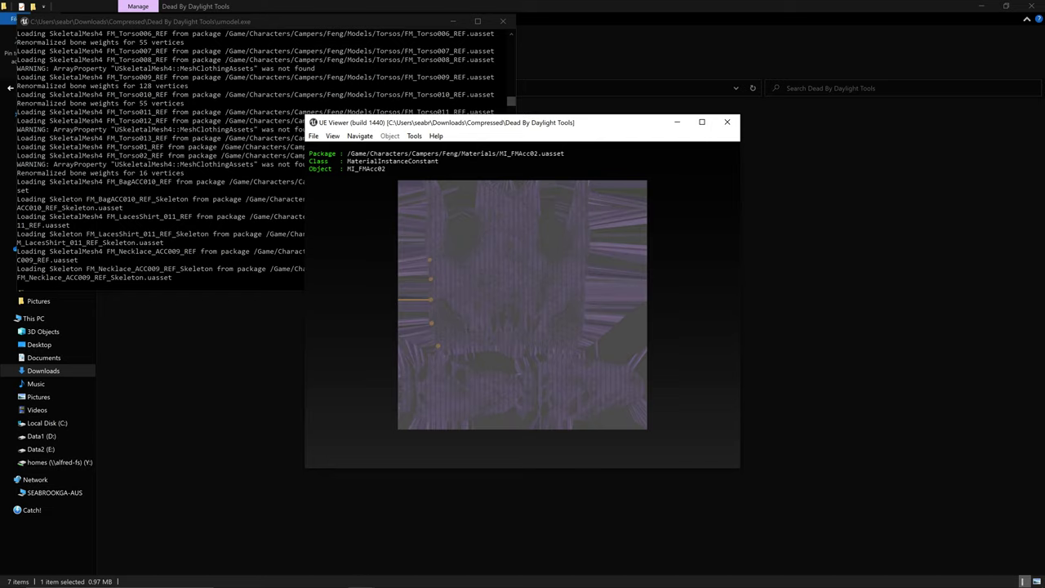
{"action": "key", "text": "Page_Up"}
{"action": "left_click", "coordinate": [702, 122]}
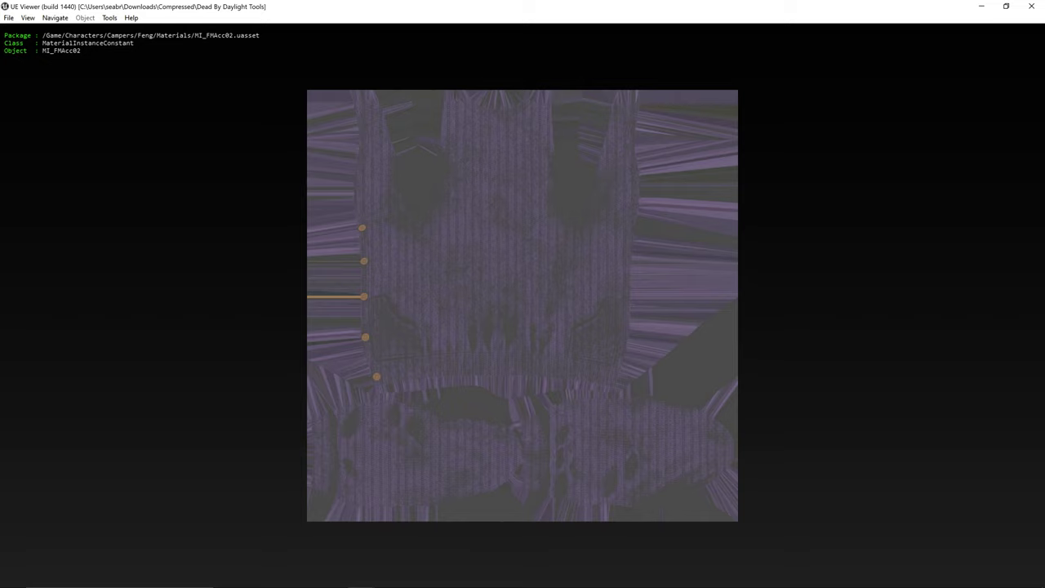
{"action": "left_click", "coordinate": [54, 17]}
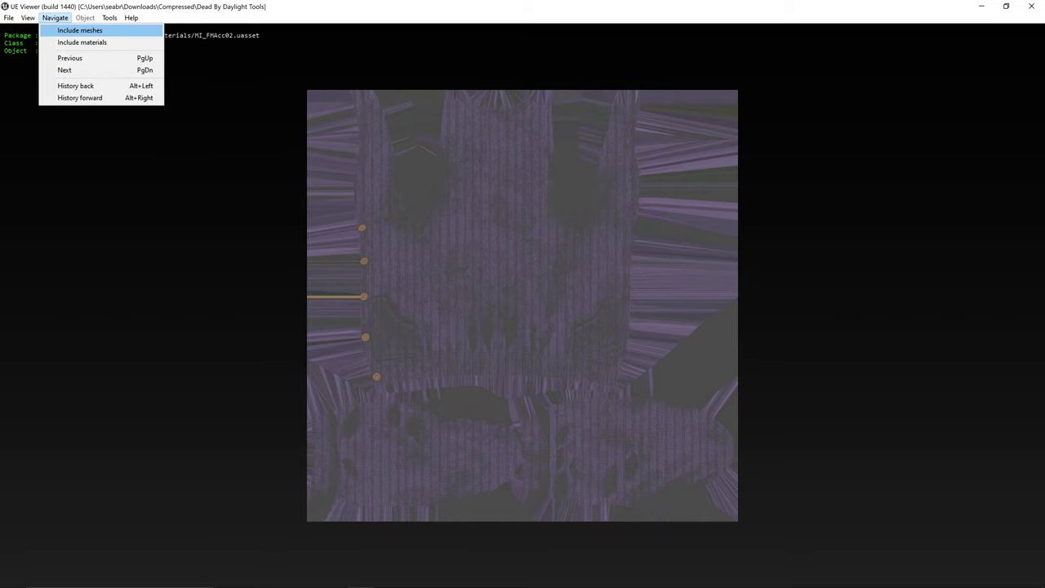
{"action": "left_click", "coordinate": [79, 30]}
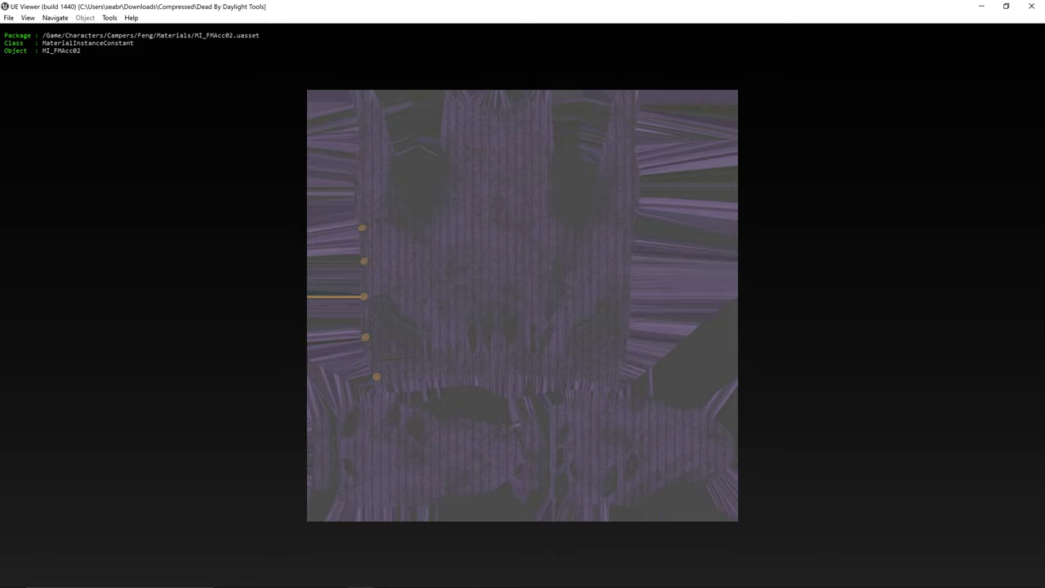
- Advance through the loaded objects to the FM_Head00_REF skeletal mesh and tag it
{"action": "key", "text": "Page_Down"}
{"action": "key", "text": "Page_Down"}
{"action": "key", "text": "Page_Down"}
{"action": "key", "text": "Page_Down"}
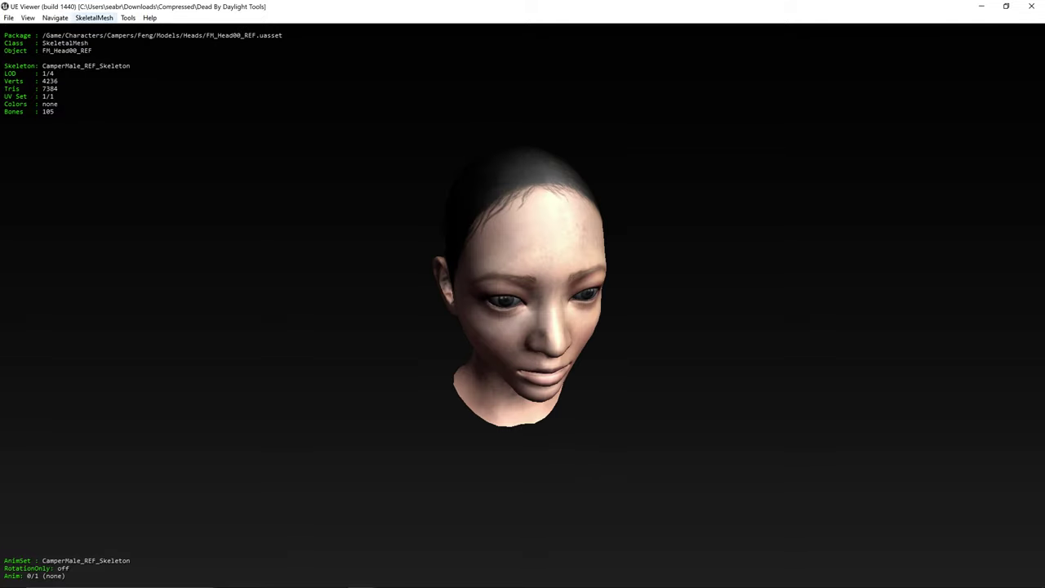
{"action": "left_click", "coordinate": [54, 18]}
{"action": "key", "text": "Escape"}
{"action": "key", "text": "m"}
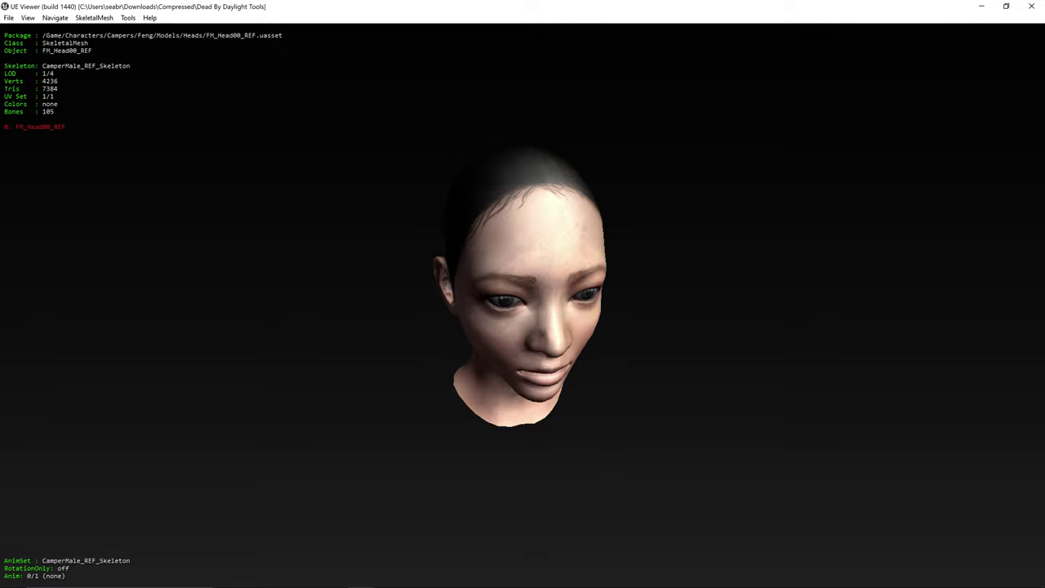
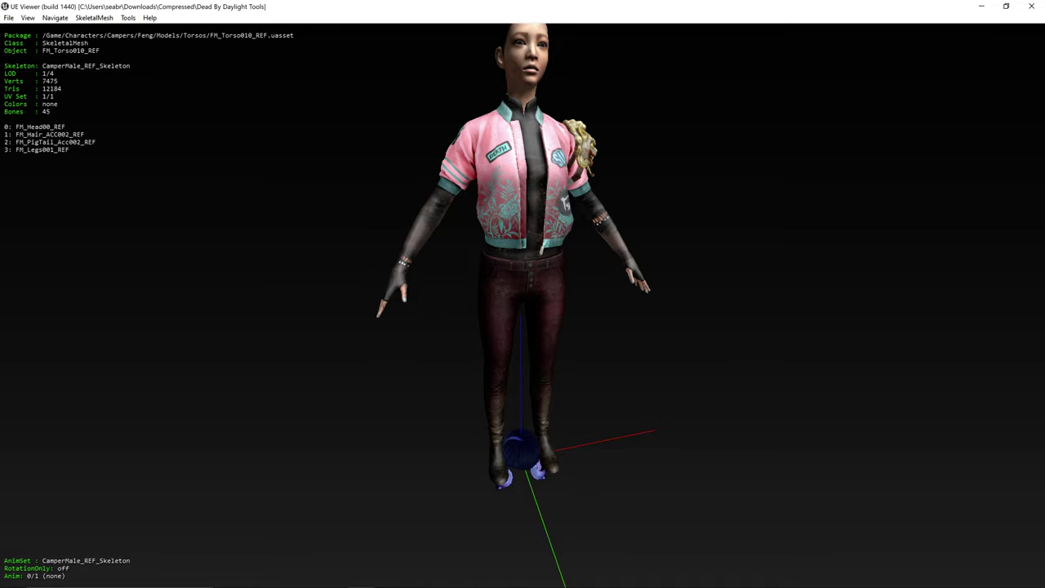
- Tag the FM_Torso010_REF mesh and preview the torso meshes that follow it, up to FM_Torso01_REF
{"action": "key", "text": "ctrl+t"}
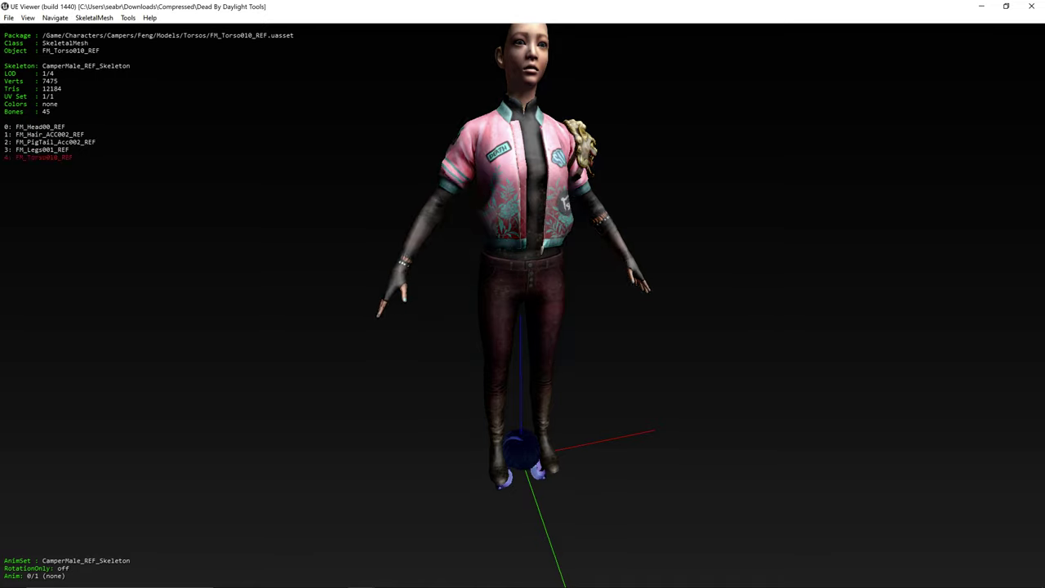
{"action": "key", "text": "Page_Down"}
{"action": "key", "text": "Page_Down"}
{"action": "key", "text": "Page_Down"}
{"action": "key", "text": "Page_Down"}
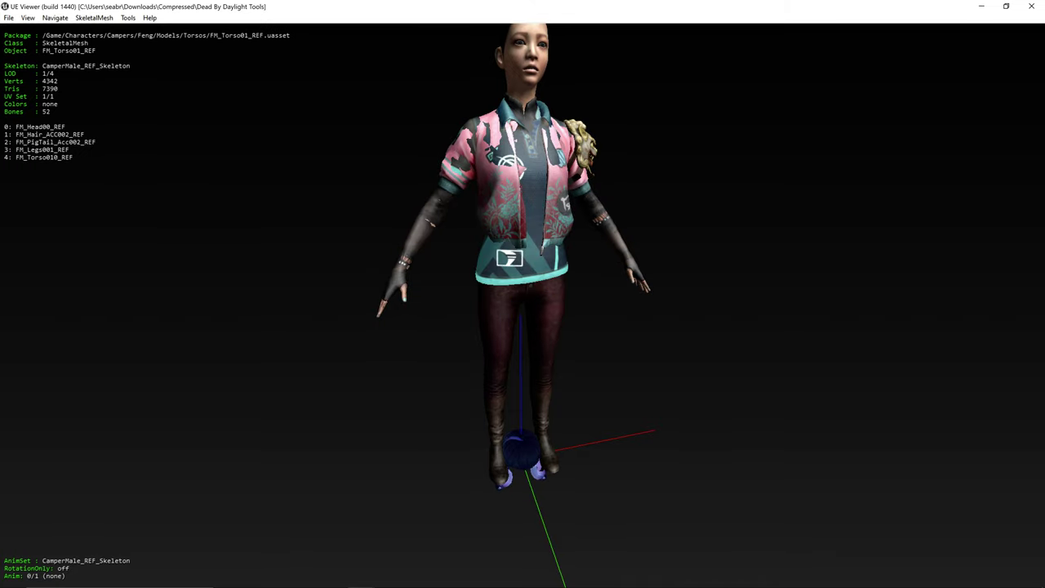
- Go back through Feng's head and hair accessory meshes to compare them on the tagged outfit, ending on FM_PigTail_Acc002_REF
{"action": "key", "text": "Page_Up"}
{"action": "key", "text": "Page_Up"}
{"action": "key", "text": "Page_Up"}
{"action": "key", "text": "Page_Up"}
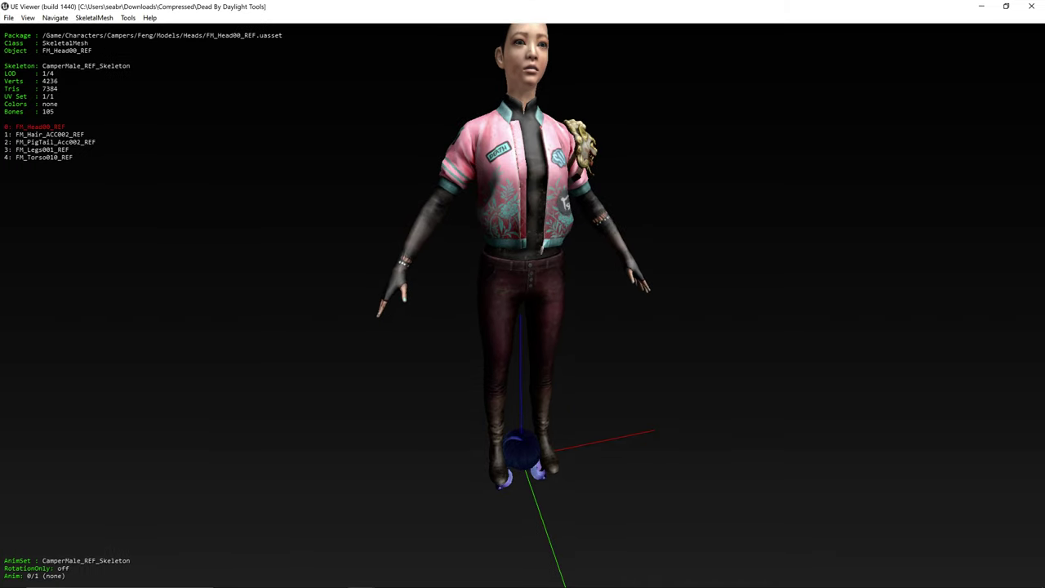
{"action": "key", "text": "Page_Up"}
{"action": "key", "text": "Page_Up"}
{"action": "key", "text": "Page_Up"}
{"action": "key", "text": "Page_Up"}
{"action": "key", "text": "Page_Up"}
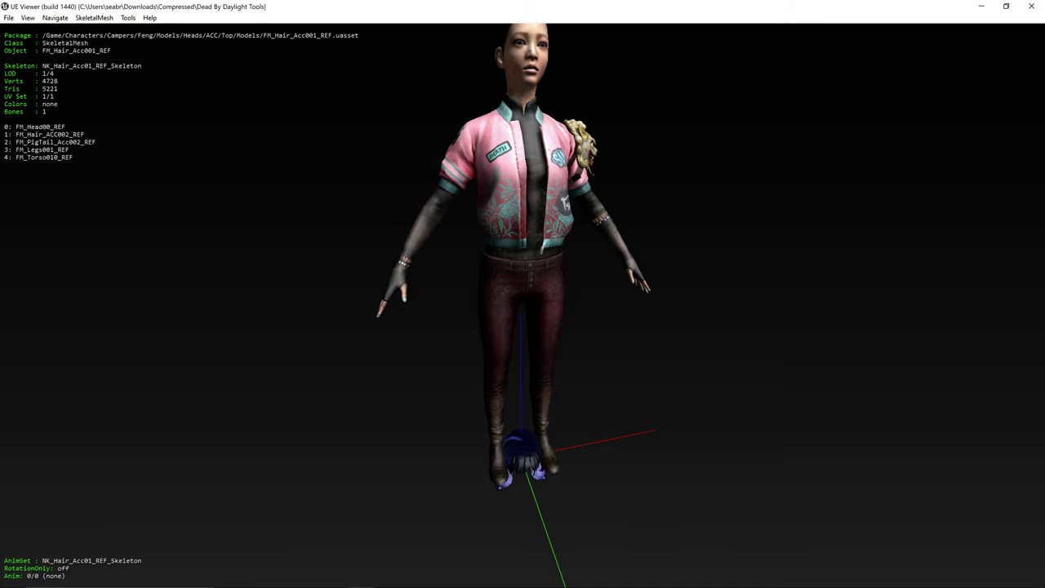
{"action": "key", "text": "Page_Up"}
{"action": "key", "text": "Page_Up"}
{"action": "key", "text": "Page_Up"}
{"action": "key", "text": "Page_Up"}
{"action": "key", "text": "Page_Up"}
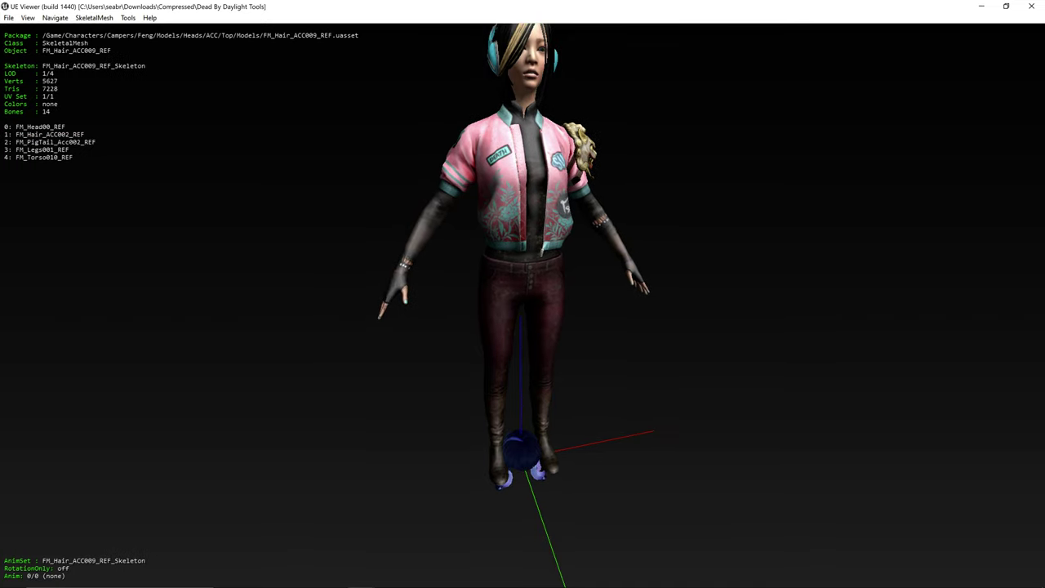
{"action": "key", "text": "Page_Up"}
{"action": "key", "text": "Page_Up"}
{"action": "key", "text": "Page_Up"}
{"action": "key", "text": "Page_Up"}
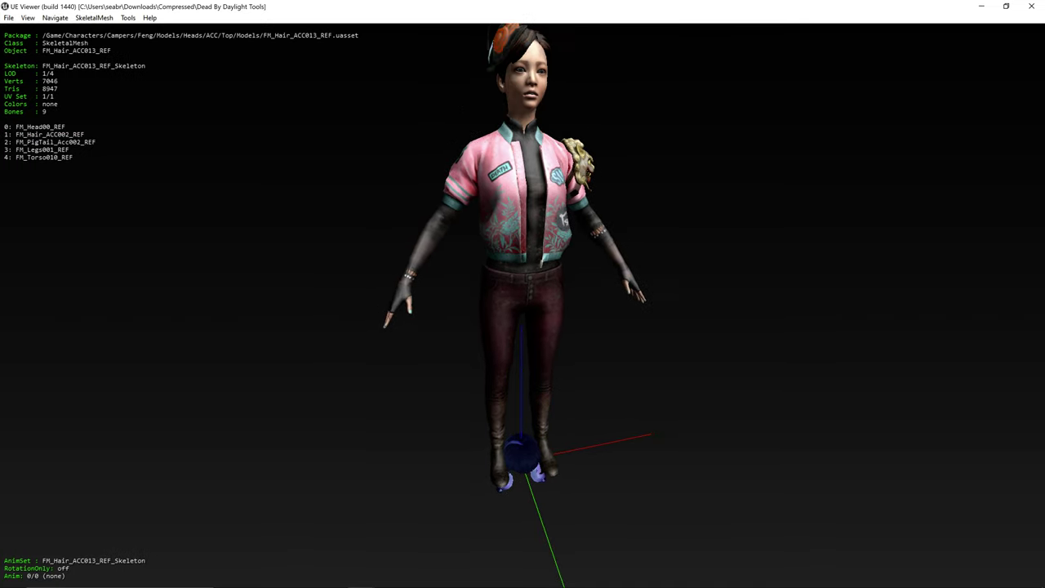
{"action": "key", "text": "Page_Up"}
{"action": "key", "text": "Page_Up"}
{"action": "key", "text": "Page_Up"}
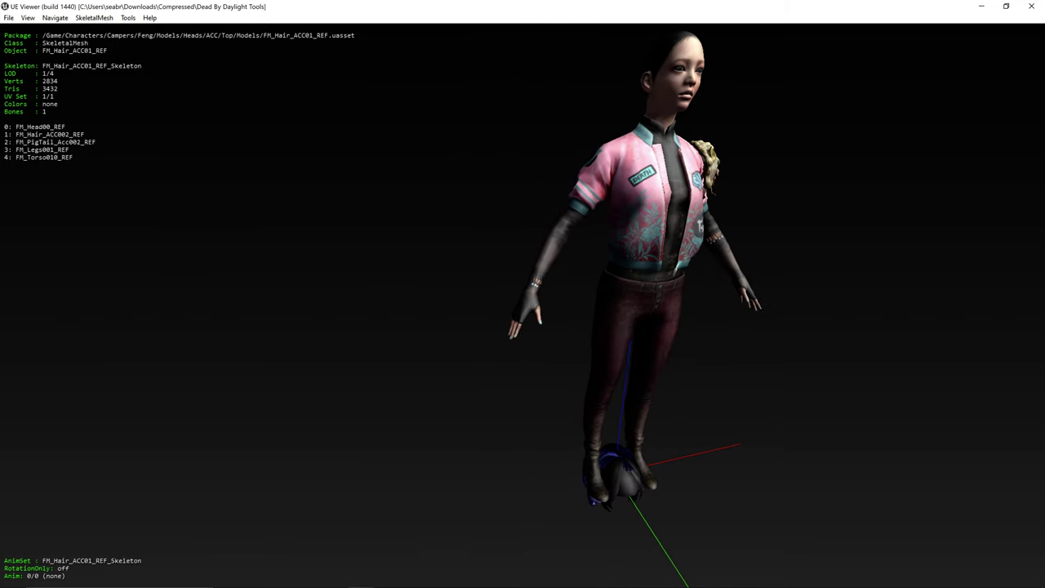
{"action": "key", "text": "Page_Down"}
{"action": "key", "text": "Page_Down"}
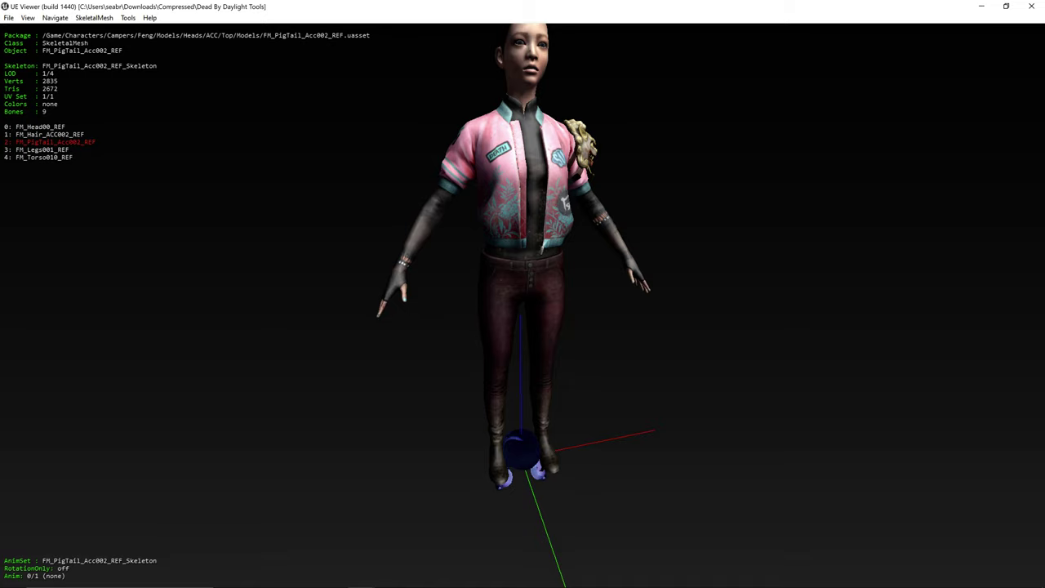
- Start an export from the FM_PigTail_Acc002_REF view and open the directory chooser for the export folder
{"action": "left_click", "coordinate": [94, 18]}
{"action": "mouse_move", "coordinate": [129, 18]}
{"action": "left_click", "coordinate": [166, 30]}
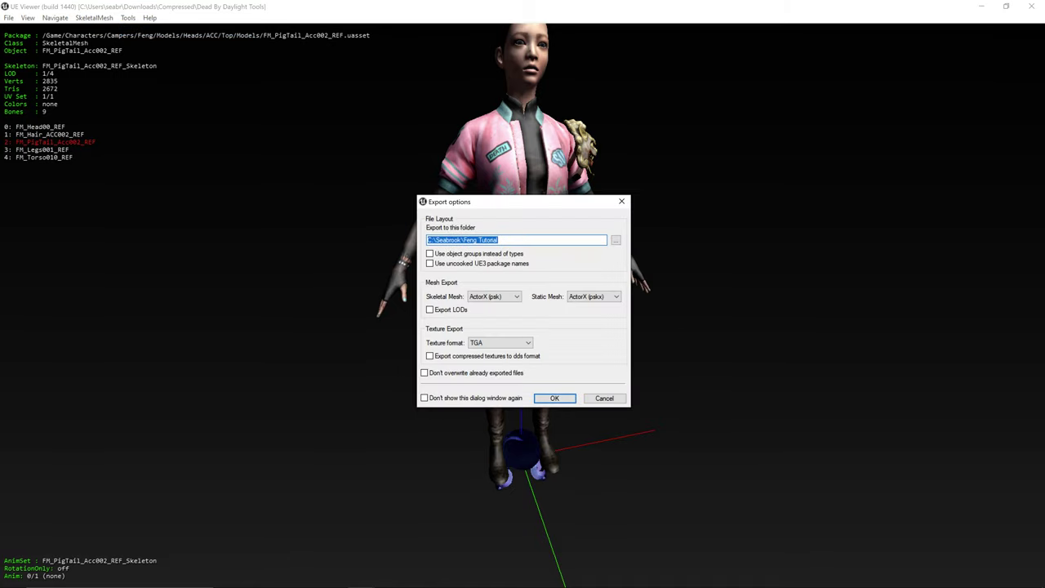
{"action": "left_click", "coordinate": [615, 240]}
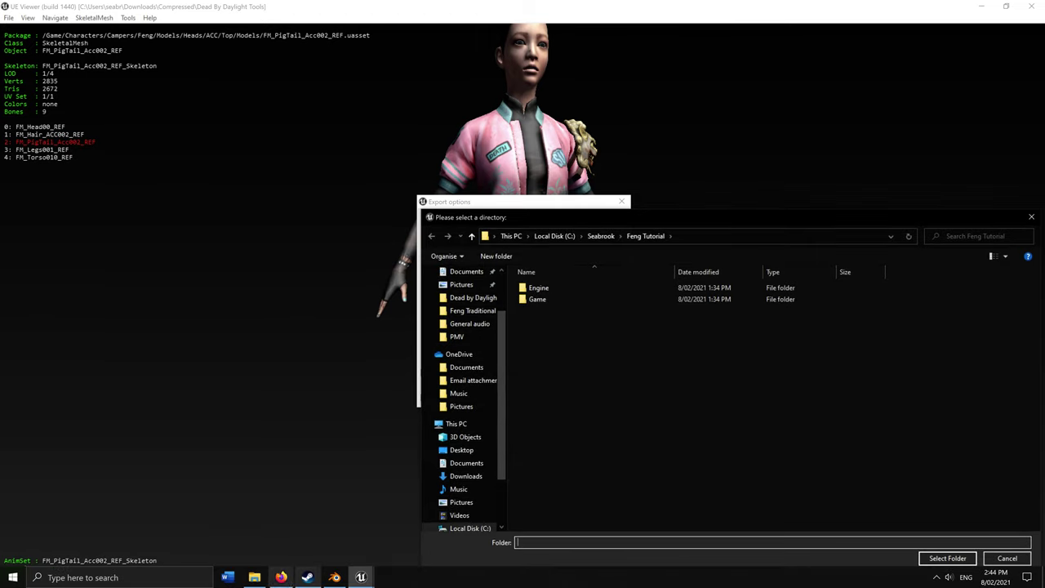
- Switch to File Explorer, open the Feng Tutorial folder on drive C and permanently delete its Engine and Game folders
{"action": "left_click", "coordinate": [255, 577]}
{"action": "left_click", "coordinate": [47, 423]}
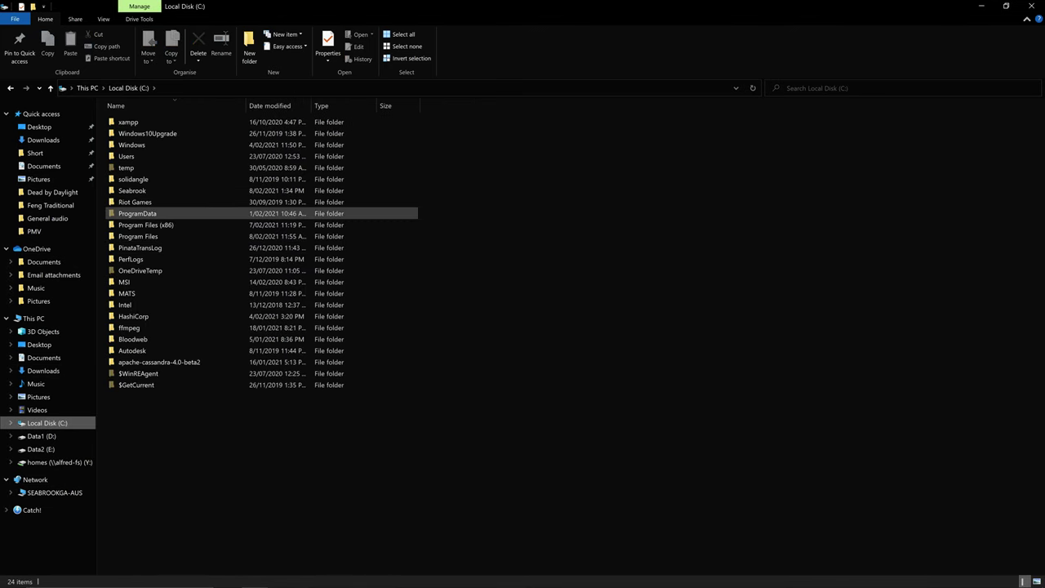
{"action": "double_click", "coordinate": [133, 190]}
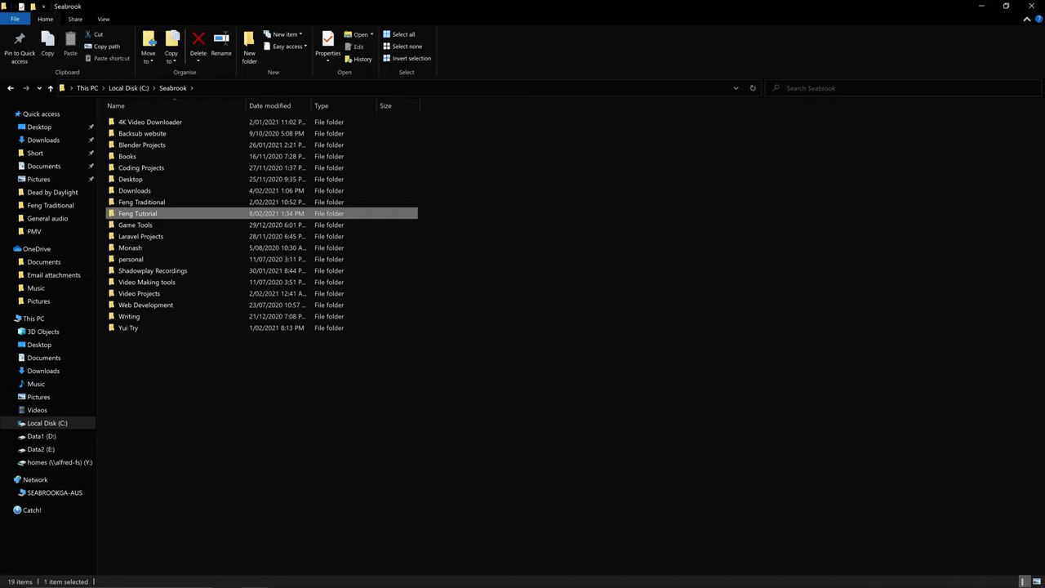
{"action": "double_click", "coordinate": [140, 213]}
{"action": "left_click_drag", "start_coordinate": [179, 196], "coordinate": [167, 117]}
{"action": "key", "text": "shift+Delete"}
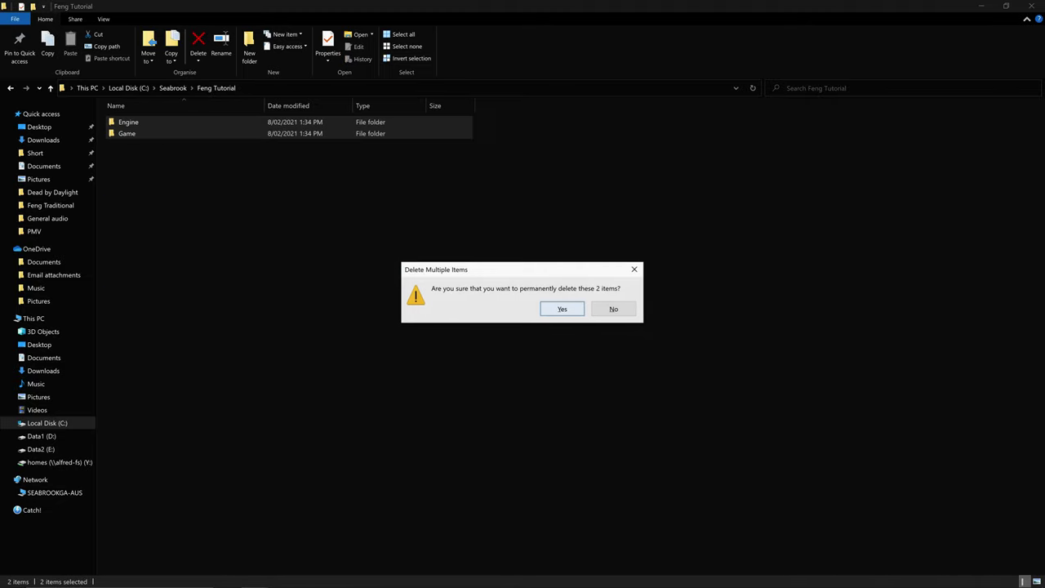
{"action": "key", "text": "Return"}
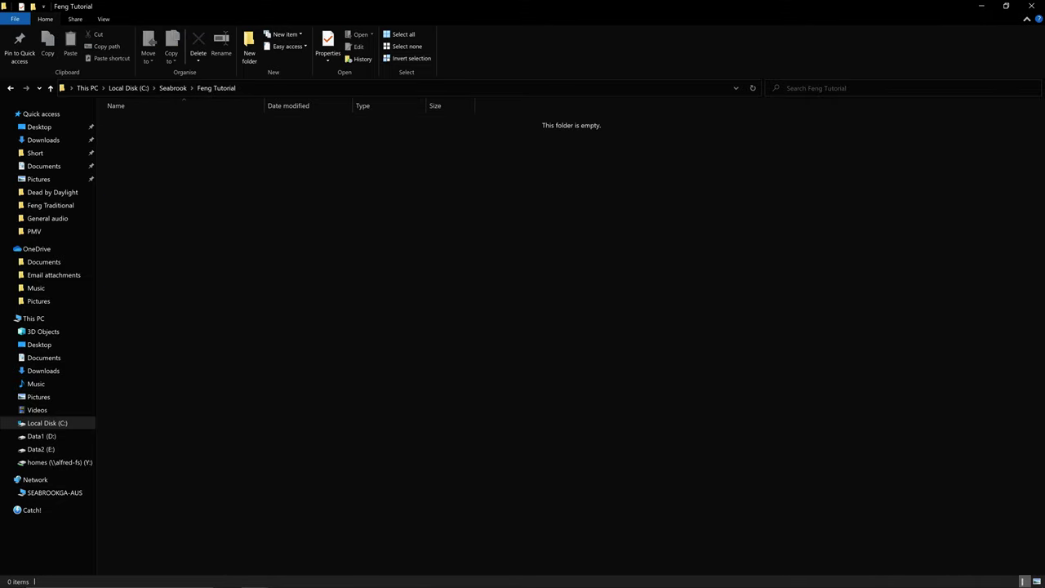
- Return to UE Viewer and choose the Feng Tutorial folder as the export destination
{"action": "key", "text": "alt+Tab"}
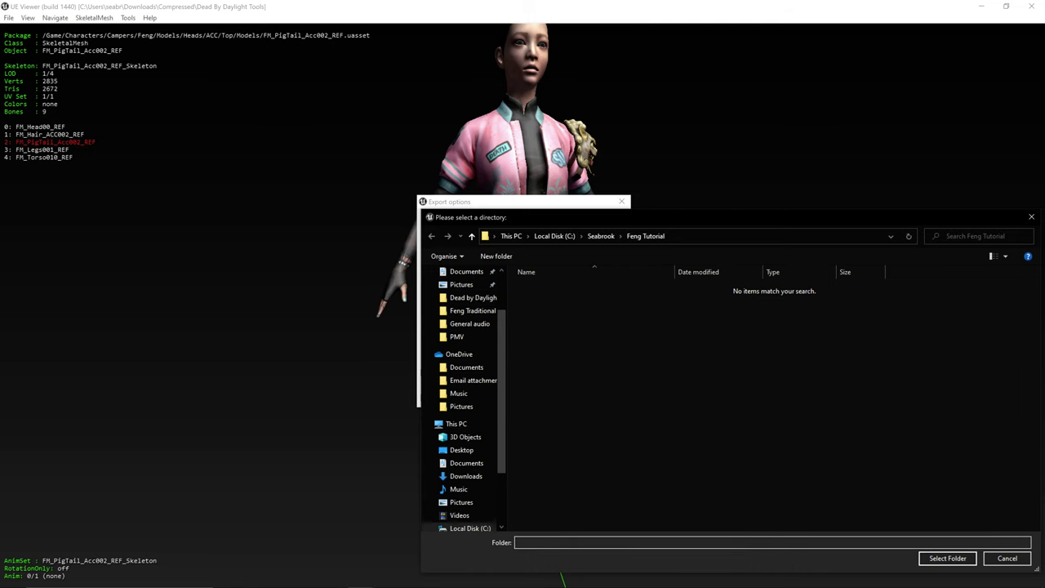
{"action": "left_click", "coordinate": [947, 558]}
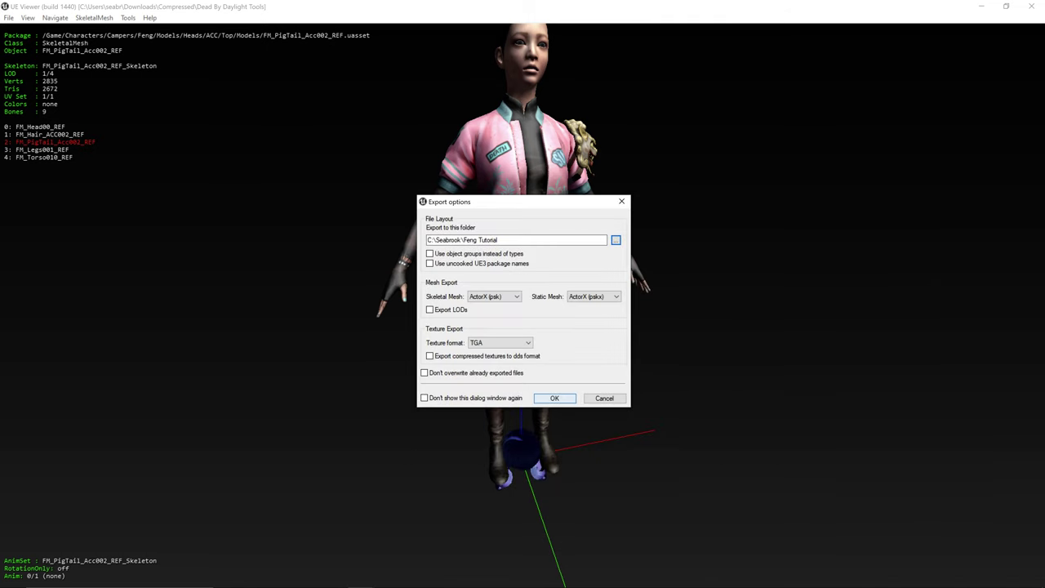
- Export the tagged Feng meshes to the Feng Tutorial folder as ActorX (psk) with TGA textures
{"action": "key", "text": "Return"}
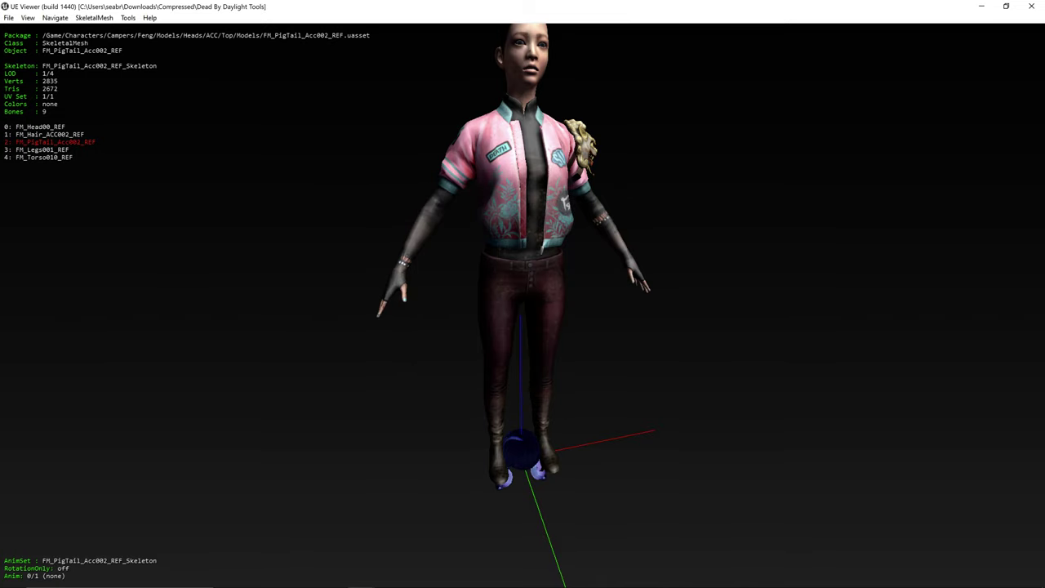
{"action": "middle_click_drag", "start_coordinate": [523, 294], "coordinate": [514, 313]}
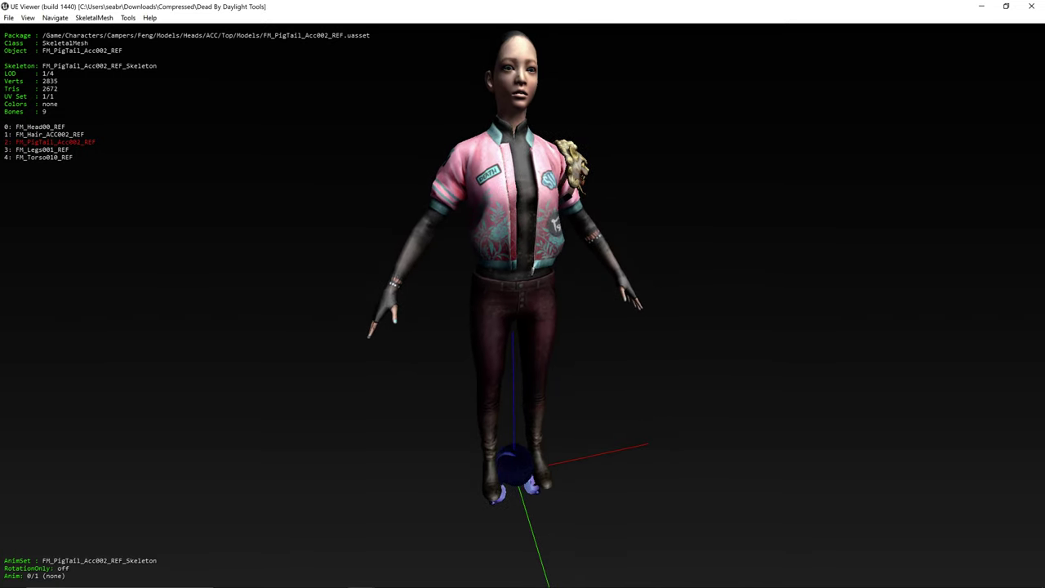
- Open the FM_BagACC010_REF package from the ACC folder under Feng's Models/Torsos and view the bag mesh
{"action": "key", "text": "o"}
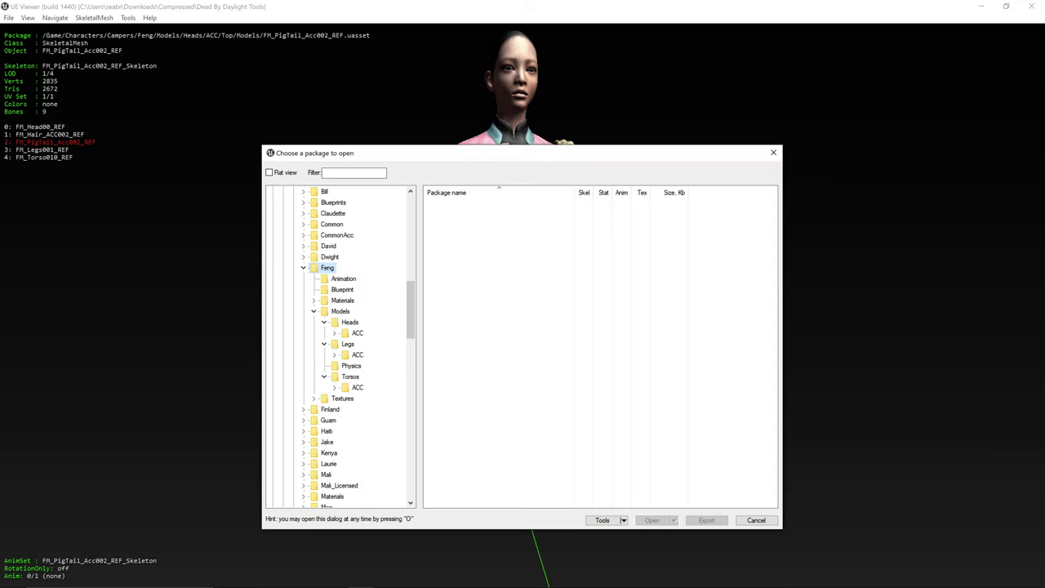
{"action": "left_click", "coordinate": [358, 387]}
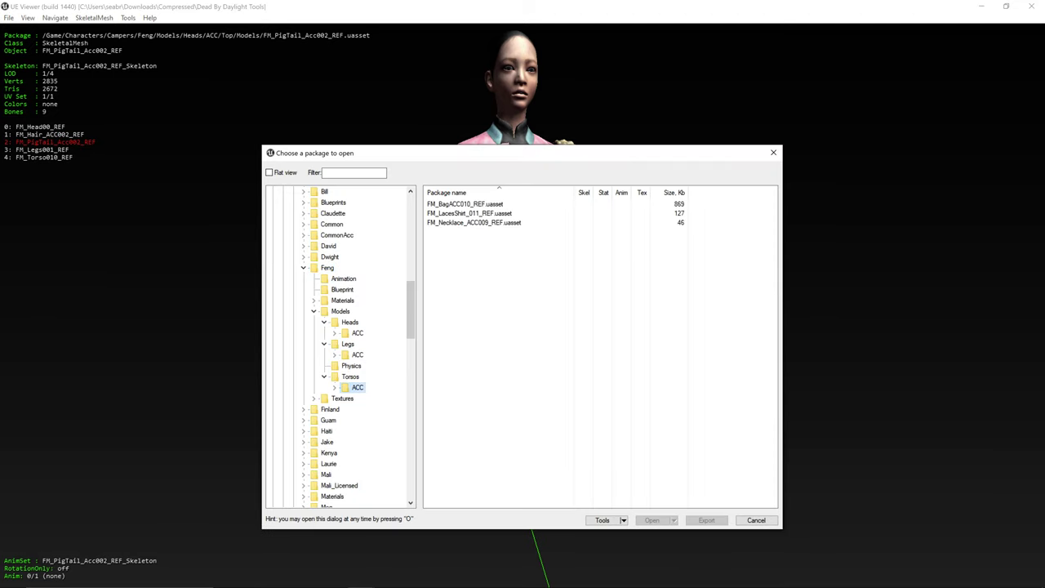
{"action": "left_click", "coordinate": [350, 376]}
{"action": "left_click", "coordinate": [358, 388]}
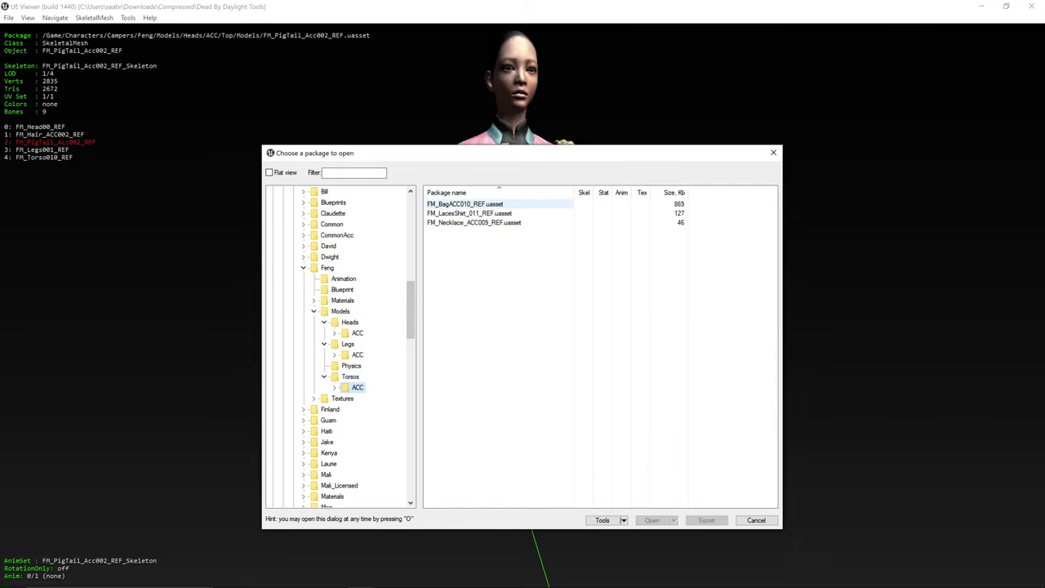
{"action": "double_click", "coordinate": [465, 203]}
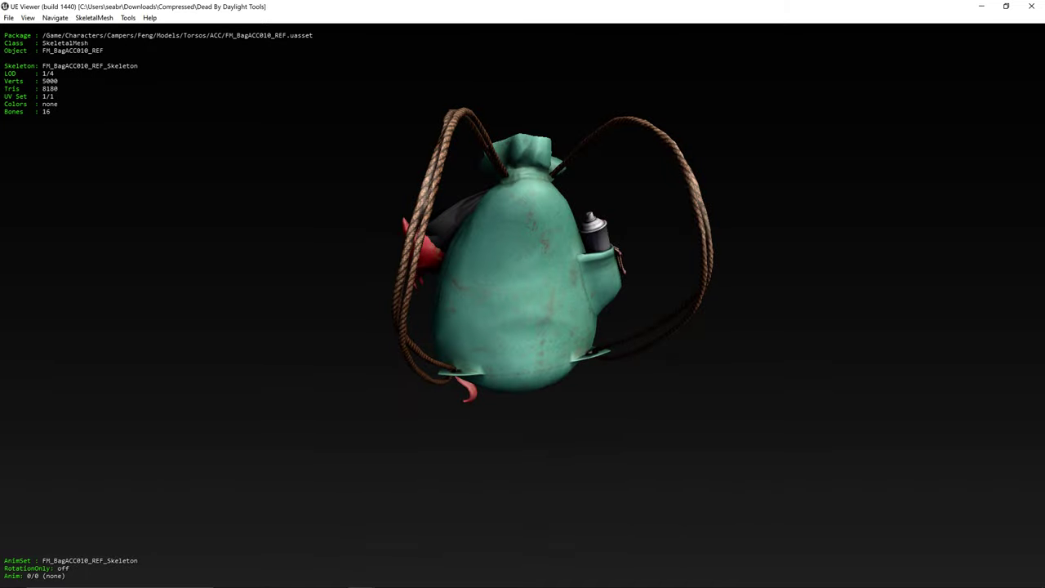
{"action": "left_click_drag", "start_coordinate": [464, 203], "coordinate": [498, 210]}
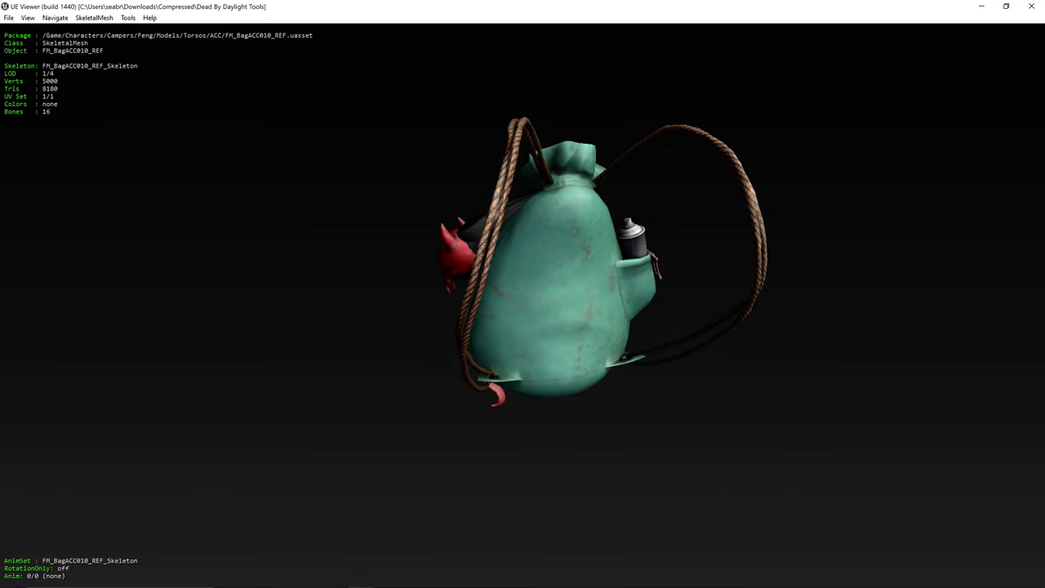
- Export the bag accessory to the Feng Tutorial folder with ActorX (psk) meshes and TGA textures
{"action": "left_click", "coordinate": [128, 17]}
{"action": "left_click", "coordinate": [164, 31]}
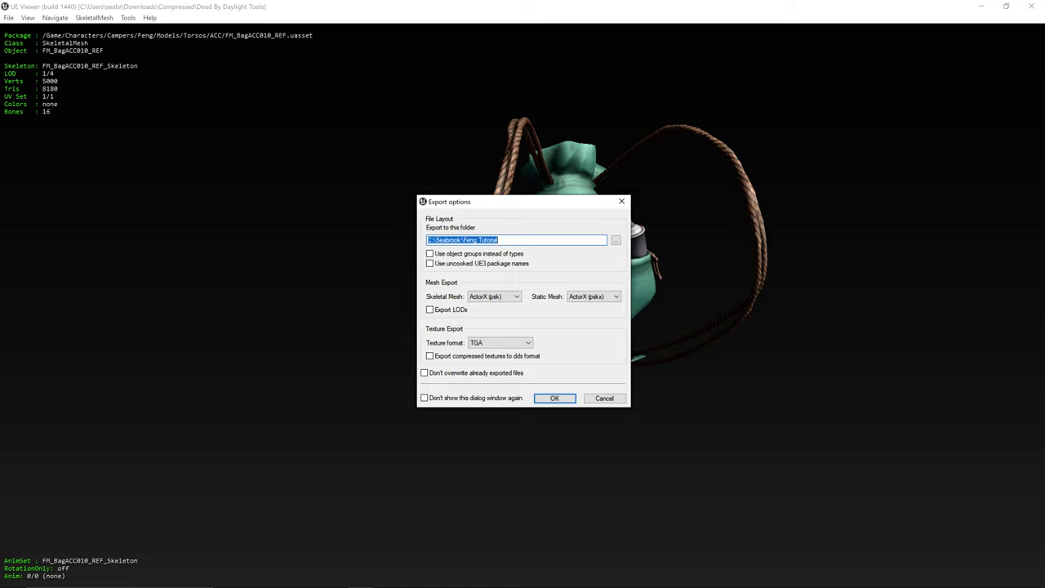
{"action": "left_click", "coordinate": [555, 398]}
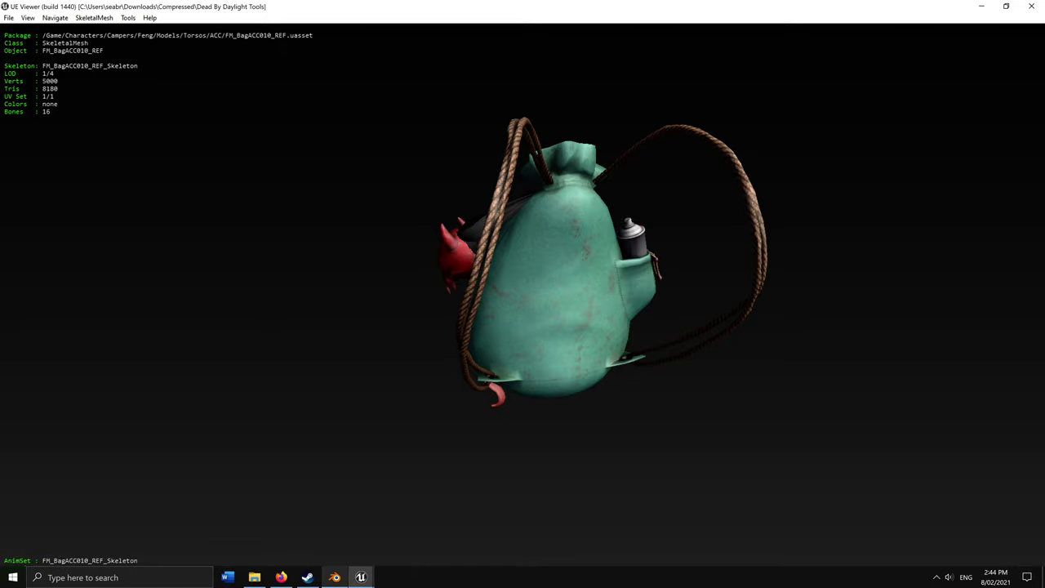
- Launch a new Blender session and create a General file
{"action": "mouse_move", "coordinate": [334, 577]}
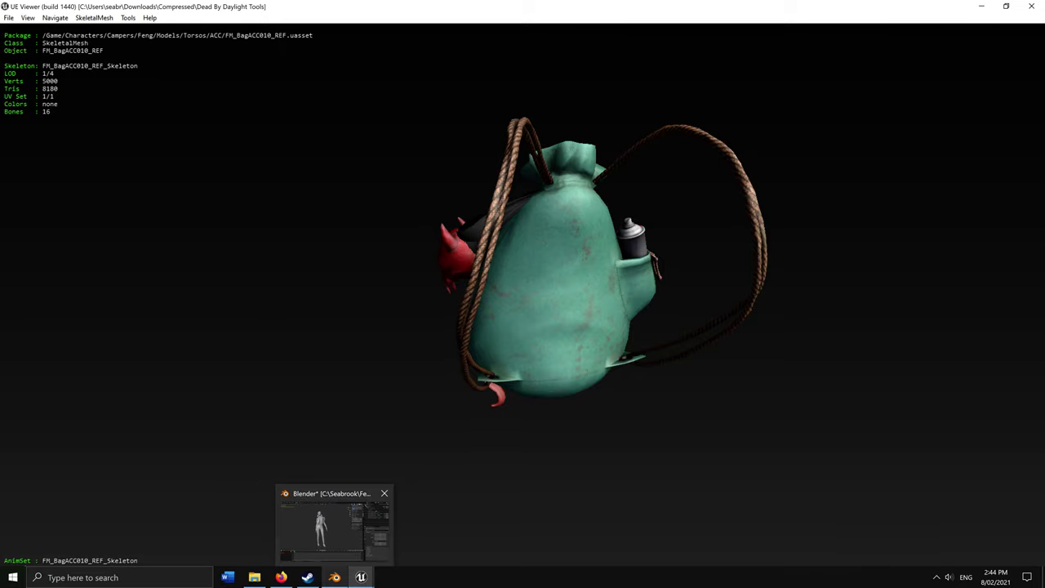
{"action": "left_click", "coordinate": [122, 577]}
{"action": "type", "text": "blender"}
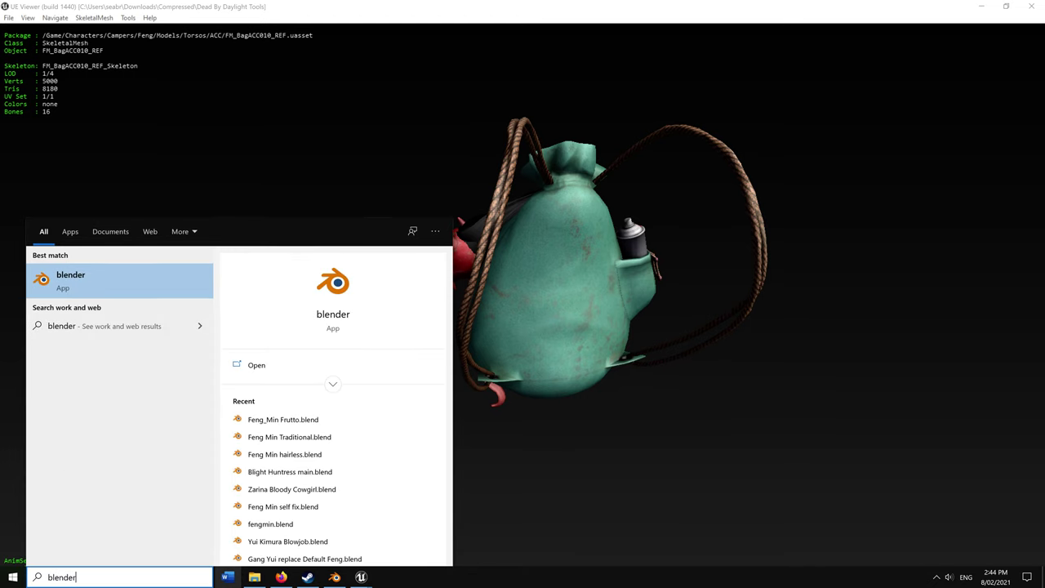
{"action": "key", "text": "Return"}
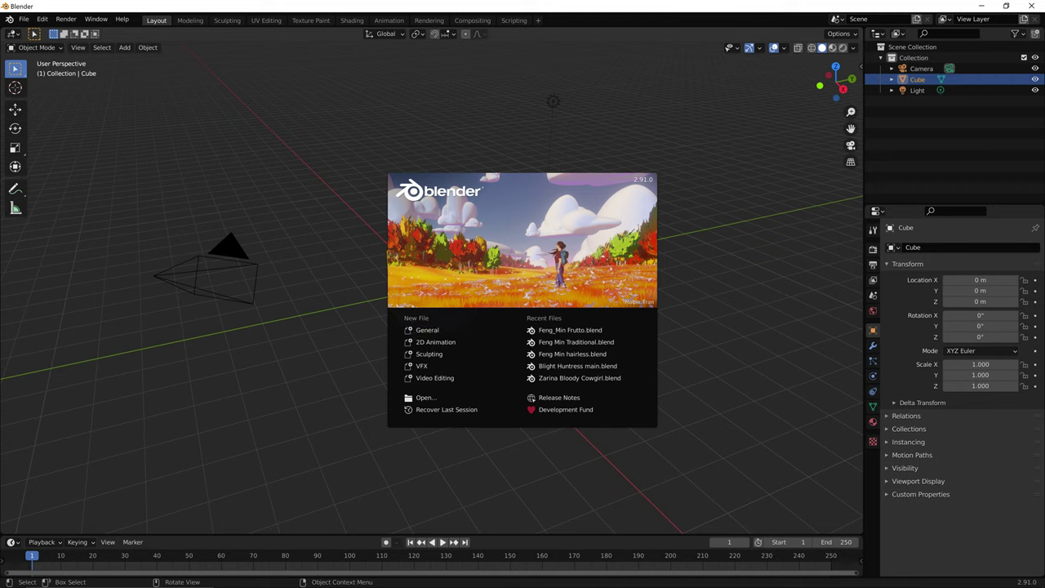
{"action": "left_click", "coordinate": [428, 330]}
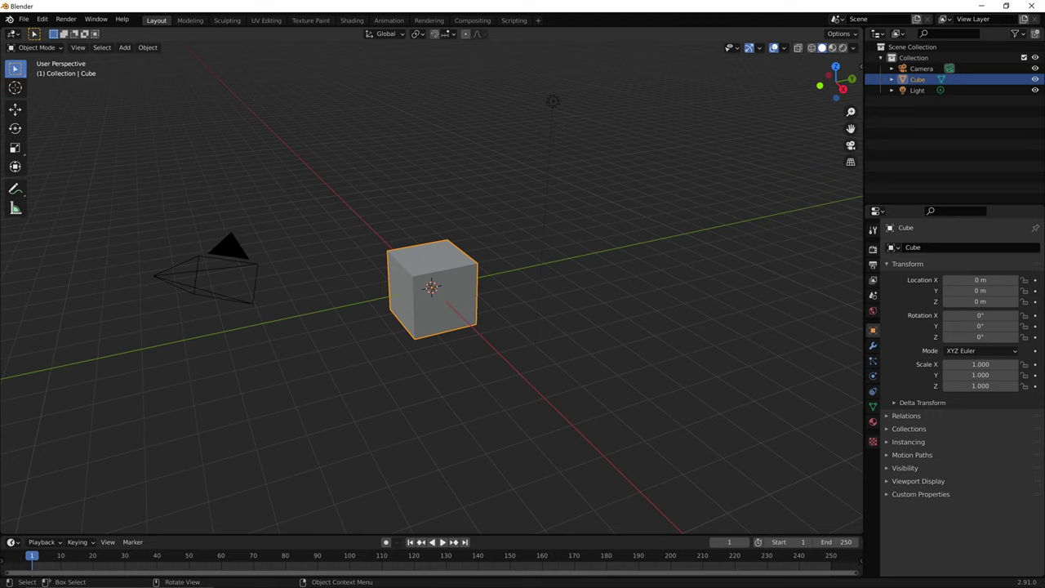
- Delete the default camera, cube and light from the scene
{"action": "key", "text": "alt+a"}
{"action": "key", "text": "a"}
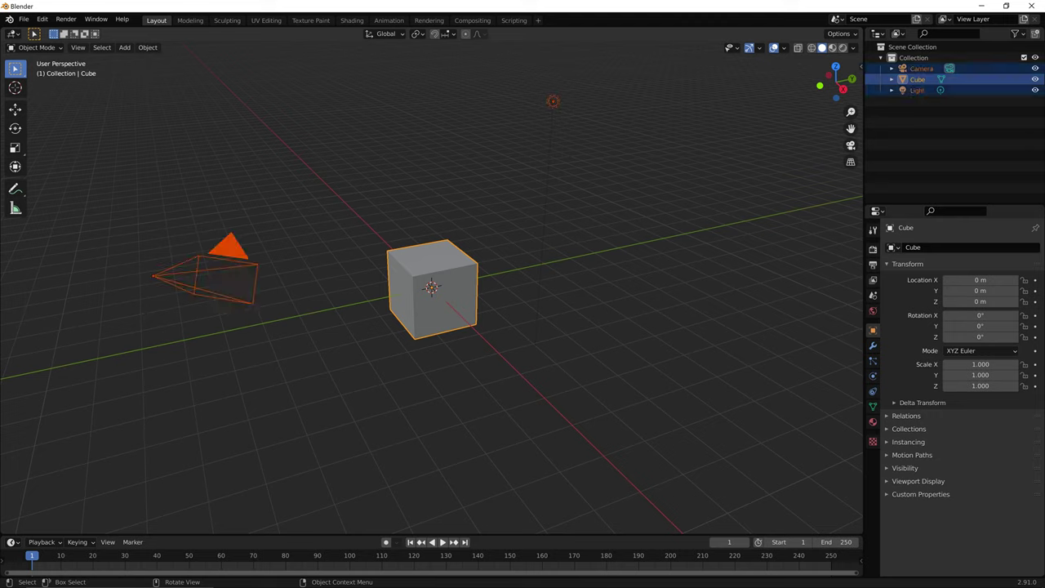
{"action": "key", "text": "x"}
{"action": "key", "text": "Return"}
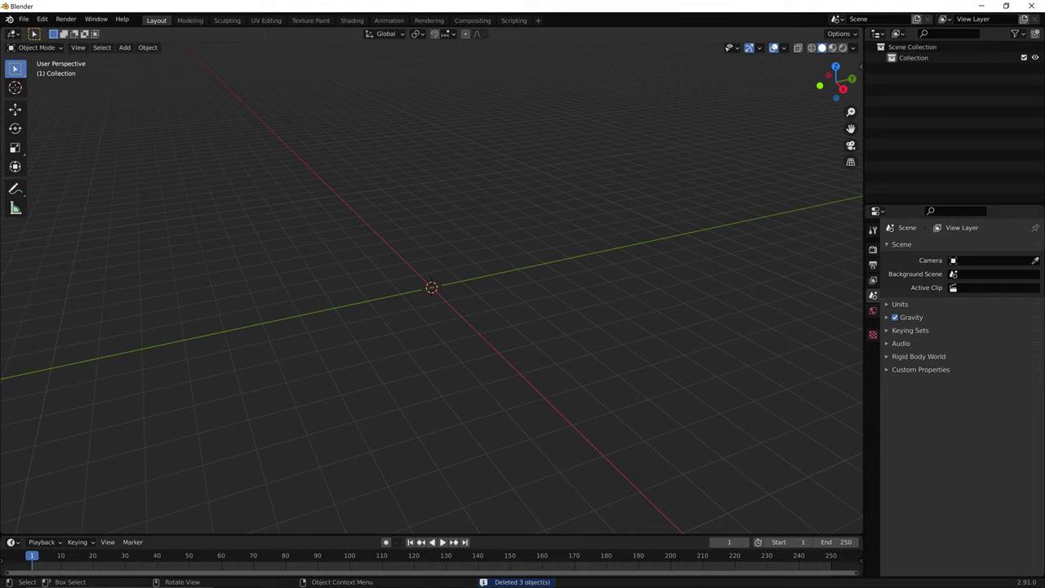
- Set the PSK/PSA import options to reorient bones and import only the mesh
{"action": "key", "text": "n"}
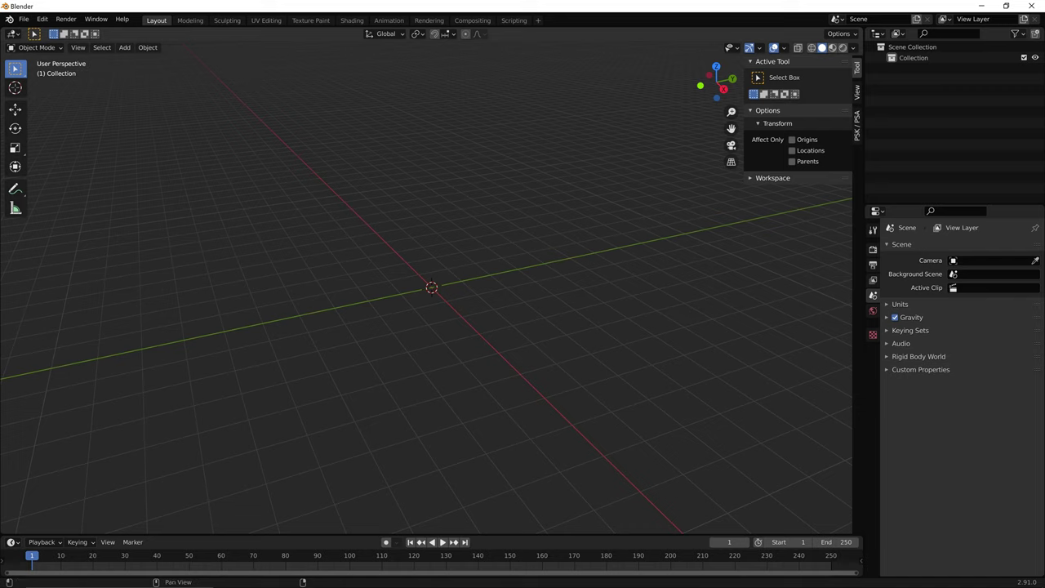
{"action": "left_click", "coordinate": [856, 125]}
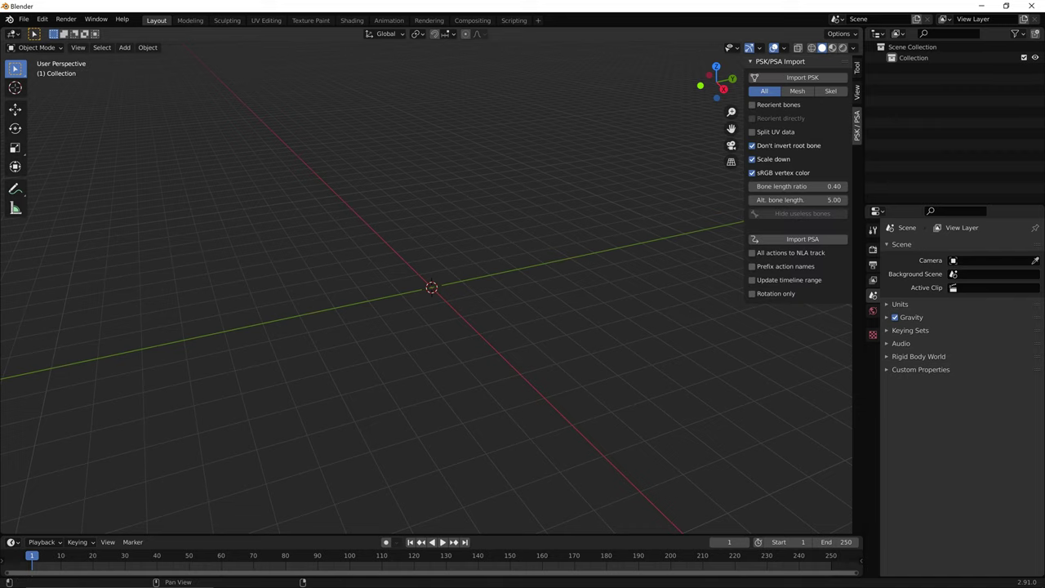
{"action": "left_click", "coordinate": [752, 104]}
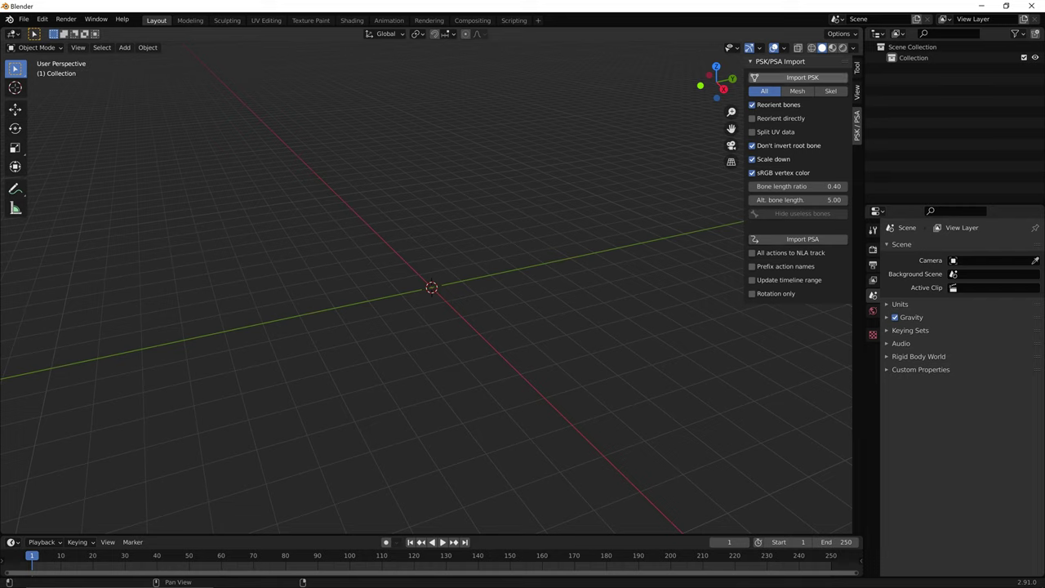
{"action": "left_click", "coordinate": [798, 91]}
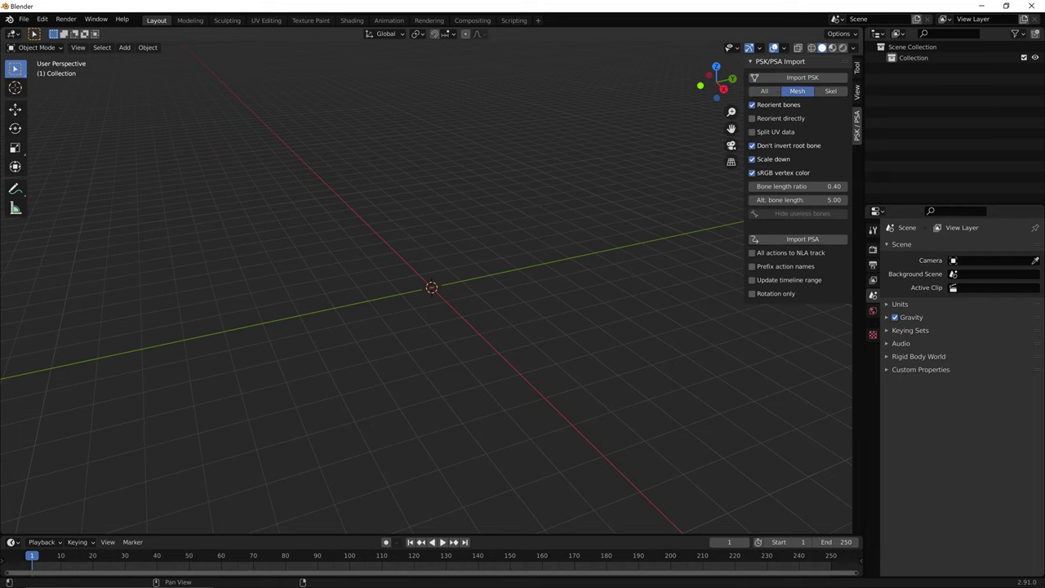
- Start a PSK import, go to the bookmarked Feng folder and remove its bookmark
{"action": "left_click", "coordinate": [802, 78]}
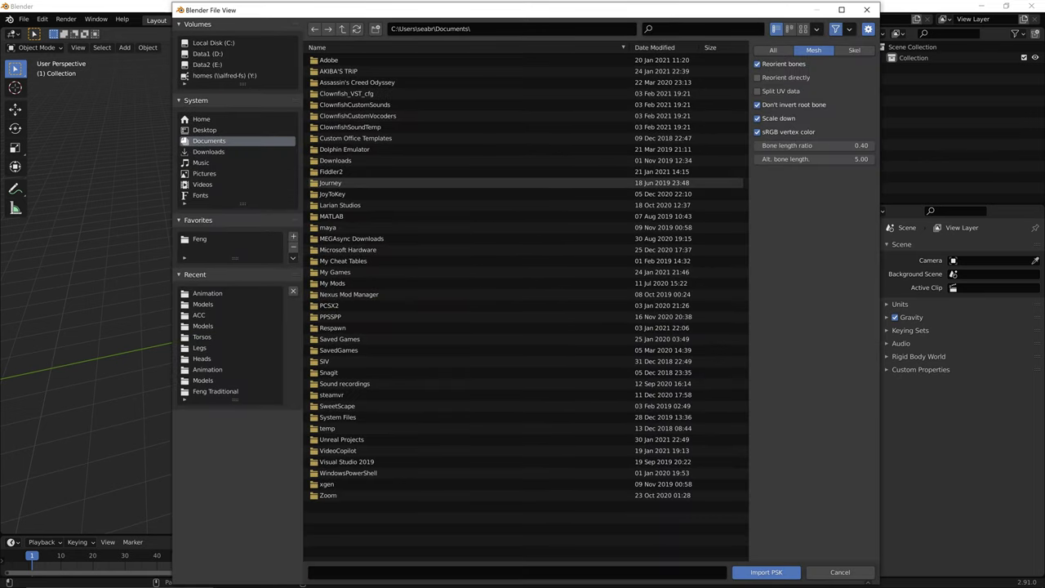
{"action": "left_click", "coordinate": [200, 239]}
{"action": "left_click", "coordinate": [294, 247]}
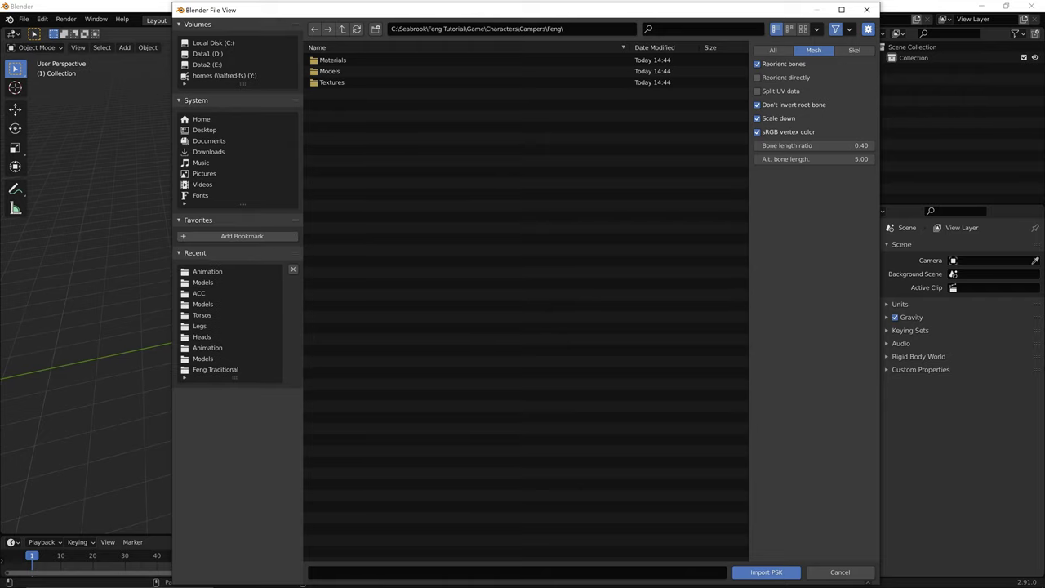
- Go up above Feng Tutorial, browse back down through Game, Characters and Campers to the Feng folder, and bookmark it
{"action": "left_click", "coordinate": [342, 29]}
{"action": "left_click", "coordinate": [342, 29]}
{"action": "left_click", "coordinate": [342, 30]}
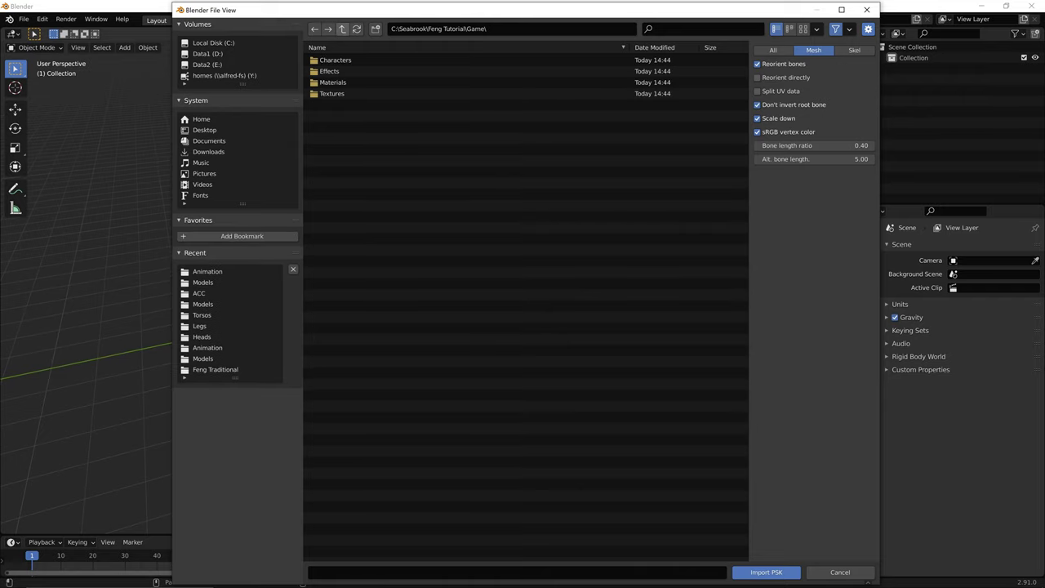
{"action": "left_click", "coordinate": [342, 29]}
{"action": "left_click", "coordinate": [342, 29]}
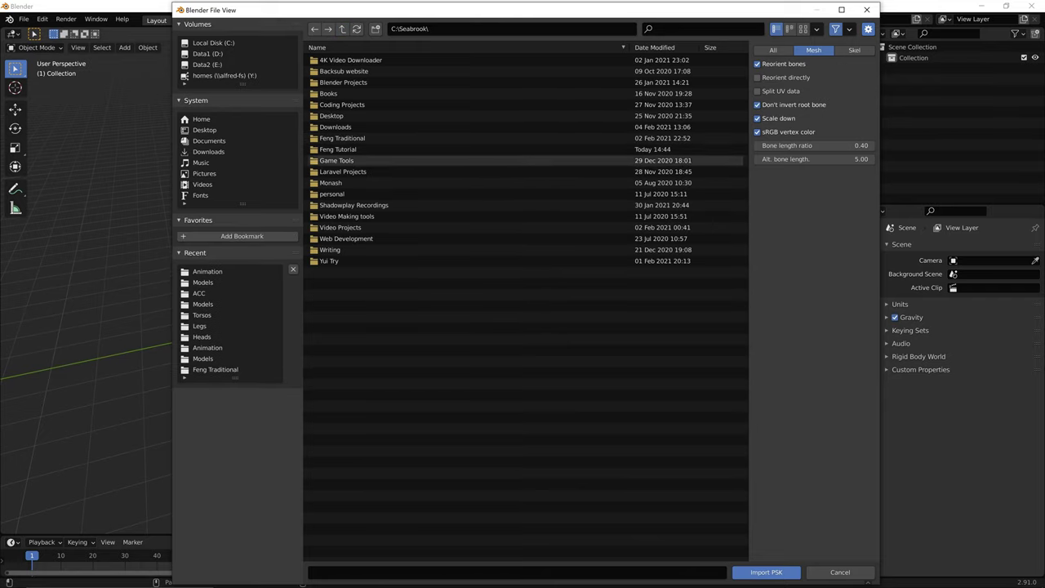
{"action": "left_click", "coordinate": [338, 149]}
{"action": "double_click", "coordinate": [338, 150]}
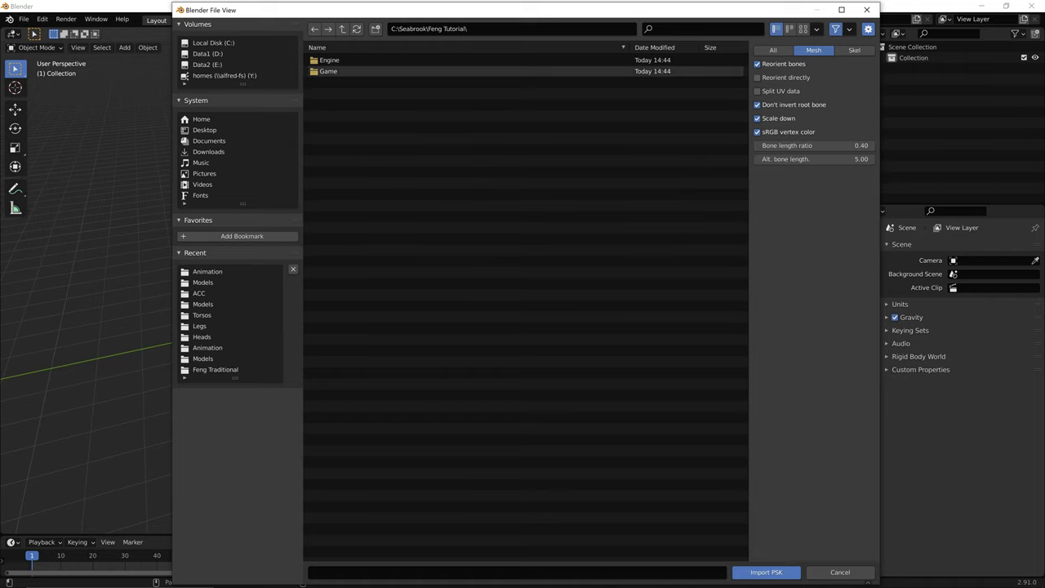
{"action": "double_click", "coordinate": [338, 71]}
{"action": "double_click", "coordinate": [338, 61]}
{"action": "left_click", "coordinate": [338, 60]}
{"action": "double_click", "coordinate": [338, 61]}
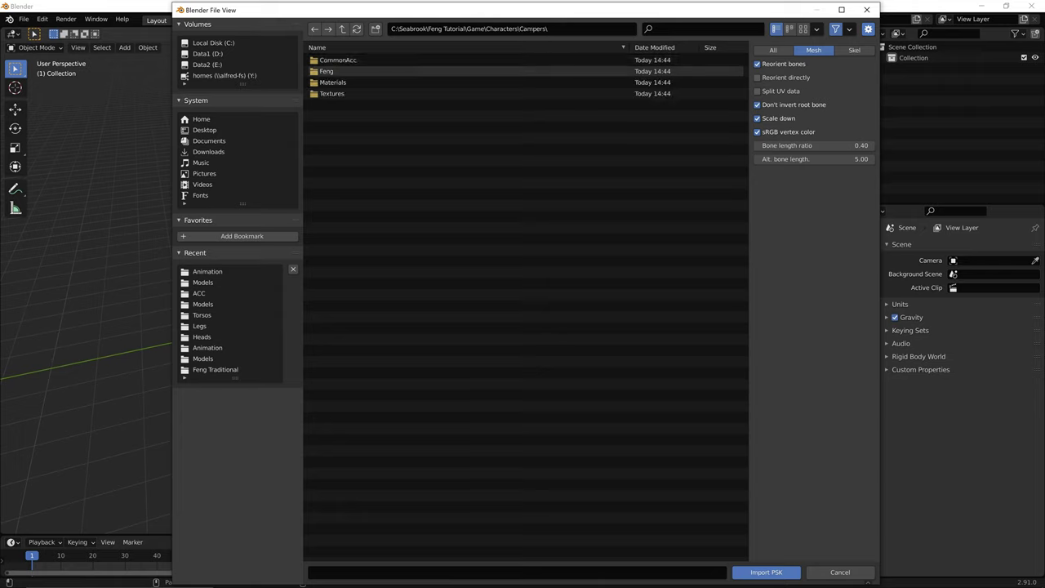
{"action": "double_click", "coordinate": [338, 71]}
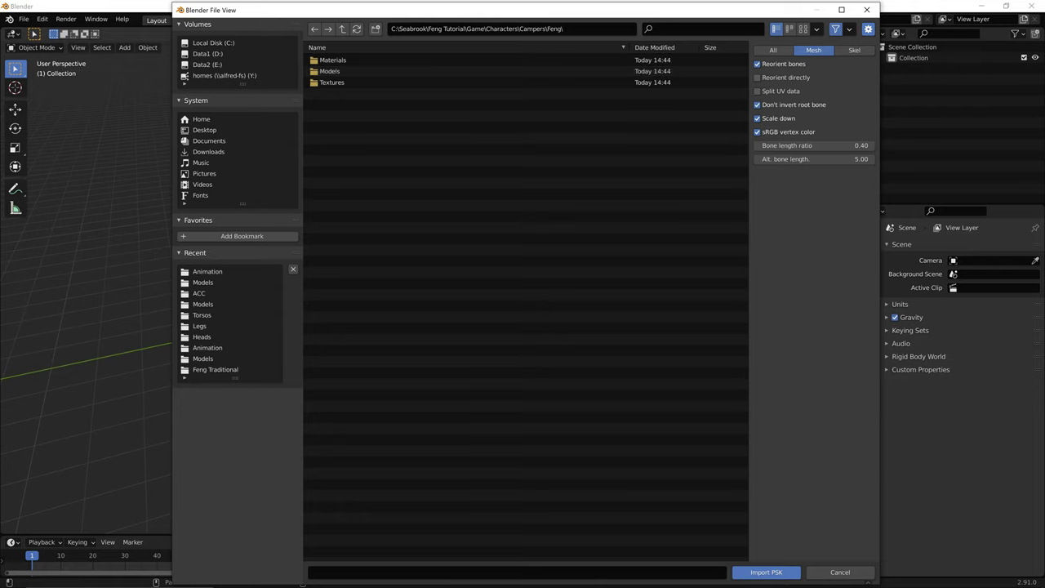
{"action": "left_click", "coordinate": [242, 236]}
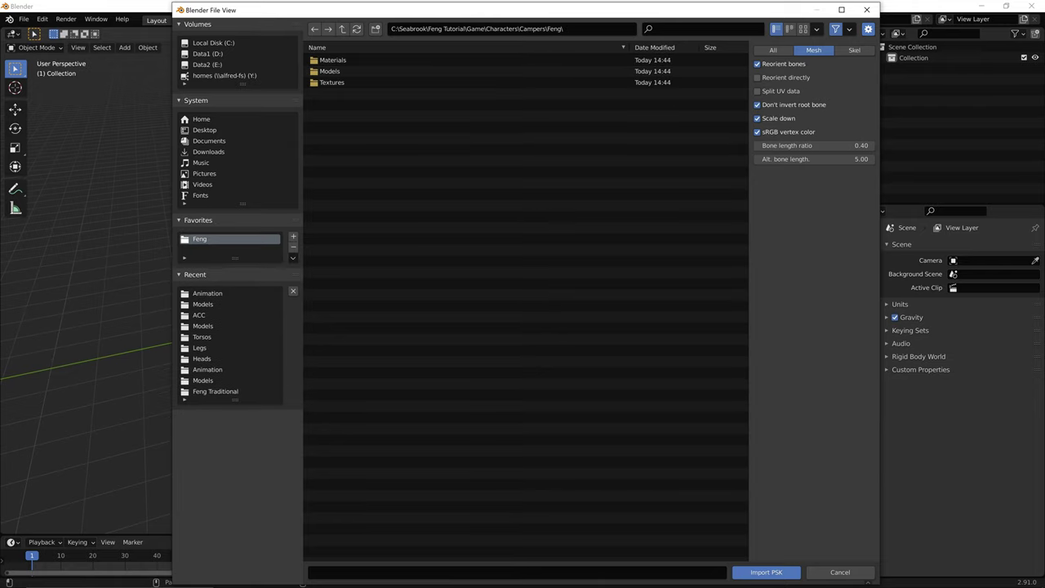
- Import FM_Head00_REF.psk from the Heads folder inside Feng's Models folder
{"action": "double_click", "coordinate": [330, 71]}
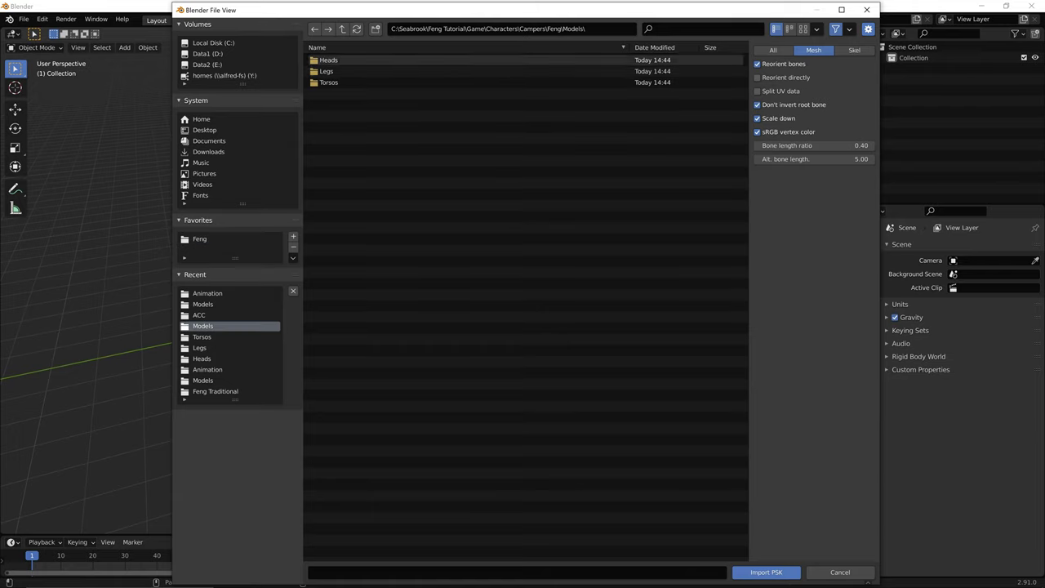
{"action": "double_click", "coordinate": [329, 61]}
{"action": "left_click", "coordinate": [348, 71]}
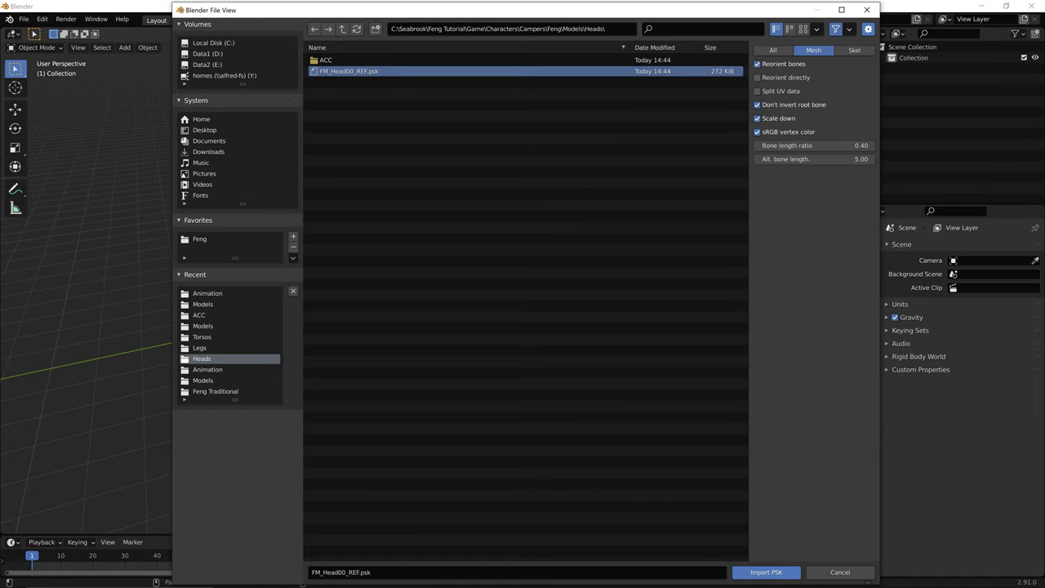
{"action": "left_click", "coordinate": [766, 572]}
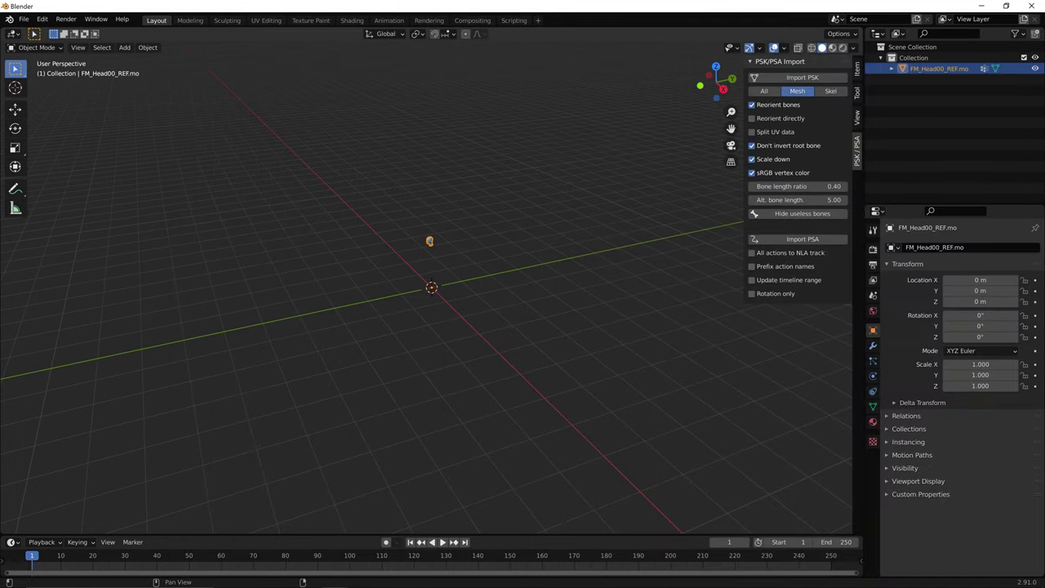
- Examine the imported head mesh from the front at closer range
{"action": "middle_click_drag", "start_coordinate": [523, 278], "coordinate": [534, 257]}
{"action": "scroll", "coordinate": [572, 263], "scroll_direction": "up", "scroll_amount": 8}
{"action": "scroll", "coordinate": [572, 263], "scroll_direction": "down", "scroll_amount": 1}
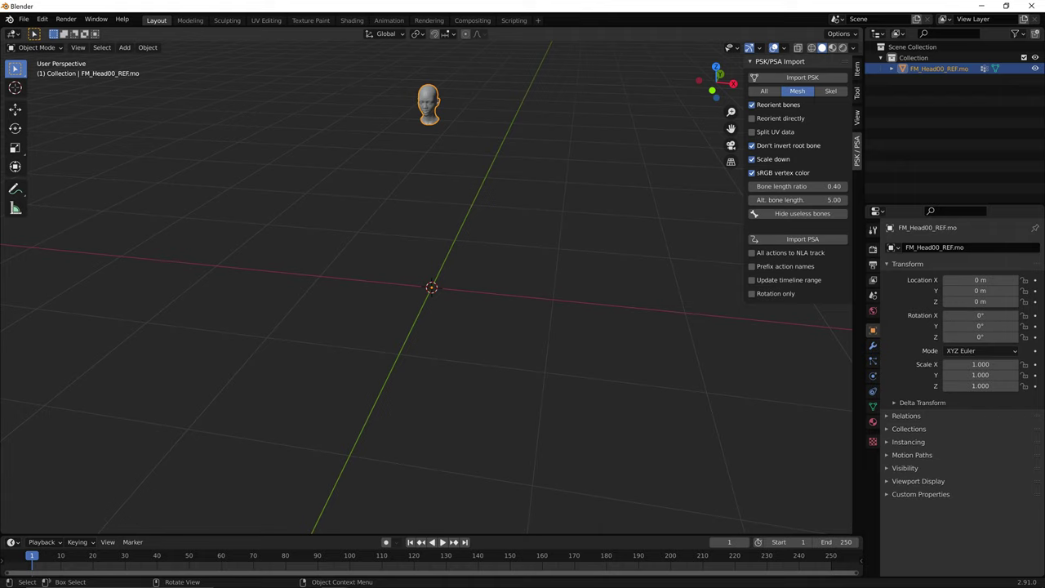
{"action": "key", "text": "ctrl"}
{"action": "middle_click_drag", "start_coordinate": [534, 258], "coordinate": [532, 325], "text": "ctrl"}
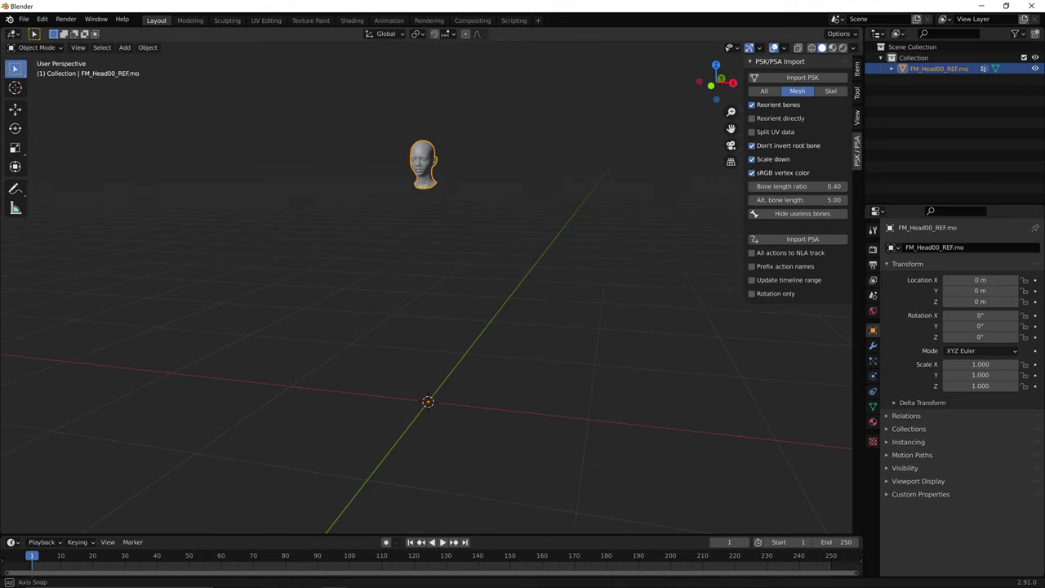
{"action": "middle_click_drag", "start_coordinate": [147, 492], "coordinate": [155, 490]}
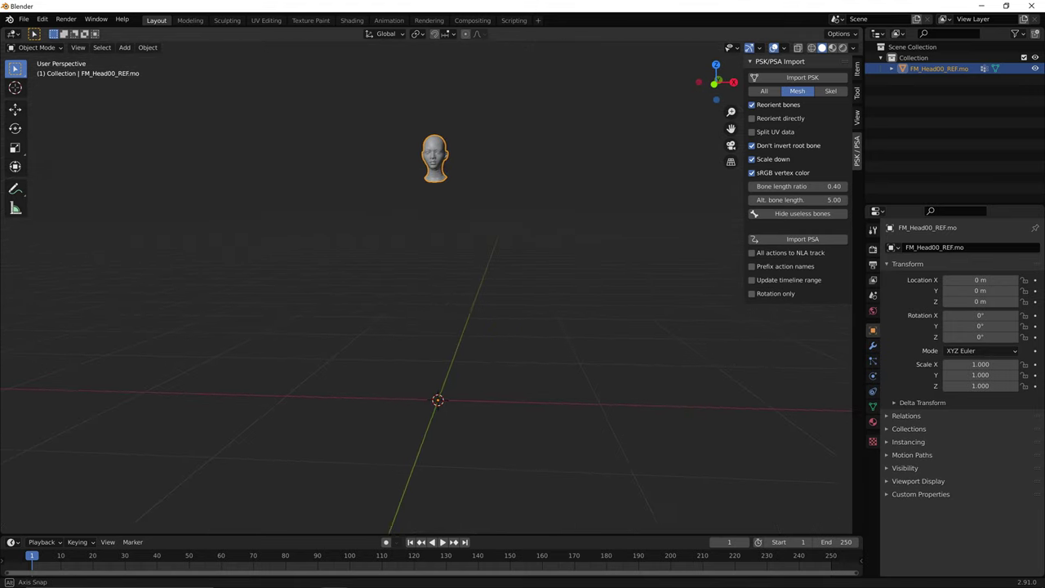
{"action": "middle_click_drag", "start_coordinate": [532, 325], "coordinate": [535, 325]}
{"action": "scroll", "coordinate": [534, 325], "scroll_direction": "up", "scroll_amount": 1}
{"action": "scroll", "coordinate": [535, 325], "scroll_direction": "down", "scroll_amount": 1}
{"action": "scroll", "coordinate": [535, 325], "scroll_direction": "up", "scroll_amount": 1}
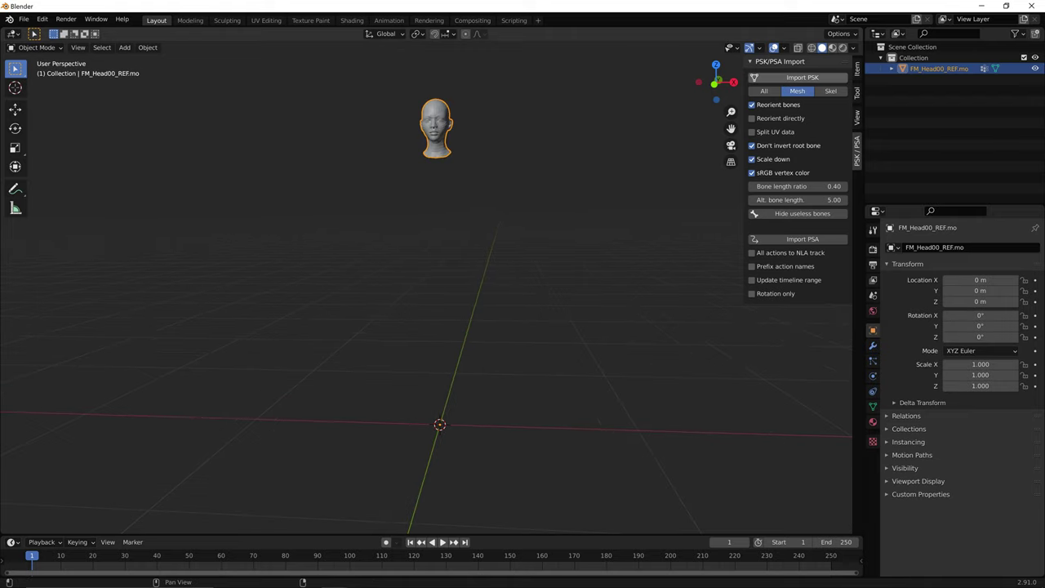
- Import FM_PigTail_Acc002_REF.psk as a mesh from the Models folder under Heads, ACC and Top
{"action": "left_click", "coordinate": [802, 77]}
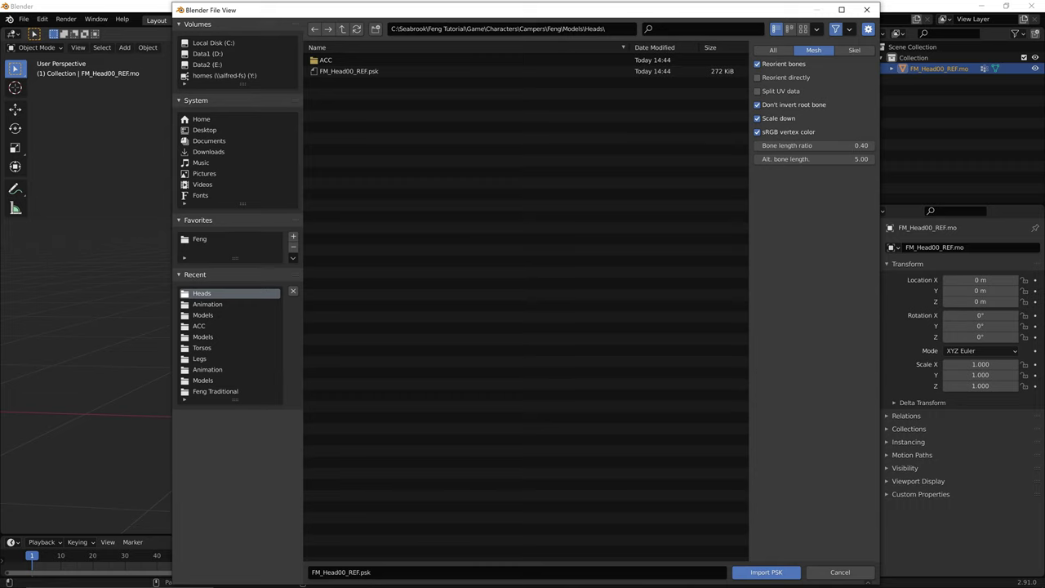
{"action": "double_click", "coordinate": [334, 60]}
{"action": "left_click", "coordinate": [334, 60]}
{"action": "double_click", "coordinate": [334, 60]}
{"action": "double_click", "coordinate": [334, 71]}
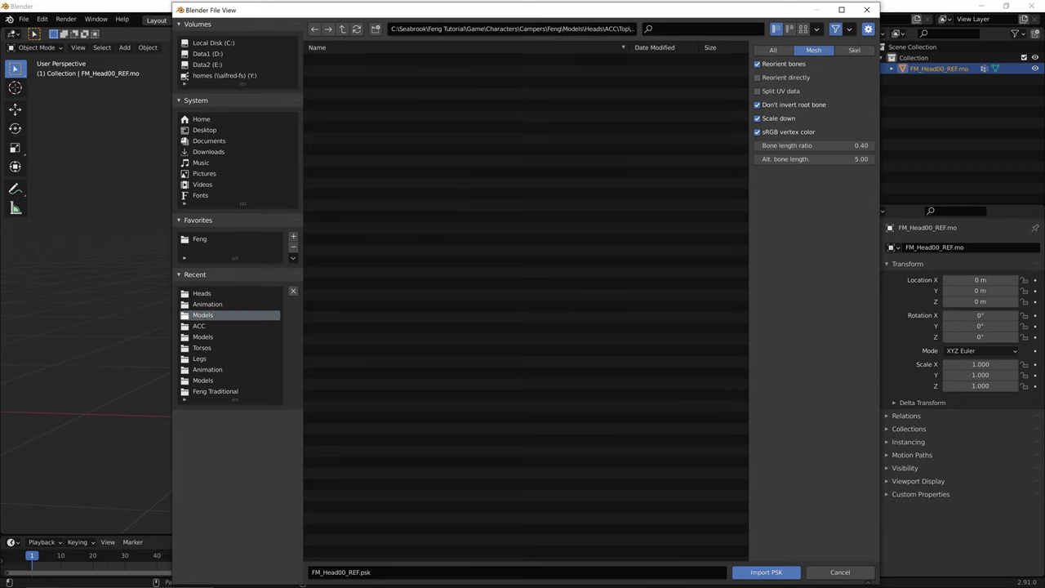
{"action": "double_click", "coordinate": [343, 71]}
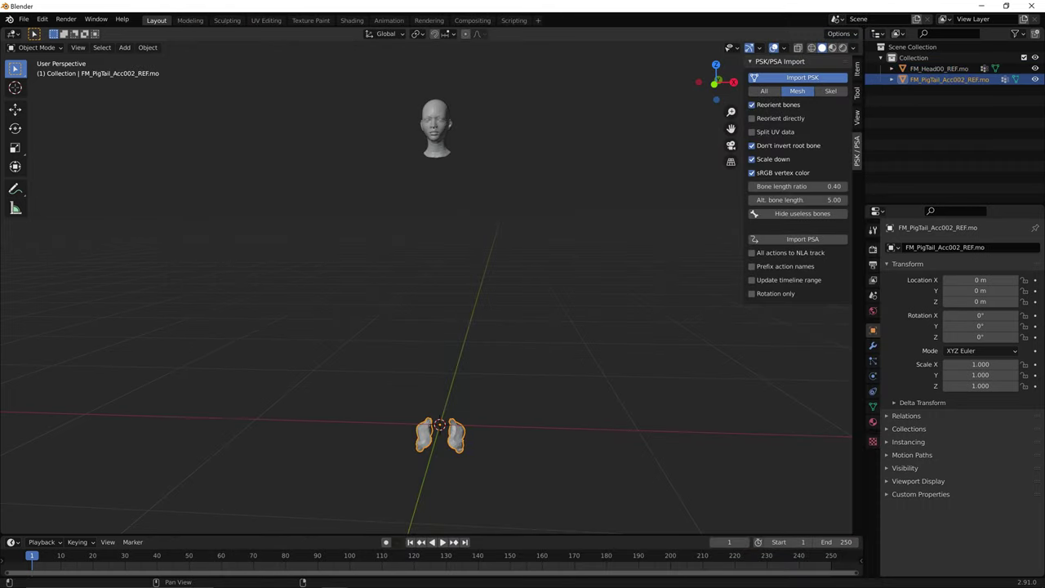
- Import FM_Hair_ACC002_REF.psk as a mesh from the same folder as the pigtails
{"action": "left_click", "coordinate": [803, 77]}
{"action": "left_click", "coordinate": [356, 59]}
{"action": "double_click", "coordinate": [357, 59]}
{"action": "middle_click_drag", "start_coordinate": [392, 245], "coordinate": [486, 249]}
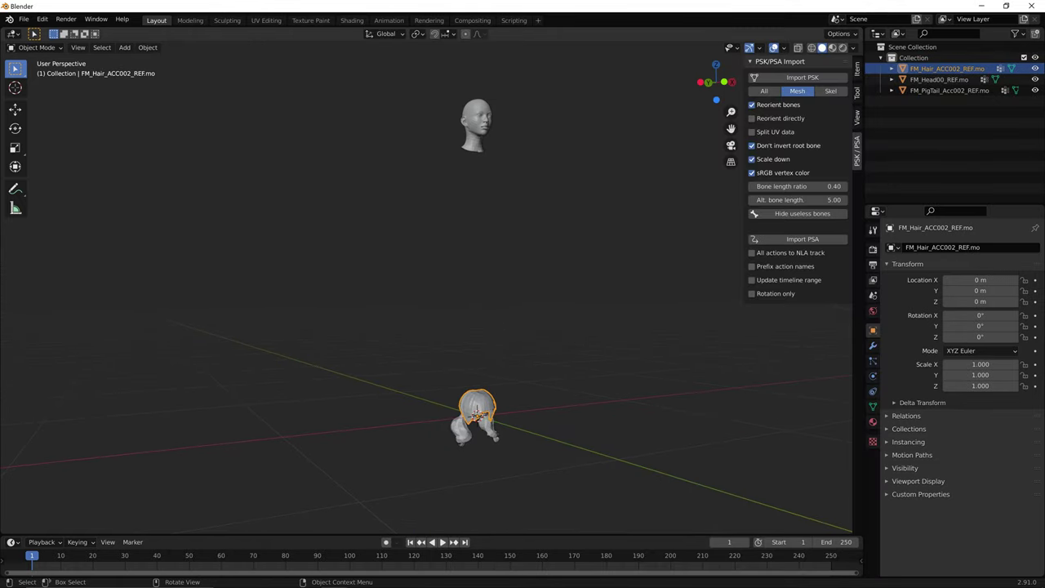
- Go back up to Feng's Models folder and import FM_Legs001_REF.psk from its Legs folder
{"action": "left_click", "coordinate": [802, 77]}
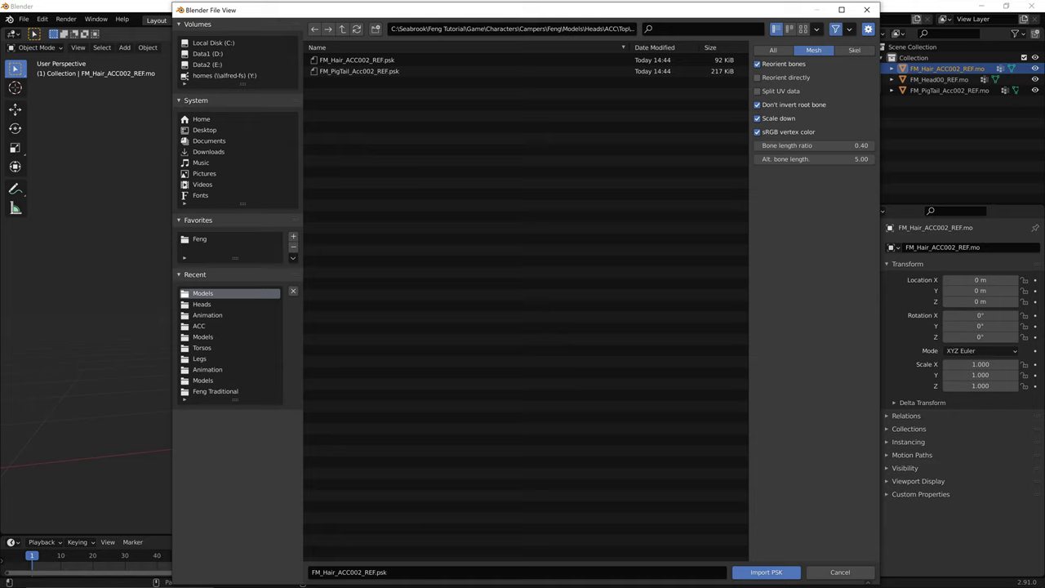
{"action": "left_click", "coordinate": [342, 29]}
{"action": "left_click", "coordinate": [342, 28]}
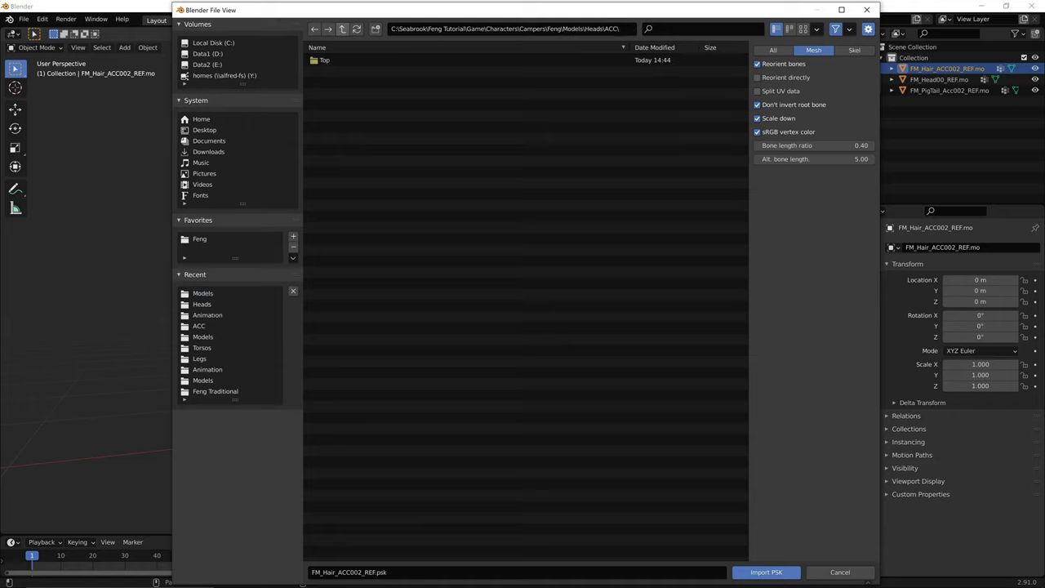
{"action": "left_click", "coordinate": [342, 28]}
{"action": "left_click", "coordinate": [342, 28]}
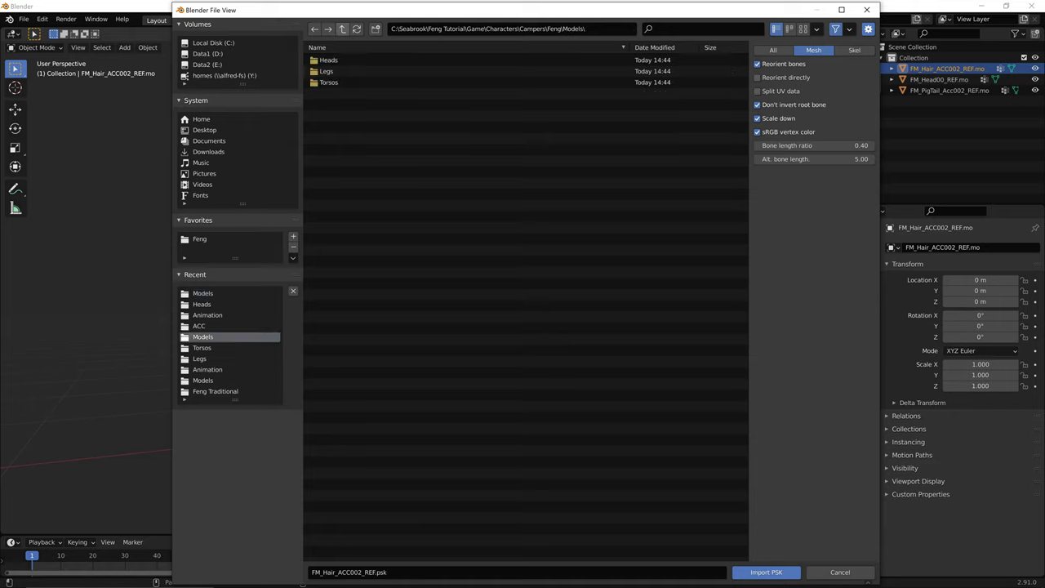
{"action": "double_click", "coordinate": [335, 71]}
{"action": "double_click", "coordinate": [340, 61]}
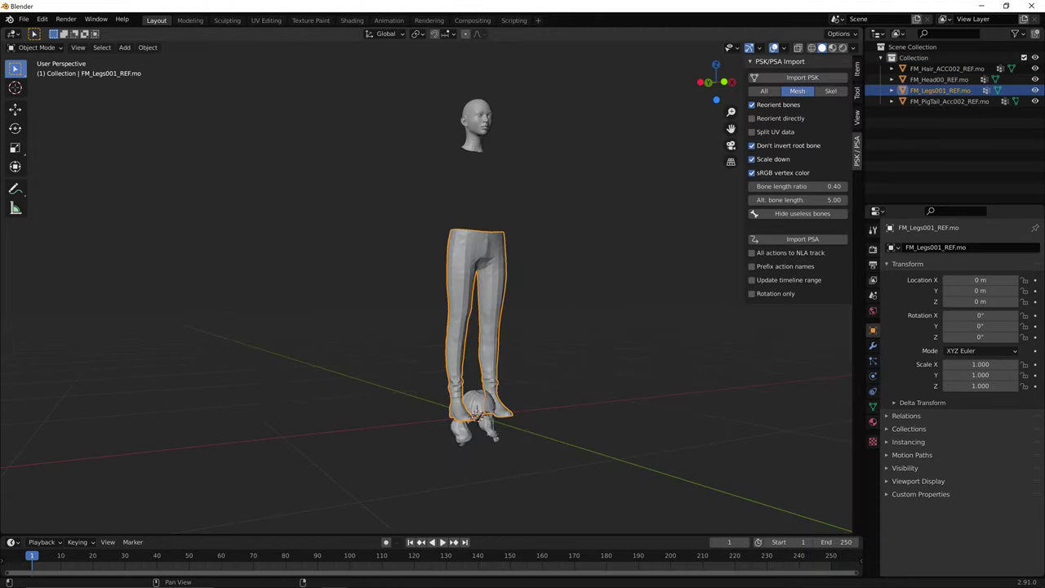
- Import FM_Torso010_REF.psk from the Torsos folder inside Feng's Models folder
{"action": "left_click", "coordinate": [802, 77]}
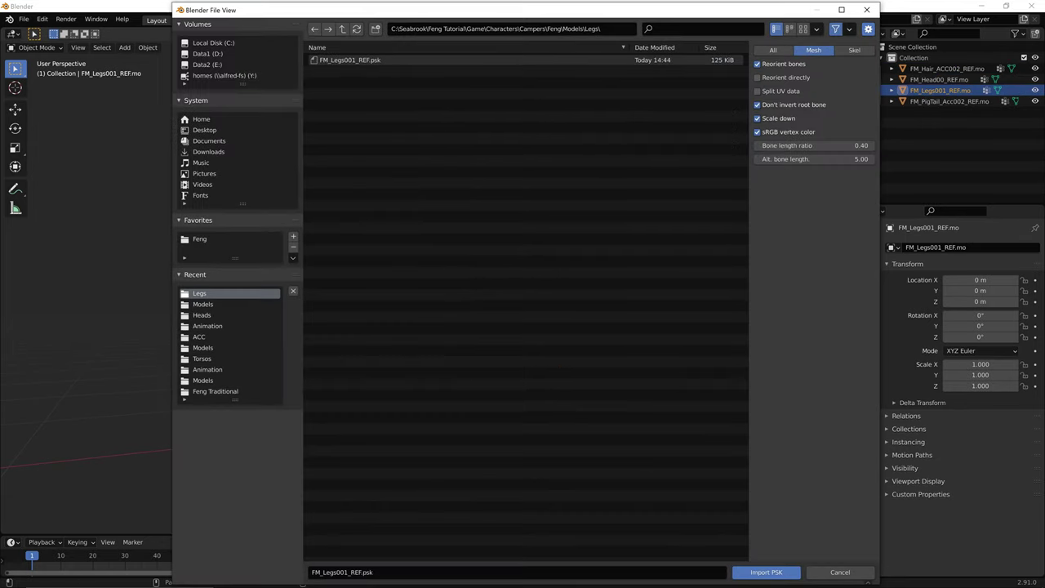
{"action": "left_click", "coordinate": [342, 28]}
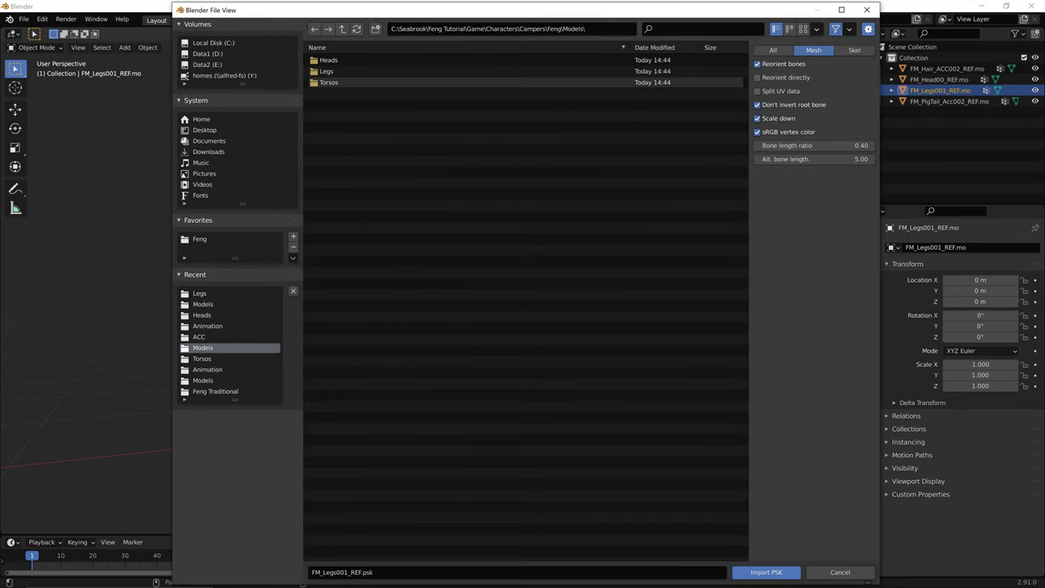
{"action": "double_click", "coordinate": [329, 83]}
{"action": "double_click", "coordinate": [351, 71]}
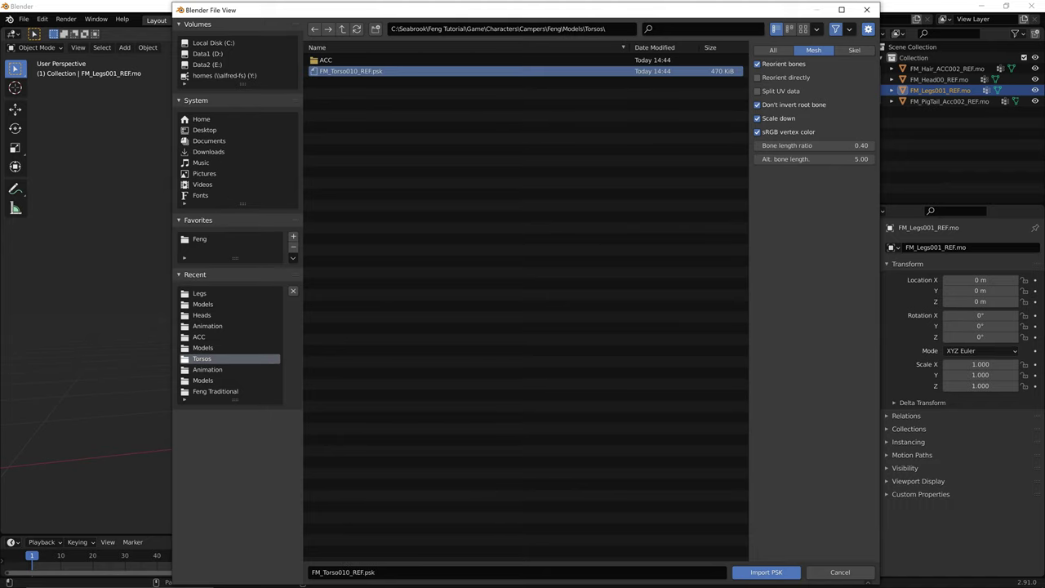
- Import the bag mesh FM_BagACC010_REF.psk from the ACC folder inside Torsos
{"action": "left_click", "coordinate": [802, 76]}
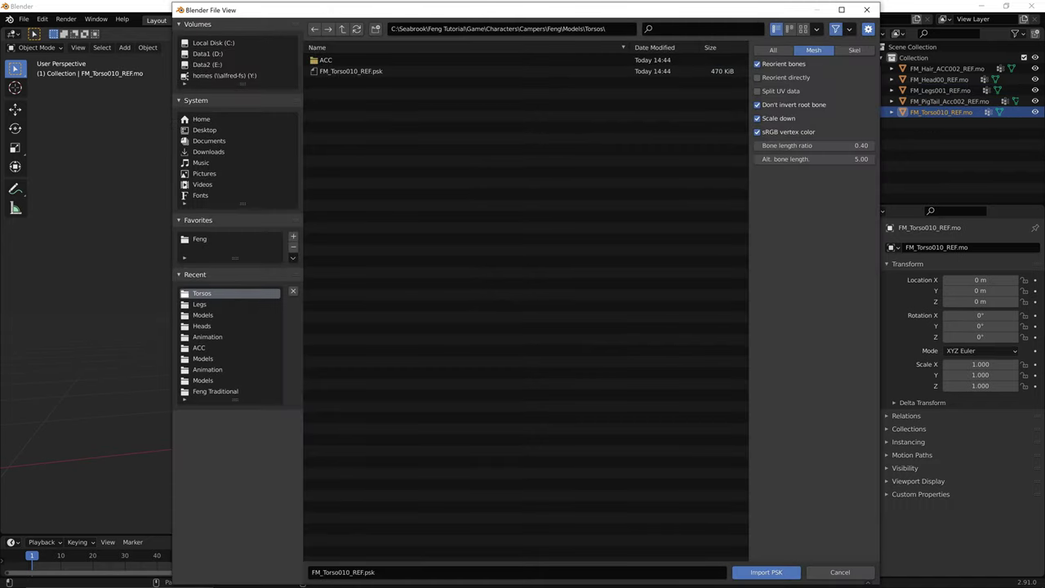
{"action": "double_click", "coordinate": [327, 56]}
{"action": "double_click", "coordinate": [334, 57]}
{"action": "middle_click_drag", "start_coordinate": [457, 245], "coordinate": [423, 244]}
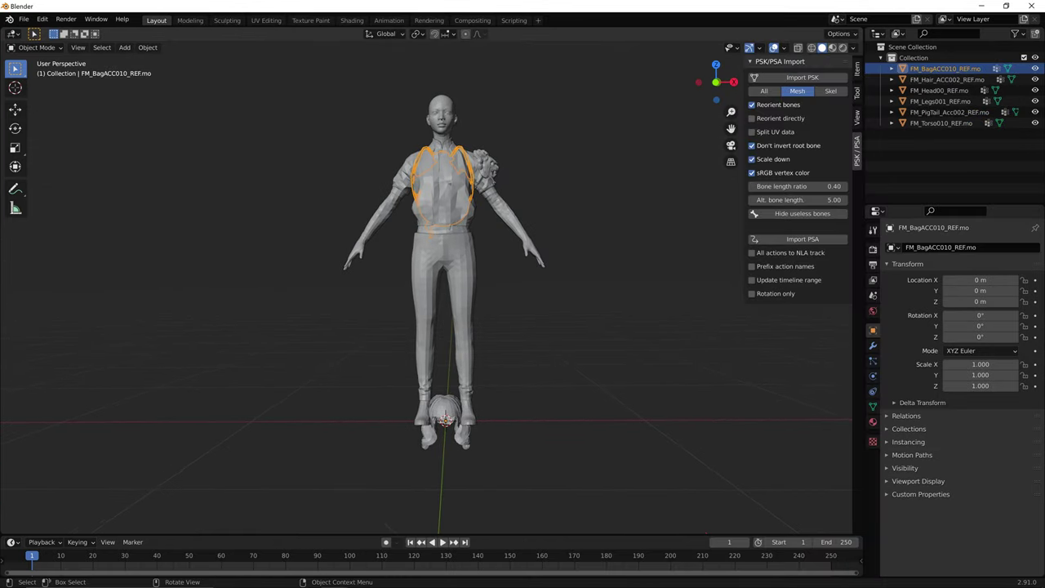
- Apply Shade Smooth to all six imported meshes and clear the selection
{"action": "key", "text": "a"}
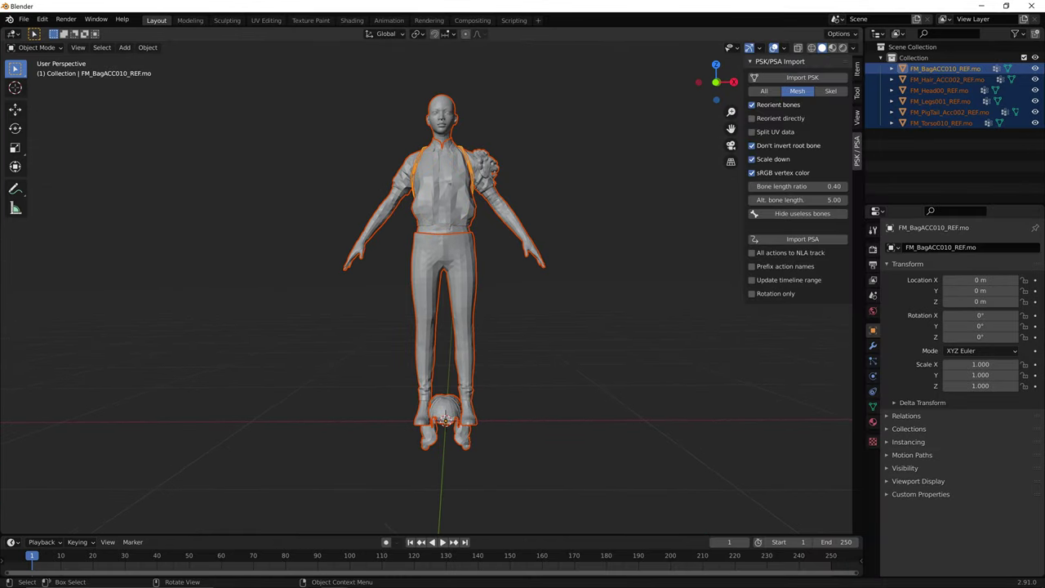
{"action": "right_click", "coordinate": [445, 413]}
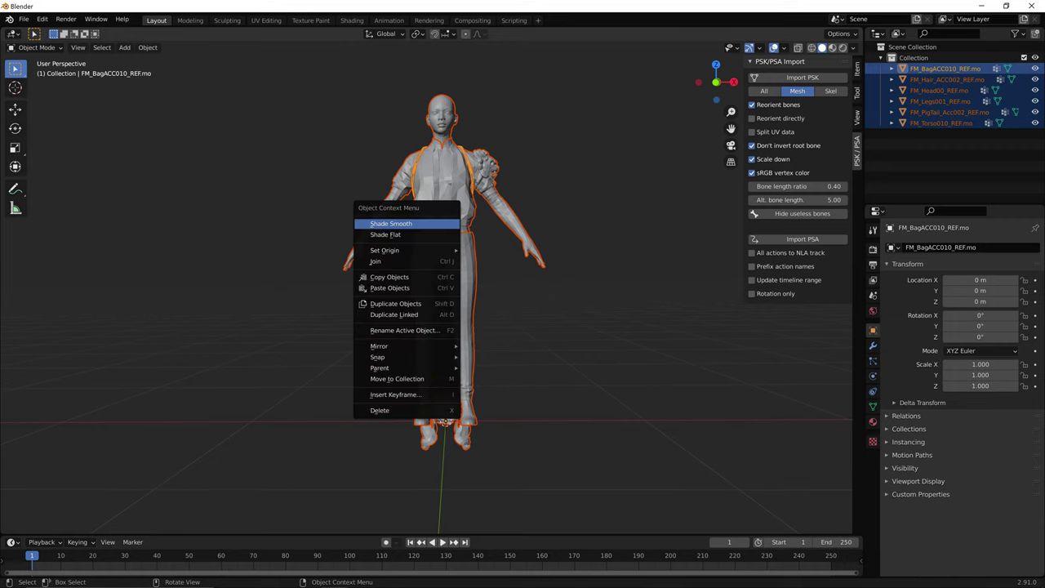
{"action": "left_click", "coordinate": [404, 225]}
{"action": "mouse_move", "coordinate": [404, 224]}
{"action": "middle_mouse_down"}
{"action": "mouse_move", "coordinate": [457, 228]}
{"action": "mouse_move", "coordinate": [522, 204]}
{"action": "mouse_move", "coordinate": [478, 229]}
{"action": "mouse_move", "coordinate": [531, 225]}
{"action": "mouse_move", "coordinate": [408, 233]}
{"action": "mouse_move", "coordinate": [560, 229]}
{"action": "mouse_move", "coordinate": [543, 245]}
{"action": "middle_mouse_up"}
{"action": "left_click", "coordinate": [608, 163]}
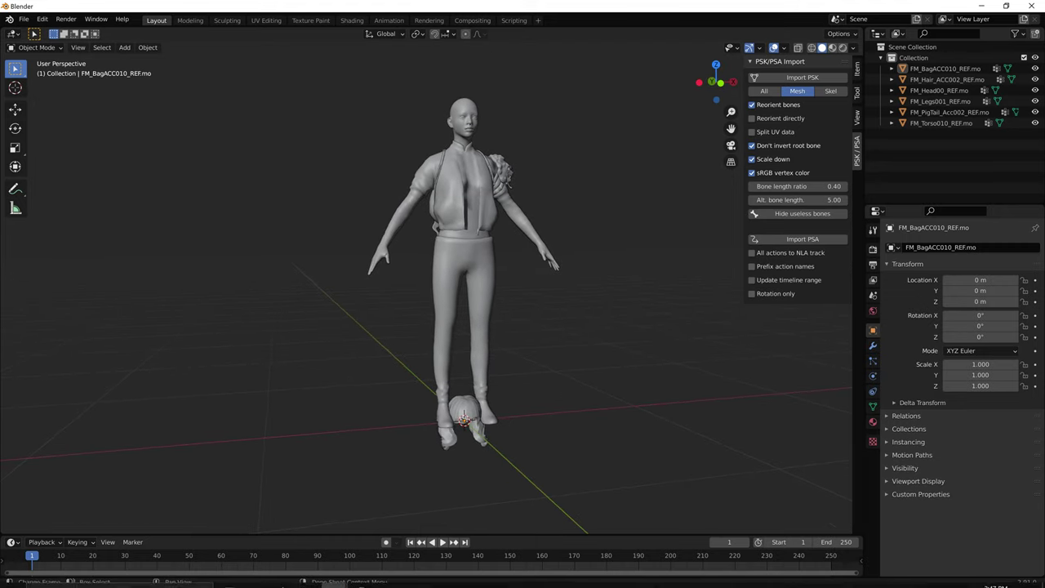
- Switch to UE Viewer and open the package FM_DSkeleton_REF.uasset from Feng's Models folder
{"action": "mouse_move", "coordinate": [361, 577]}
{"action": "left_click", "coordinate": [414, 530]}
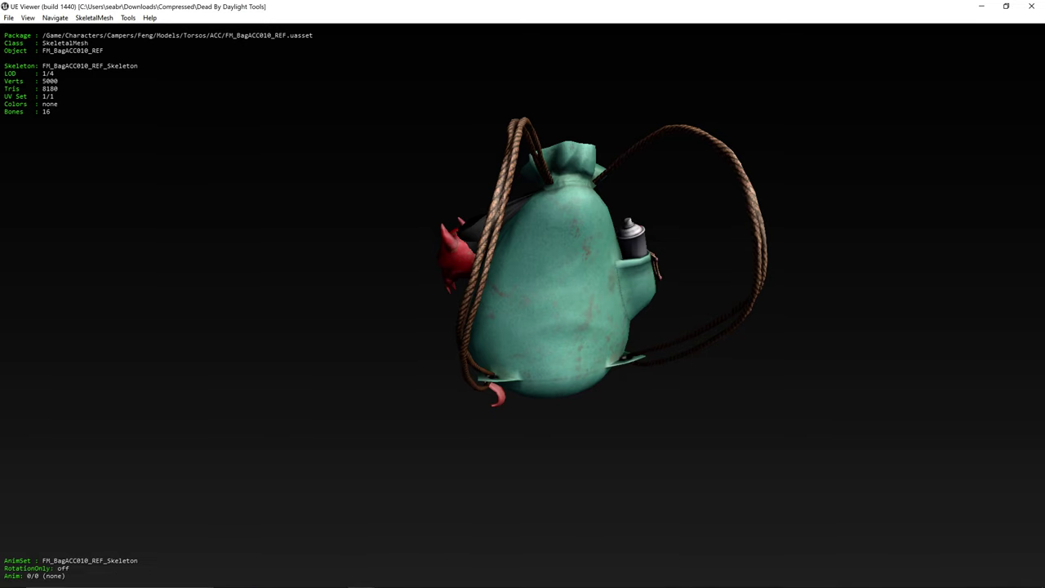
{"action": "key", "text": "o"}
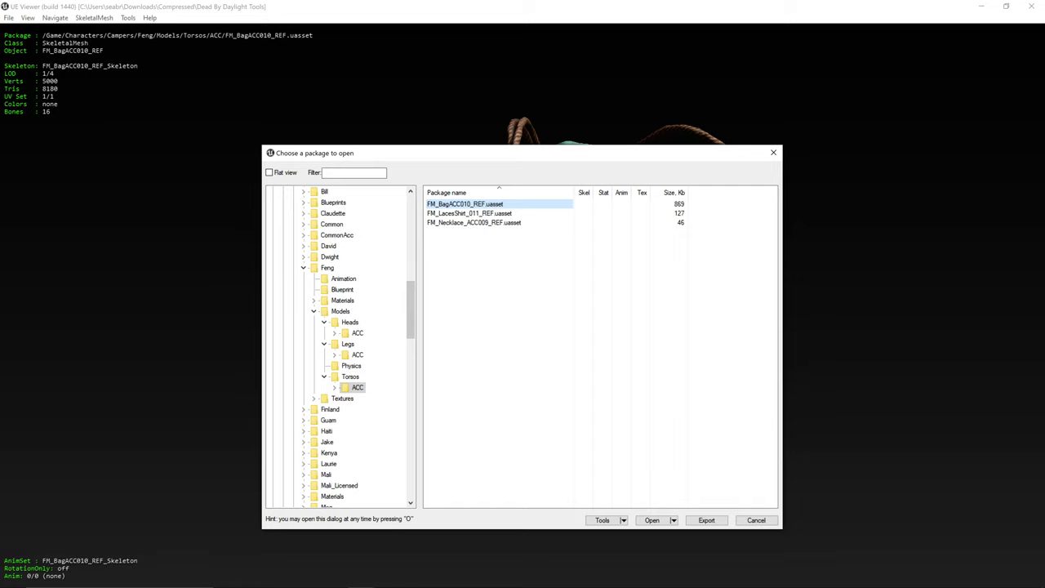
{"action": "left_click", "coordinate": [327, 268]}
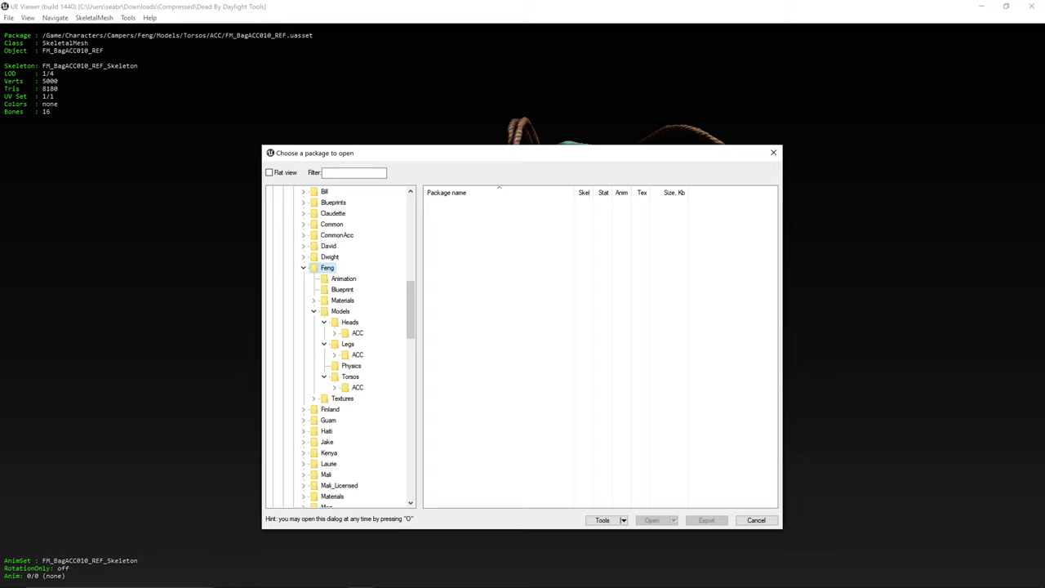
{"action": "left_click", "coordinate": [341, 312]}
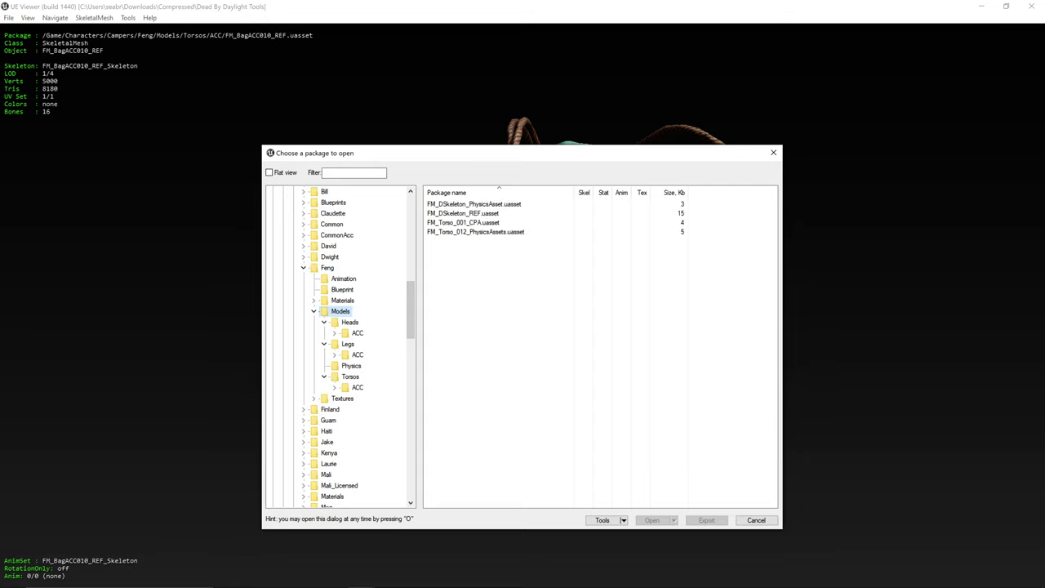
{"action": "left_click", "coordinate": [463, 213]}
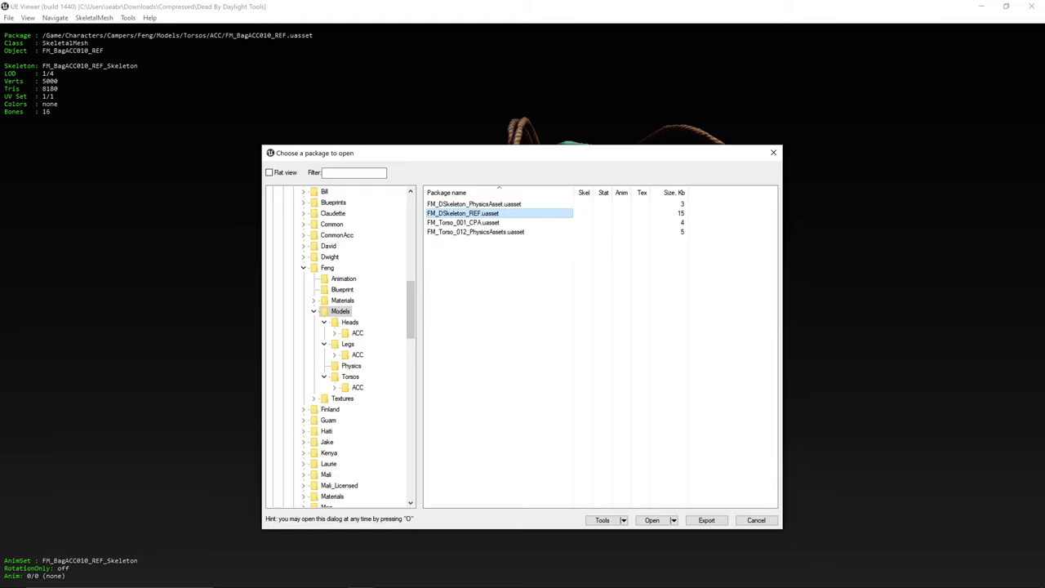
{"action": "double_click", "coordinate": [463, 213]}
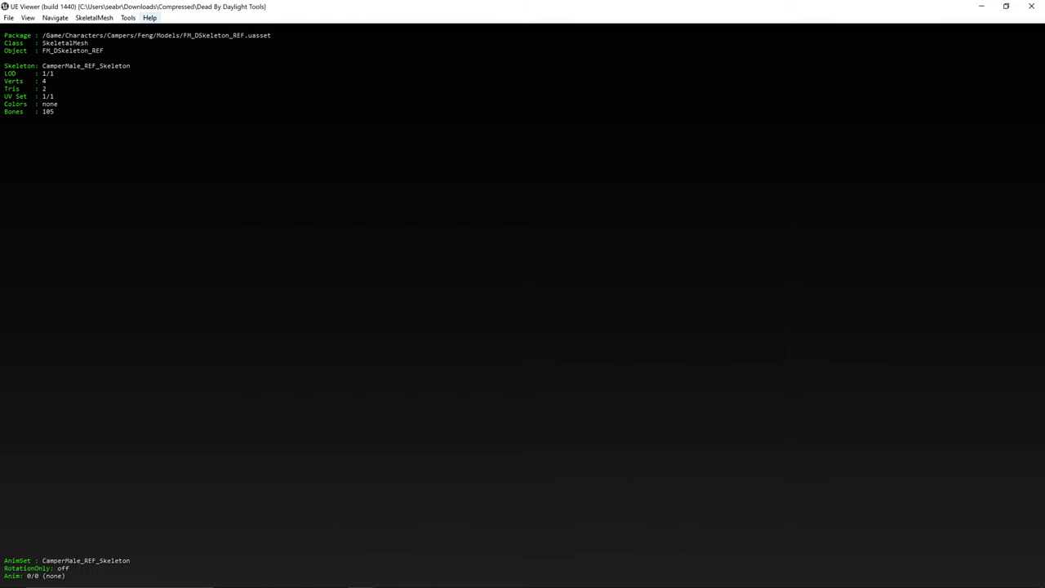
- Export the open skeleton object to C:\Seabrook\Feng Tutorial in ActorX (psk) format
{"action": "left_click", "coordinate": [129, 17]}
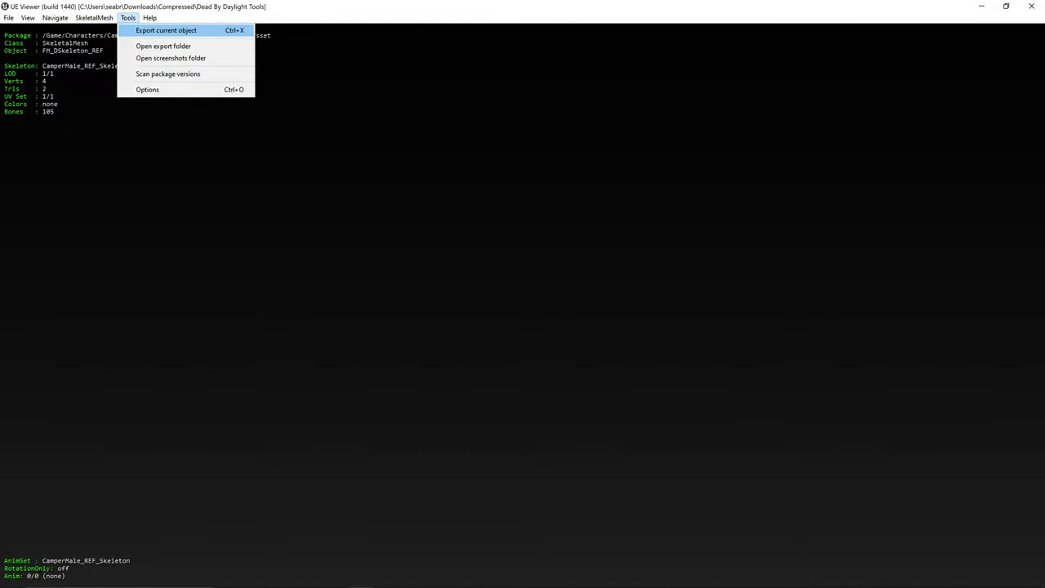
{"action": "key", "text": "Return"}
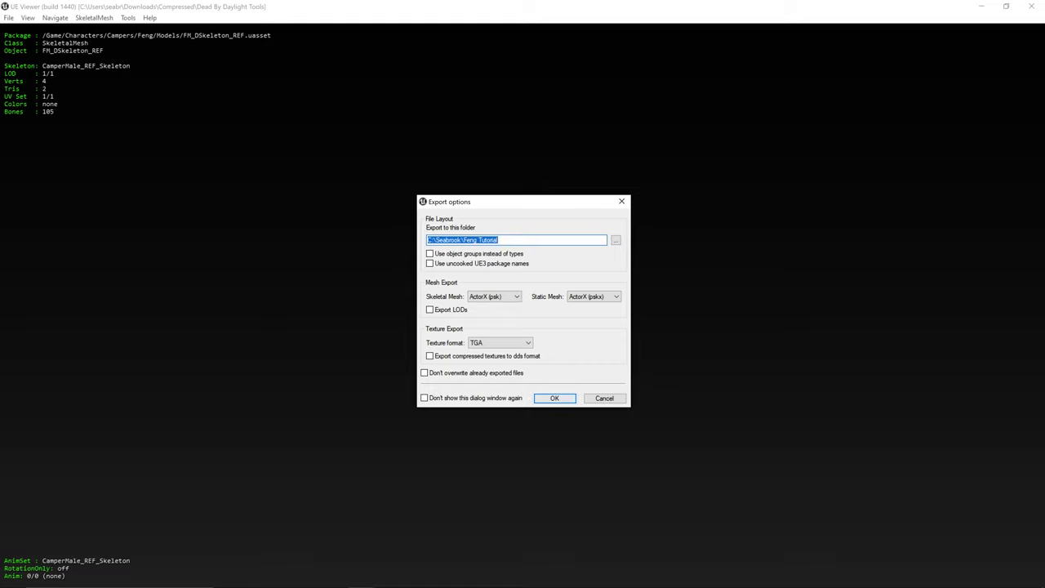
{"action": "key", "text": "Return"}
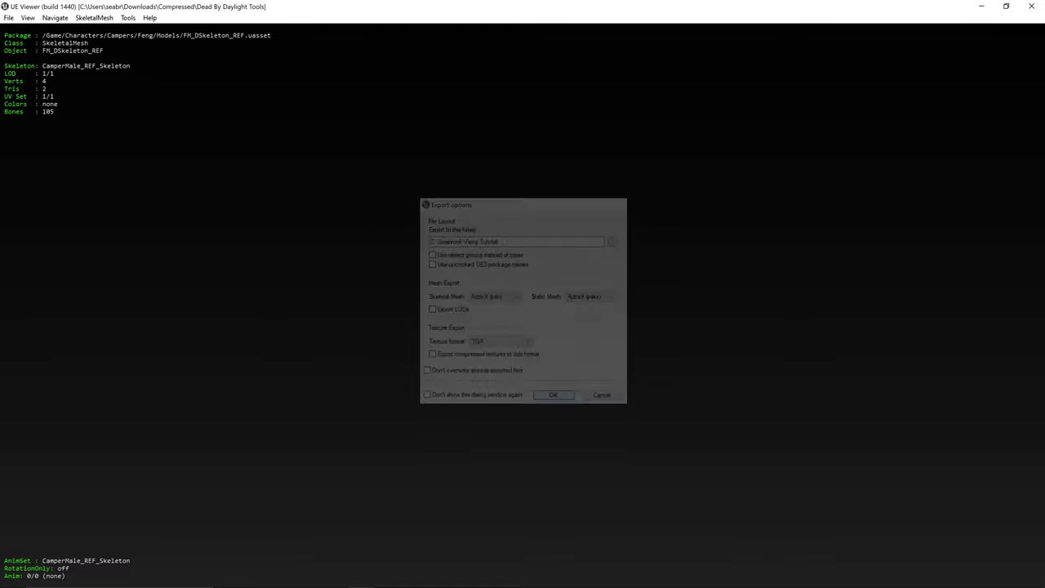
- Switch to the new Blender scene with the imported meshes and set the PSK import to skeleton only (Skel)
{"action": "left_click", "coordinate": [335, 577]}
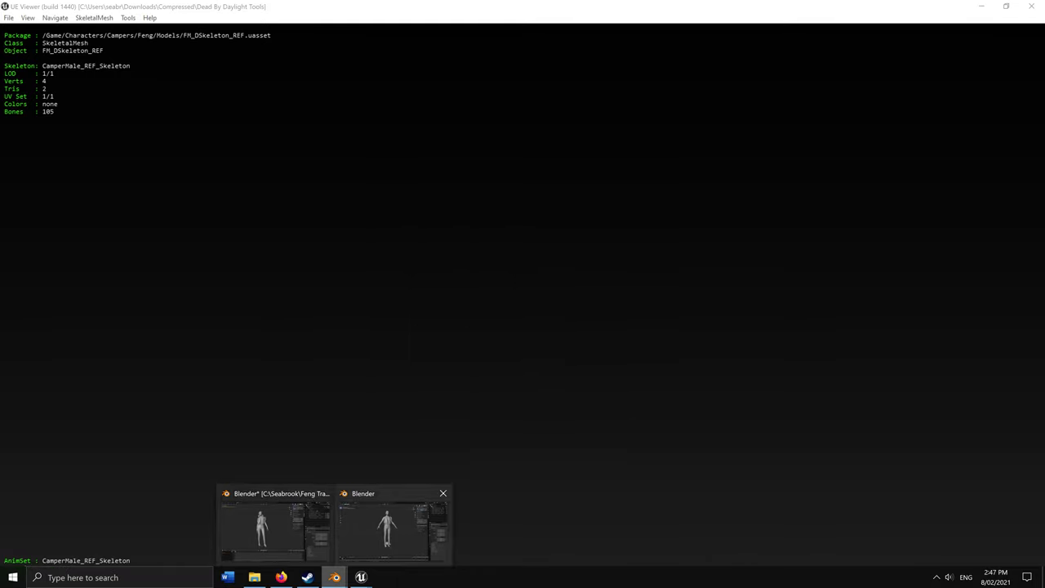
{"action": "left_click", "coordinate": [390, 529]}
{"action": "middle_click_drag", "start_coordinate": [433, 343], "coordinate": [408, 347]}
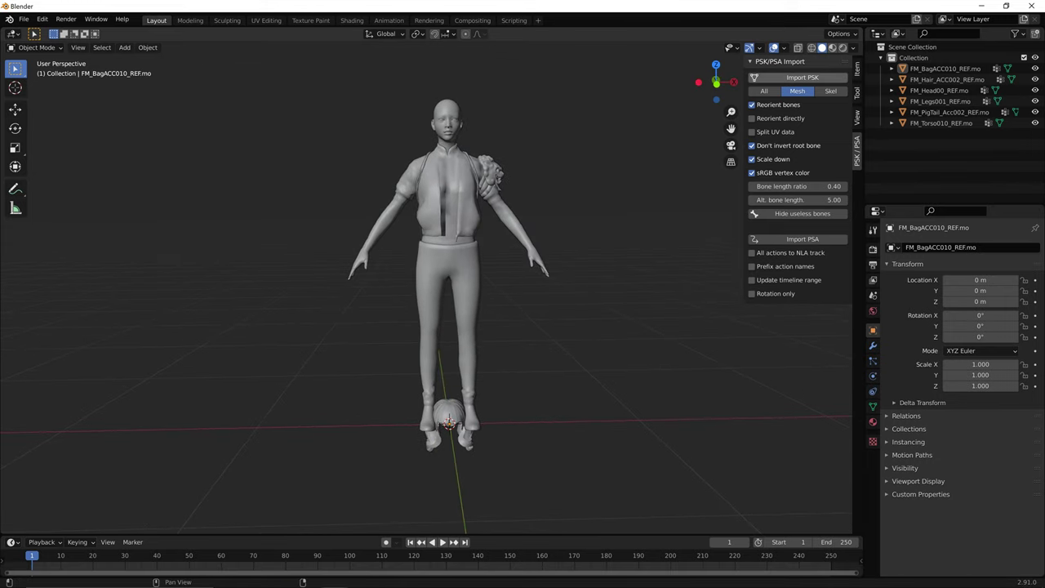
{"action": "left_click", "coordinate": [764, 90]}
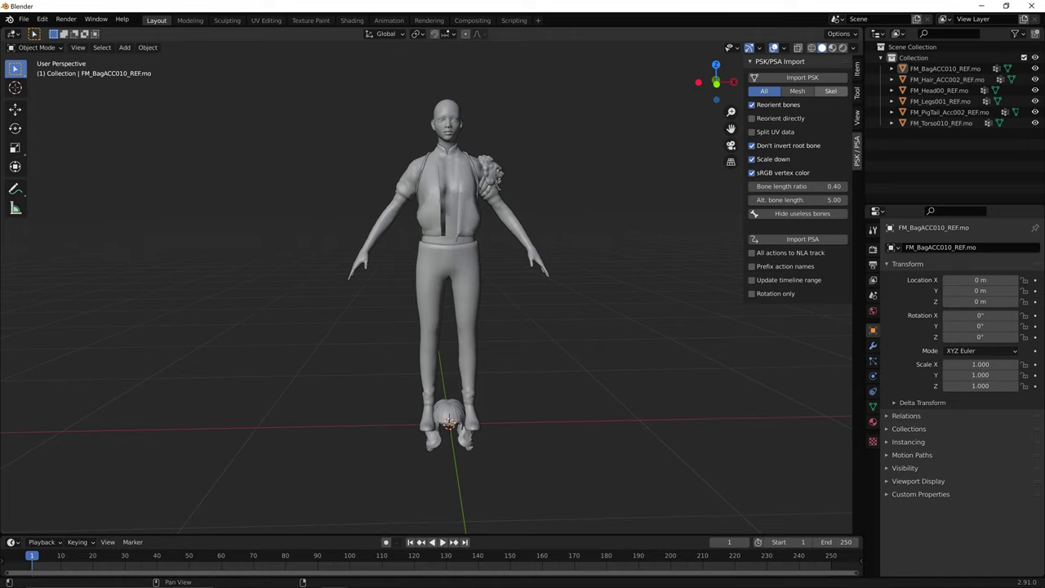
{"action": "left_click", "coordinate": [830, 90]}
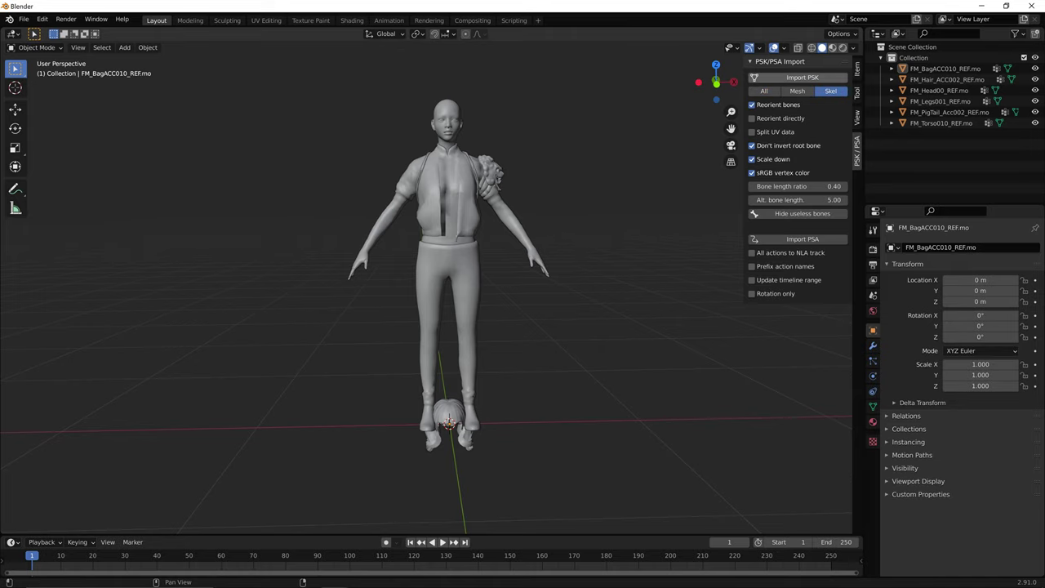
- Import the skeleton FM_DSkeleton_REF.psk from Feng's Models folder and check it against the body meshes
{"action": "left_click", "coordinate": [802, 78]}
{"action": "left_click", "coordinate": [342, 28]}
{"action": "left_click", "coordinate": [343, 28]}
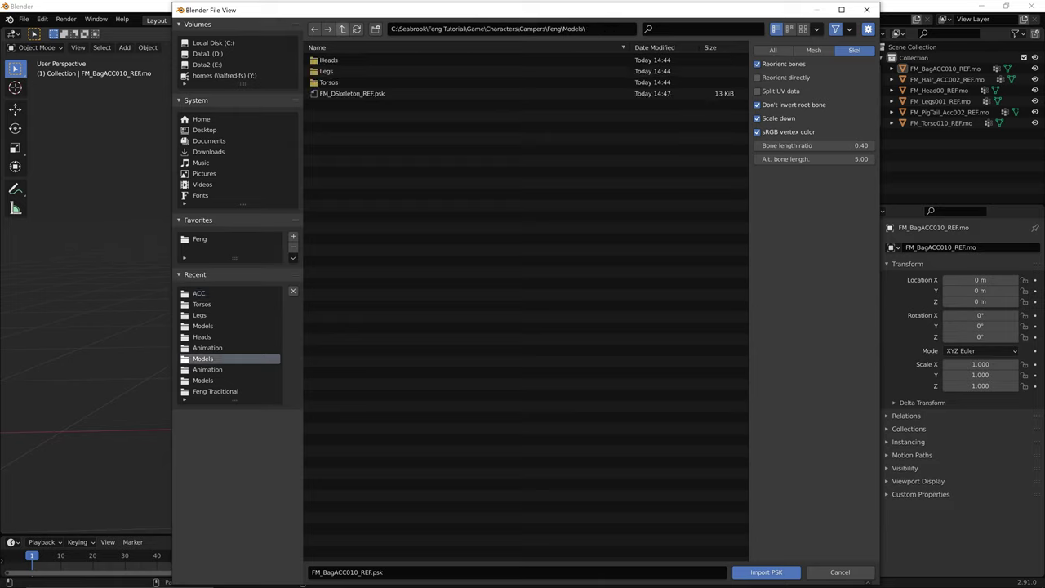
{"action": "left_click", "coordinate": [342, 29]}
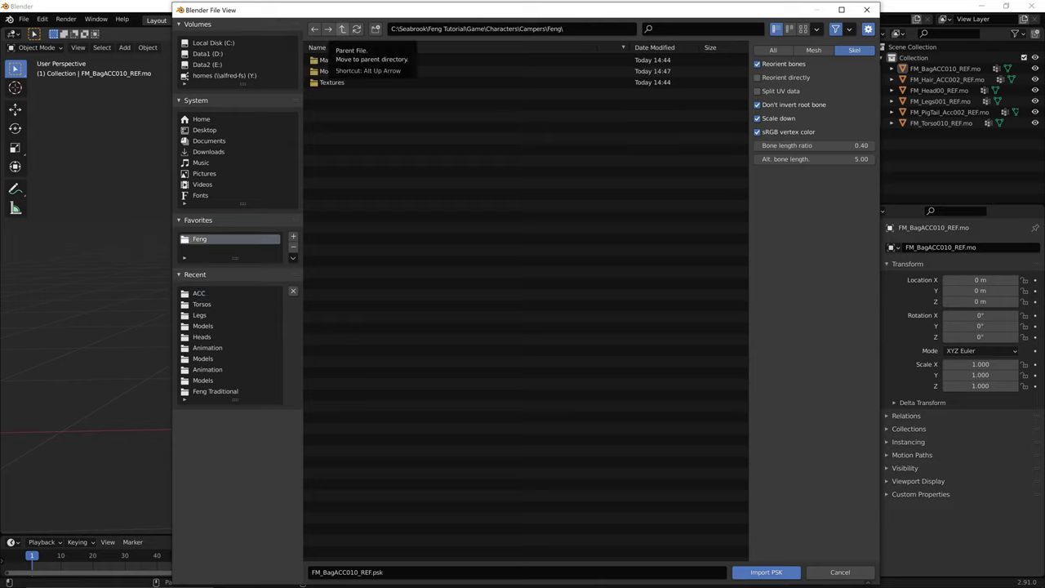
{"action": "left_click", "coordinate": [342, 29]}
{"action": "double_click", "coordinate": [326, 71]}
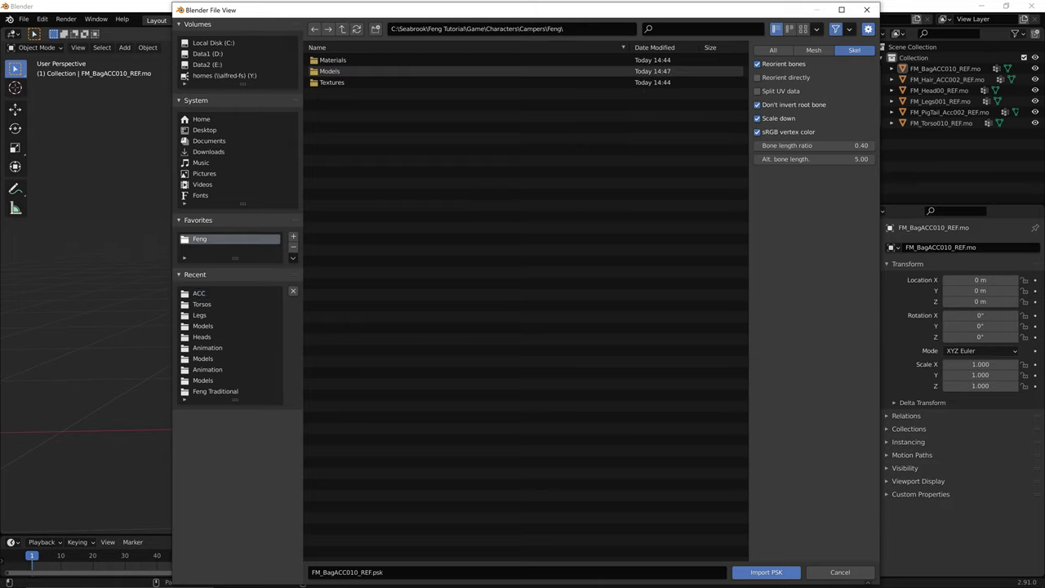
{"action": "double_click", "coordinate": [326, 71]}
{"action": "left_click", "coordinate": [351, 94]}
{"action": "middle_click_drag", "start_coordinate": [483, 226], "coordinate": [416, 230]}
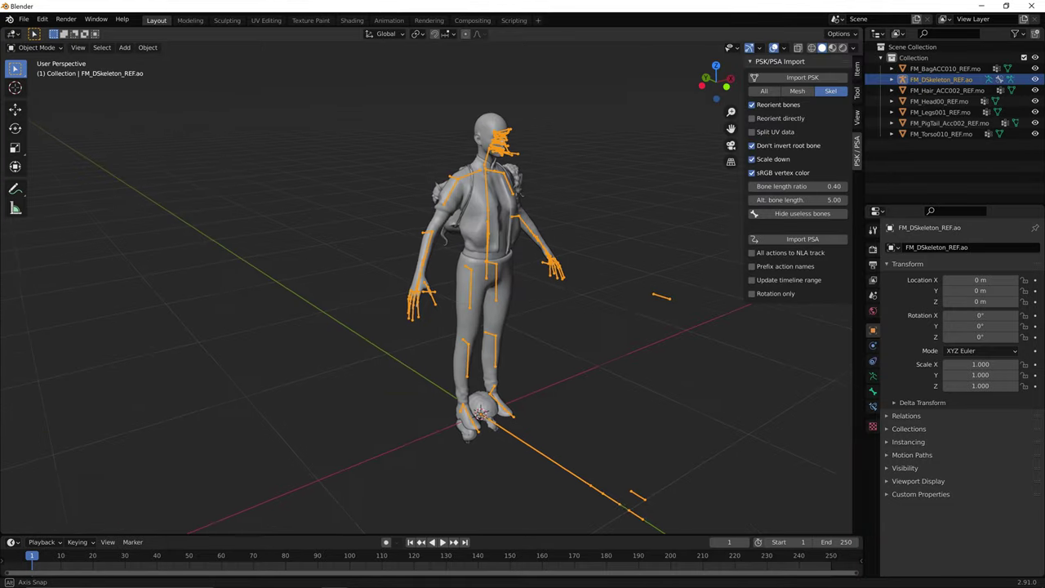
{"action": "middle_click_drag", "start_coordinate": [514, 302], "coordinate": [482, 313]}
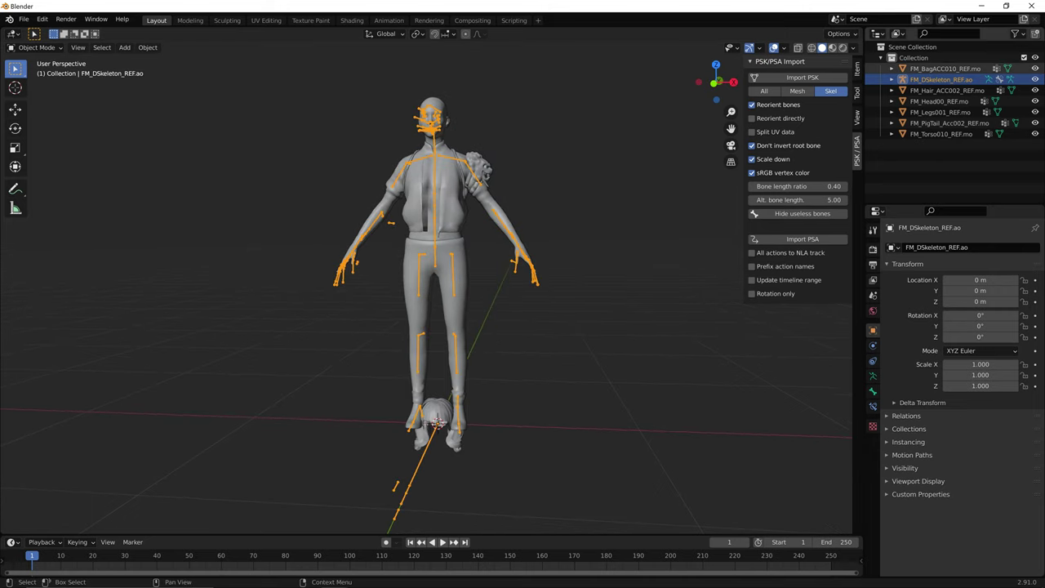
{"action": "left_click", "coordinate": [943, 68]}
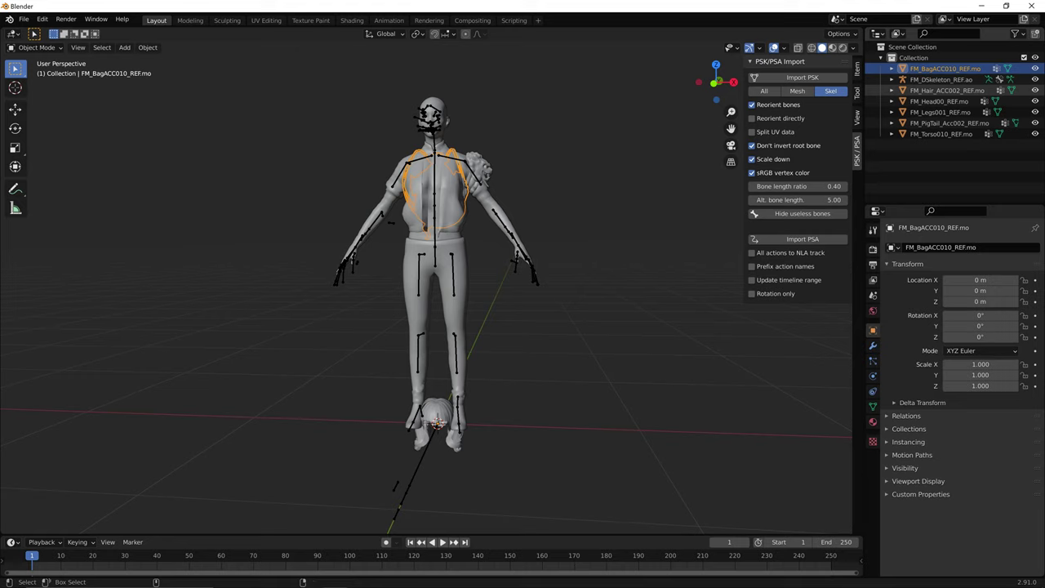
{"action": "left_click", "coordinate": [944, 90], "text": "ctrl"}
{"action": "left_click", "coordinate": [944, 101], "text": "ctrl"}
{"action": "left_click", "coordinate": [944, 112], "text": "ctrl"}
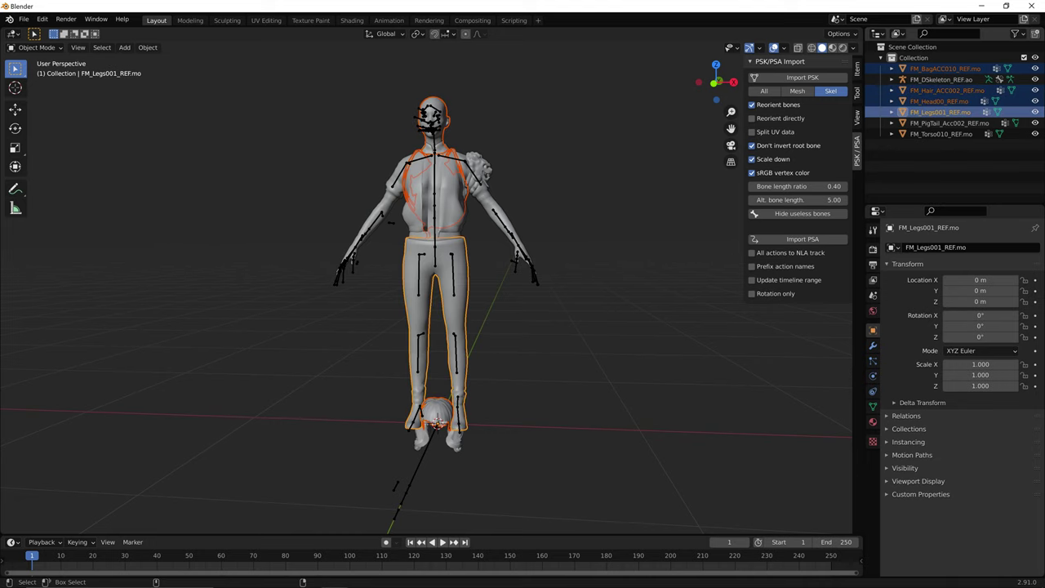
{"action": "left_click", "coordinate": [944, 123], "text": "ctrl"}
{"action": "left_click", "coordinate": [941, 133], "text": "shift"}
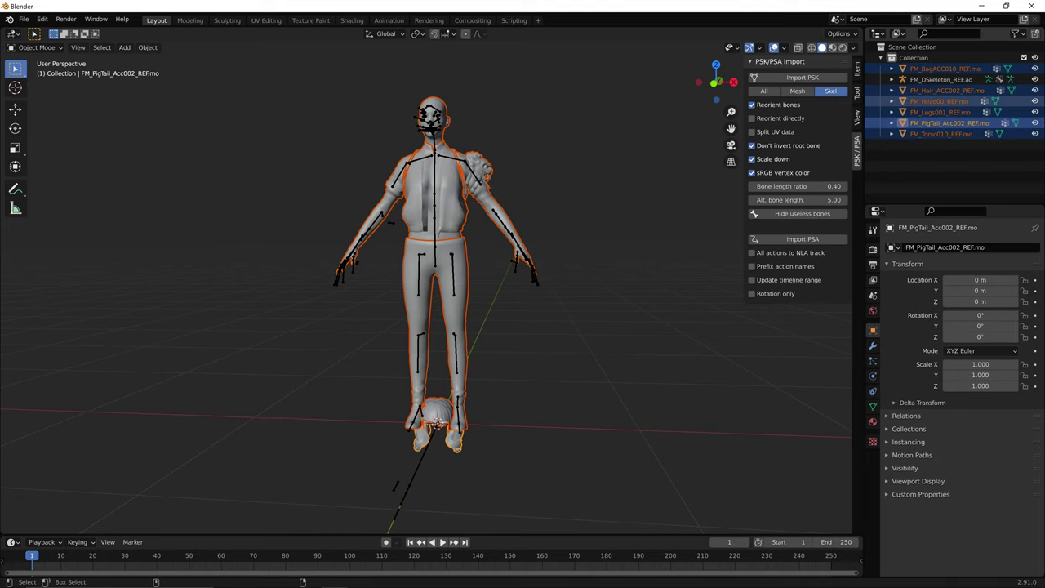
{"action": "left_click", "coordinate": [945, 91], "text": "ctrl"}
{"action": "left_click", "coordinate": [946, 90], "text": "ctrl"}
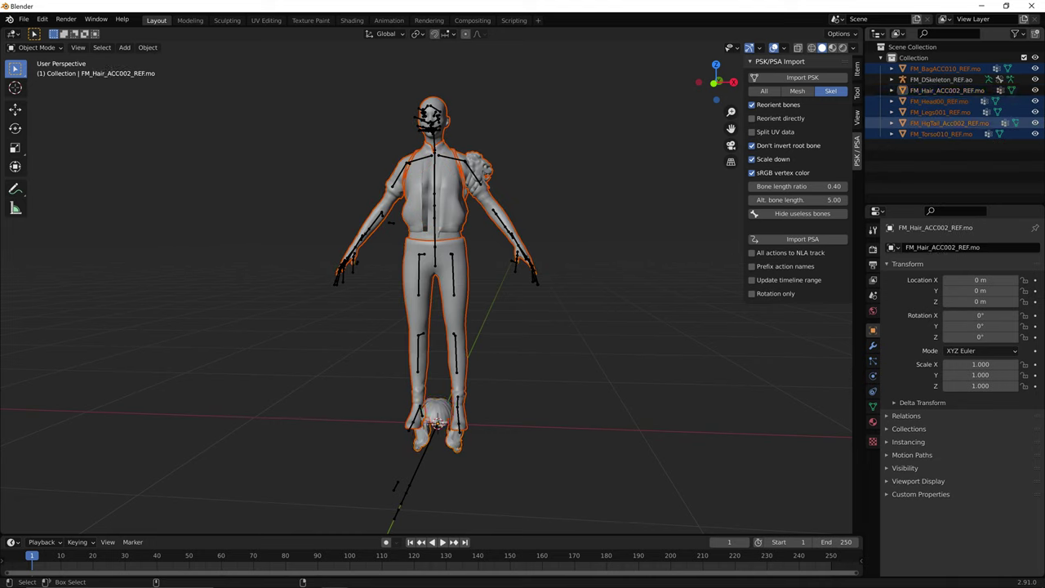
{"action": "left_click", "coordinate": [946, 124], "text": "ctrl"}
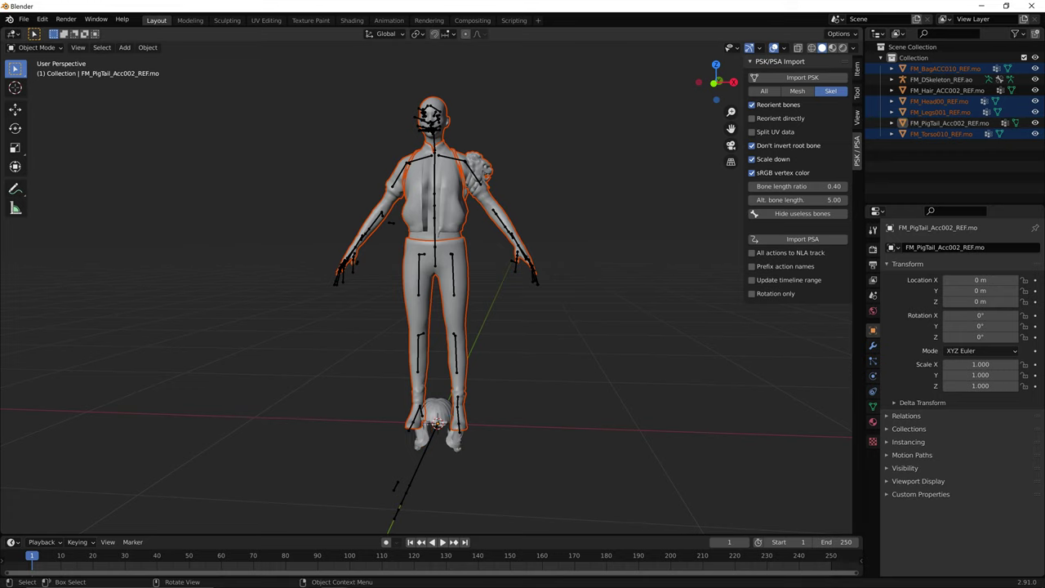
{"action": "middle_click_drag", "start_coordinate": [457, 326], "coordinate": [481, 325]}
{"action": "middle_click_drag", "start_coordinate": [719, 323], "coordinate": [727, 322]}
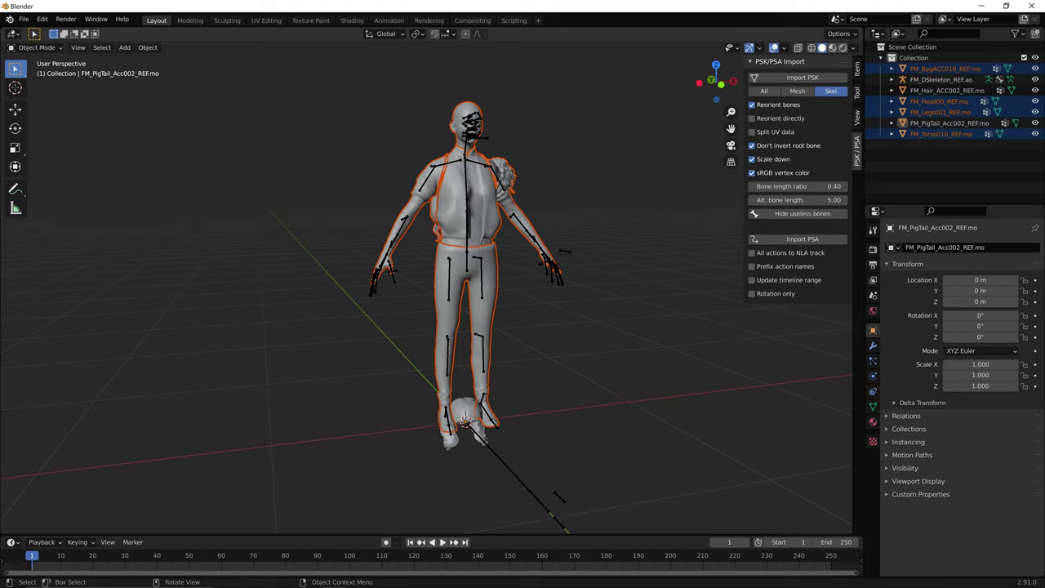
{"action": "middle_click_drag", "start_coordinate": [490, 294], "coordinate": [388, 257]}
{"action": "left_click", "coordinate": [571, 310]}
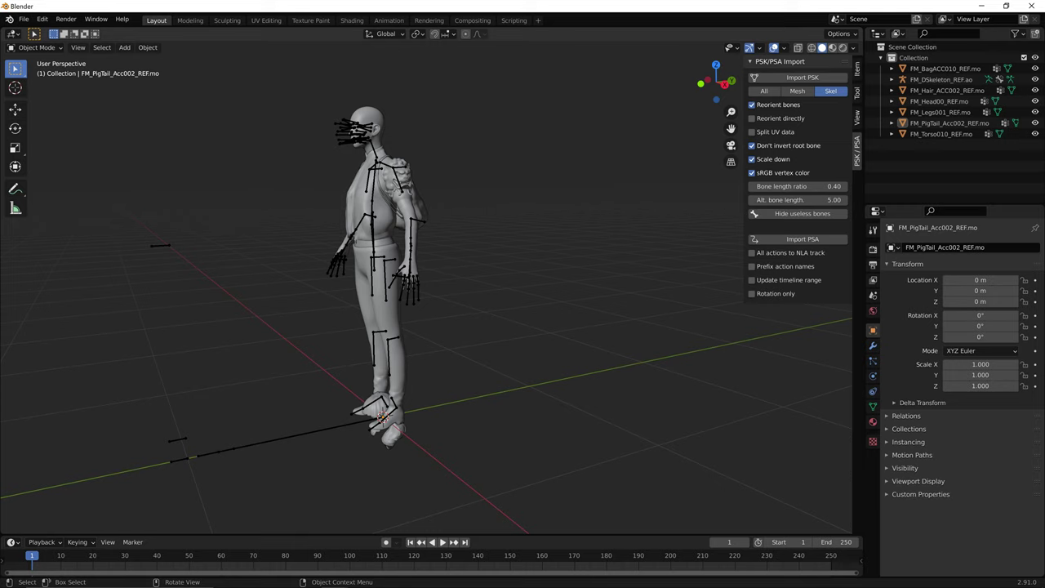
- Delete the hair and pigtail meshes lying at the character's feet
{"action": "middle_click_drag", "start_coordinate": [400, 257], "coordinate": [390, 267]}
{"action": "left_click", "coordinate": [464, 415]}
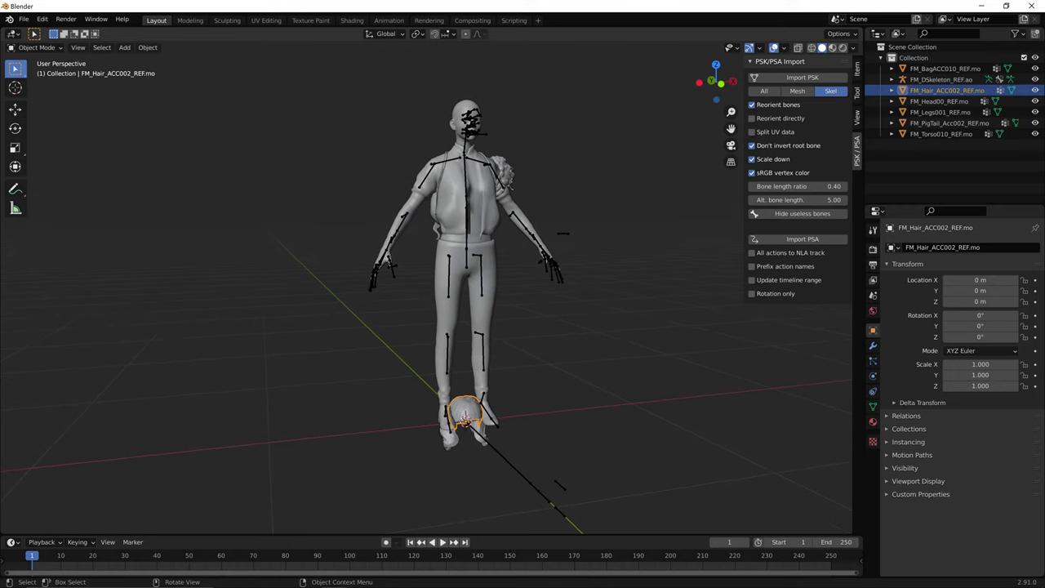
{"action": "left_click", "coordinate": [464, 418], "text": "shift"}
{"action": "key", "text": "Delete"}
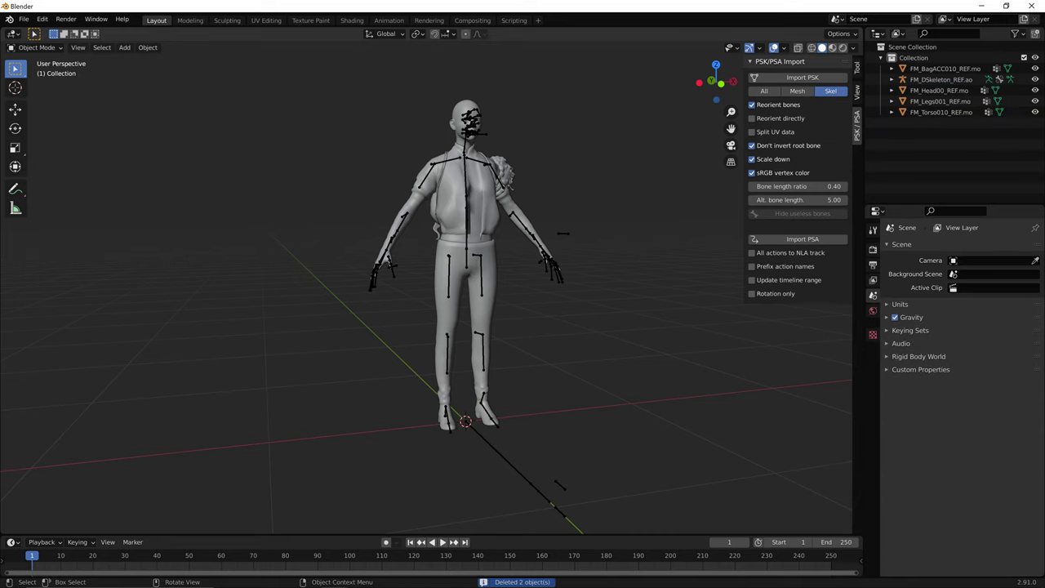
- Parent the bag, head, legs and torso meshes to the FM_DSkeleton_REF armature using Armature Deform With Empty Groups
{"action": "key", "text": "a"}
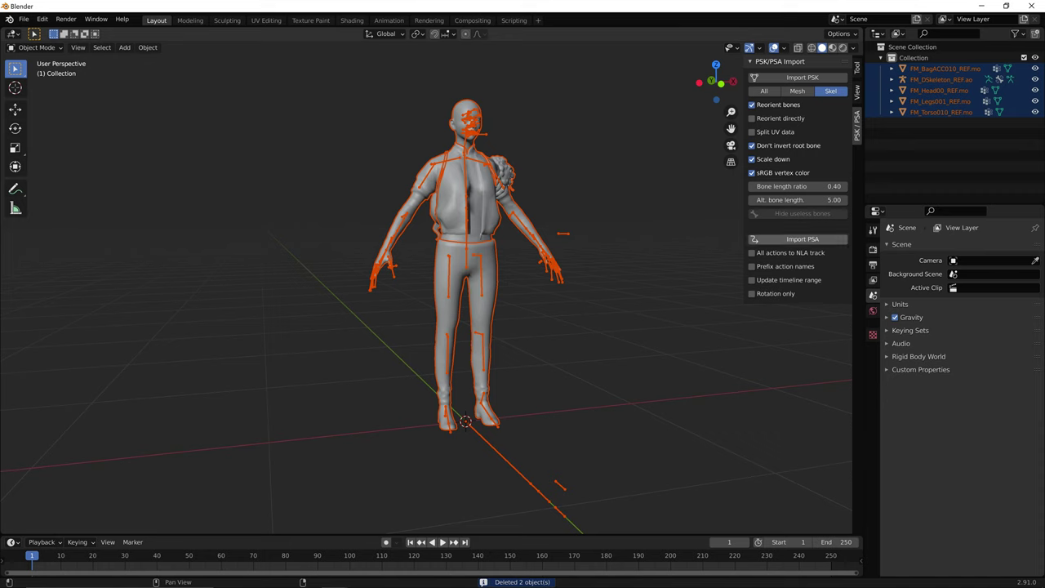
{"action": "key", "text": "alt+a"}
{"action": "left_click", "coordinate": [945, 68]}
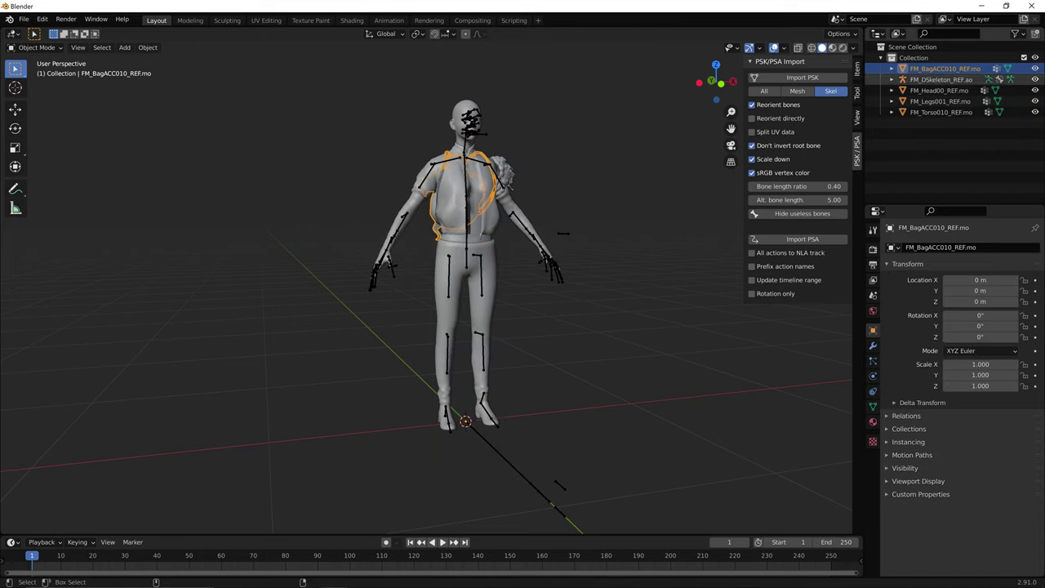
{"action": "left_click", "coordinate": [939, 91], "text": "ctrl"}
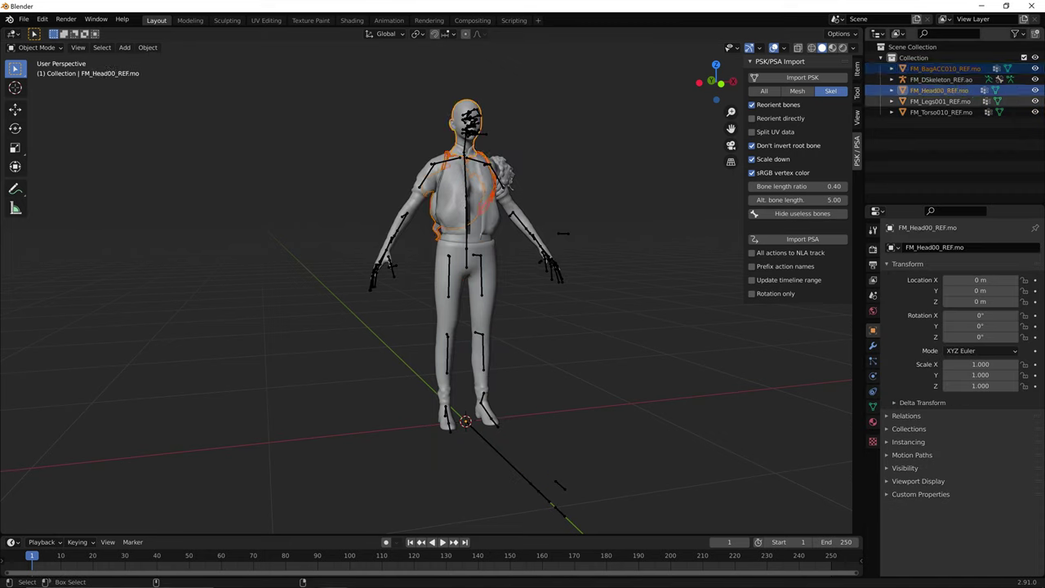
{"action": "left_click", "coordinate": [941, 101], "text": "ctrl"}
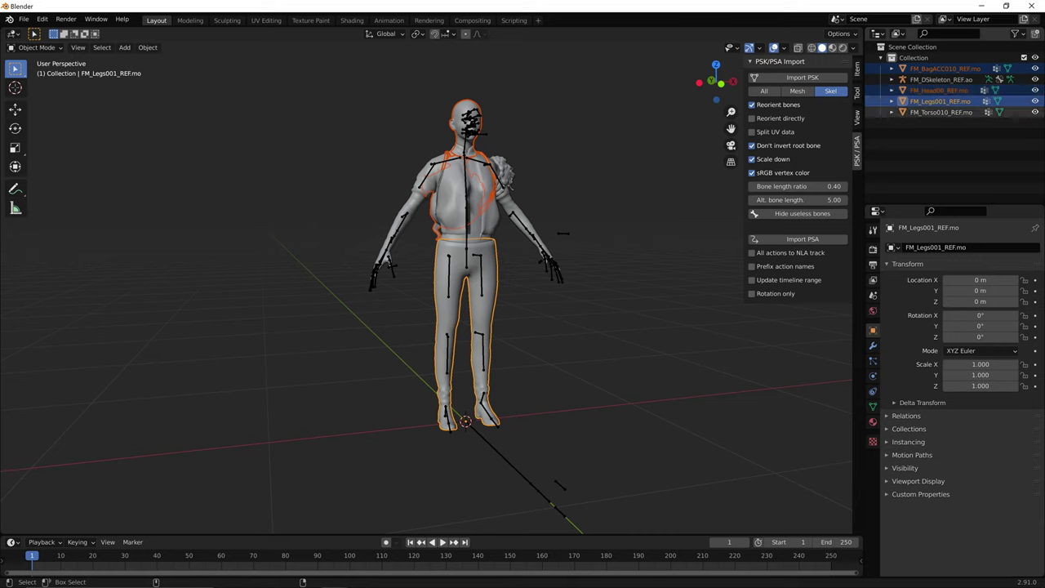
{"action": "left_click", "coordinate": [941, 112], "text": "ctrl"}
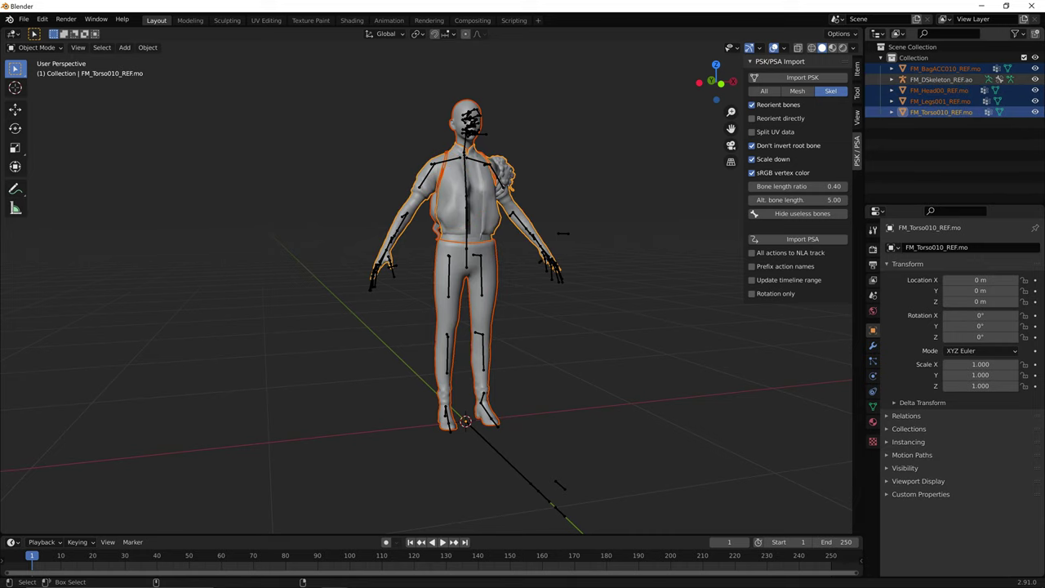
{"action": "left_click", "coordinate": [941, 79], "text": "ctrl"}
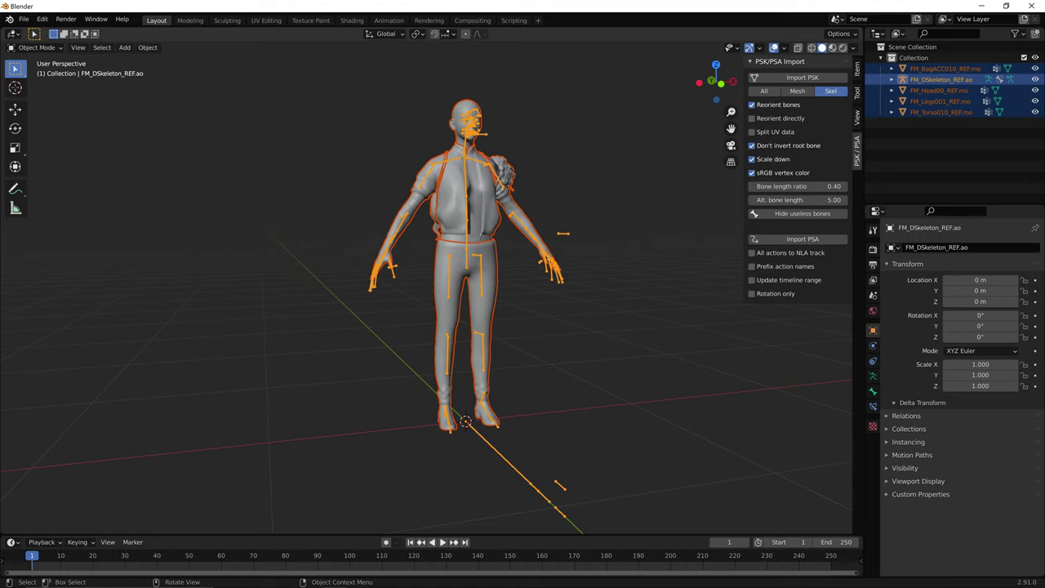
{"action": "key", "text": "ctrl+p"}
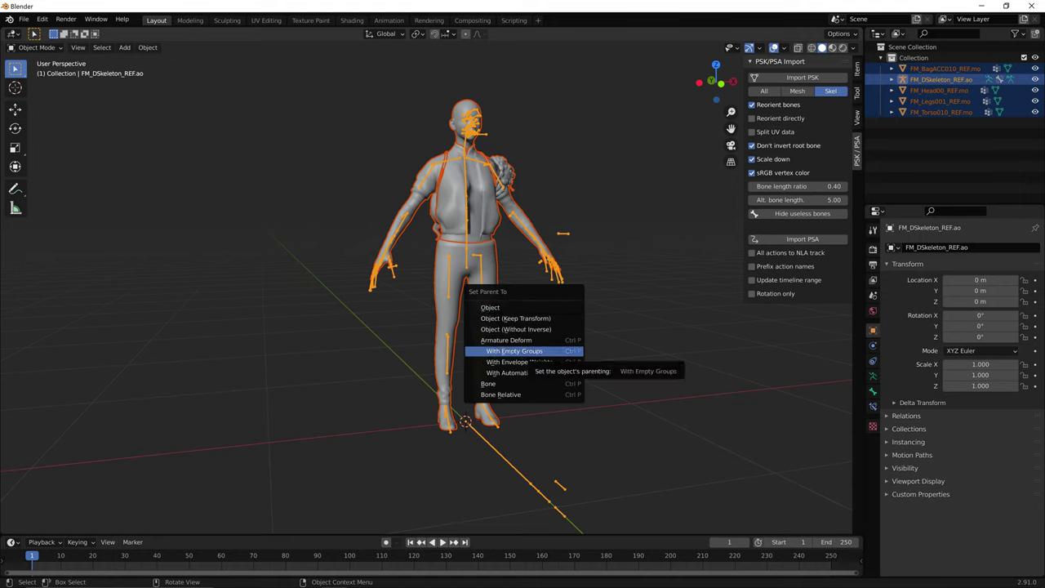
{"action": "left_click", "coordinate": [515, 351]}
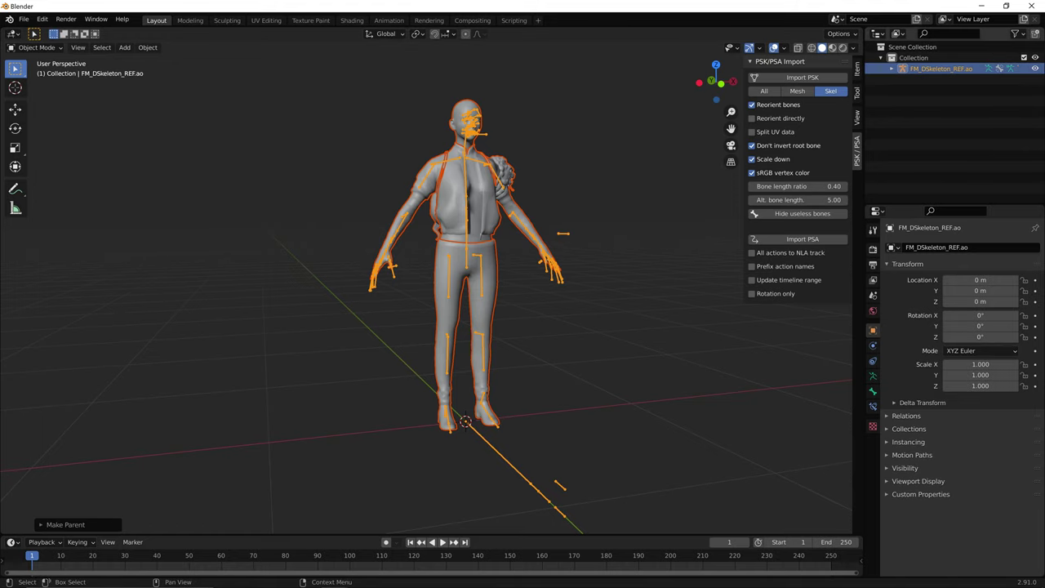
- Switch to UE Viewer and export Feng's whole Animation folder to C:\Seabrook\Feng Tutorial
{"action": "middle_click_drag", "start_coordinate": [483, 282], "coordinate": [428, 282]}
{"action": "middle_click_drag", "start_coordinate": [506, 327], "coordinate": [466, 326]}
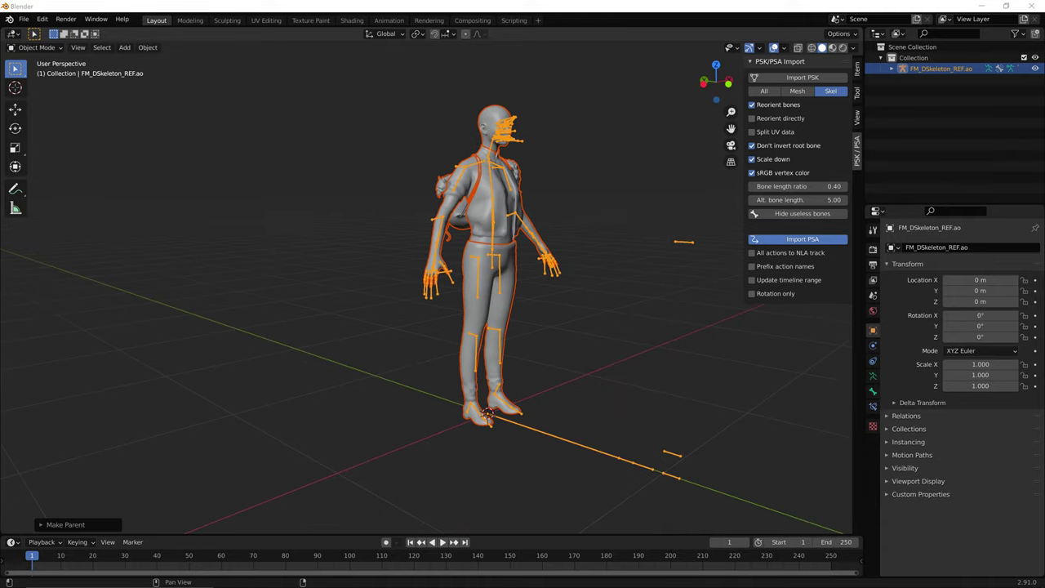
{"action": "left_click", "coordinate": [802, 239]}
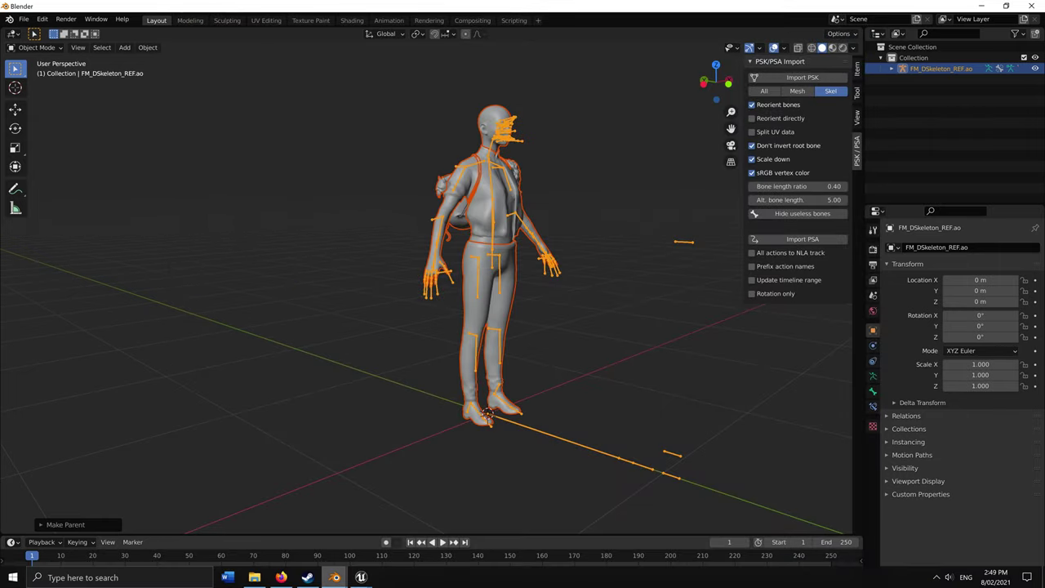
{"action": "mouse_move", "coordinate": [361, 582]}
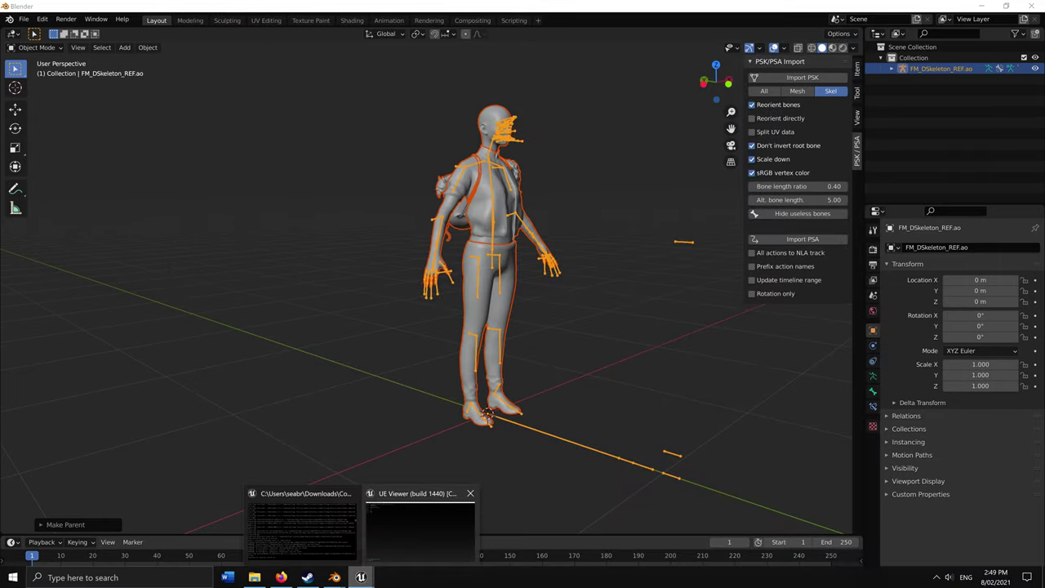
{"action": "left_click", "coordinate": [414, 530]}
{"action": "key", "text": "o"}
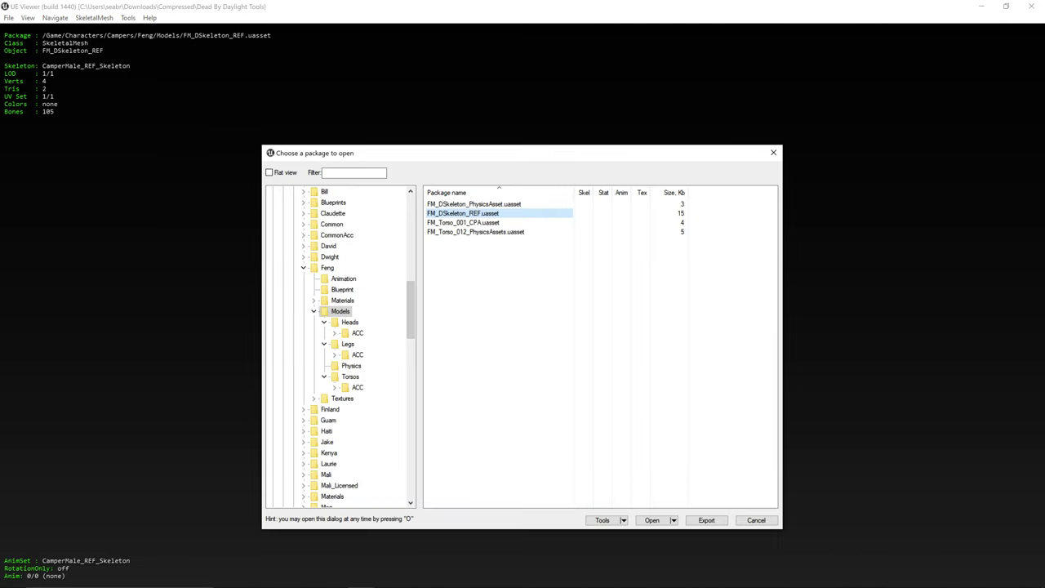
{"action": "left_click", "coordinate": [343, 279]}
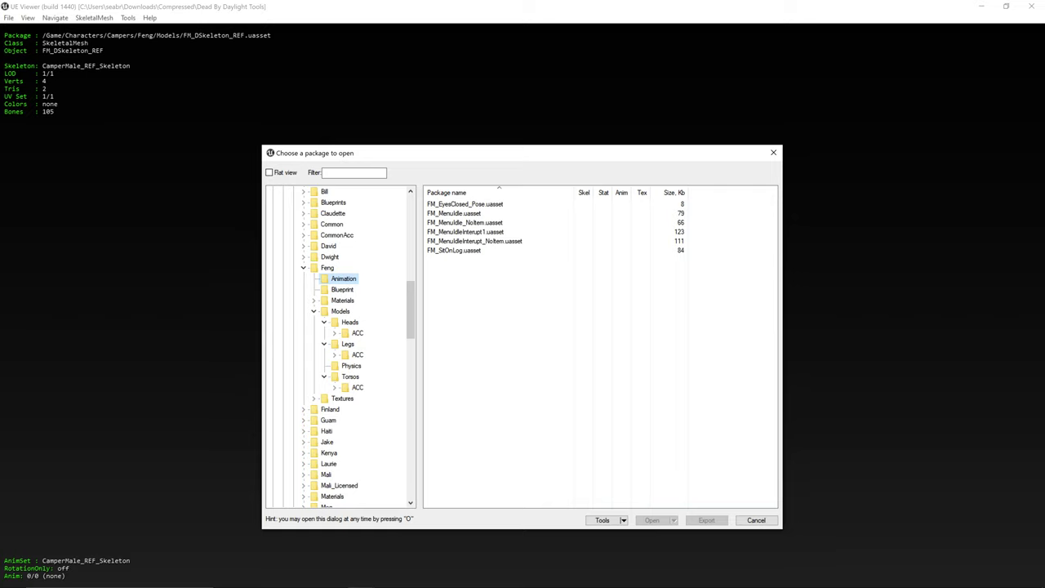
{"action": "right_click", "coordinate": [349, 279]}
{"action": "left_click", "coordinate": [384, 312]}
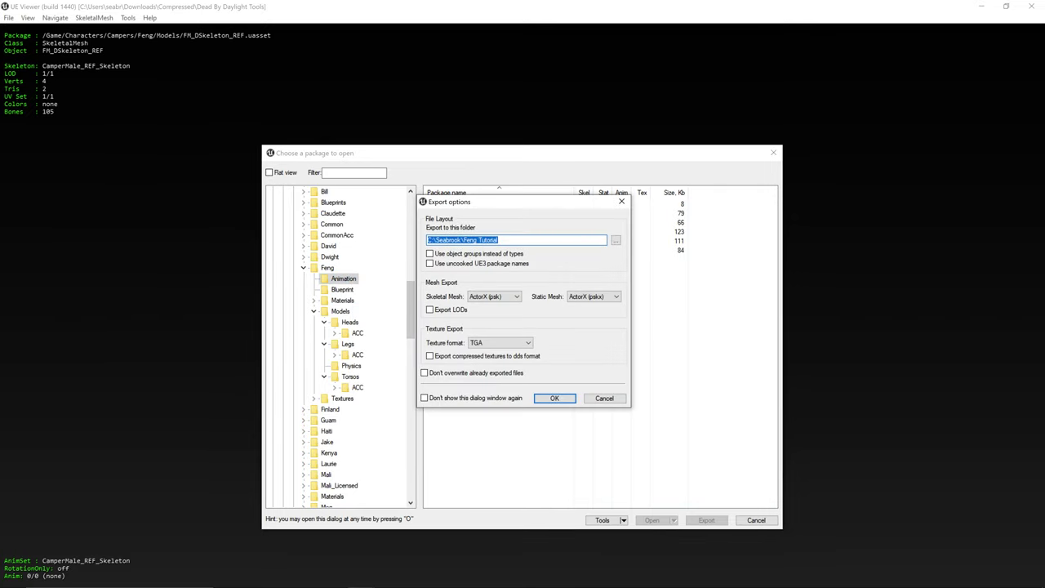
{"action": "key", "text": "Return"}
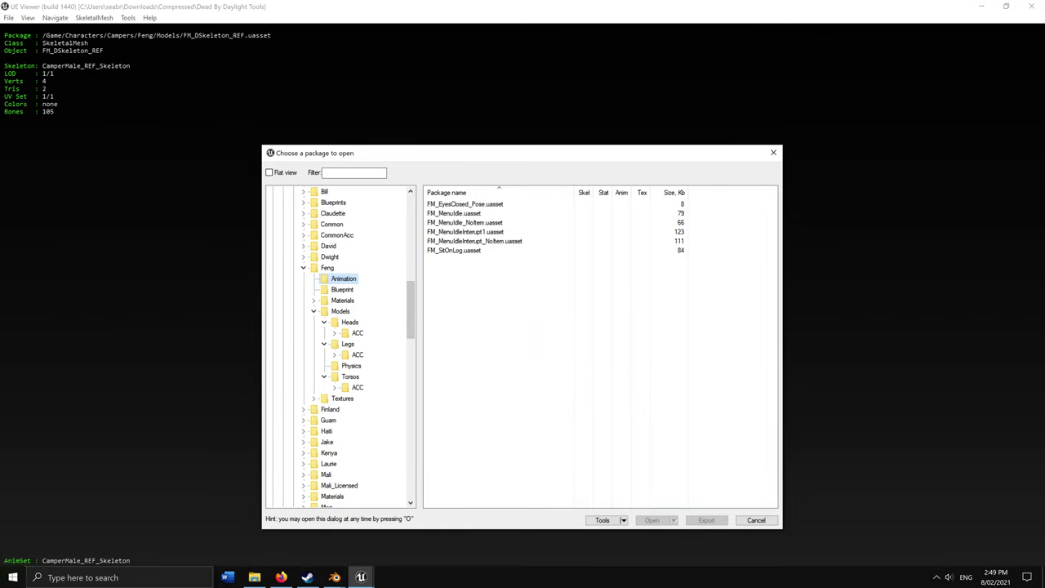
- Switch back to the Blender scene with the parented meshes and import the PSA animation FM_MenuIdle.psa from Feng's Animation folder
{"action": "mouse_move", "coordinate": [334, 577]}
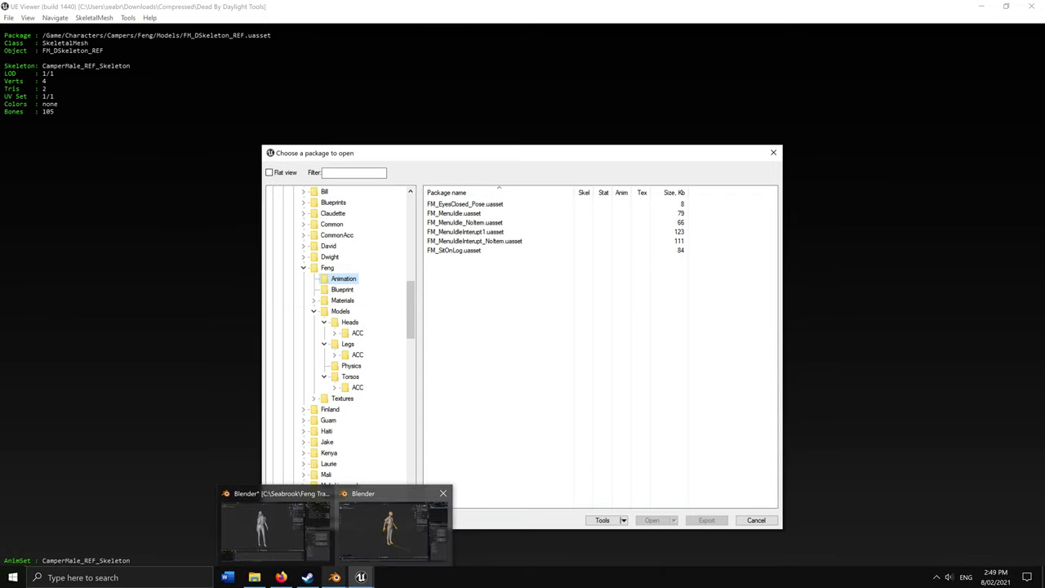
{"action": "left_click", "coordinate": [392, 527]}
{"action": "middle_click_drag", "start_coordinate": [490, 286], "coordinate": [511, 295]}
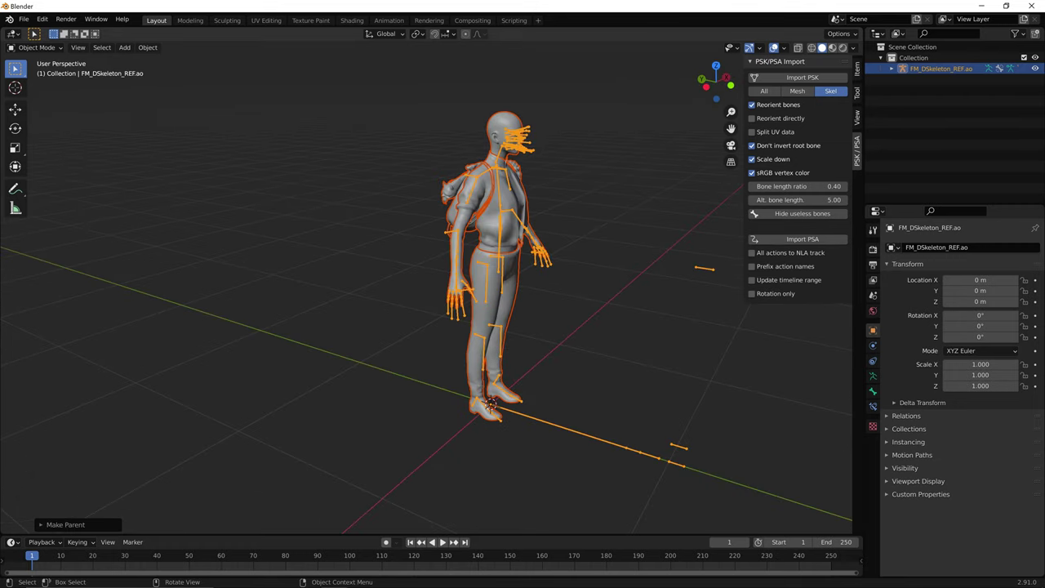
{"action": "middle_click_drag", "start_coordinate": [556, 327], "coordinate": [588, 326]}
{"action": "left_click", "coordinate": [803, 239]}
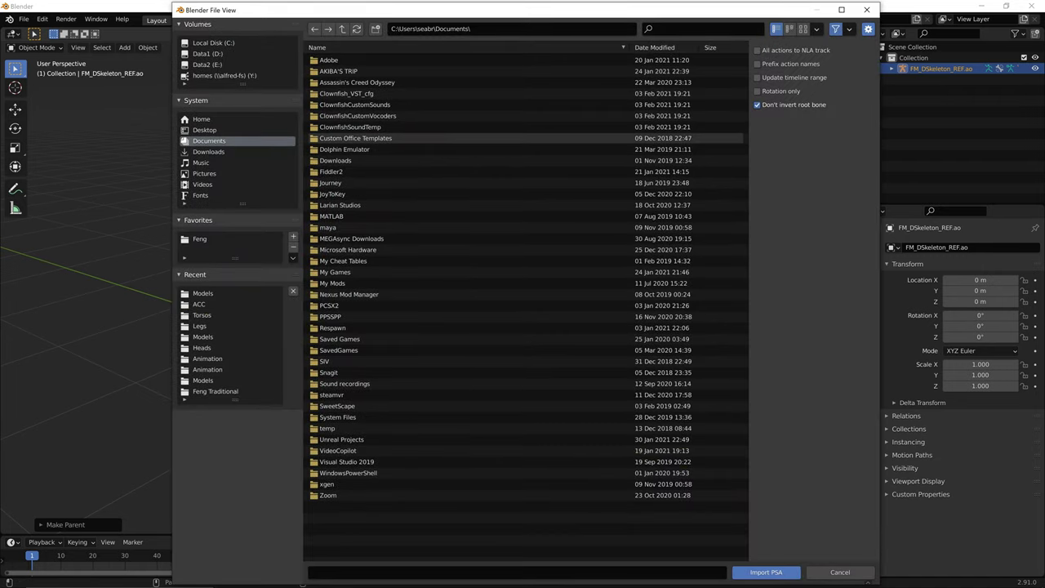
{"action": "left_click", "coordinate": [200, 239]}
{"action": "double_click", "coordinate": [331, 60]}
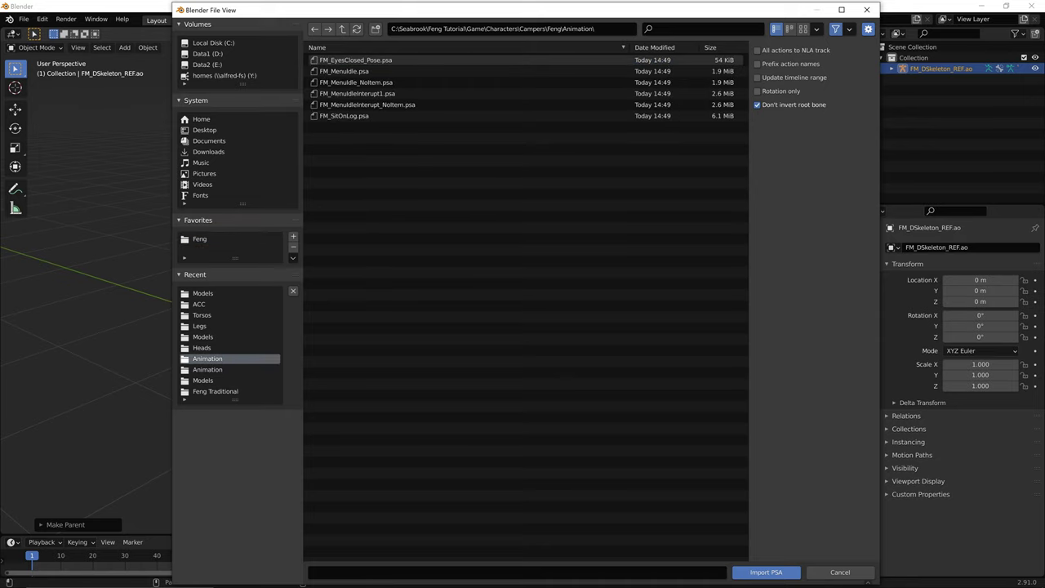
{"action": "double_click", "coordinate": [343, 71]}
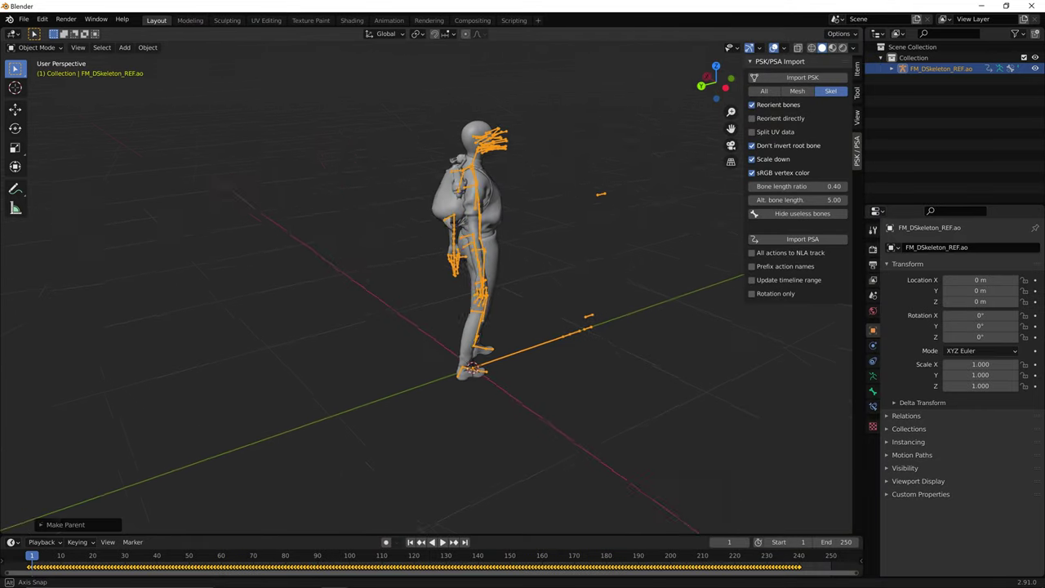
- Play the imported idle animation, examine how the body and bag meshes follow the skeleton from several angles, and stop playback
{"action": "middle_click_drag", "start_coordinate": [506, 318], "coordinate": [500, 302]}
{"action": "key", "text": "space"}
{"action": "scroll", "coordinate": [427, 285], "scroll_direction": "up", "scroll_amount": 6}
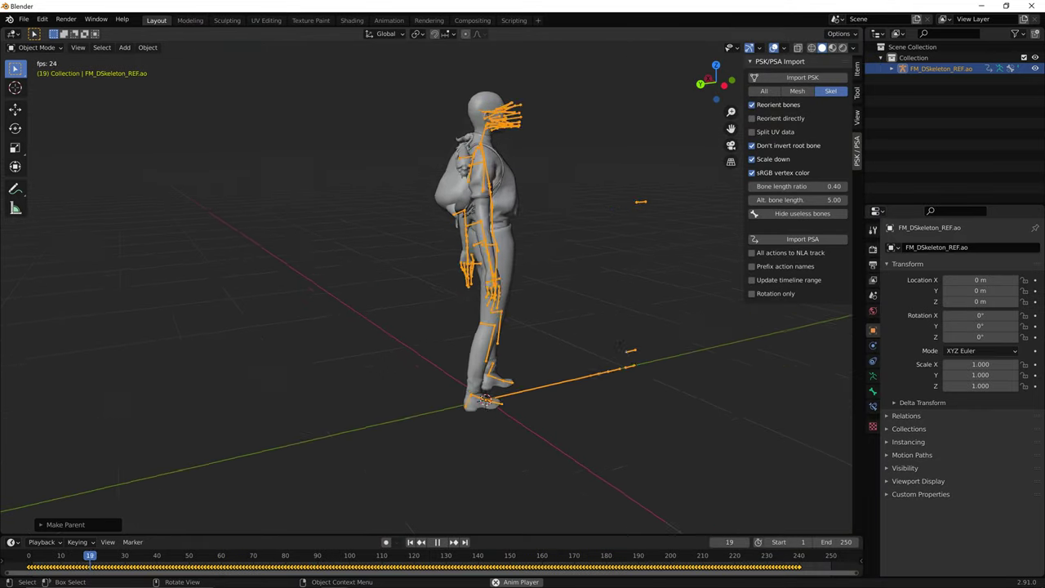
{"action": "middle_click_drag", "start_coordinate": [426, 286], "coordinate": [426, 347], "text": "ctrl"}
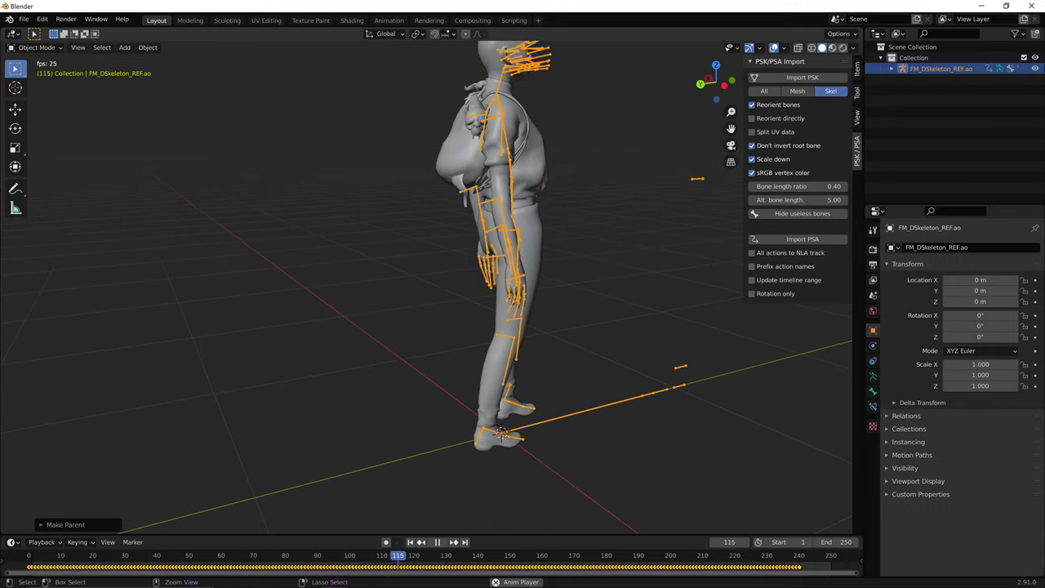
{"action": "middle_click_drag", "start_coordinate": [490, 286], "coordinate": [468, 350], "text": "shift"}
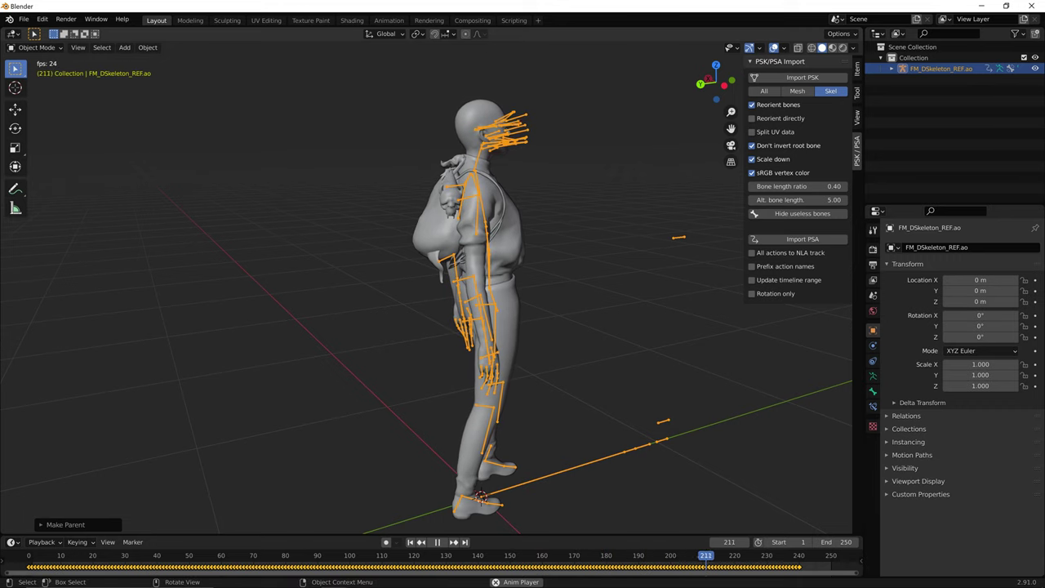
{"action": "scroll", "coordinate": [426, 286], "scroll_direction": "up", "scroll_amount": 2}
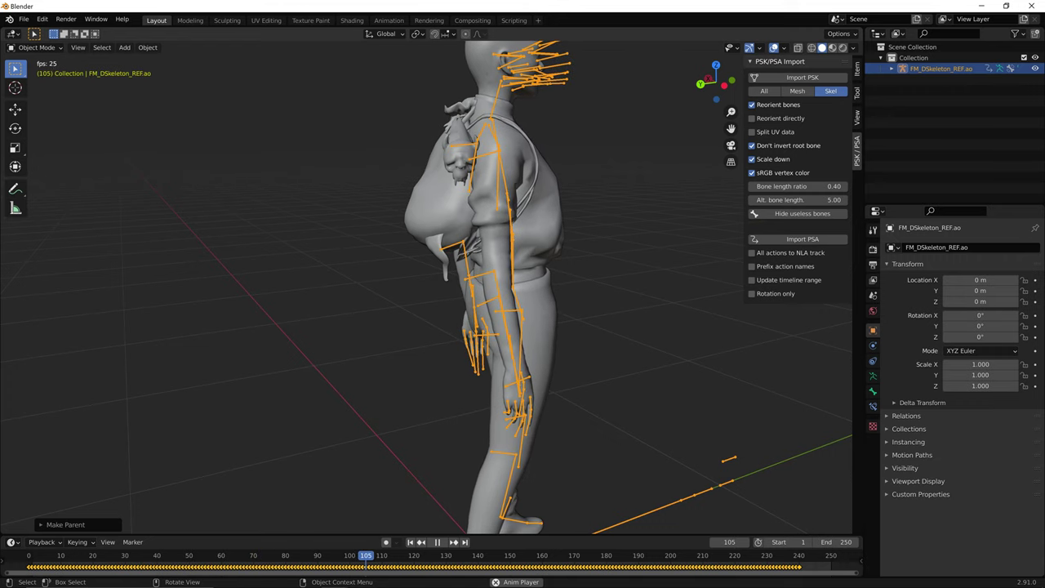
{"action": "left_click", "coordinate": [637, 269]}
{"action": "middle_click_drag", "start_coordinate": [637, 269], "coordinate": [639, 295]}
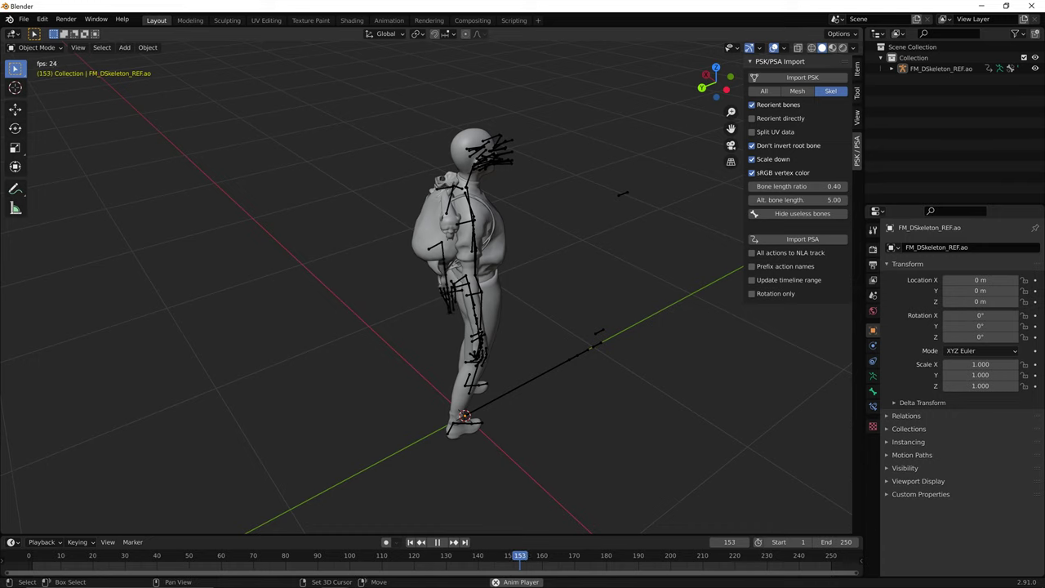
{"action": "key", "text": "space"}
{"action": "middle_click_drag", "start_coordinate": [523, 327], "coordinate": [384, 314]}
{"action": "scroll", "coordinate": [457, 314], "scroll_direction": "down", "scroll_amount": 1}
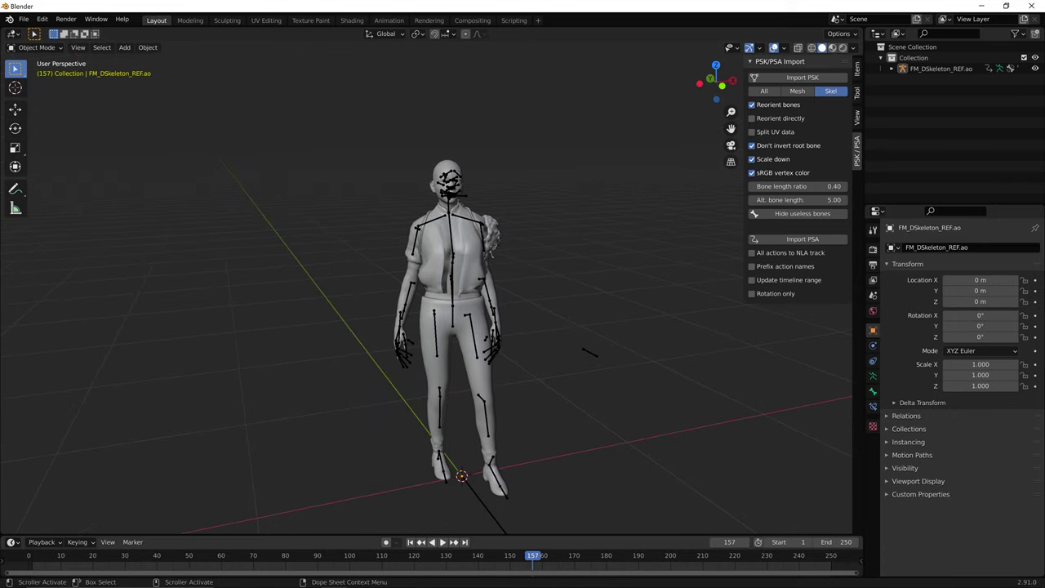
- Undo the idle animation import and set the PSK import to All so both mesh and skeleton come in
{"action": "key", "text": "ctrl+z"}
{"action": "key", "text": "ctrl+z"}
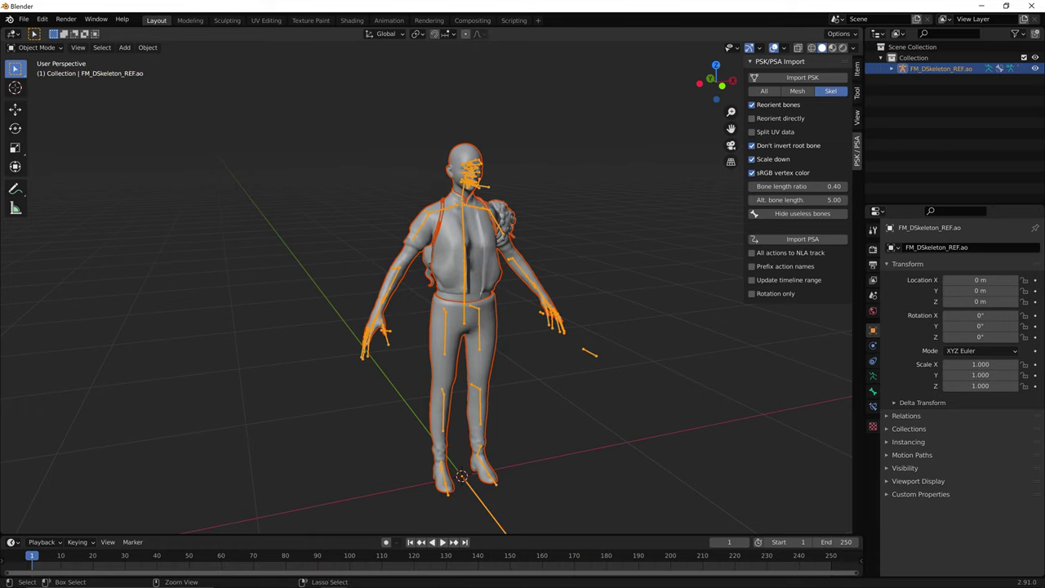
{"action": "left_click", "coordinate": [572, 286]}
{"action": "scroll", "coordinate": [523, 302], "scroll_direction": "down", "scroll_amount": 2}
{"action": "scroll", "coordinate": [490, 303], "scroll_direction": "up", "scroll_amount": 3}
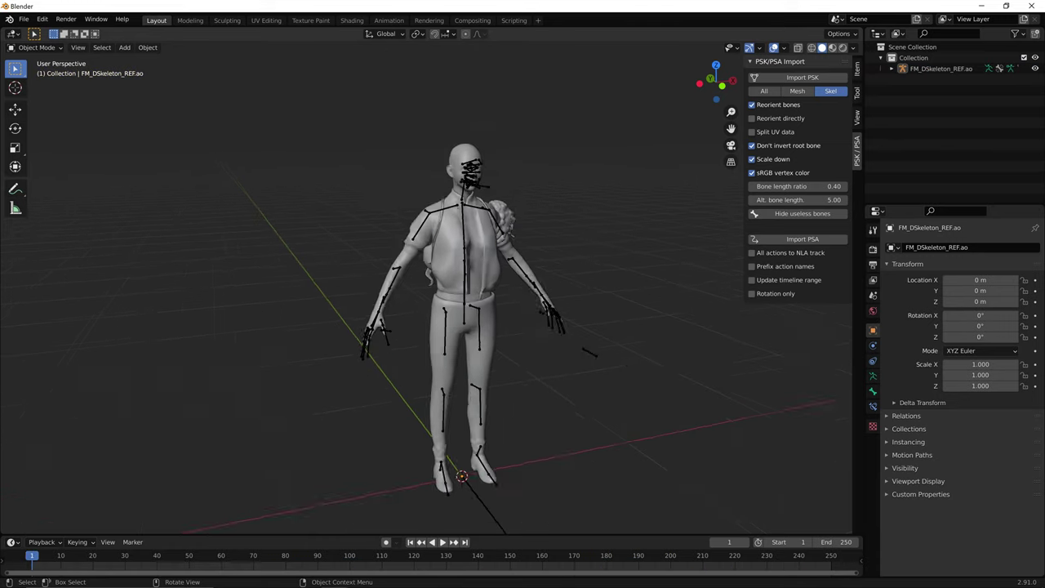
{"action": "mouse_move", "coordinate": [490, 302]}
{"action": "middle_mouse_down"}
{"action": "mouse_move", "coordinate": [459, 290]}
{"action": "mouse_move", "coordinate": [471, 301]}
{"action": "middle_mouse_up"}
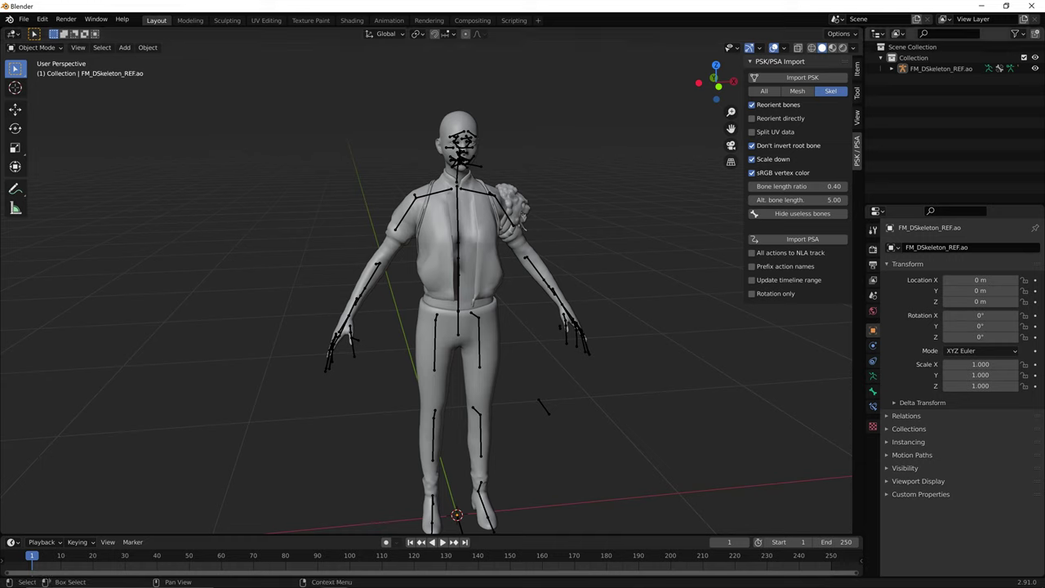
{"action": "left_click", "coordinate": [764, 91]}
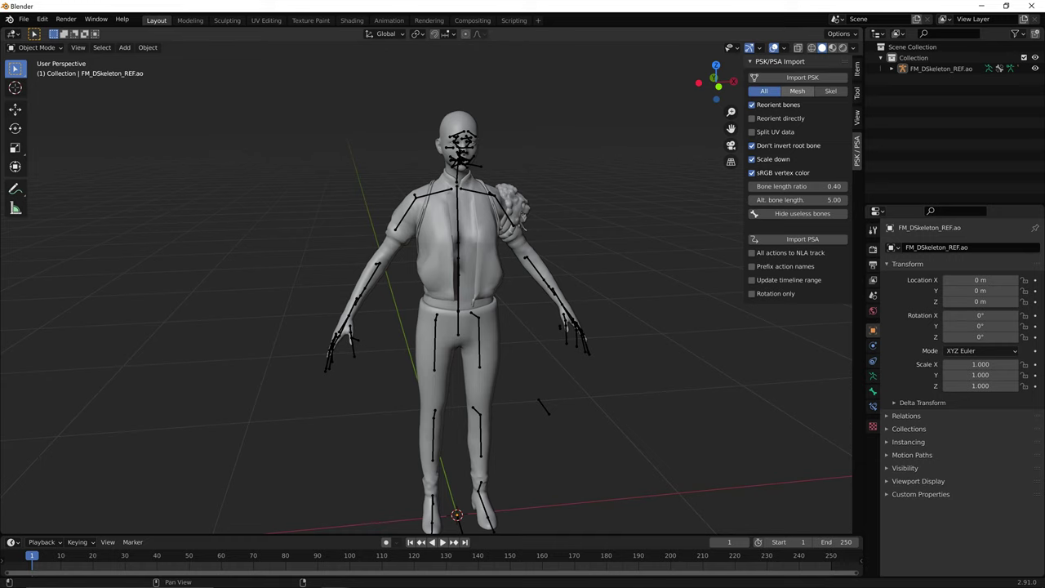
{"action": "left_click", "coordinate": [802, 77]}
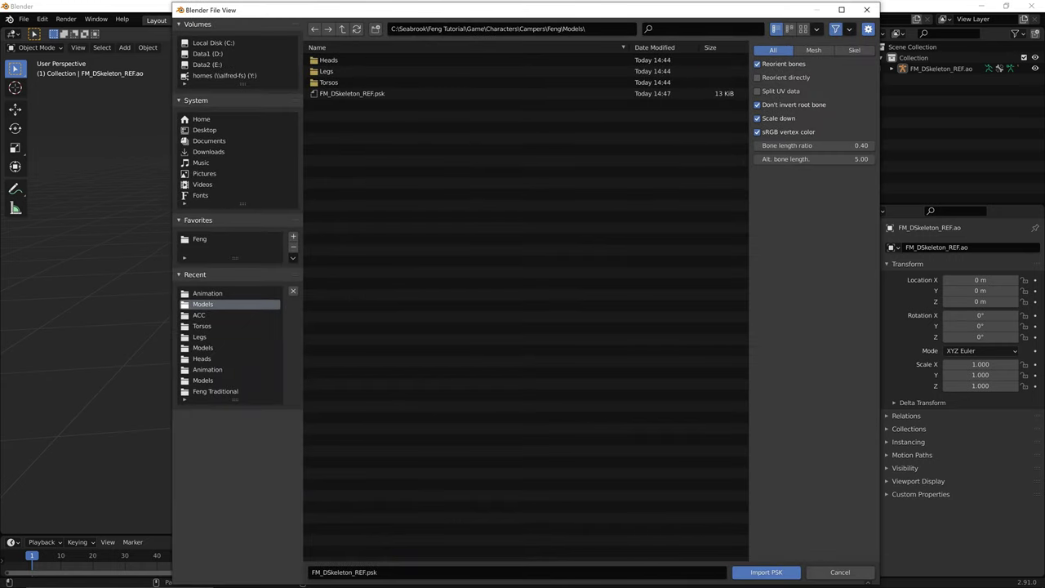
{"action": "left_click", "coordinate": [868, 10]}
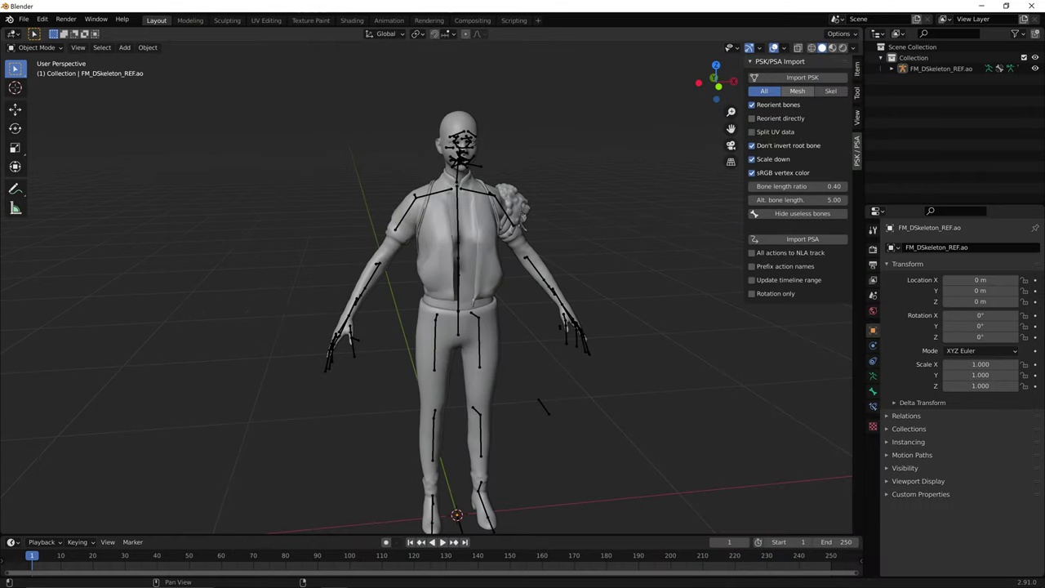
{"action": "left_click", "coordinate": [802, 77]}
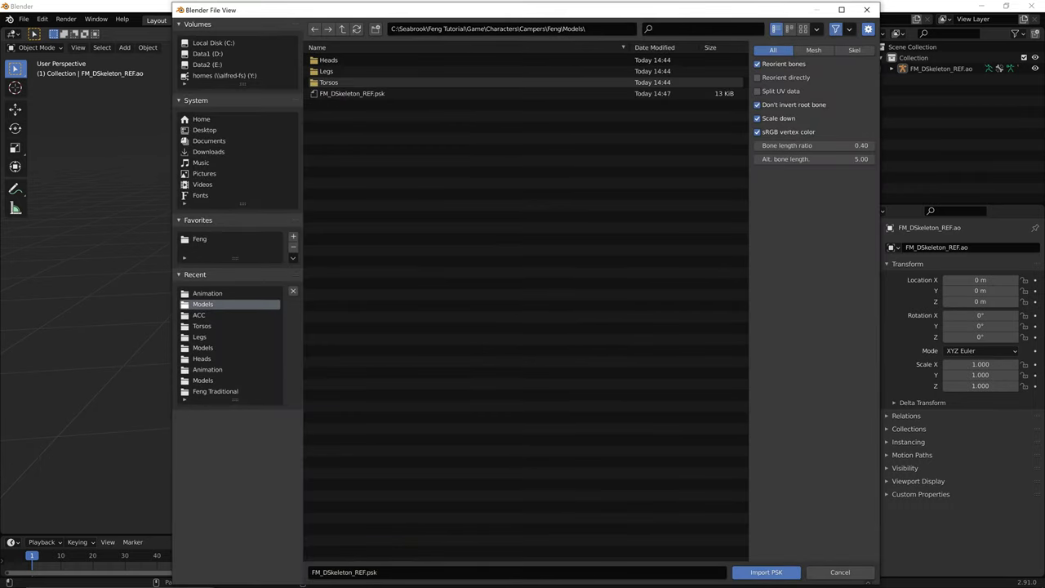
{"action": "double_click", "coordinate": [329, 61]}
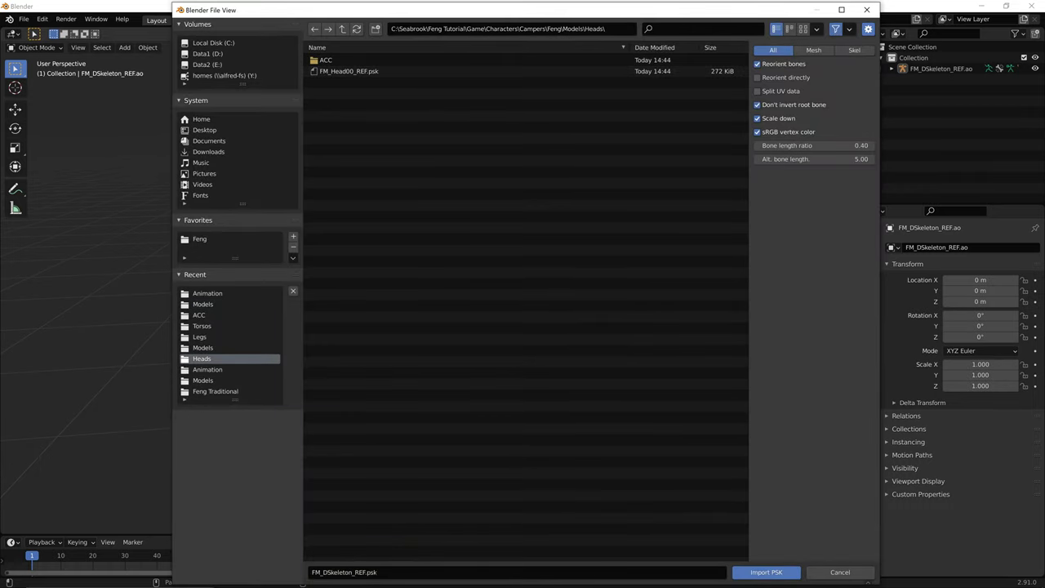
{"action": "double_click", "coordinate": [348, 71]}
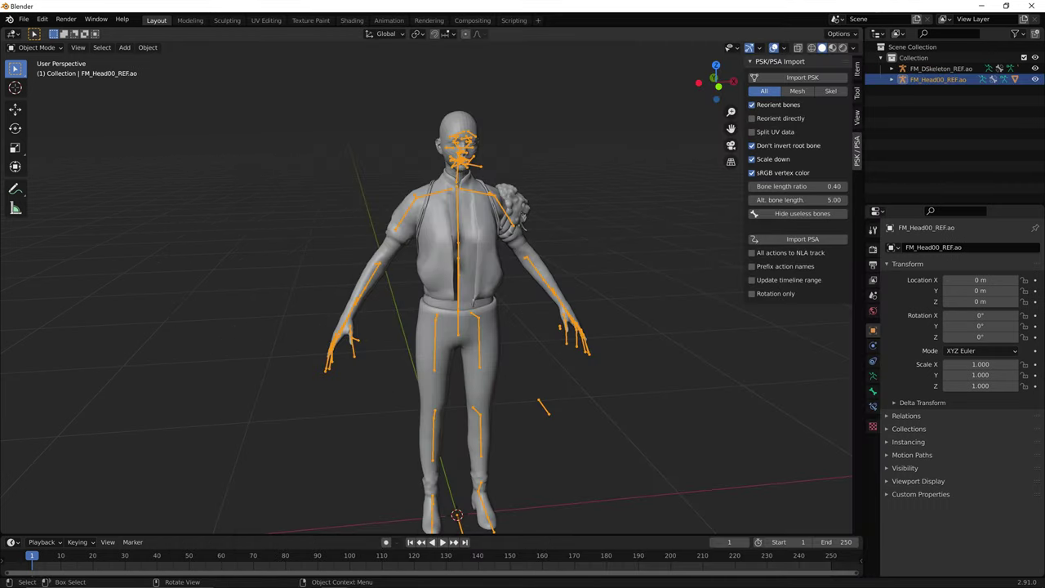
{"action": "key", "text": "ctrl+z"}
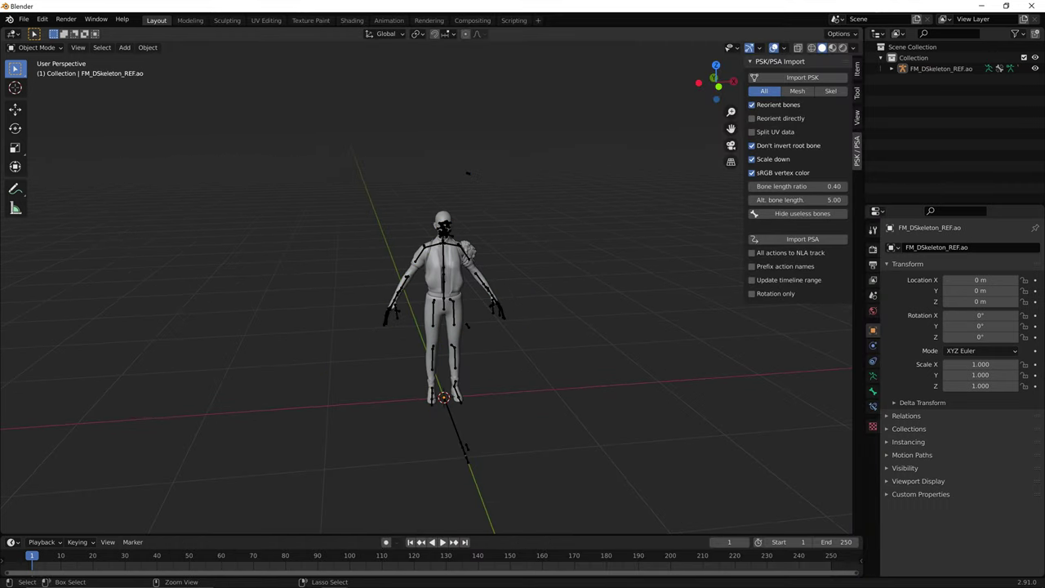
- Import the hair model FM_Hair_ACC002_REF.psk with its armature from Feng's Heads\ACC\Top\Models folder
{"action": "left_click", "coordinate": [801, 78]}
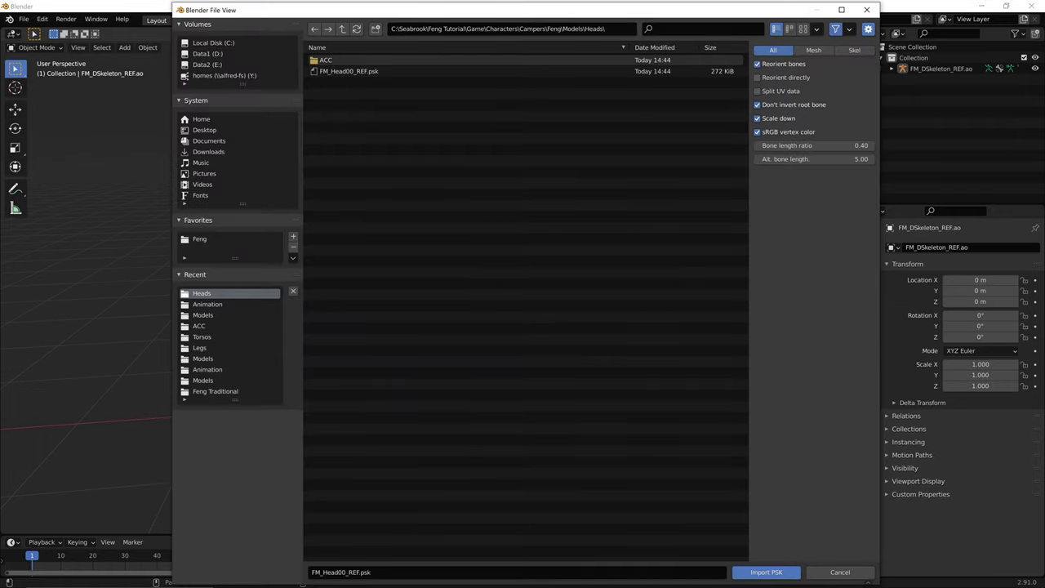
{"action": "double_click", "coordinate": [327, 61]}
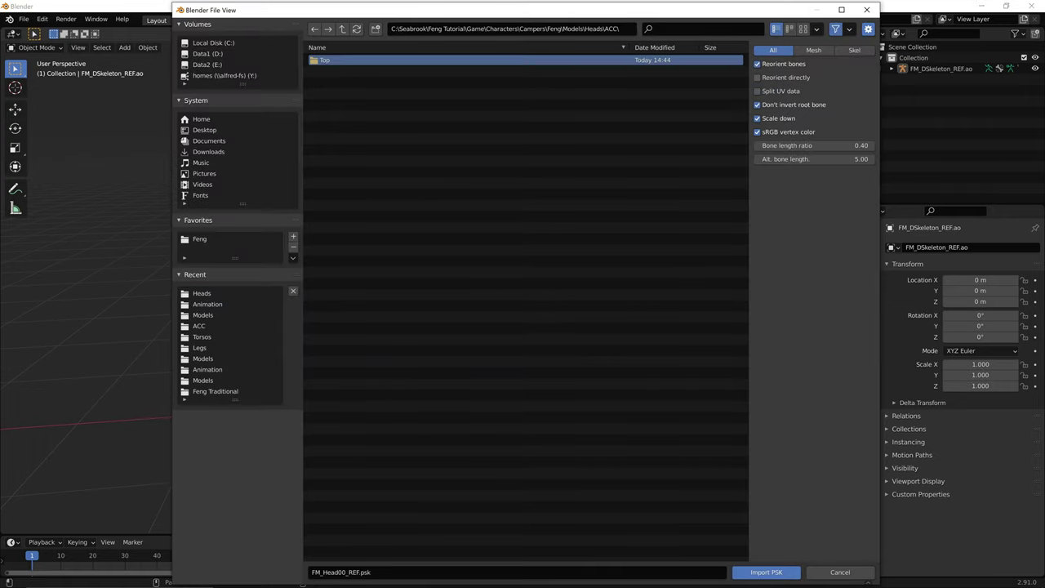
{"action": "double_click", "coordinate": [325, 59]}
{"action": "left_click_drag", "start_coordinate": [340, 9], "coordinate": [631, 79]}
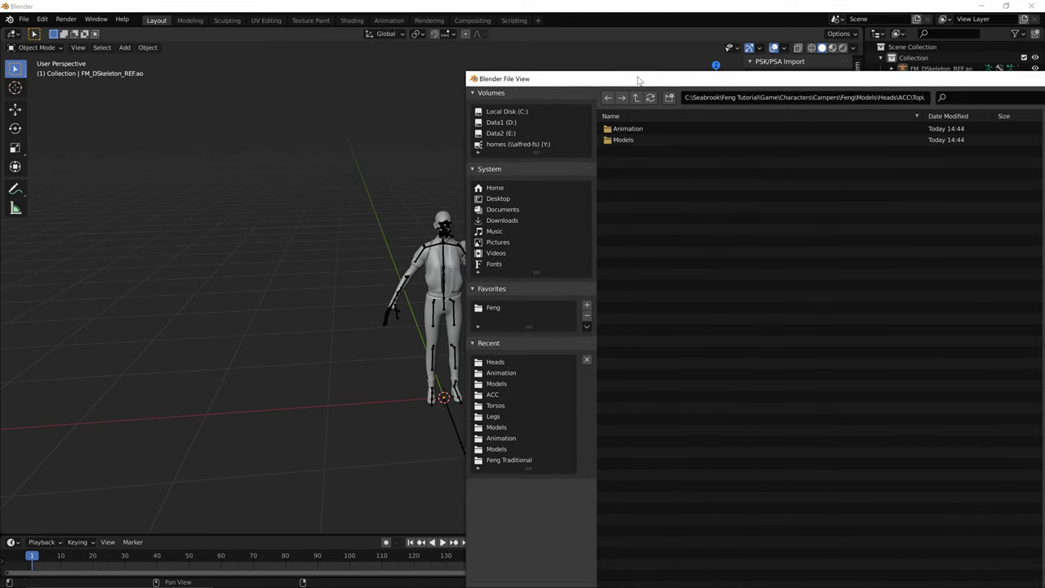
{"action": "left_click", "coordinate": [495, 427]}
{"action": "double_click", "coordinate": [650, 129]}
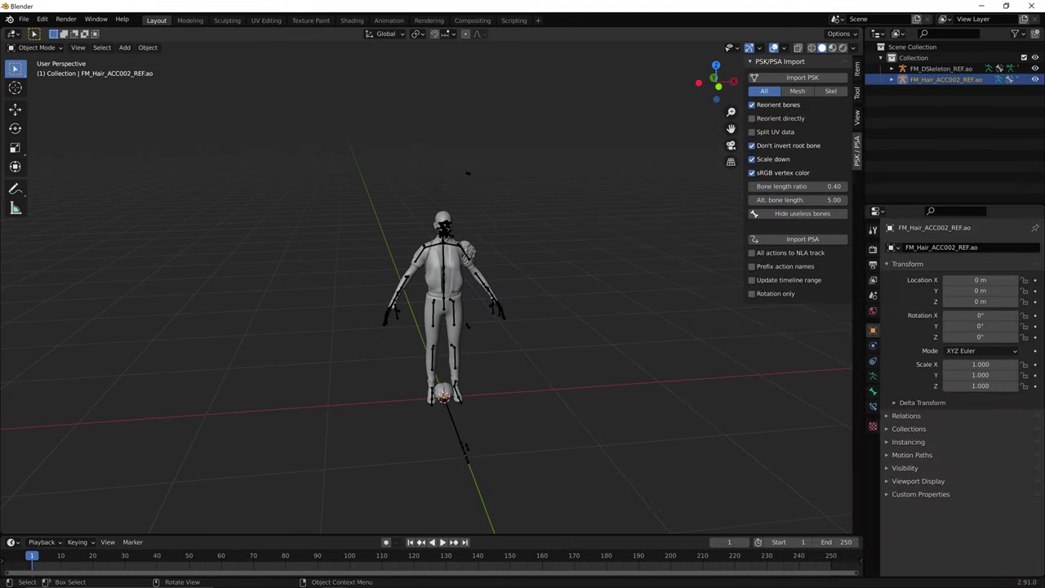
{"action": "middle_click_drag", "start_coordinate": [605, 220], "coordinate": [634, 210]}
{"action": "scroll", "coordinate": [631, 145], "scroll_direction": "up", "scroll_amount": 4}
{"action": "middle_click_drag", "start_coordinate": [620, 304], "coordinate": [596, 305]}
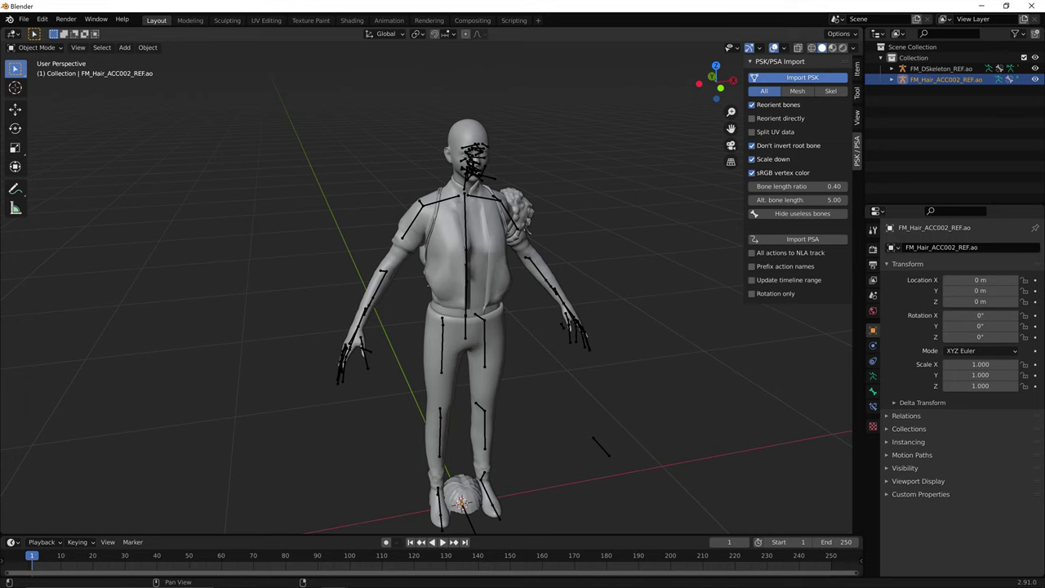
- Import the pigtail model FM_PigTail_Acc002_REF.psk with its armature from the same folder as the hair
{"action": "left_click", "coordinate": [798, 78]}
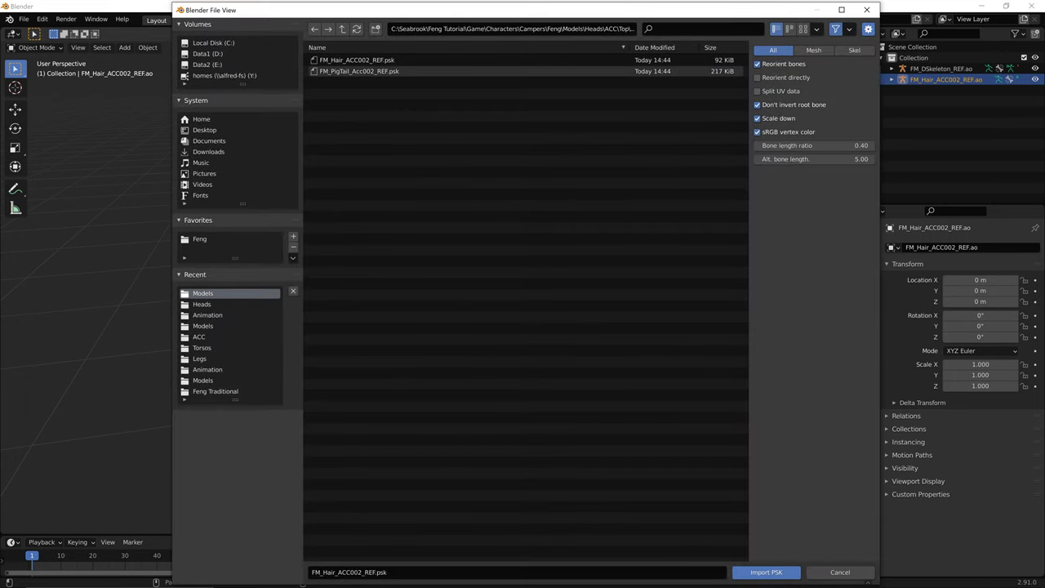
{"action": "double_click", "coordinate": [359, 72]}
{"action": "middle_click_drag", "start_coordinate": [523, 310], "coordinate": [453, 315]}
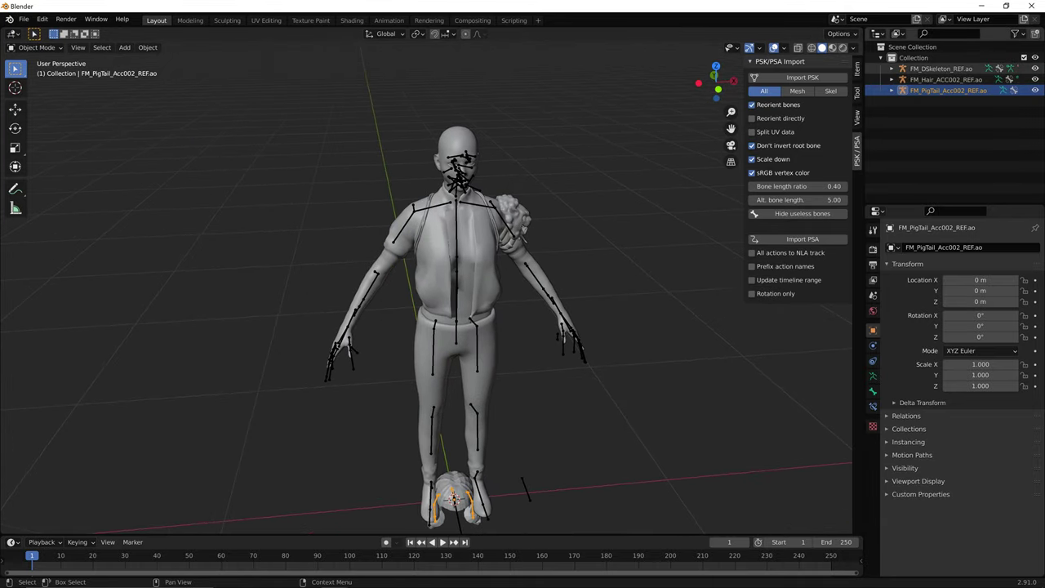
- Examine the FM_DSkeleton_REF hierarchy and skeleton, and compare them with the separate hair mesh and armature at the character's feet
{"action": "left_click", "coordinate": [892, 69]}
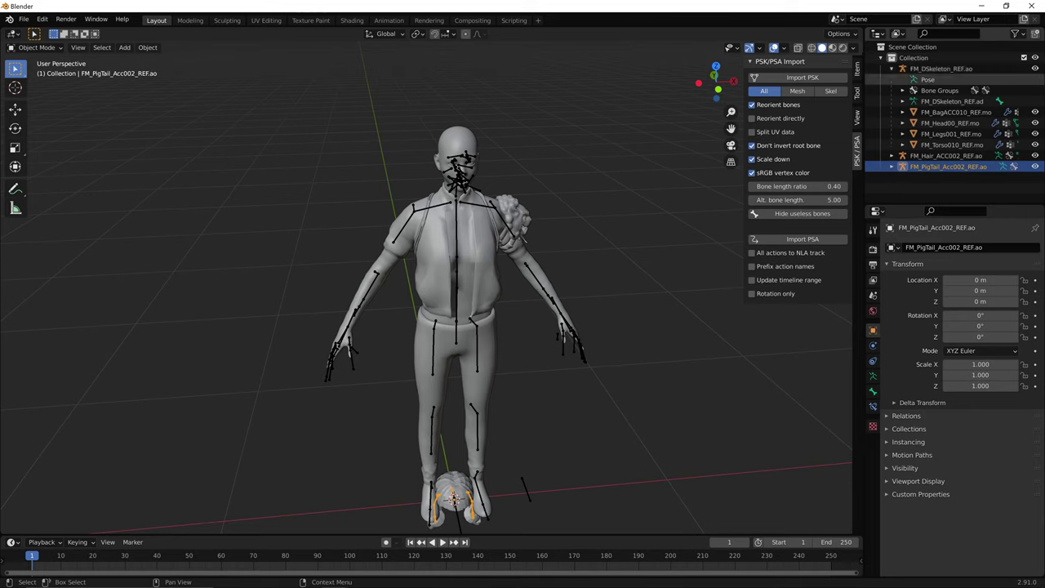
{"action": "left_click", "coordinate": [941, 69]}
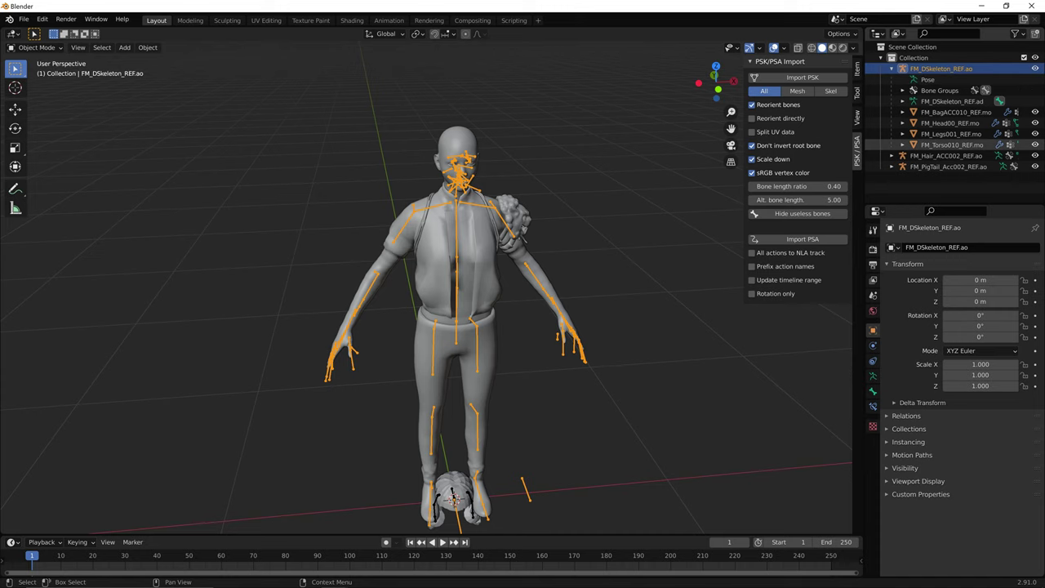
{"action": "scroll", "coordinate": [441, 327], "scroll_direction": "down", "scroll_amount": 2}
{"action": "middle_click_drag", "start_coordinate": [449, 464], "coordinate": [473, 470]}
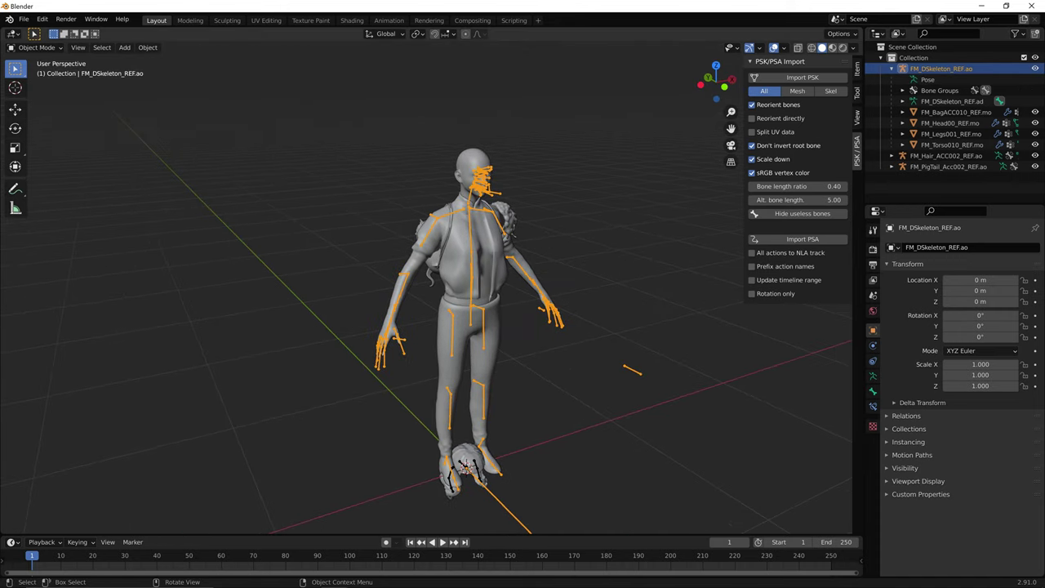
{"action": "left_click", "coordinate": [467, 465]}
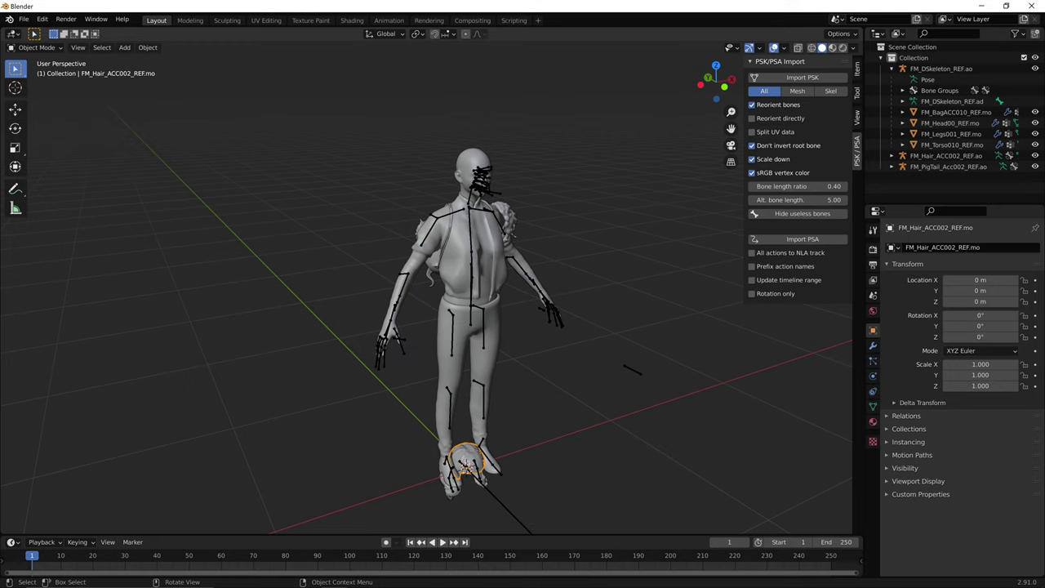
{"action": "left_click", "coordinate": [467, 466]}
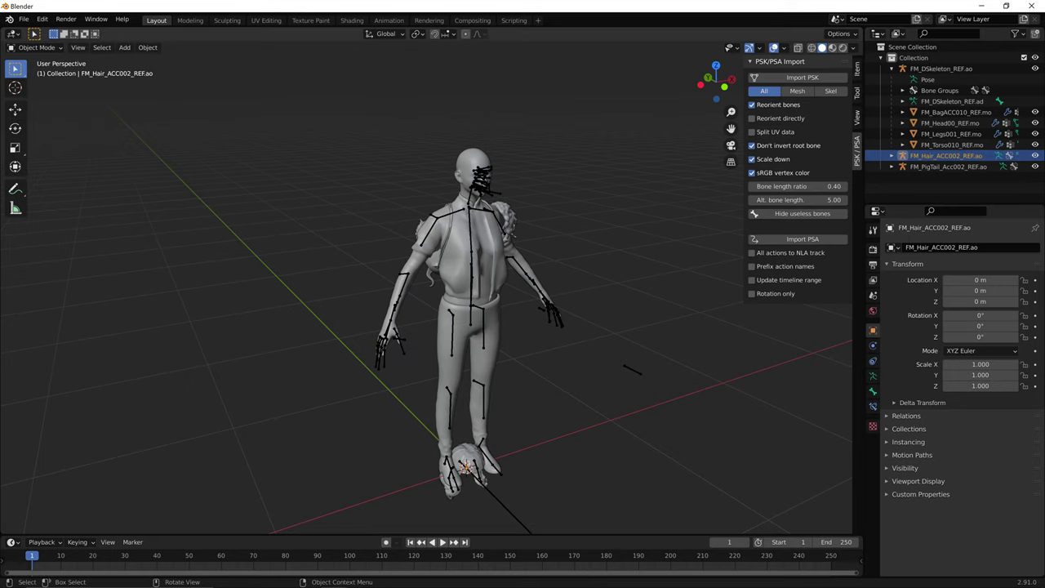
{"action": "middle_click_drag", "start_coordinate": [467, 466], "coordinate": [445, 469]}
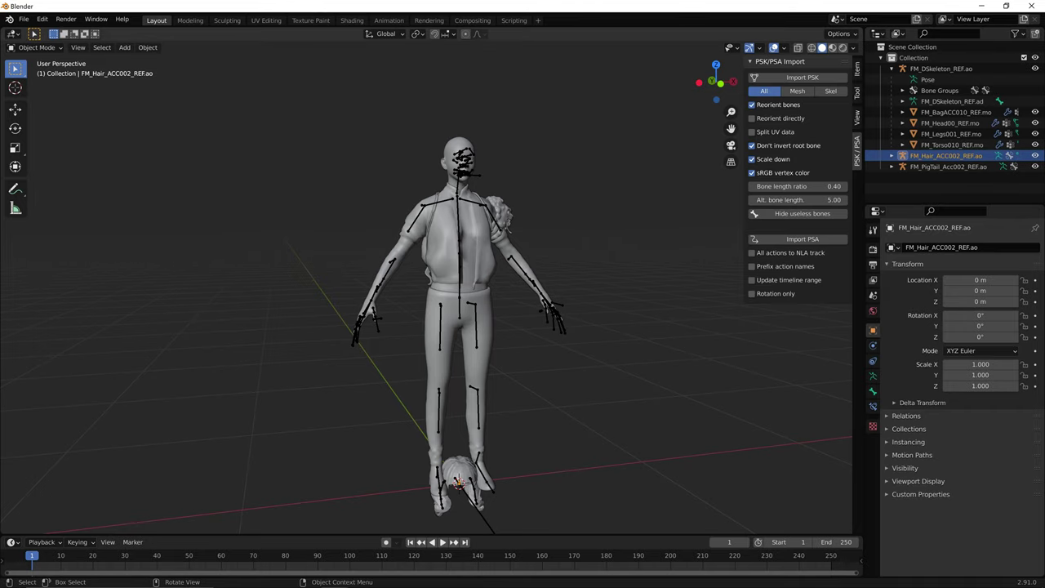
{"action": "scroll", "coordinate": [459, 311], "scroll_direction": "down", "scroll_amount": 3}
{"action": "scroll", "coordinate": [459, 311], "scroll_direction": "up", "scroll_amount": 4}
{"action": "left_click", "coordinate": [892, 156]}
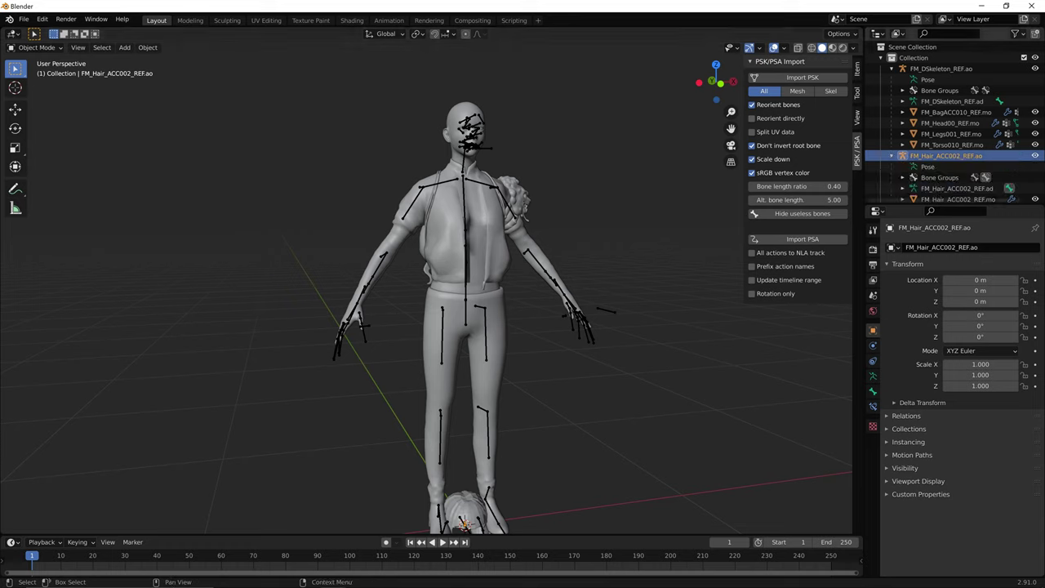
{"action": "left_click", "coordinate": [892, 156]}
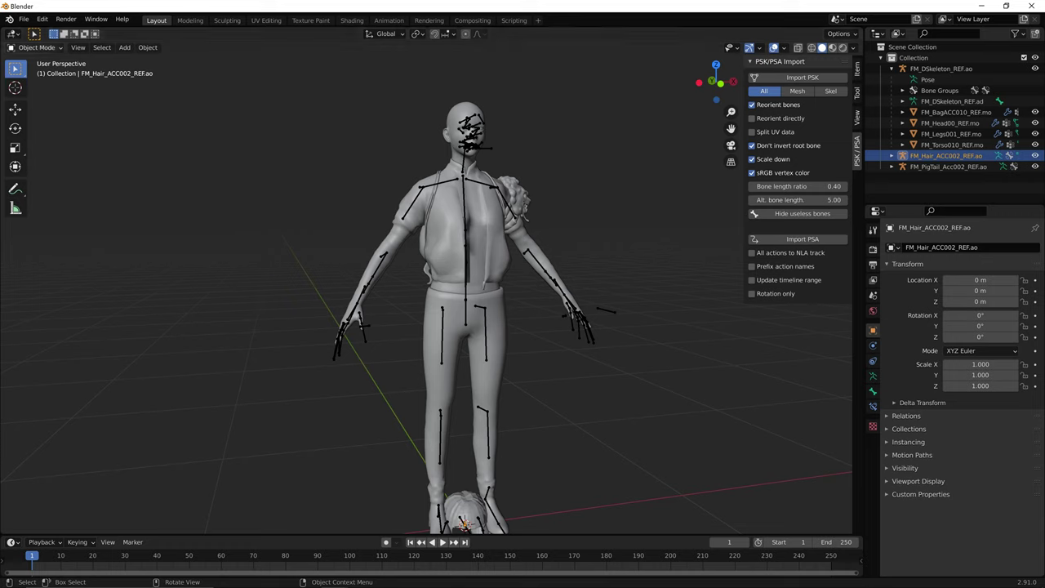
- Show the FM_Hair_ACC002_REF armature in Edit Mode and examine its bone inside the hair up close
{"action": "left_click", "coordinate": [36, 46]}
{"action": "left_click", "coordinate": [33, 71]}
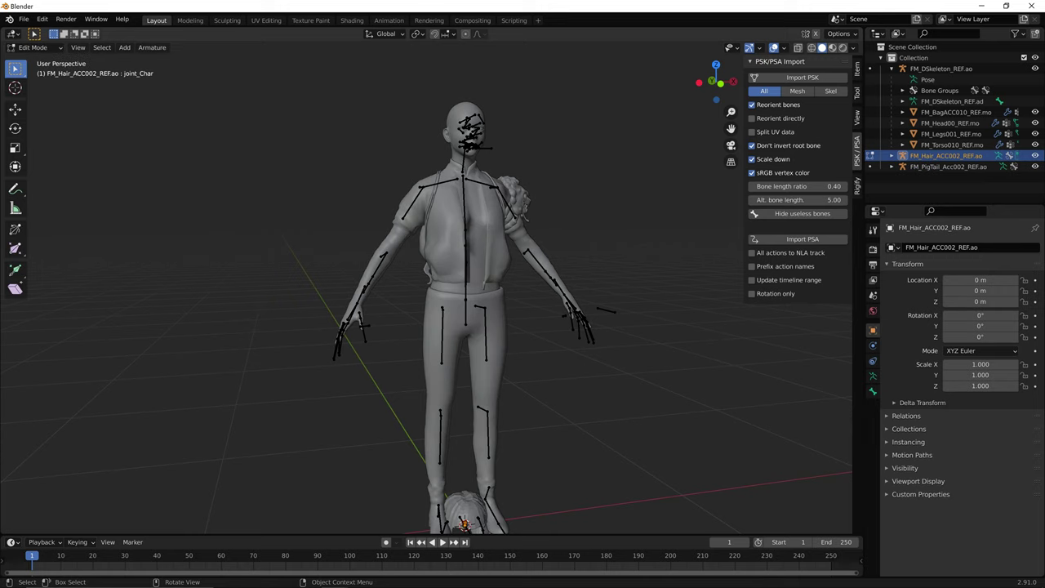
{"action": "scroll", "coordinate": [459, 310], "scroll_direction": "down", "scroll_amount": 4}
{"action": "scroll", "coordinate": [459, 310], "scroll_direction": "up", "scroll_amount": 5}
{"action": "middle_click_drag", "start_coordinate": [466, 351], "coordinate": [445, 90], "text": "shift"}
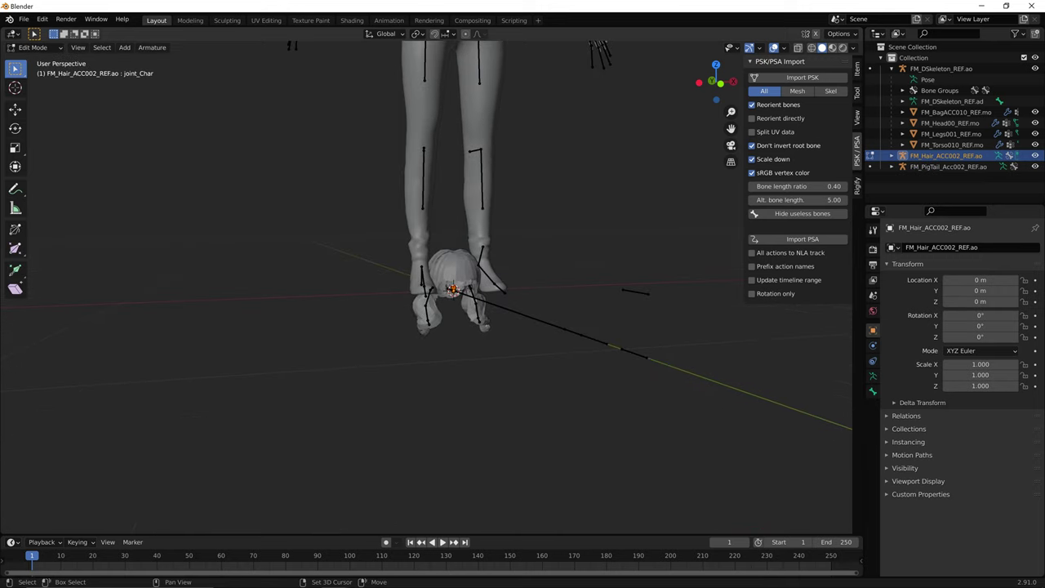
{"action": "scroll", "coordinate": [457, 315], "scroll_direction": "up", "scroll_amount": 10}
{"action": "middle_click_drag", "start_coordinate": [457, 314], "coordinate": [433, 314]}
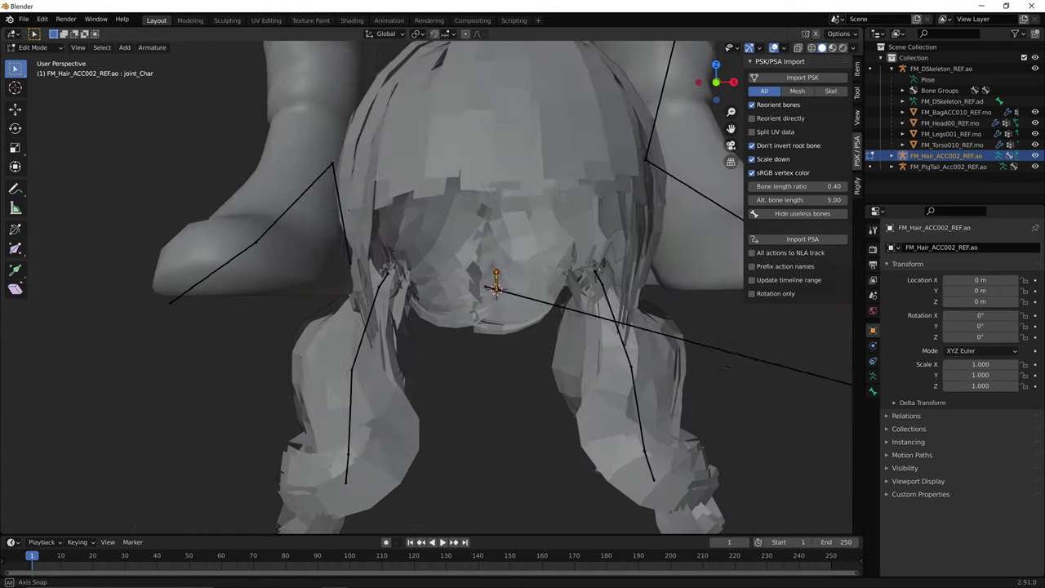
{"action": "middle_click_drag", "start_coordinate": [490, 270], "coordinate": [453, 245]}
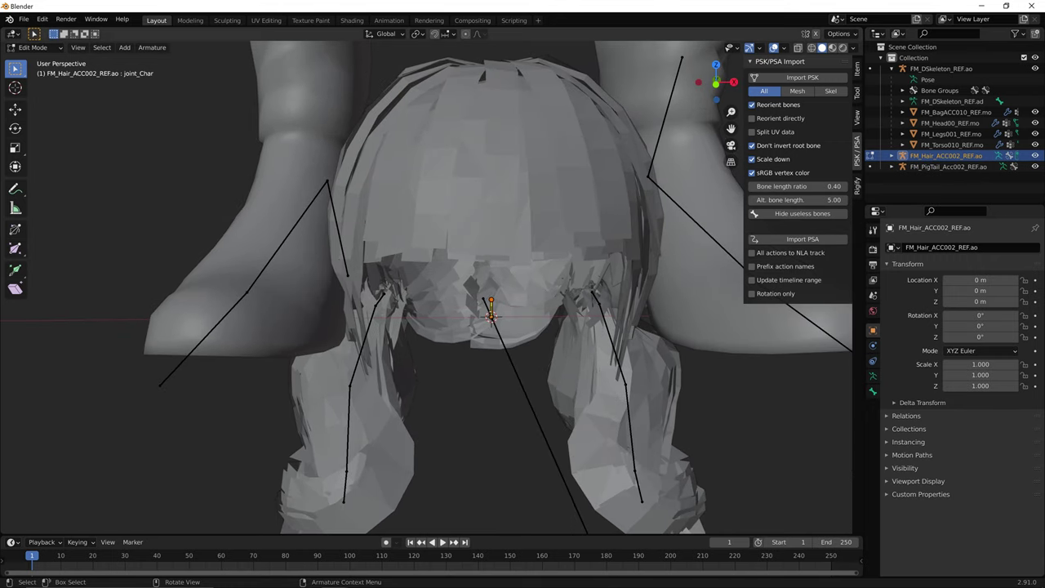
- Leave Edit Mode and show the FM_Hair_ACC002_REF mesh in Weight Paint mode to view its bone weights
{"action": "left_click", "coordinate": [892, 156]}
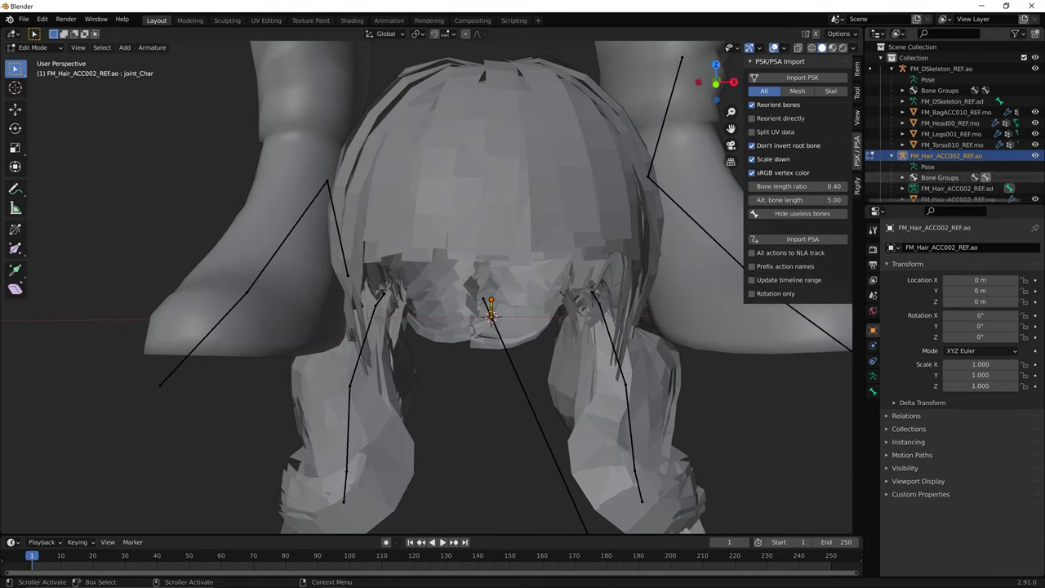
{"action": "left_click", "coordinate": [947, 199]}
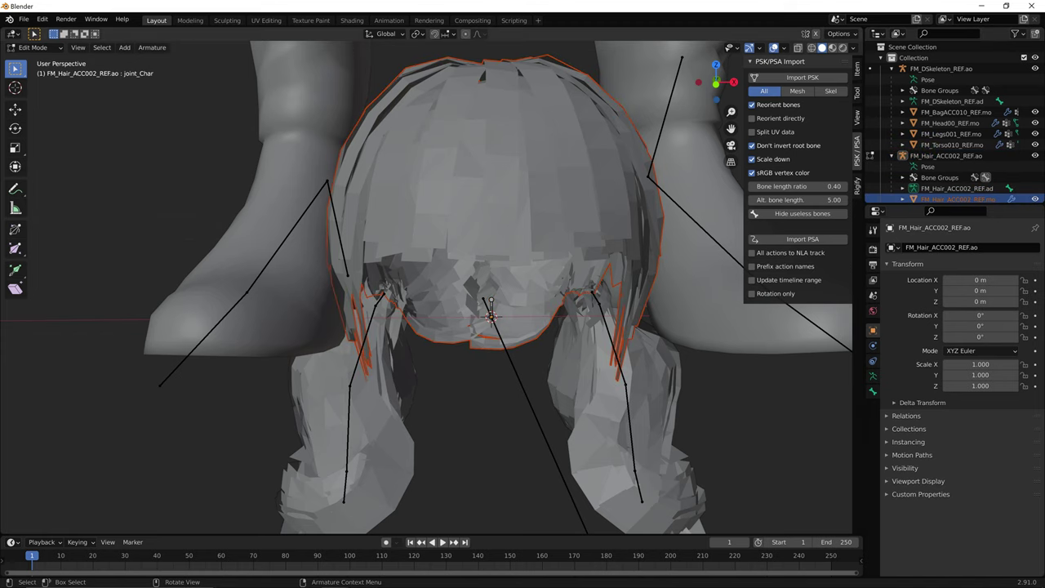
{"action": "left_click", "coordinate": [33, 47]}
{"action": "left_click", "coordinate": [38, 60]}
{"action": "left_click", "coordinate": [36, 47]}
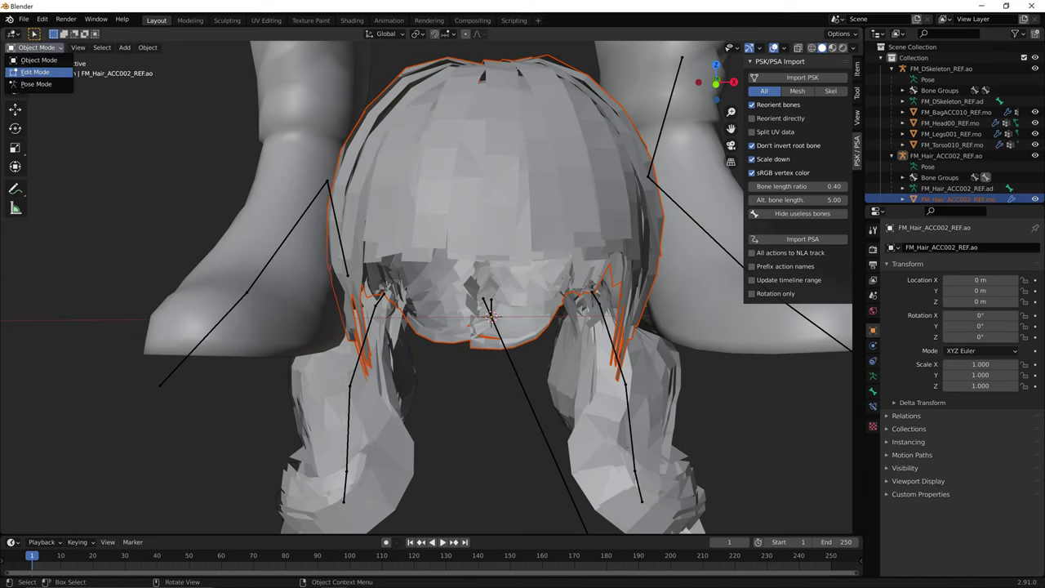
{"action": "left_click", "coordinate": [39, 60]}
{"action": "scroll", "coordinate": [954, 180], "scroll_direction": "down", "scroll_amount": 1}
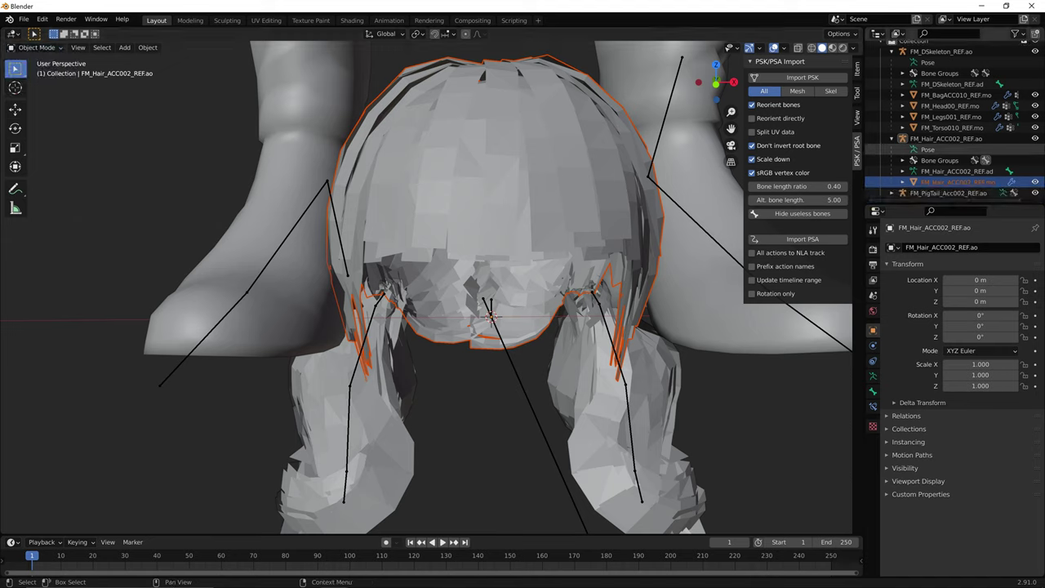
{"action": "left_click", "coordinate": [957, 182]}
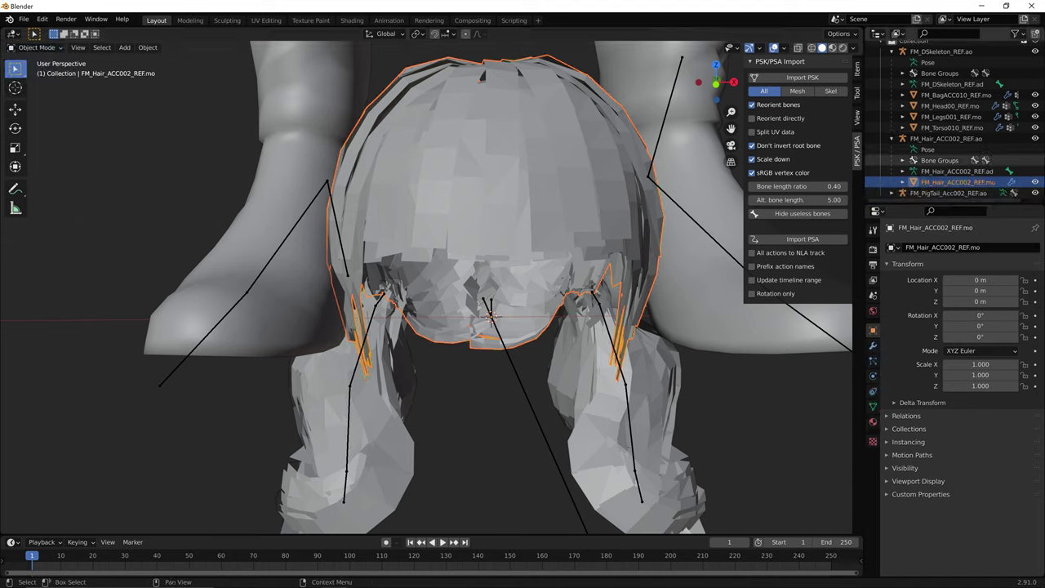
{"action": "left_click", "coordinate": [36, 47]}
{"action": "left_click", "coordinate": [39, 108]}
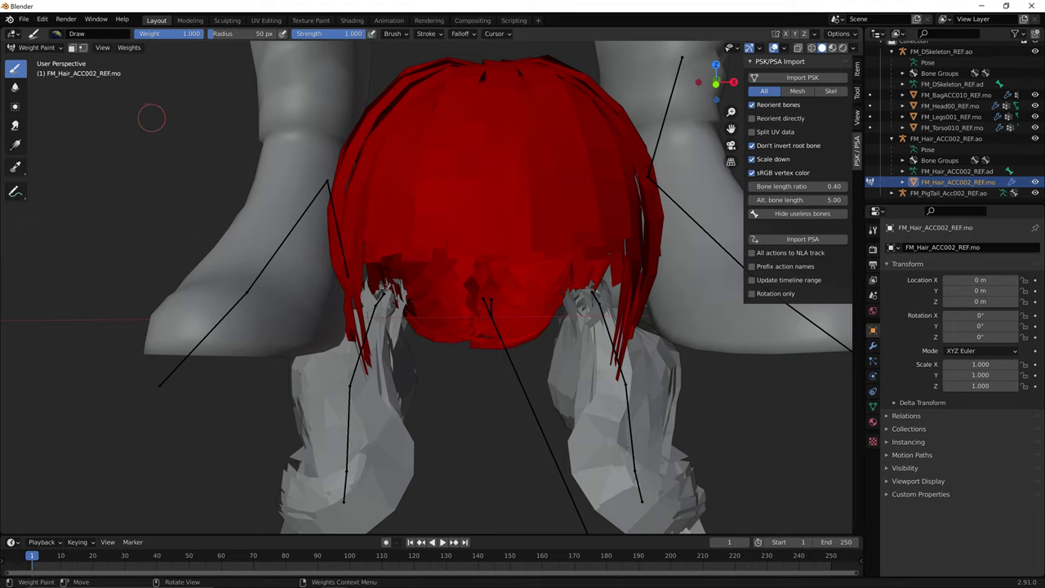
- Return the hair mesh to Object Mode and select the FM_PigTail_Acc002_REF armature
{"action": "left_click", "coordinate": [37, 47]}
{"action": "left_click", "coordinate": [37, 51]}
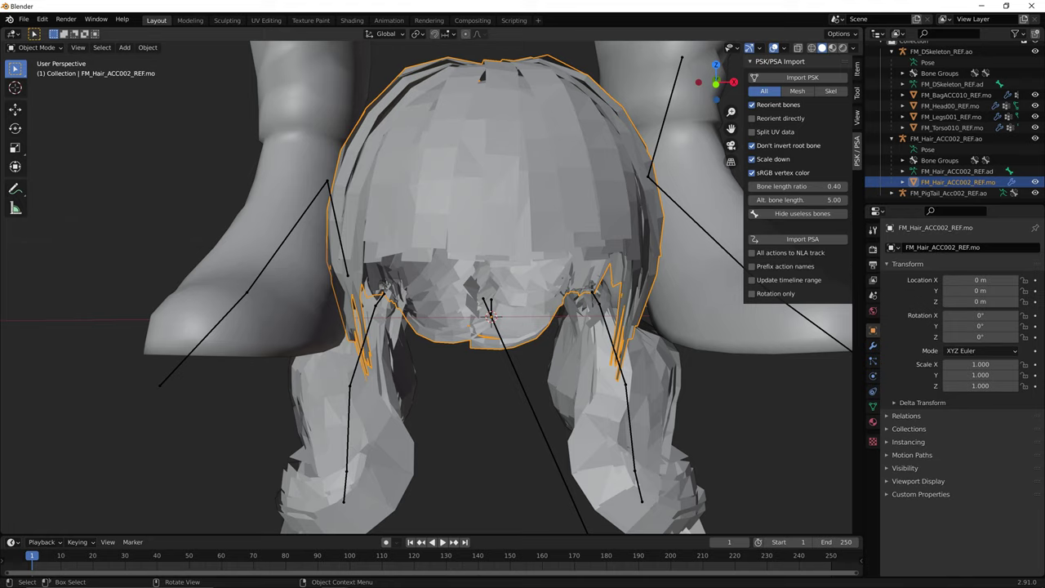
{"action": "left_click", "coordinate": [374, 408]}
{"action": "left_click", "coordinate": [350, 408]}
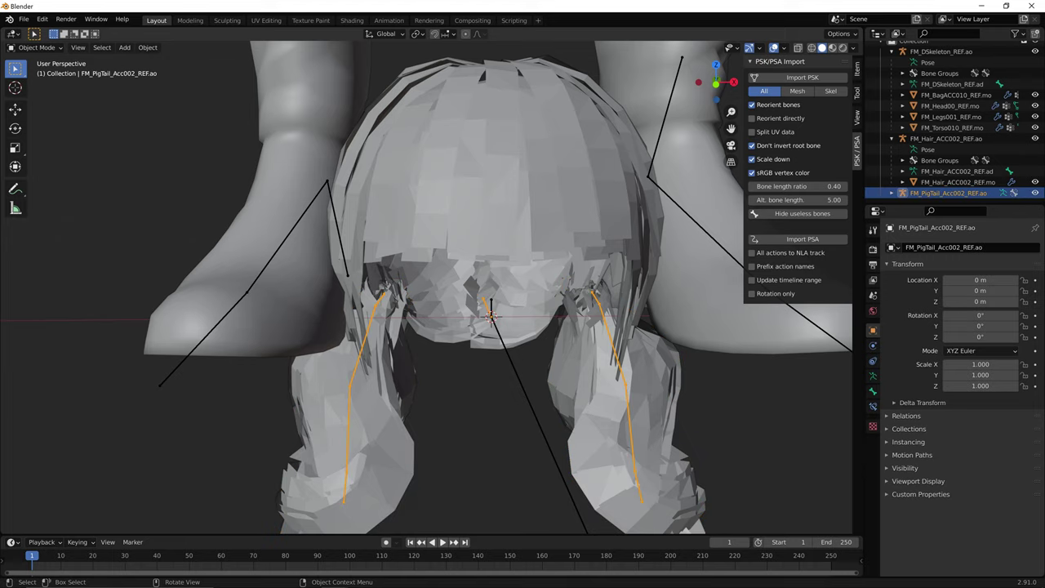
- Try rotating the joint_char bone of the pigtail armature in Pose Mode, and undo the rotation
{"action": "mouse_move", "coordinate": [335, 247]}
{"action": "middle_mouse_down"}
{"action": "mouse_move", "coordinate": [400, 224]}
{"action": "mouse_move", "coordinate": [374, 240]}
{"action": "mouse_move", "coordinate": [334, 231]}
{"action": "middle_mouse_up"}
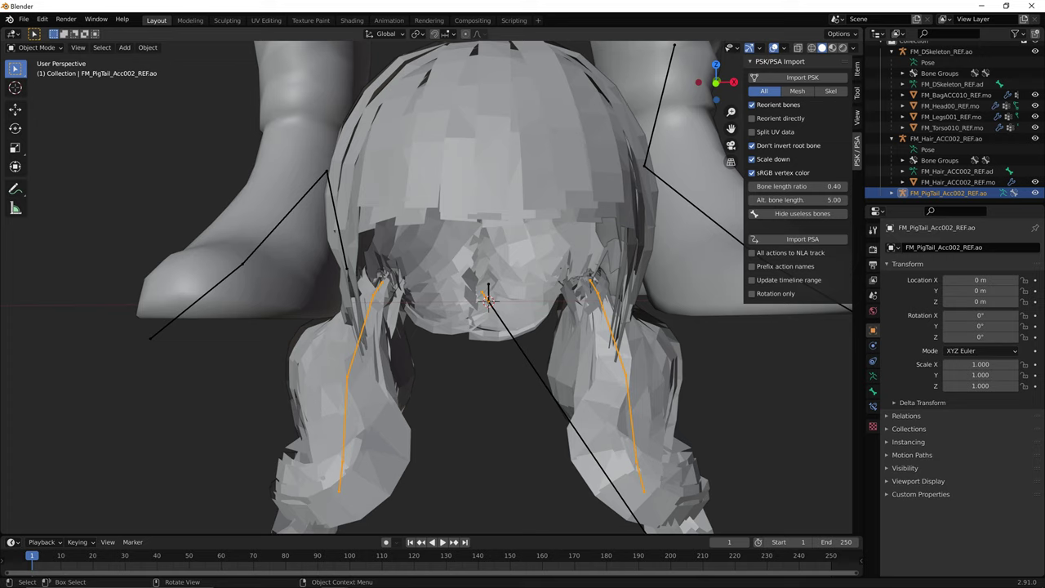
{"action": "left_click", "coordinate": [36, 47]}
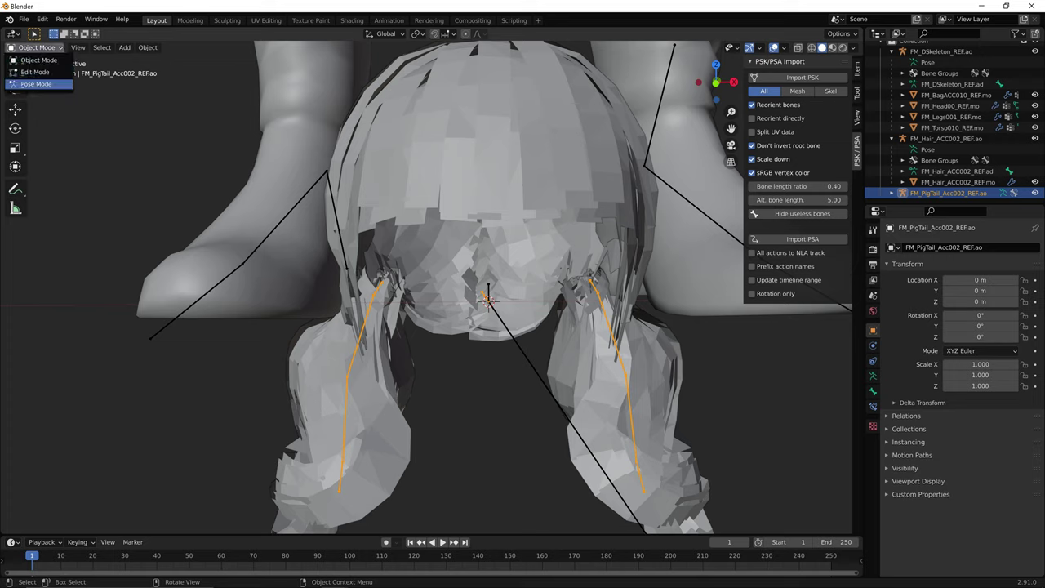
{"action": "left_click", "coordinate": [33, 85]}
{"action": "key", "text": "alt+a"}
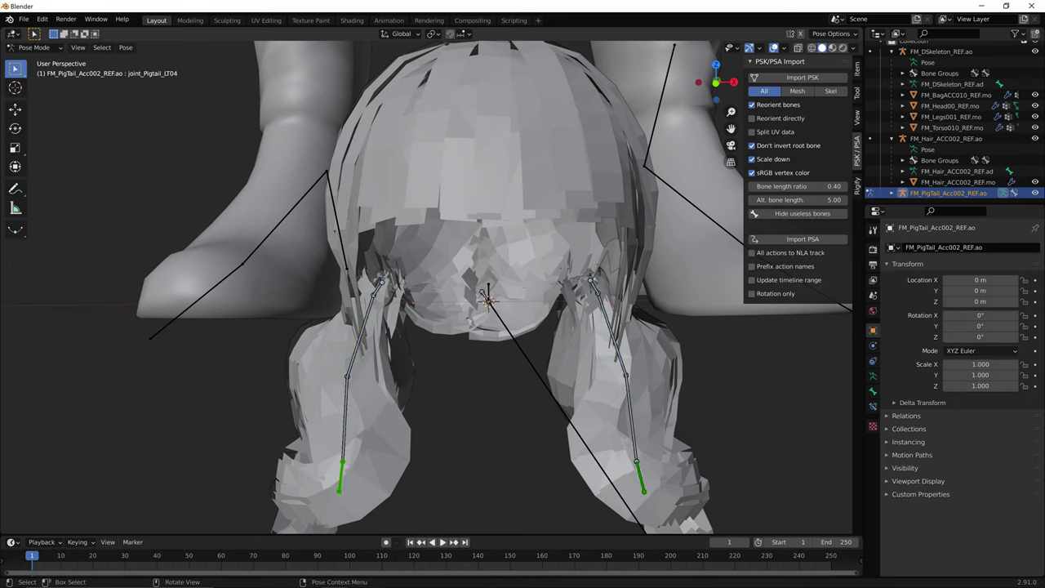
{"action": "left_click", "coordinate": [488, 297]}
{"action": "key", "text": "r"}
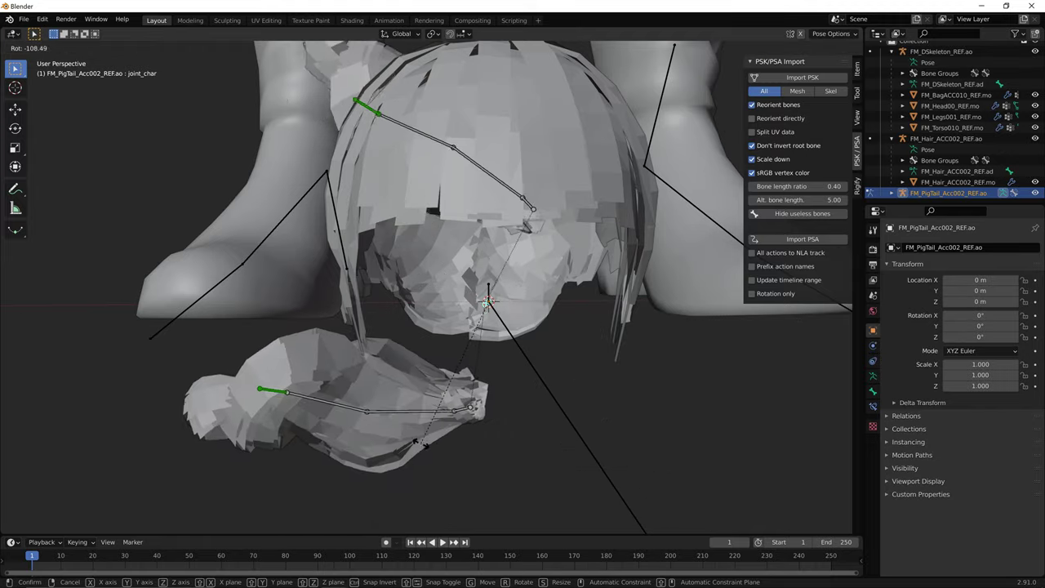
{"action": "left_click", "coordinate": [539, 446]}
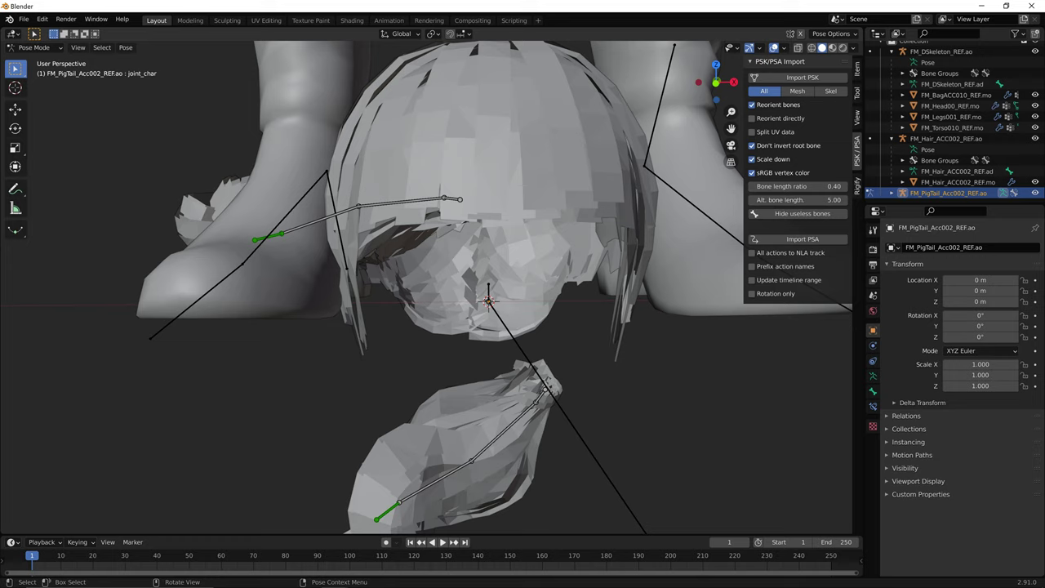
{"action": "key", "text": "ctrl+z"}
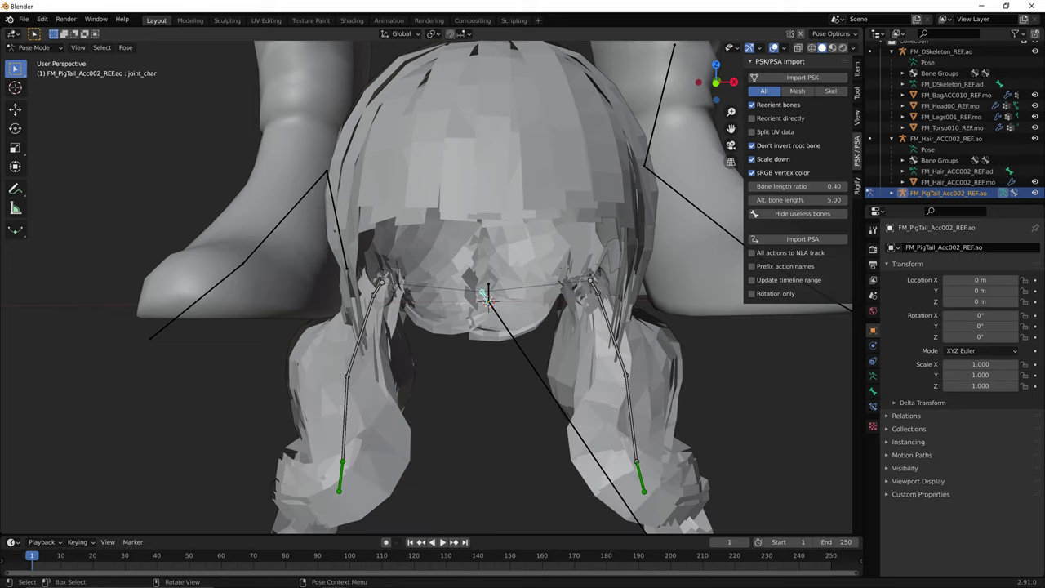
- Delete the FM_Hair_ACC002_REF armature while keeping its hair mesh, and return to Object Mode
{"action": "left_click", "coordinate": [945, 138]}
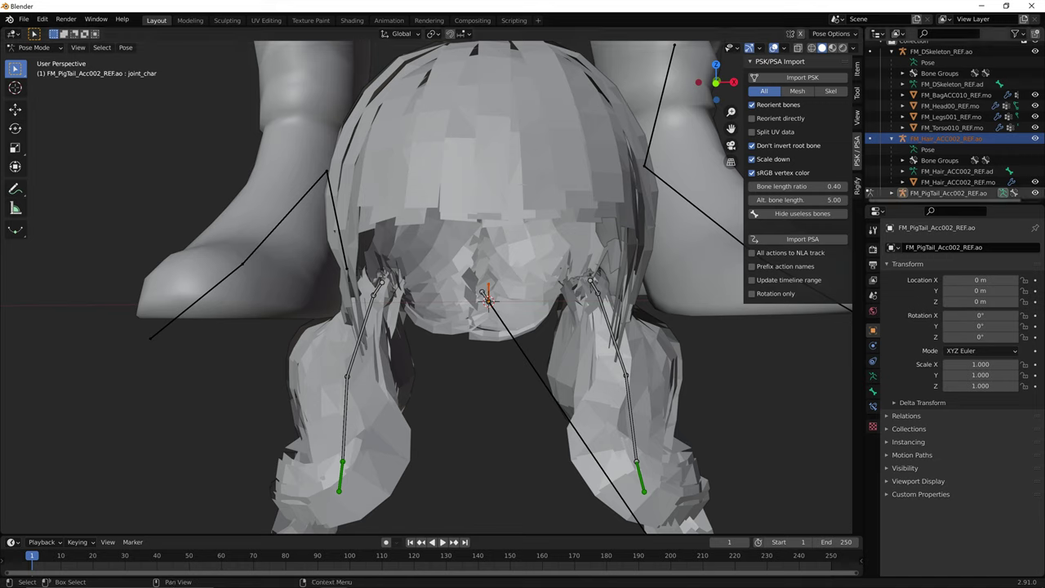
{"action": "key", "text": "Delete"}
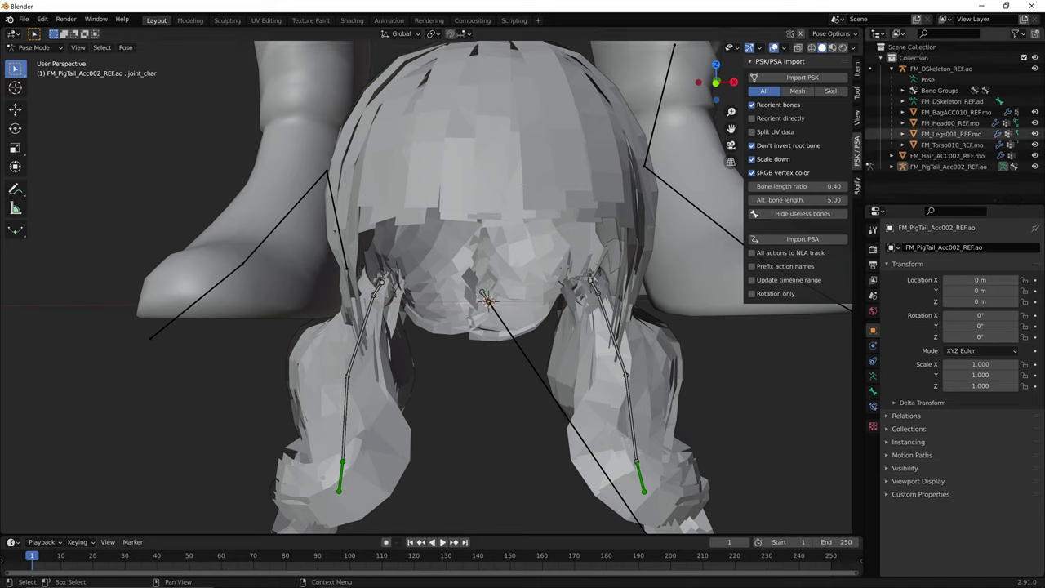
{"action": "left_click", "coordinate": [947, 155]}
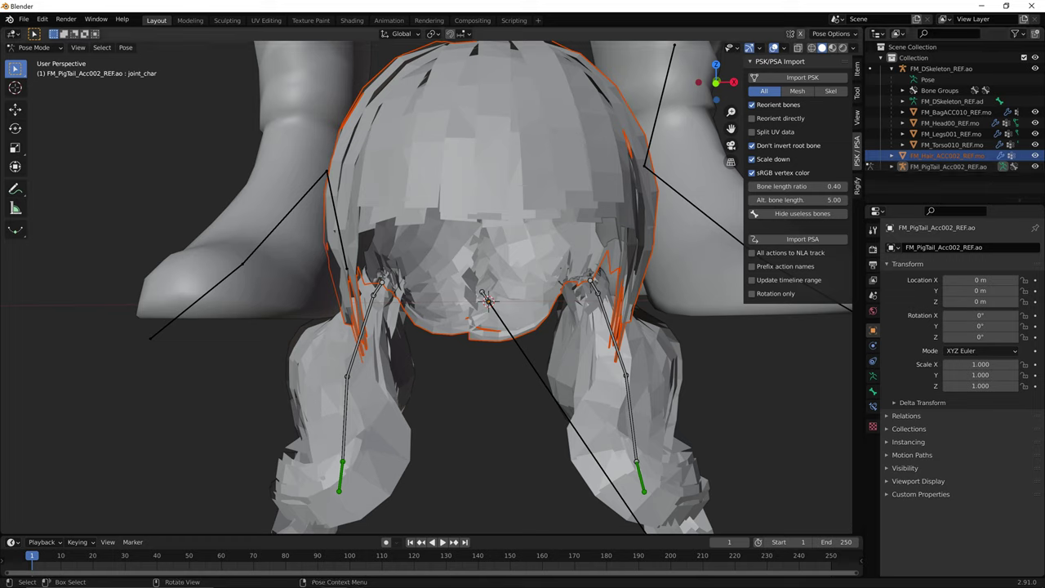
{"action": "left_click", "coordinate": [35, 47]}
{"action": "left_click", "coordinate": [37, 59]}
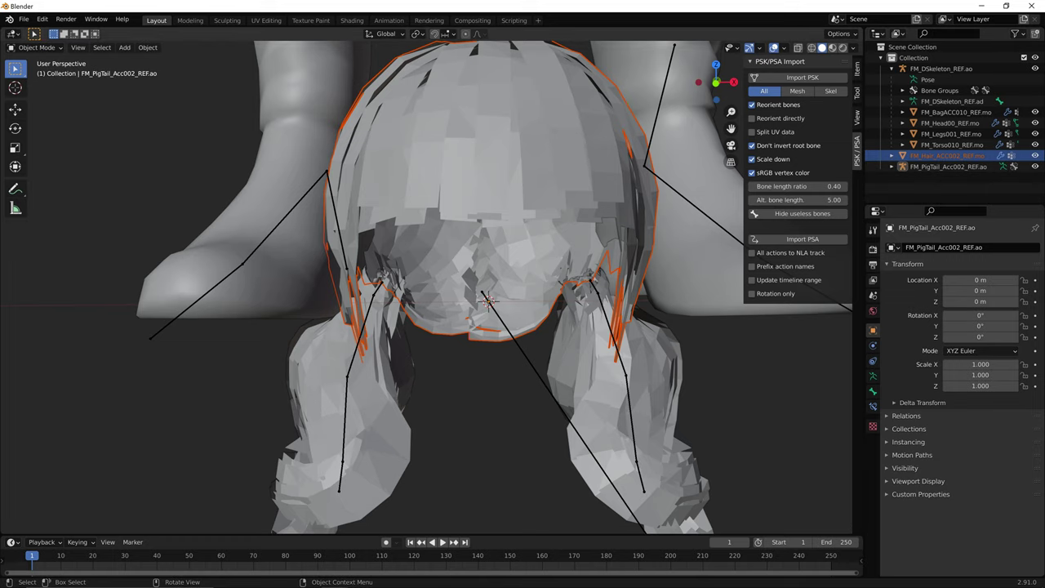
- Join the FM_Hair_ACC002_REF mesh into the FM_PigTail_Acc002_REF mesh and expand the pigtail armature's hierarchy
{"action": "left_click", "coordinate": [555, 178]}
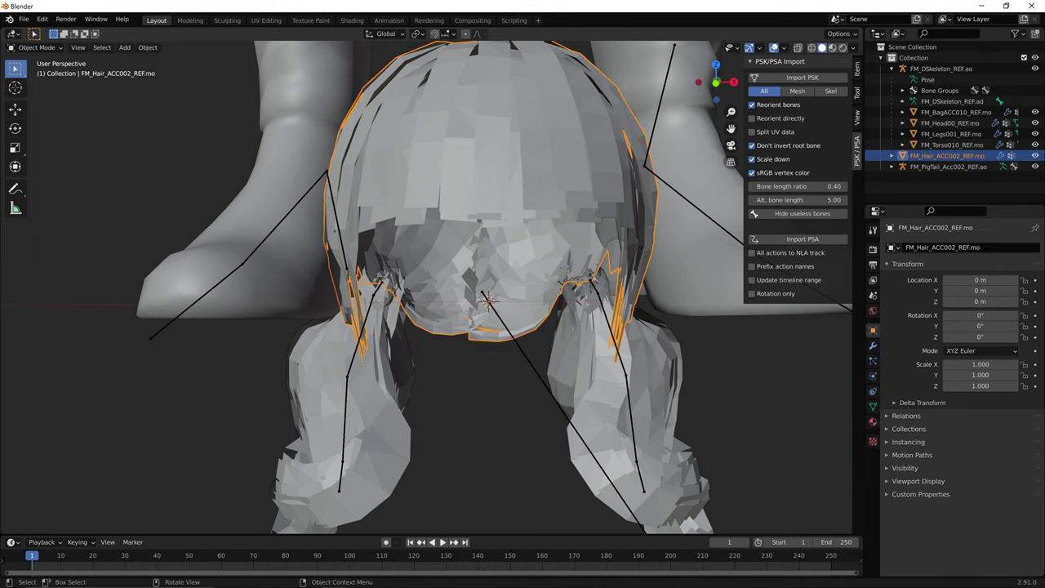
{"action": "left_click", "coordinate": [606, 400], "text": "shift"}
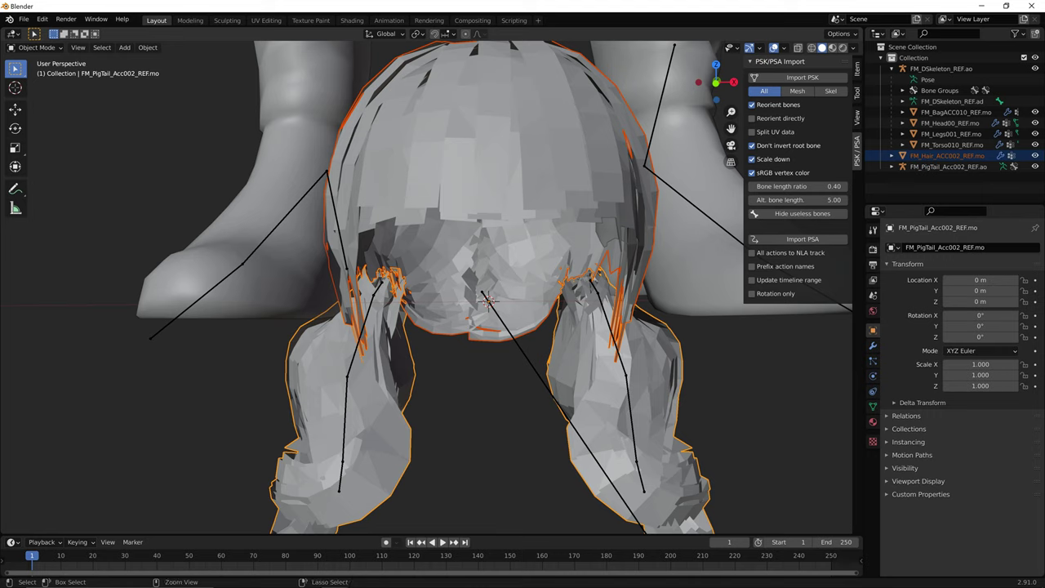
{"action": "key", "text": "ctrl+j"}
{"action": "left_click", "coordinate": [891, 156]}
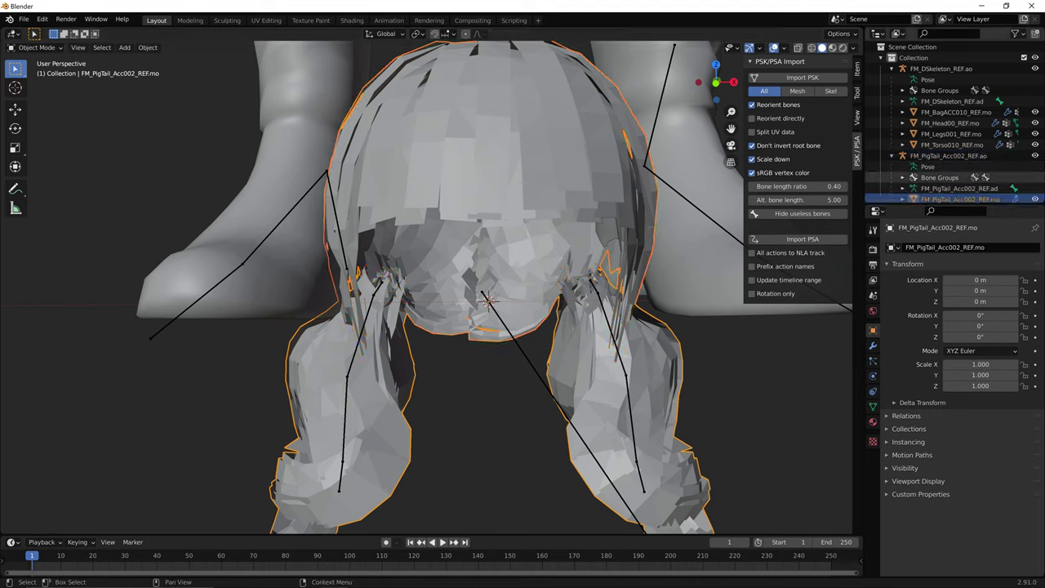
{"action": "scroll", "coordinate": [907, 182], "scroll_direction": "down", "scroll_amount": 1}
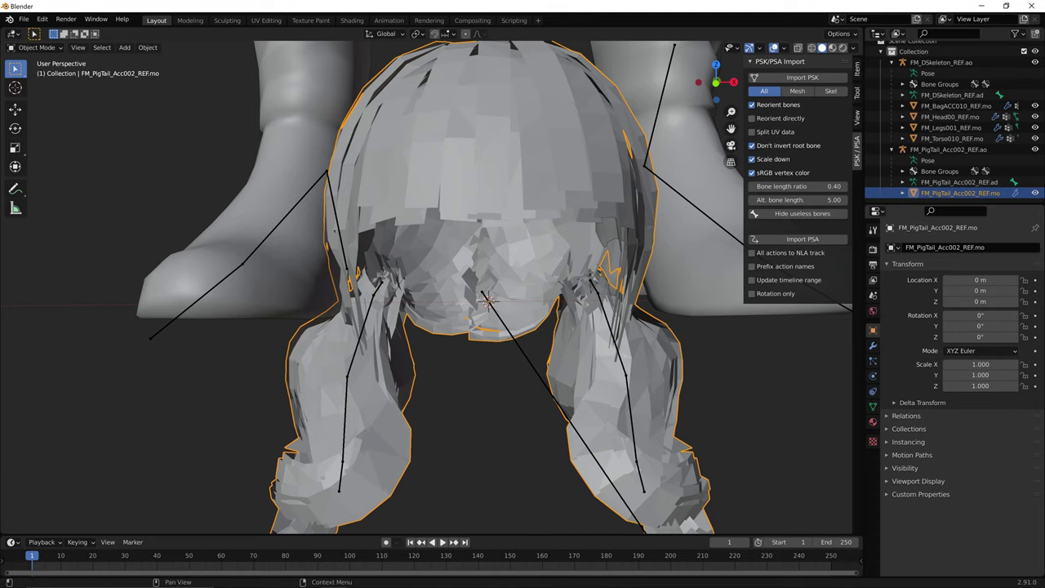
- Show the joined mesh in Weight Paint mode and examine the joint_char vertex group's weights around the pigtails
{"action": "left_click", "coordinate": [37, 46]}
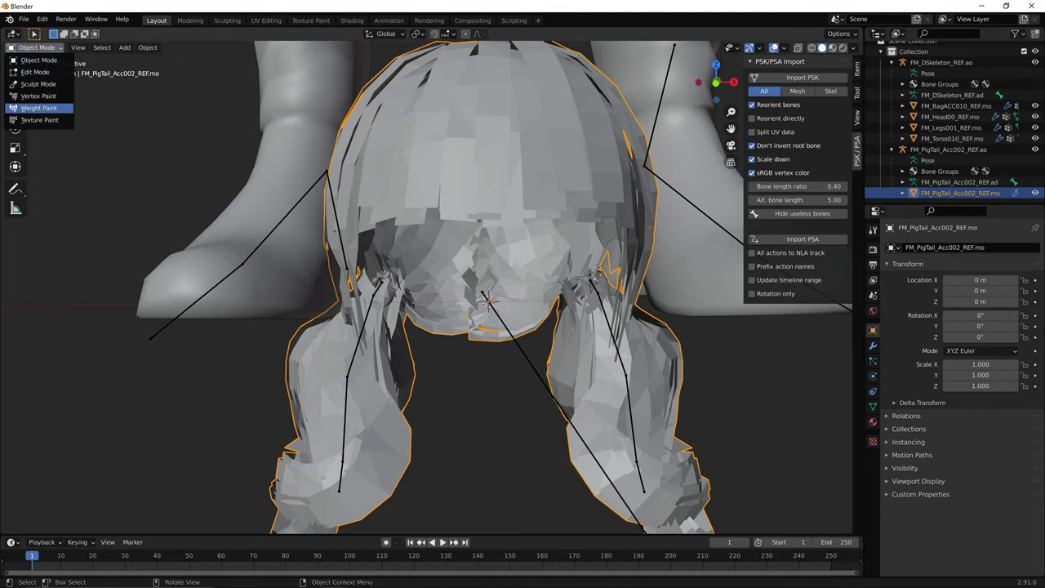
{"action": "left_click", "coordinate": [38, 107]}
{"action": "left_click", "coordinate": [873, 405]}
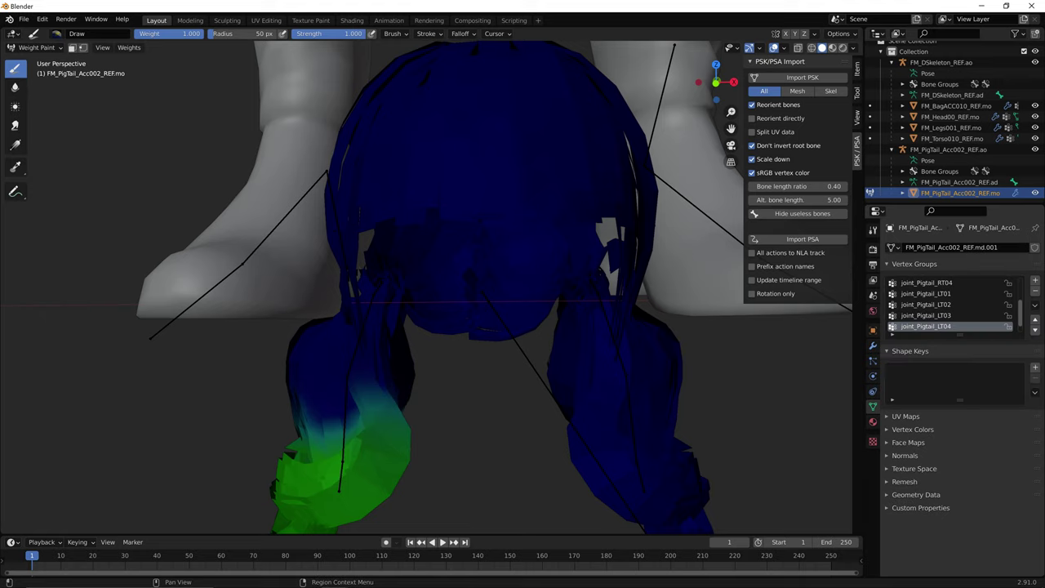
{"action": "scroll", "coordinate": [951, 304], "scroll_direction": "down", "scroll_amount": 1}
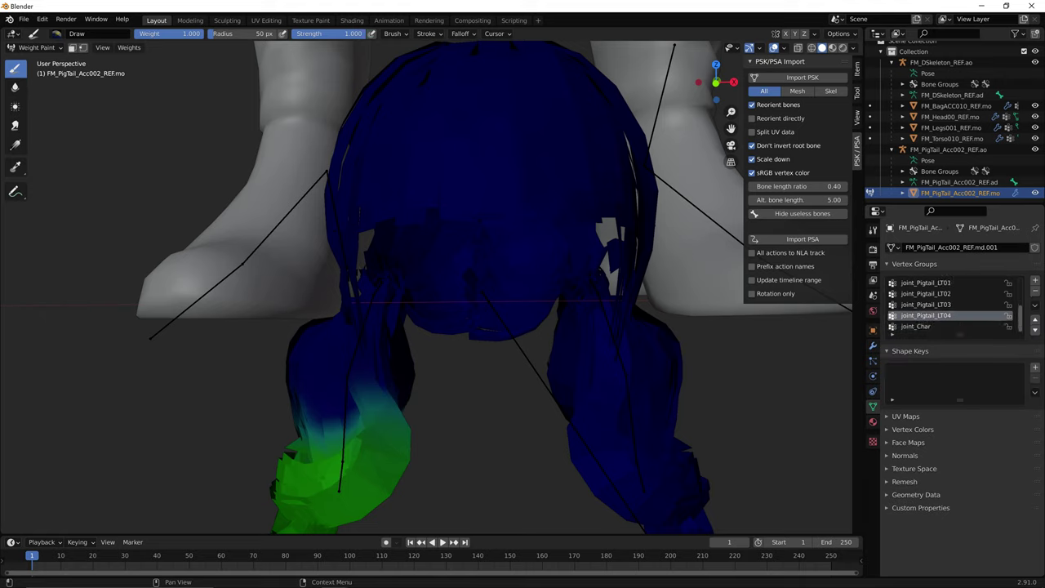
{"action": "scroll", "coordinate": [951, 305], "scroll_direction": "up", "scroll_amount": 5}
{"action": "left_click", "coordinate": [939, 282]}
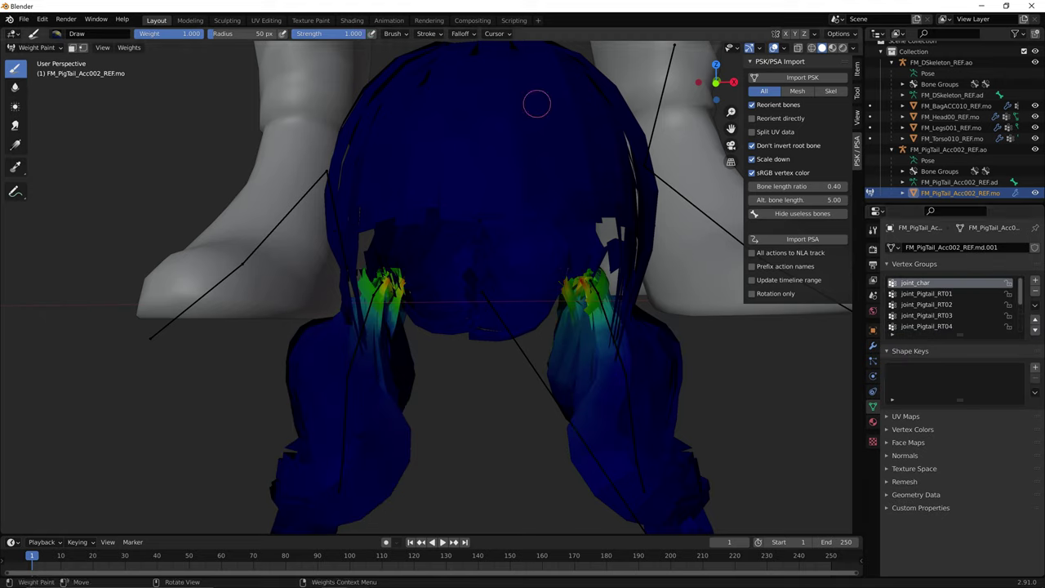
{"action": "middle_click_drag", "start_coordinate": [641, 242], "coordinate": [694, 241]}
{"action": "middle_click_drag", "start_coordinate": [572, 270], "coordinate": [472, 278]}
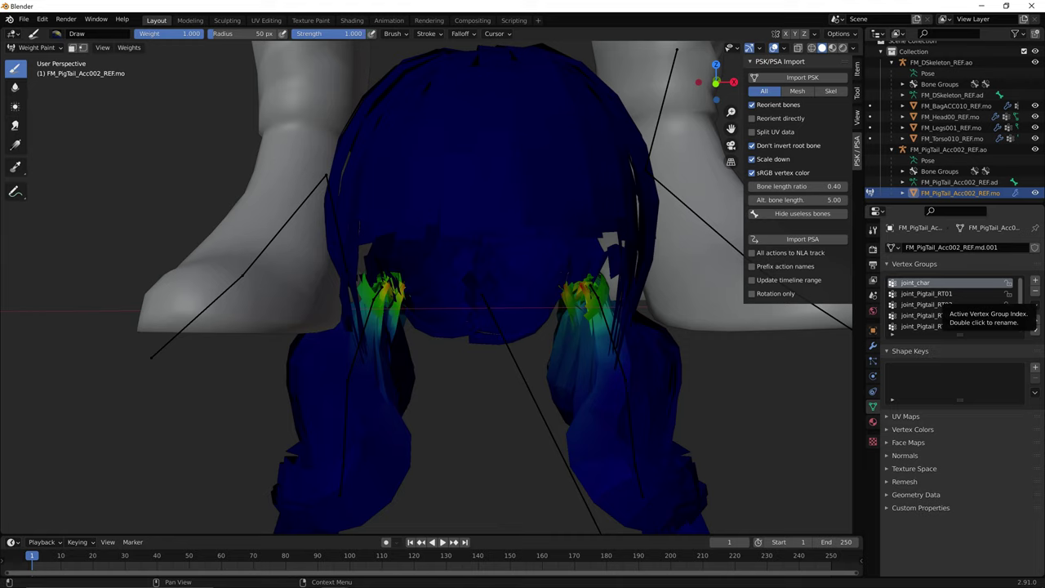
{"action": "middle_click_drag", "start_coordinate": [355, 334], "coordinate": [429, 314]}
{"action": "mouse_move", "coordinate": [506, 245]}
{"action": "middle_mouse_down"}
{"action": "mouse_move", "coordinate": [421, 253]}
{"action": "mouse_move", "coordinate": [457, 245]}
{"action": "mouse_move", "coordinate": [423, 250]}
{"action": "mouse_move", "coordinate": [449, 326]}
{"action": "middle_mouse_up"}
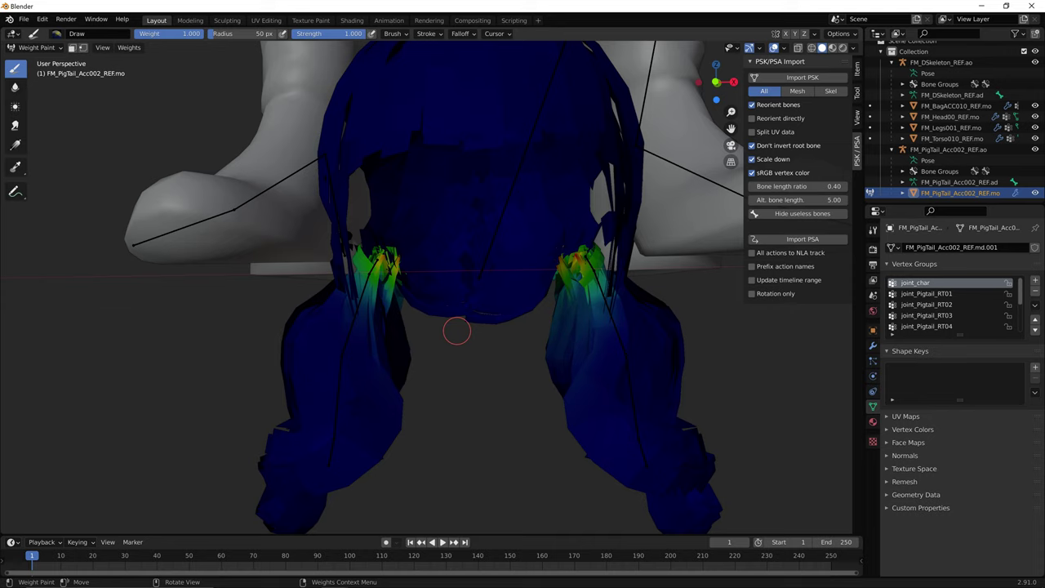
{"action": "mouse_move", "coordinate": [392, 289]}
{"action": "middle_mouse_down"}
{"action": "mouse_move", "coordinate": [498, 293]}
{"action": "mouse_move", "coordinate": [402, 303]}
{"action": "middle_mouse_up"}
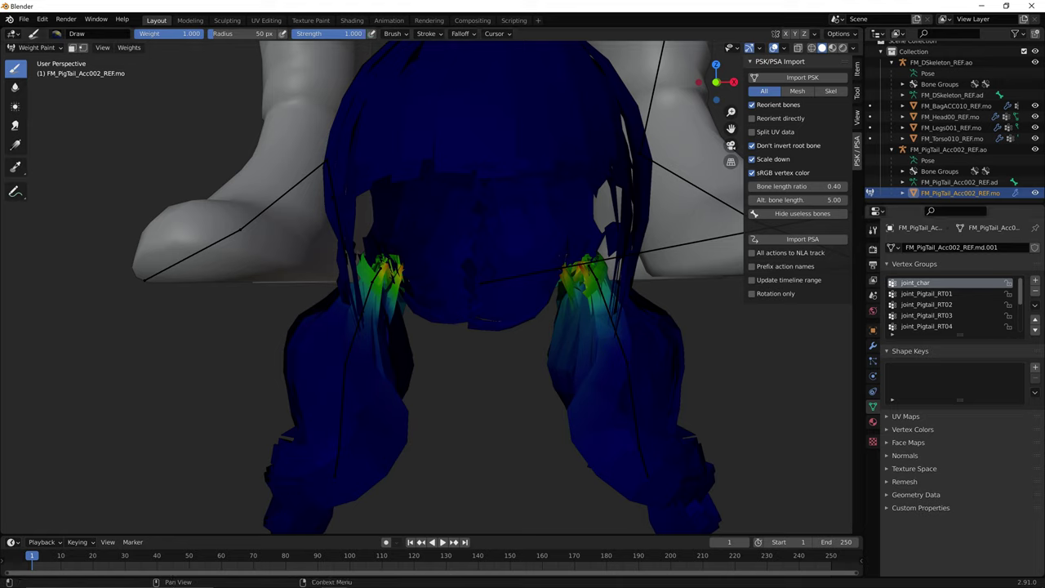
- Compare the weights of the joint_Char vertex group with those of joint_char on the joined mesh
{"action": "scroll", "coordinate": [952, 304], "scroll_direction": "down", "scroll_amount": 3}
{"action": "scroll", "coordinate": [951, 303], "scroll_direction": "down", "scroll_amount": 2}
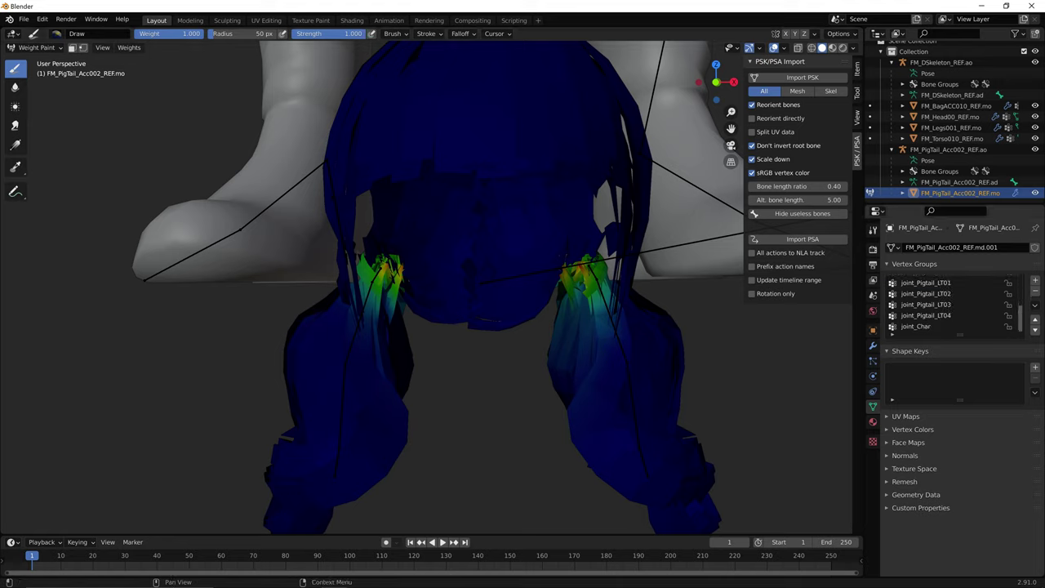
{"action": "left_click", "coordinate": [939, 326]}
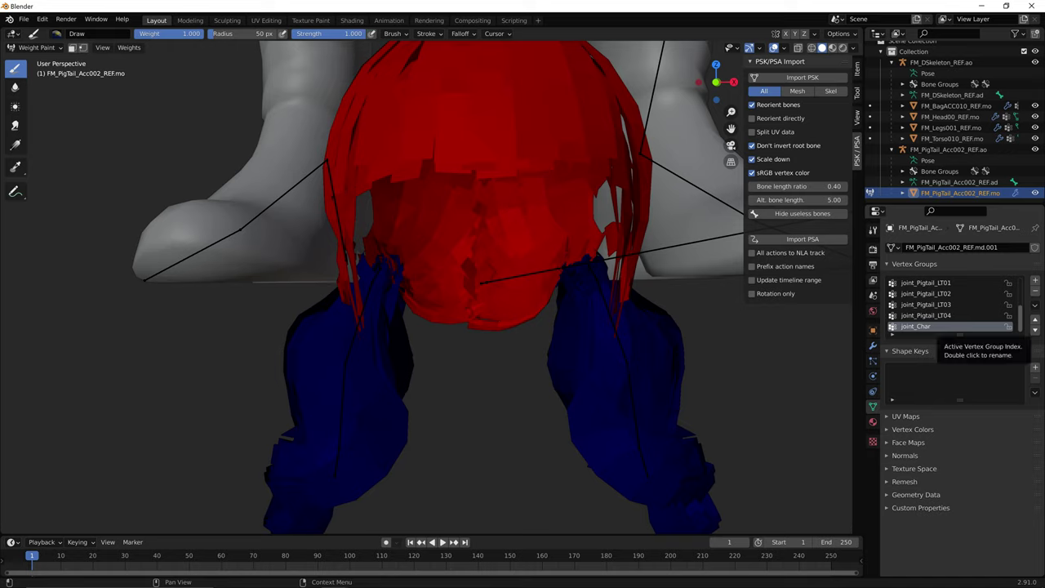
{"action": "scroll", "coordinate": [939, 325], "scroll_direction": "up", "scroll_amount": 5}
{"action": "left_click", "coordinate": [932, 284]}
{"action": "scroll", "coordinate": [932, 304], "scroll_direction": "down", "scroll_amount": 5}
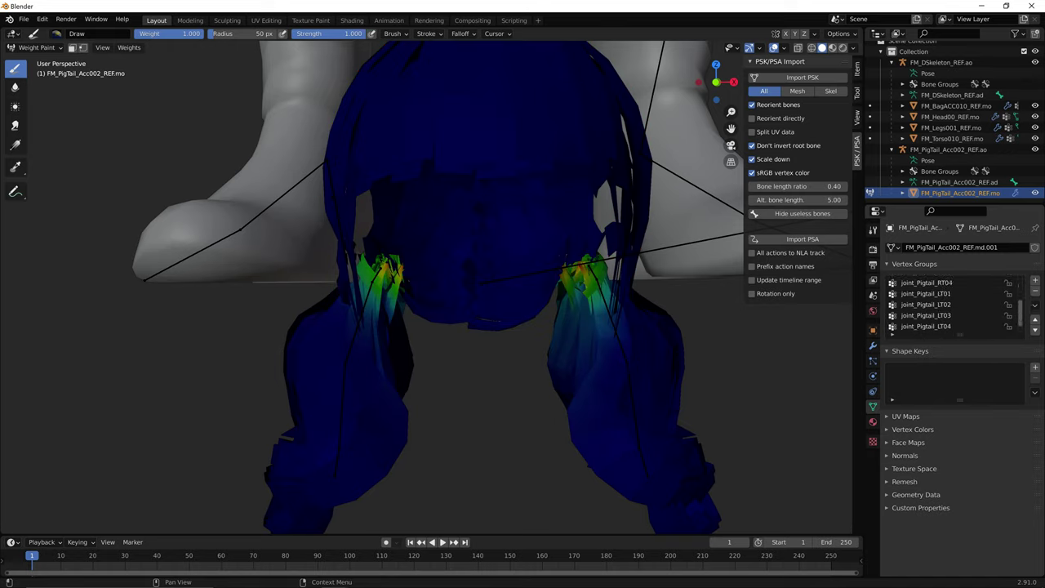
{"action": "left_click", "coordinate": [933, 326]}
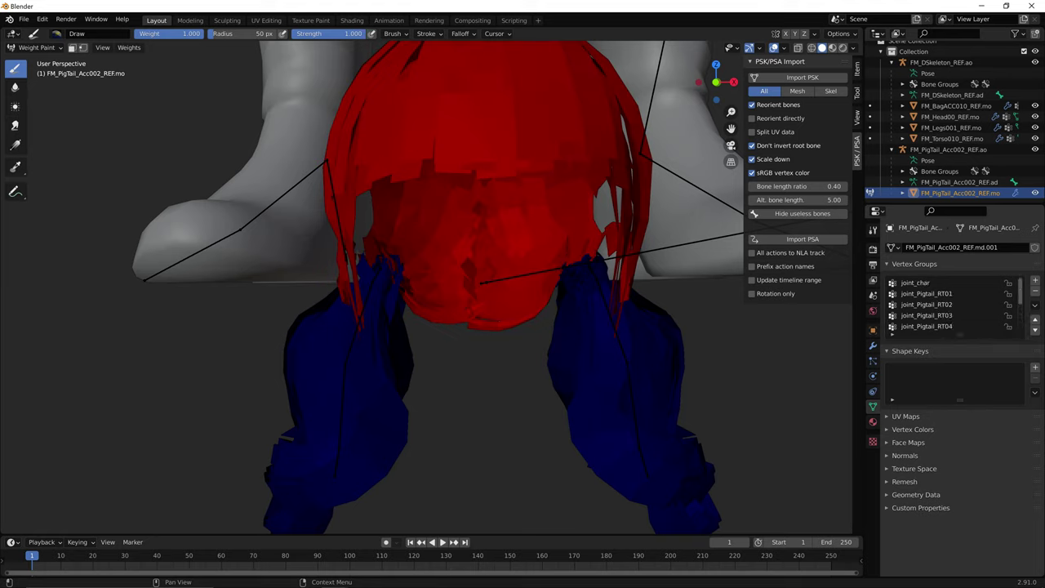
{"action": "scroll", "coordinate": [947, 306], "scroll_direction": "up", "scroll_amount": 5}
{"action": "left_click", "coordinate": [915, 282]}
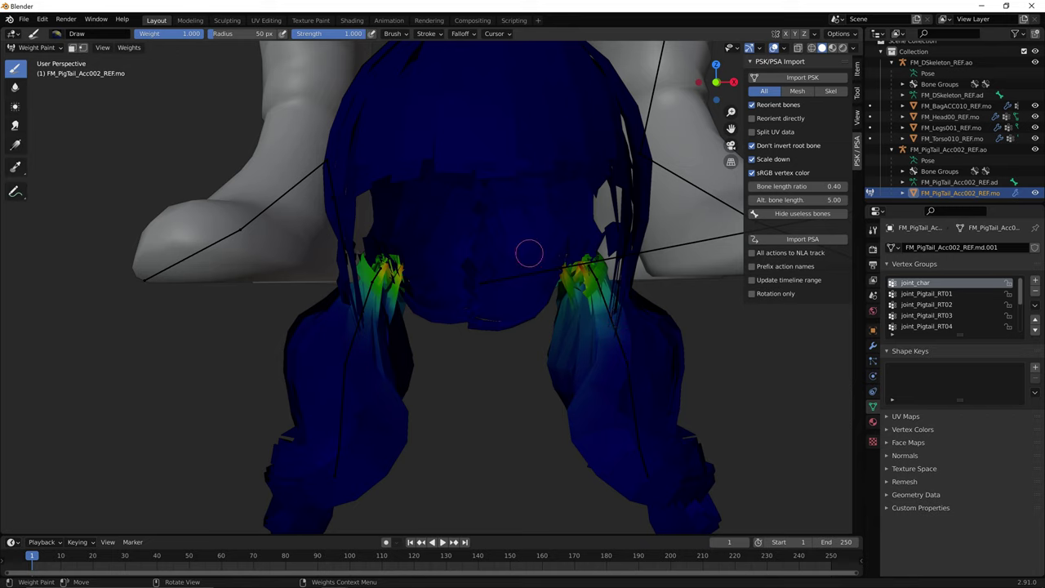
{"action": "scroll", "coordinate": [951, 303], "scroll_direction": "down", "scroll_amount": 5}
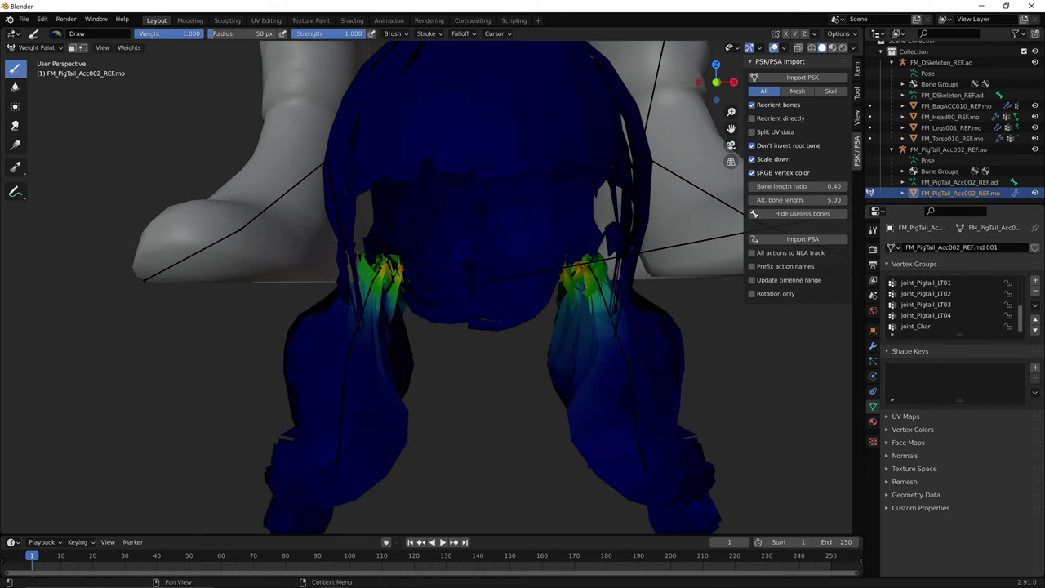
- Put the joined mesh in Edit Mode and select only the vertices belonging to the joint_Char vertex group
{"action": "left_click", "coordinate": [37, 46]}
{"action": "left_click", "coordinate": [37, 60]}
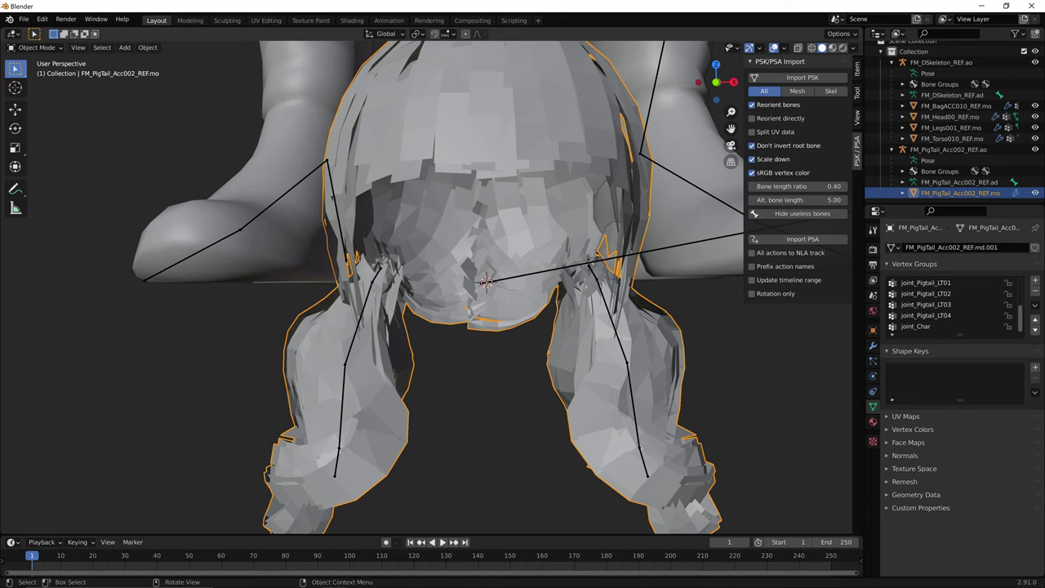
{"action": "key", "text": "Tab"}
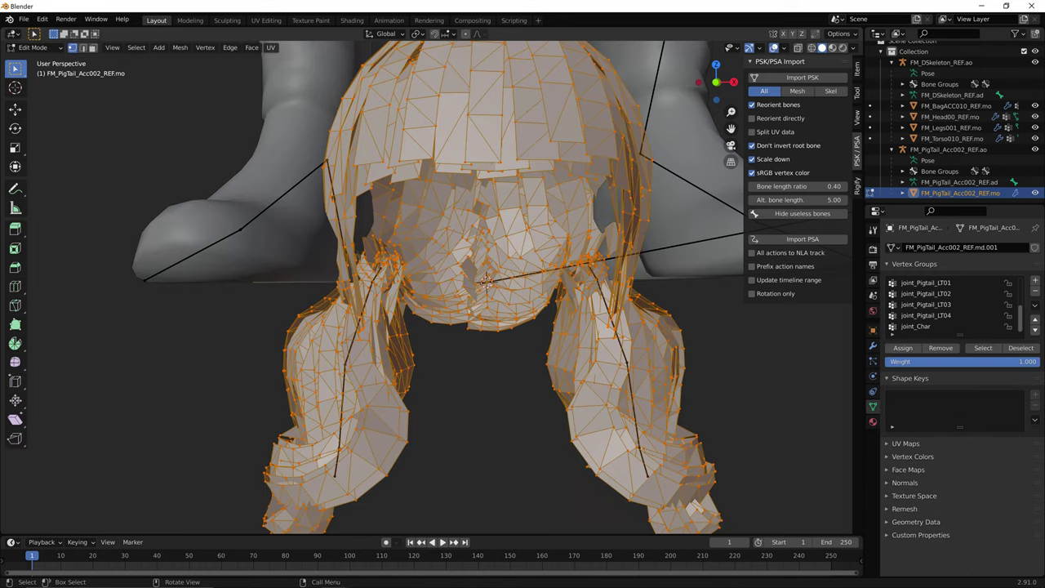
{"action": "key", "text": "alt+a"}
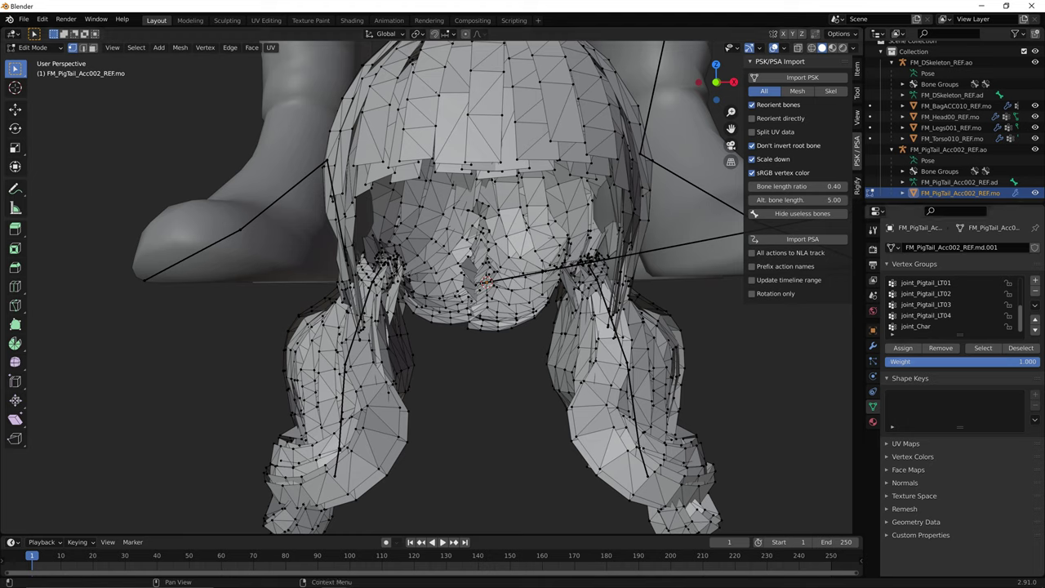
{"action": "left_click", "coordinate": [916, 327]}
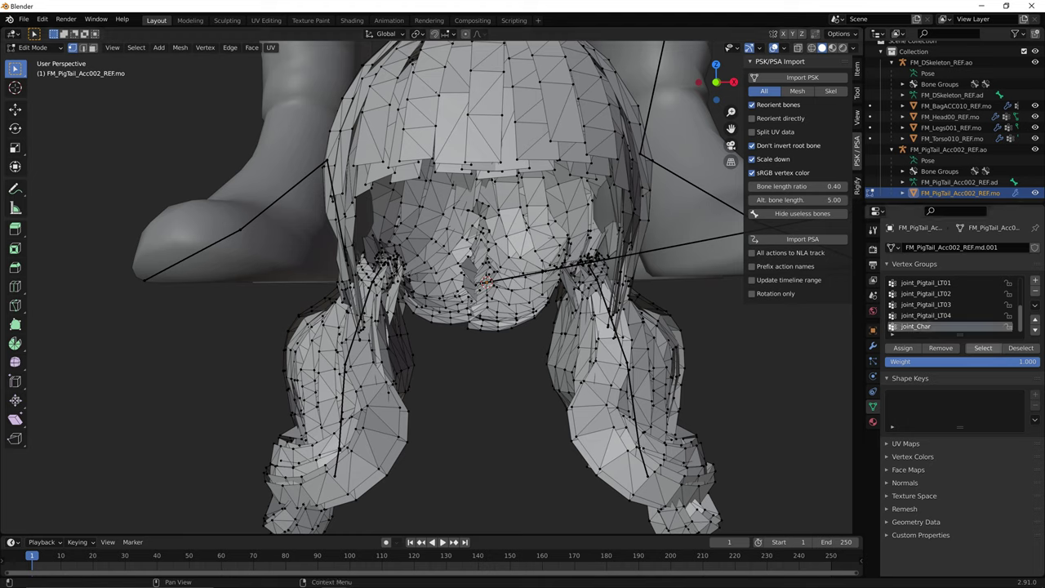
{"action": "left_click", "coordinate": [983, 348]}
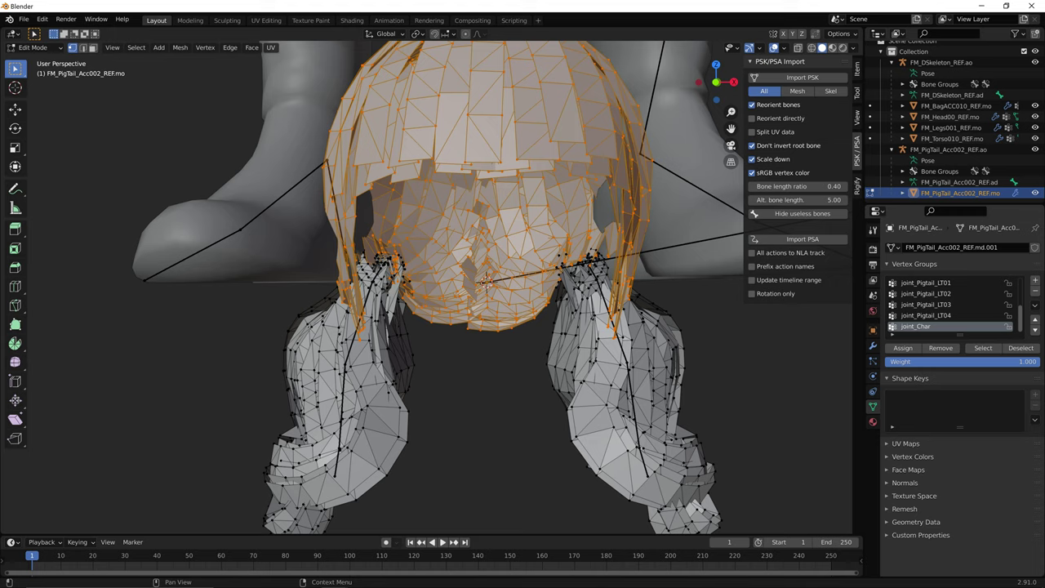
- Assign the selected vertices to the joint_char vertex group with weight 1.000, deselect them and return the mesh to Object Mode
{"action": "scroll", "coordinate": [947, 304], "scroll_direction": "down", "scroll_amount": 5}
{"action": "left_click", "coordinate": [939, 282]}
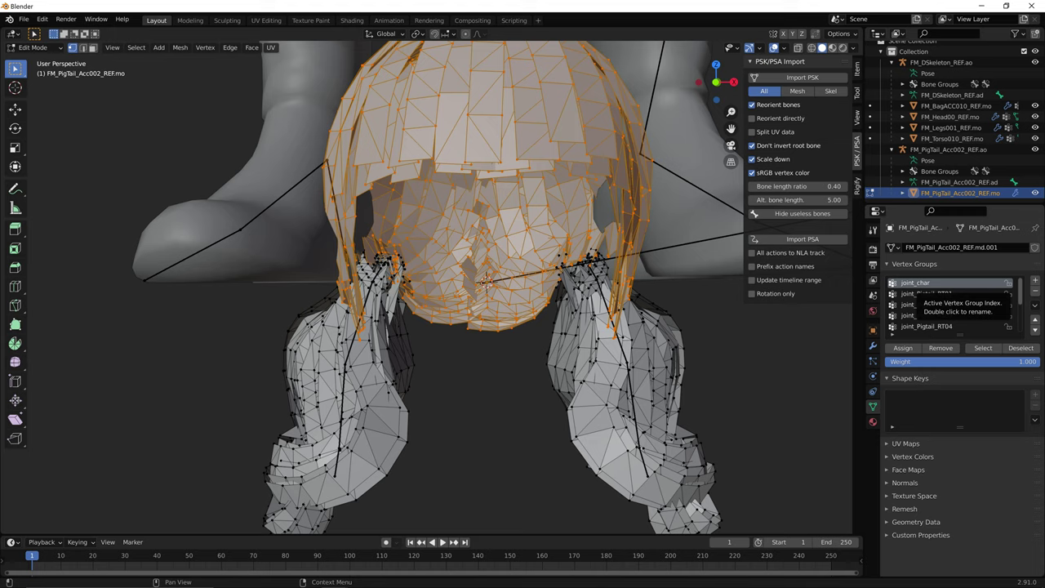
{"action": "left_click", "coordinate": [903, 348]}
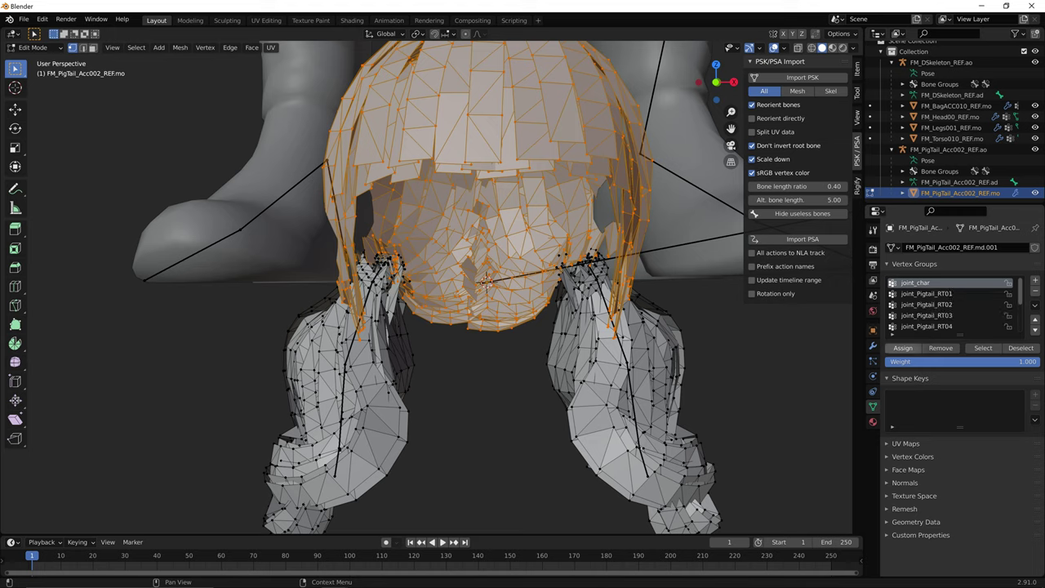
{"action": "key", "text": "alt+a"}
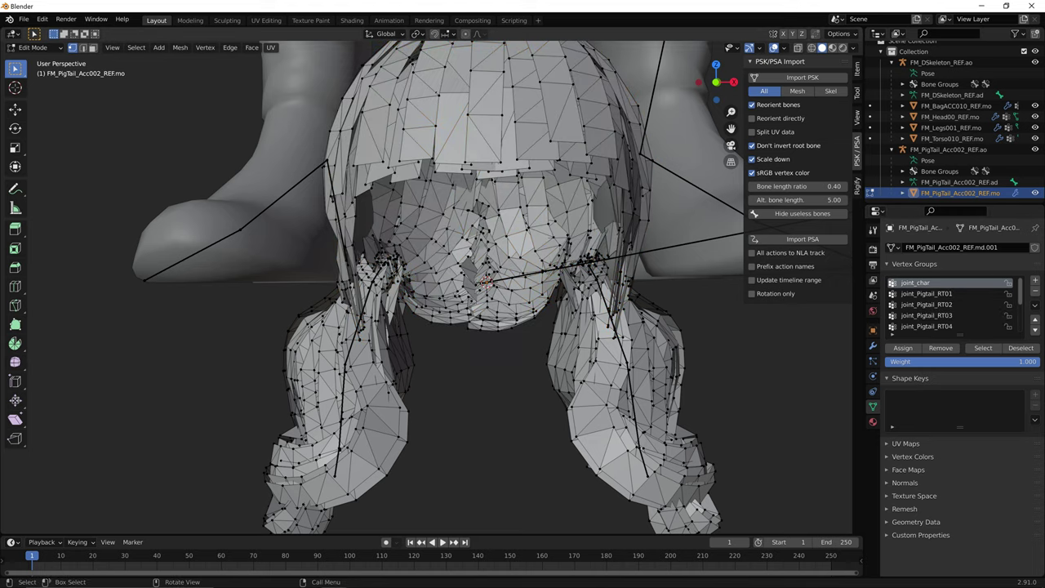
{"action": "left_click", "coordinate": [34, 47]}
{"action": "left_click", "coordinate": [34, 60]}
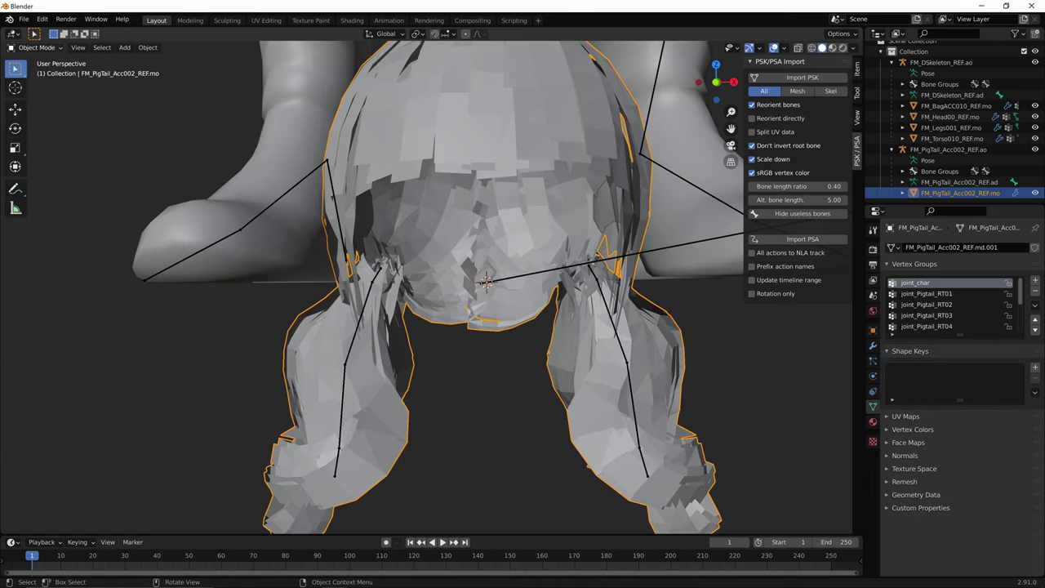
- In Weight Paint mode, remove the joint_Char vertex group from the joined mesh and make joint_char the active group
{"action": "left_click", "coordinate": [34, 47]}
{"action": "left_click", "coordinate": [35, 108]}
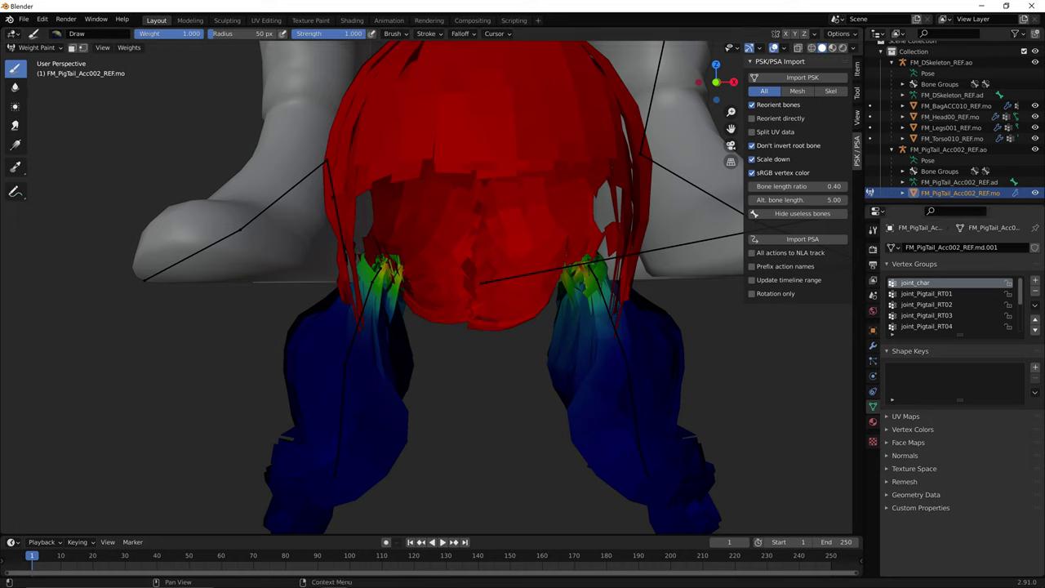
{"action": "scroll", "coordinate": [951, 304], "scroll_direction": "down", "scroll_amount": 5}
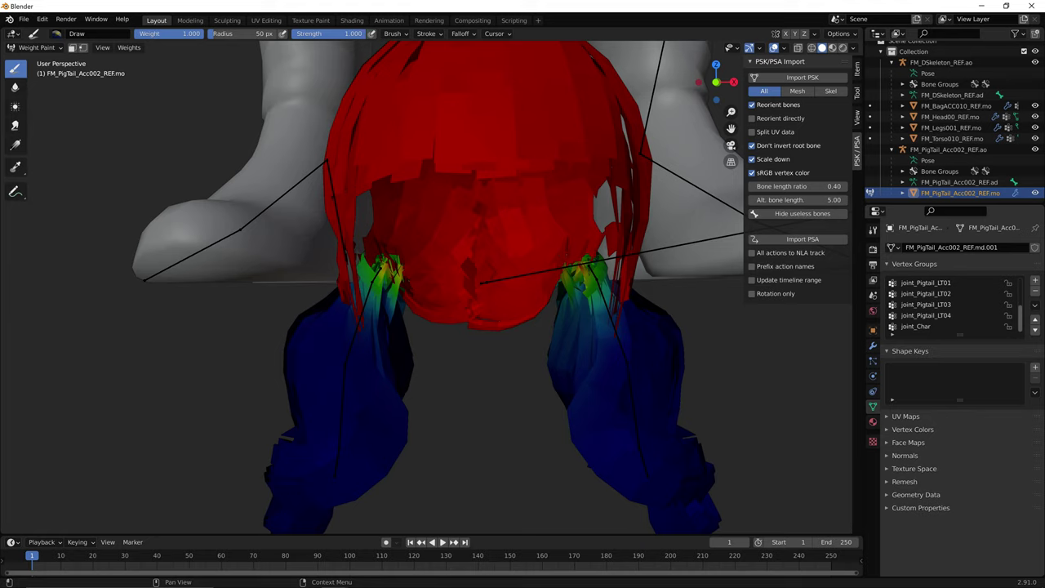
{"action": "left_click", "coordinate": [939, 327]}
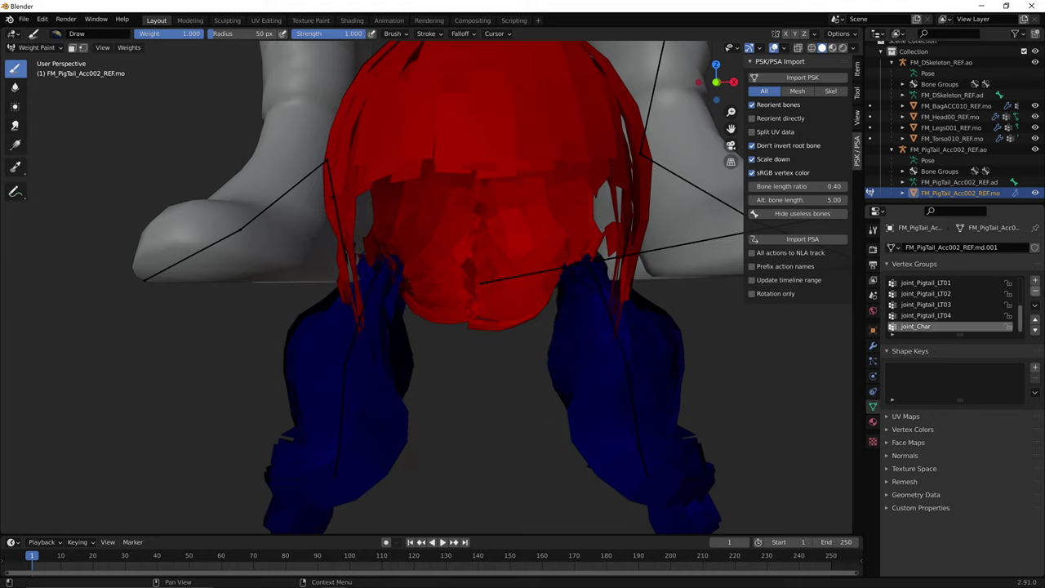
{"action": "left_click", "coordinate": [1035, 292]}
{"action": "scroll", "coordinate": [951, 307], "scroll_direction": "up", "scroll_amount": 4}
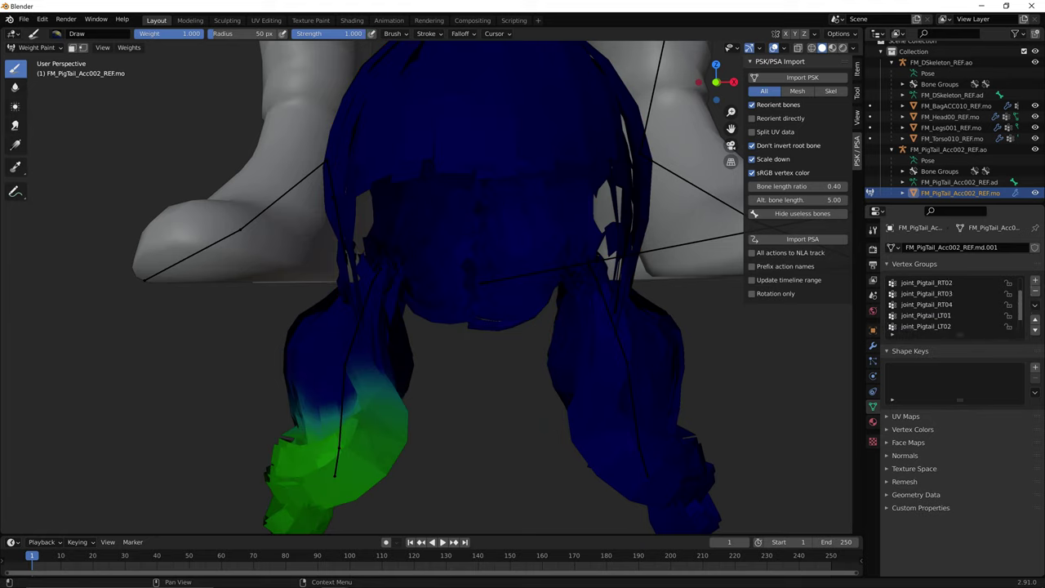
{"action": "left_click", "coordinate": [914, 283]}
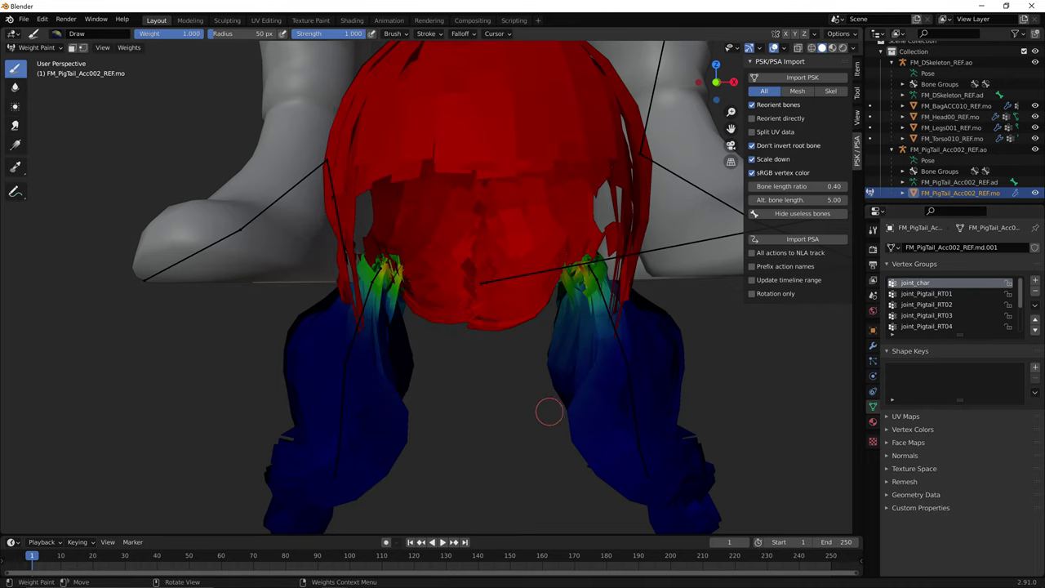
- Leave Weight Paint mode and put the FM_PigTail_Acc002_REF armature in Pose Mode
{"action": "left_click", "coordinate": [37, 47]}
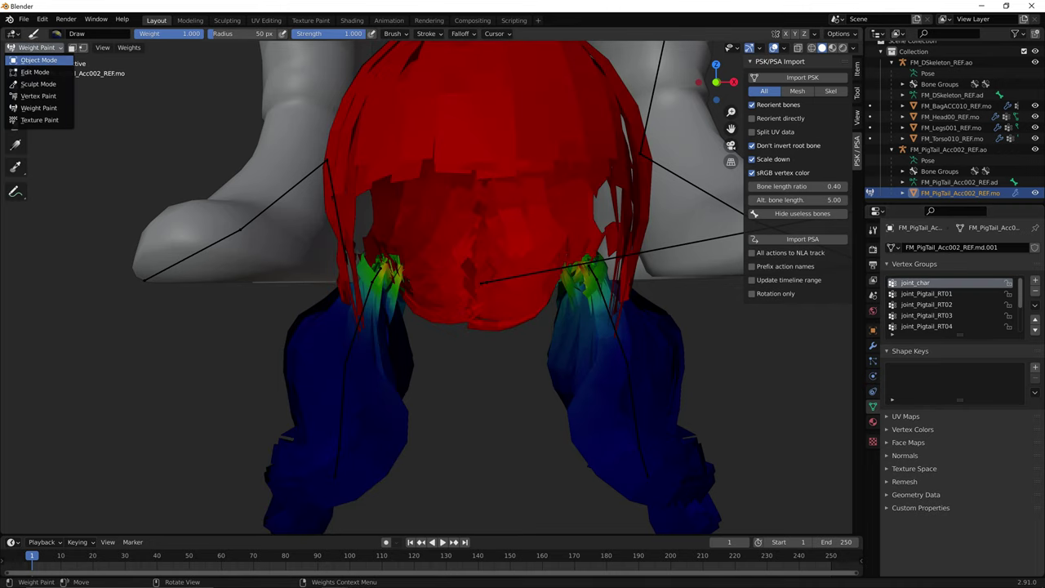
{"action": "left_click", "coordinate": [33, 60]}
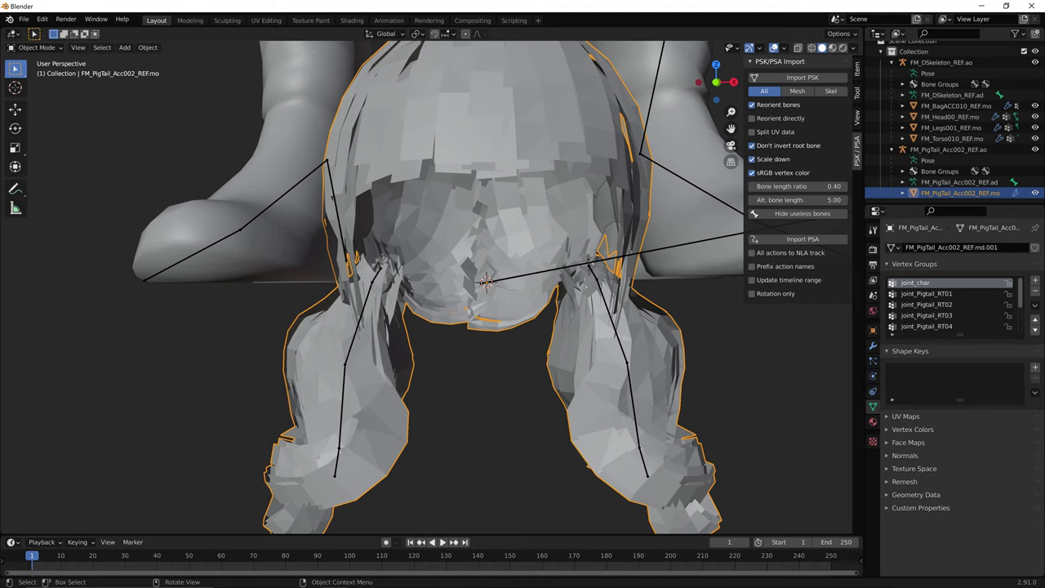
{"action": "left_click", "coordinate": [36, 48]}
{"action": "left_click", "coordinate": [33, 61]}
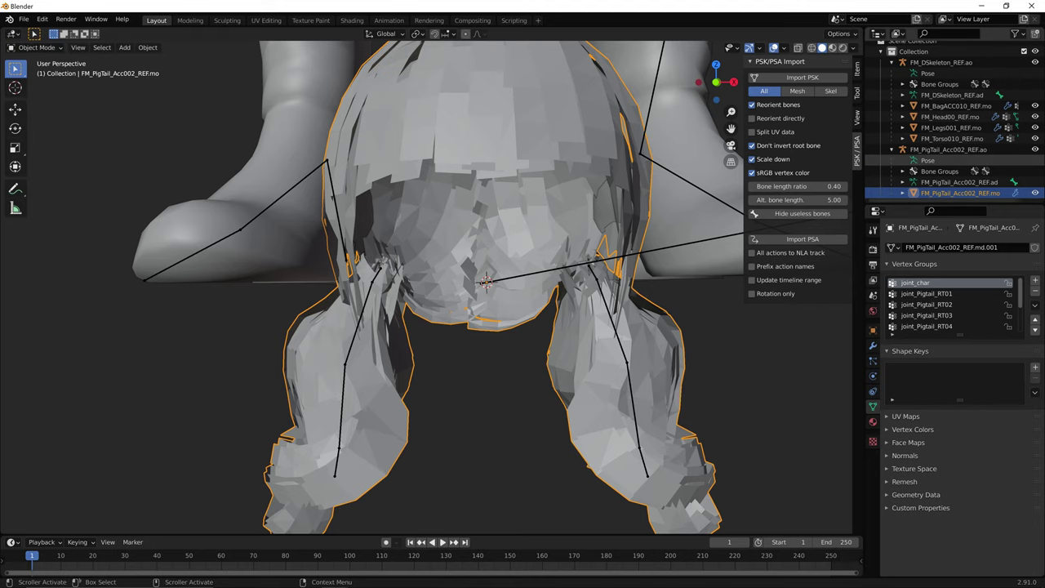
{"action": "left_click", "coordinate": [949, 150]}
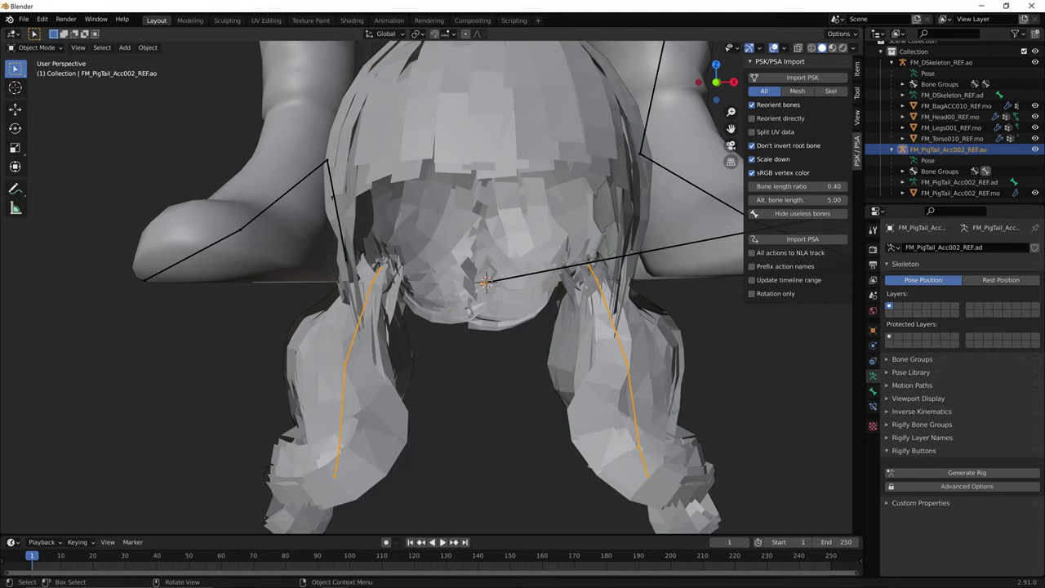
{"action": "left_click", "coordinate": [37, 47]}
{"action": "left_click", "coordinate": [36, 84]}
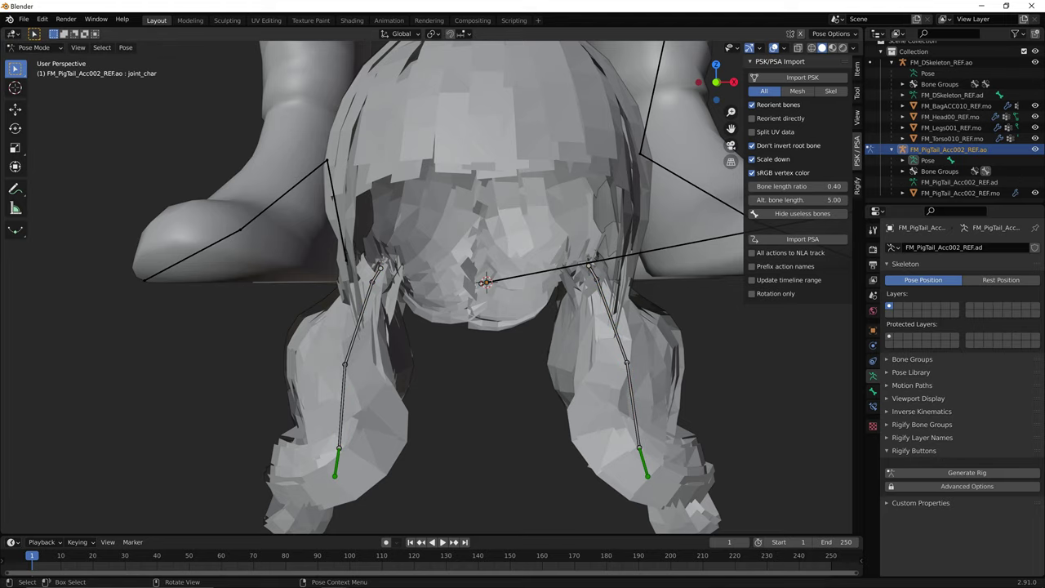
- Test-rotate the joint_char bone of the pigtail armature to check the hair's deformation, and undo the rotation
{"action": "middle_click_drag", "start_coordinate": [458, 253], "coordinate": [531, 319]}
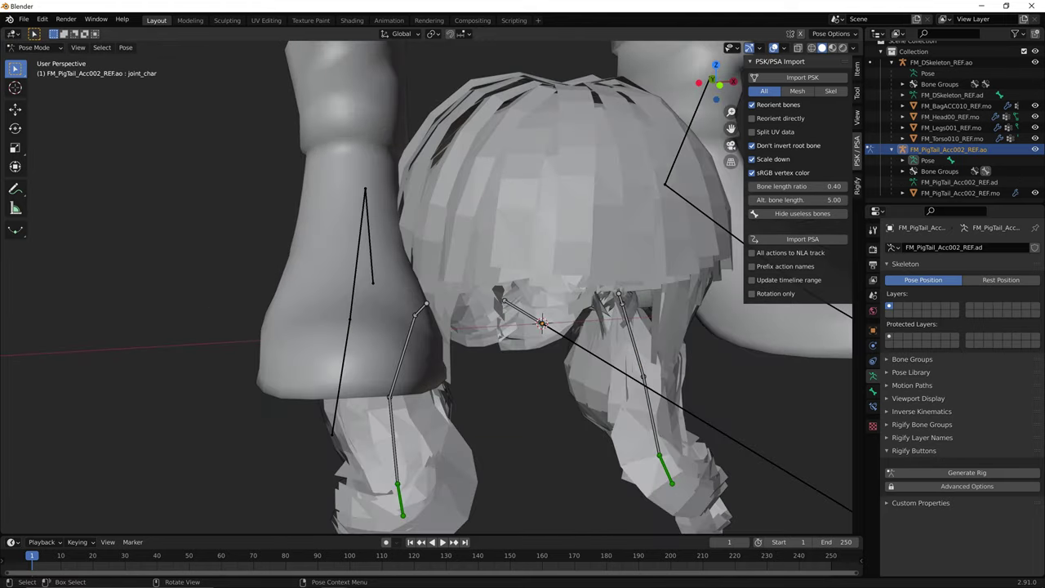
{"action": "left_click", "coordinate": [525, 312]}
{"action": "key", "text": "r"}
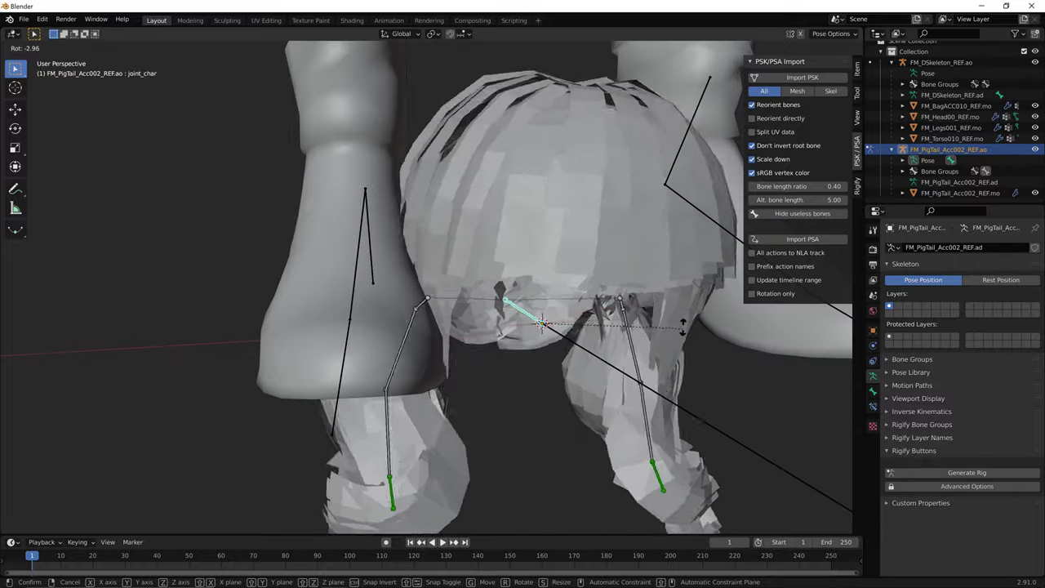
{"action": "left_click", "coordinate": [671, 369]}
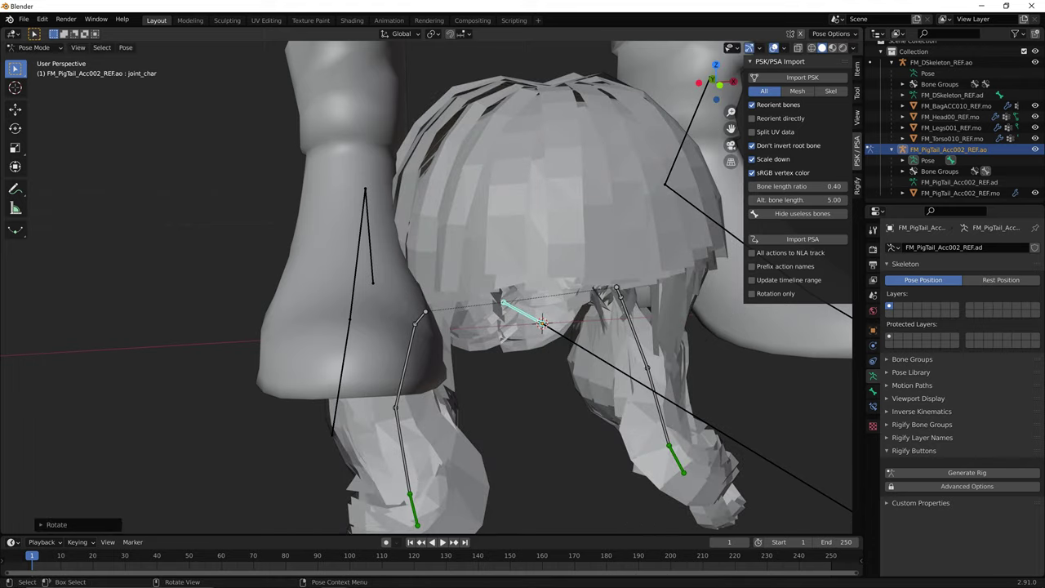
{"action": "key", "text": "ctrl+z"}
- Return the pigtail armature to Object Mode and view the hair together with the character's body
{"action": "scroll", "coordinate": [427, 287], "scroll_direction": "down", "scroll_amount": 5}
{"action": "scroll", "coordinate": [469, 298], "scroll_direction": "down", "scroll_amount": 2}
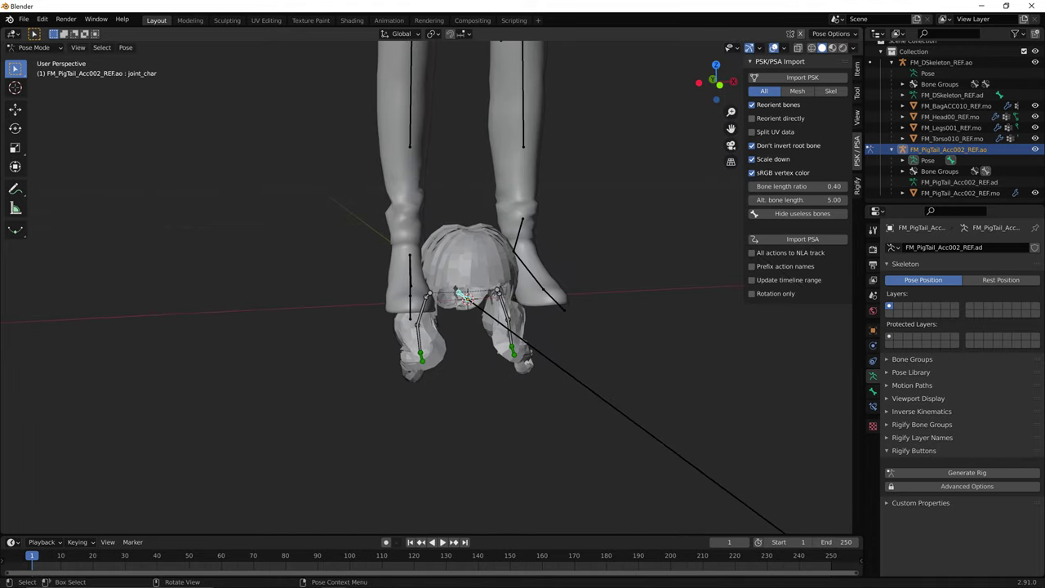
{"action": "left_click", "coordinate": [34, 48]}
{"action": "left_click", "coordinate": [37, 61]}
{"action": "scroll", "coordinate": [518, 317], "scroll_direction": "down", "scroll_amount": 7}
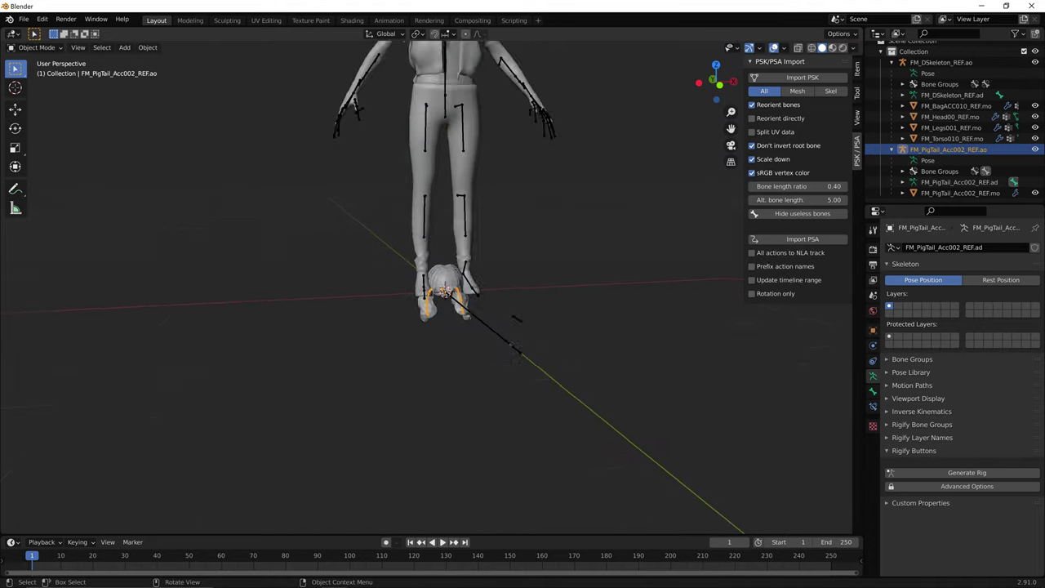
{"action": "middle_click_drag", "start_coordinate": [518, 317], "coordinate": [479, 325]}
{"action": "scroll", "coordinate": [479, 324], "scroll_direction": "up", "scroll_amount": 4}
{"action": "scroll", "coordinate": [433, 298], "scroll_direction": "up", "scroll_amount": 6}
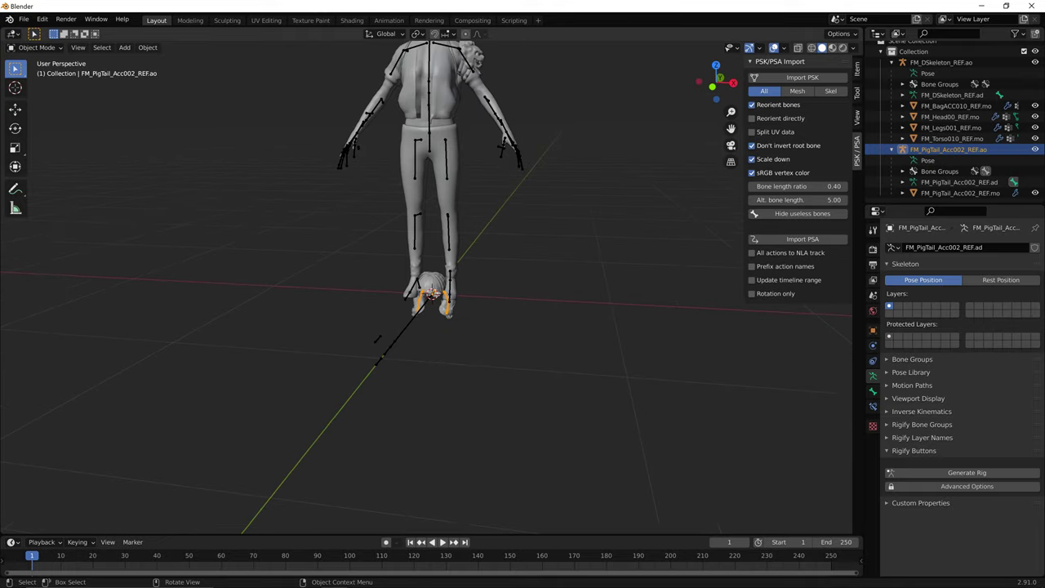
{"action": "scroll", "coordinate": [433, 298], "scroll_direction": "down", "scroll_amount": 4}
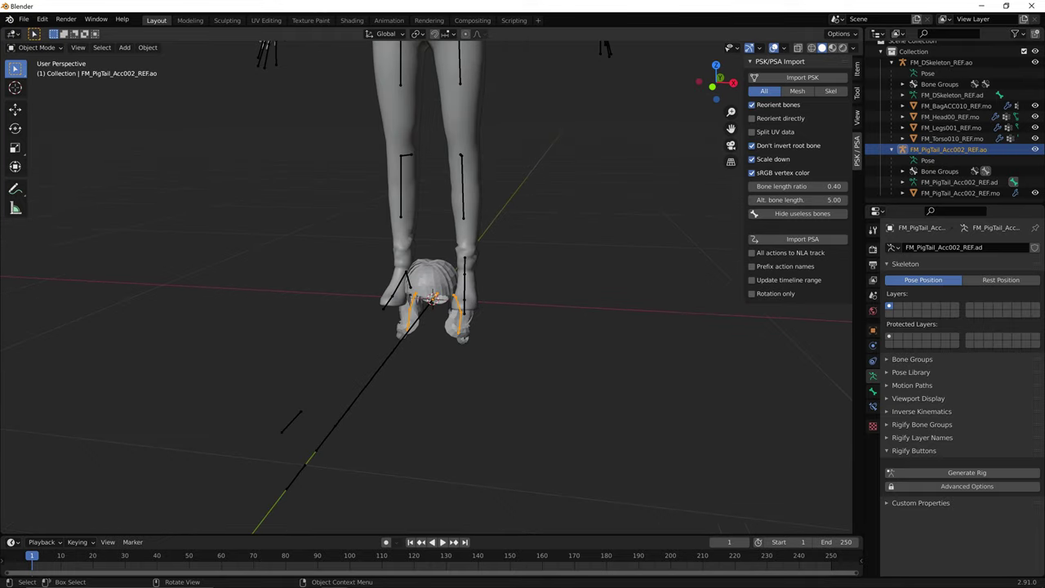
{"action": "scroll", "coordinate": [433, 298], "scroll_direction": "up", "scroll_amount": 2}
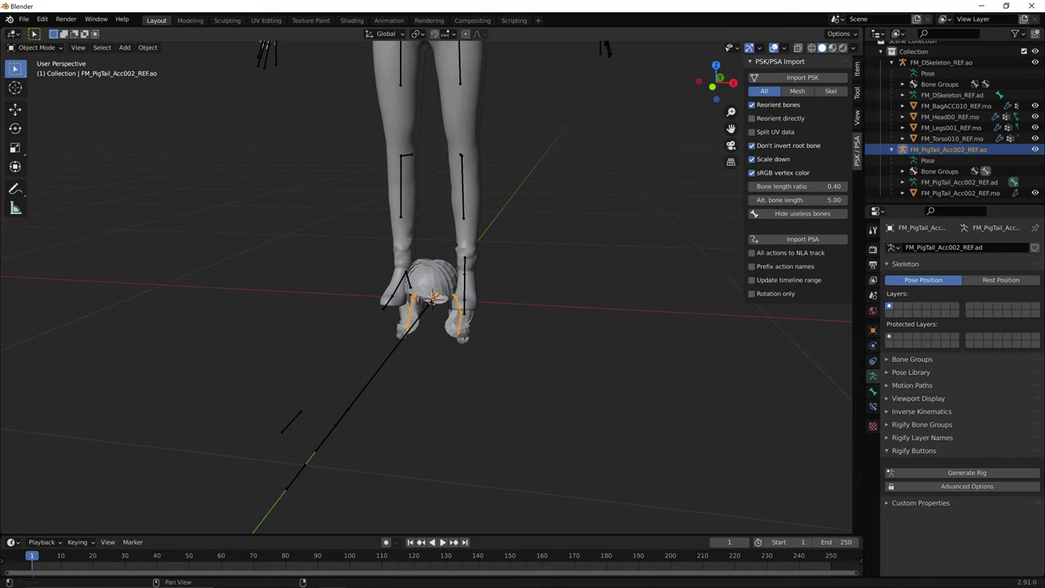
- Try to clear the parent of the joined FM_PigTail_Acc002_REF mesh
{"action": "left_click", "coordinate": [432, 298]}
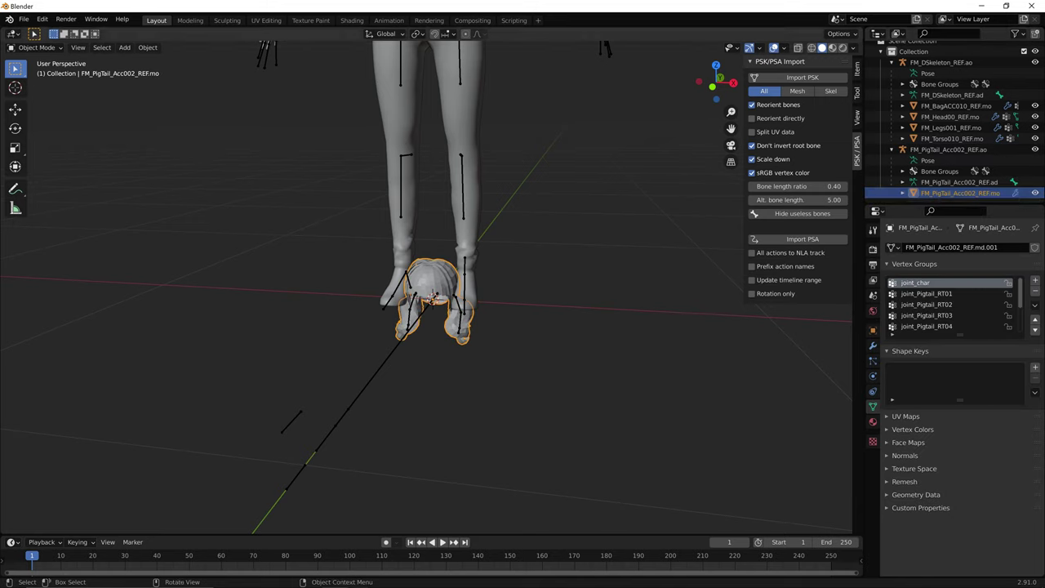
{"action": "key", "text": "alt+p"}
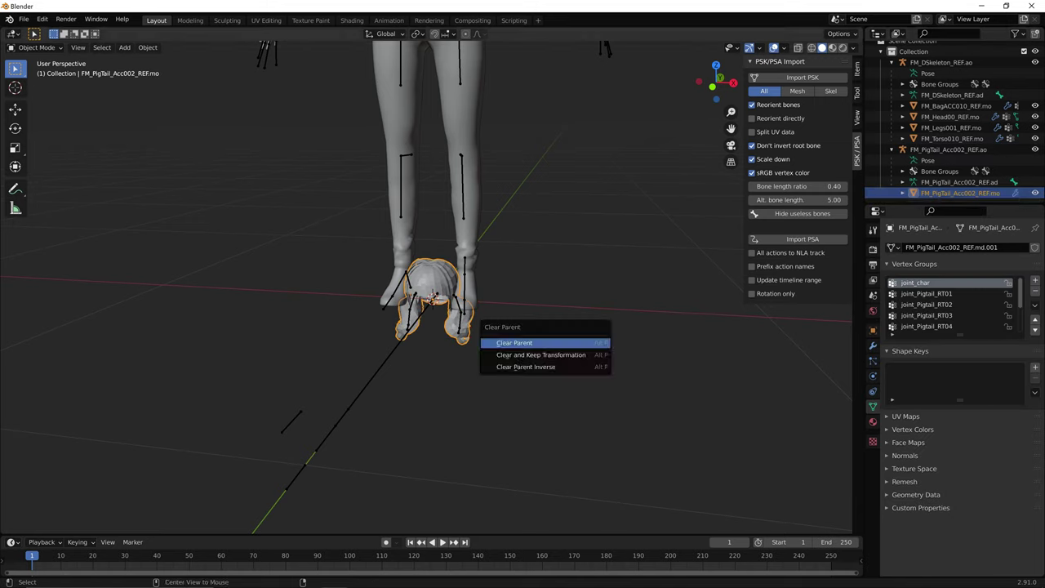
{"action": "key", "text": "Return"}
- Try moving the joined hair mesh up along the character's legs, undo the move and deselect everything
{"action": "middle_click_drag", "start_coordinate": [441, 310], "coordinate": [466, 307]}
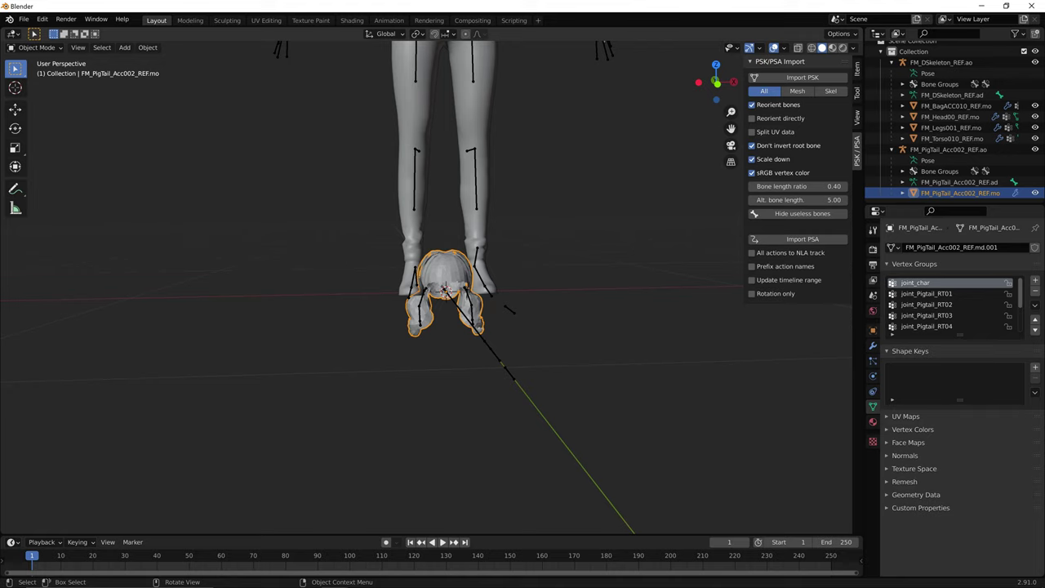
{"action": "scroll", "coordinate": [445, 294], "scroll_direction": "up", "scroll_amount": 3}
{"action": "scroll", "coordinate": [445, 294], "scroll_direction": "down", "scroll_amount": 3}
{"action": "scroll", "coordinate": [445, 294], "scroll_direction": "up", "scroll_amount": 2}
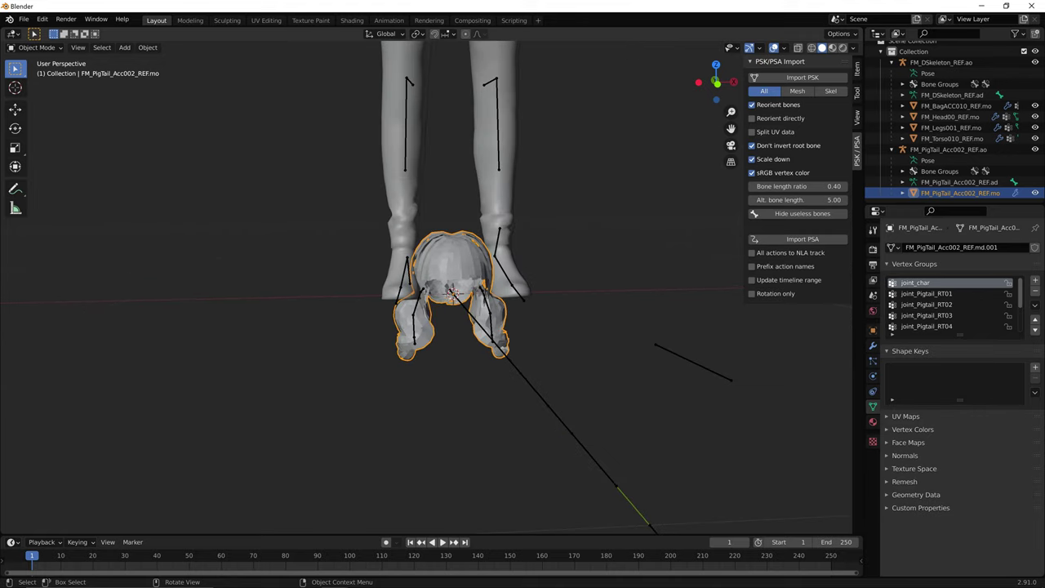
{"action": "key", "text": "g"}
{"action": "key", "text": "z"}
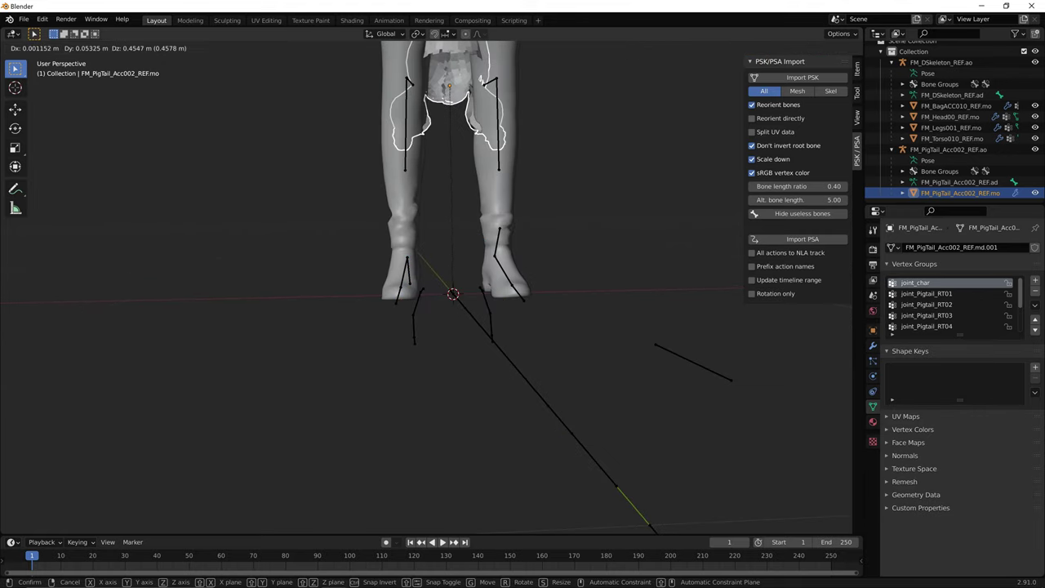
{"action": "key", "text": "Return"}
{"action": "key", "text": "ctrl+z"}
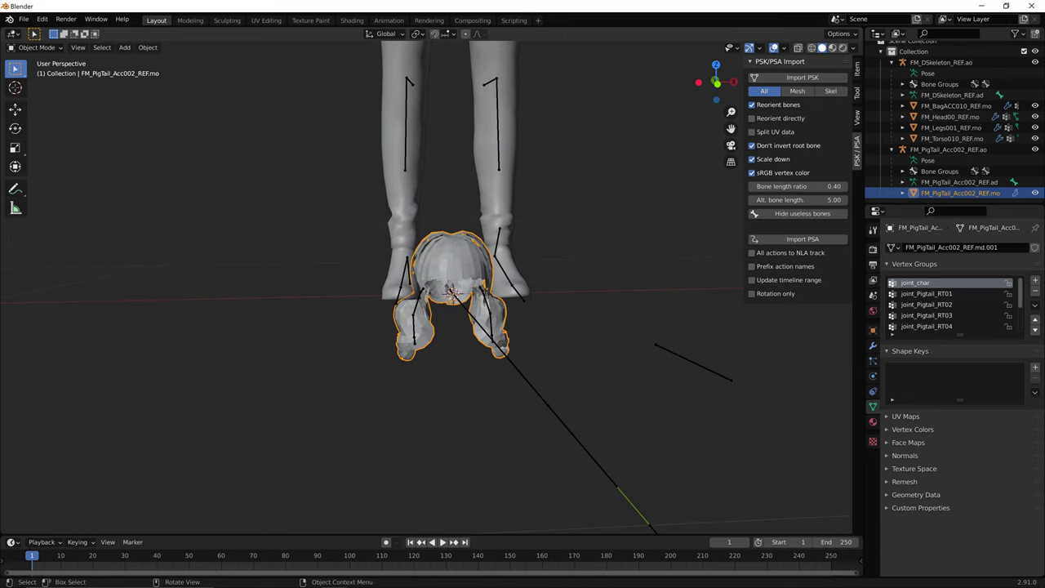
{"action": "key", "text": "alt+a"}
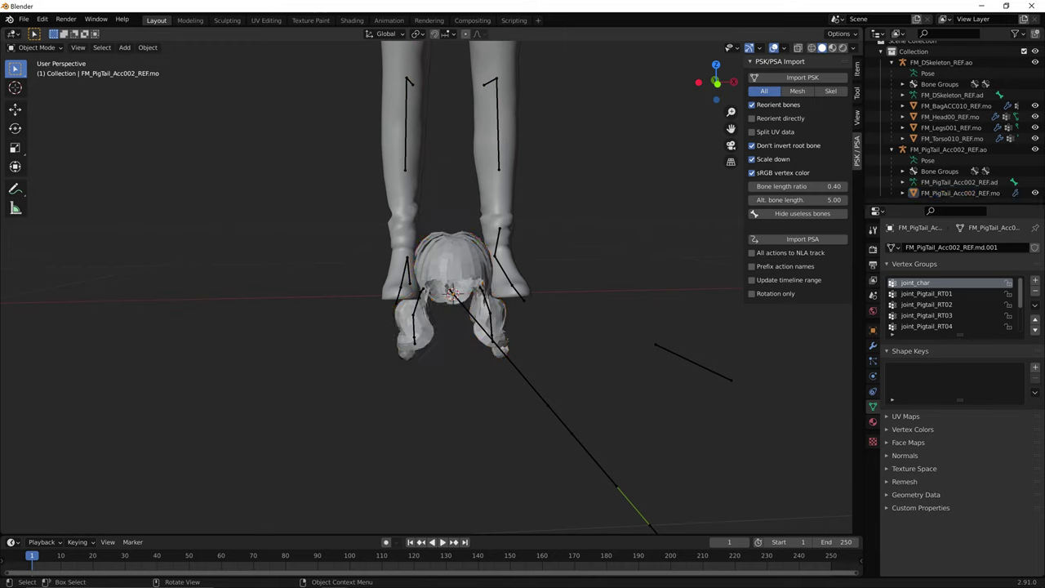
- Move the pigtail armature FM_PigTail_Acc002_REF.ao up about 1.535 m from the feet to the character's head in front view
{"action": "key", "text": "KP_1"}
{"action": "scroll", "coordinate": [441, 286], "scroll_direction": "down", "scroll_amount": 4}
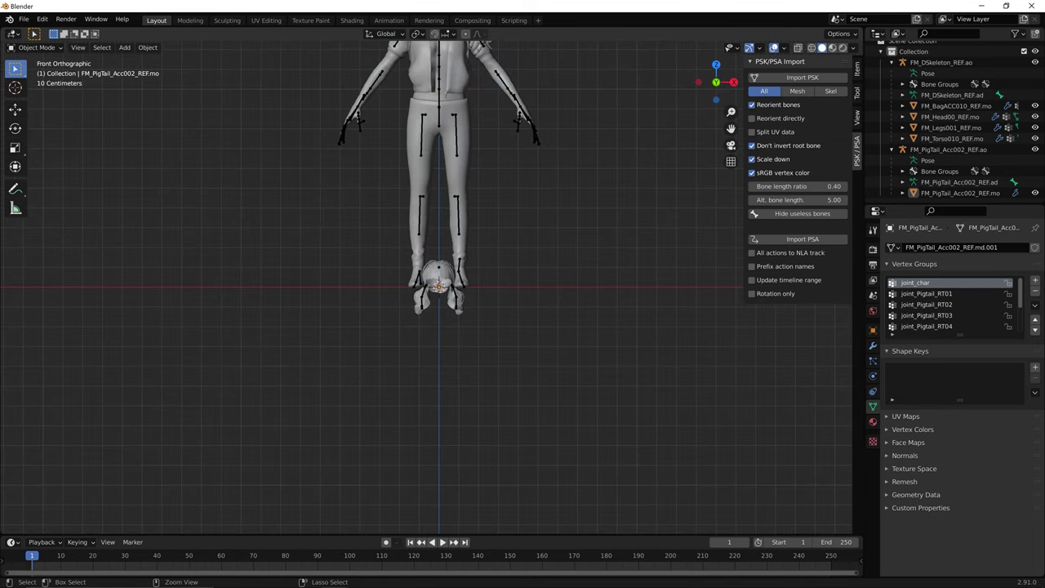
{"action": "middle_click_drag", "start_coordinate": [441, 286], "coordinate": [440, 466], "text": "ctrl"}
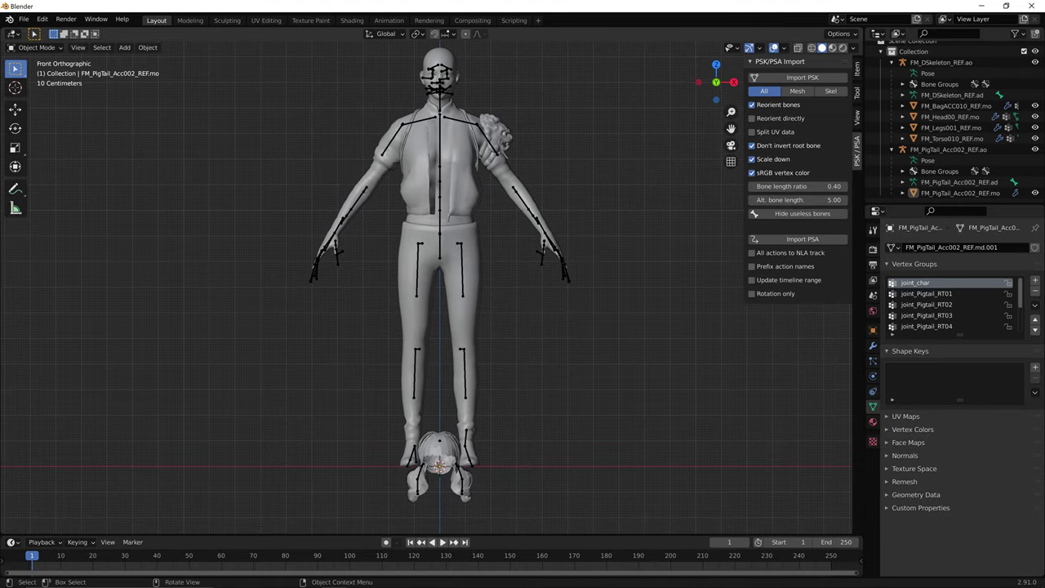
{"action": "left_click", "coordinate": [439, 465]}
{"action": "left_click", "coordinate": [893, 149]}
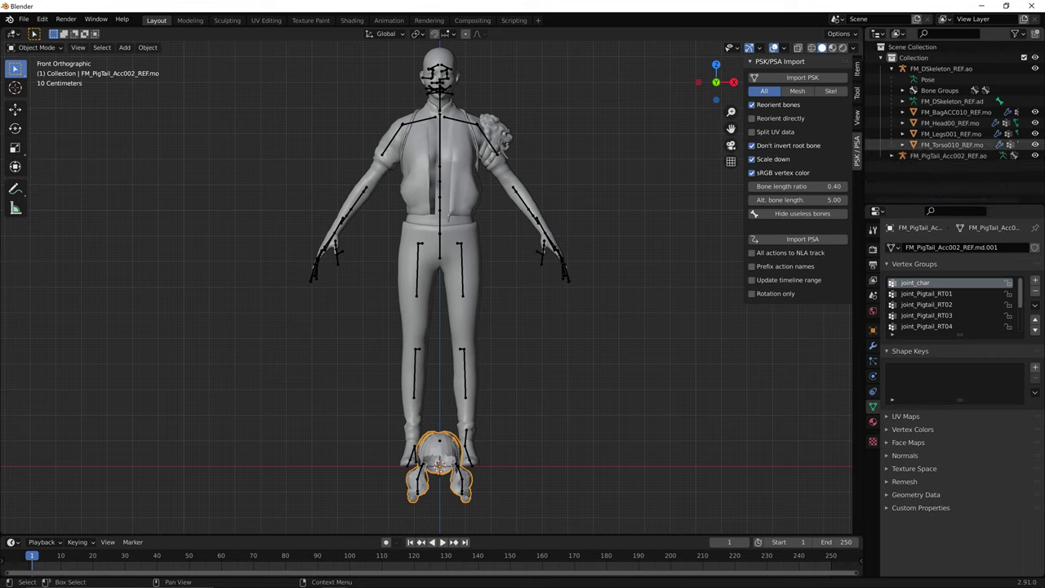
{"action": "left_click", "coordinate": [947, 155]}
{"action": "left_click", "coordinate": [892, 155]}
{"action": "key", "text": "g"}
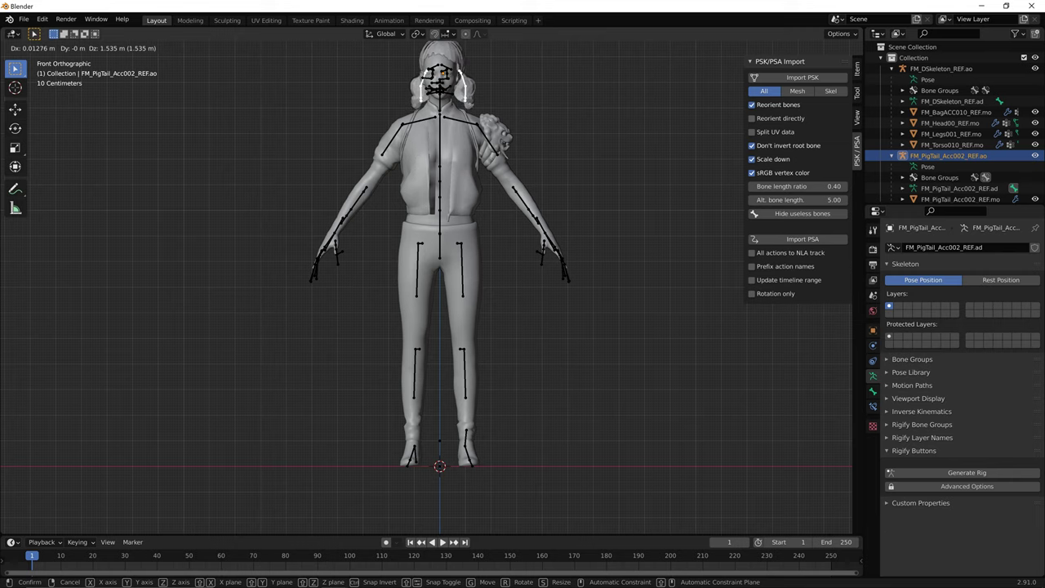
{"action": "key", "text": "Return"}
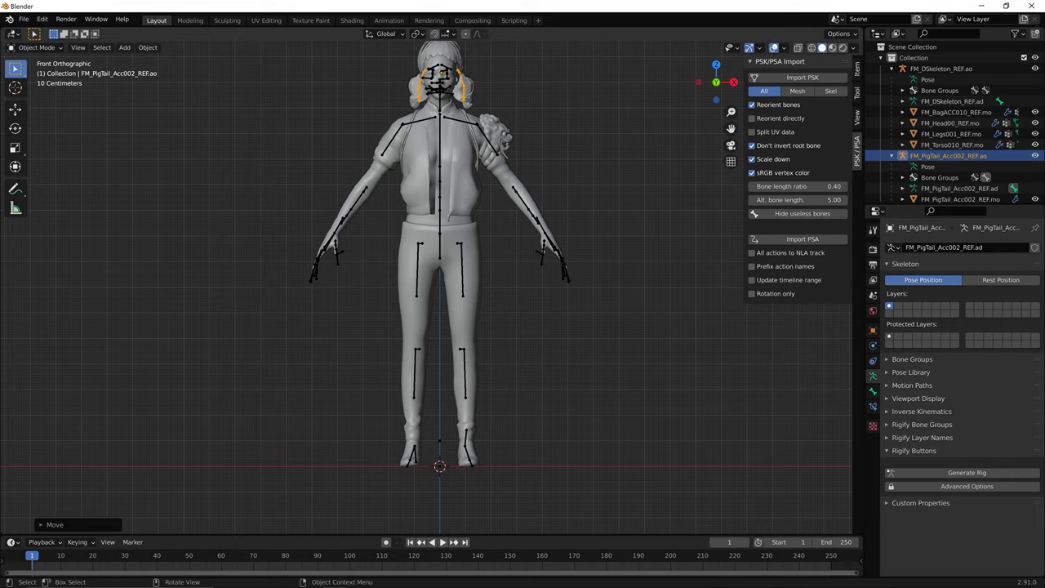
- Nudge the pigtail armature about 0.002 m sideways and 0.002 m up to centre the hair on the head in front view
{"action": "scroll", "coordinate": [441, 286], "scroll_direction": "up", "scroll_amount": 3}
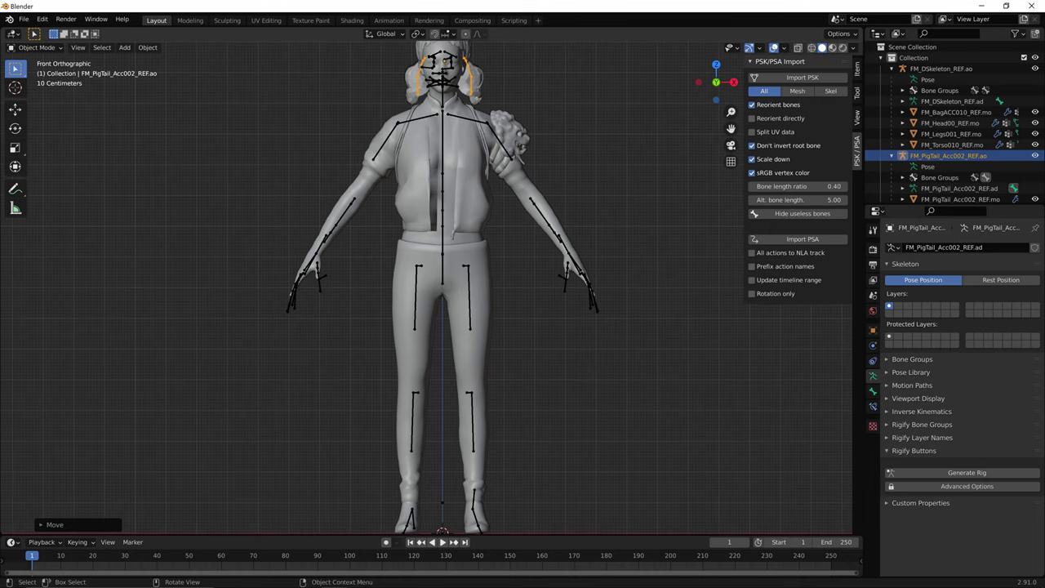
{"action": "middle_click_drag", "start_coordinate": [441, 204], "coordinate": [442, 407], "text": "shift"}
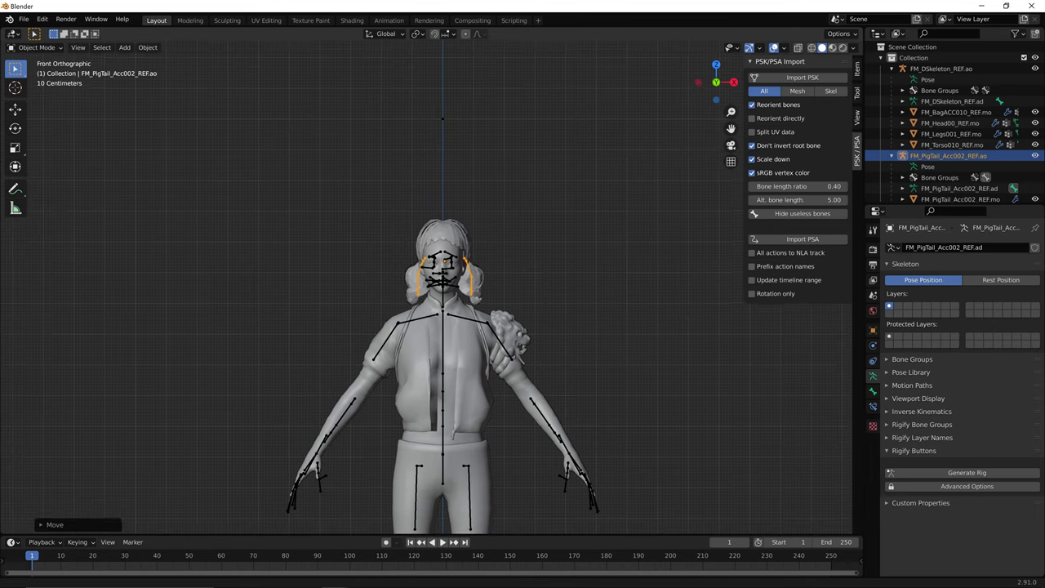
{"action": "scroll", "coordinate": [442, 407], "scroll_direction": "up", "scroll_amount": 4}
{"action": "scroll", "coordinate": [434, 282], "scroll_direction": "up", "scroll_amount": 3}
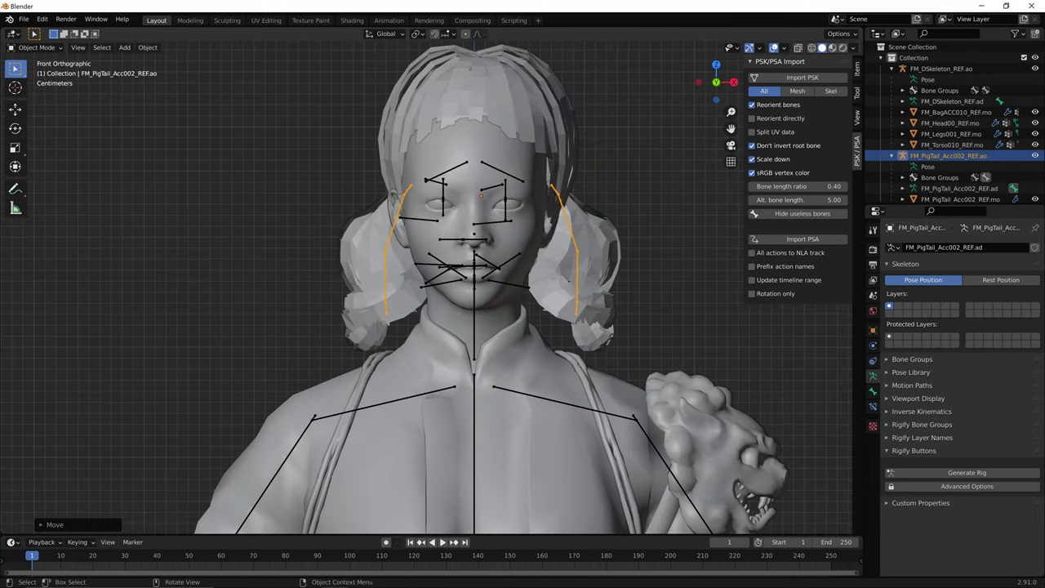
{"action": "key", "text": "g"}
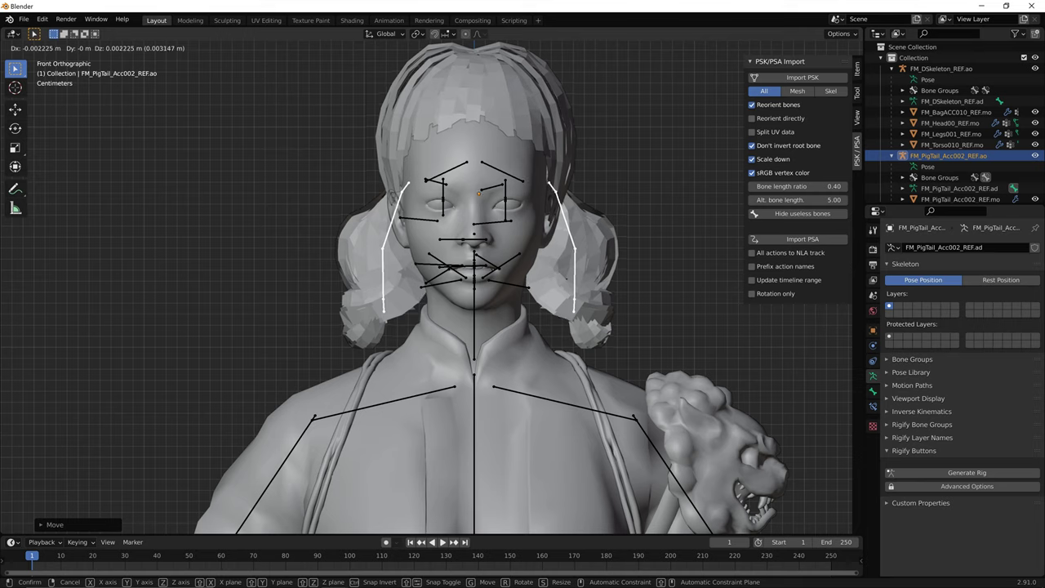
{"action": "left_click", "coordinate": [590, 279]}
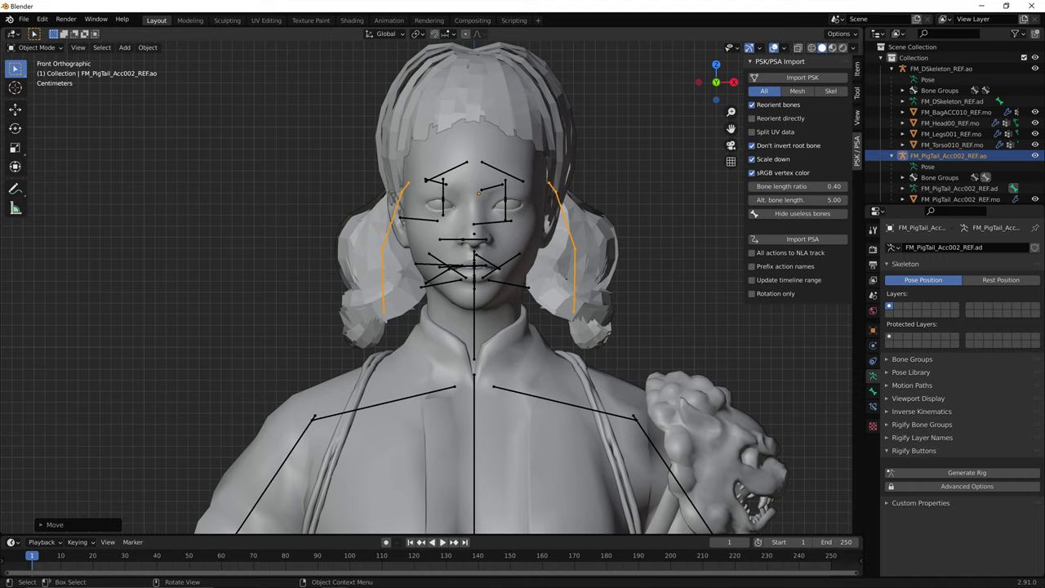
- Display the model in wireframe and move the pigtail armature about 0.023 m forward and 0.019 m down in side view
{"action": "middle_click_drag", "start_coordinate": [589, 279], "coordinate": [589, 280]}
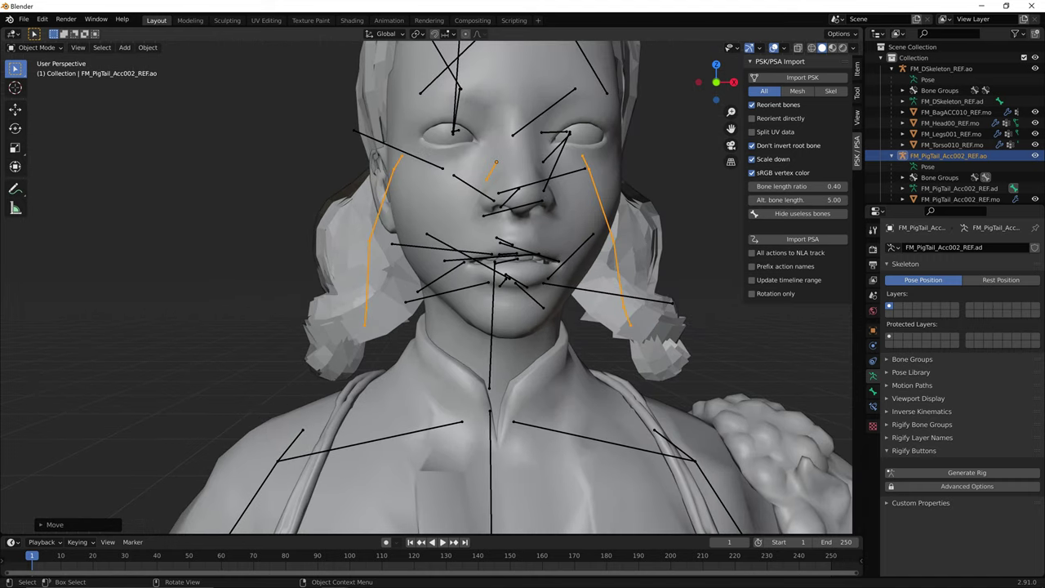
{"action": "key", "text": "KP_3"}
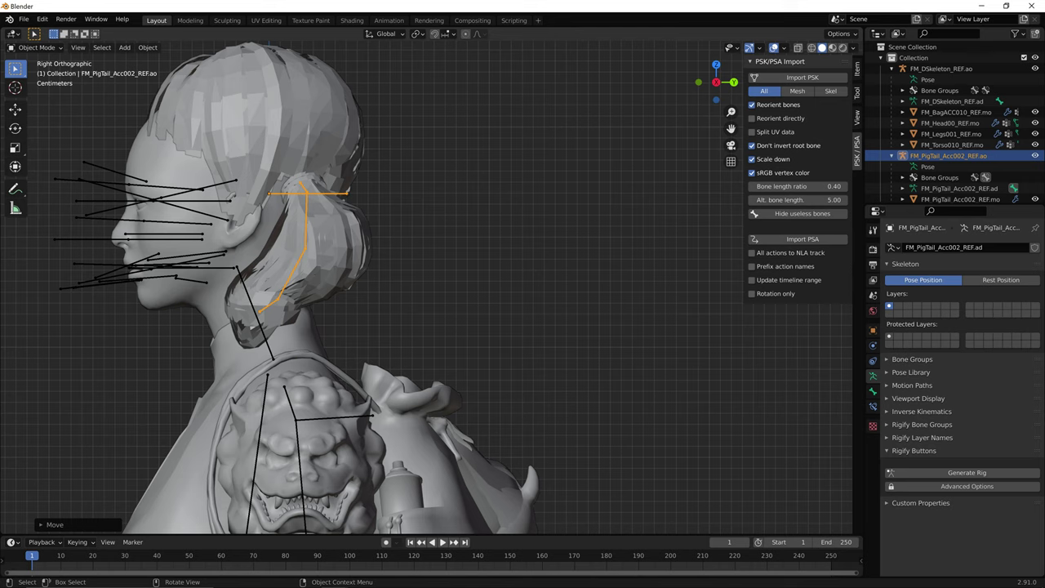
{"action": "key", "text": "z"}
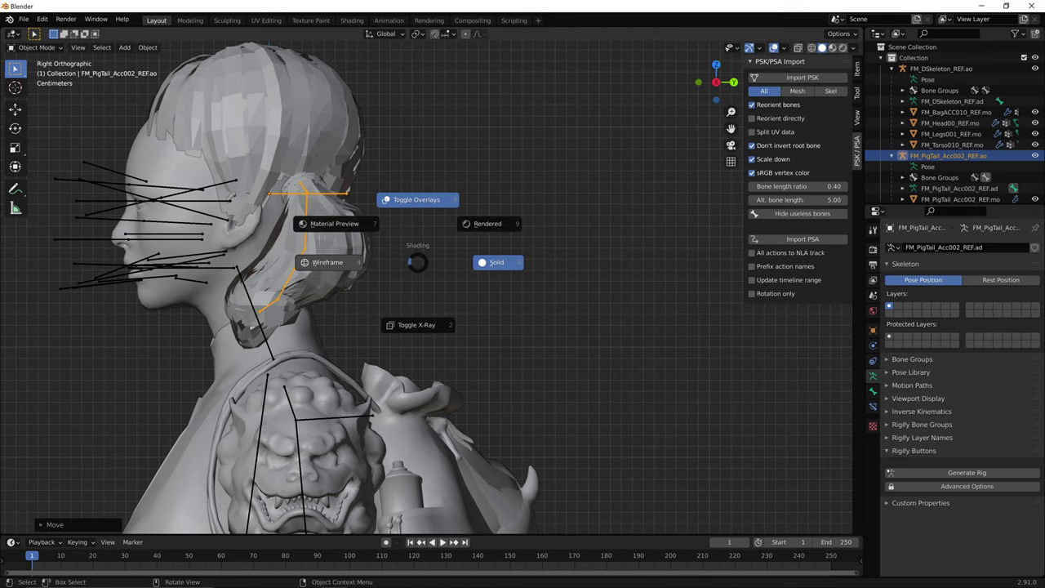
{"action": "left_click", "coordinate": [326, 263]}
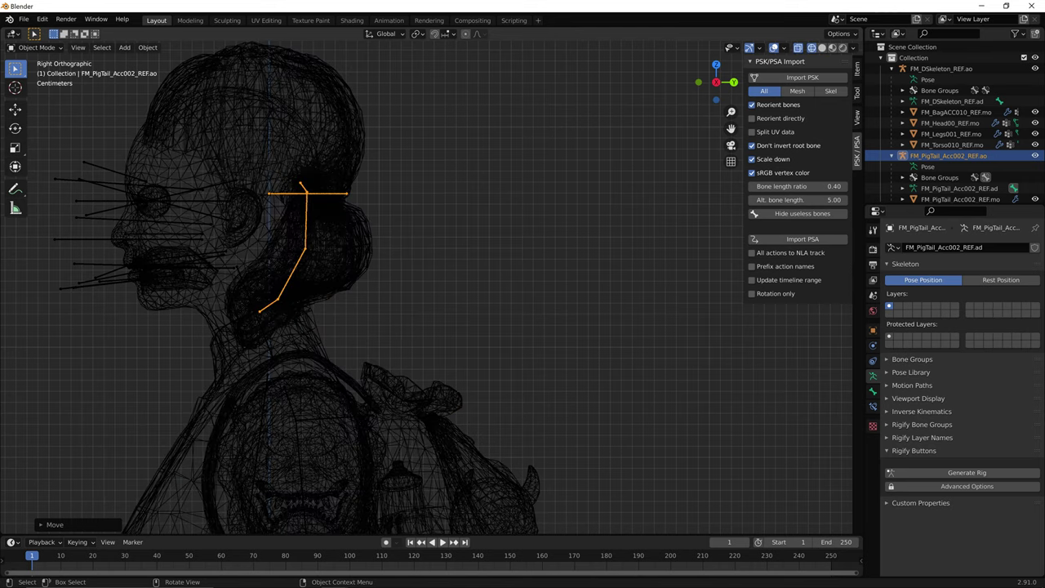
{"action": "scroll", "coordinate": [428, 286], "scroll_direction": "up", "scroll_amount": 1}
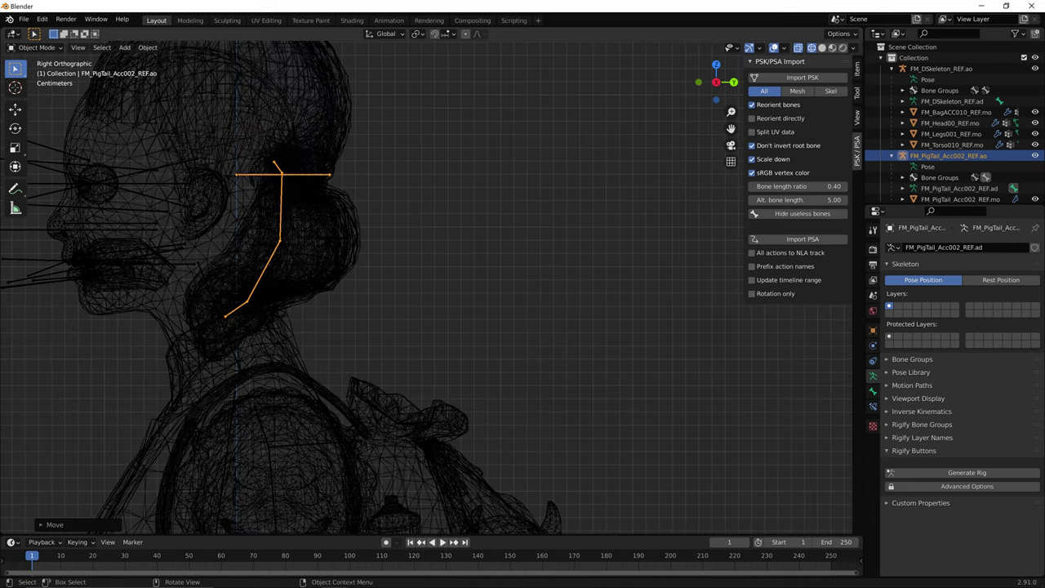
{"action": "middle_click_drag", "start_coordinate": [343, 261], "coordinate": [570, 361], "text": "shift"}
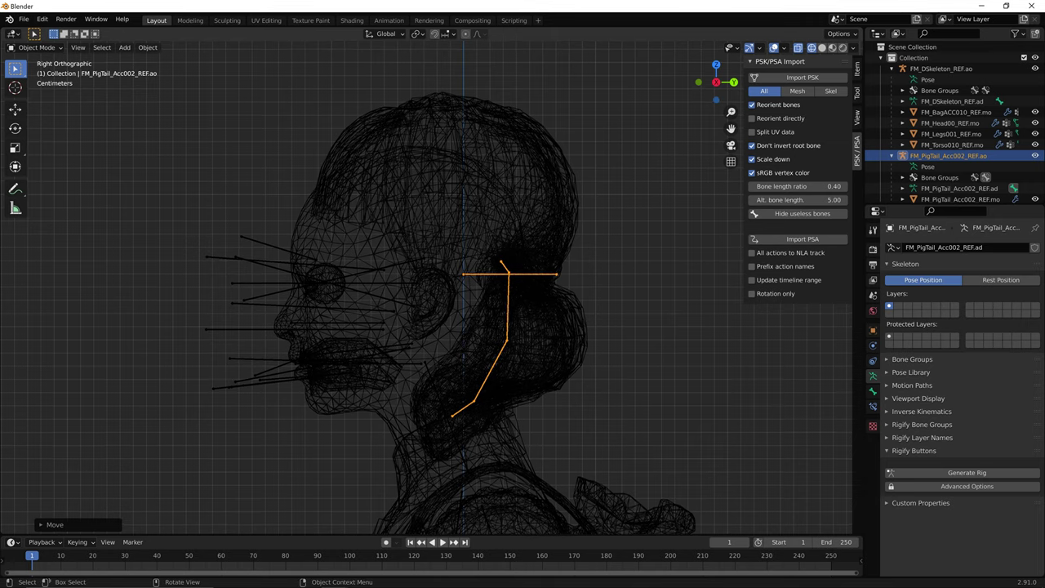
{"action": "left_click", "coordinate": [563, 351]}
{"action": "left_click", "coordinate": [948, 156]}
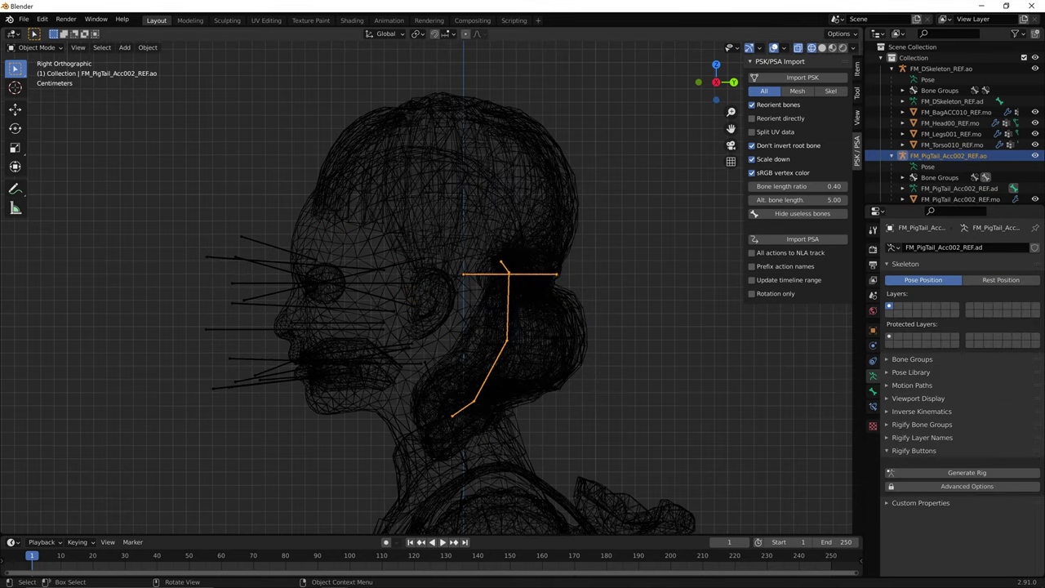
{"action": "key", "text": "g"}
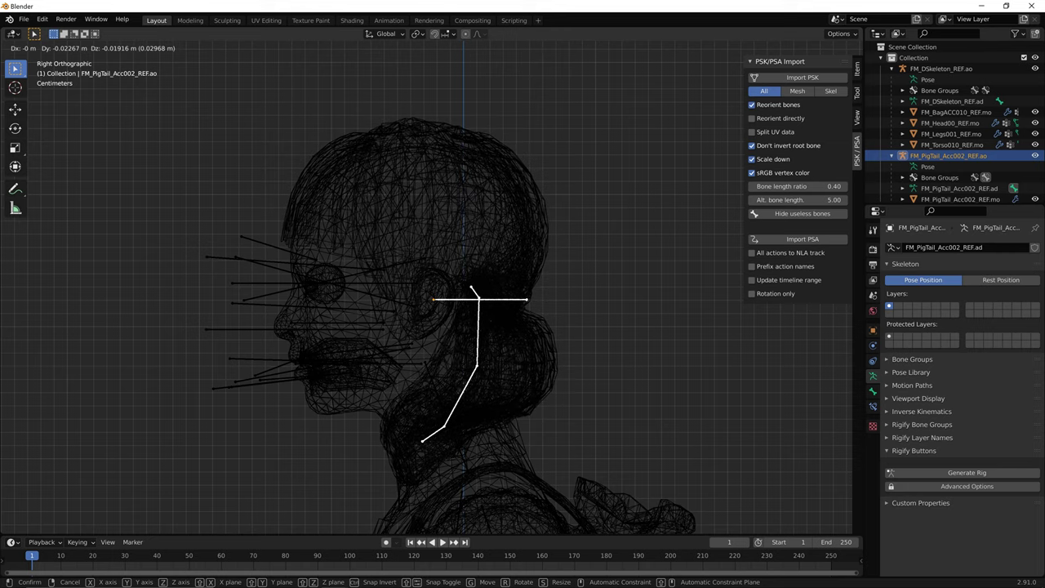
{"action": "left_click", "coordinate": [490, 327]}
- Return to solid shading and check the pigtail hair's fit on the head from the front and at an angle
{"action": "middle_click_drag", "start_coordinate": [490, 327], "coordinate": [619, 316]}
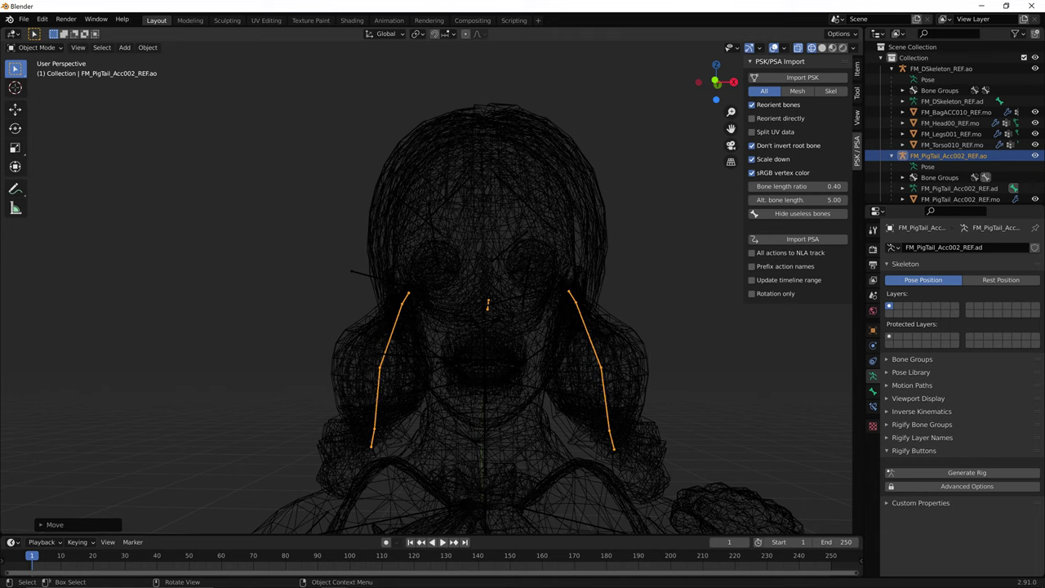
{"action": "key", "text": "KP_1"}
{"action": "key", "text": "z"}
{"action": "left_click", "coordinate": [593, 402]}
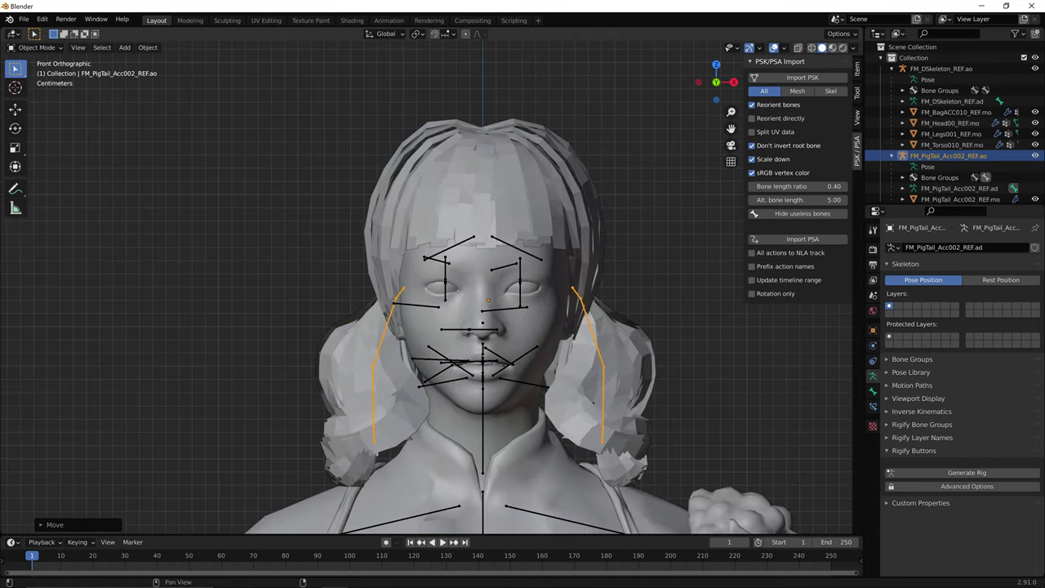
{"action": "scroll", "coordinate": [462, 326], "scroll_direction": "down", "scroll_amount": 3}
{"action": "scroll", "coordinate": [461, 327], "scroll_direction": "down", "scroll_amount": 2}
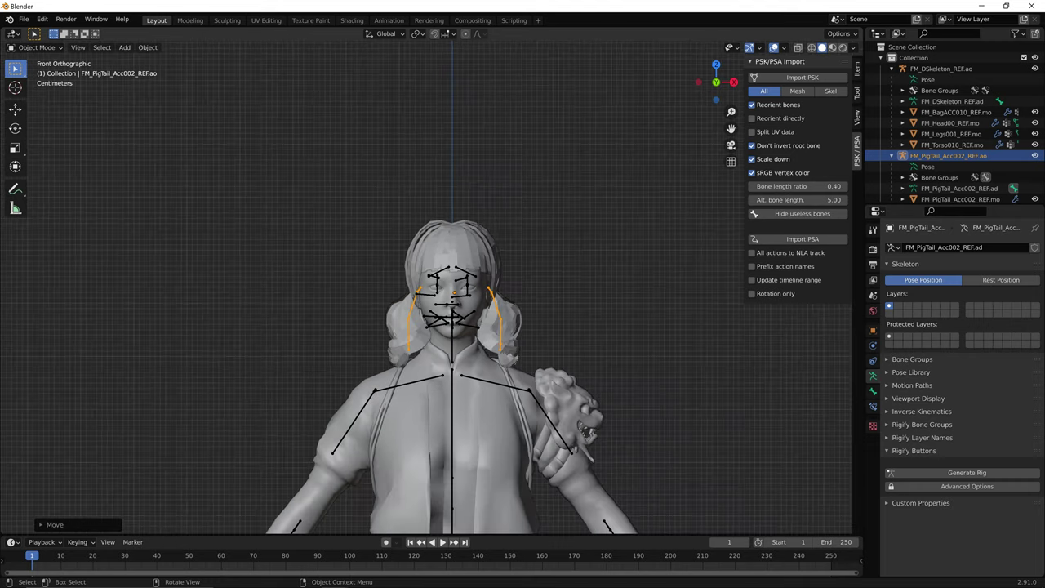
{"action": "mouse_move", "coordinate": [461, 327]}
{"action": "middle_mouse_down"}
{"action": "mouse_move", "coordinate": [515, 320]}
{"action": "mouse_move", "coordinate": [451, 326]}
{"action": "middle_mouse_up"}
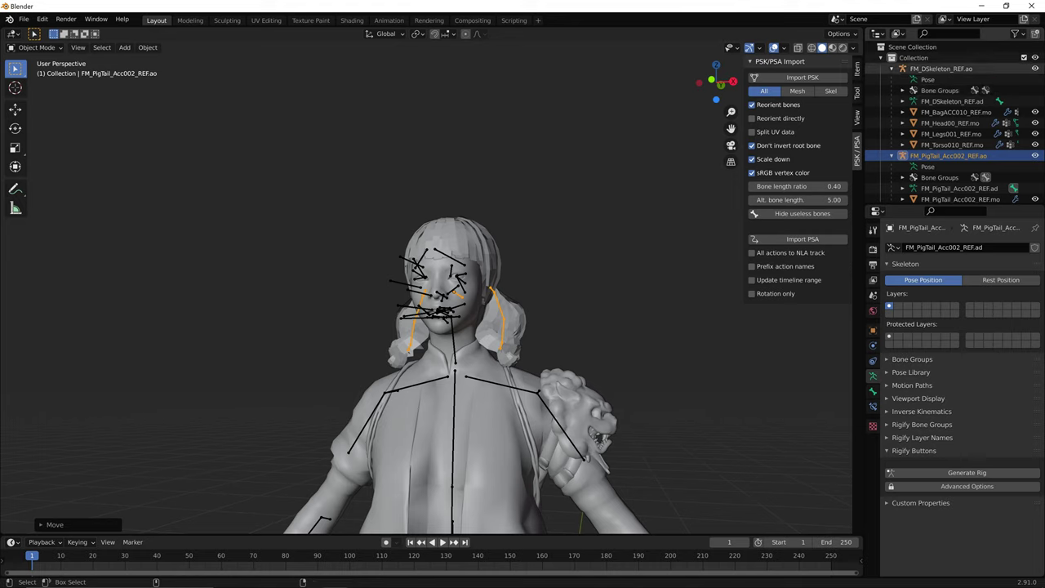
- Try to join the pigtail armature into the main skeleton FM_DSkeleton_REF.ao, and check the pigtail mesh's placement
{"action": "left_click", "coordinate": [941, 68], "text": "ctrl"}
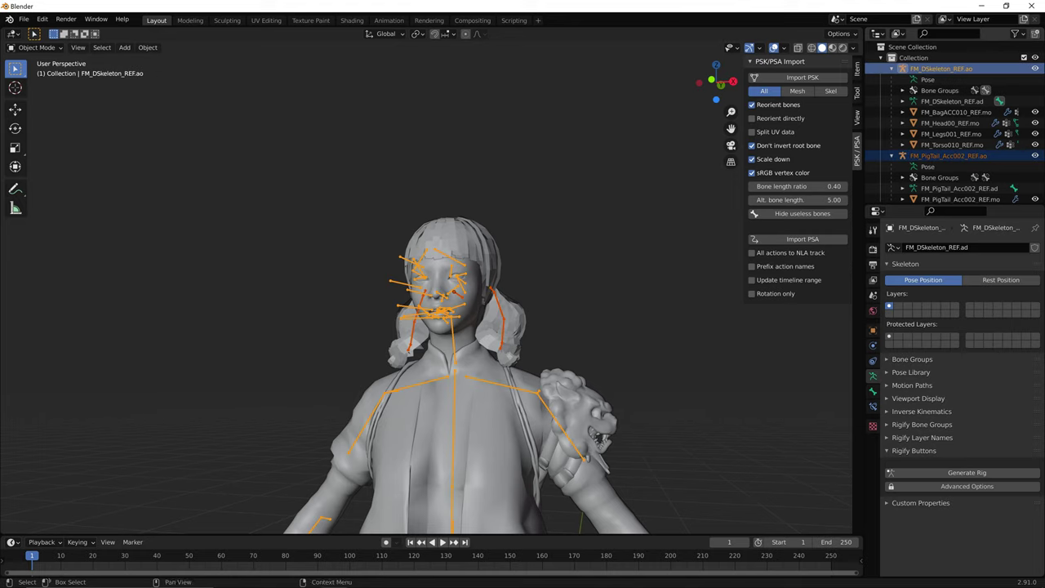
{"action": "key", "text": "ctrl+j"}
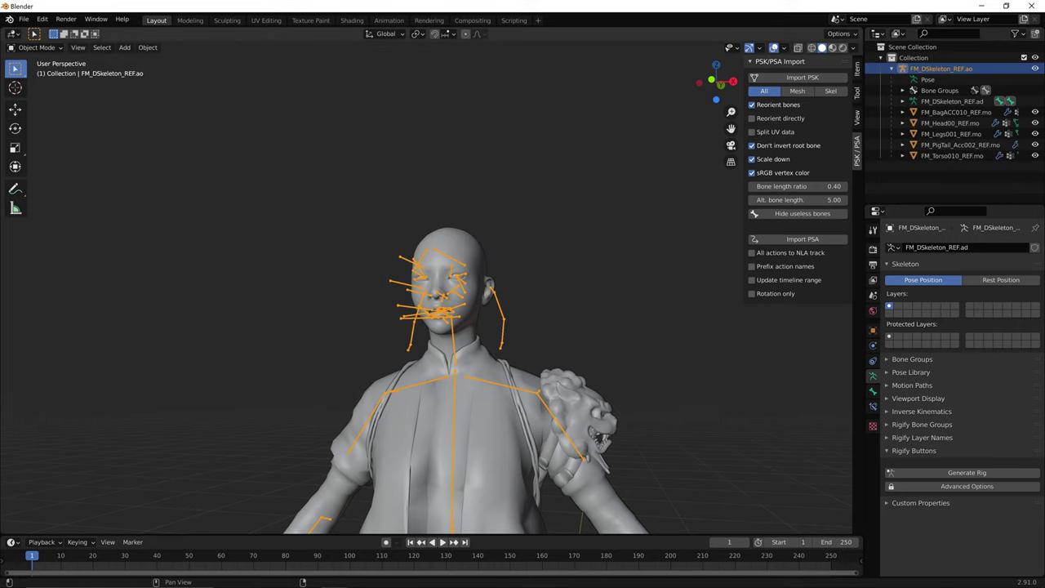
{"action": "scroll", "coordinate": [433, 298], "scroll_direction": "down", "scroll_amount": 9}
{"action": "middle_click_drag", "start_coordinate": [433, 298], "coordinate": [498, 392]}
{"action": "scroll", "coordinate": [510, 326], "scroll_direction": "up", "scroll_amount": 5}
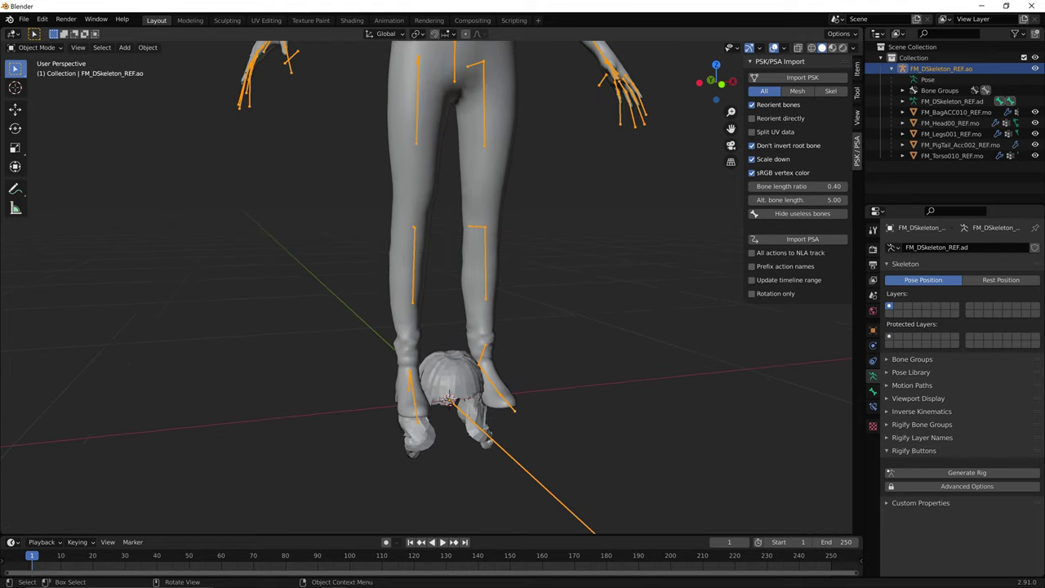
{"action": "left_click", "coordinate": [449, 400]}
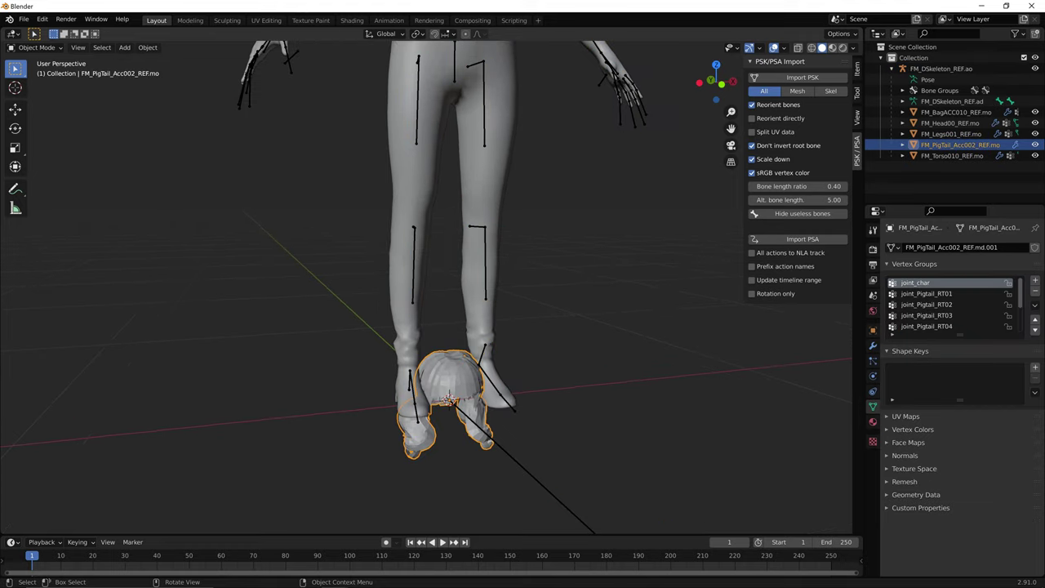
{"action": "scroll", "coordinate": [445, 298], "scroll_direction": "down", "scroll_amount": 4}
{"action": "middle_click_drag", "start_coordinate": [441, 343], "coordinate": [454, 343]}
{"action": "scroll", "coordinate": [454, 343], "scroll_direction": "down", "scroll_amount": 2}
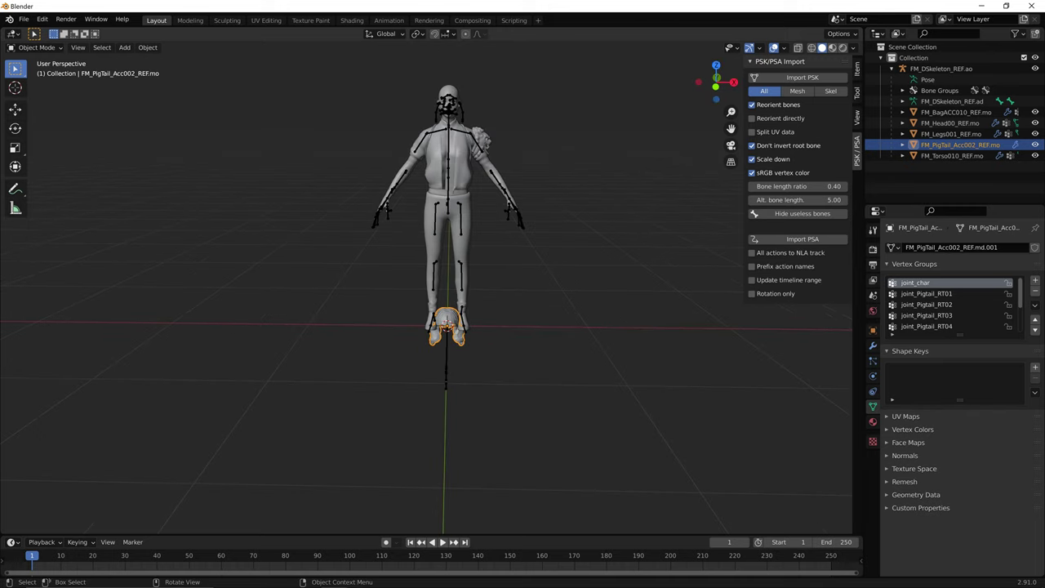
- Undo the armature join and the moves of the pigtail armature
{"action": "key", "text": "ctrl+z"}
{"action": "key", "text": "ctrl+z"}
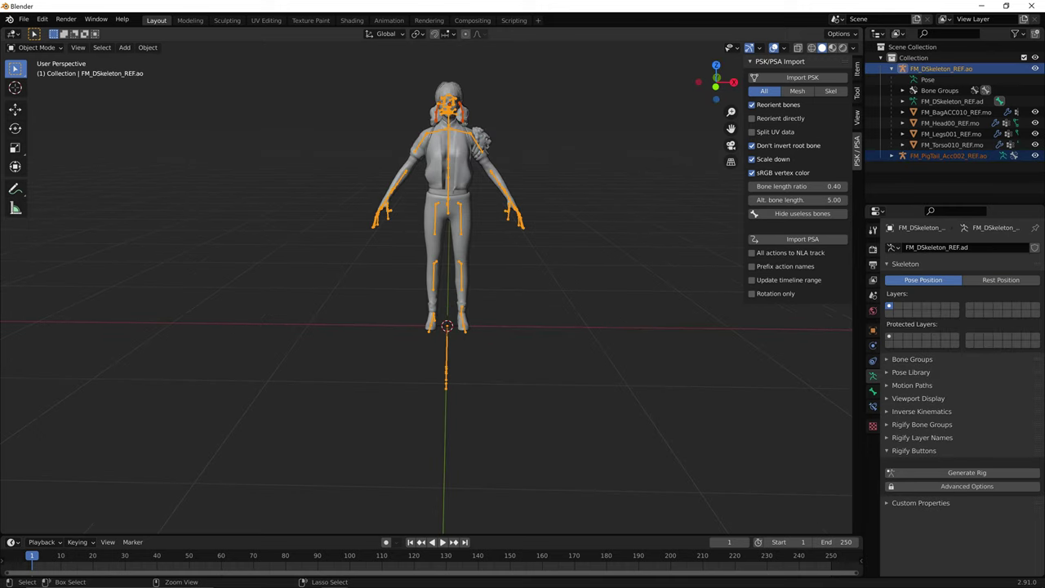
{"action": "key", "text": "ctrl+z"}
{"action": "key", "text": "ctrl+z"}
{"action": "key", "text": "ctrl+shift+z"}
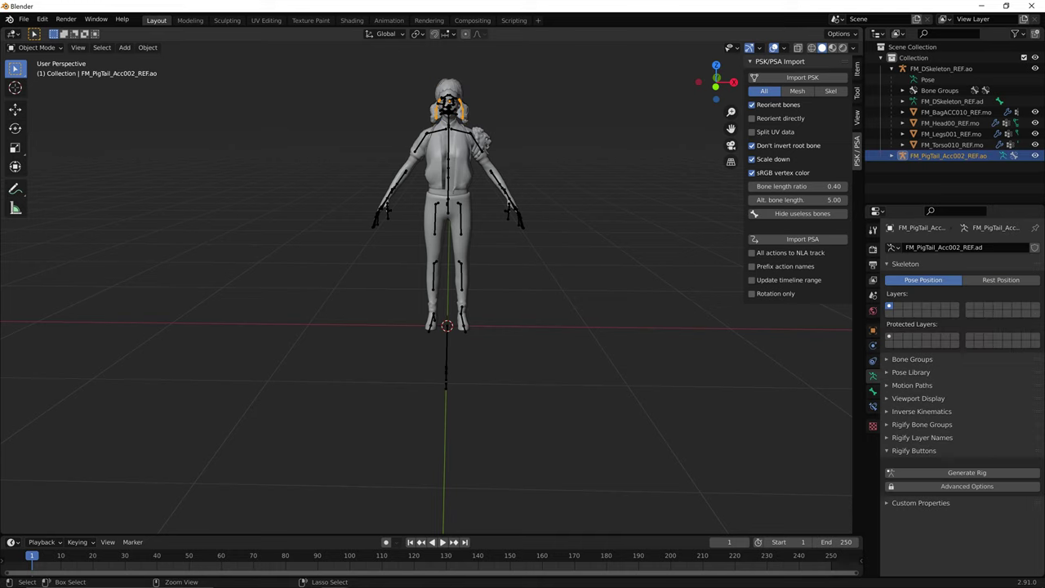
{"action": "key", "text": "ctrl+z"}
- Clear the parent of the pigtail mesh FM_PigTail_Acc002_REF.mo to detach it from its armature
{"action": "scroll", "coordinate": [431, 287], "scroll_direction": "up", "scroll_amount": 6}
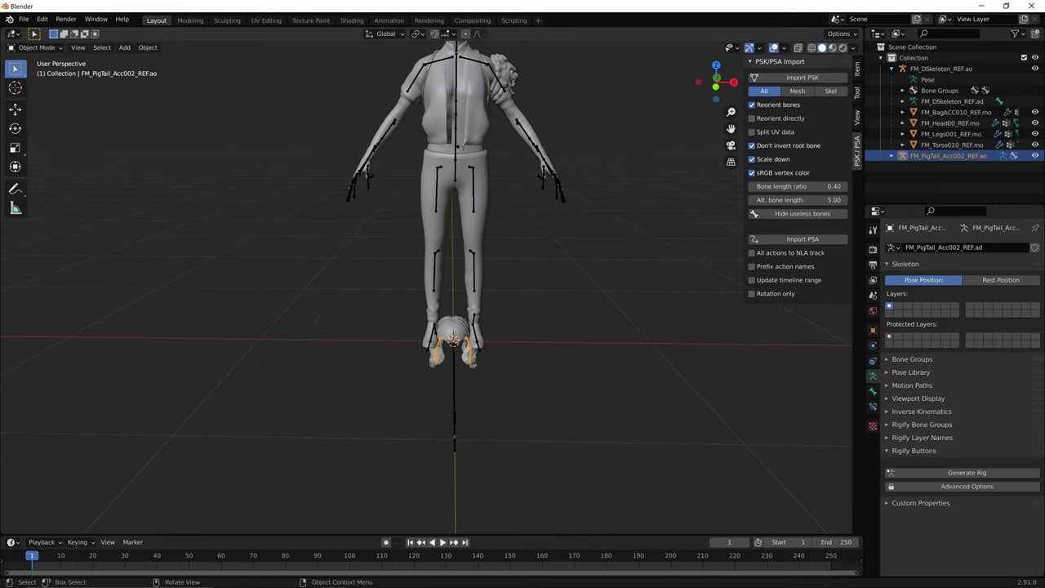
{"action": "left_click", "coordinate": [480, 372]}
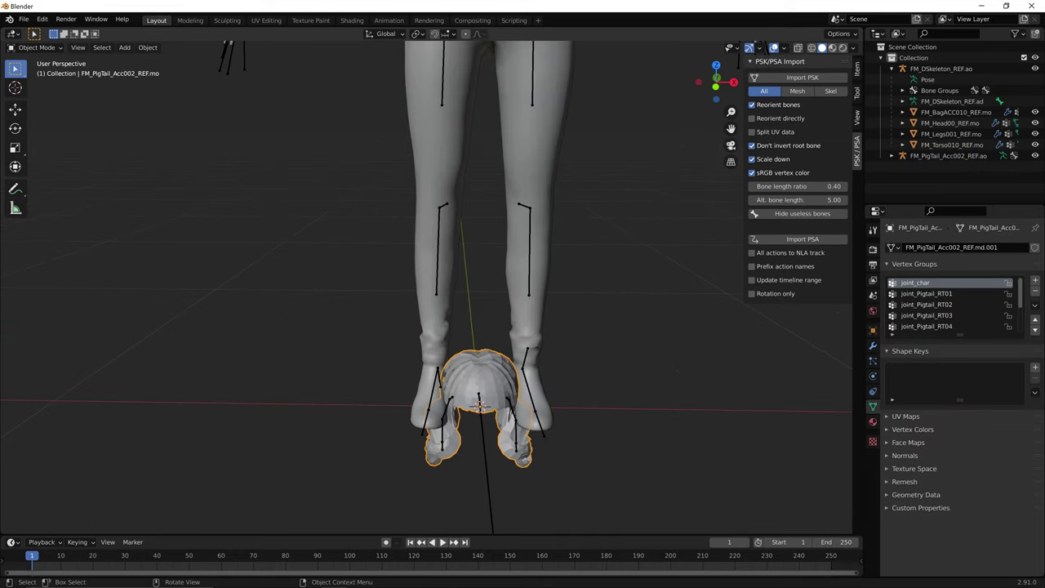
{"action": "scroll", "coordinate": [482, 404], "scroll_direction": "down", "scroll_amount": 2}
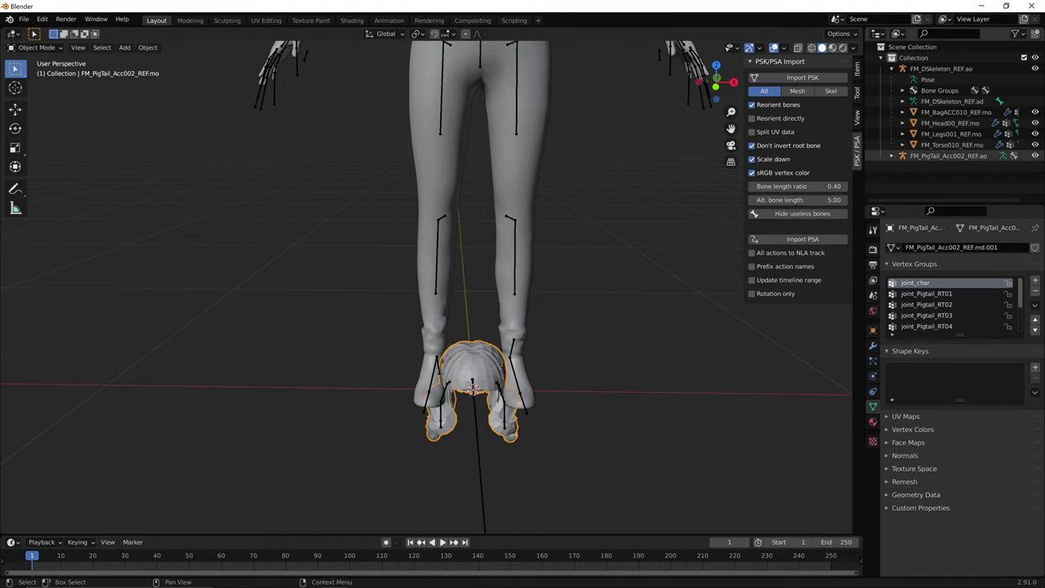
{"action": "left_click", "coordinate": [891, 156]}
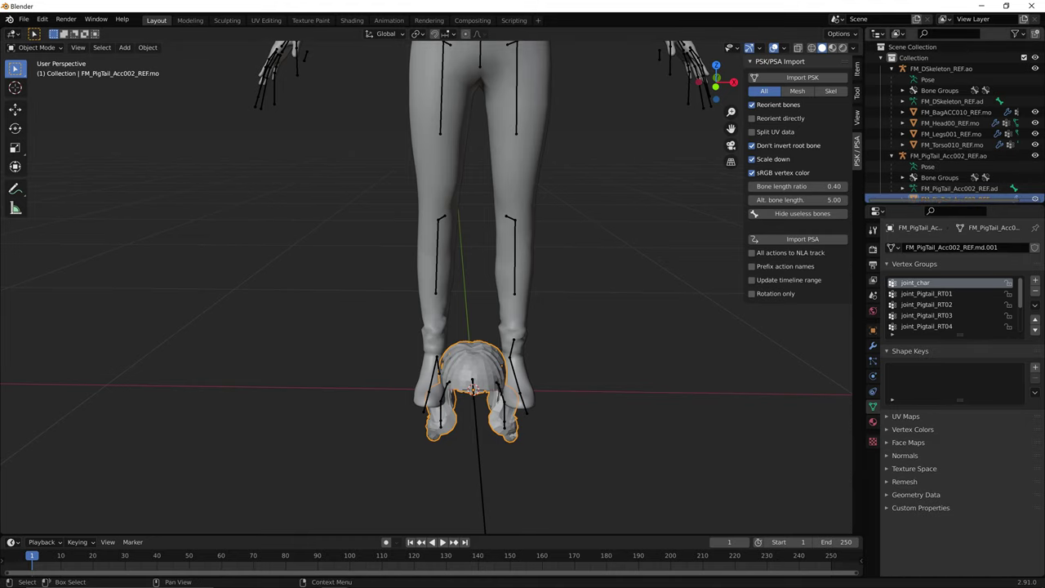
{"action": "scroll", "coordinate": [931, 173], "scroll_direction": "down", "scroll_amount": 1}
{"action": "scroll", "coordinate": [490, 286], "scroll_direction": "down", "scroll_amount": 2}
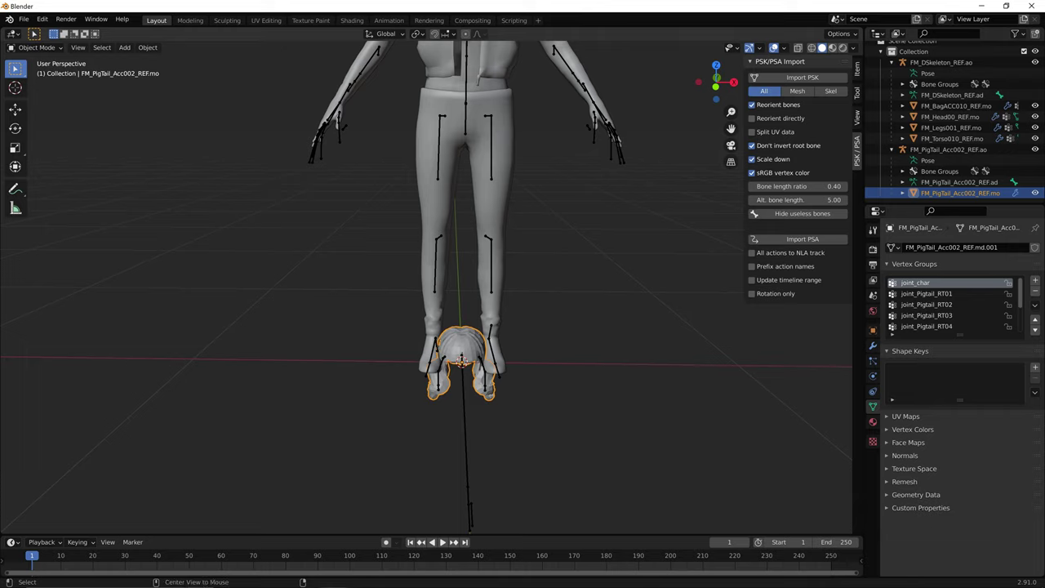
{"action": "key", "text": "alt+p"}
{"action": "left_click", "coordinate": [578, 302]}
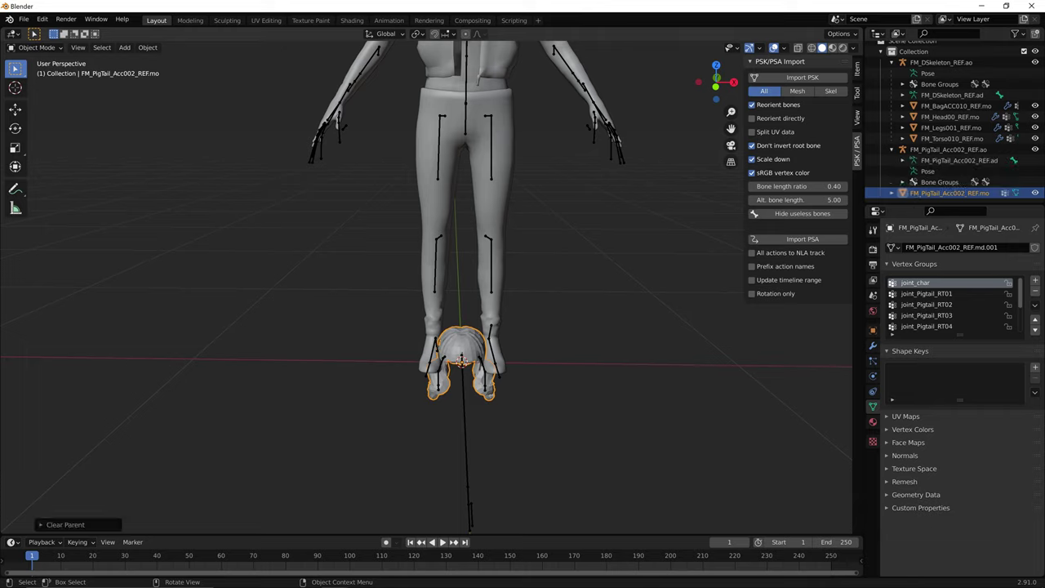
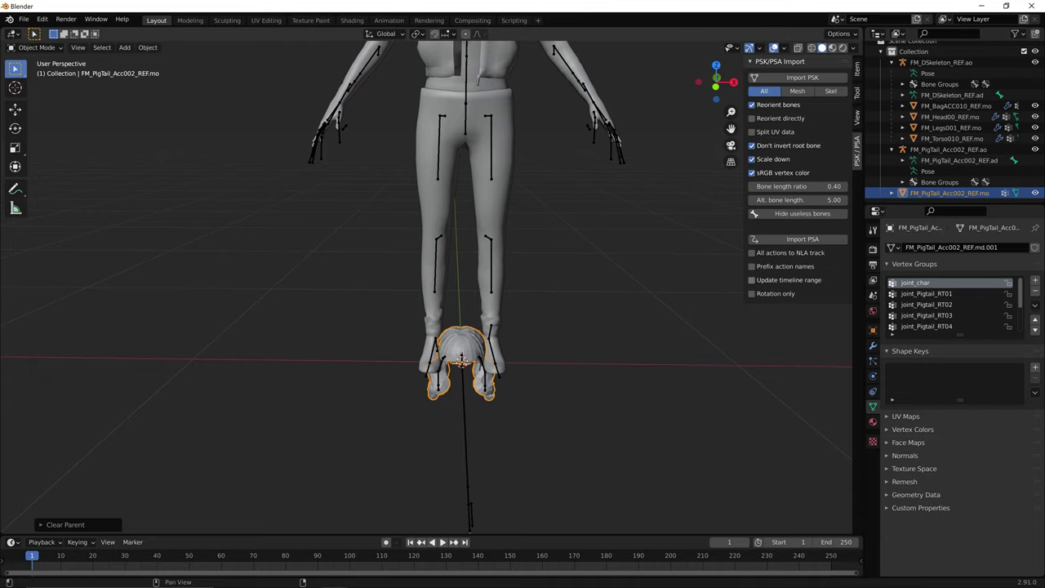
- Raise the pigtail mesh FM_PigTail_Acc002_REF.mo about 1.55 m along the Z axis onto the character's head
{"action": "middle_click_drag", "start_coordinate": [489, 326], "coordinate": [510, 327]}
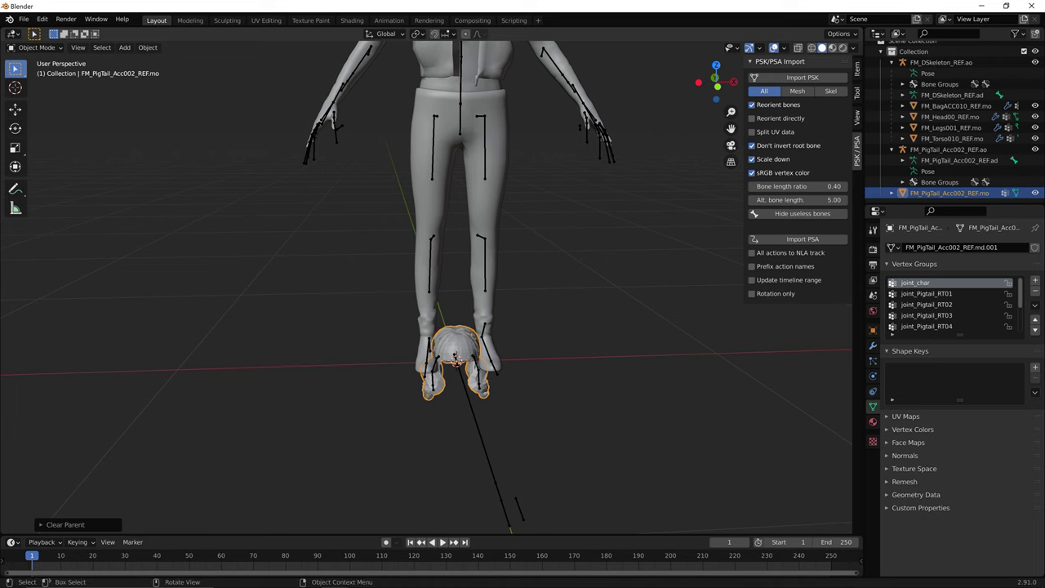
{"action": "key", "text": "KP_1"}
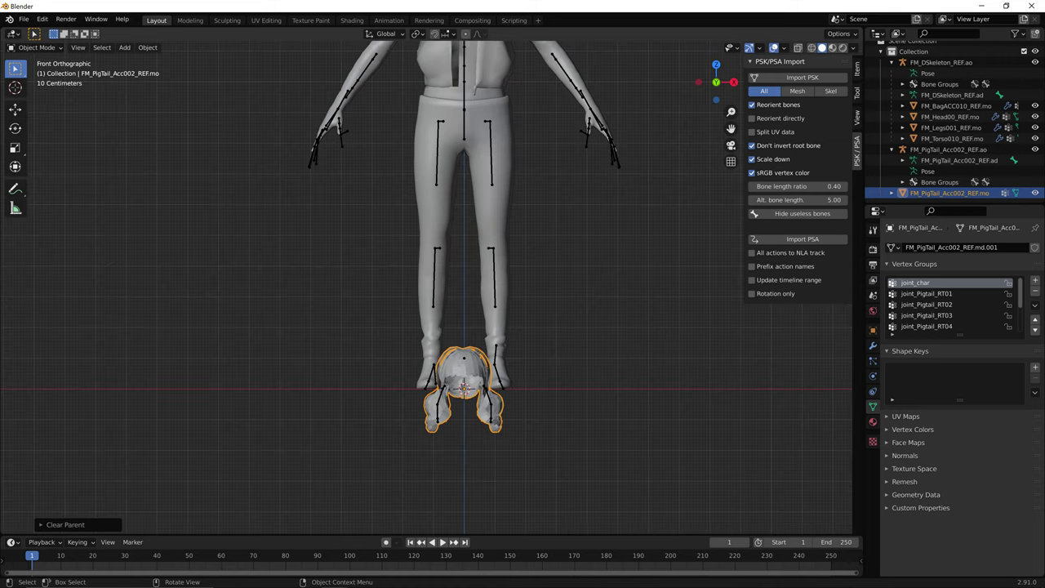
{"action": "key", "text": "alt+z"}
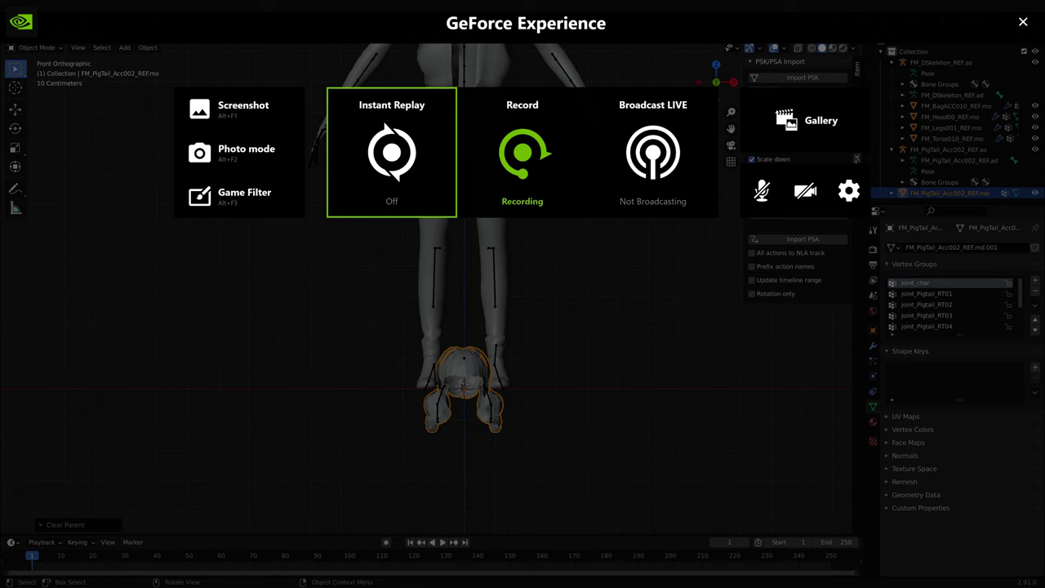
{"action": "key", "text": "alt+z"}
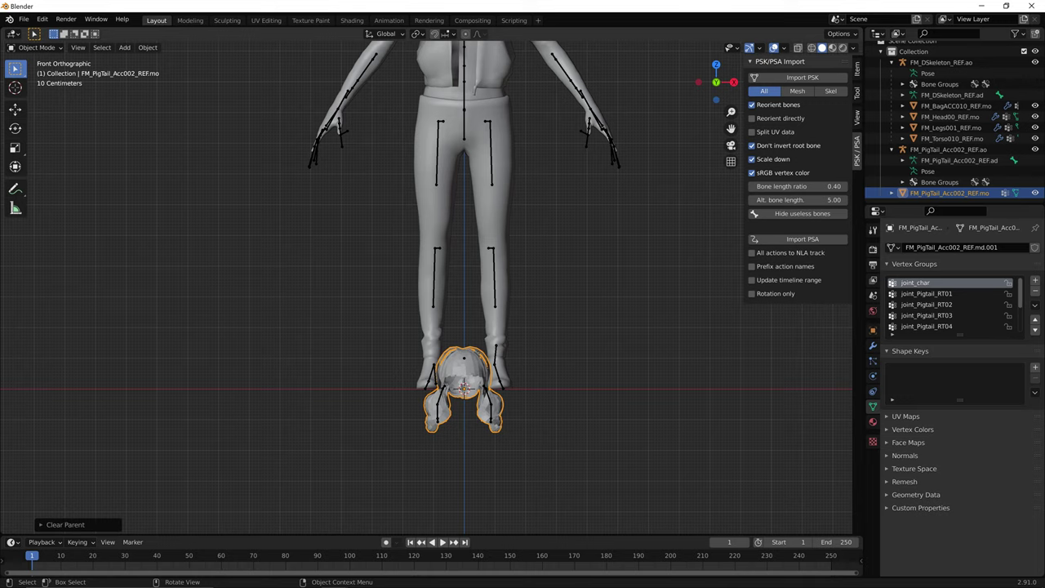
{"action": "middle_click_drag", "start_coordinate": [490, 245], "coordinate": [489, 367], "text": "shift"}
{"action": "key", "text": "g"}
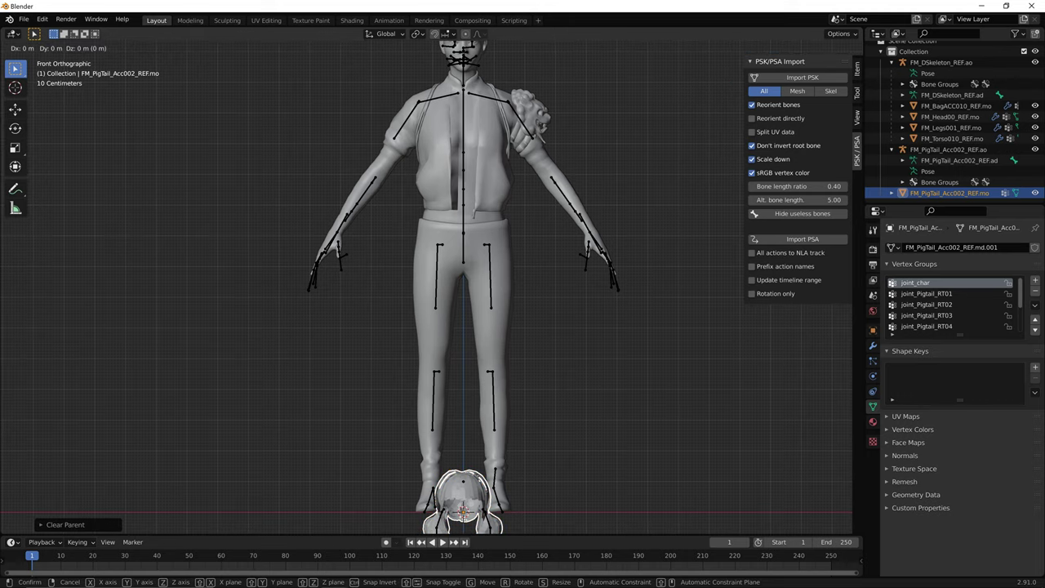
{"action": "key", "text": "z"}
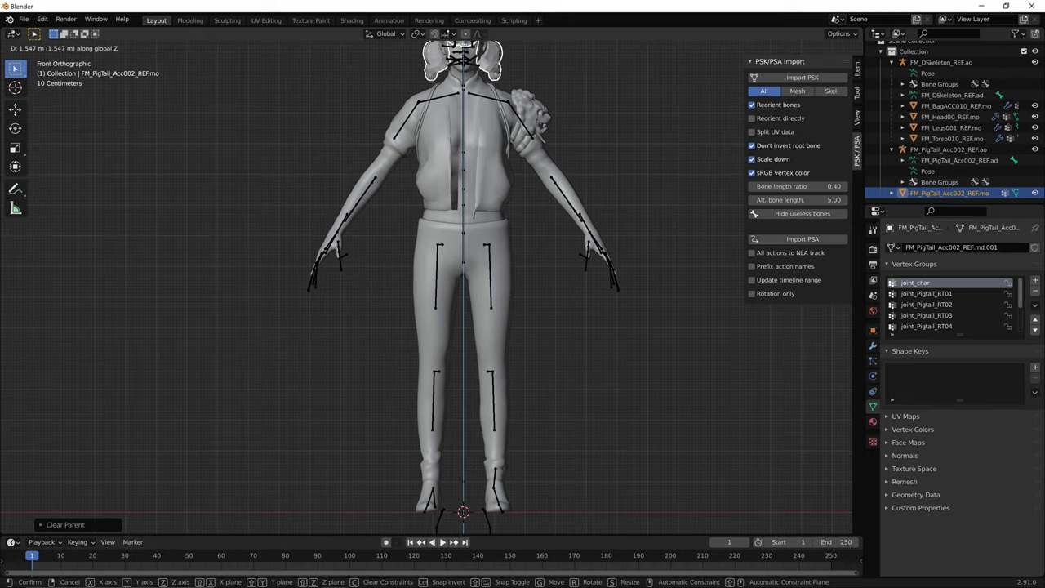
{"action": "key", "text": "Return"}
- In a wireframe side view, move the pigtail mesh about 0.024 m forward and 0.022 m down to fit the head
{"action": "middle_click_drag", "start_coordinate": [490, 269], "coordinate": [462, 435]}
{"action": "key", "text": "KP_1"}
{"action": "middle_click_drag", "start_coordinate": [490, 343], "coordinate": [410, 348]}
{"action": "key", "text": "KP_3"}
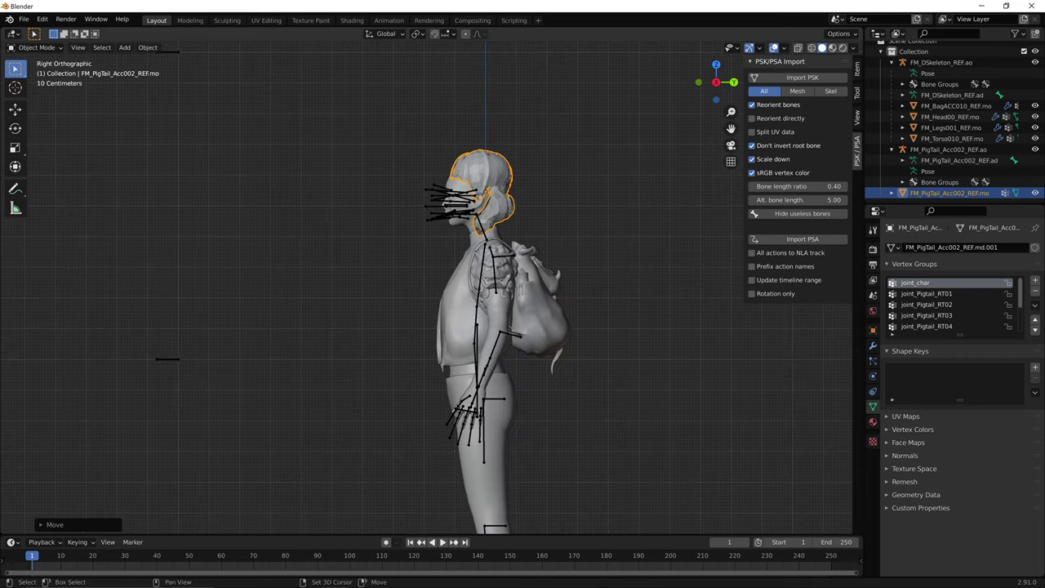
{"action": "scroll", "coordinate": [490, 245], "scroll_direction": "up", "scroll_amount": 5}
{"action": "middle_click_drag", "start_coordinate": [522, 228], "coordinate": [419, 439], "text": "shift"}
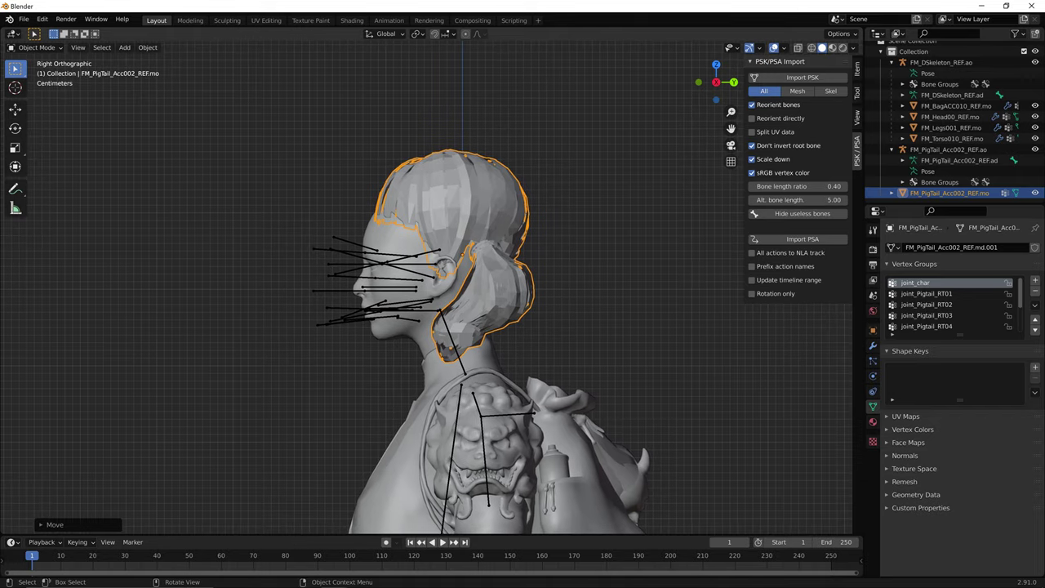
{"action": "key", "text": "z"}
{"action": "left_click", "coordinate": [446, 245]}
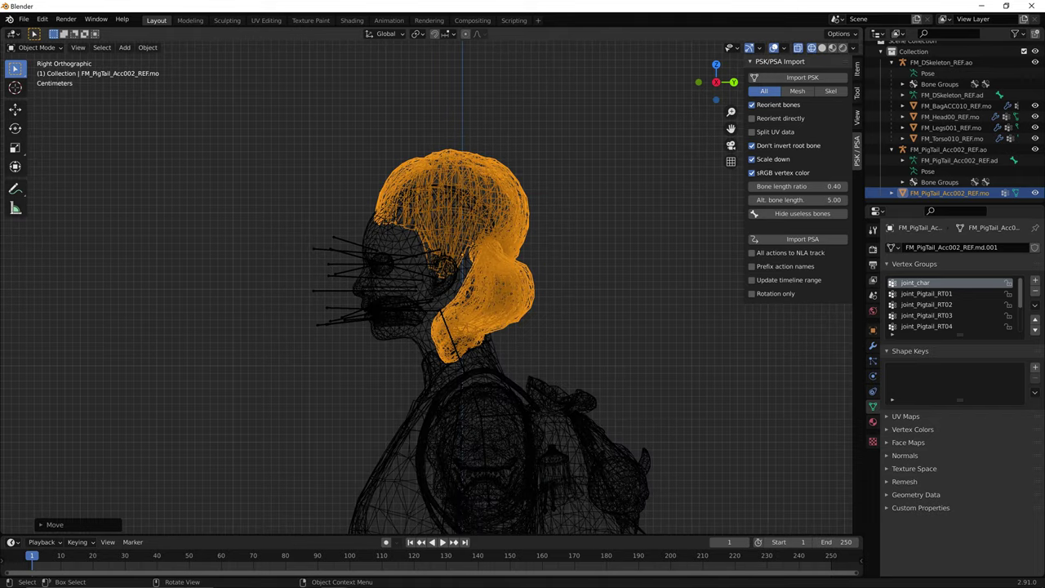
{"action": "scroll", "coordinate": [433, 285], "scroll_direction": "up", "scroll_amount": 1}
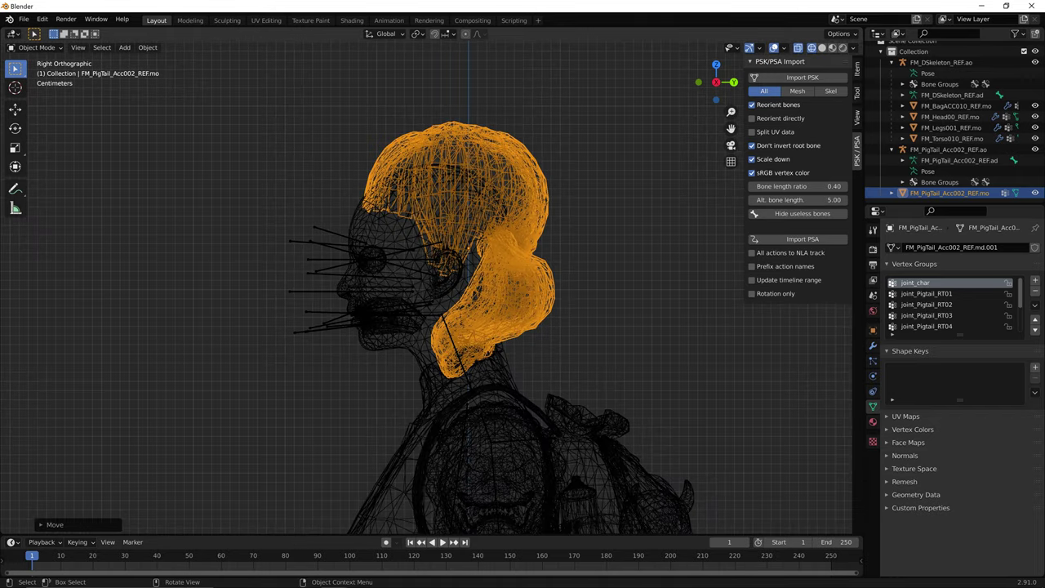
{"action": "scroll", "coordinate": [441, 278], "scroll_direction": "up", "scroll_amount": 1}
{"action": "key", "text": "g"}
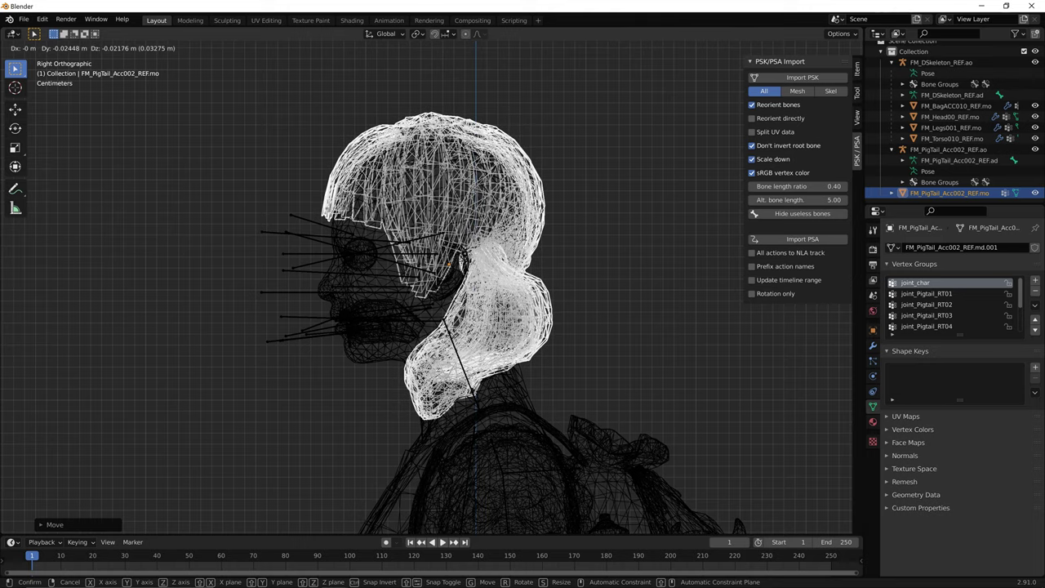
{"action": "key", "text": "Return"}
- Return to solid shading and inspect the pigtail hair's fit from the front and from behind
{"action": "middle_click_drag", "start_coordinate": [457, 327], "coordinate": [579, 327]}
{"action": "key", "text": "KP_1"}
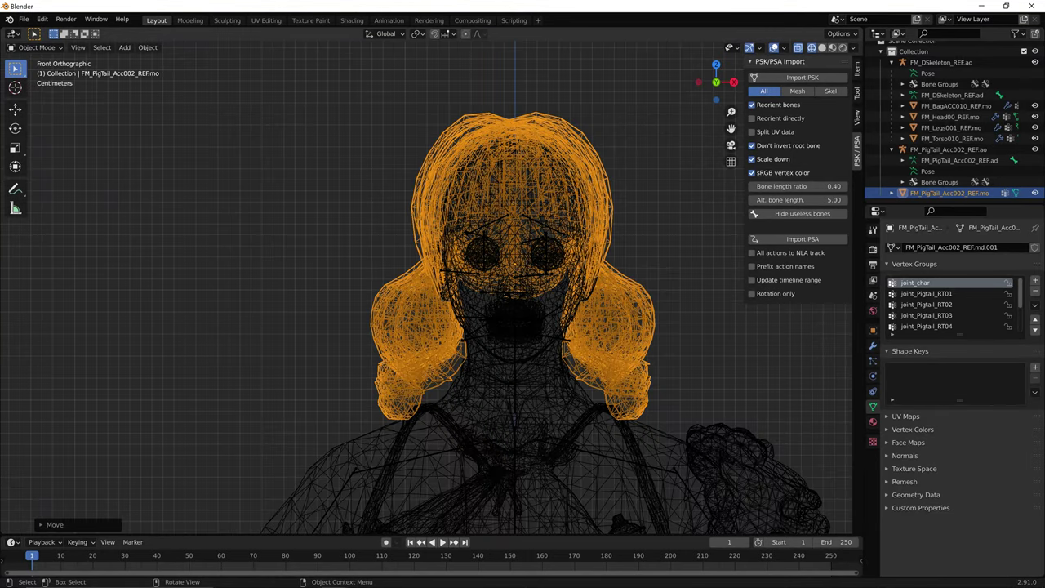
{"action": "key", "text": "z"}
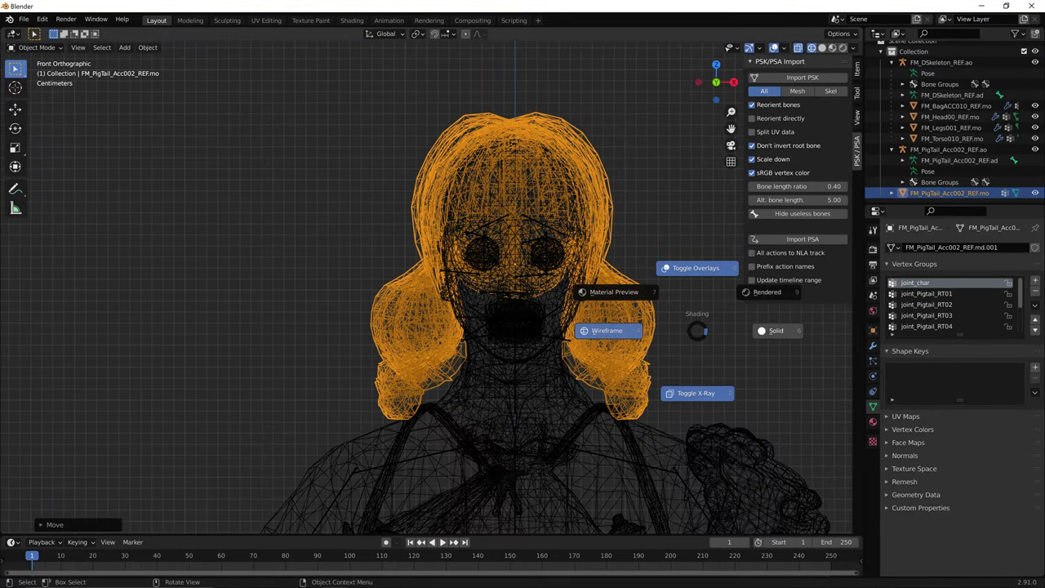
{"action": "left_click", "coordinate": [776, 330]}
{"action": "middle_click_drag", "start_coordinate": [539, 327], "coordinate": [760, 330]}
{"action": "middle_click_drag", "start_coordinate": [245, 306], "coordinate": [237, 304]}
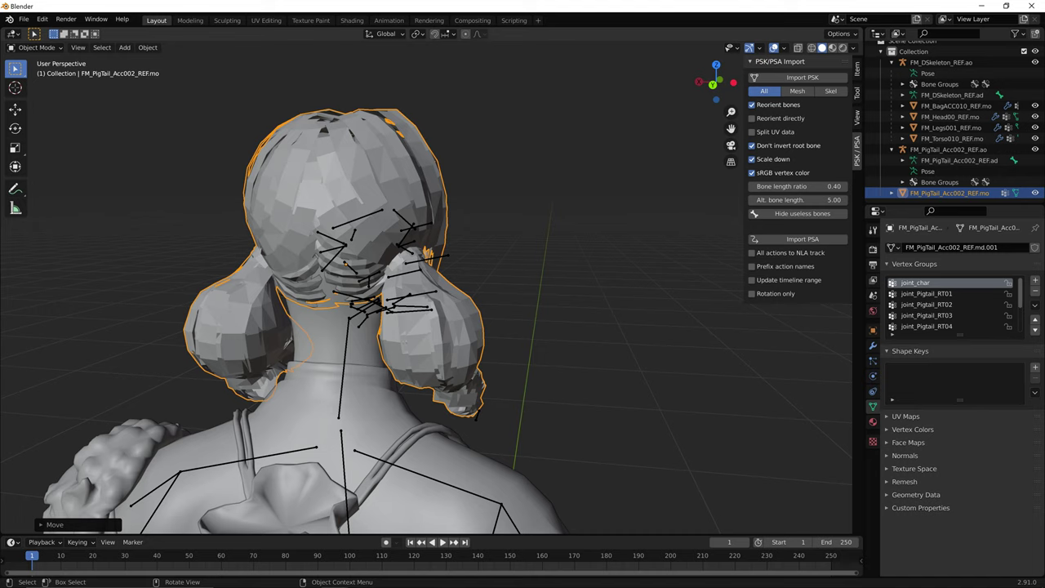
{"action": "key", "text": "g"}
{"action": "key", "text": "x"}
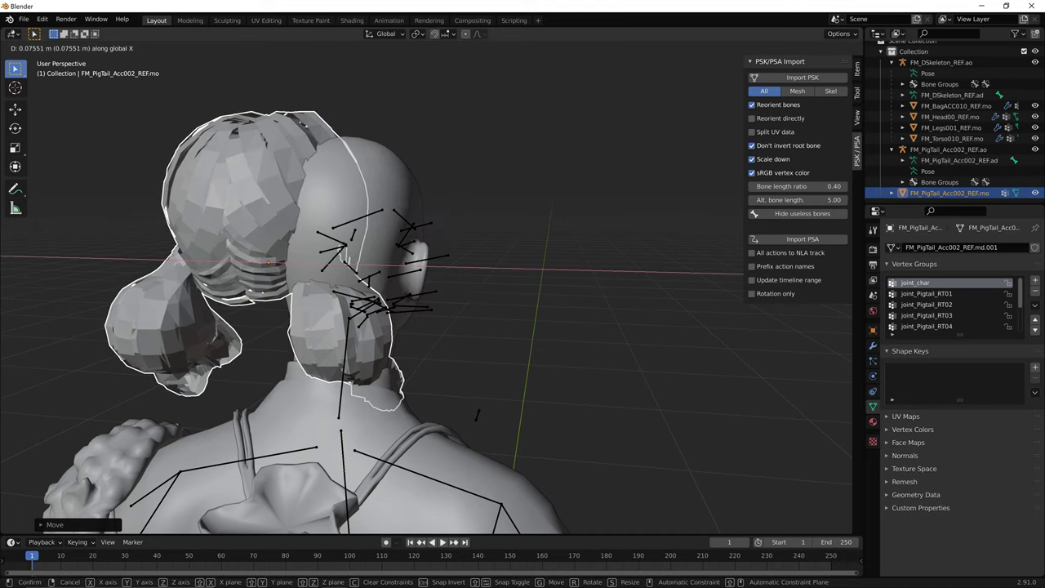
{"action": "left_click", "coordinate": [326, 173]}
{"action": "key", "text": "ctrl+z"}
- Nudge the pigtail mesh along the Y axis to a Y location of about -0.019 m
{"action": "key", "text": "g"}
{"action": "key", "text": "y"}
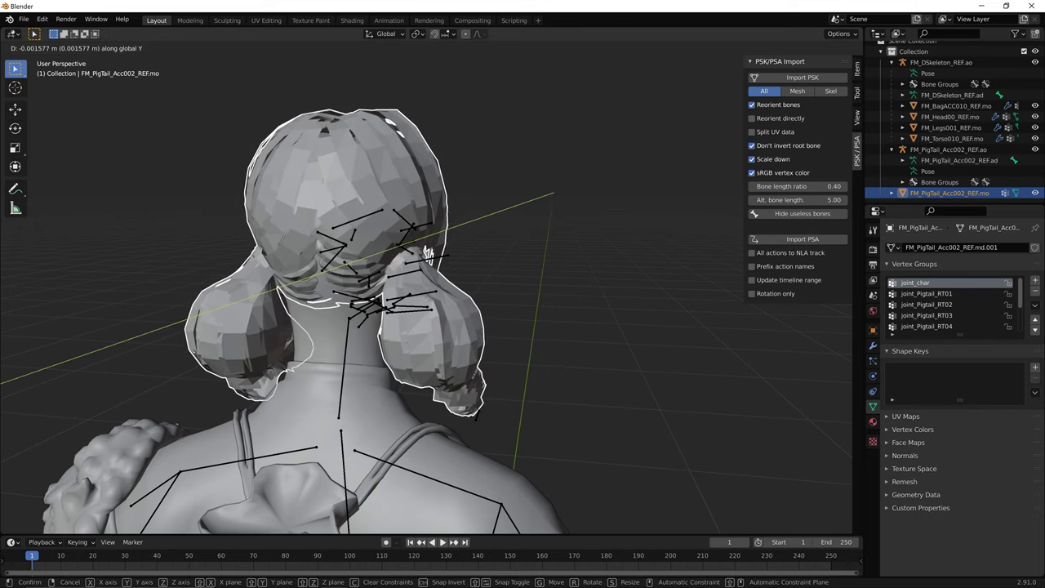
{"action": "left_click", "coordinate": [490, 294]}
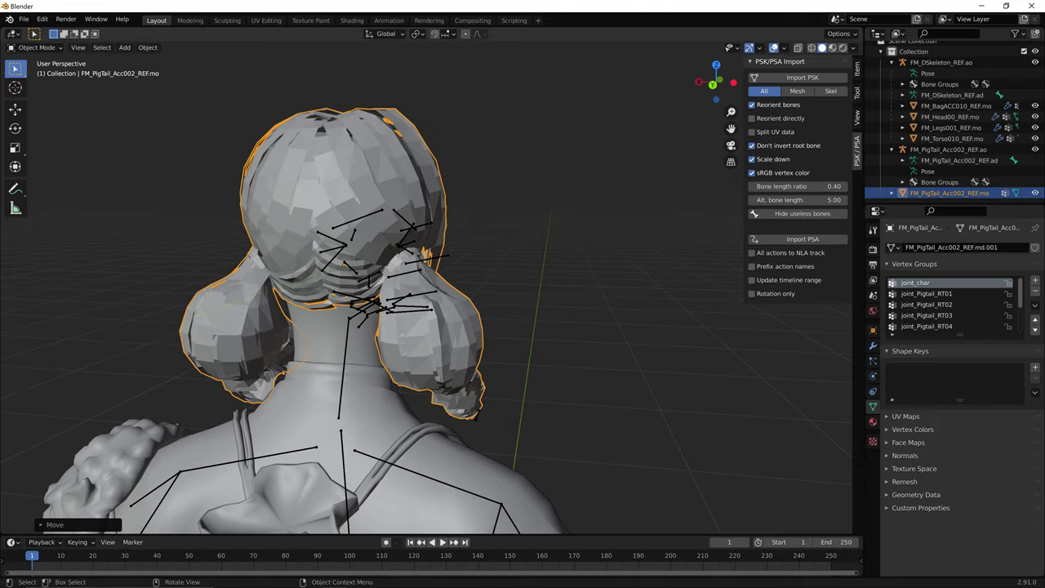
- Examine the pigtail hair's placement on the head from the sides, below and front, up close and at full-body distance
{"action": "middle_click_drag", "start_coordinate": [490, 294], "coordinate": [274, 292]}
{"action": "mouse_move", "coordinate": [620, 260]}
{"action": "middle_mouse_down"}
{"action": "mouse_move", "coordinate": [772, 261]}
{"action": "mouse_move", "coordinate": [666, 264]}
{"action": "mouse_move", "coordinate": [669, 343]}
{"action": "mouse_move", "coordinate": [606, 265]}
{"action": "middle_mouse_up"}
{"action": "scroll", "coordinate": [606, 265], "scroll_direction": "down", "scroll_amount": 3}
{"action": "middle_click_drag", "start_coordinate": [669, 270], "coordinate": [636, 258]}
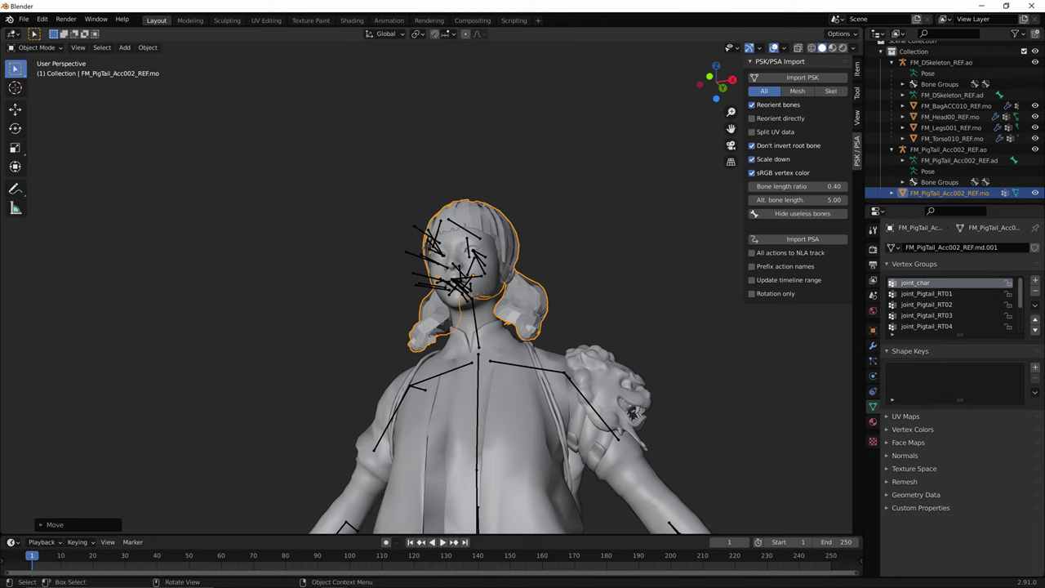
{"action": "middle_click_drag", "start_coordinate": [571, 265], "coordinate": [600, 298]}
{"action": "middle_click_drag", "start_coordinate": [658, 271], "coordinate": [661, 271]}
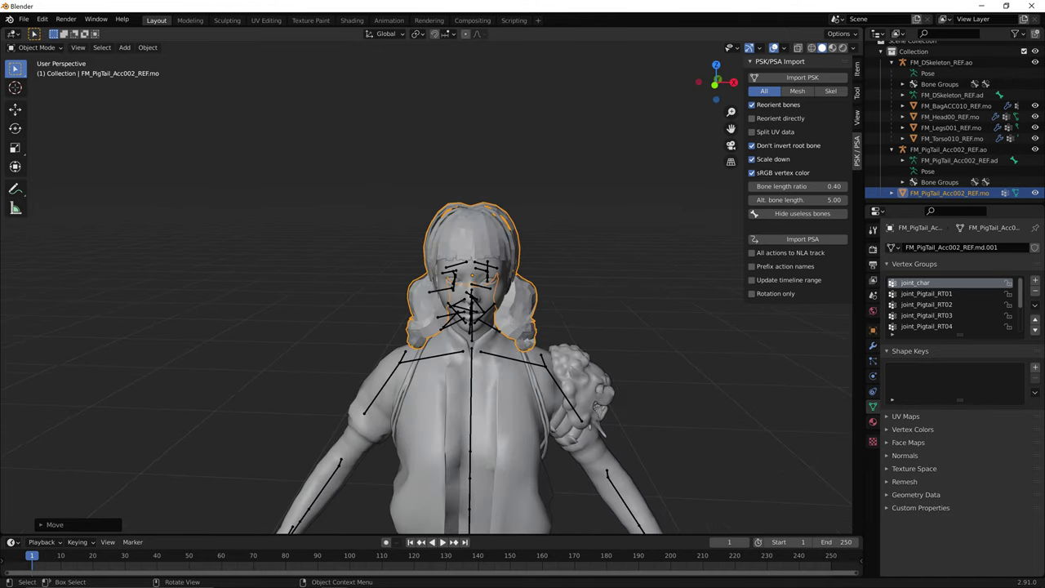
{"action": "scroll", "coordinate": [572, 286], "scroll_direction": "up", "scroll_amount": 5}
{"action": "mouse_move", "coordinate": [571, 286]}
{"action": "middle_mouse_down"}
{"action": "mouse_move", "coordinate": [604, 273]}
{"action": "mouse_move", "coordinate": [555, 260]}
{"action": "mouse_move", "coordinate": [593, 263]}
{"action": "mouse_move", "coordinate": [575, 275]}
{"action": "mouse_move", "coordinate": [649, 276]}
{"action": "mouse_move", "coordinate": [572, 276]}
{"action": "middle_mouse_up"}
{"action": "scroll", "coordinate": [583, 272], "scroll_direction": "down", "scroll_amount": 3}
{"action": "scroll", "coordinate": [572, 276], "scroll_direction": "down", "scroll_amount": 6}
{"action": "scroll", "coordinate": [572, 276], "scroll_direction": "up", "scroll_amount": 1}
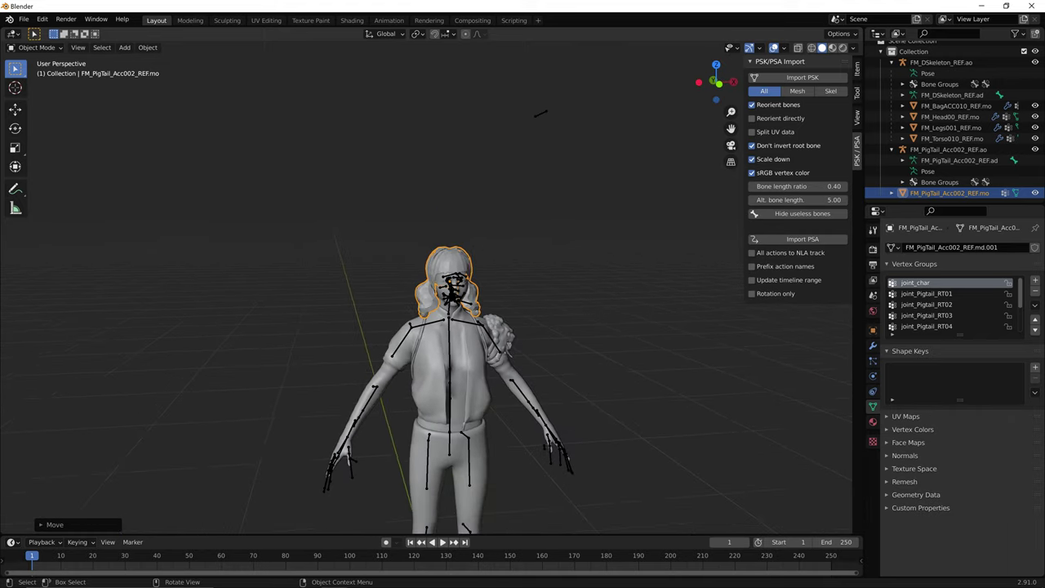
{"action": "scroll", "coordinate": [479, 211], "scroll_direction": "down", "scroll_amount": 3}
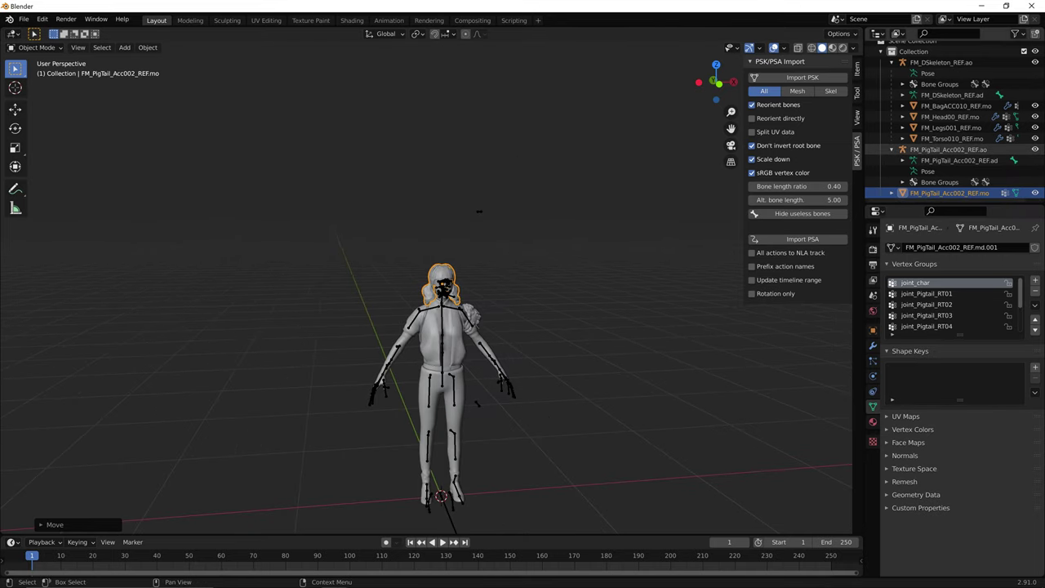
{"action": "left_click", "coordinate": [948, 149]}
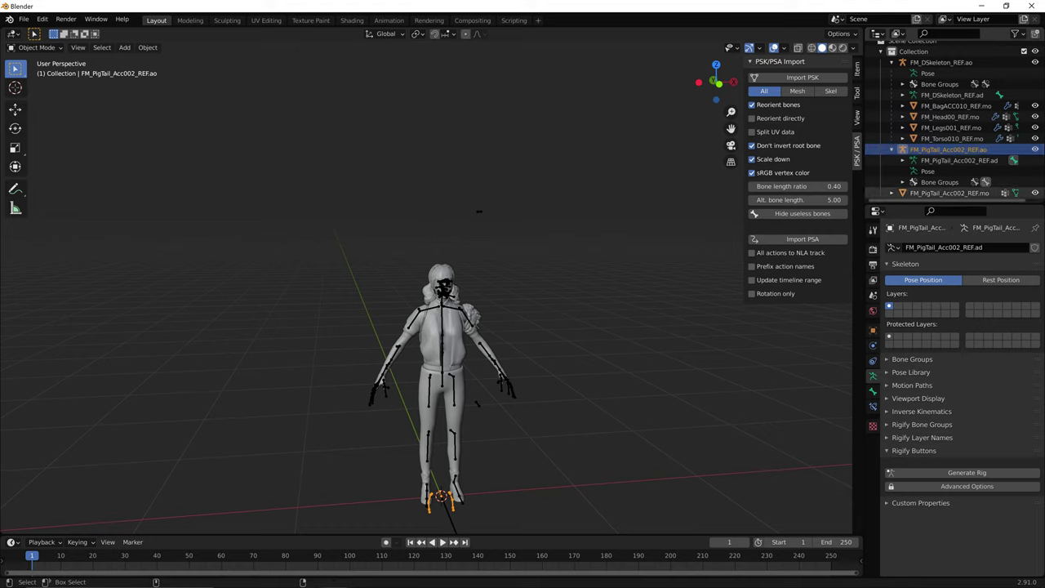
{"action": "left_click", "coordinate": [949, 193], "text": "ctrl"}
{"action": "key", "text": "shift"}
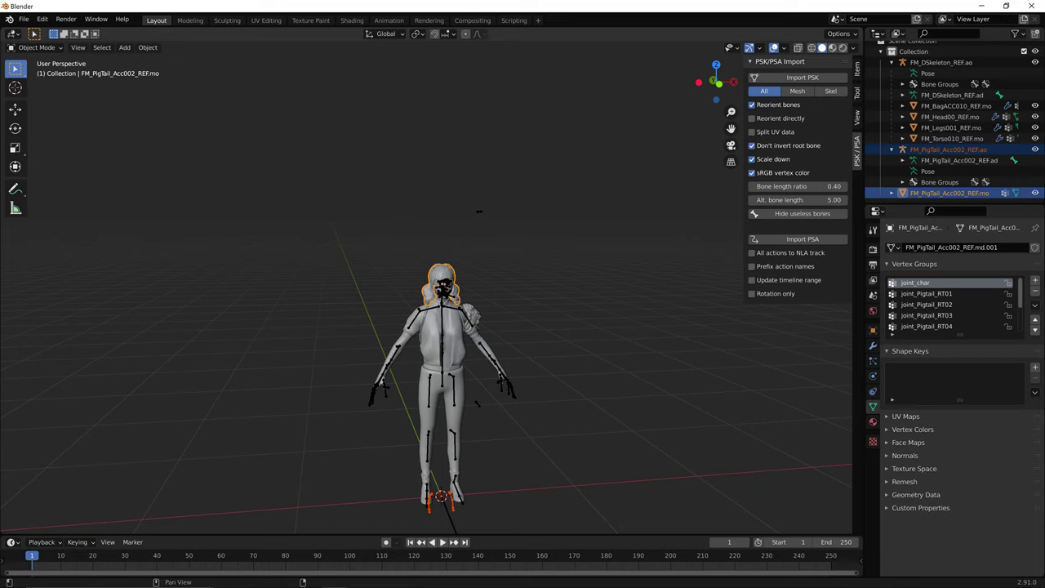
{"action": "left_click", "coordinate": [531, 236]}
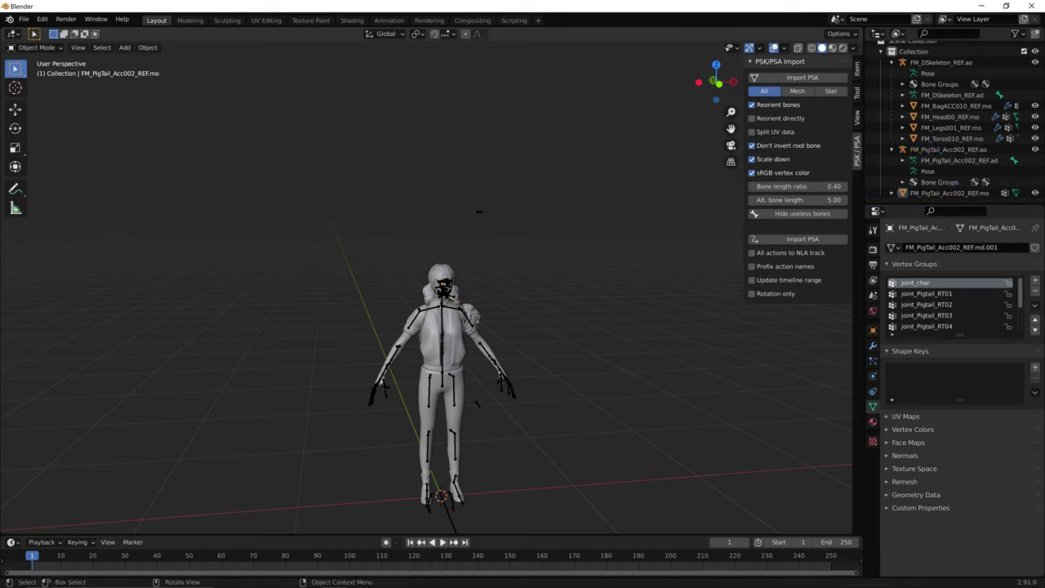
- Display the object transform values and compare the locations of the pigtail mesh and its armature
{"action": "left_click", "coordinate": [442, 273]}
{"action": "left_click", "coordinate": [857, 69]}
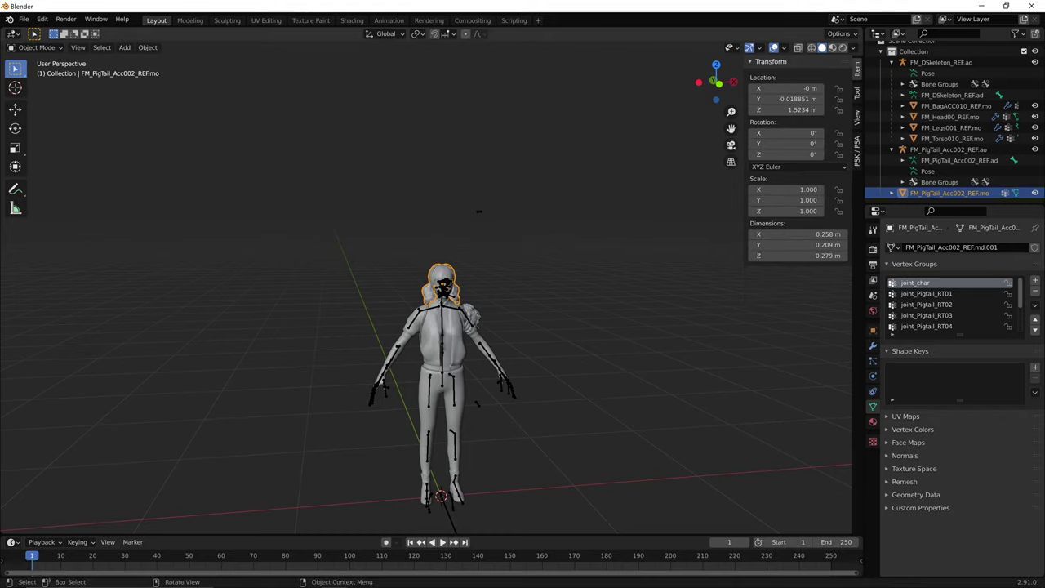
{"action": "left_click", "coordinate": [948, 150]}
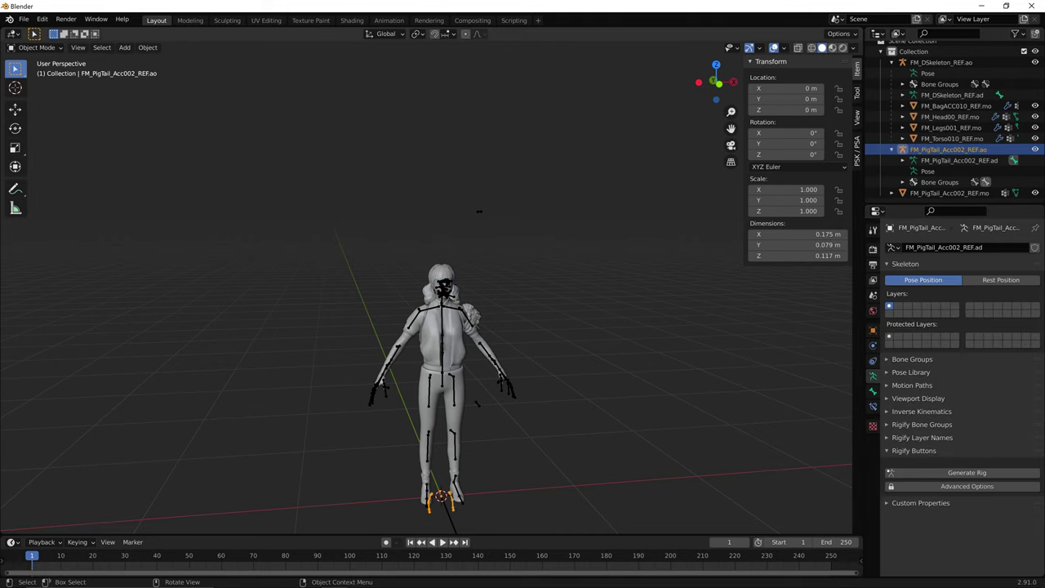
{"action": "left_click", "coordinate": [949, 194]}
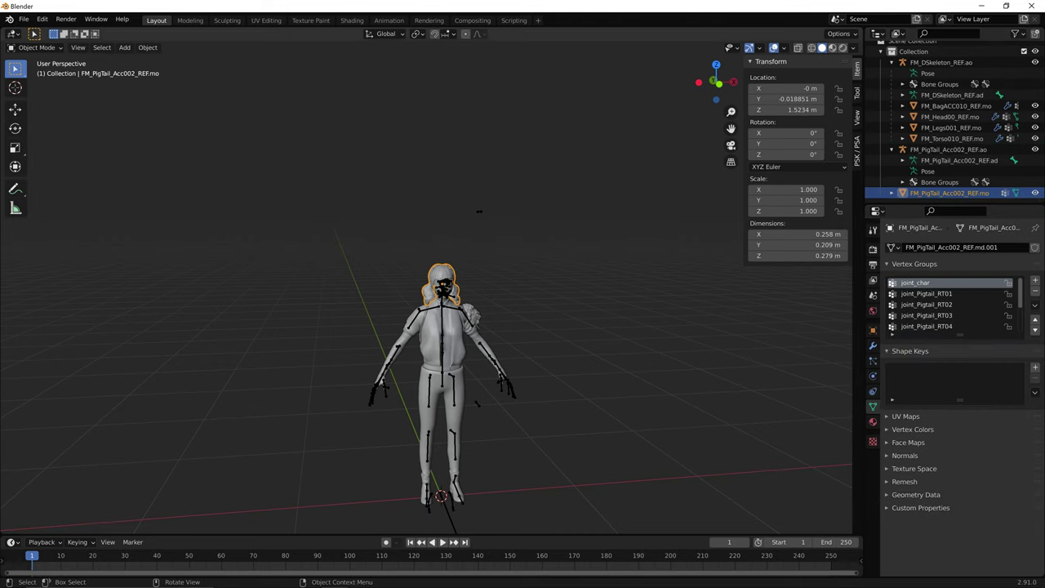
{"action": "scroll", "coordinate": [441, 294], "scroll_direction": "up", "scroll_amount": 3}
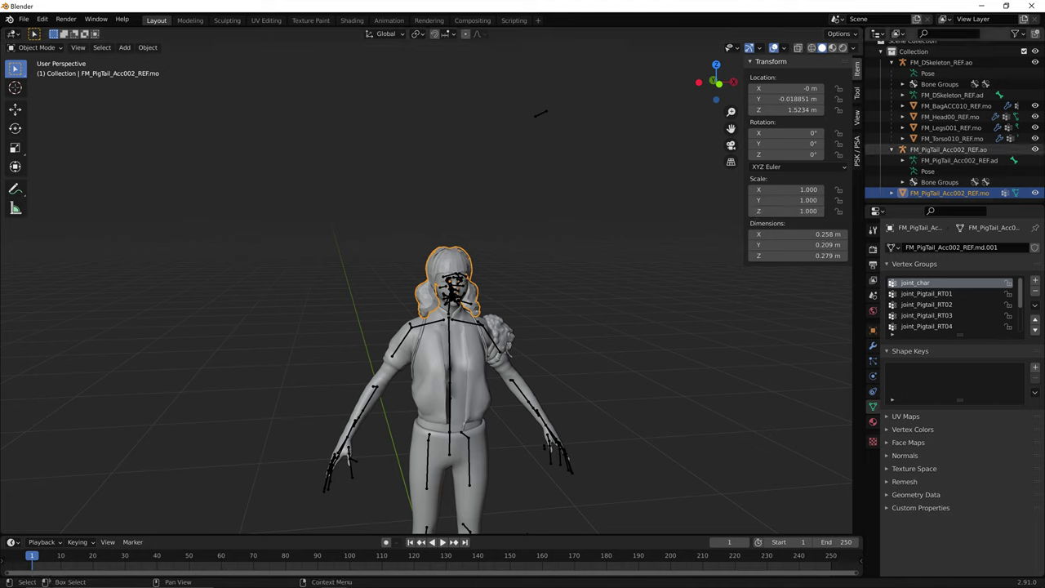
- Copy all location values of the pigtail mesh to the armature FM_PigTail_Acc002_REF.ao, and check the bones' alignment with the hair
{"action": "left_click", "coordinate": [948, 149]}
{"action": "left_click", "coordinate": [949, 193], "text": "ctrl"}
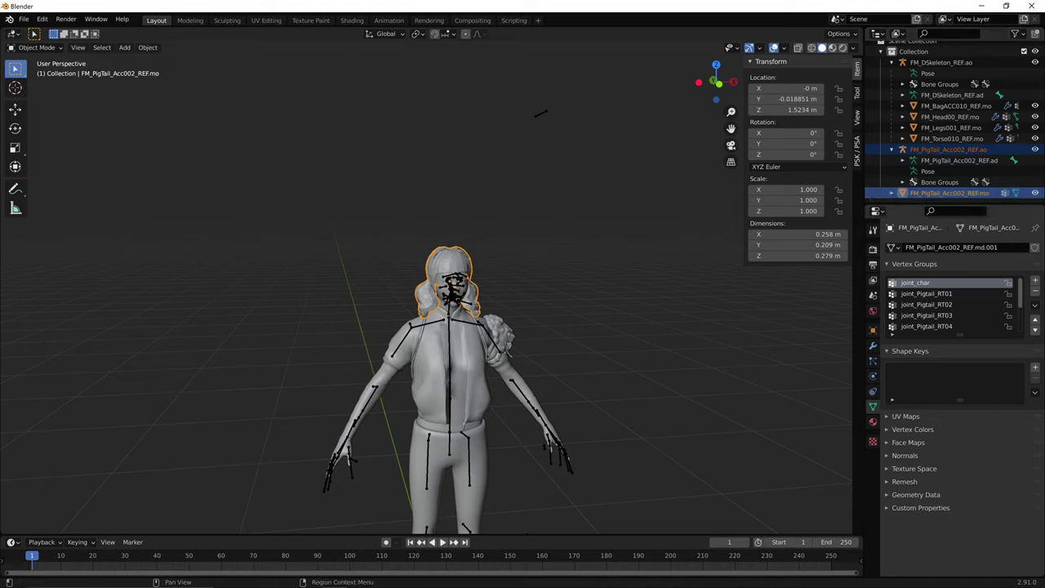
{"action": "left_click", "coordinate": [873, 330]}
{"action": "left_click", "coordinate": [873, 345]}
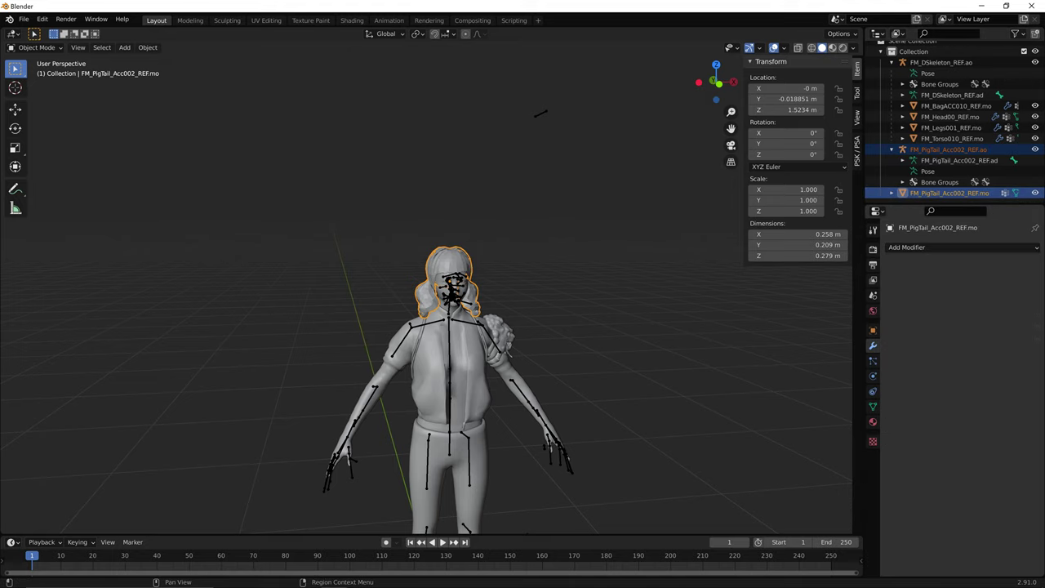
{"action": "left_click", "coordinate": [872, 330]}
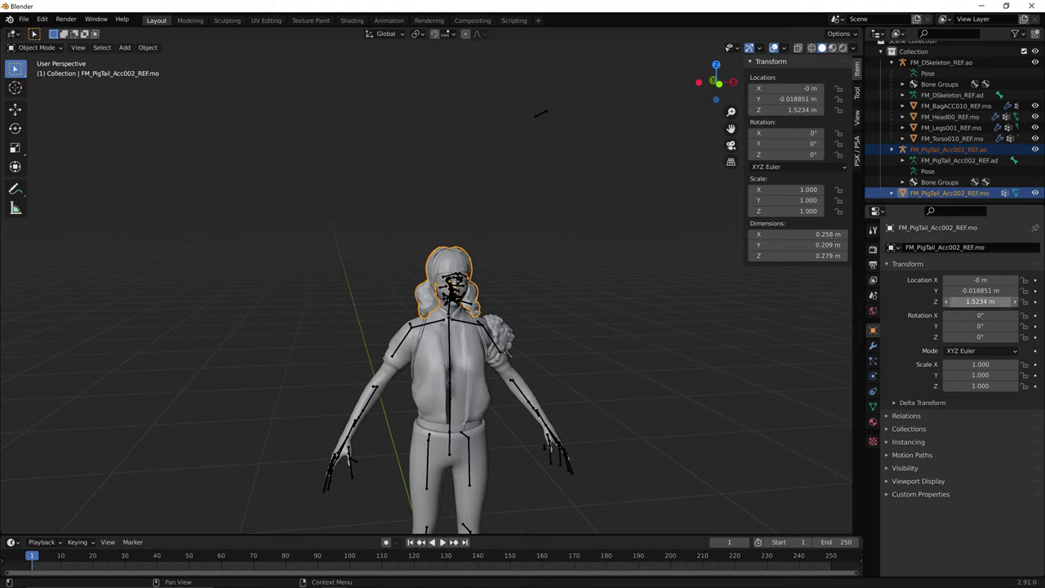
{"action": "right_click", "coordinate": [980, 301]}
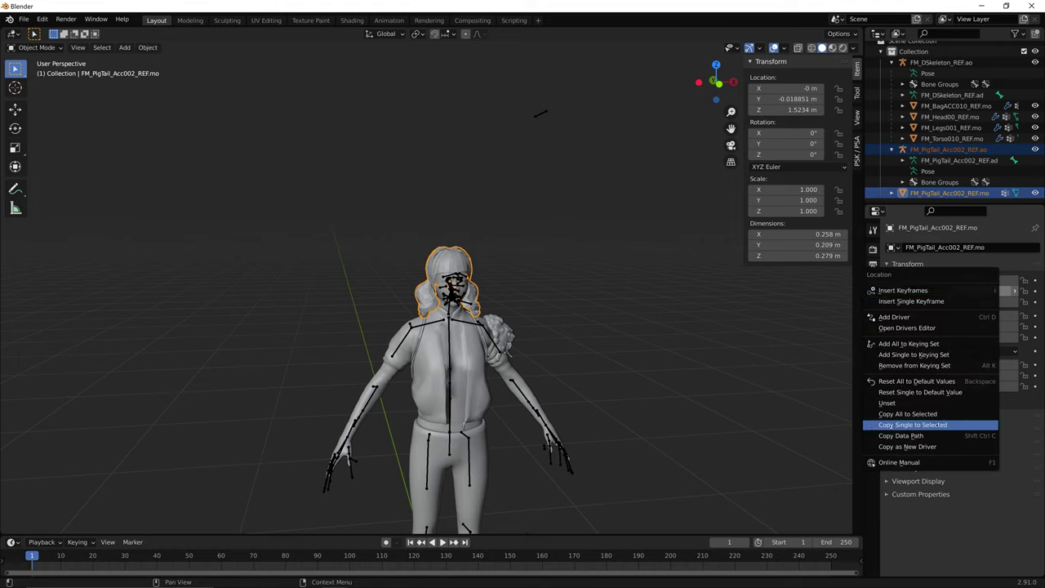
{"action": "left_click", "coordinate": [908, 414]}
{"action": "middle_click_drag", "start_coordinate": [522, 327], "coordinate": [604, 323]}
{"action": "scroll", "coordinate": [547, 318], "scroll_direction": "up", "scroll_amount": 3}
{"action": "scroll", "coordinate": [604, 324], "scroll_direction": "down", "scroll_amount": 1}
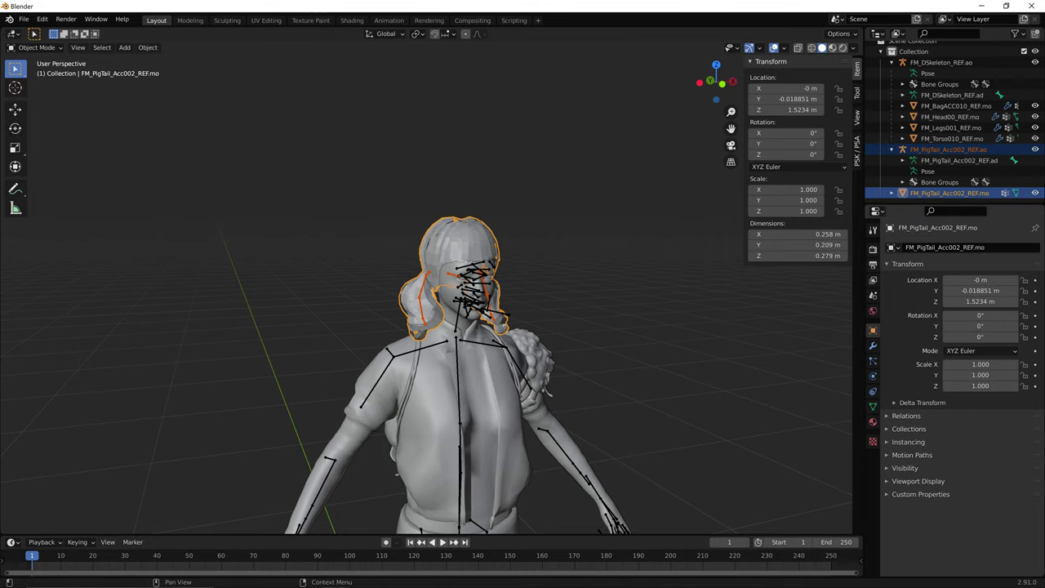
{"action": "middle_click_drag", "start_coordinate": [523, 327], "coordinate": [404, 324]}
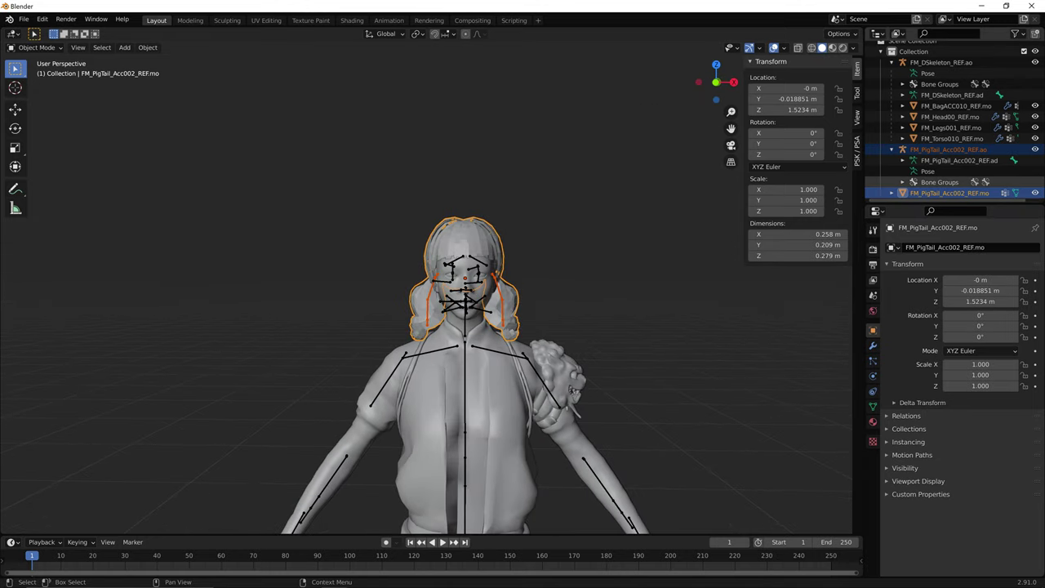
- Join the pigtail armature FM_PigTail_Acc002_REF.ao into the main skeleton FM_DSkeleton_REF.ao
{"action": "left_click", "coordinate": [948, 150]}
{"action": "scroll", "coordinate": [948, 141], "scroll_direction": "up", "scroll_amount": 1}
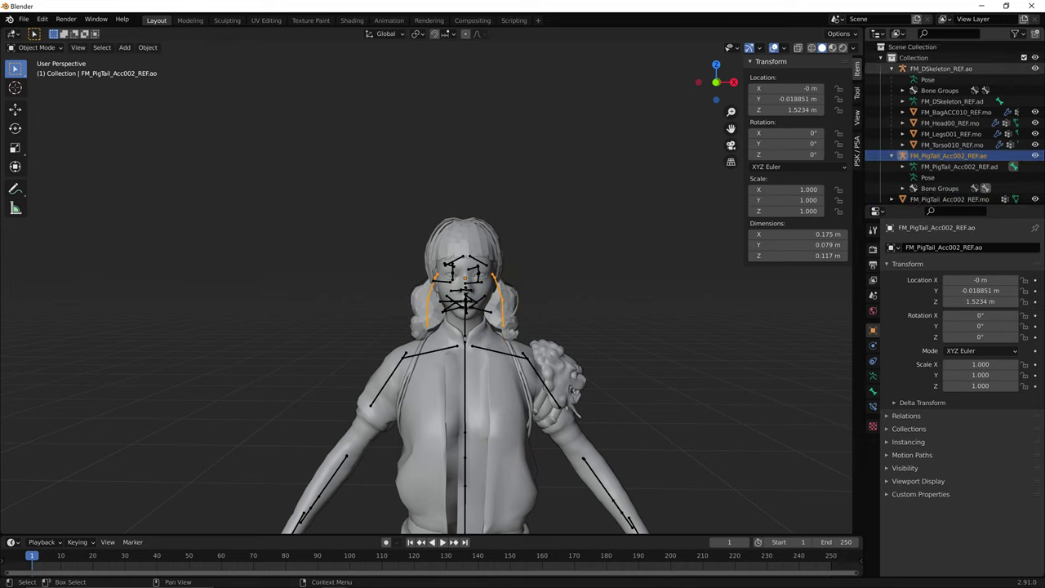
{"action": "left_click", "coordinate": [942, 68], "text": "ctrl"}
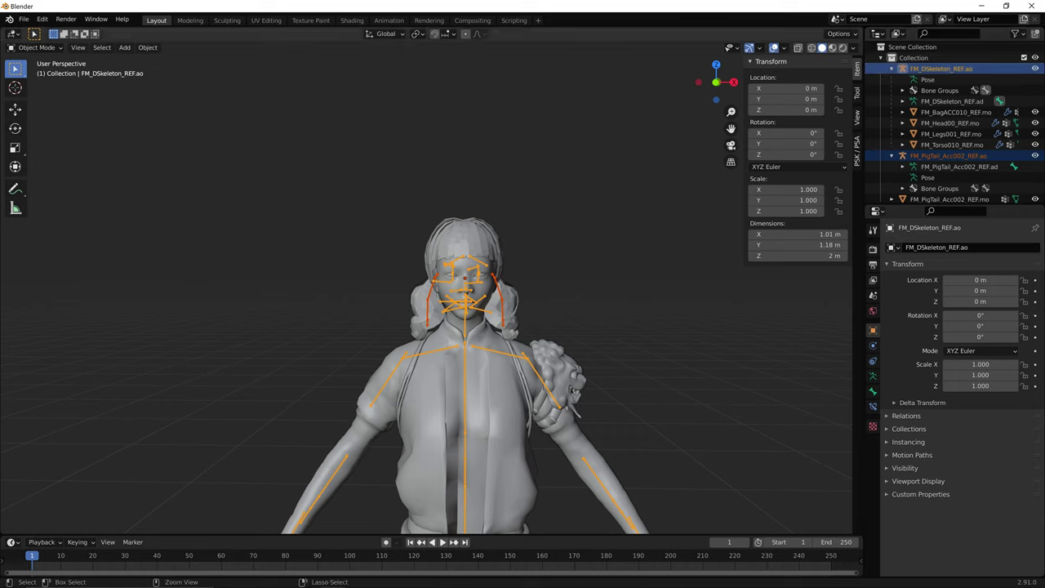
{"action": "left_click", "coordinate": [893, 155]}
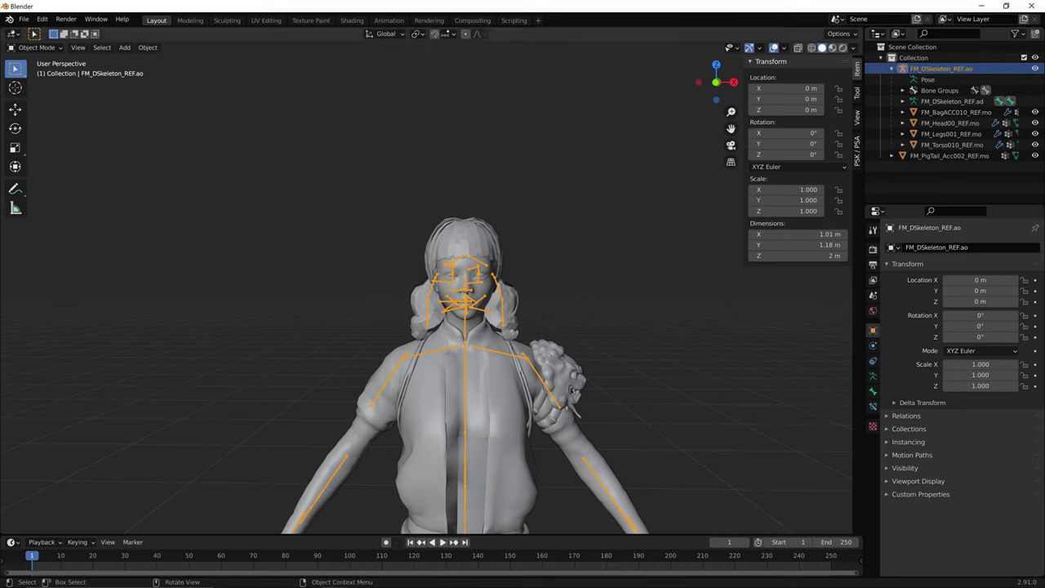
- Parent the mesh FM_PigTail_Acc002_REF.mo to the skeleton FM_DSkeleton_REF.ao using Armature Deform With Empty Groups
{"action": "left_click", "coordinate": [949, 178]}
{"action": "left_click", "coordinate": [949, 156]}
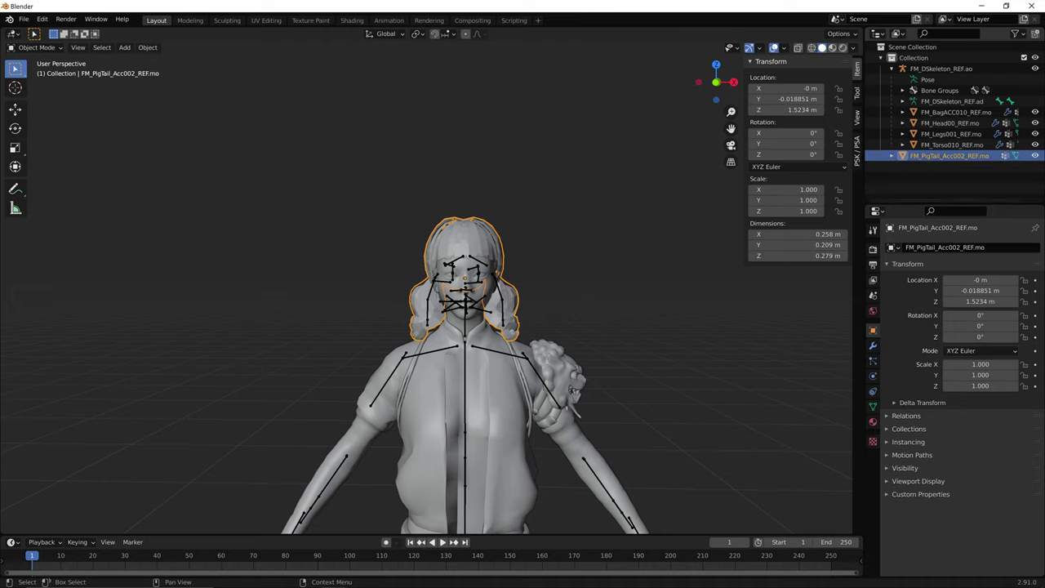
{"action": "left_click", "coordinate": [941, 68], "text": "ctrl"}
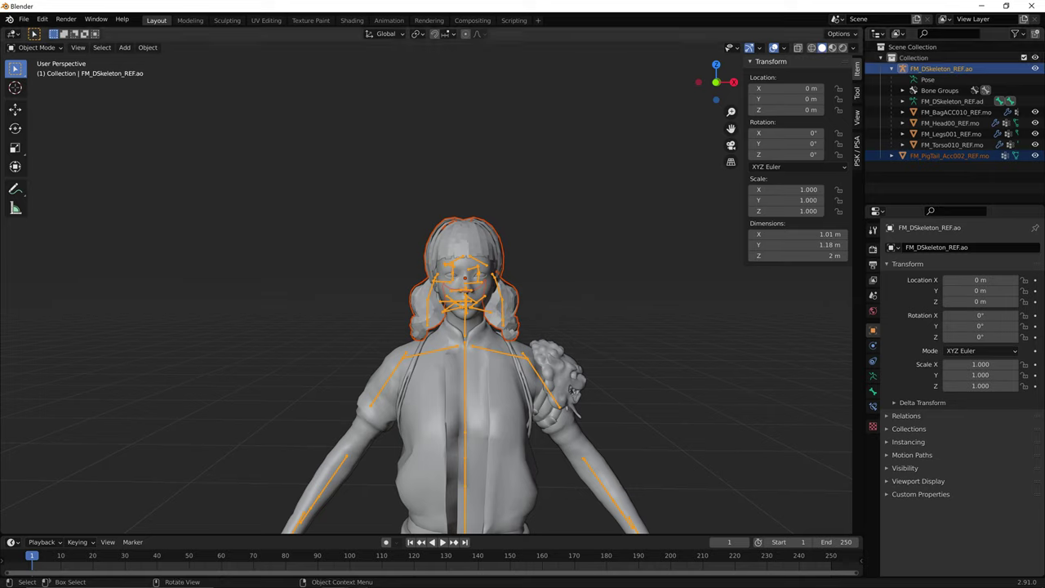
{"action": "key", "text": "ctrl+p"}
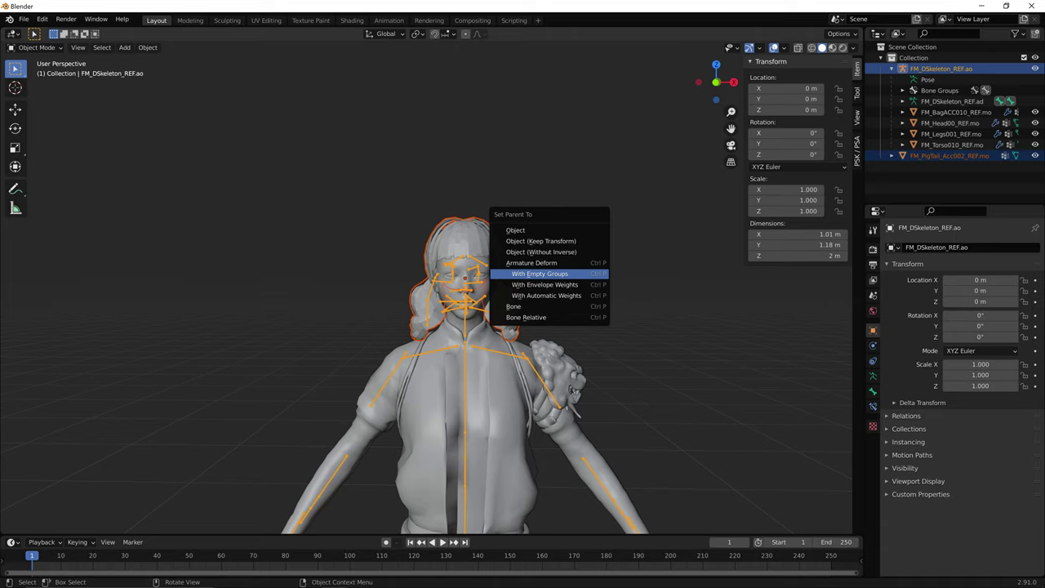
{"action": "left_click", "coordinate": [540, 275]}
{"action": "left_click", "coordinate": [960, 145]}
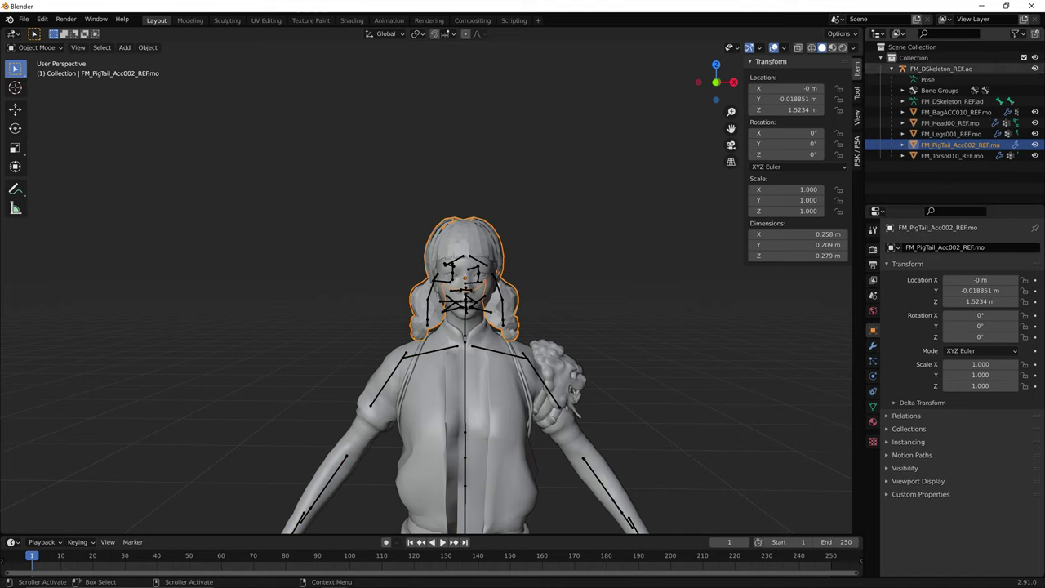
- Test-move FM_DSkeleton_REF.ao to check whether the pigtail hair follows the body, and cancel the move
{"action": "left_click", "coordinate": [939, 68]}
{"action": "left_click", "coordinate": [654, 171]}
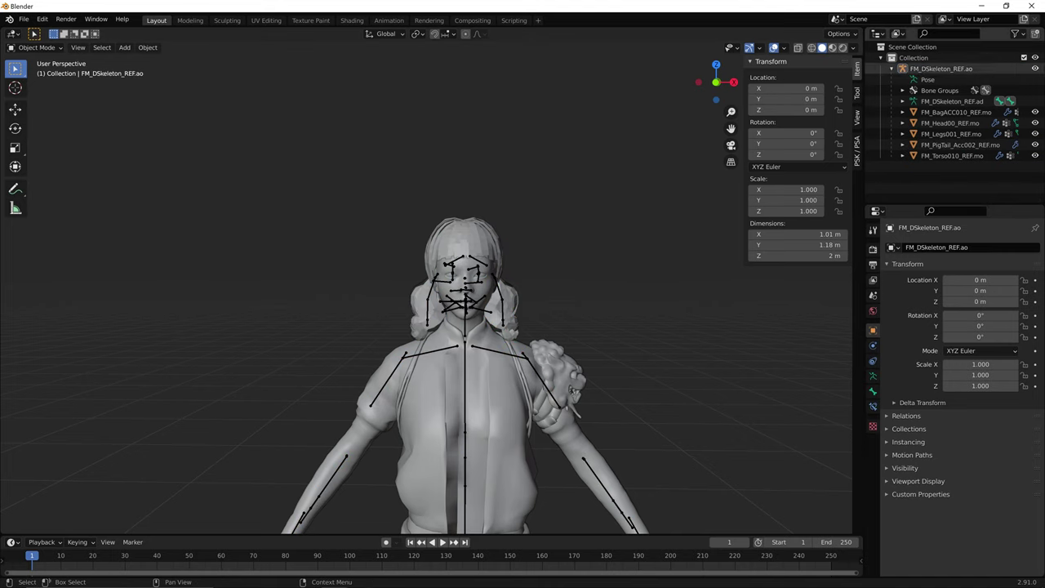
{"action": "left_click", "coordinate": [939, 69]}
{"action": "key", "text": "g"}
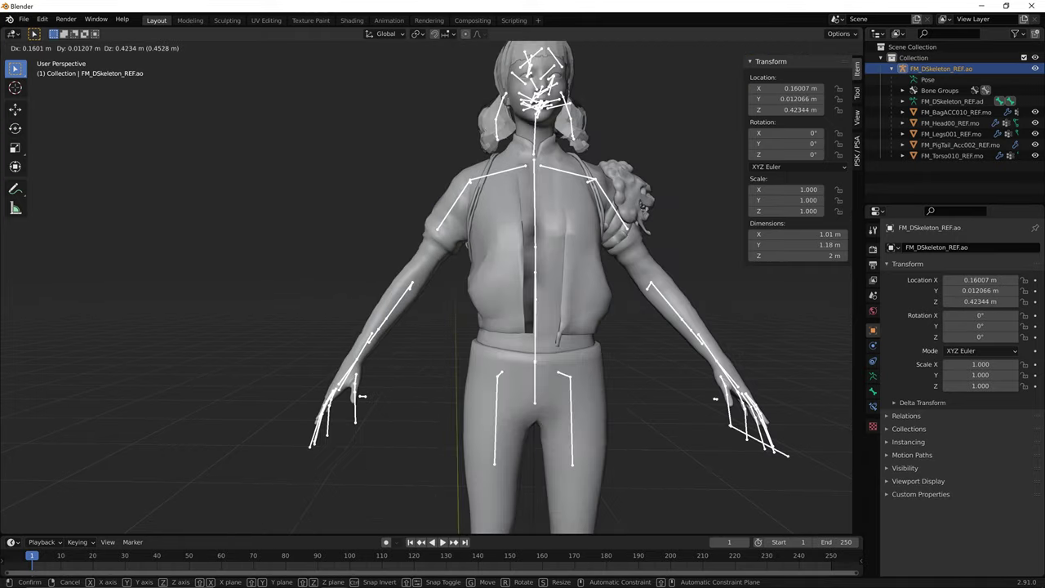
{"action": "key", "text": "Escape"}
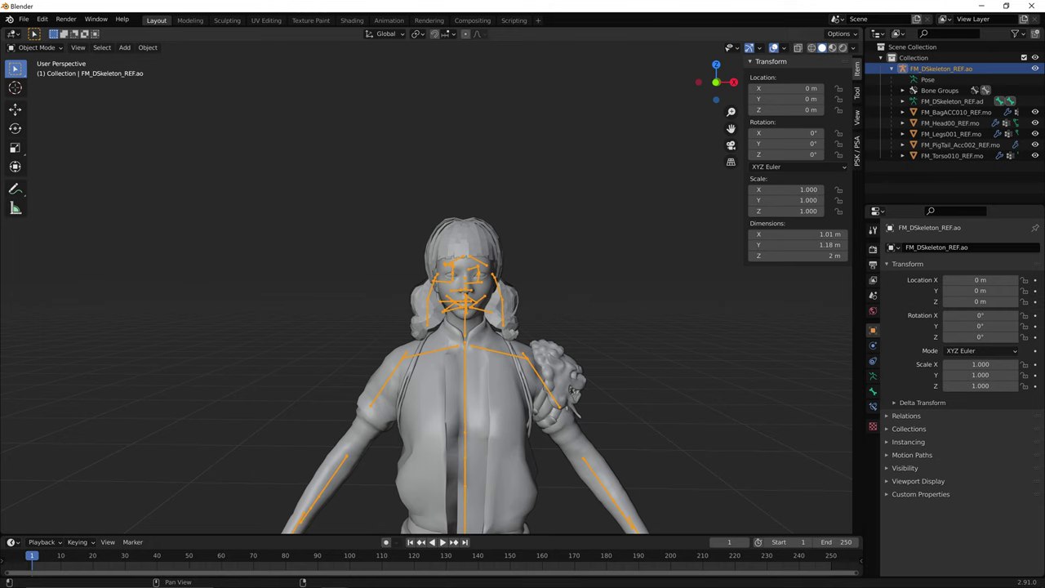
- Import the PSA animation FM_MenuIdle.psa onto the main skeleton
{"action": "left_click", "coordinate": [858, 152]}
{"action": "left_click", "coordinate": [803, 238]}
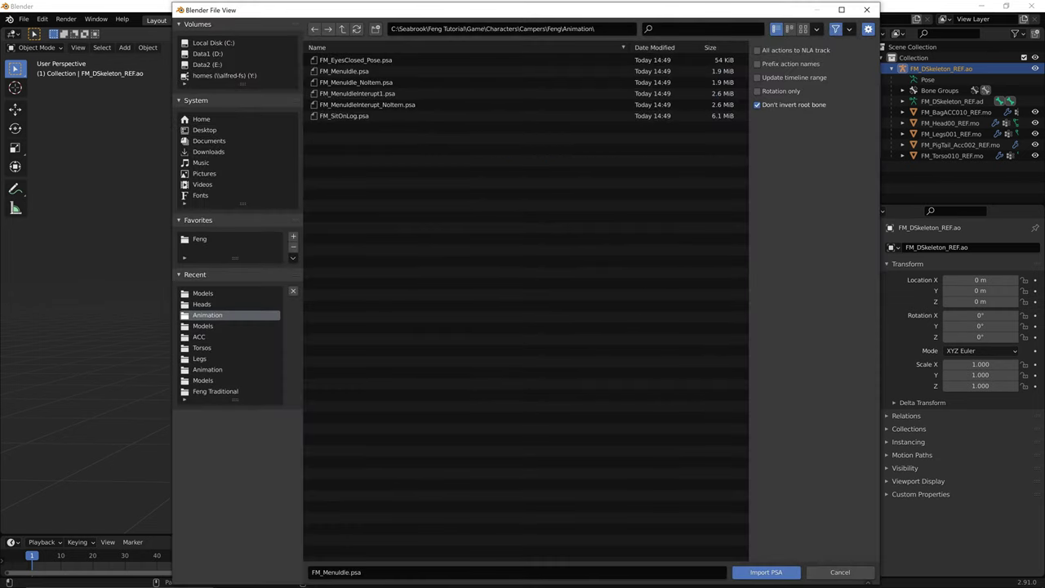
{"action": "left_click", "coordinate": [343, 71]}
{"action": "double_click", "coordinate": [343, 71]}
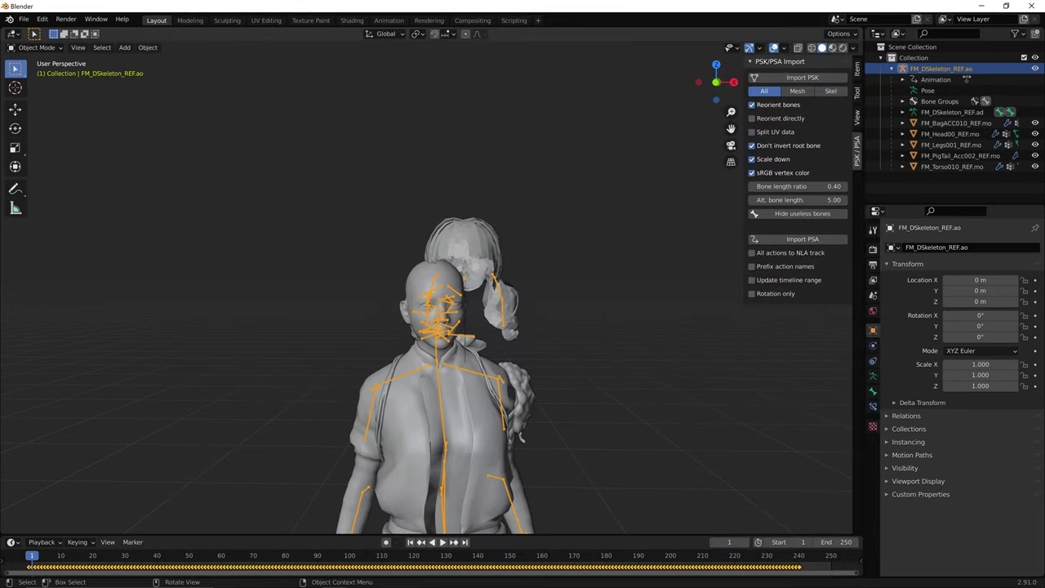
- Play the imported animation and check from several angles how the pigtail hair behaves relative to the head
{"action": "key", "text": "space"}
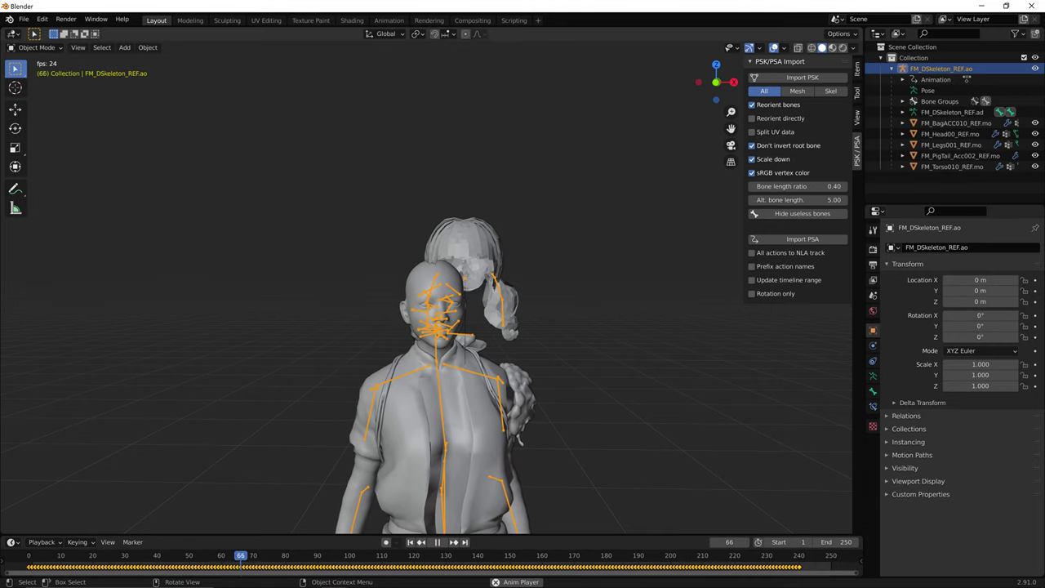
{"action": "middle_click_drag", "start_coordinate": [523, 327], "coordinate": [433, 327]}
{"action": "middle_click_drag", "start_coordinate": [451, 293], "coordinate": [480, 280]}
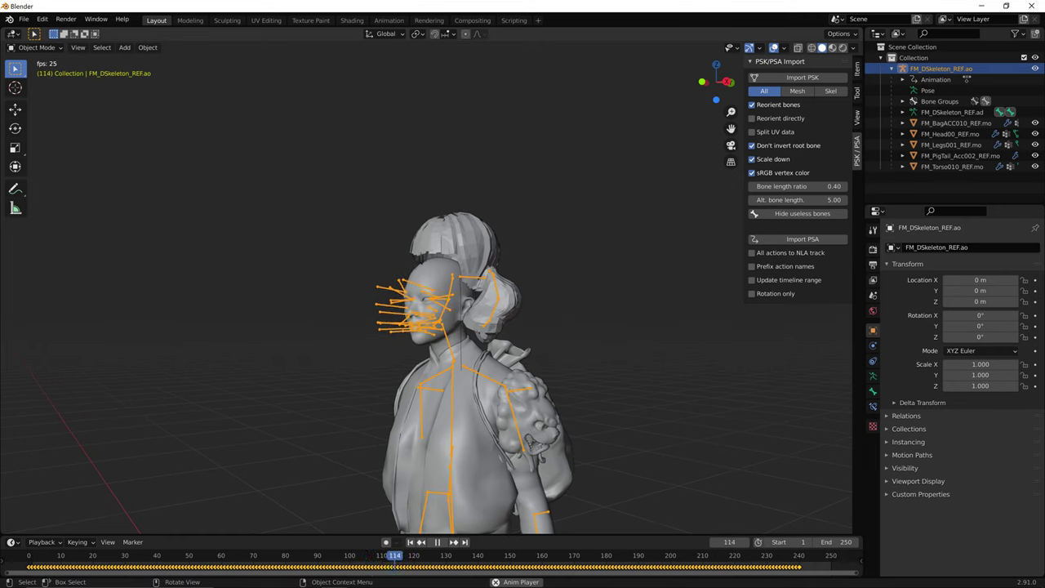
{"action": "key", "text": "space"}
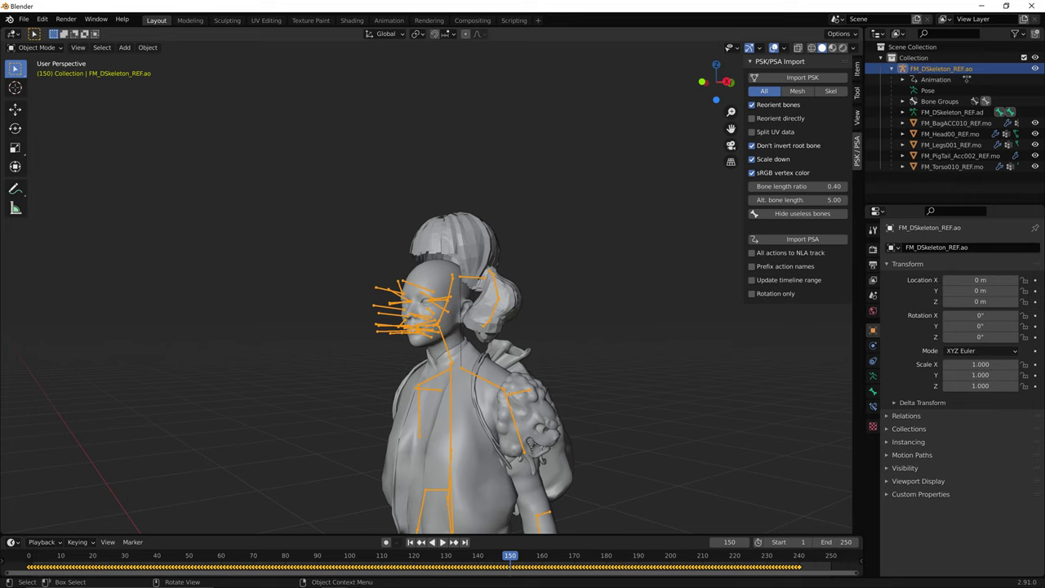
{"action": "scroll", "coordinate": [432, 294], "scroll_direction": "down", "scroll_amount": 2}
{"action": "key", "text": "space"}
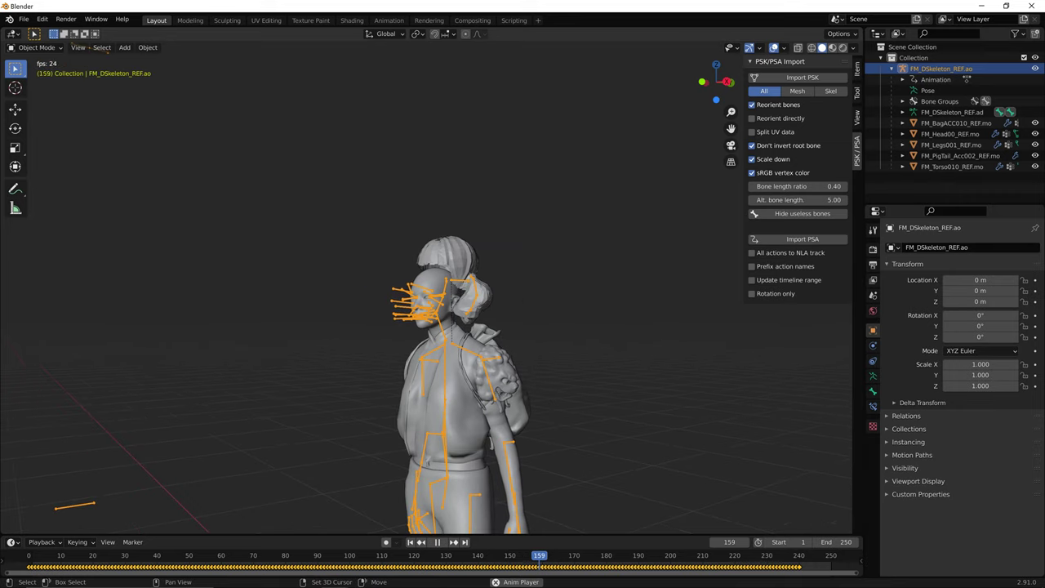
{"action": "key", "text": "space"}
- Undo the animation import on the main skeleton
{"action": "key", "text": "ctrl+z"}
{"action": "key", "text": "ctrl+z"}
{"action": "key", "text": "ctrl+z"}
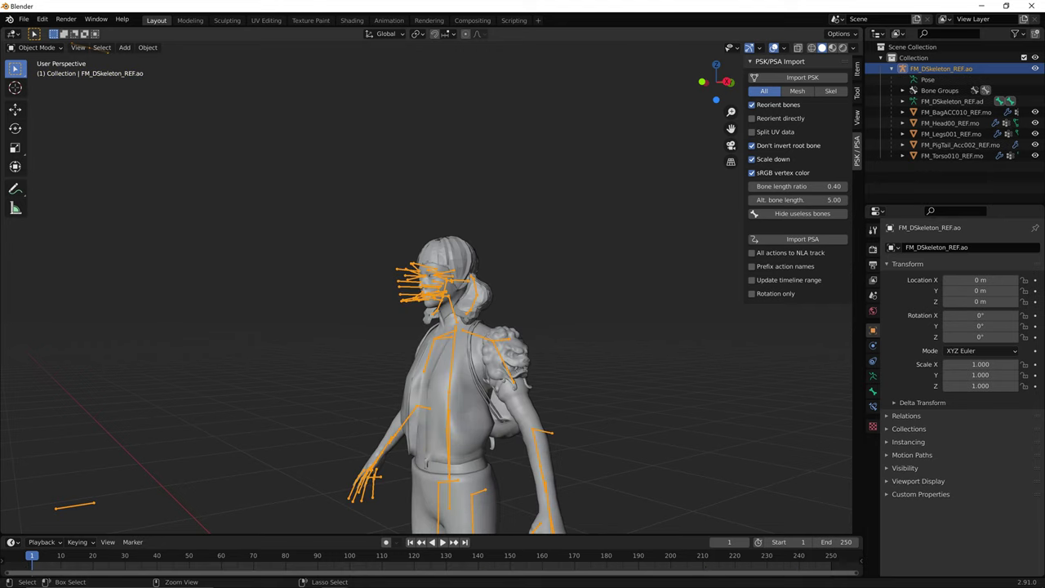
- Open FM_DSkeleton_REF.ao in Edit Mode with no bones selected and display its bones as Octahedral
{"action": "middle_click_drag", "start_coordinate": [433, 294], "coordinate": [389, 296]}
{"action": "scroll", "coordinate": [477, 296], "scroll_direction": "up", "scroll_amount": 2}
{"action": "middle_click_drag", "start_coordinate": [572, 327], "coordinate": [588, 327]}
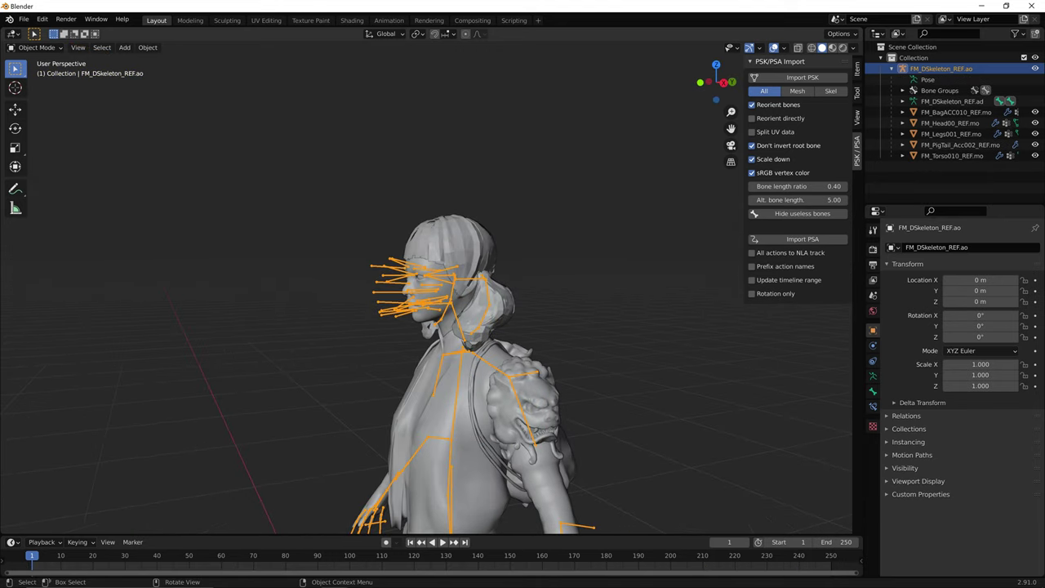
{"action": "key", "text": "alt+a"}
{"action": "scroll", "coordinate": [457, 327], "scroll_direction": "up", "scroll_amount": 3}
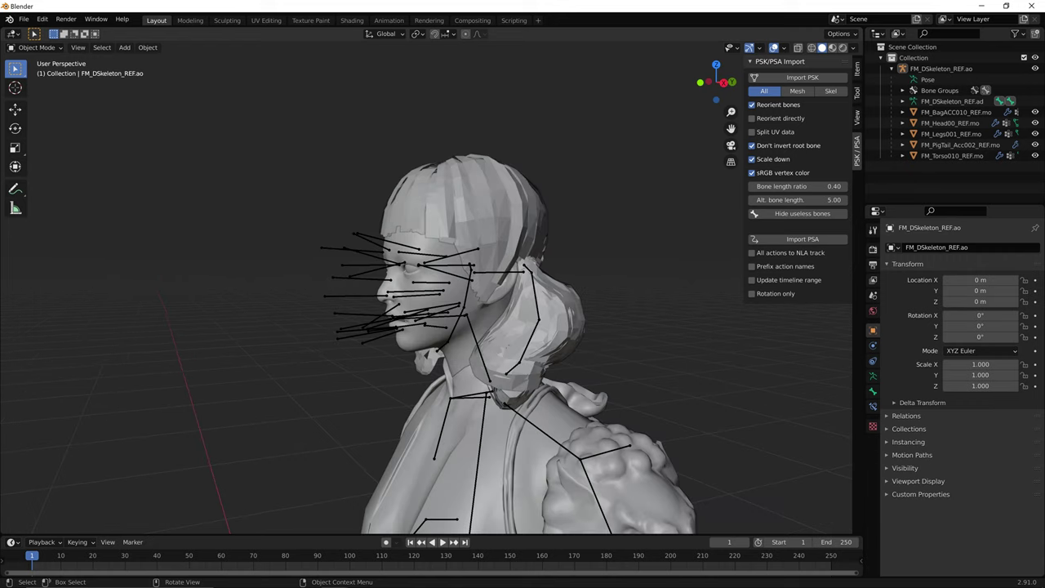
{"action": "left_click", "coordinate": [941, 69]}
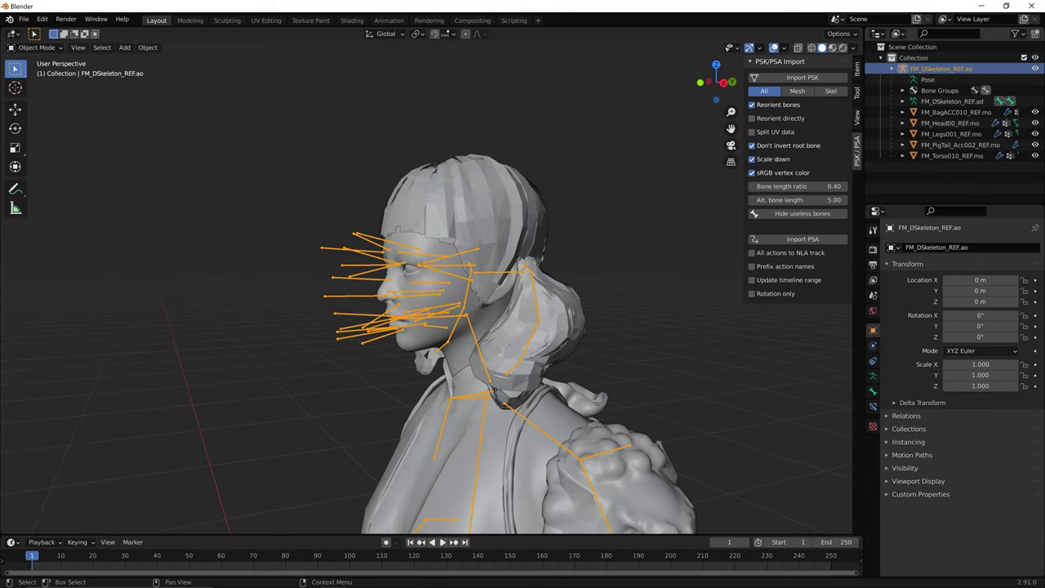
{"action": "key", "text": "Tab"}
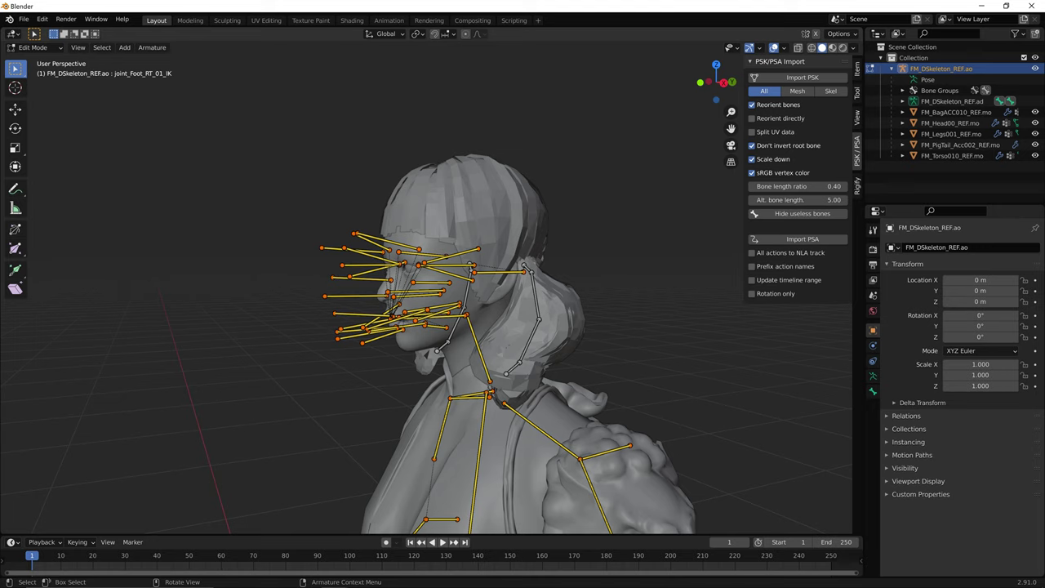
{"action": "key", "text": "alt+a"}
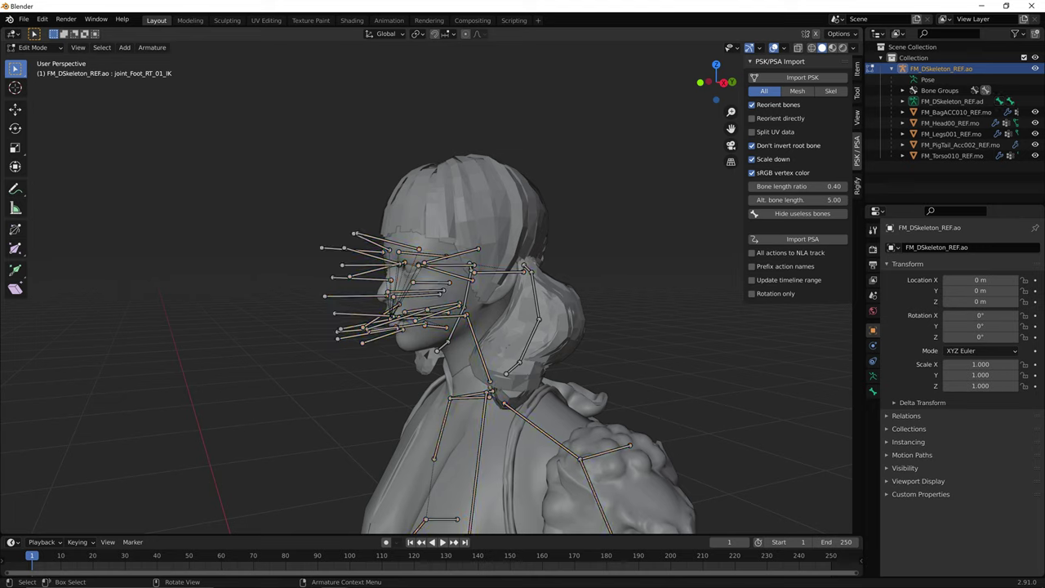
{"action": "left_click", "coordinate": [873, 375]}
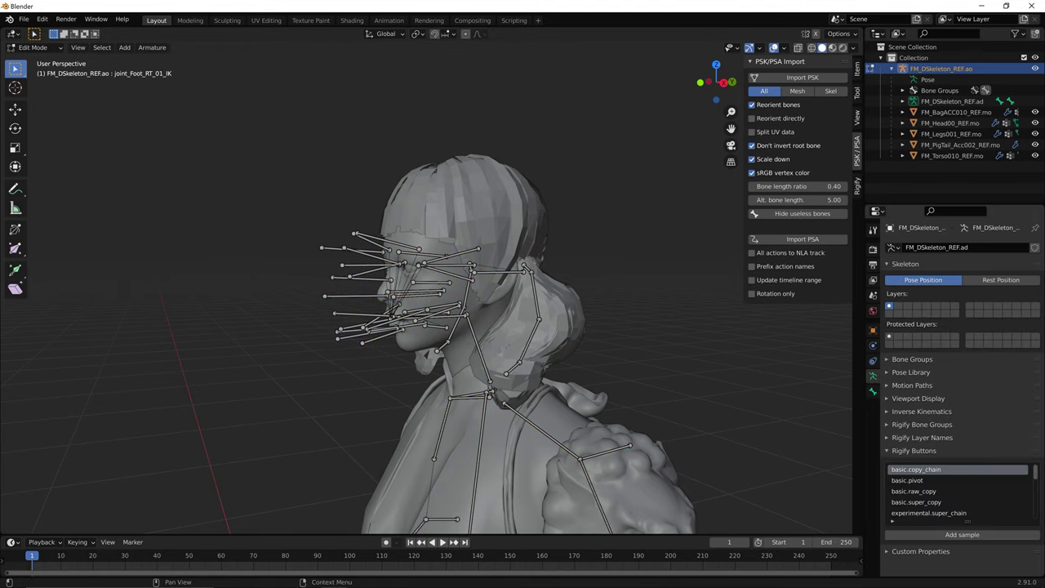
{"action": "left_click", "coordinate": [918, 398]}
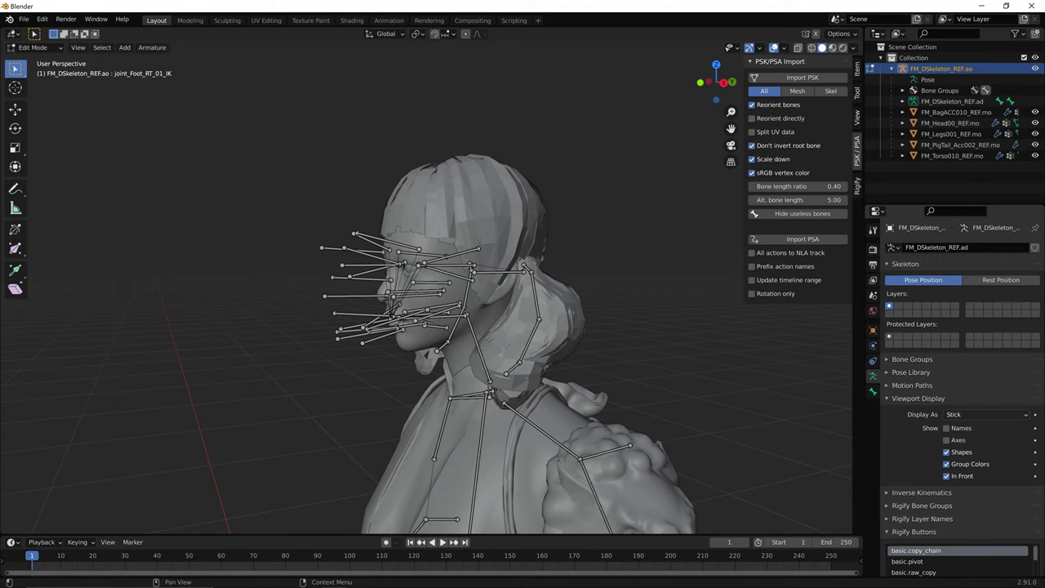
{"action": "left_click", "coordinate": [985, 414]}
{"action": "left_click", "coordinate": [971, 427]}
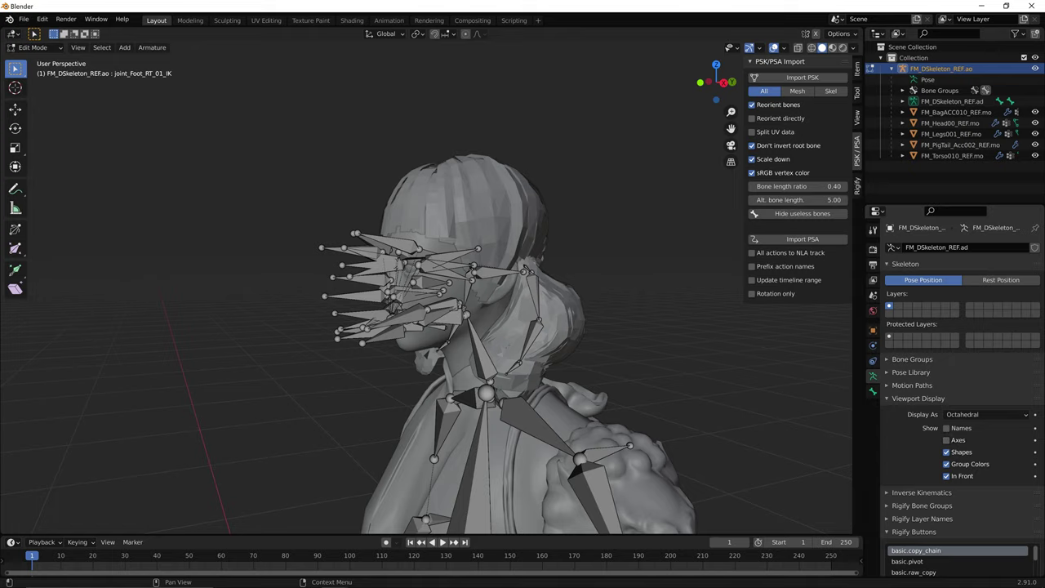
- Examine the bones around the head up close and select the pigtail's root bone joint_char
{"action": "scroll", "coordinate": [457, 303], "scroll_direction": "up", "scroll_amount": 4}
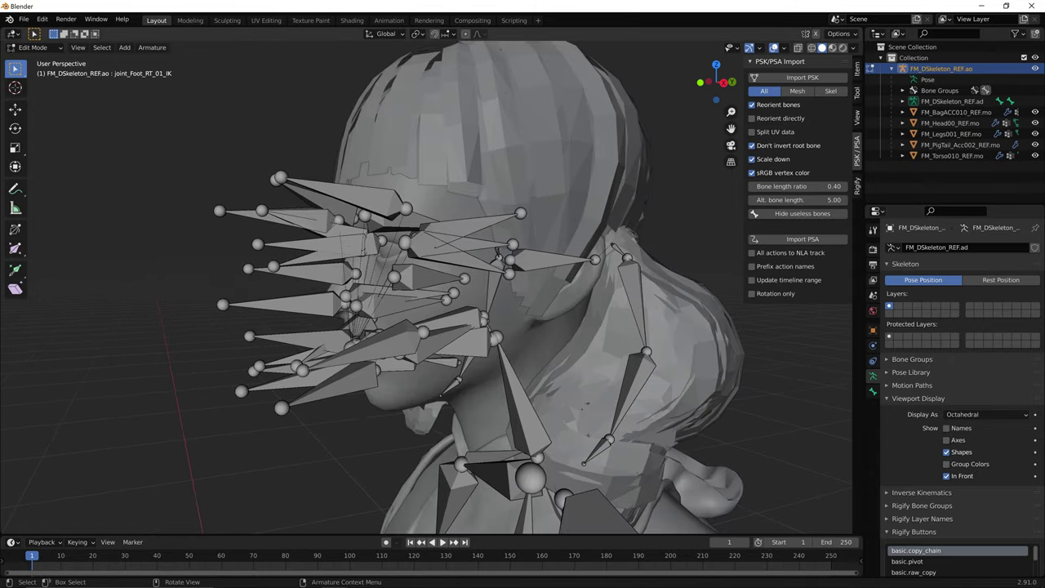
{"action": "middle_click_drag", "start_coordinate": [457, 302], "coordinate": [429, 299]}
{"action": "middle_click_drag", "start_coordinate": [418, 236], "coordinate": [523, 241]}
{"action": "left_click", "coordinate": [541, 278]}
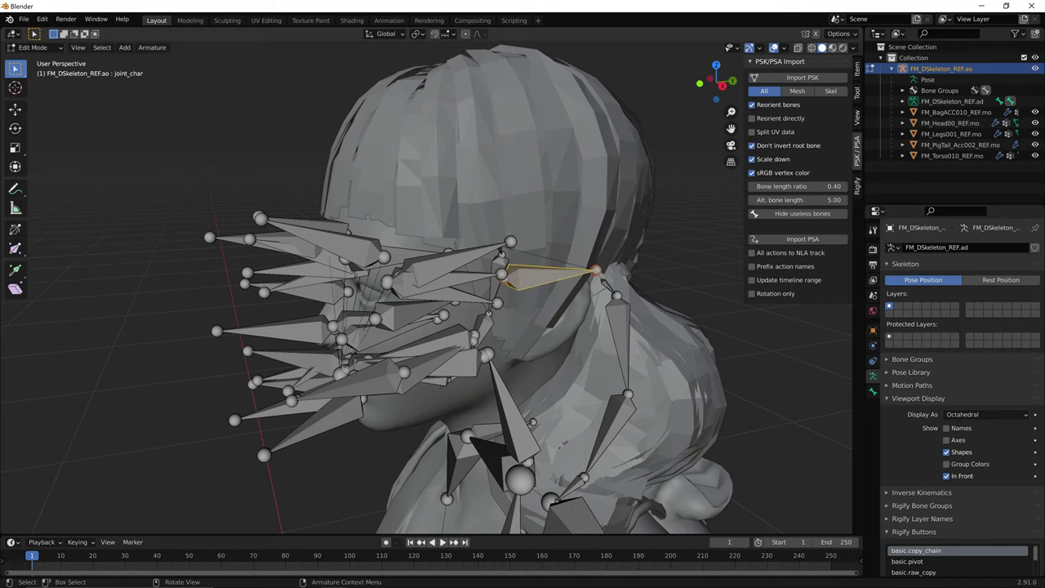
{"action": "middle_click_drag", "start_coordinate": [541, 277], "coordinate": [503, 253]}
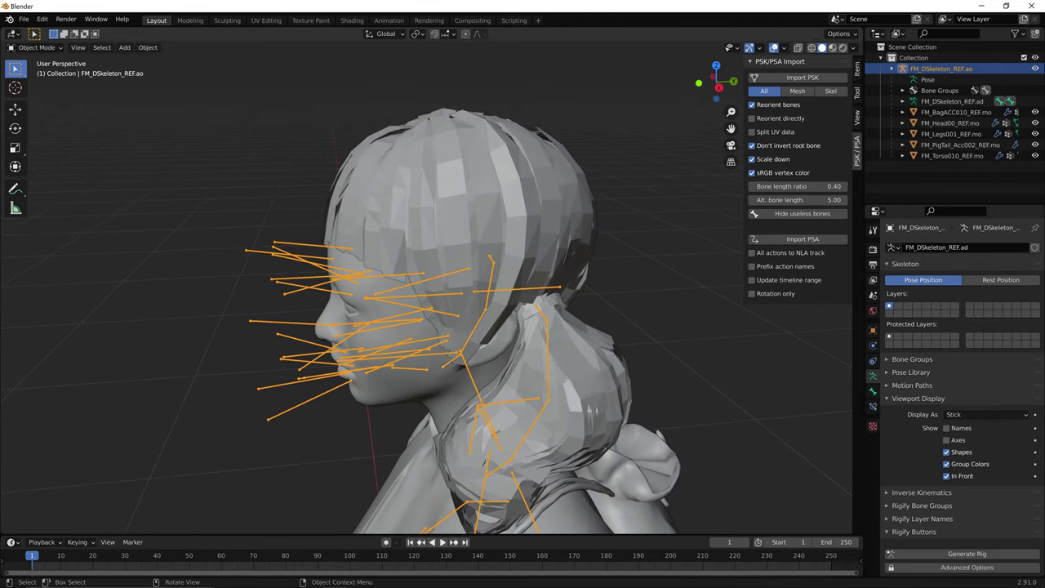
- Undo the mesh parenting and the armature join to restore the separate pigtail armature
{"action": "key", "text": "ctrl+z"}
{"action": "key", "text": "ctrl+z"}
{"action": "key", "text": "ctrl+z"}
{"action": "key", "text": "ctrl+z"}
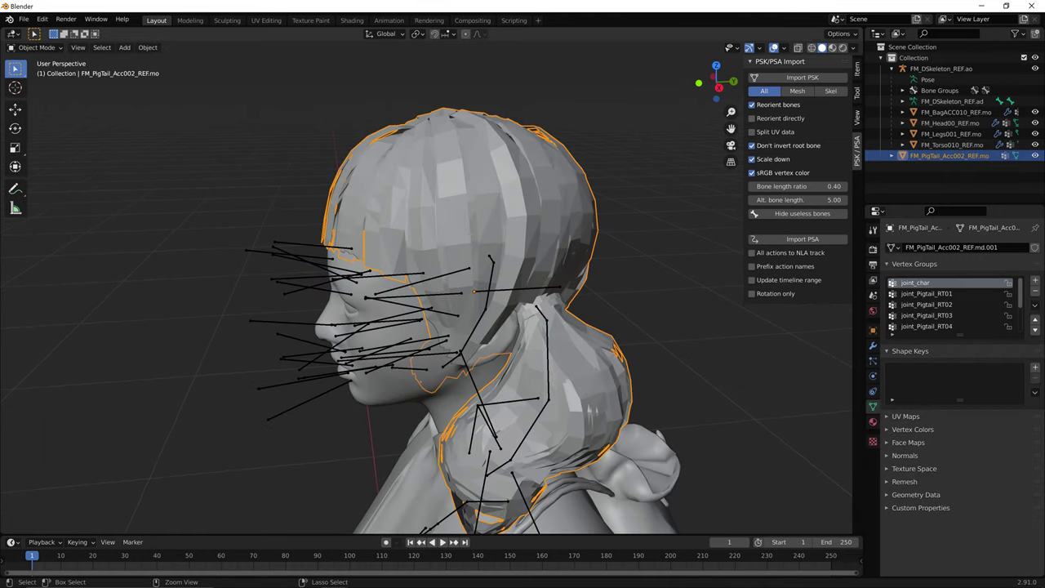
{"action": "left_click", "coordinate": [474, 290]}
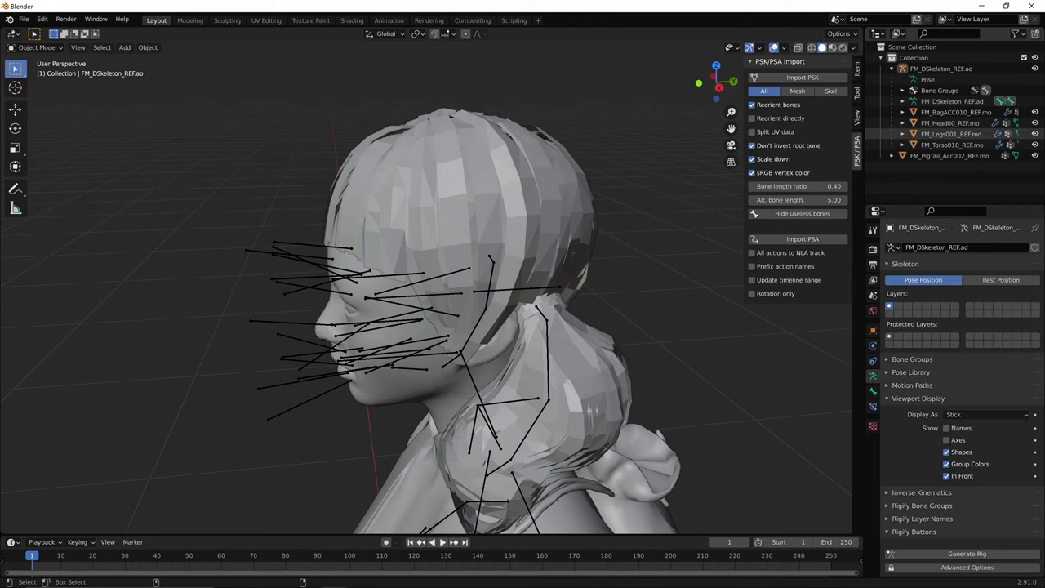
{"action": "key", "text": "ctrl+z"}
- Select all linked bones of the pigtail armature in Edit Mode and move them to the second bone layer
{"action": "middle_click_drag", "start_coordinate": [530, 347], "coordinate": [565, 352]}
{"action": "scroll", "coordinate": [605, 369], "scroll_direction": "down", "scroll_amount": 3}
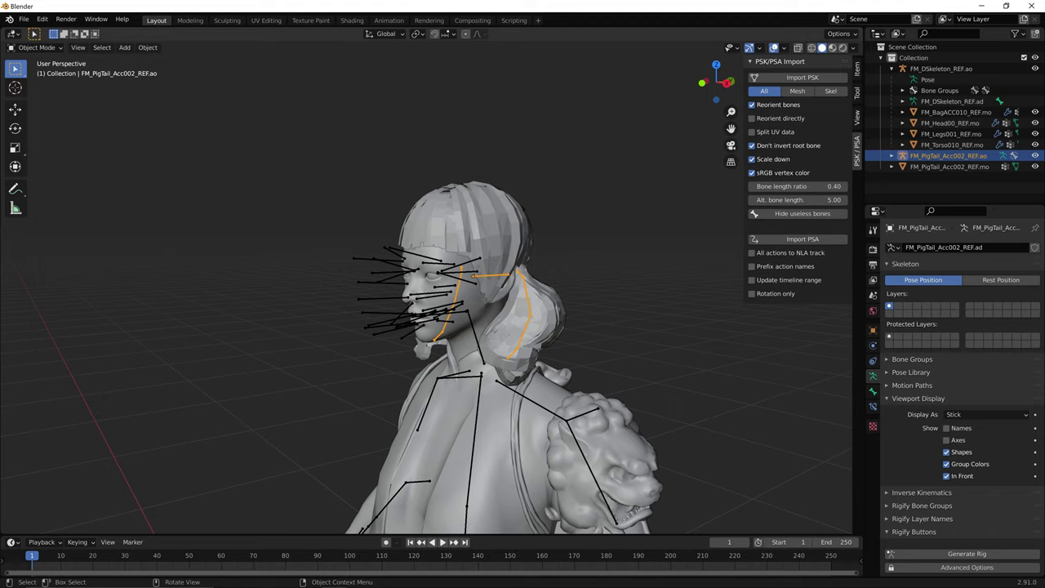
{"action": "key", "text": "Tab"}
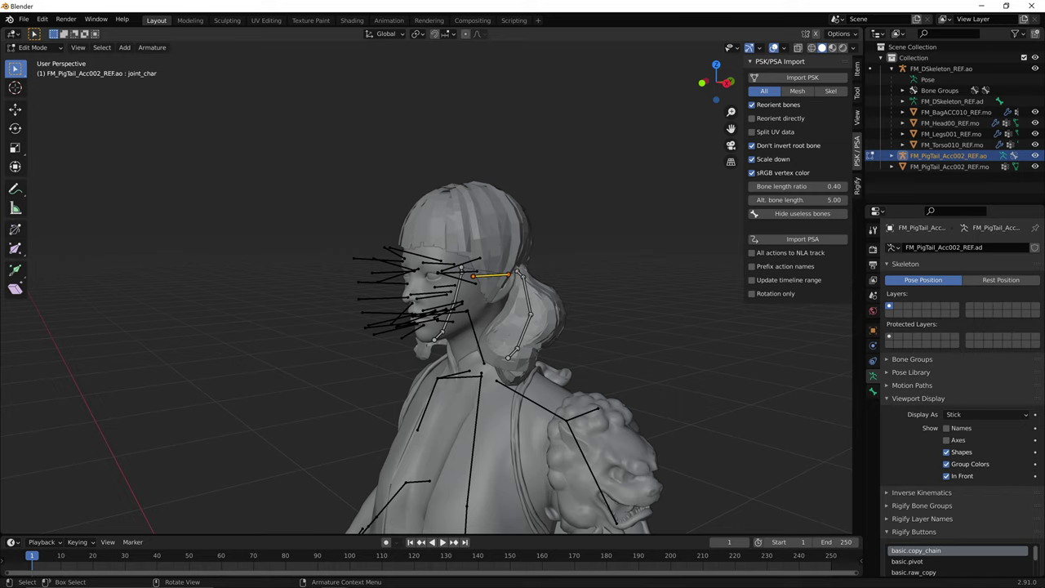
{"action": "left_click", "coordinate": [474, 276]}
{"action": "key", "text": "ctrl+l"}
{"action": "key", "text": "m"}
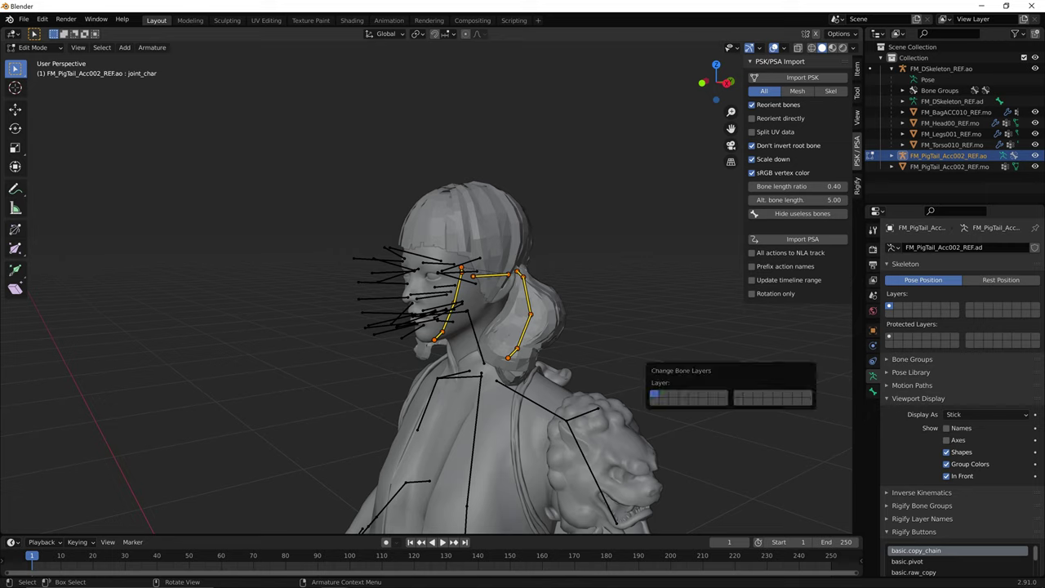
{"action": "left_click", "coordinate": [663, 396]}
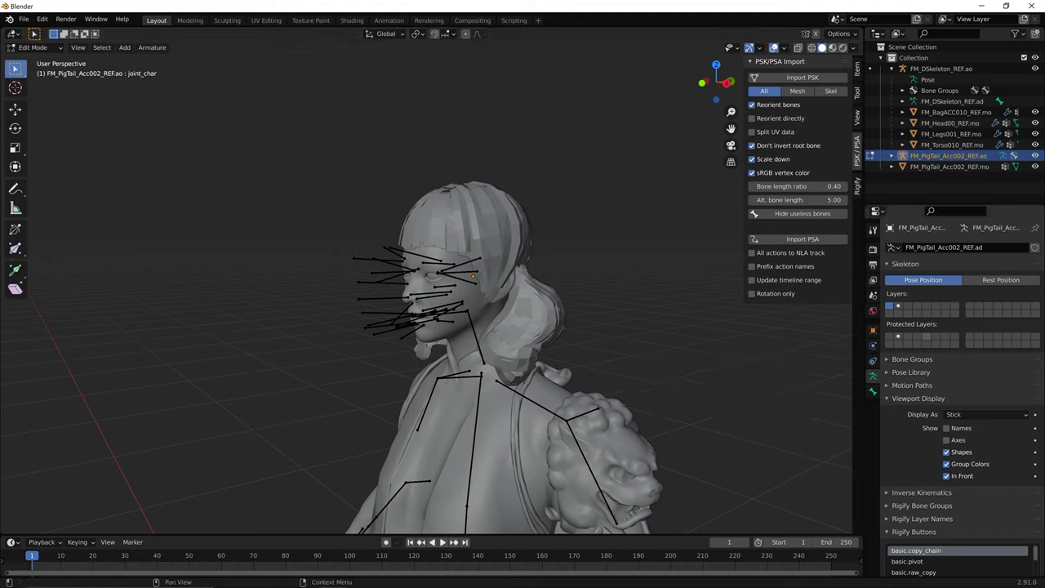
- Make the second bone layer the only visible layer of the pigtail armature
{"action": "left_click", "coordinate": [898, 306], "text": "shift"}
{"action": "left_click", "coordinate": [890, 307]}
{"action": "left_click", "coordinate": [899, 306]}
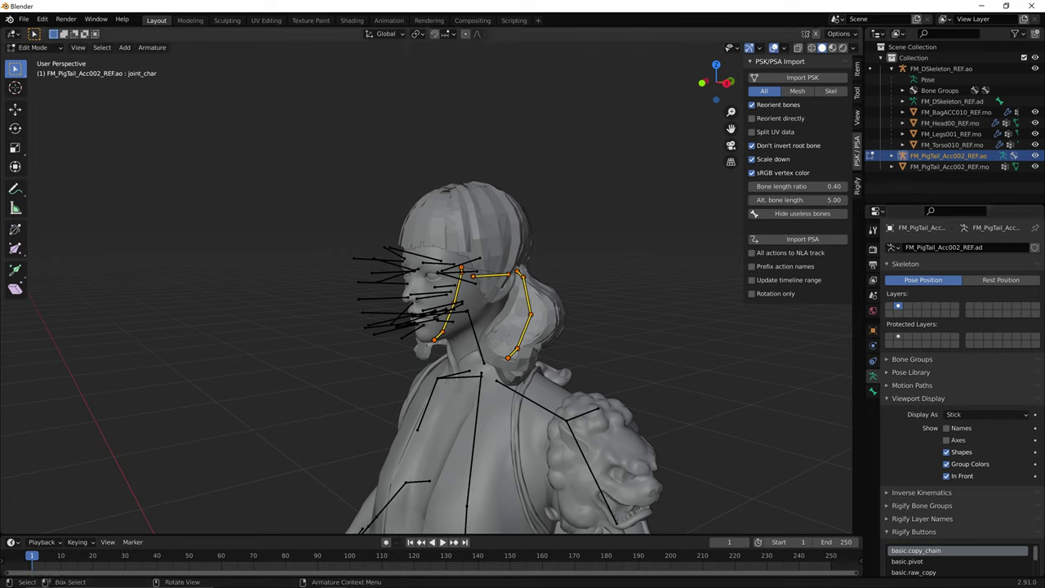
- Return to Object Mode and join the pigtail armature into the main skeleton FM_DSkeleton_REF.ao
{"action": "left_click", "coordinate": [32, 47]}
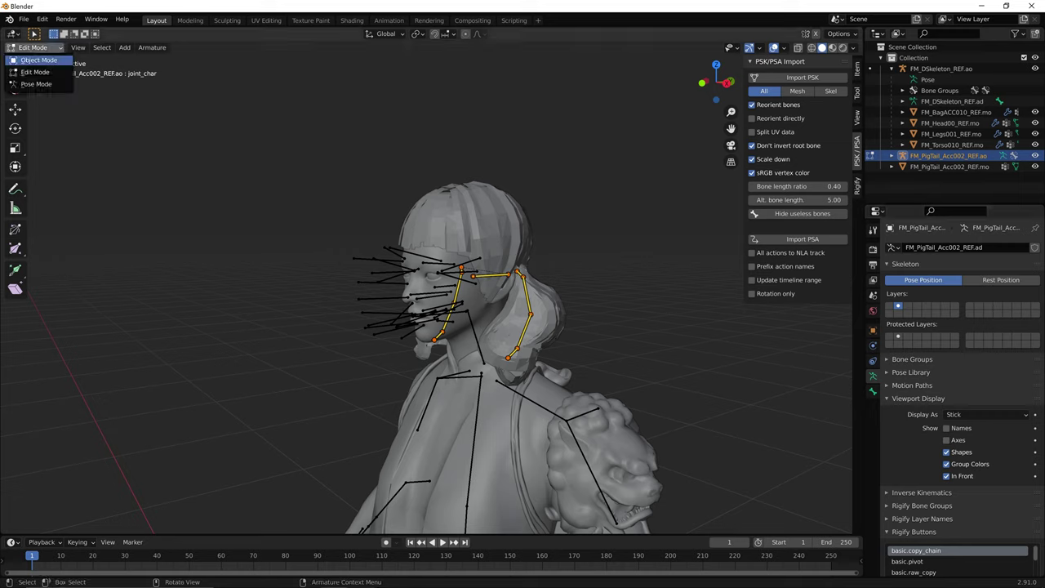
{"action": "left_click", "coordinate": [37, 60]}
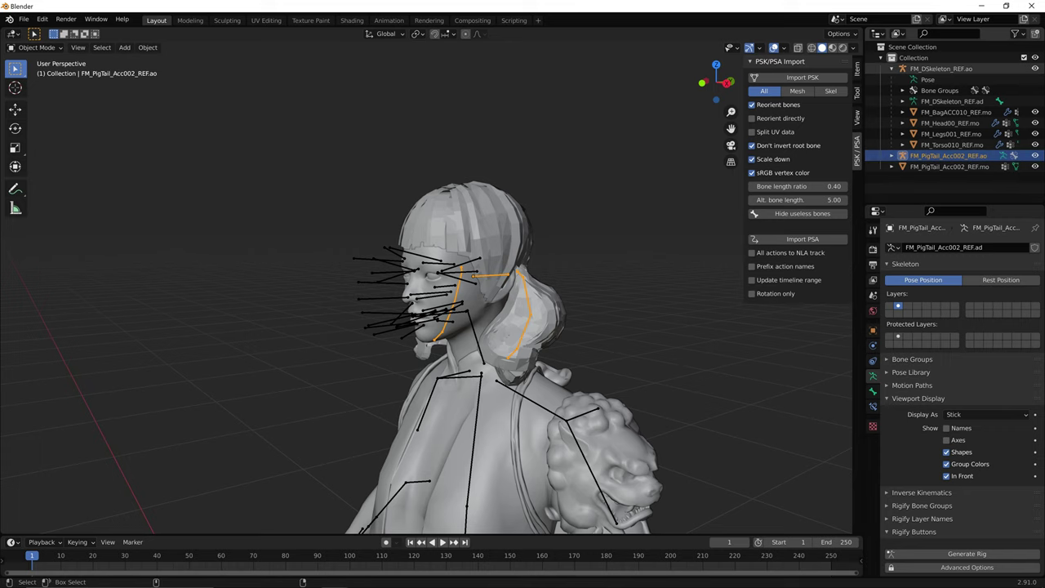
{"action": "left_click", "coordinate": [941, 69], "text": "ctrl"}
{"action": "key", "text": "ctrl+j"}
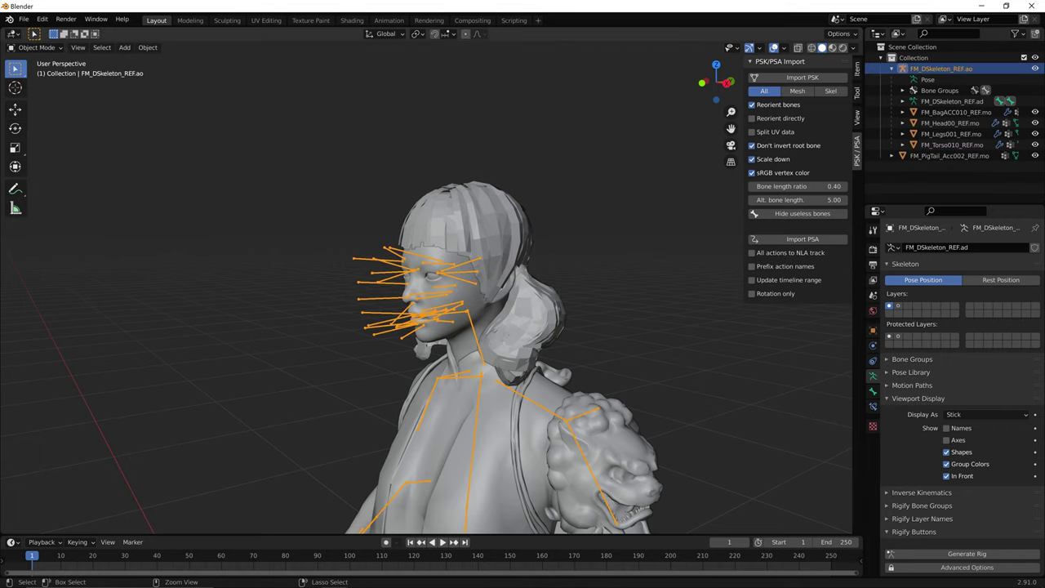
- Parent the pigtail mesh FM_PigTail_Acc002_REF.mo to the main skeleton FM_DSkeleton_REF.ao
{"action": "left_click", "coordinate": [950, 156]}
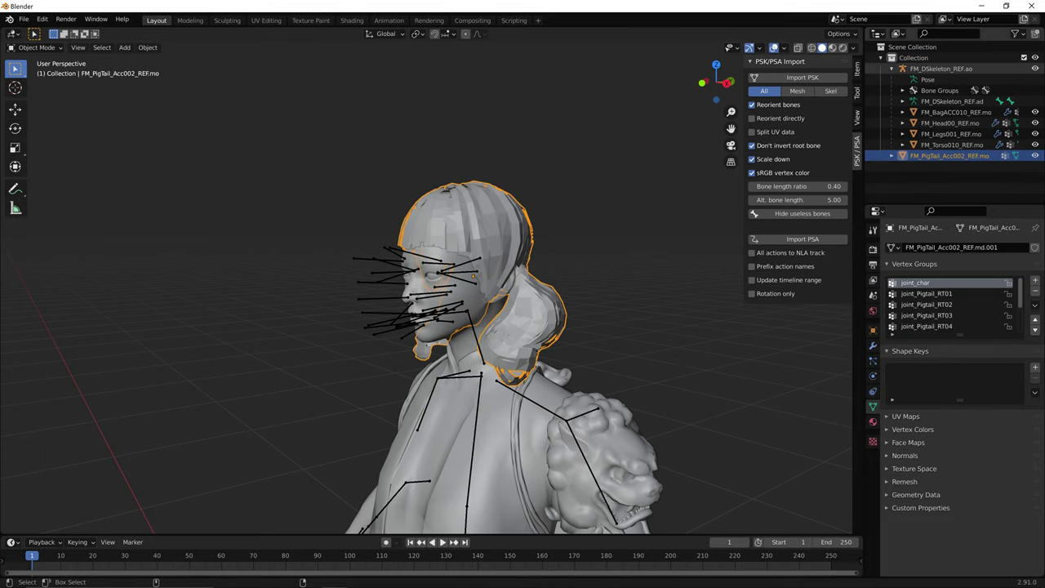
{"action": "left_click", "coordinate": [939, 68], "text": "ctrl"}
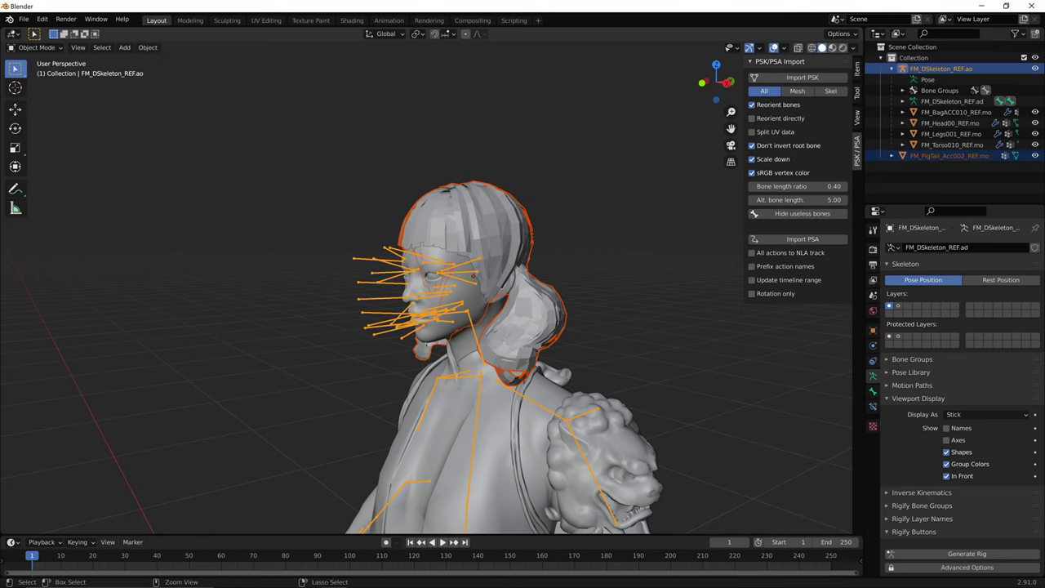
{"action": "key", "text": "ctrl+p"}
{"action": "left_click", "coordinate": [618, 191]}
{"action": "mouse_move", "coordinate": [619, 191]}
{"action": "middle_mouse_down"}
{"action": "mouse_move", "coordinate": [657, 193]}
{"action": "mouse_move", "coordinate": [586, 194]}
{"action": "mouse_move", "coordinate": [644, 194]}
{"action": "mouse_move", "coordinate": [634, 194]}
{"action": "middle_mouse_up"}
{"action": "scroll", "coordinate": [657, 194], "scroll_direction": "up", "scroll_amount": 2}
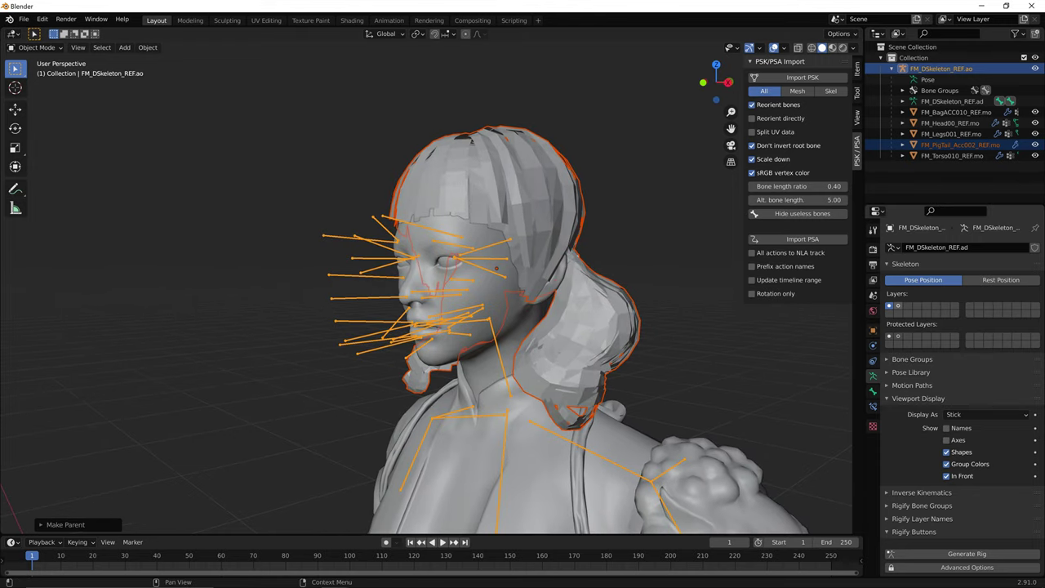
- Make both the first and second bone layers of the skeleton visible and display its bones as Octahedral
{"action": "left_click", "coordinate": [899, 306]}
{"action": "left_click", "coordinate": [889, 306], "text": "shift"}
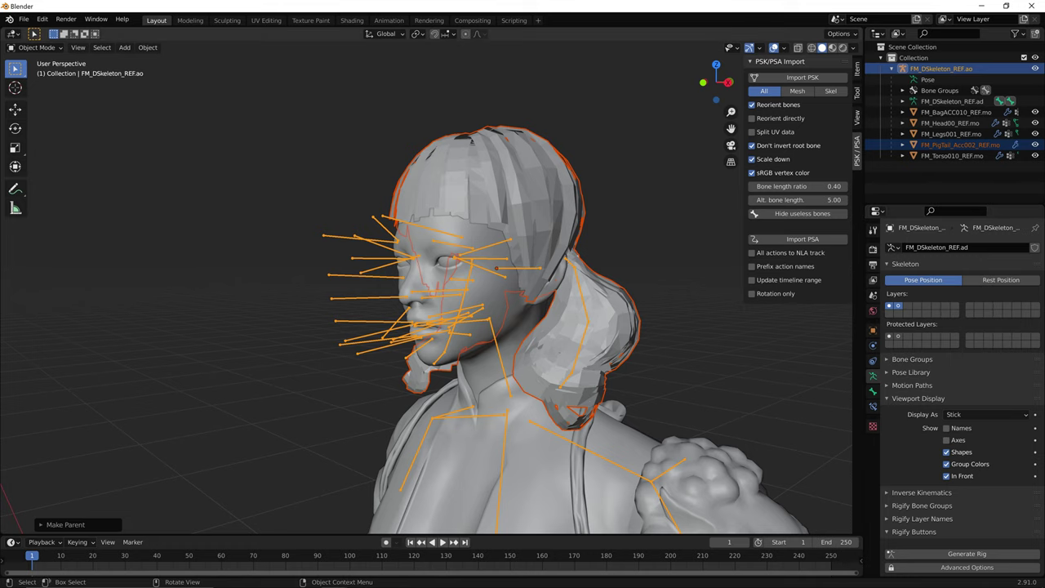
{"action": "middle_click_drag", "start_coordinate": [472, 141], "coordinate": [431, 157]}
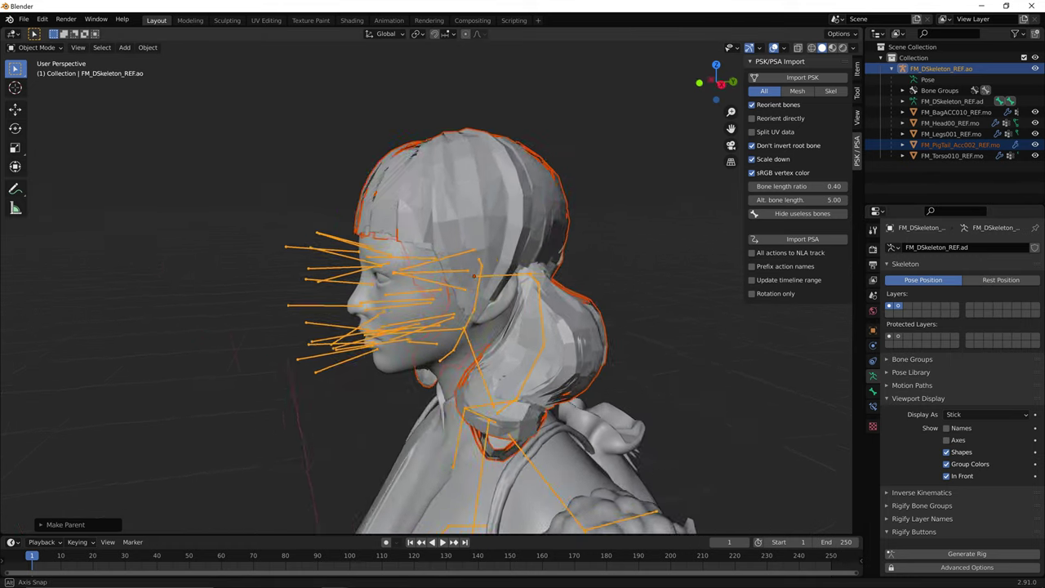
{"action": "middle_click_drag", "start_coordinate": [441, 326], "coordinate": [421, 325]}
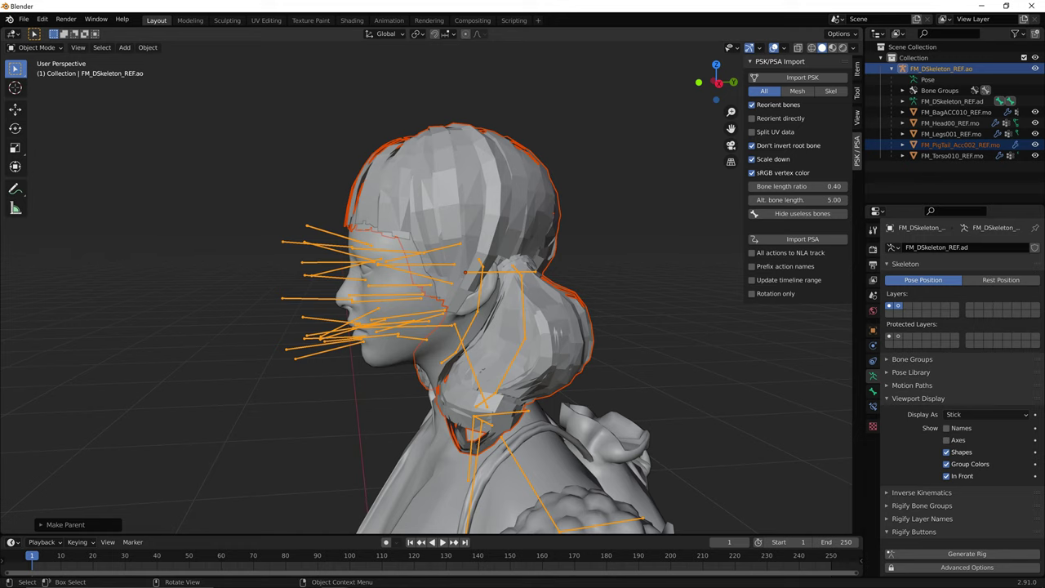
{"action": "scroll", "coordinate": [457, 311], "scroll_direction": "up", "scroll_amount": 2}
{"action": "middle_click_drag", "start_coordinate": [457, 311], "coordinate": [480, 312]}
{"action": "left_click", "coordinate": [980, 414]}
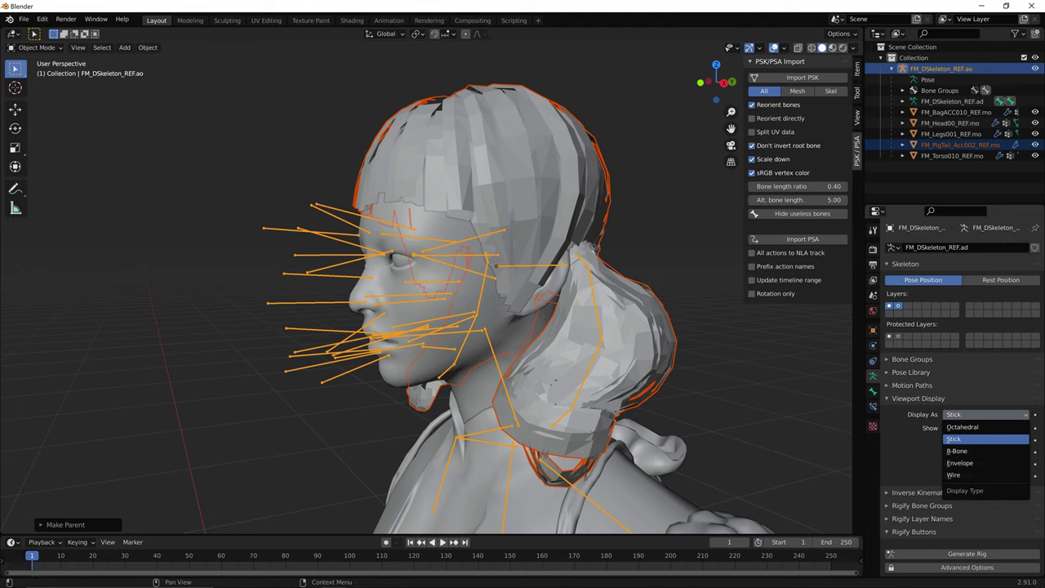
{"action": "left_click", "coordinate": [980, 426]}
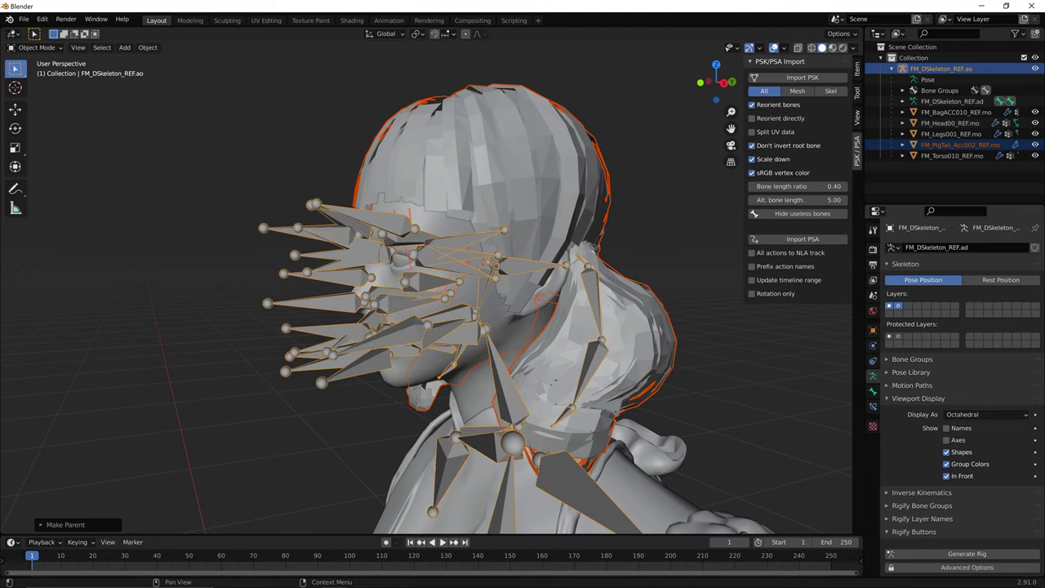
- Enter Edit Mode on the main skeleton and select the pigtail's root bone joint_char
{"action": "middle_click_drag", "start_coordinate": [653, 327], "coordinate": [694, 347]}
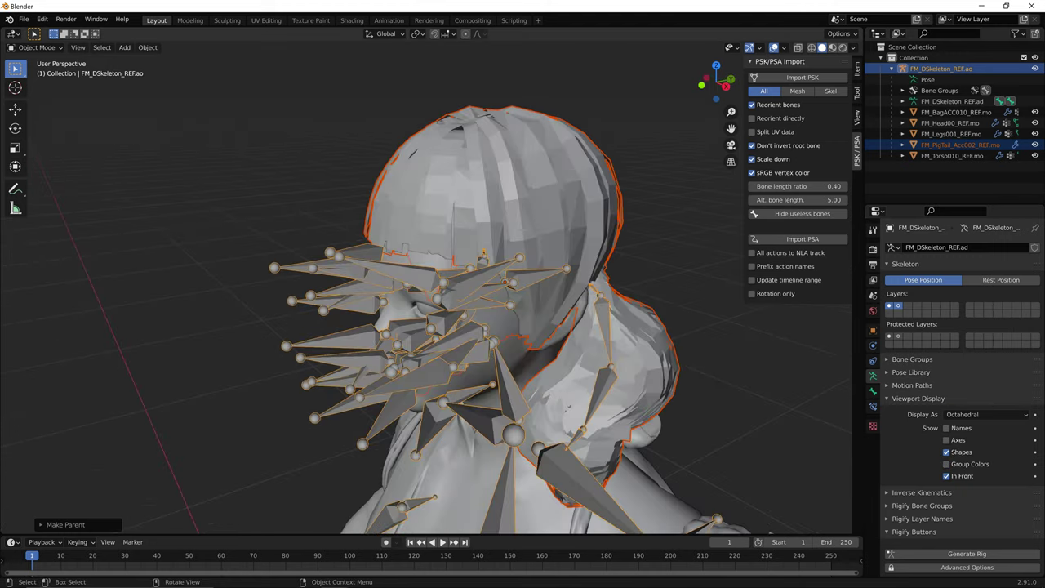
{"action": "left_click", "coordinate": [704, 347]}
{"action": "left_click", "coordinate": [425, 384]}
{"action": "middle_click_drag", "start_coordinate": [424, 384], "coordinate": [405, 375]}
{"action": "key", "text": "Tab"}
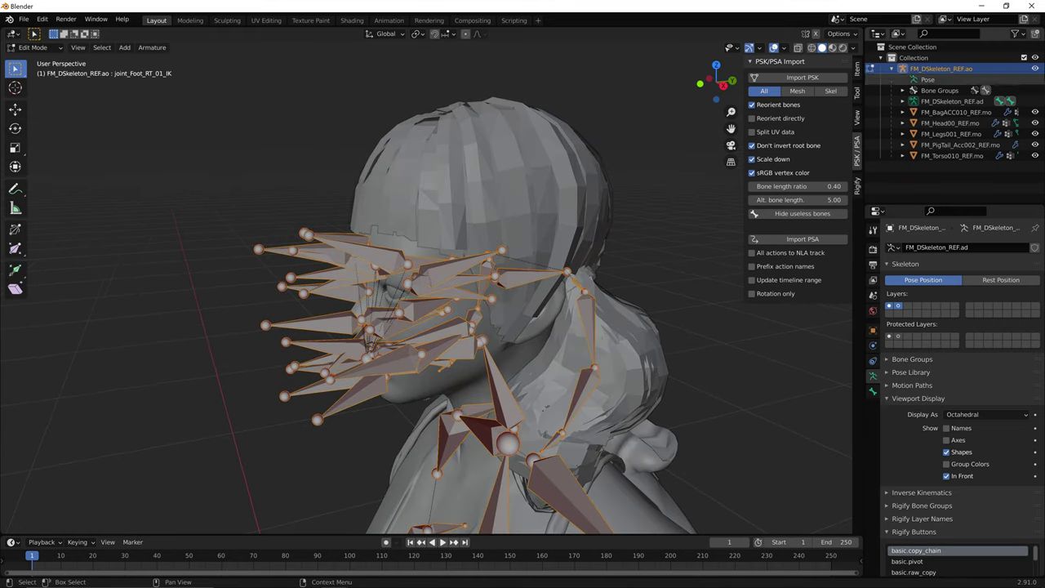
{"action": "left_click", "coordinate": [535, 278]}
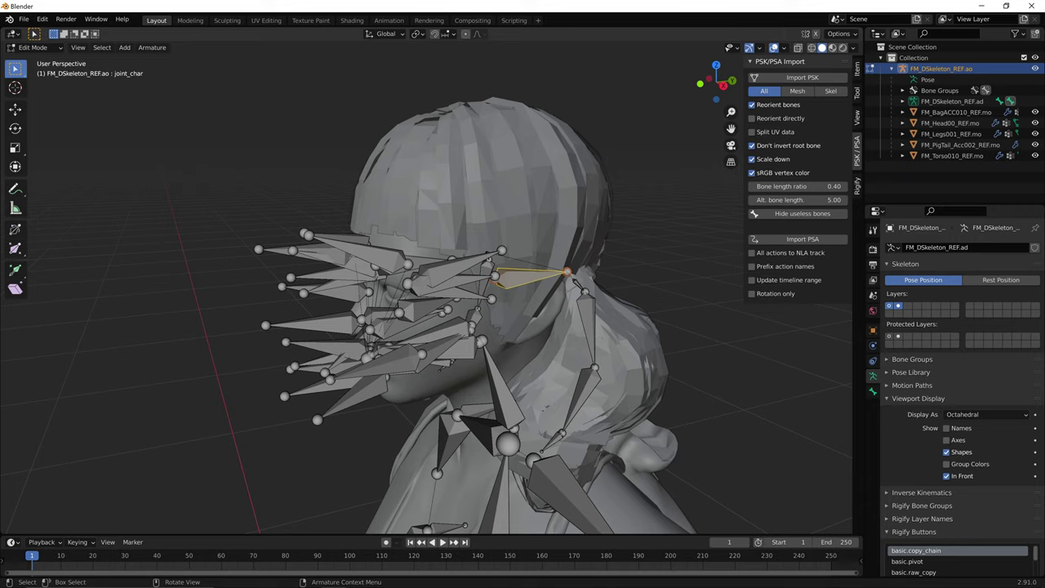
- Show only the second bone layer and examine the pigtail bones around the head
{"action": "middle_click_drag", "start_coordinate": [367, 408], "coordinate": [72, 444]}
{"action": "left_click", "coordinate": [899, 306]}
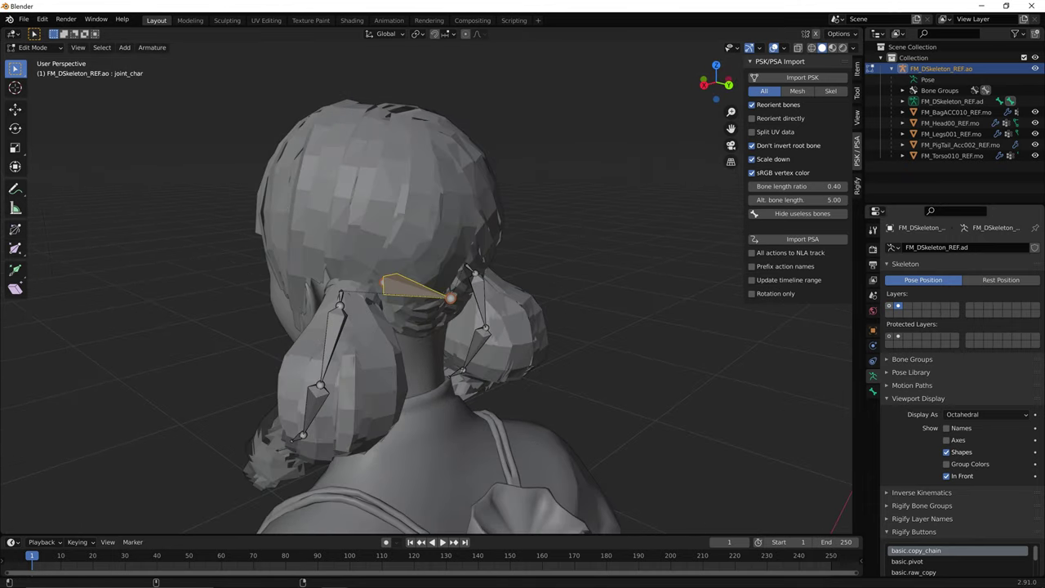
{"action": "middle_click_drag", "start_coordinate": [432, 406], "coordinate": [527, 417]}
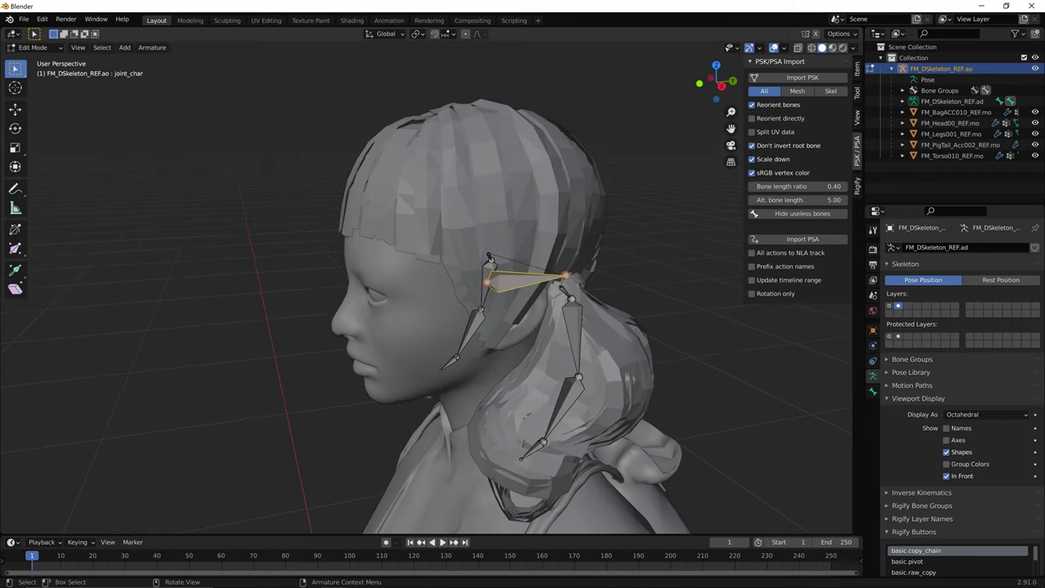
- Show both bone layers together and add the head bone joint_Head_01 to the selection as the active bone
{"action": "key", "text": "alt+h"}
{"action": "middle_click_drag", "start_coordinate": [375, 407], "coordinate": [404, 407]}
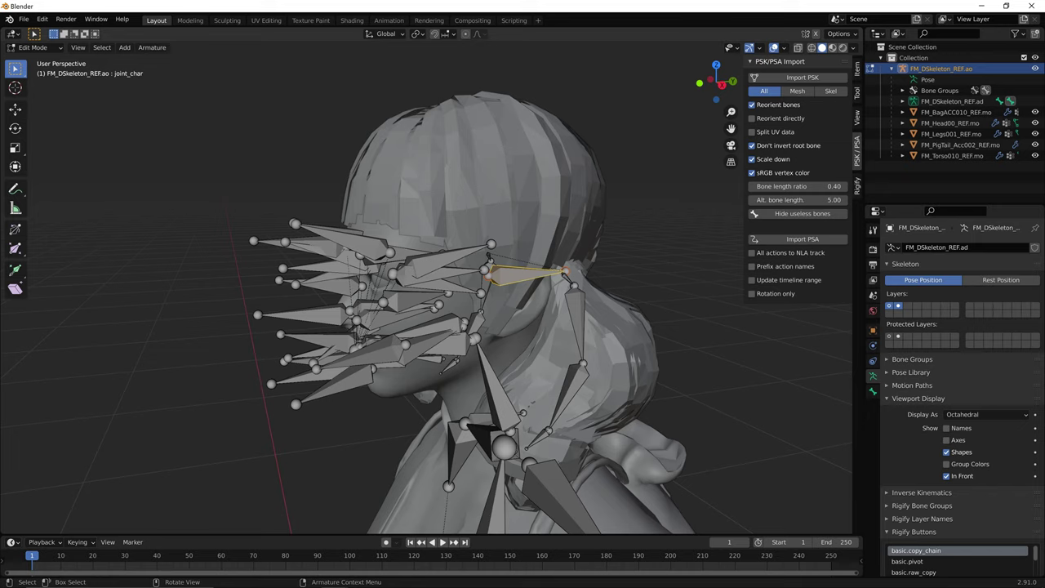
{"action": "left_click", "coordinate": [475, 339], "text": "shift"}
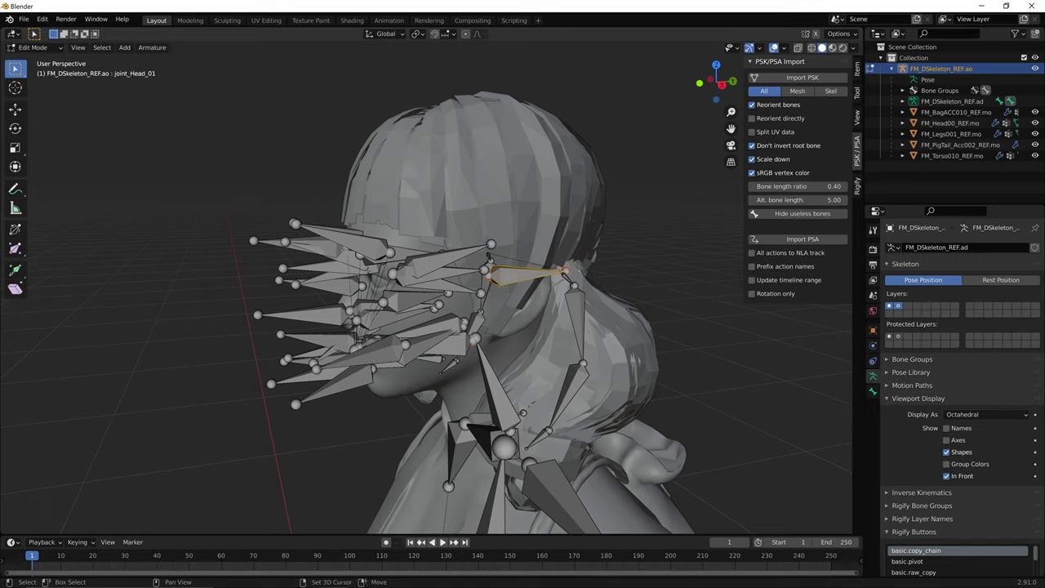
- Try adding the upper lip bones to the selection, and return to joint_char with joint_Head_01 active
{"action": "left_click", "coordinate": [475, 338], "text": "shift"}
{"action": "left_click", "coordinate": [476, 338], "text": "shift"}
{"action": "key", "text": "alt+a"}
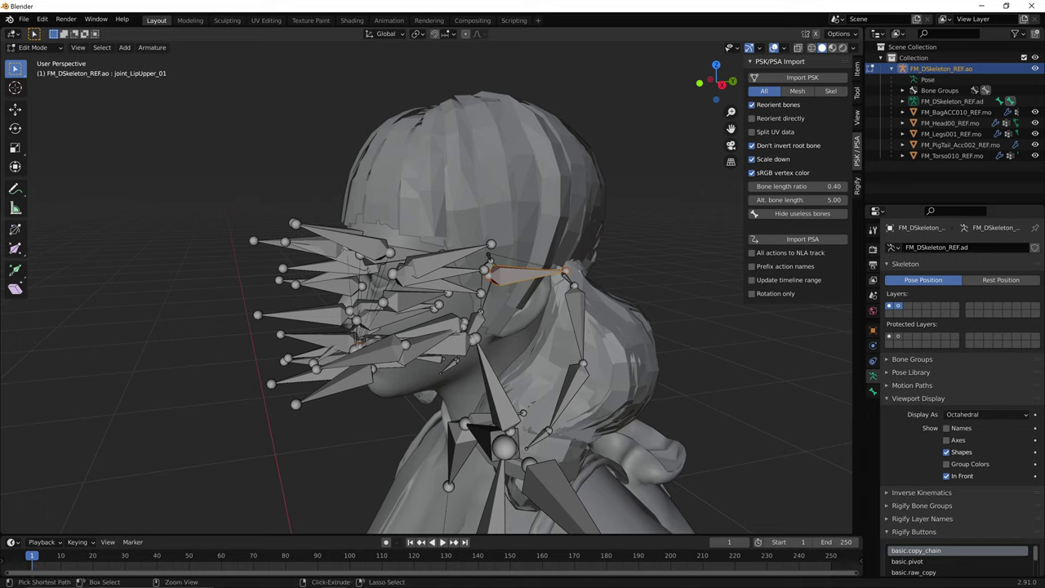
{"action": "left_click", "coordinate": [374, 352], "text": "ctrl"}
{"action": "key", "text": "ctrl+z"}
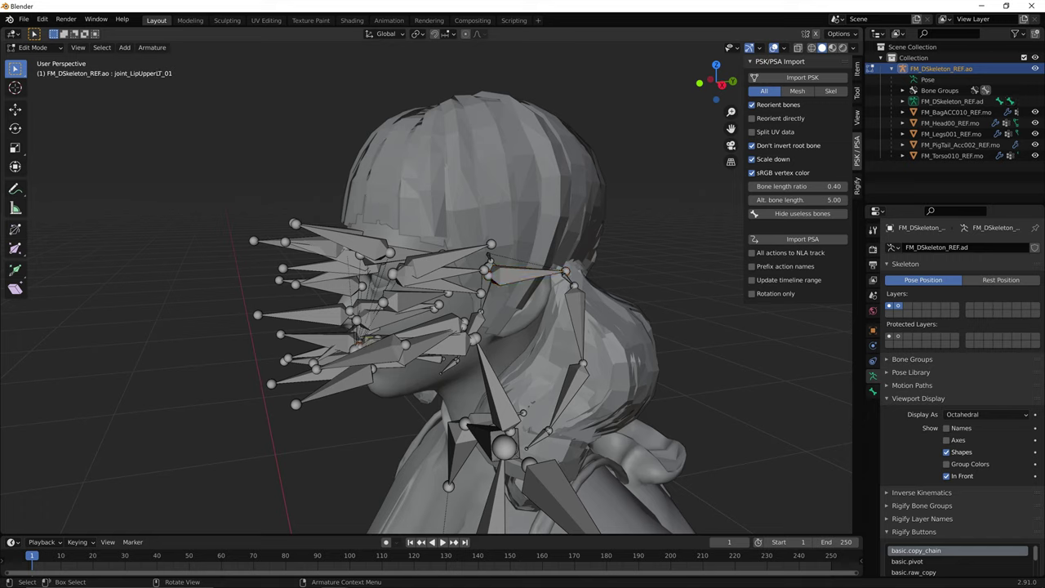
{"action": "left_click", "coordinate": [521, 276]}
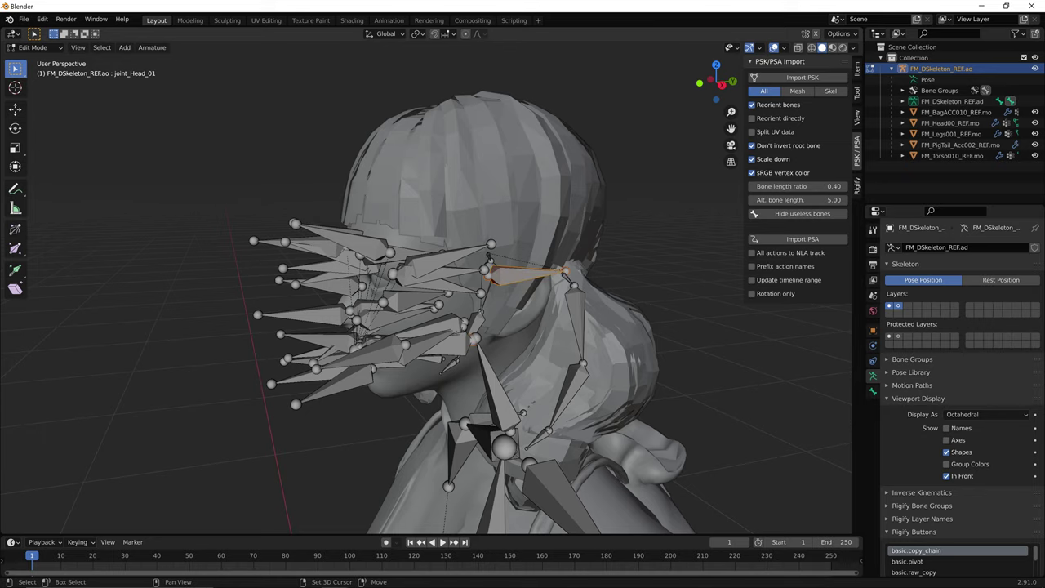
{"action": "middle_click_drag", "start_coordinate": [486, 259], "coordinate": [489, 256]}
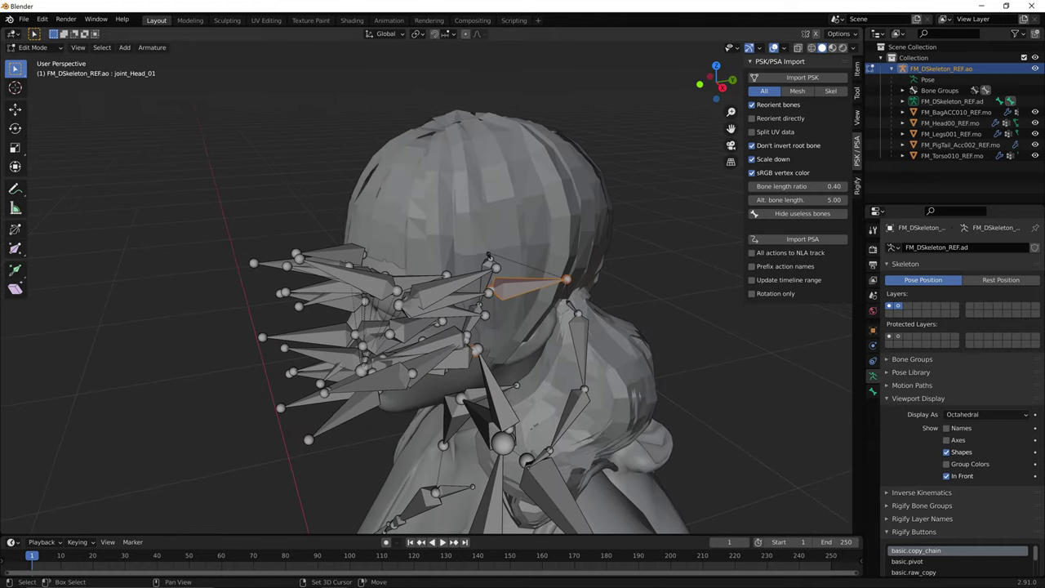
- Try selecting joint_char together with the lower lip and cheek bones, and undo back to joint_char with joint_Head_01 active
{"action": "key", "text": "alt+a"}
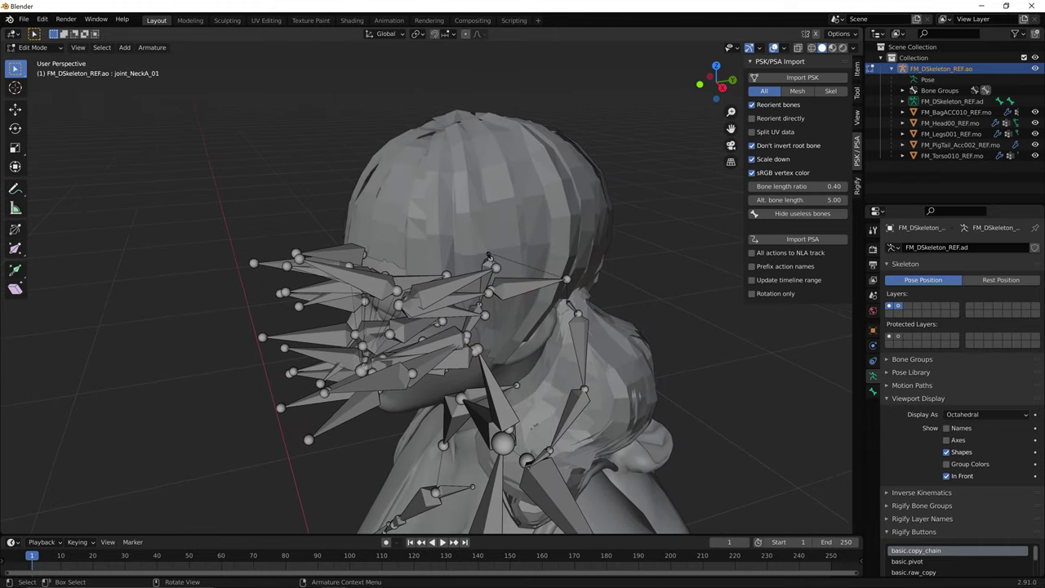
{"action": "left_click", "coordinate": [529, 287]}
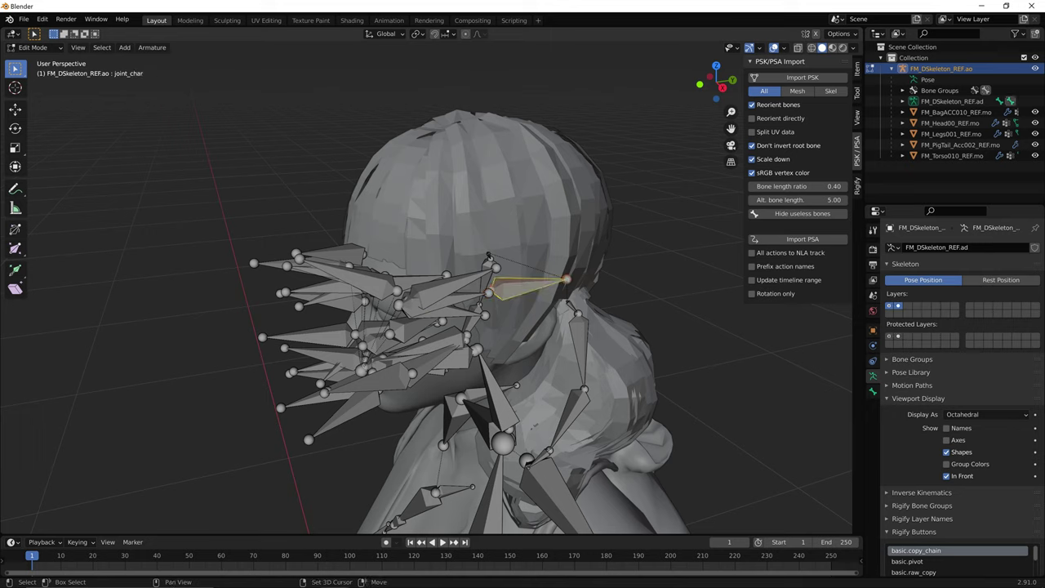
{"action": "left_click", "coordinate": [291, 375], "text": "shift"}
{"action": "left_click", "coordinate": [305, 401], "text": "shift"}
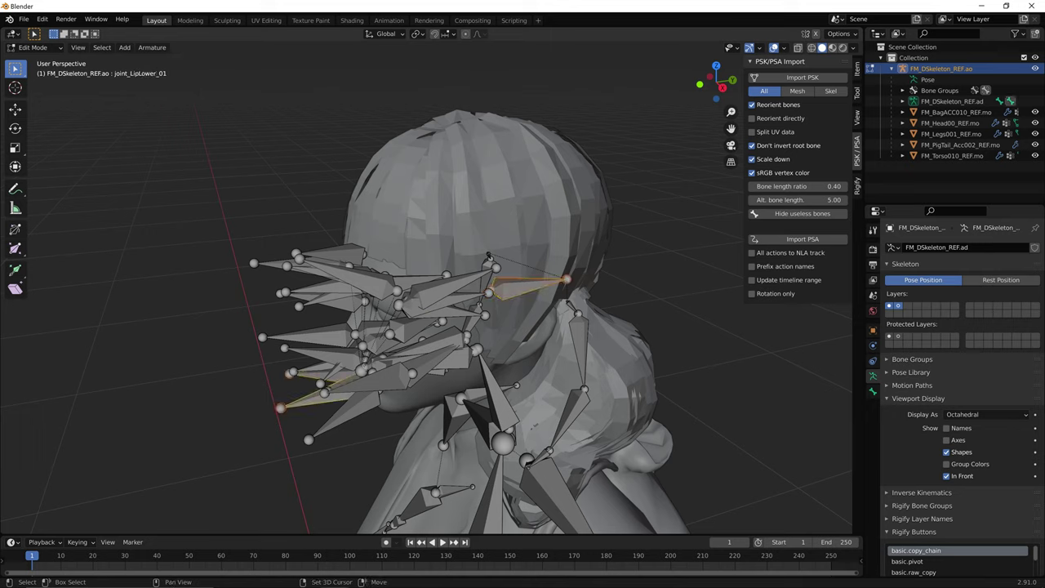
{"action": "left_click", "coordinate": [332, 376], "text": "shift"}
{"action": "left_click", "coordinate": [370, 383], "text": "shift"}
{"action": "key", "text": "alt+a"}
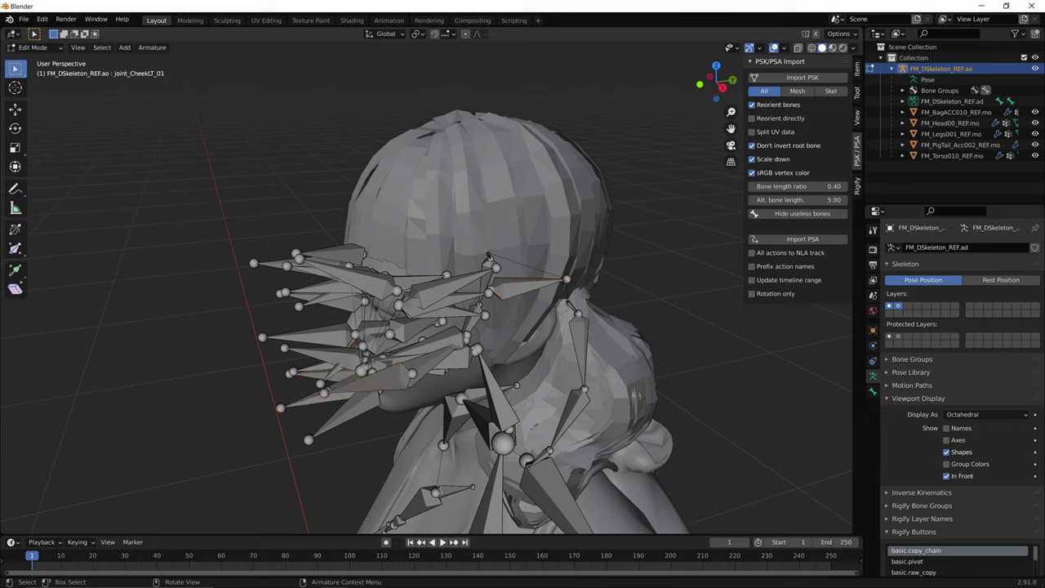
{"action": "left_click", "coordinate": [529, 287]}
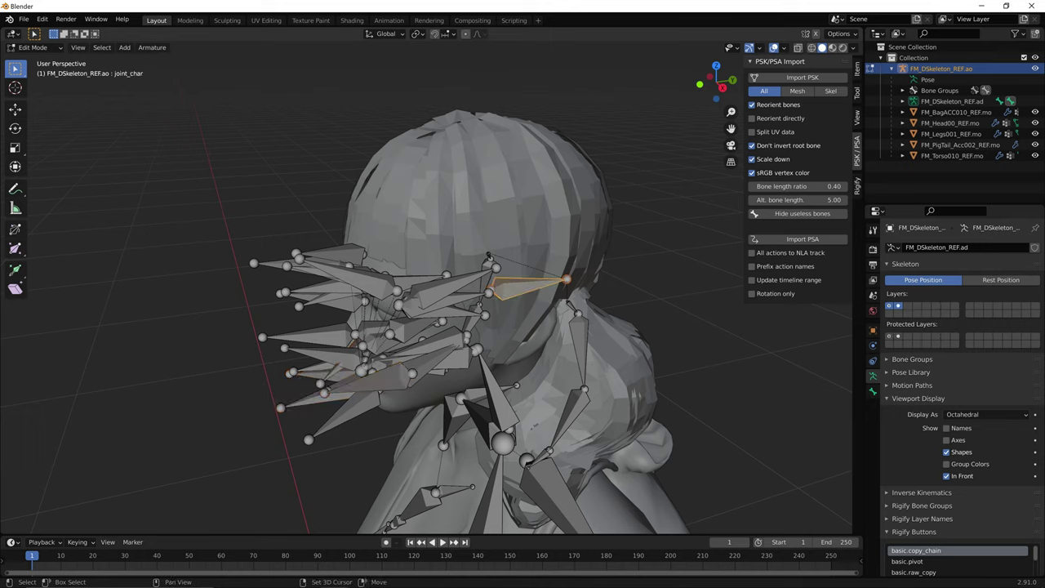
{"action": "key", "text": "ctrl+z"}
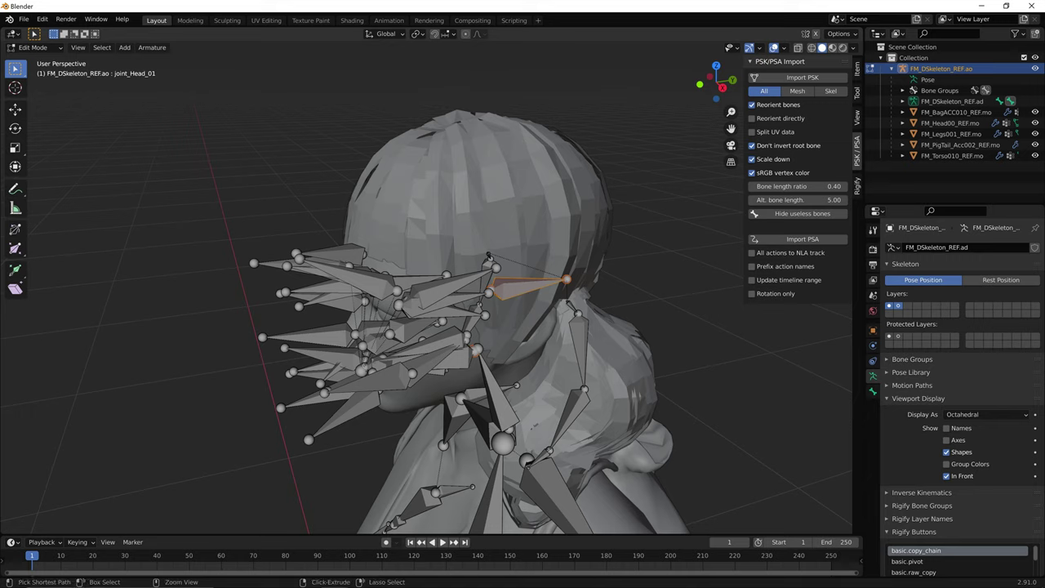
- Try parenting joint_char to joint_Head_01 with Keep Offset, and undo the parenting
{"action": "key", "text": "ctrl+p"}
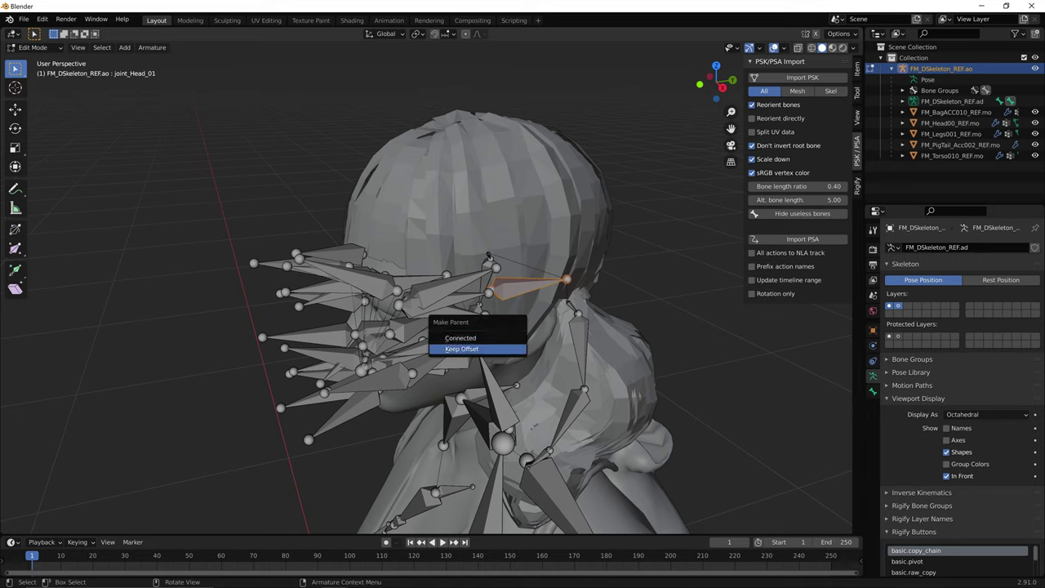
{"action": "left_click", "coordinate": [476, 348]}
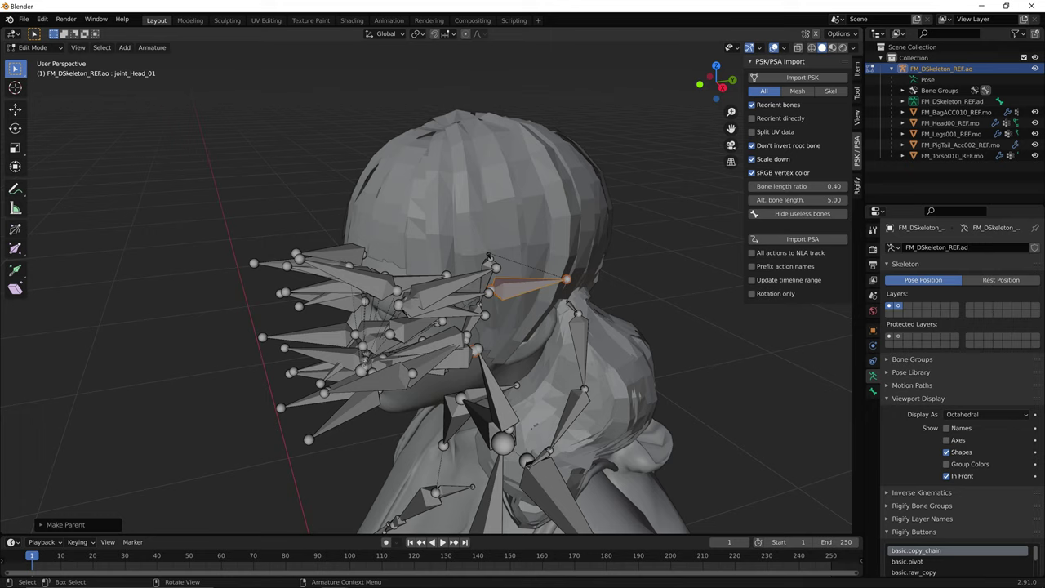
{"action": "key", "text": "ctrl+z"}
{"action": "key", "text": "ctrl"}
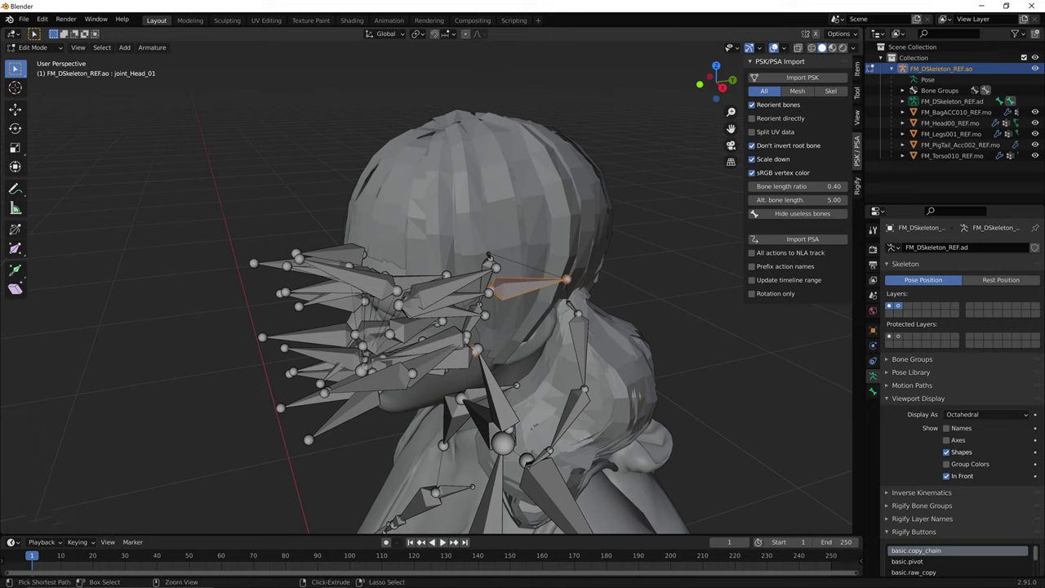
- Try parenting joint_char to joint_Head_01 with the Connected option, and undo it
{"action": "key", "text": "ctrl+p"}
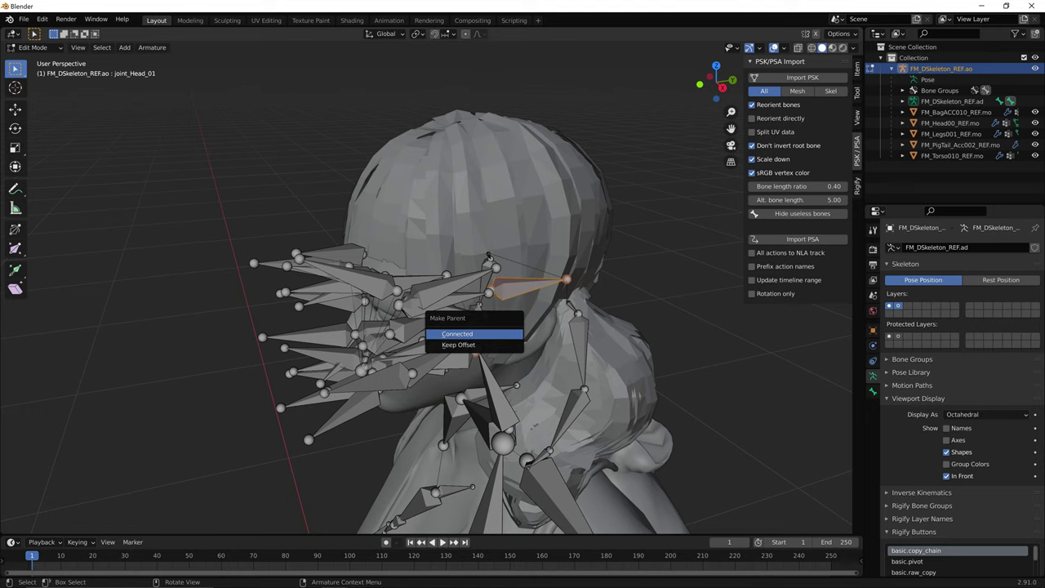
{"action": "key", "text": "Return"}
{"action": "key", "text": "ctrl+z"}
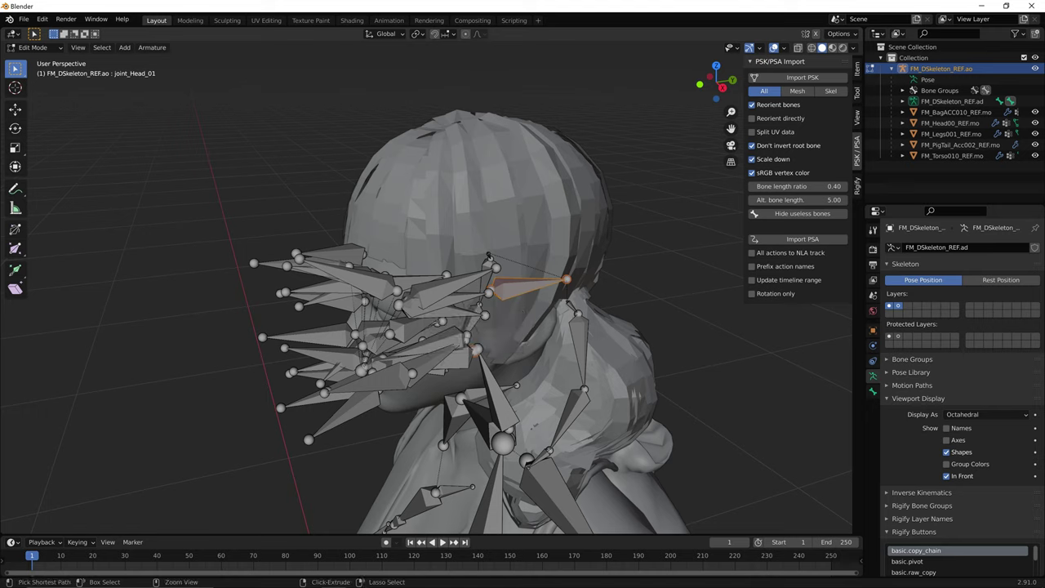
- Parent the pigtail root bone joint_char to the head bone joint_Head_01 using Keep Offset
{"action": "key", "text": "ctrl+p"}
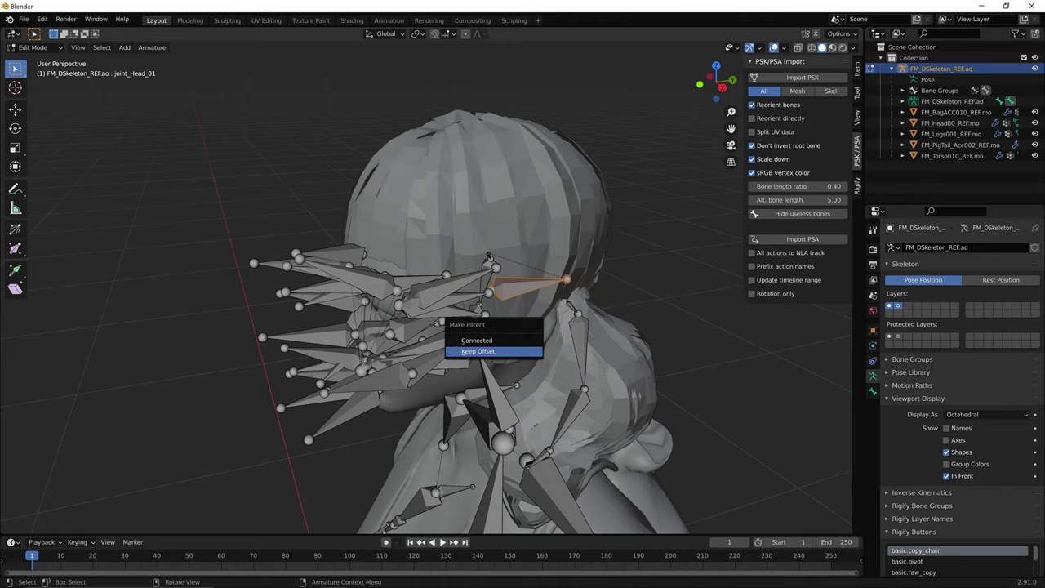
{"action": "left_click", "coordinate": [516, 351]}
{"action": "middle_click_drag", "start_coordinate": [516, 351], "coordinate": [490, 361]}
{"action": "scroll", "coordinate": [490, 361], "scroll_direction": "down", "scroll_amount": 3}
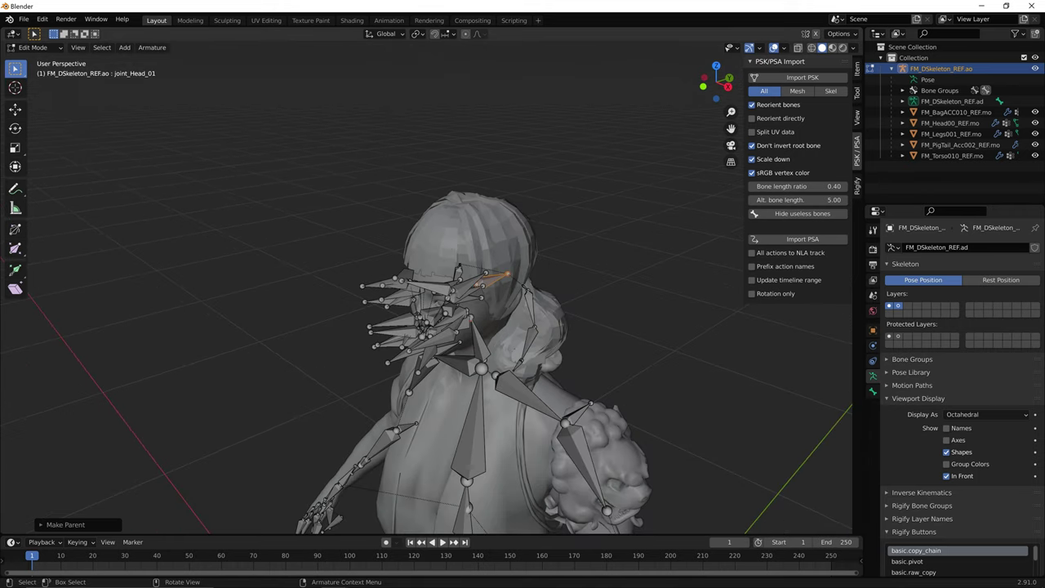
- Return the main skeleton FM_DSkeleton_REF.ao to Object Mode and keep it as the active object
{"action": "left_click", "coordinate": [35, 48]}
{"action": "left_click", "coordinate": [38, 59]}
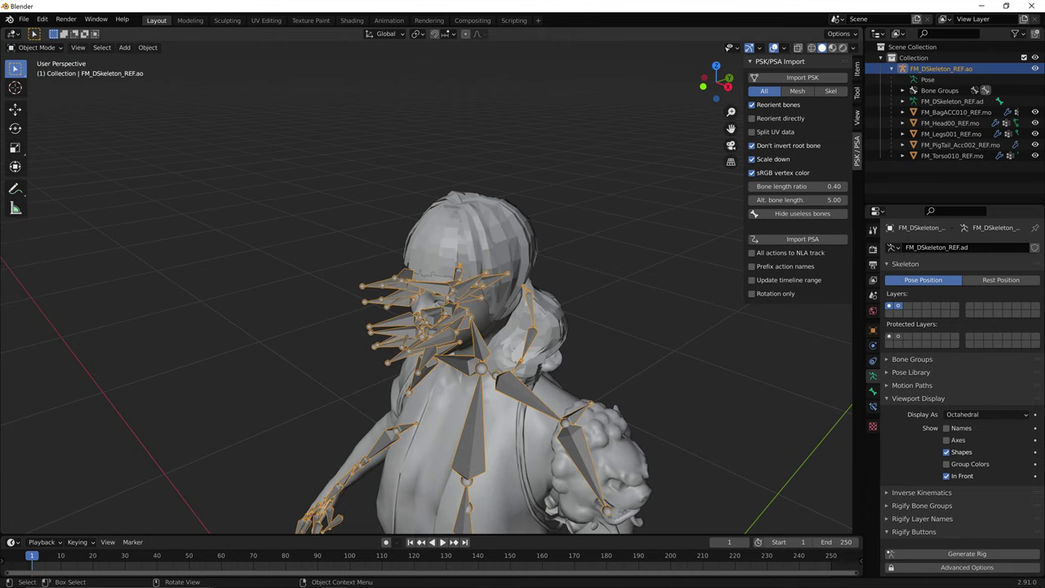
{"action": "left_click", "coordinate": [277, 204]}
{"action": "middle_click_drag", "start_coordinate": [294, 237], "coordinate": [363, 214]}
{"action": "left_click", "coordinate": [469, 282]}
{"action": "left_click", "coordinate": [472, 392]}
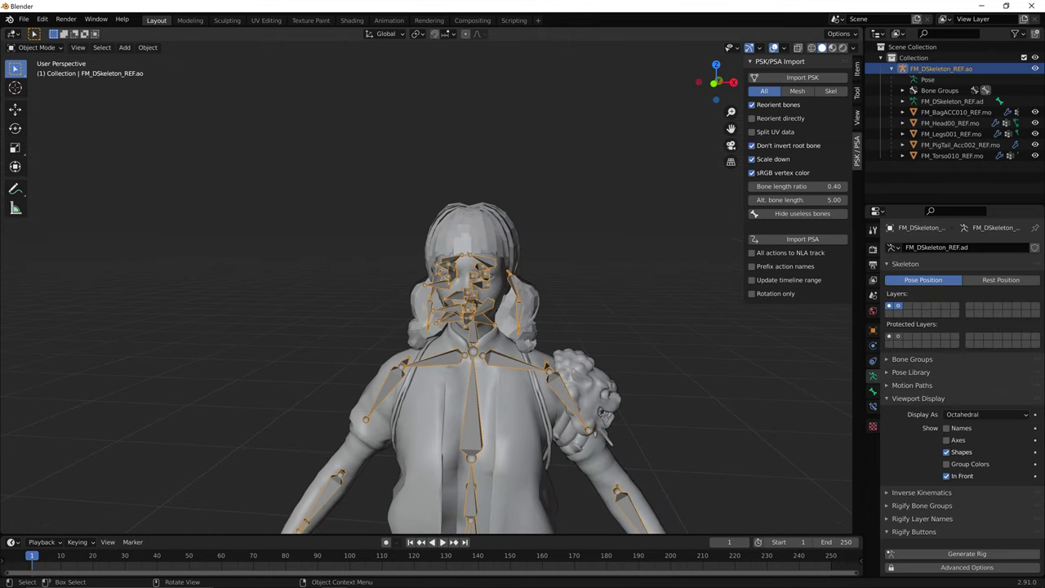
{"action": "middle_click_drag", "start_coordinate": [482, 375], "coordinate": [400, 377]}
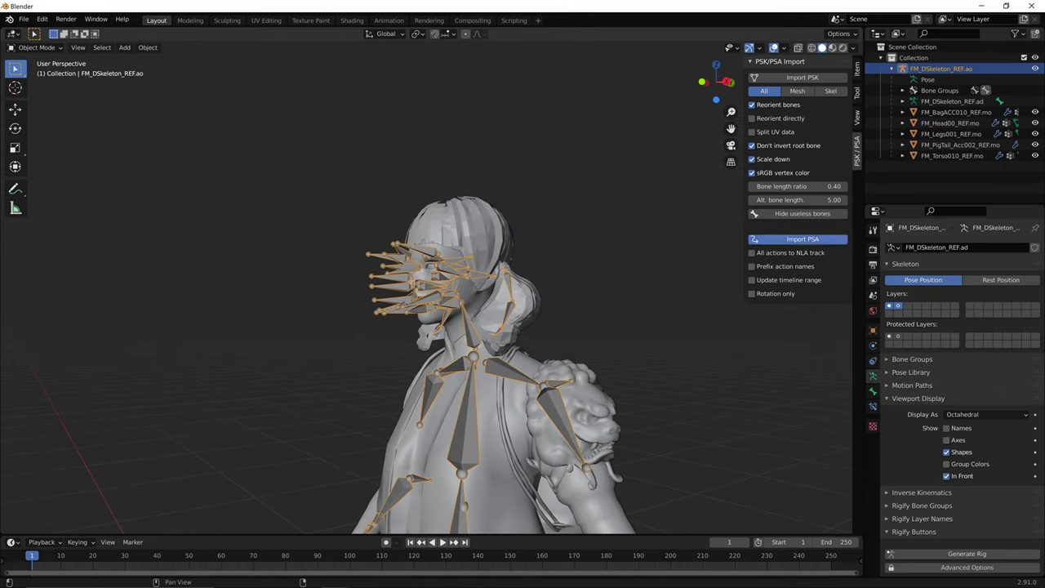
- Import a PSA animation onto the main skeleton to test the pigtail parenting
{"action": "left_click", "coordinate": [803, 238]}
{"action": "key", "text": "Return"}
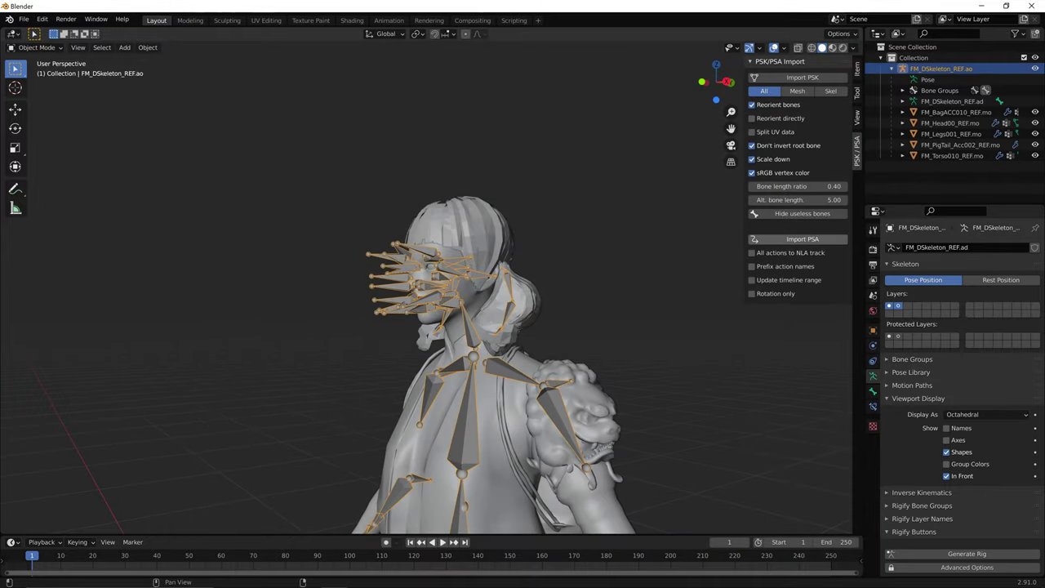
{"action": "scroll", "coordinate": [433, 294], "scroll_direction": "down", "scroll_amount": 3}
{"action": "middle_click_drag", "start_coordinate": [359, 237], "coordinate": [365, 210]}
{"action": "left_click", "coordinate": [467, 199]}
- Play the imported animation, examine how the pigtails follow the head from the front, and stop playback
{"action": "key", "text": "space"}
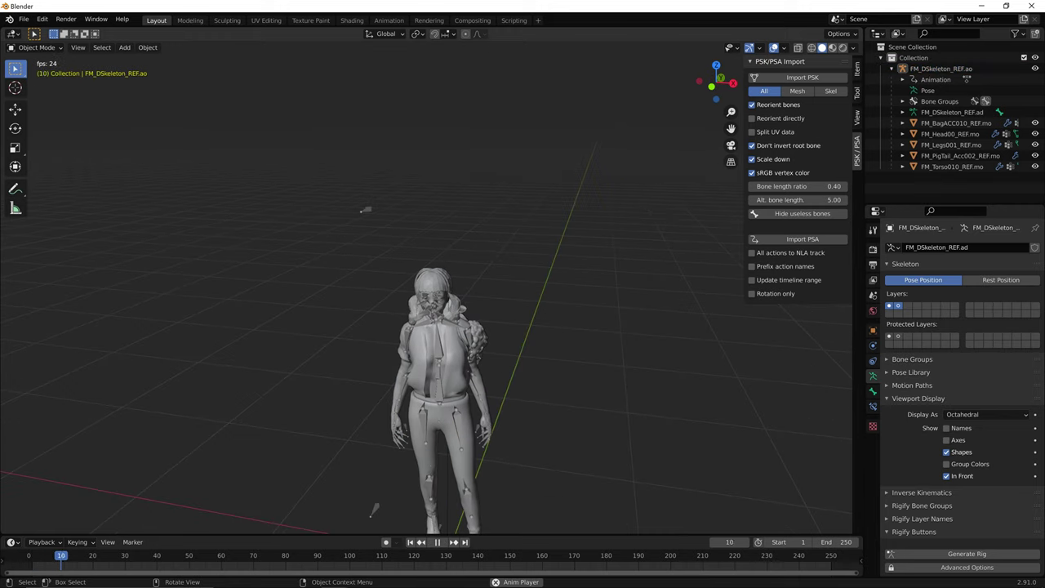
{"action": "key", "text": "a"}
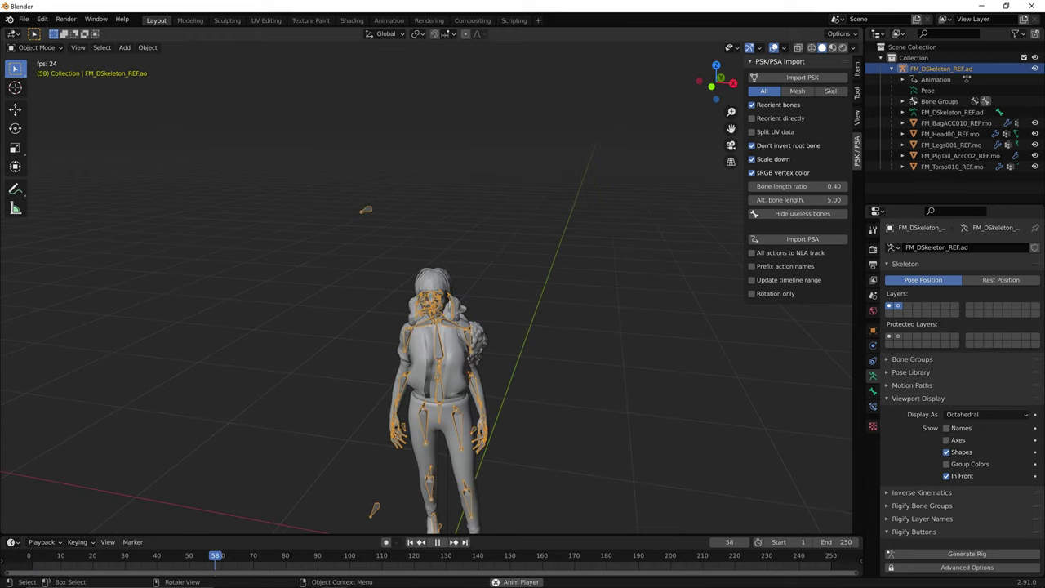
{"action": "middle_click_drag", "start_coordinate": [425, 302], "coordinate": [465, 276]}
{"action": "scroll", "coordinate": [432, 290], "scroll_direction": "up", "scroll_amount": 3}
{"action": "scroll", "coordinate": [531, 269], "scroll_direction": "up", "scroll_amount": 4}
{"action": "left_click", "coordinate": [564, 263]}
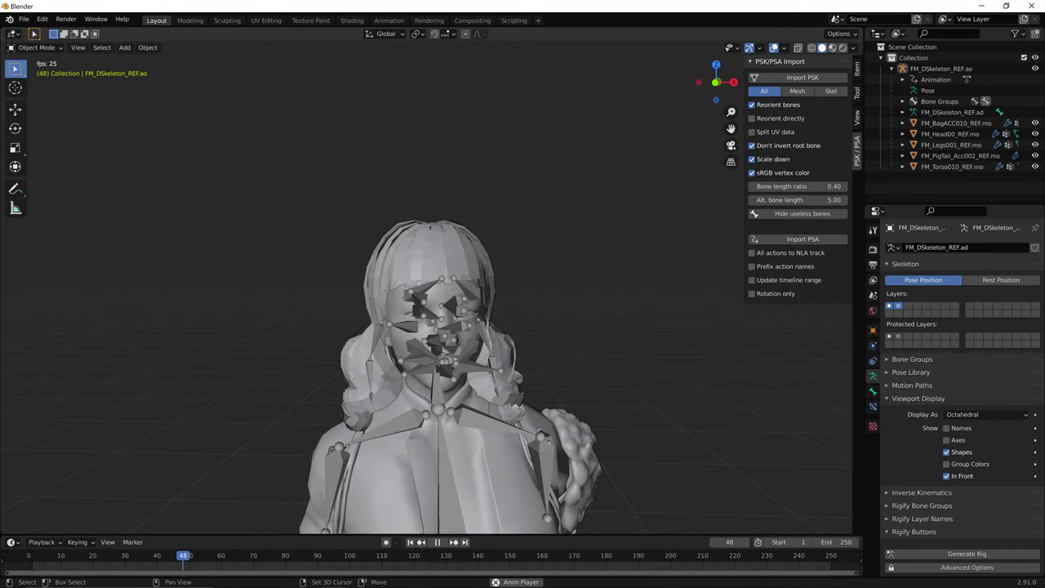
{"action": "key", "text": "space"}
{"action": "scroll", "coordinate": [433, 310], "scroll_direction": "down", "scroll_amount": 6}
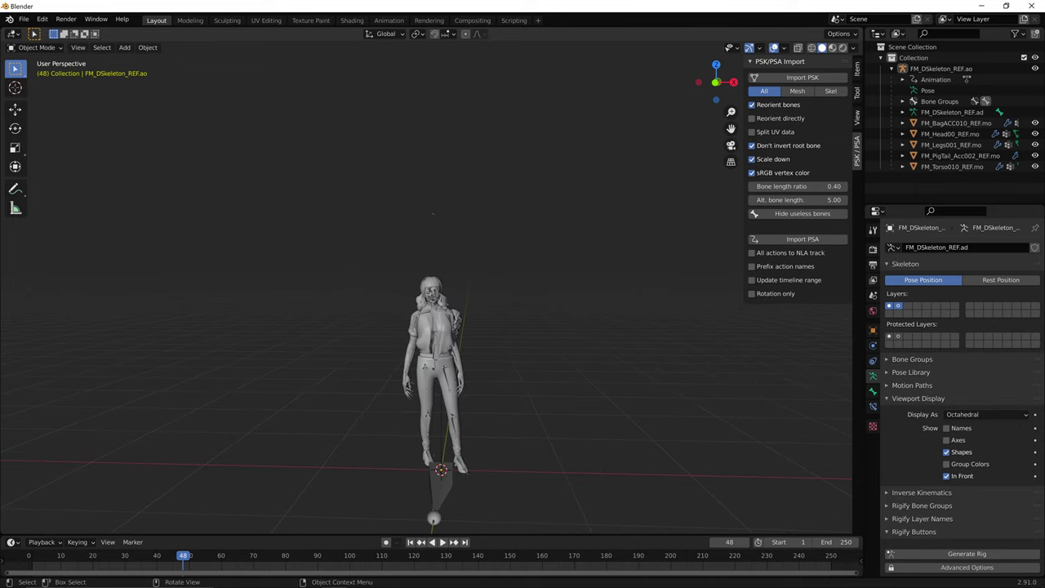
- Undo the PSA animation import so the skeleton goes back to its reference pose
{"action": "key", "text": "ctrl+z"}
{"action": "key", "text": "ctrl+z"}
{"action": "key", "text": "ctrl+z"}
{"action": "key", "text": "ctrl+z"}
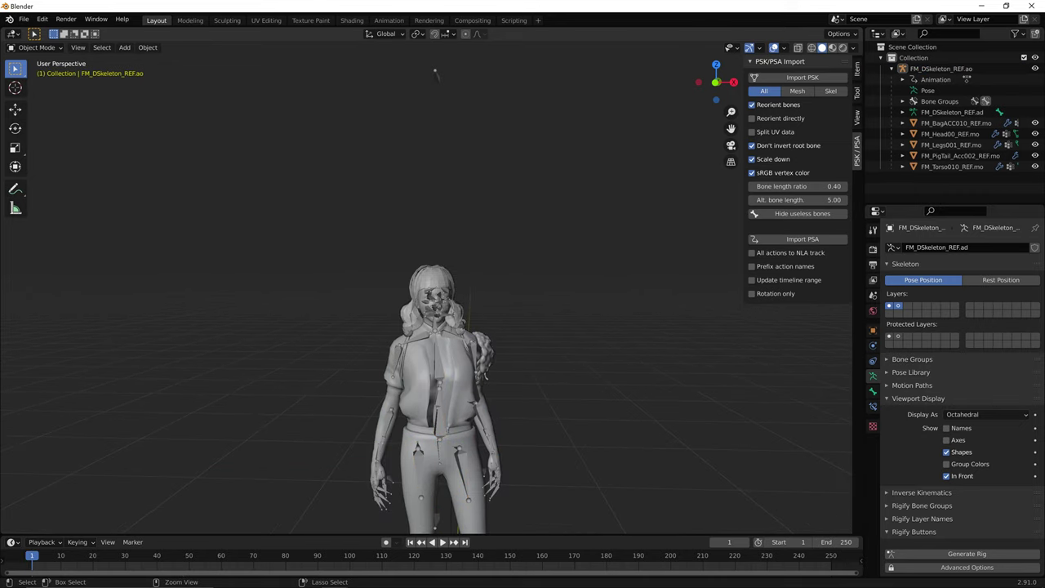
- Select the backpack mesh FM_BagACC010_REF.mo and examine it from the side and back
{"action": "middle_click_drag", "start_coordinate": [436, 77], "coordinate": [571, 80]}
{"action": "middle_click_drag", "start_coordinate": [392, 377], "coordinate": [356, 375]}
{"action": "left_click", "coordinate": [402, 379]}
{"action": "scroll", "coordinate": [356, 376], "scroll_direction": "up", "scroll_amount": 6}
{"action": "middle_click_drag", "start_coordinate": [82, 168], "coordinate": [685, 163]}
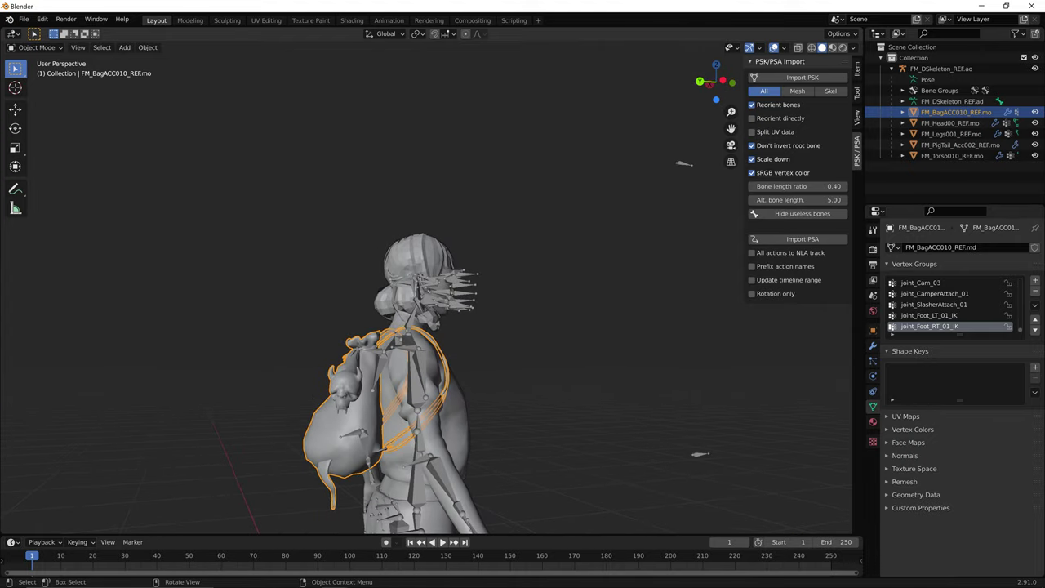
{"action": "middle_click_drag", "start_coordinate": [367, 445], "coordinate": [586, 482]}
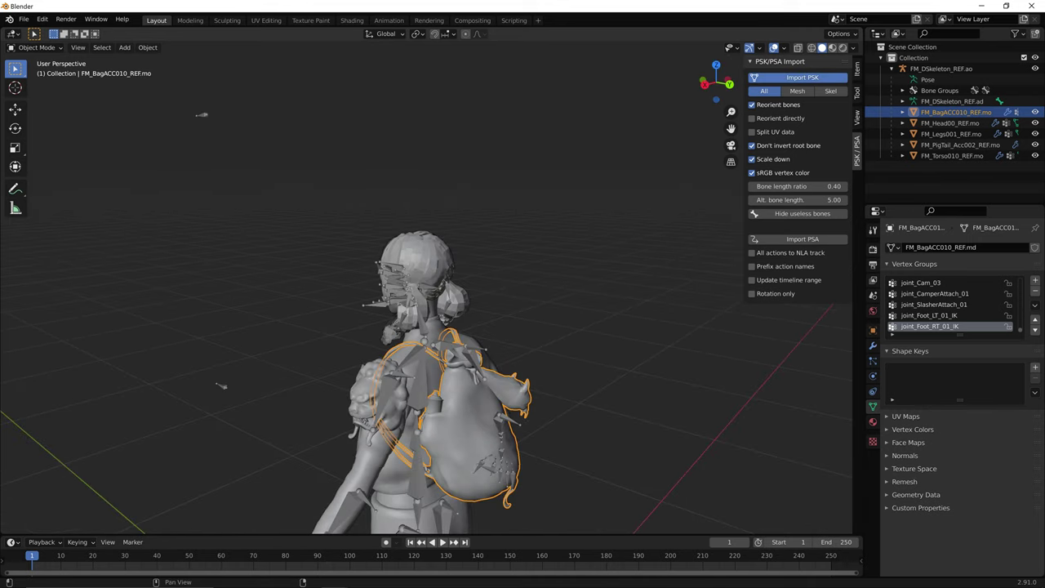
- Import only the skeleton of FM_BagACC010_REF.psk from the Torsos\ACC folder in Feng's Models
{"action": "left_click", "coordinate": [802, 77]}
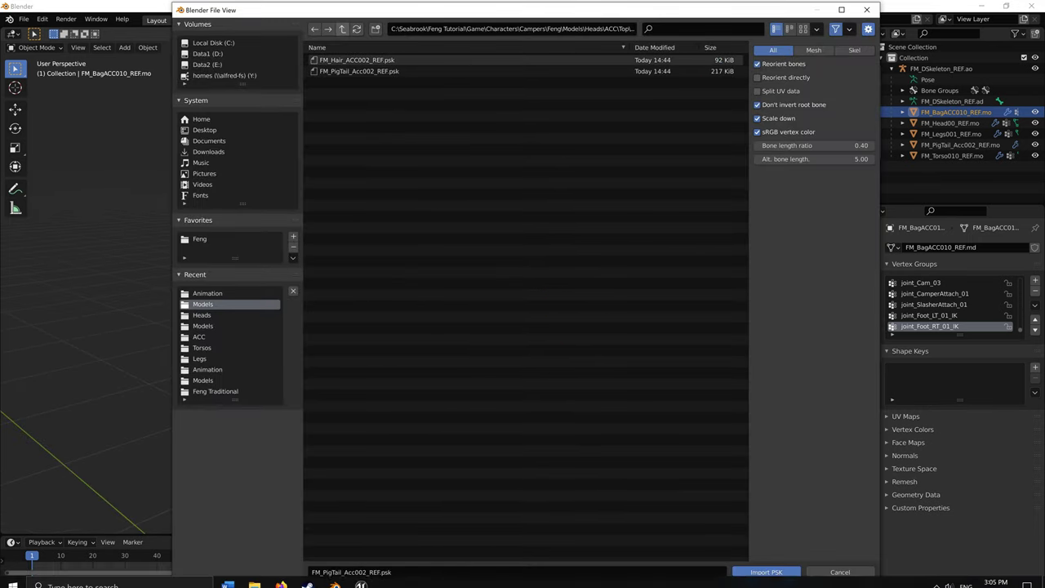
{"action": "left_click", "coordinate": [342, 29]}
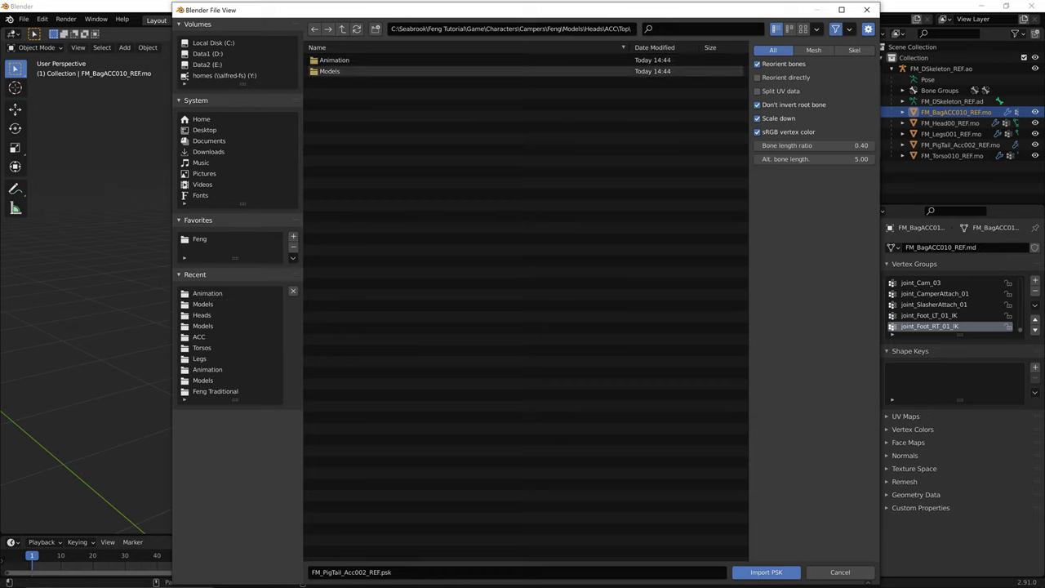
{"action": "left_click", "coordinate": [200, 240]}
{"action": "double_click", "coordinate": [329, 83]}
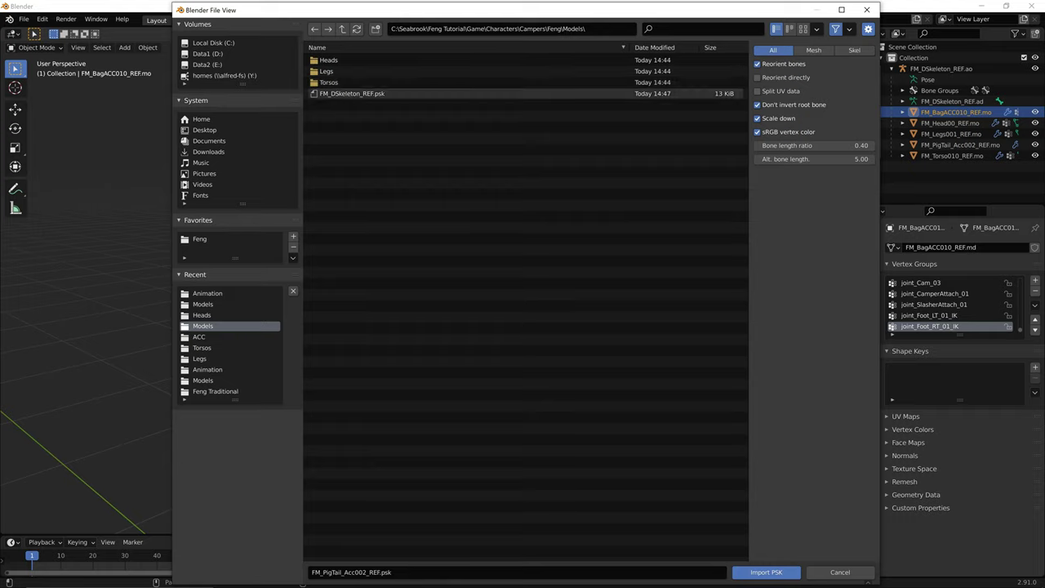
{"action": "double_click", "coordinate": [330, 83]}
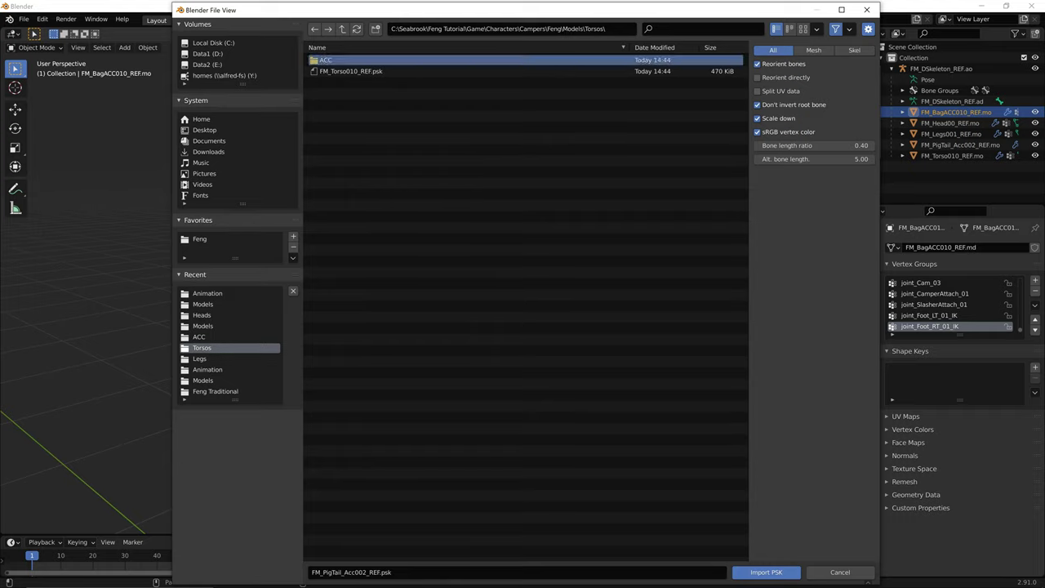
{"action": "double_click", "coordinate": [325, 59]}
{"action": "left_click", "coordinate": [355, 59]}
{"action": "left_click", "coordinate": [854, 50]}
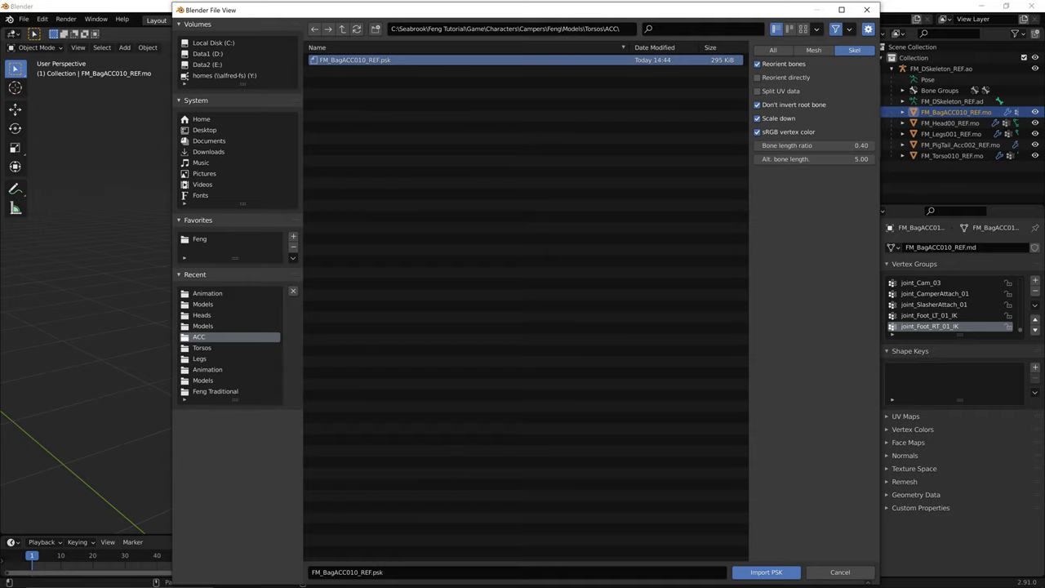
{"action": "double_click", "coordinate": [356, 59]}
- Set the imported bag armature's bone display to Octahedral
{"action": "middle_click_drag", "start_coordinate": [221, 385], "coordinate": [241, 147]}
{"action": "key", "text": "shift"}
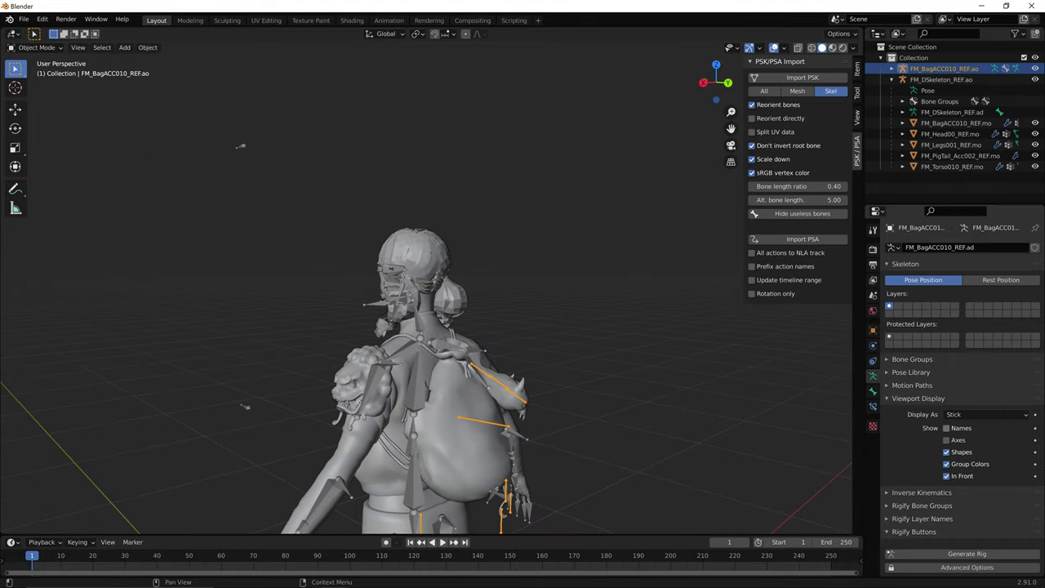
{"action": "left_click", "coordinate": [987, 414]}
{"action": "left_click", "coordinate": [980, 427]}
- Move the bag armature out of the body so it stands beside the character
{"action": "middle_click_drag", "start_coordinate": [241, 147], "coordinate": [402, 167]}
{"action": "key", "text": "g"}
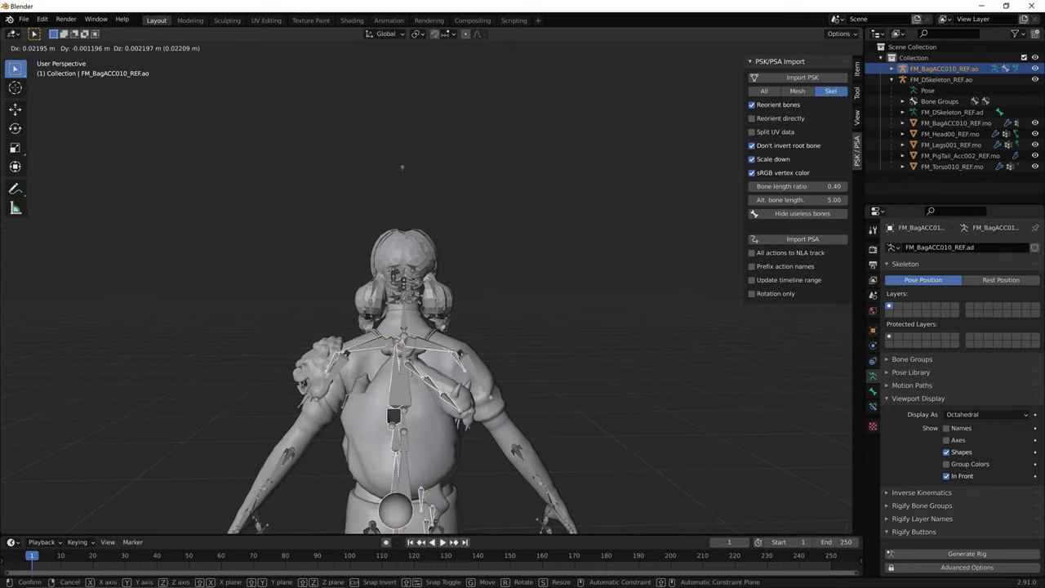
{"action": "left_click", "coordinate": [114, 392]}
{"action": "middle_click_drag", "start_coordinate": [114, 392], "coordinate": [85, 286]}
{"action": "left_click", "coordinate": [381, 425]}
{"action": "middle_click_drag", "start_coordinate": [310, 139], "coordinate": [544, 313]}
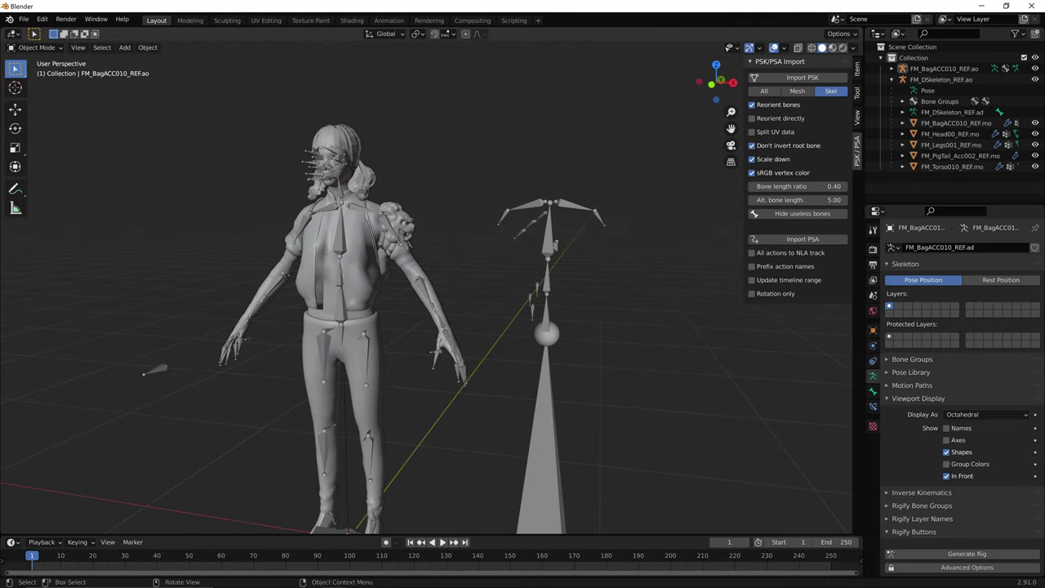
- Put the bag armature in Edit Mode and delete its large root bone joint_Char
{"action": "left_click", "coordinate": [545, 313]}
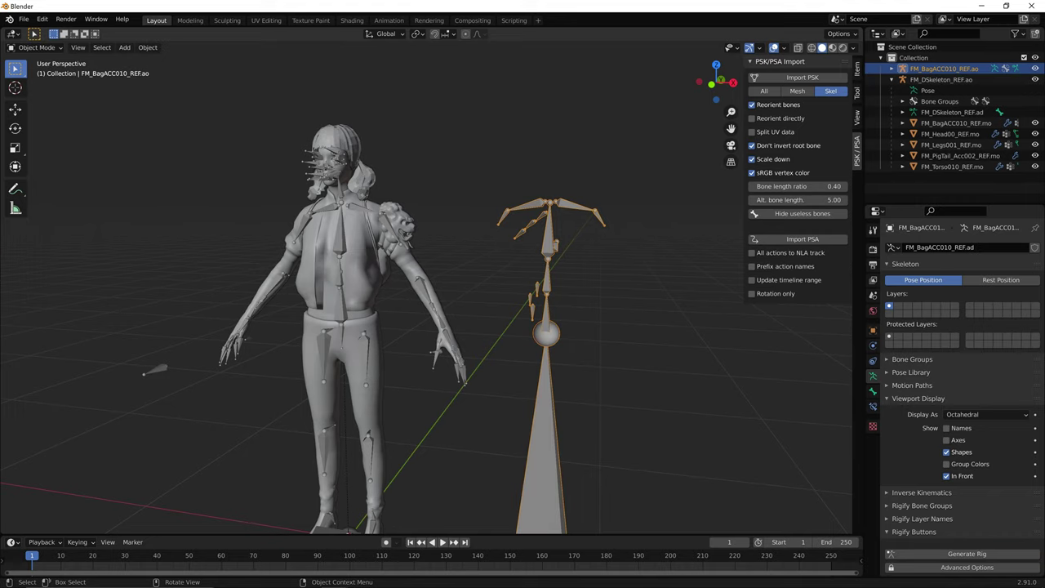
{"action": "key", "text": "Tab"}
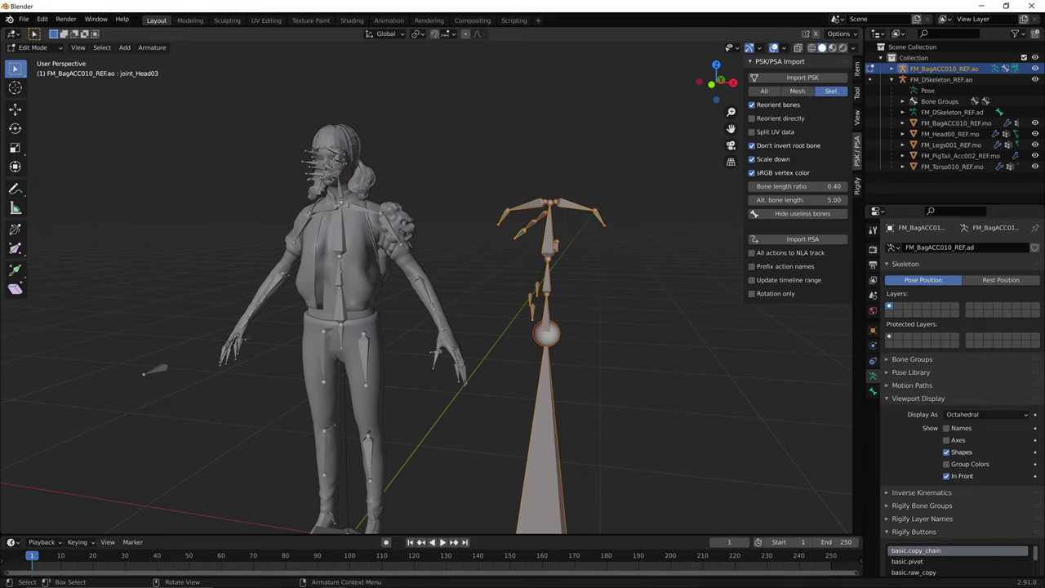
{"action": "key", "text": "alt+a"}
{"action": "left_click", "coordinate": [543, 445]}
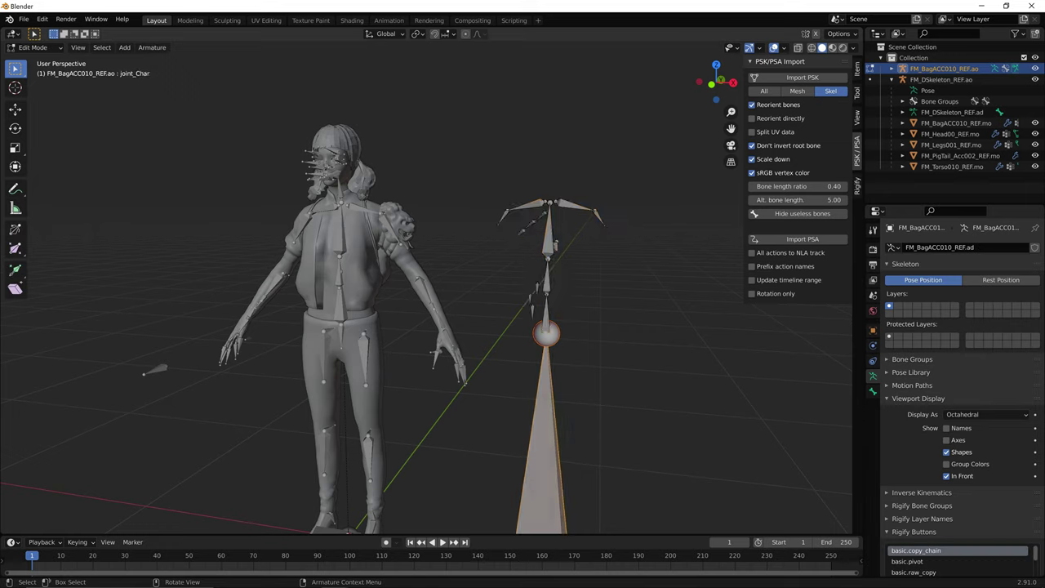
{"action": "key", "text": "x"}
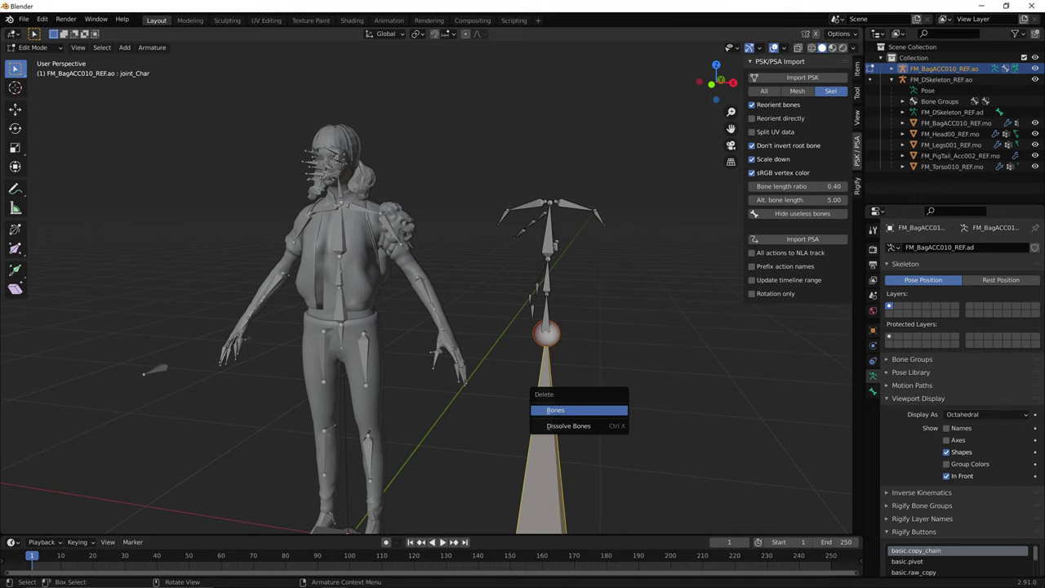
{"action": "left_click", "coordinate": [584, 409]}
{"action": "middle_click_drag", "start_coordinate": [584, 410], "coordinate": [593, 459]}
{"action": "scroll", "coordinate": [661, 408], "scroll_direction": "up", "scroll_amount": 3}
{"action": "key", "text": "ctrl+z"}
{"action": "middle_click_drag", "start_coordinate": [392, 310], "coordinate": [645, 364]}
{"action": "key", "text": "x"}
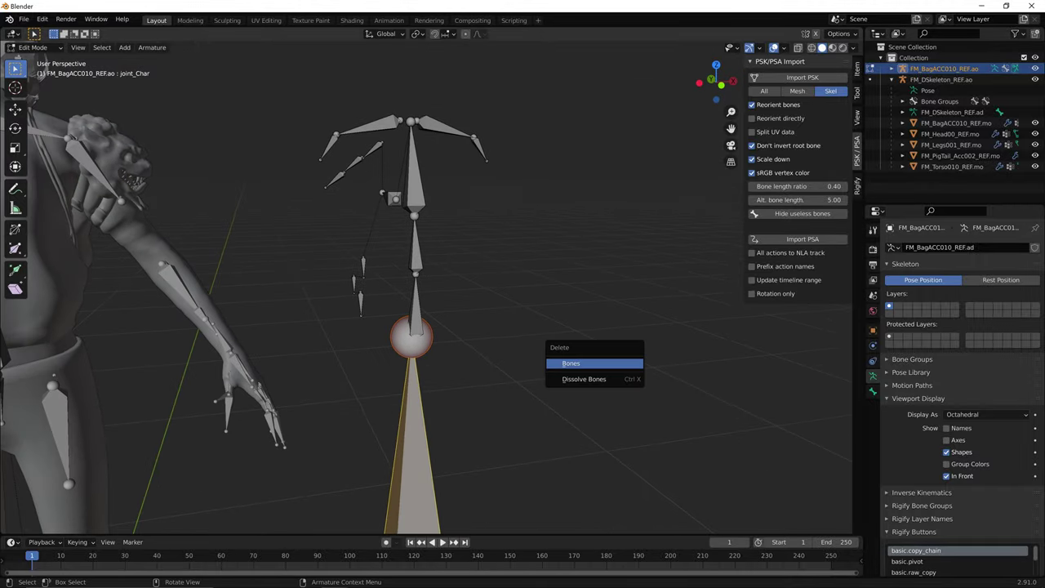
{"action": "left_click", "coordinate": [622, 364]}
- Delete the torso, clavicle and shoulder bones from the bag armature, keeping only the bag's own bones
{"action": "left_click", "coordinate": [537, 316]}
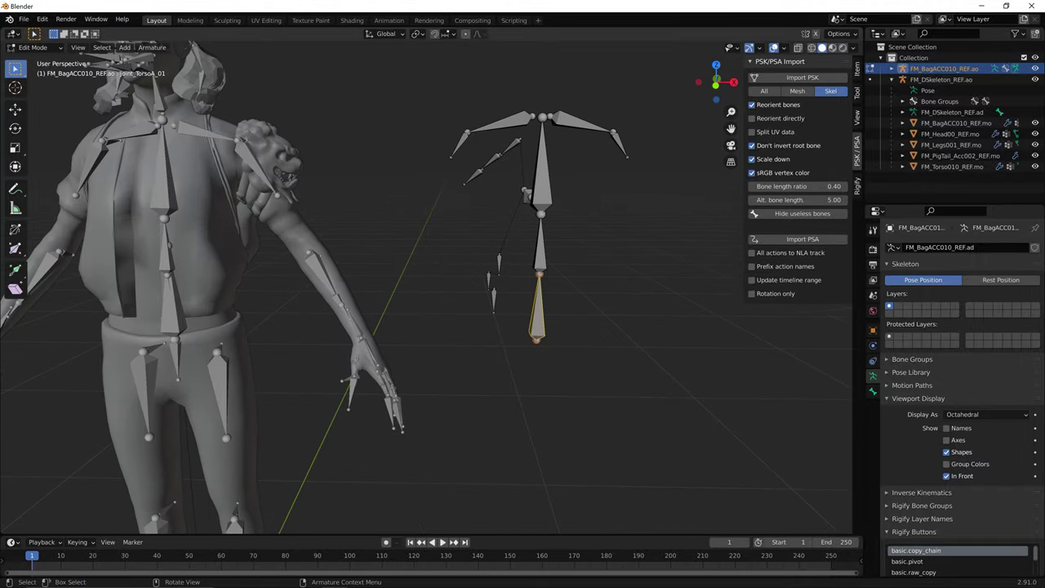
{"action": "left_click", "coordinate": [541, 251], "text": "shift"}
{"action": "left_click", "coordinate": [543, 181], "text": "shift"}
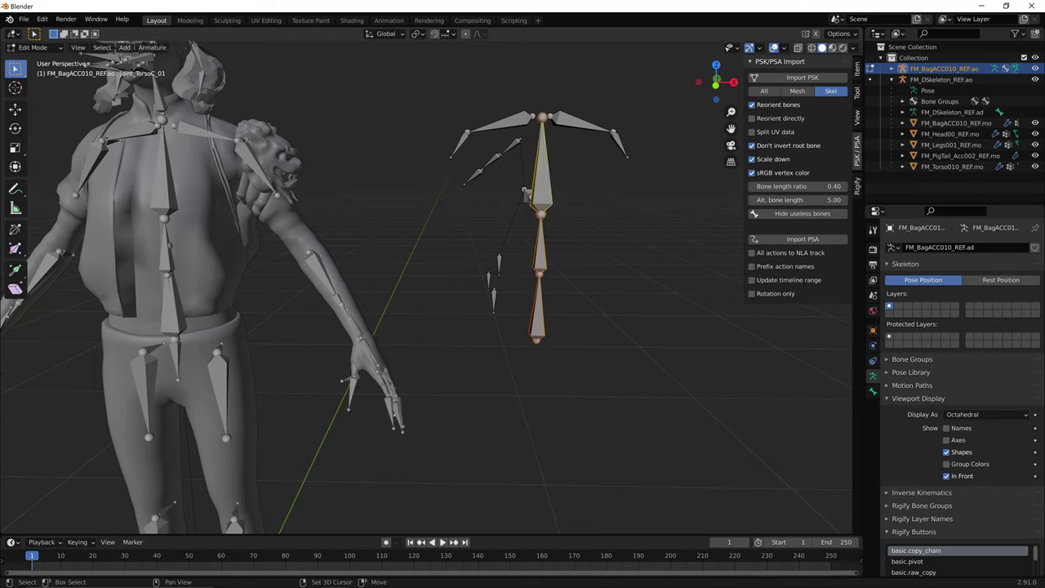
{"action": "key", "text": "shift+bracketright"}
{"action": "key", "text": "shift+bracketright"}
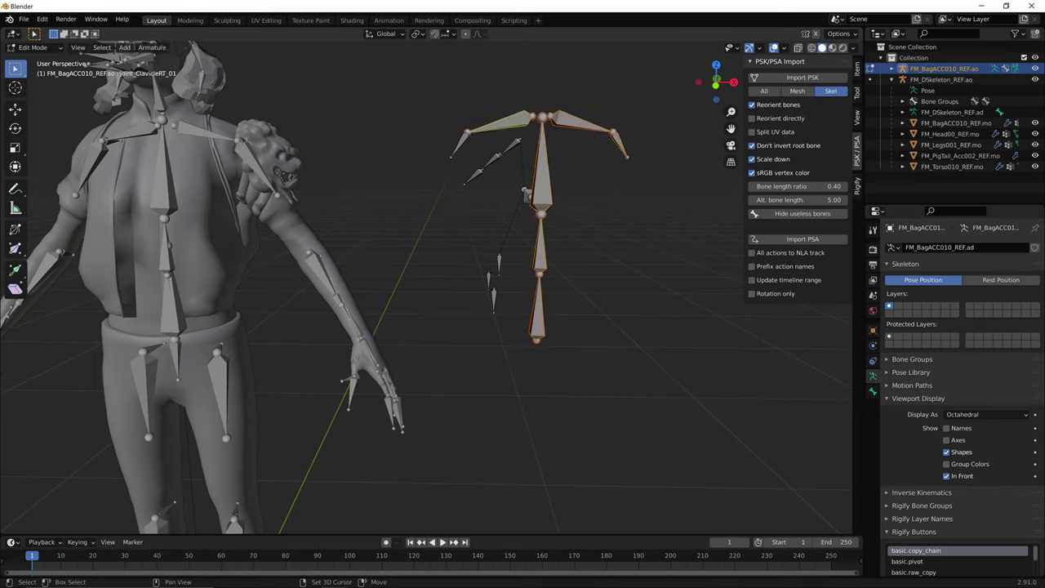
{"action": "key", "text": "shift+bracketright"}
{"action": "key", "text": "x"}
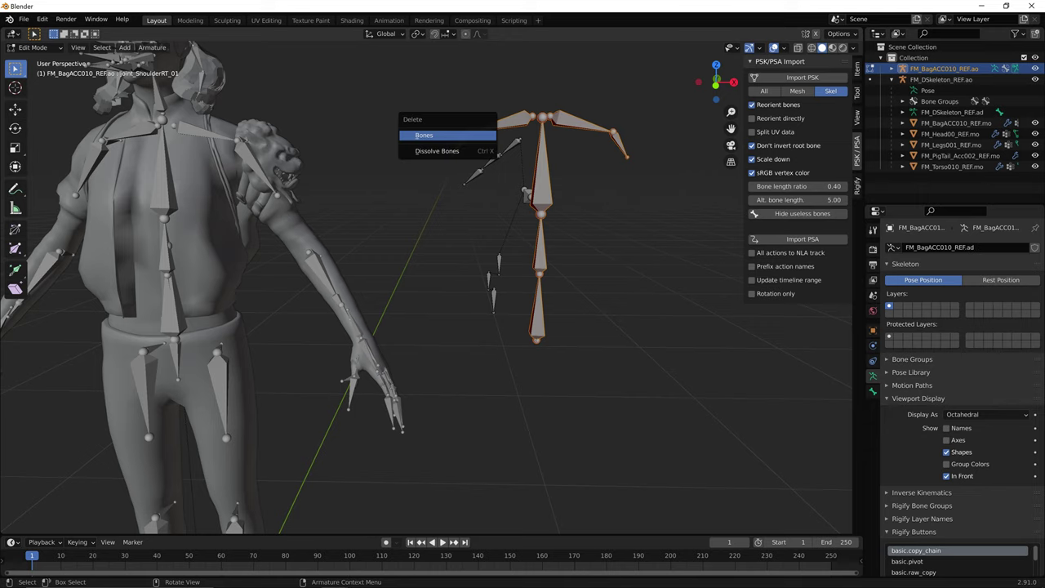
{"action": "key", "text": "Return"}
{"action": "mouse_move", "coordinate": [424, 286]}
{"action": "middle_mouse_down"}
{"action": "mouse_move", "coordinate": [443, 277]}
{"action": "mouse_move", "coordinate": [436, 281]}
{"action": "middle_mouse_up"}
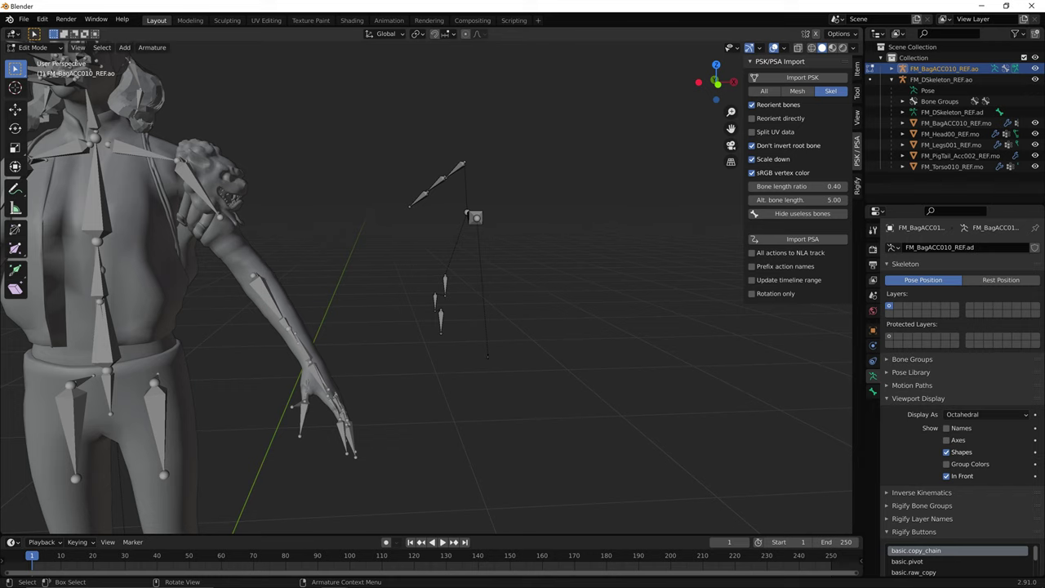
- Return the bag armature to Object Mode and clear its location and rotation
{"action": "left_click", "coordinate": [33, 47]}
{"action": "left_click", "coordinate": [36, 60]}
{"action": "middle_click_drag", "start_coordinate": [343, 245], "coordinate": [327, 242]}
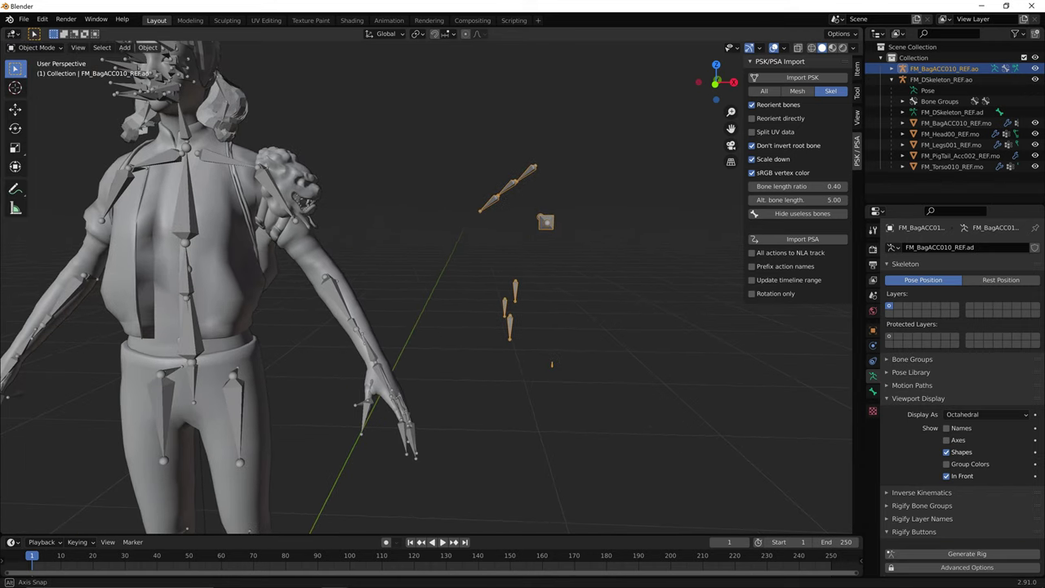
{"action": "key", "text": "alt+g"}
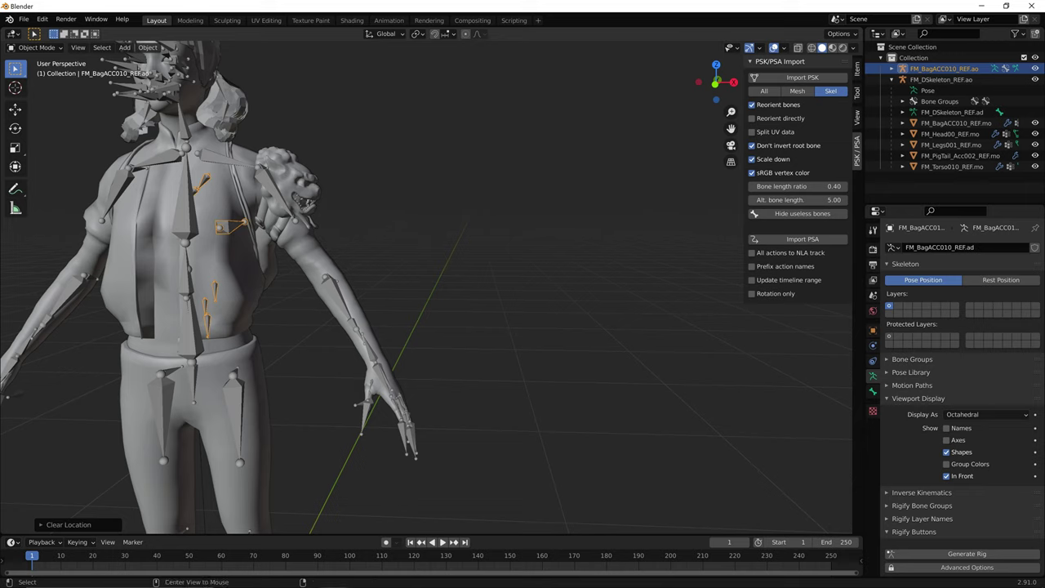
{"action": "key", "text": "alt+r"}
- Examine from the back and front how the remaining bag bones line up with the backpack
{"action": "middle_click_drag", "start_coordinate": [457, 294], "coordinate": [466, 371]}
{"action": "scroll", "coordinate": [465, 371], "scroll_direction": "down", "scroll_amount": 3}
{"action": "middle_click_drag", "start_coordinate": [182, 363], "coordinate": [571, 204]}
{"action": "scroll", "coordinate": [572, 204], "scroll_direction": "up", "scroll_amount": 7}
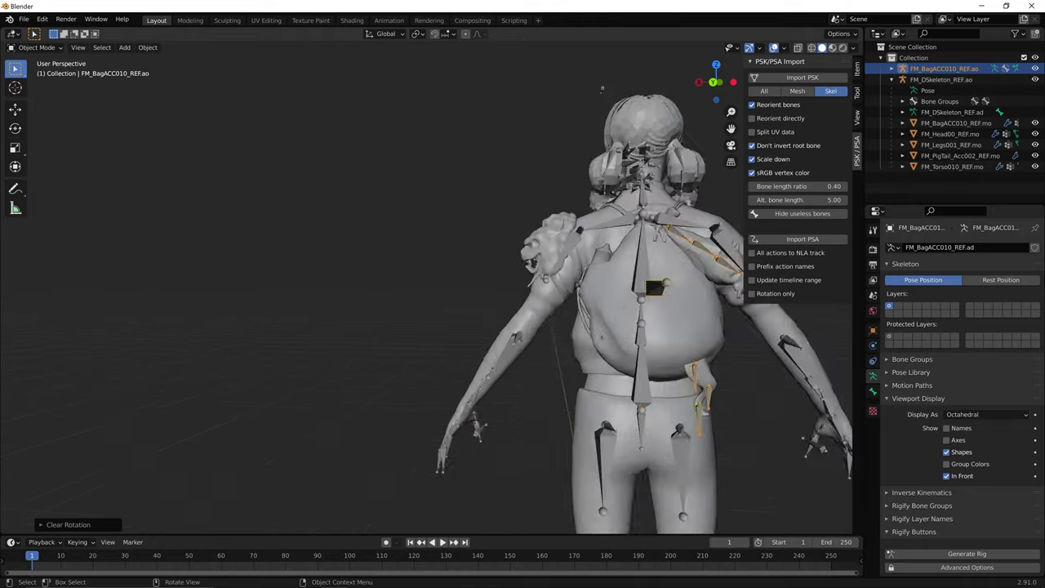
{"action": "middle_click_drag", "start_coordinate": [673, 358], "coordinate": [114, 273], "text": "shift"}
{"action": "scroll", "coordinate": [215, 272], "scroll_direction": "down", "scroll_amount": 3}
{"action": "middle_click_drag", "start_coordinate": [472, 315], "coordinate": [457, 290]}
{"action": "middle_click_drag", "start_coordinate": [462, 60], "coordinate": [416, 45]}
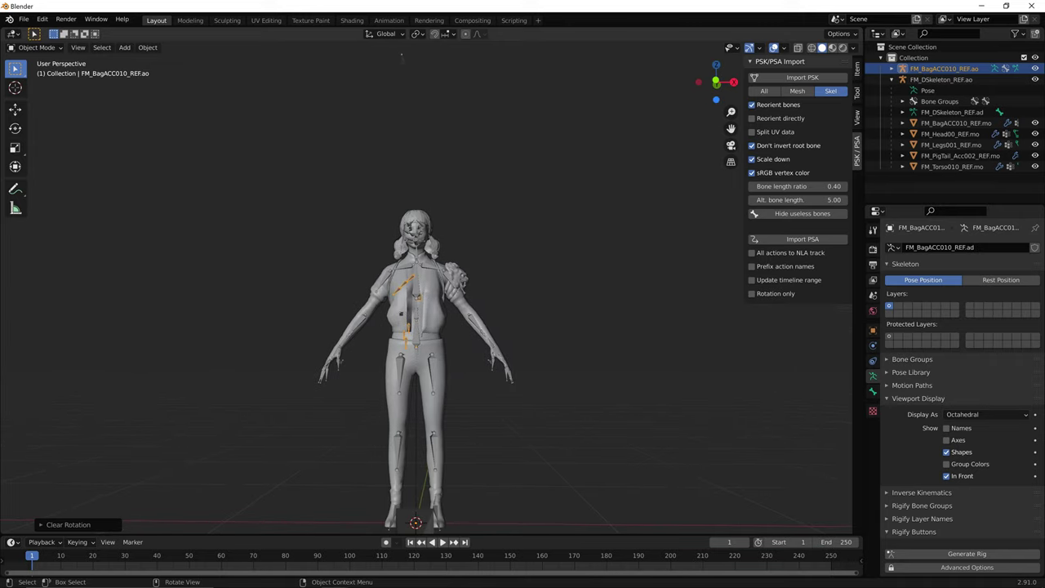
- Join the bag armature FM_BagACC010_REF.ao into the main armature FM_DSkeleton_REF.ao, keeping the main skeleton as the active object
{"action": "left_click", "coordinate": [399, 376]}
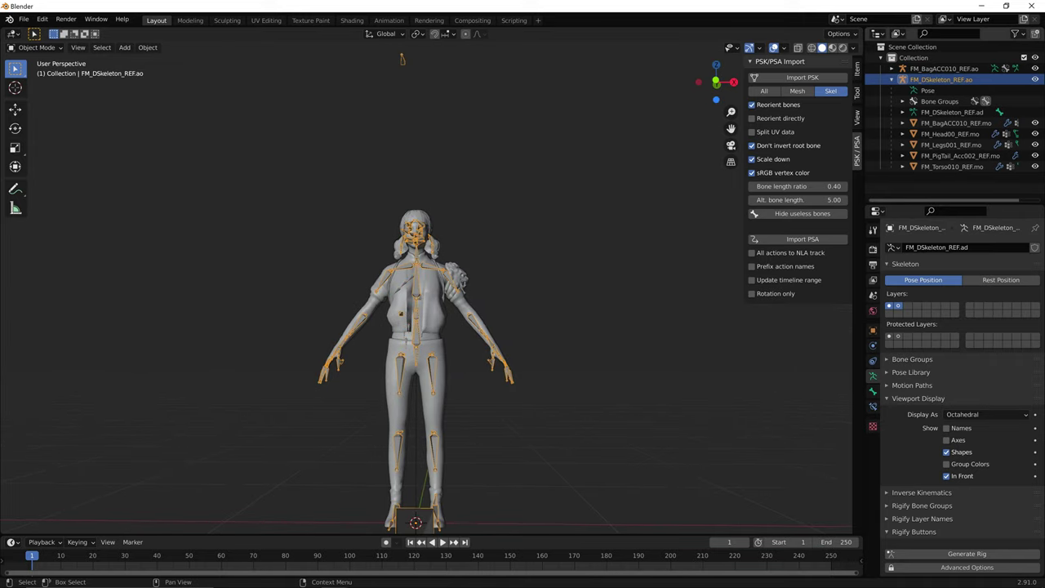
{"action": "left_click", "coordinate": [831, 91]}
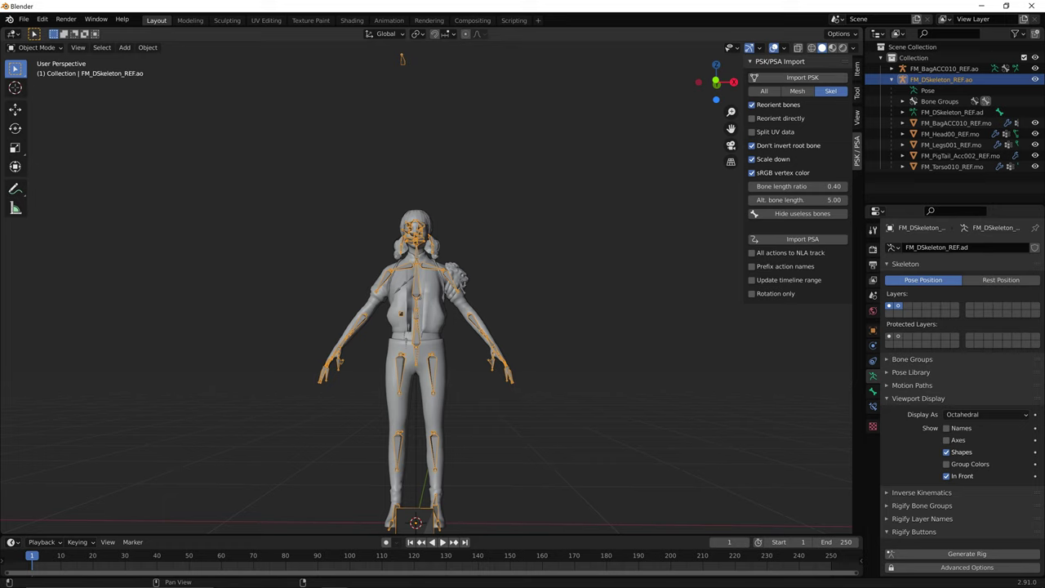
{"action": "left_click", "coordinate": [944, 69]}
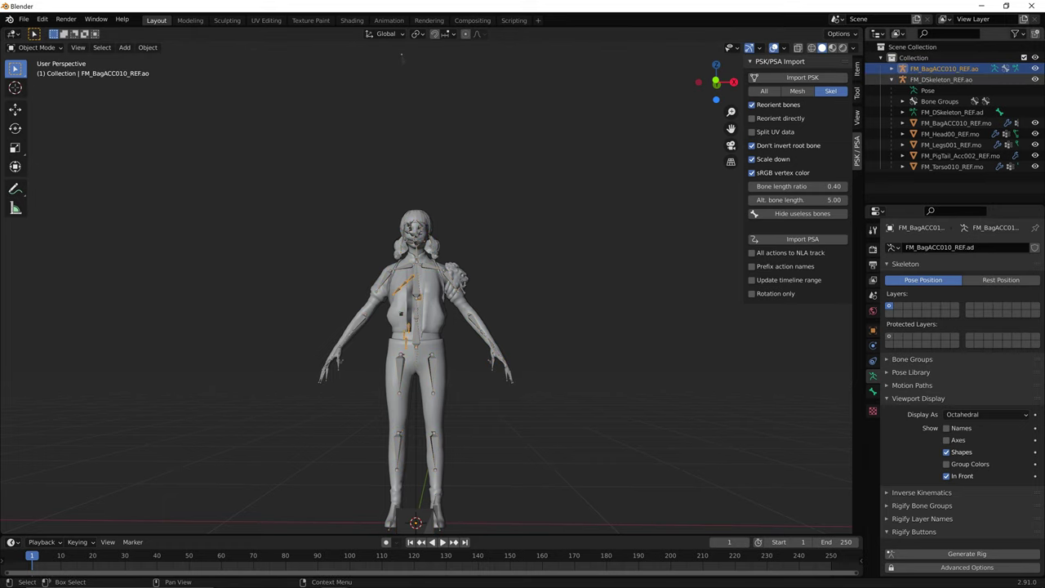
{"action": "left_click", "coordinate": [941, 79]}
{"action": "left_click", "coordinate": [944, 69]}
{"action": "left_click", "coordinate": [942, 79], "text": "ctrl"}
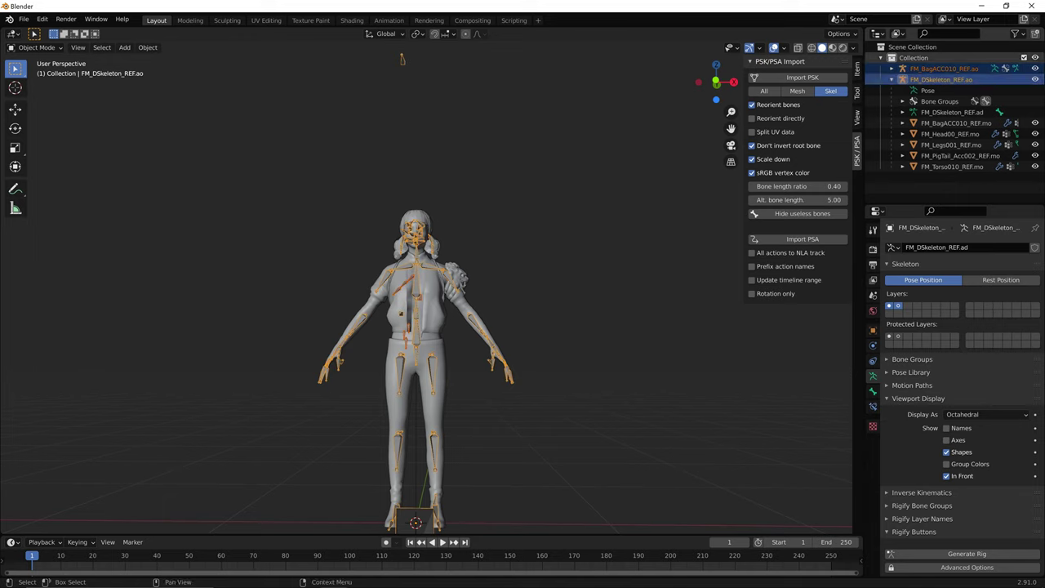
{"action": "left_click", "coordinate": [941, 80]}
{"action": "left_click", "coordinate": [944, 69]}
{"action": "left_click", "coordinate": [942, 79], "text": "ctrl"}
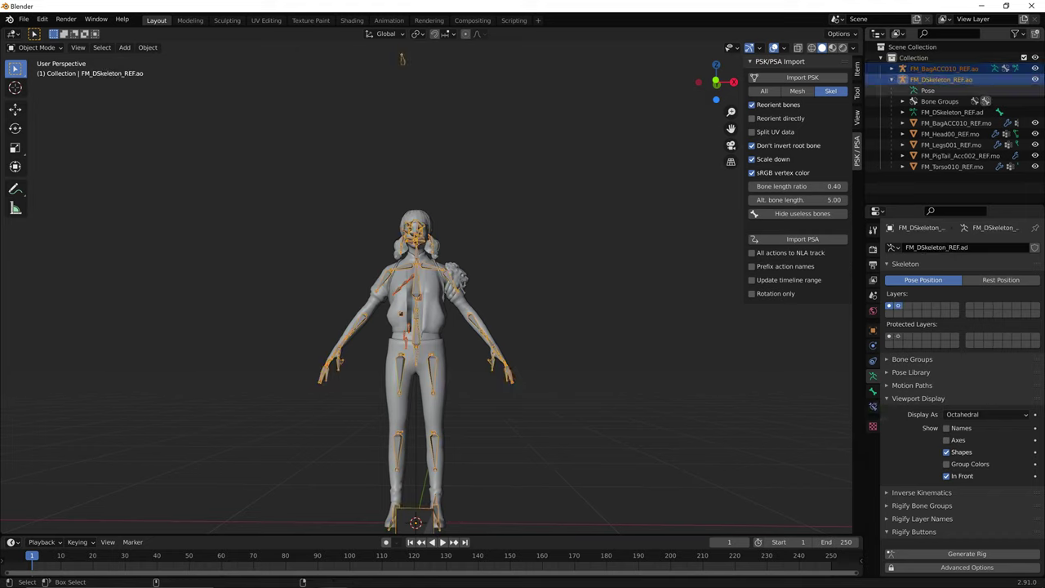
{"action": "key", "text": "ctrl+j"}
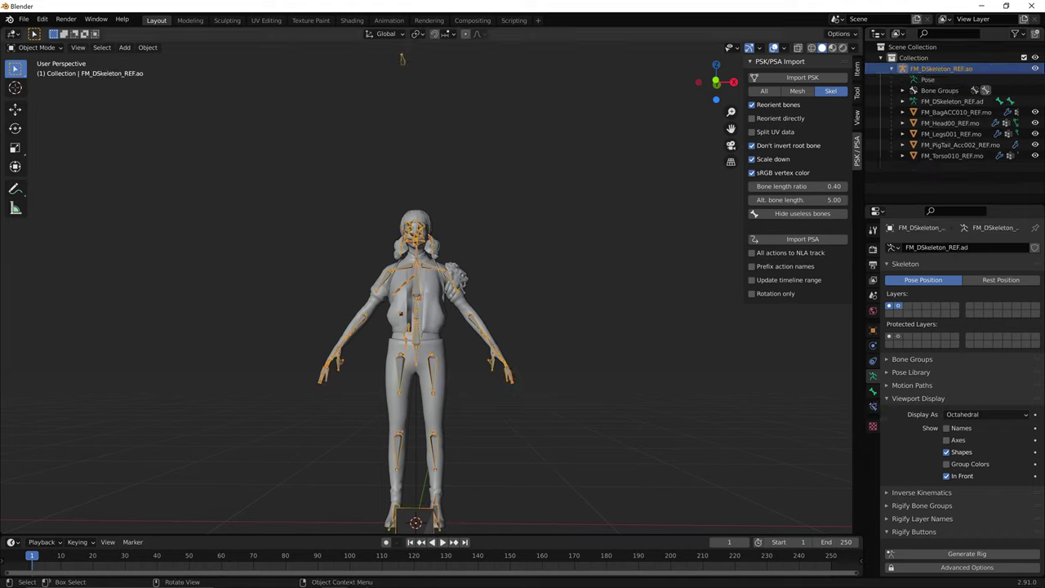
- Try importing the FM_MenuIdle.psa animation onto the joined skeleton and undo the import
{"action": "middle_click_drag", "start_coordinate": [457, 310], "coordinate": [490, 336]}
{"action": "key", "text": "alt+a"}
{"action": "left_click", "coordinate": [317, 282]}
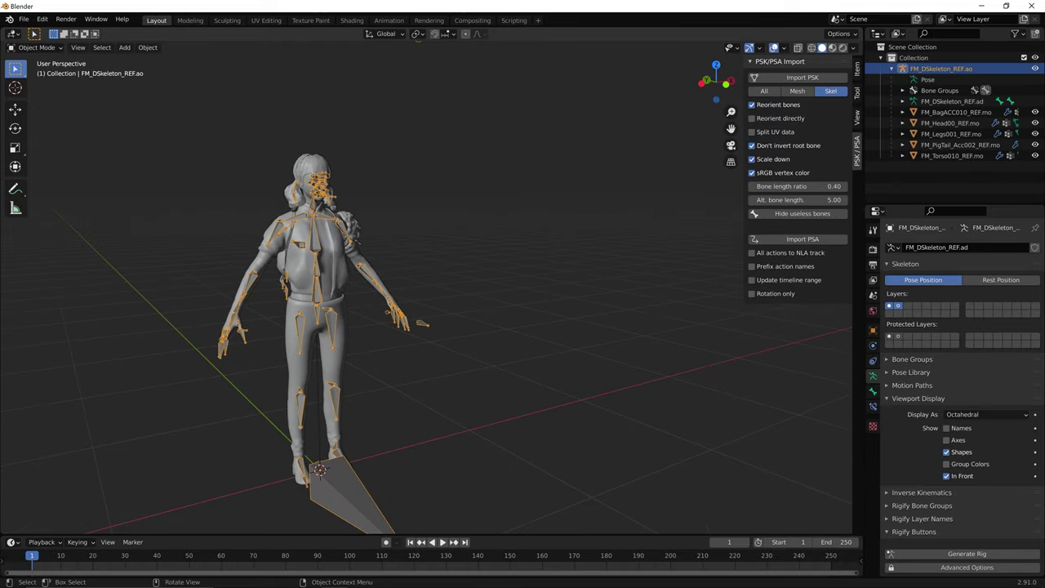
{"action": "left_click", "coordinate": [803, 238]}
{"action": "left_click", "coordinate": [343, 71]}
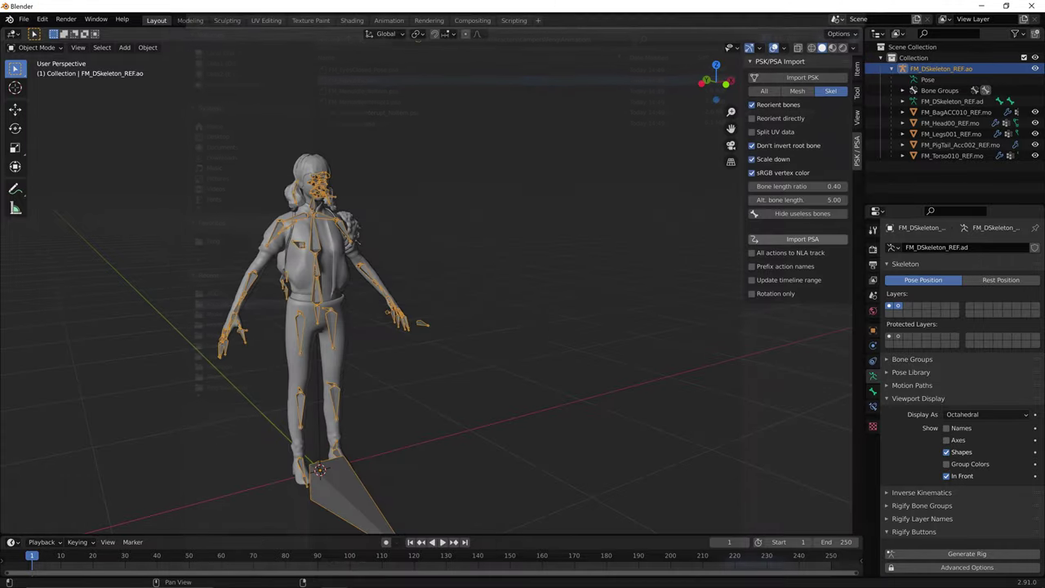
{"action": "middle_click_drag", "start_coordinate": [490, 335], "coordinate": [597, 321]}
{"action": "middle_click_drag", "start_coordinate": [670, 327], "coordinate": [775, 327]}
{"action": "scroll", "coordinate": [523, 326], "scroll_direction": "down", "scroll_amount": 3}
{"action": "key", "text": "ctrl+z"}
{"action": "middle_click_drag", "start_coordinate": [523, 326], "coordinate": [613, 327]}
{"action": "left_click", "coordinate": [612, 327]}
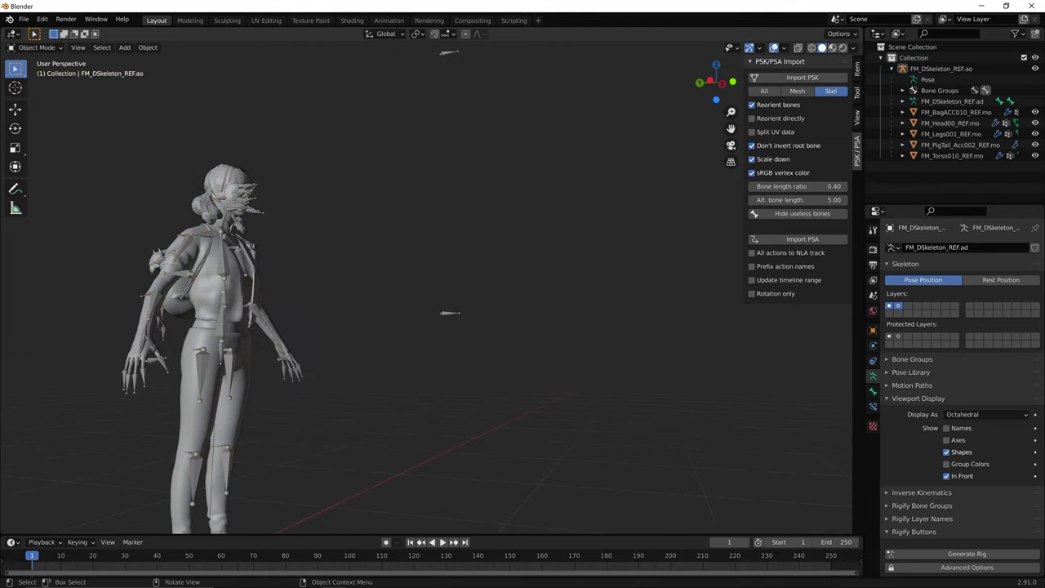
- Examine from the front and back how the joined bag bones sit relative to the main skeleton
{"action": "scroll", "coordinate": [432, 288], "scroll_direction": "up", "scroll_amount": 3}
{"action": "middle_click_drag", "start_coordinate": [507, 311], "coordinate": [420, 306]}
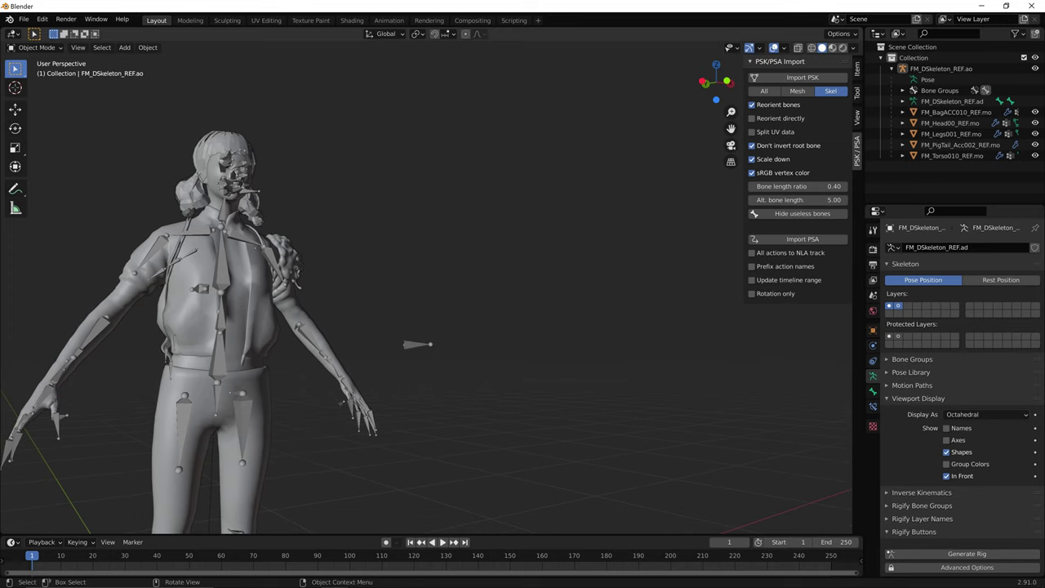
{"action": "middle_click_drag", "start_coordinate": [424, 307], "coordinate": [469, 320]}
{"action": "scroll", "coordinate": [431, 287], "scroll_direction": "down", "scroll_amount": 5}
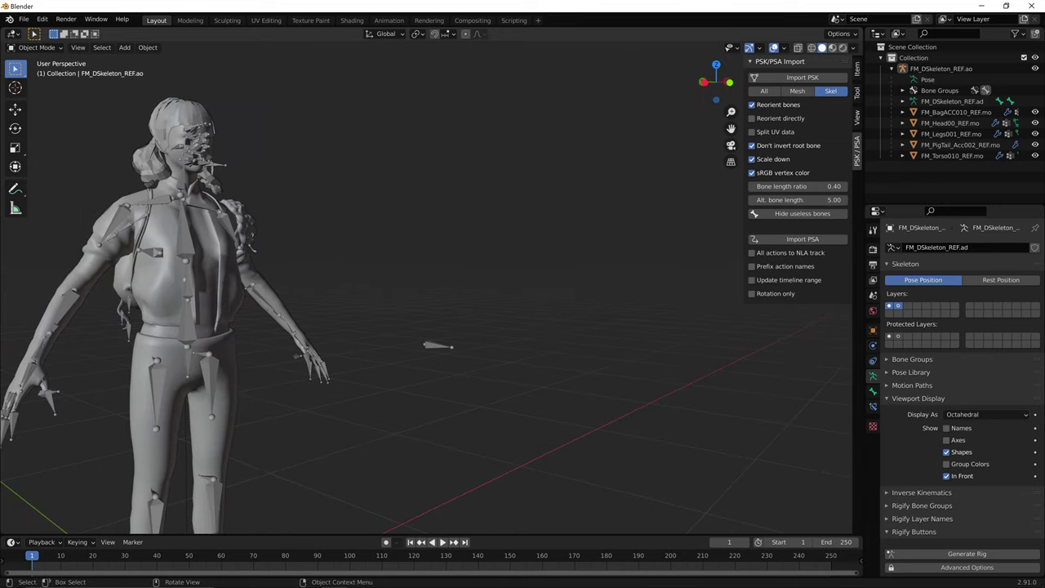
{"action": "middle_click_drag", "start_coordinate": [408, 312], "coordinate": [524, 312], "text": "shift"}
{"action": "middle_click_drag", "start_coordinate": [457, 312], "coordinate": [575, 296]}
{"action": "left_click", "coordinate": [312, 281]}
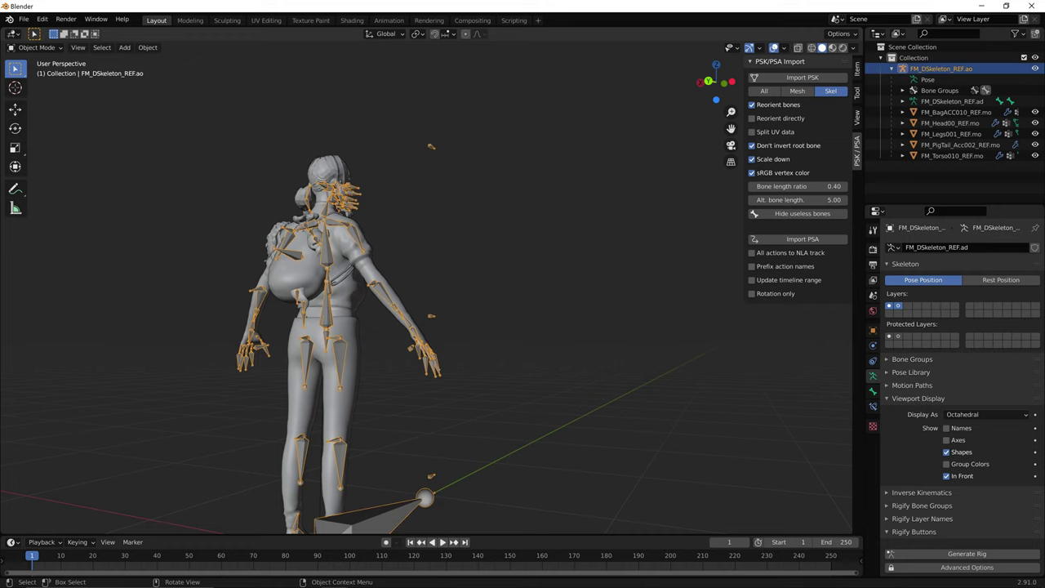
{"action": "scroll", "coordinate": [431, 287], "scroll_direction": "up", "scroll_amount": 3}
{"action": "scroll", "coordinate": [431, 288], "scroll_direction": "up", "scroll_amount": 1}
{"action": "scroll", "coordinate": [432, 287], "scroll_direction": "down", "scroll_amount": 2}
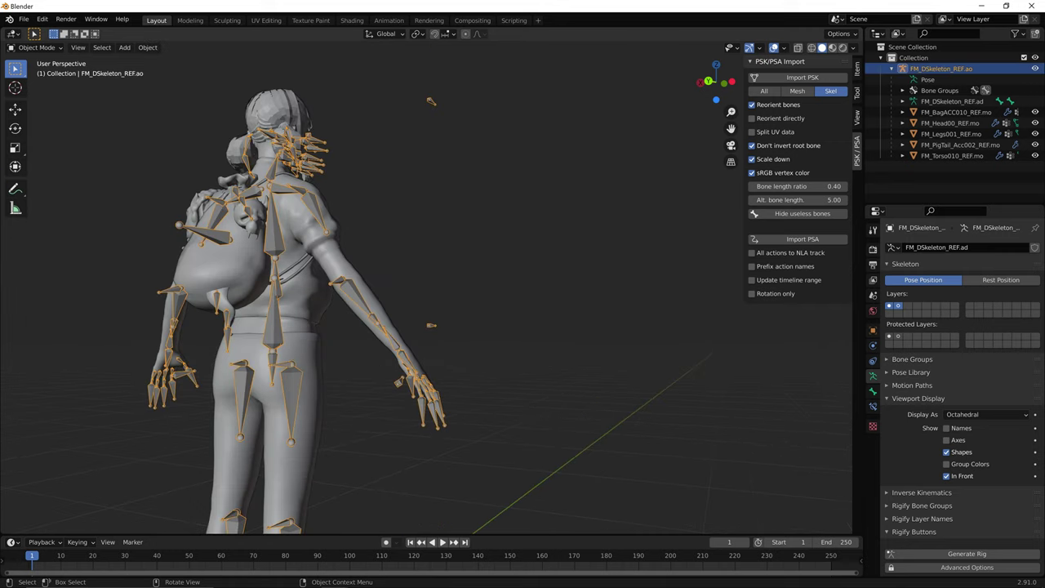
{"action": "left_click", "coordinate": [431, 288]}
{"action": "left_click", "coordinate": [355, 298]}
{"action": "scroll", "coordinate": [430, 327], "scroll_direction": "up", "scroll_amount": 3}
{"action": "scroll", "coordinate": [429, 326], "scroll_direction": "down", "scroll_amount": 3}
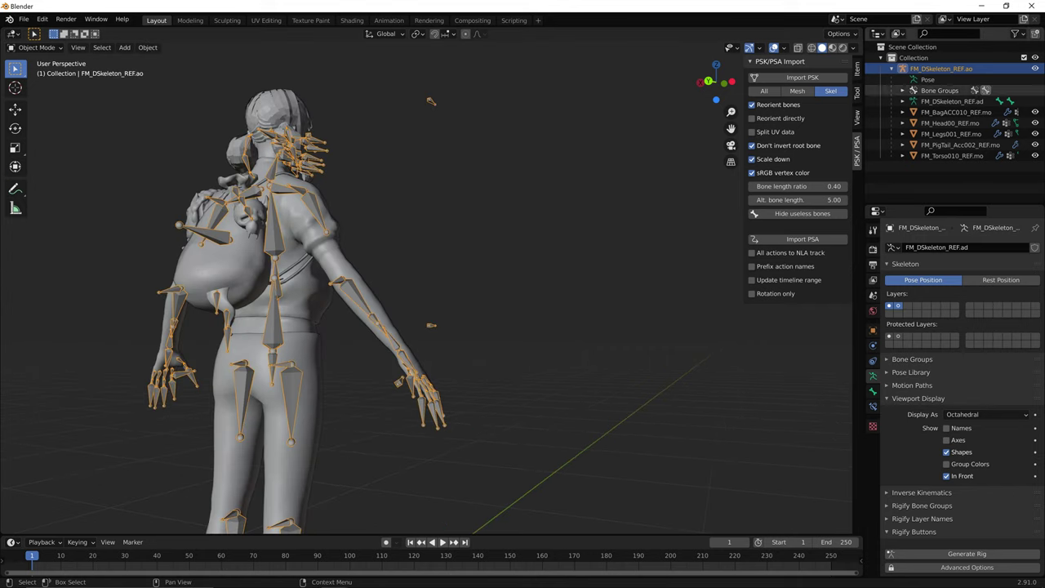
- In Edit Mode, parent the joint_Bag bone to the upper torso bone joint_TorsoC_01 with Keep Offset
{"action": "key", "text": "Tab"}
{"action": "scroll", "coordinate": [430, 349], "scroll_direction": "up", "scroll_amount": 5}
{"action": "middle_click_drag", "start_coordinate": [430, 349], "coordinate": [210, 310]}
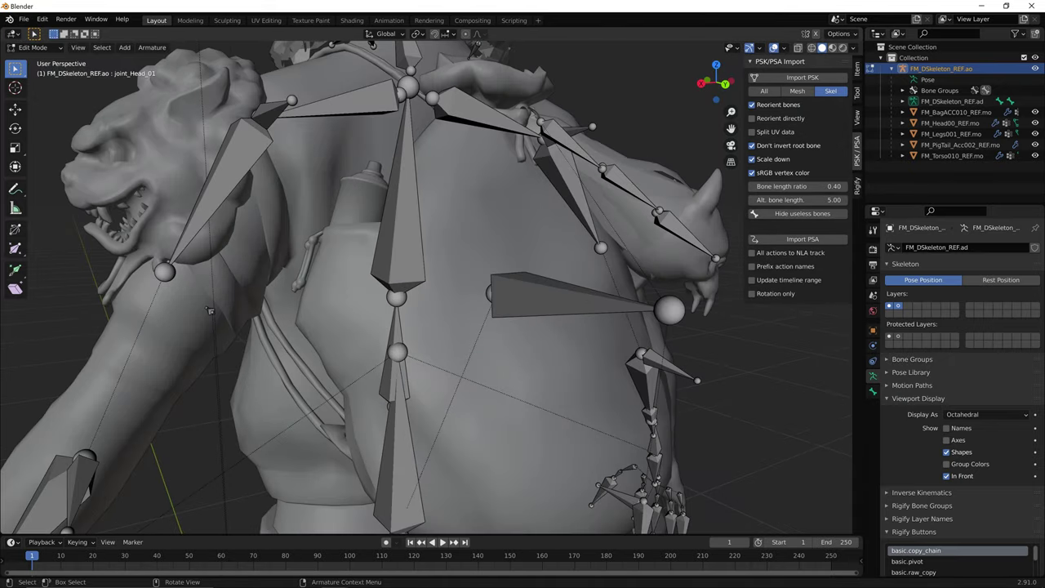
{"action": "middle_click_drag", "start_coordinate": [564, 408], "coordinate": [575, 437]}
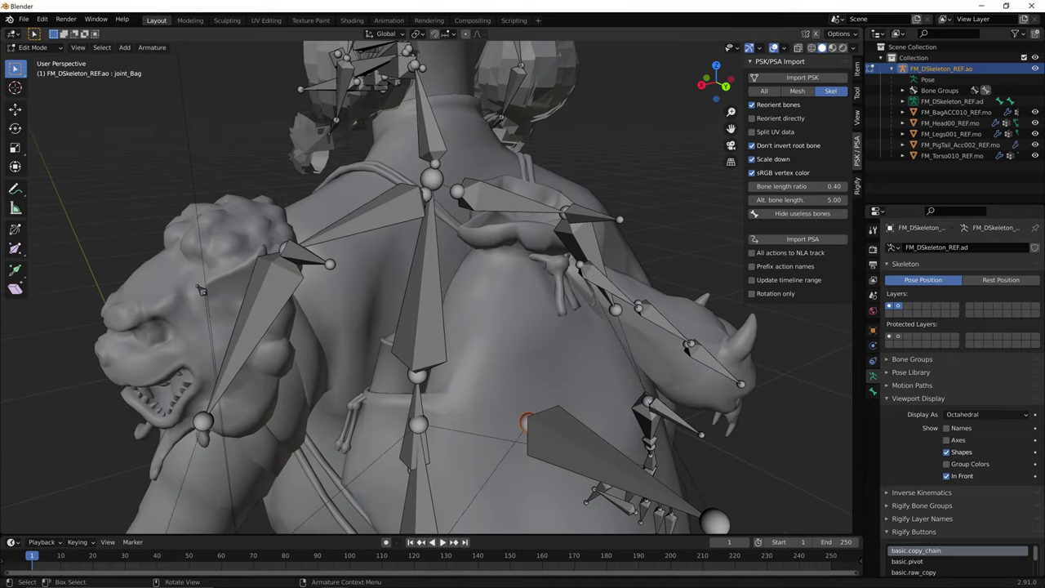
{"action": "left_click", "coordinate": [590, 458]}
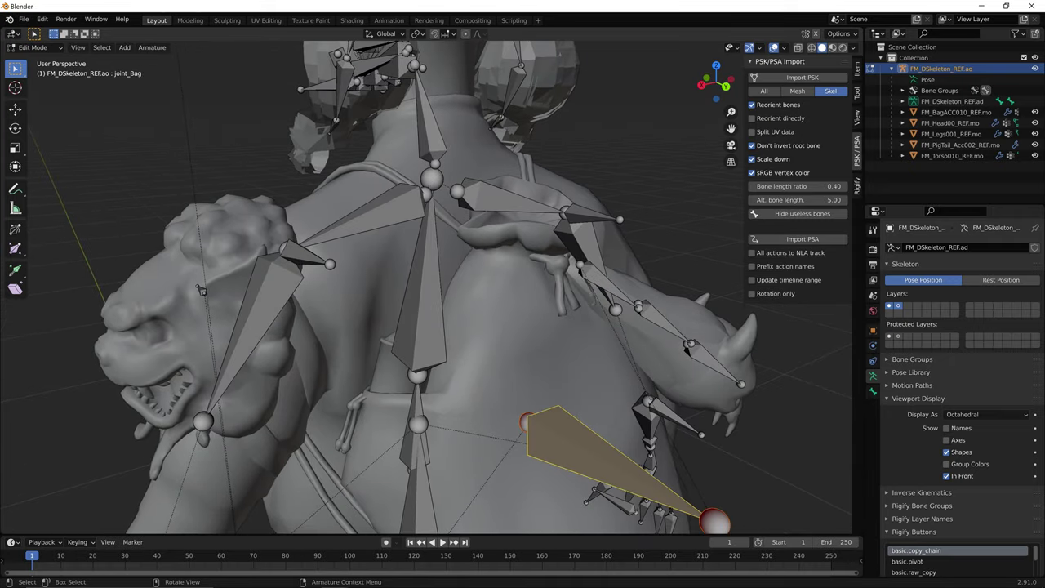
{"action": "middle_click_drag", "start_coordinate": [201, 289], "coordinate": [223, 264]}
{"action": "left_click", "coordinate": [370, 251], "text": "shift"}
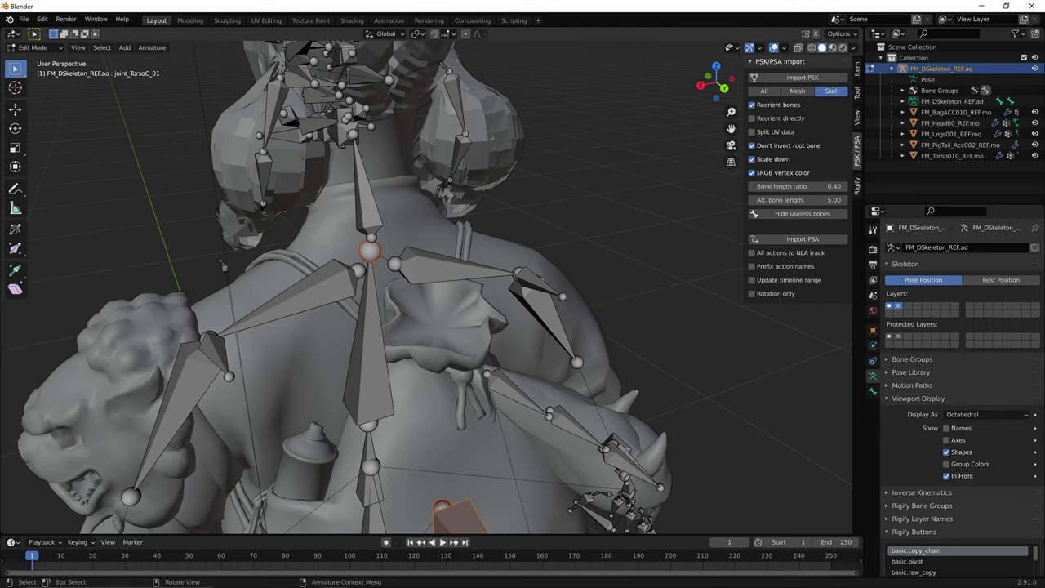
{"action": "key", "text": "ctrl"}
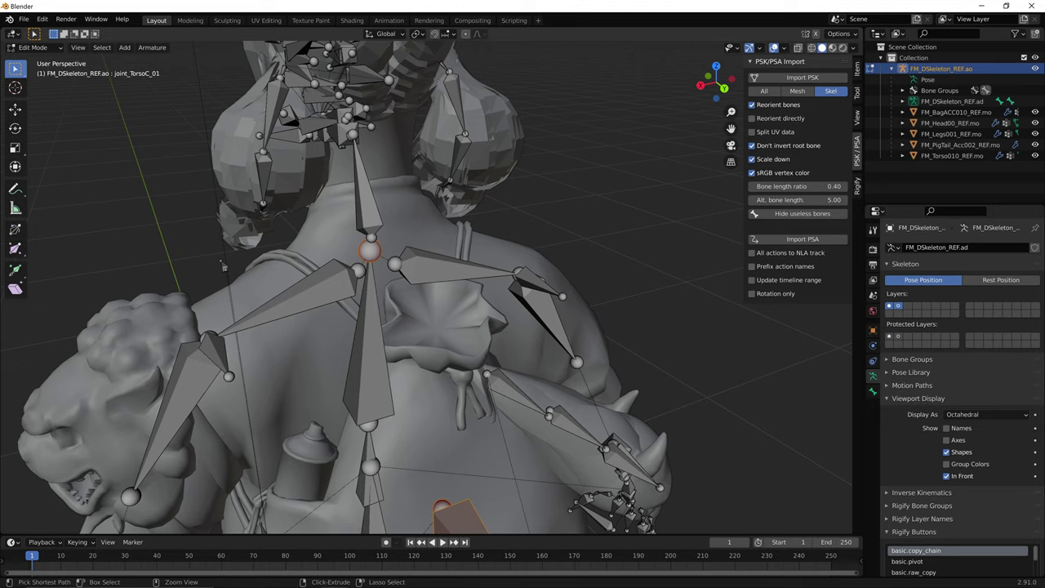
{"action": "key", "text": "ctrl+p"}
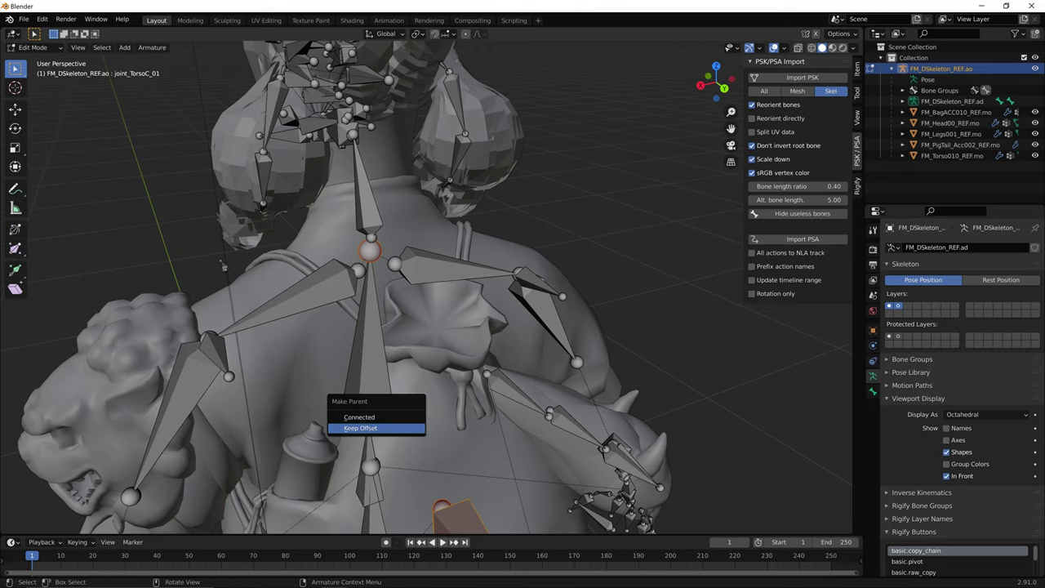
{"action": "left_click", "coordinate": [361, 428]}
{"action": "middle_click_drag", "start_coordinate": [361, 428], "coordinate": [369, 395]}
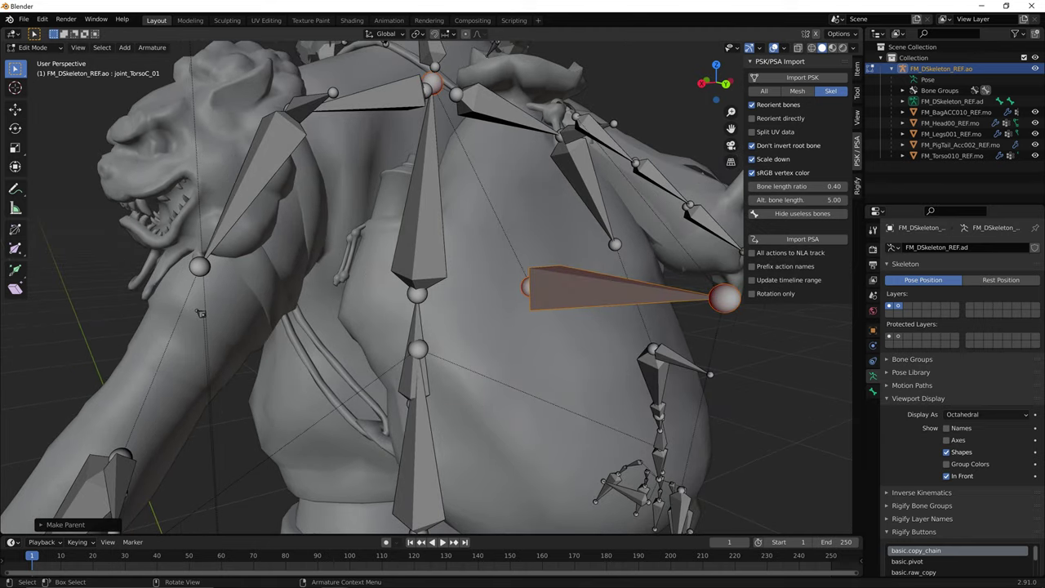
- Inspect the torso bones and the bag bone's parent relationship from behind and from the side
{"action": "left_click", "coordinate": [417, 296]}
{"action": "left_click", "coordinate": [410, 372]}
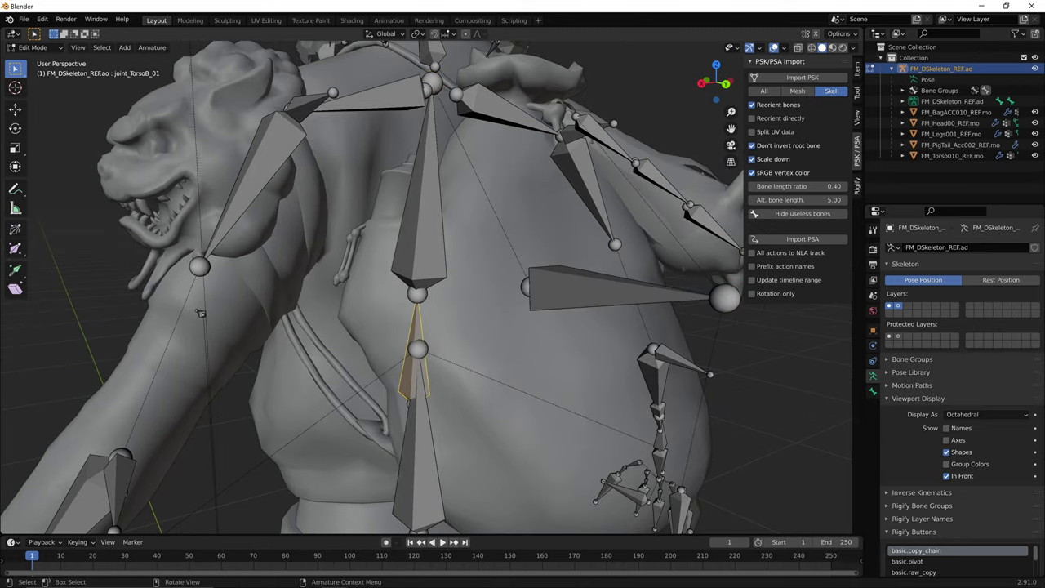
{"action": "scroll", "coordinate": [411, 371], "scroll_direction": "down", "scroll_amount": 6}
{"action": "scroll", "coordinate": [411, 372], "scroll_direction": "up", "scroll_amount": 2}
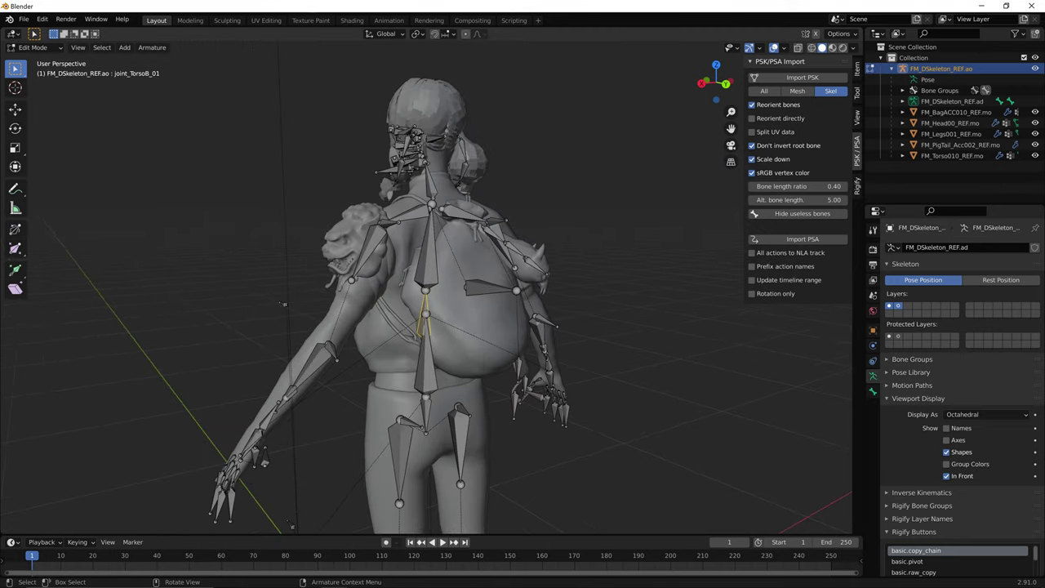
{"action": "scroll", "coordinate": [410, 372], "scroll_direction": "down", "scroll_amount": 2}
{"action": "mouse_move", "coordinate": [411, 372]}
{"action": "middle_mouse_down"}
{"action": "mouse_move", "coordinate": [474, 372]}
{"action": "mouse_move", "coordinate": [398, 369]}
{"action": "middle_mouse_up"}
{"action": "mouse_move", "coordinate": [312, 303]}
{"action": "middle_mouse_down"}
{"action": "mouse_move", "coordinate": [277, 315]}
{"action": "mouse_move", "coordinate": [263, 333]}
{"action": "mouse_move", "coordinate": [320, 305]}
{"action": "middle_mouse_up"}
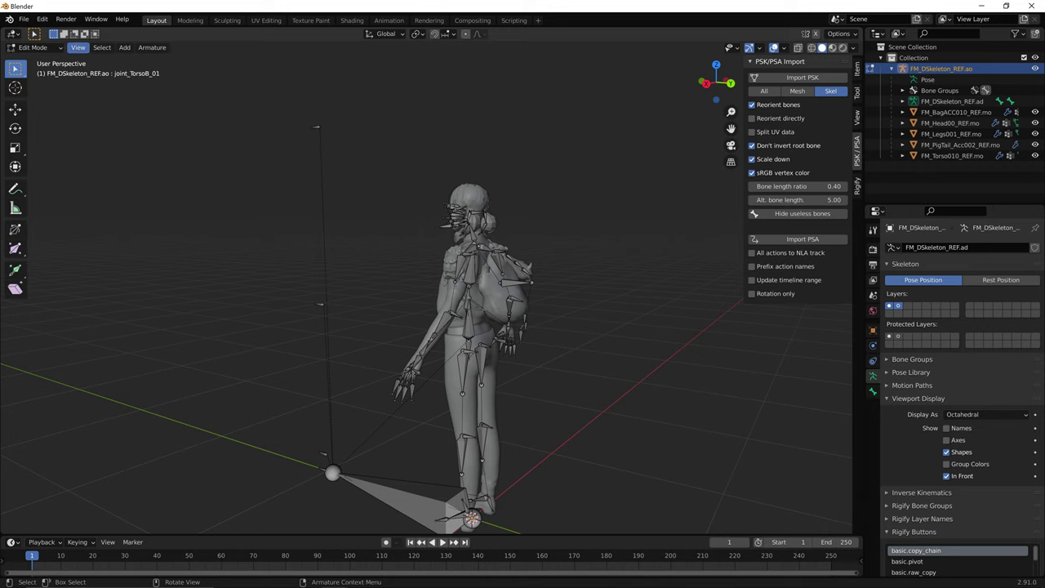
- Return the skeleton to Object Mode and import the FM_MenuIdle.psa animation onto it
{"action": "left_click", "coordinate": [33, 47]}
{"action": "left_click", "coordinate": [38, 60]}
{"action": "middle_click_drag", "start_coordinate": [278, 270], "coordinate": [482, 249]}
{"action": "left_click", "coordinate": [800, 239]}
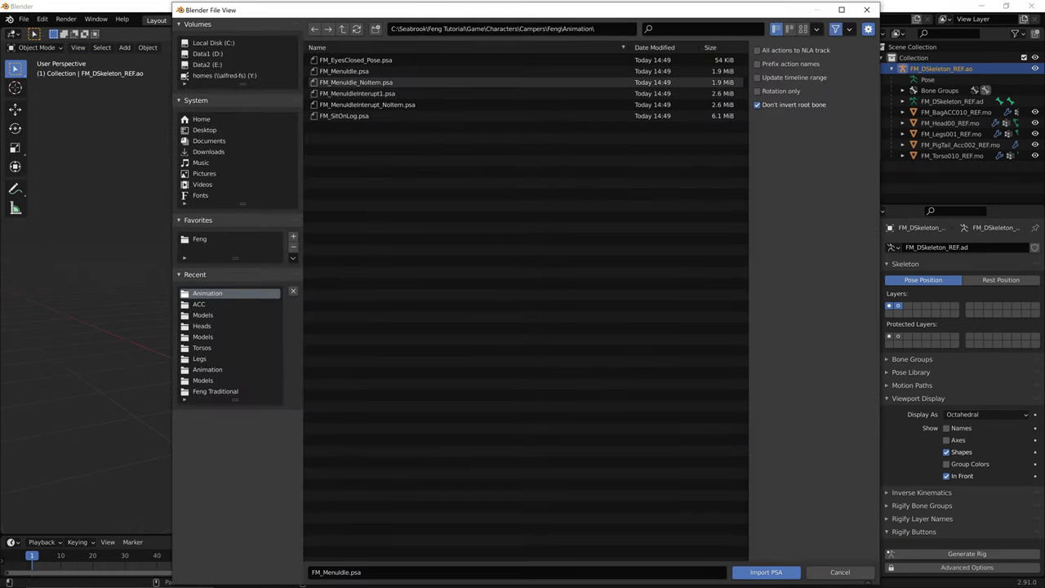
{"action": "double_click", "coordinate": [368, 71]}
- Play the idle animation and examine from the back and side how the backpack follows the body
{"action": "middle_click_drag", "start_coordinate": [490, 257], "coordinate": [282, 268]}
{"action": "key", "text": "space"}
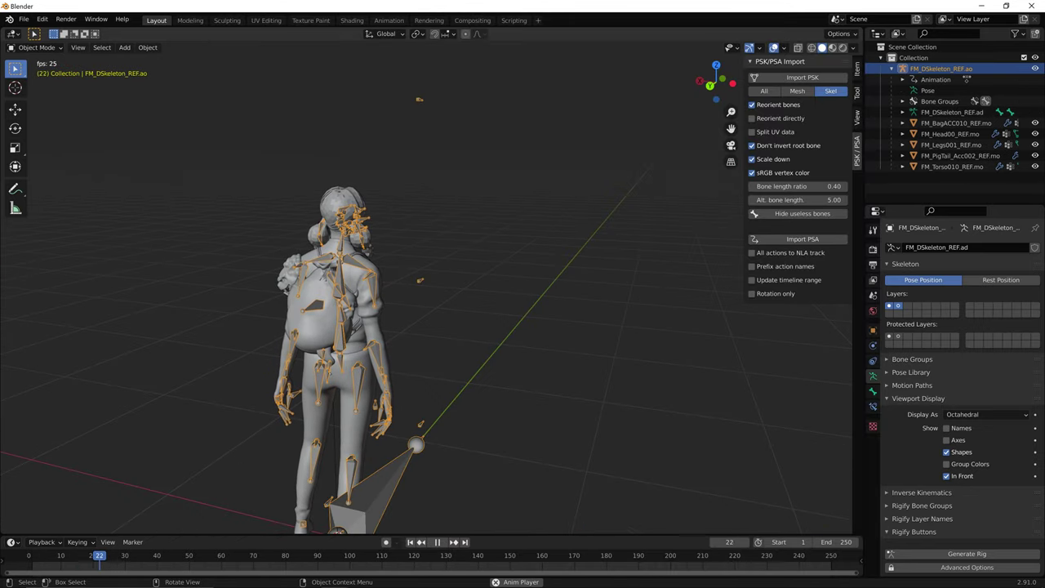
{"action": "scroll", "coordinate": [424, 294], "scroll_direction": "up", "scroll_amount": 4}
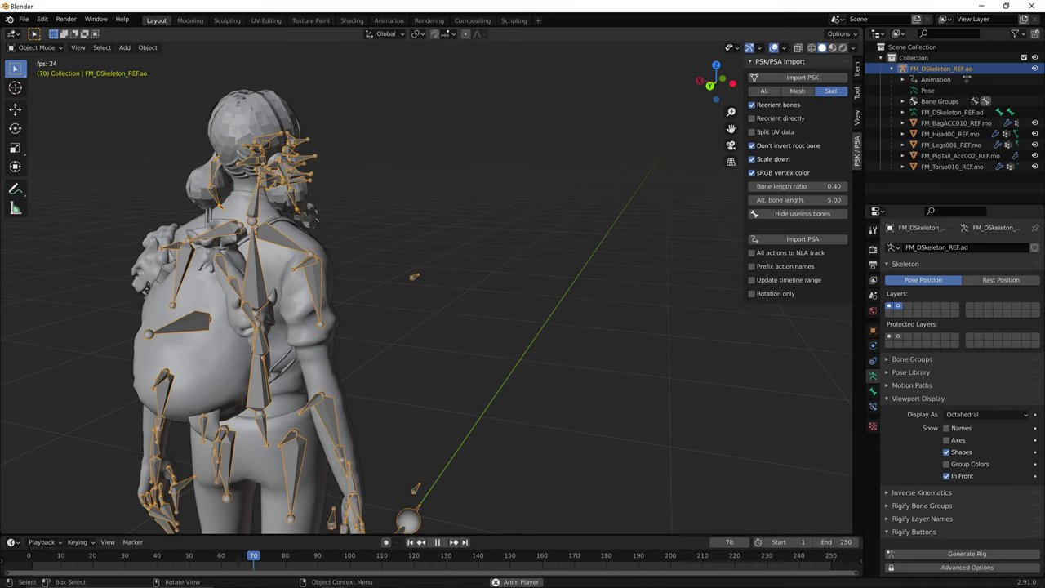
{"action": "mouse_move", "coordinate": [425, 294]}
{"action": "middle_mouse_down"}
{"action": "mouse_move", "coordinate": [177, 287]}
{"action": "mouse_move", "coordinate": [410, 294]}
{"action": "middle_mouse_up"}
{"action": "middle_click_drag", "start_coordinate": [849, 327], "coordinate": [849, 326]}
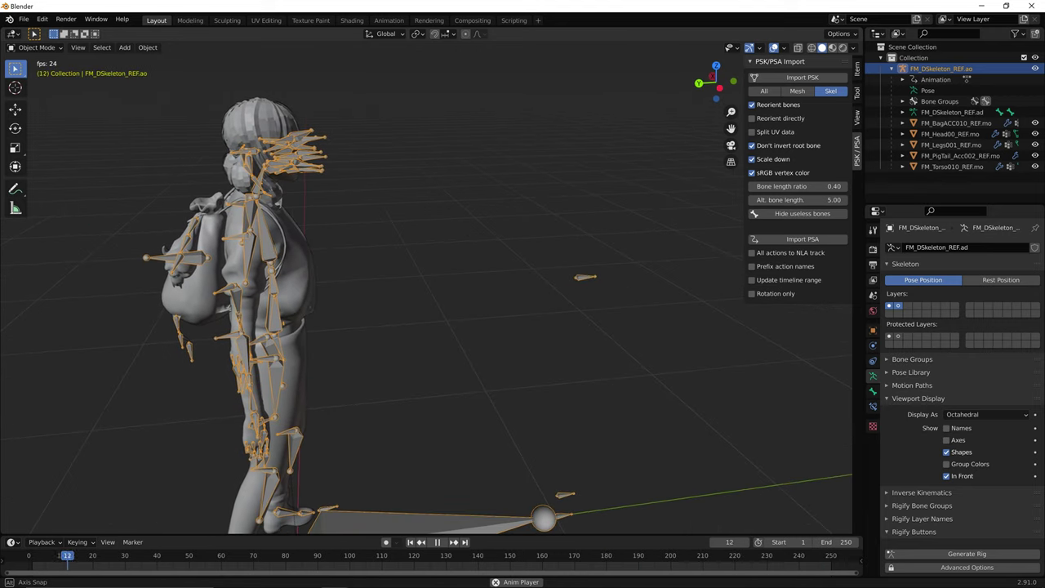
{"action": "key", "text": "space"}
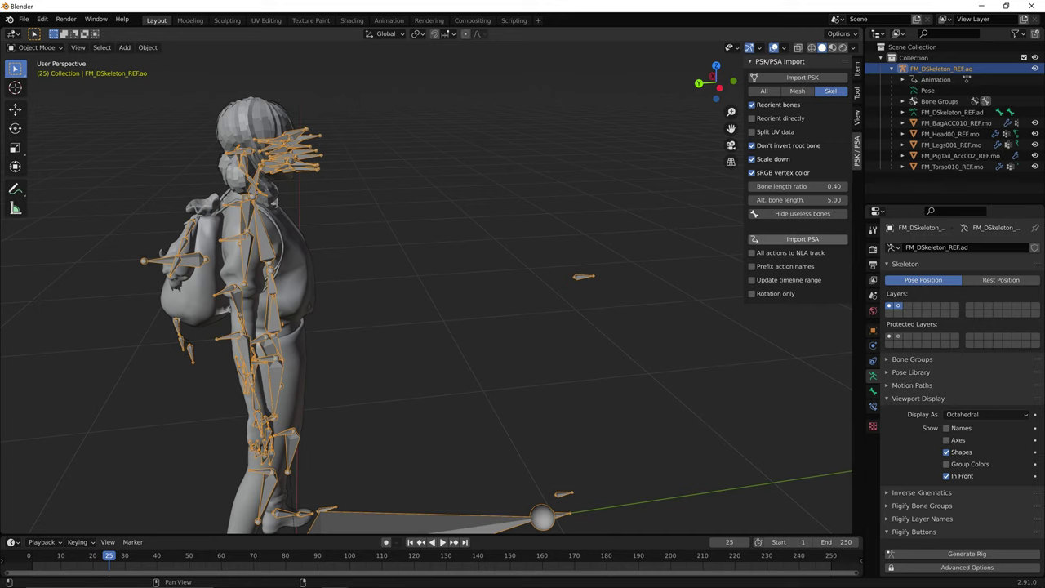
- Import the FM_SitOnLog.psa animation onto the skeleton and play it back from the front
{"action": "left_click", "coordinate": [799, 239]}
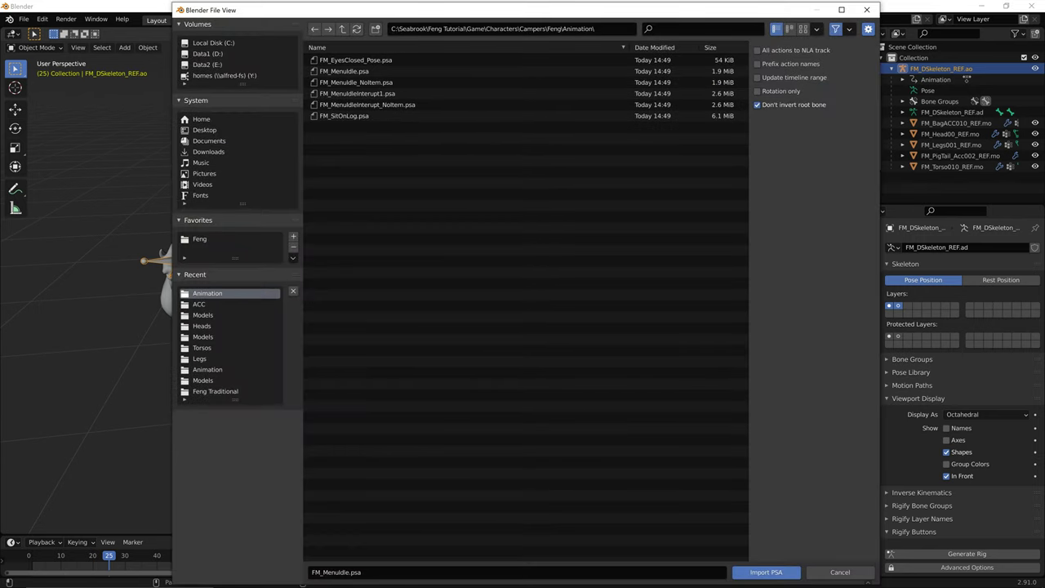
{"action": "double_click", "coordinate": [368, 104]}
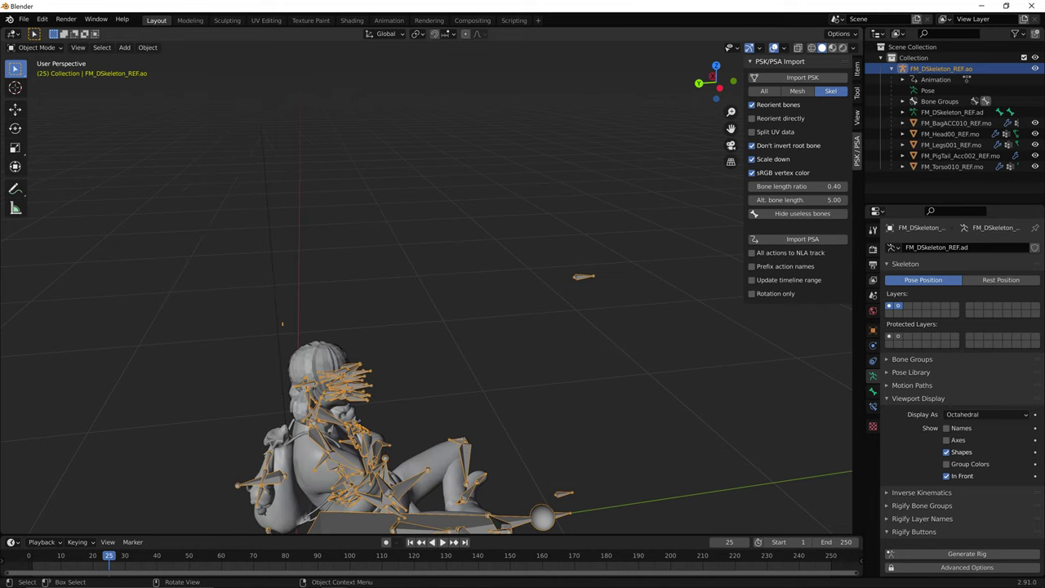
{"action": "middle_click_drag", "start_coordinate": [506, 294], "coordinate": [388, 276]}
{"action": "key", "text": "shift+space"}
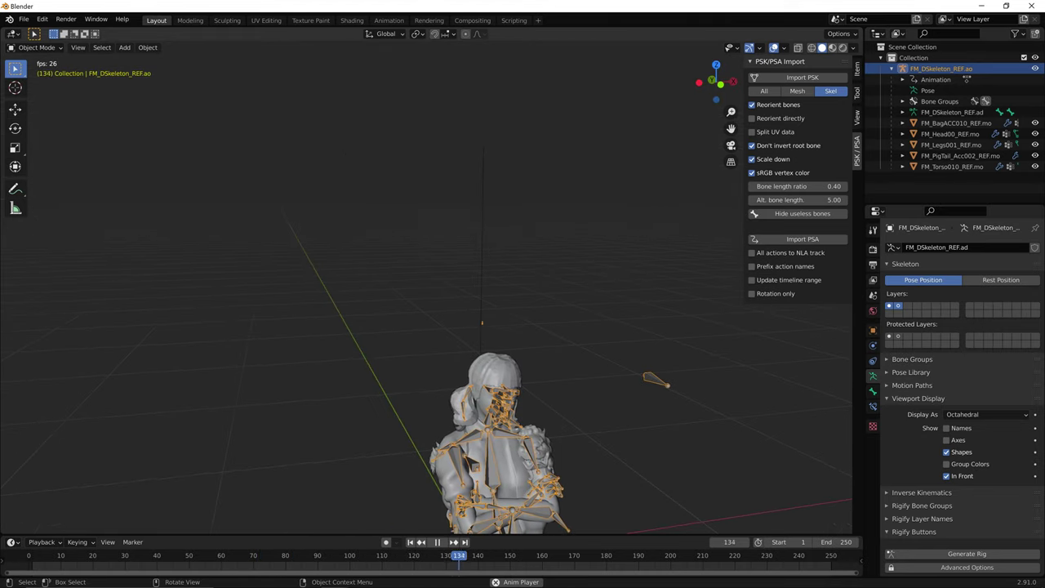
{"action": "key", "text": "space"}
- Apply smooth shading to the pigtail hair mesh and clear the selection
{"action": "left_click", "coordinate": [493, 372]}
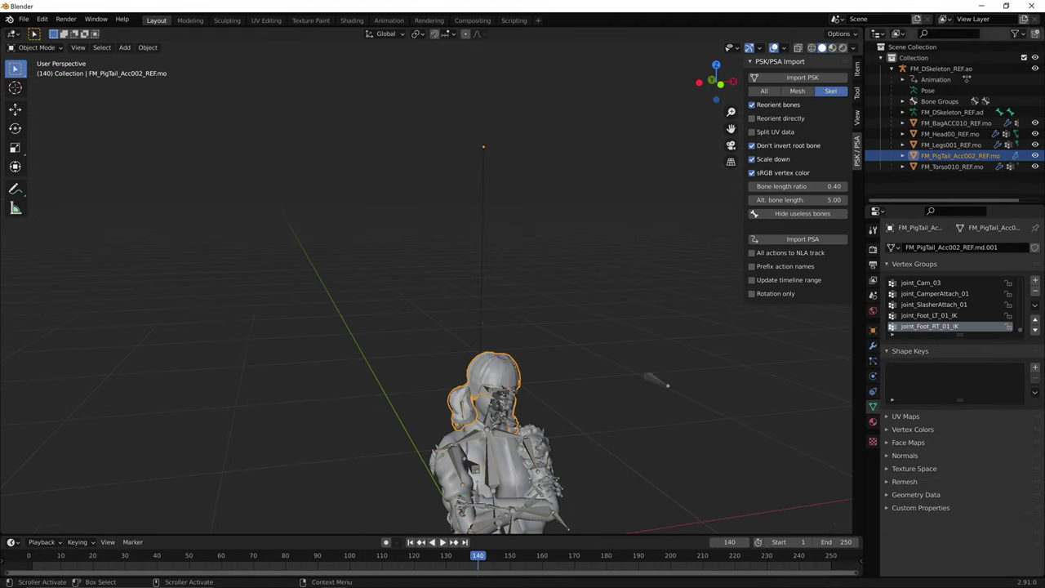
{"action": "right_click", "coordinate": [504, 362]}
{"action": "left_click", "coordinate": [504, 362]}
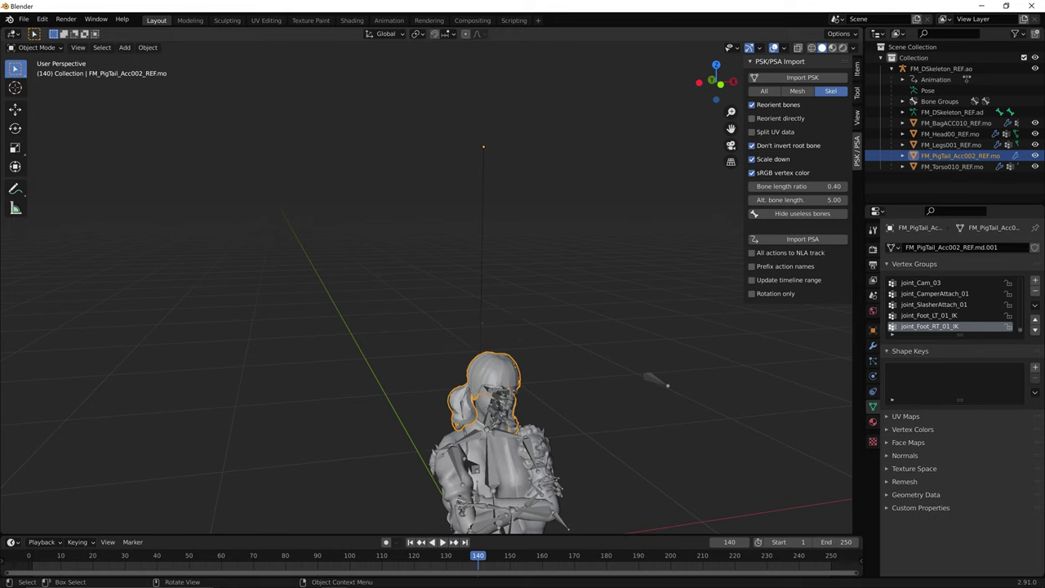
{"action": "middle_click_drag", "start_coordinate": [470, 351], "coordinate": [441, 355]}
{"action": "key", "text": "alt+a"}
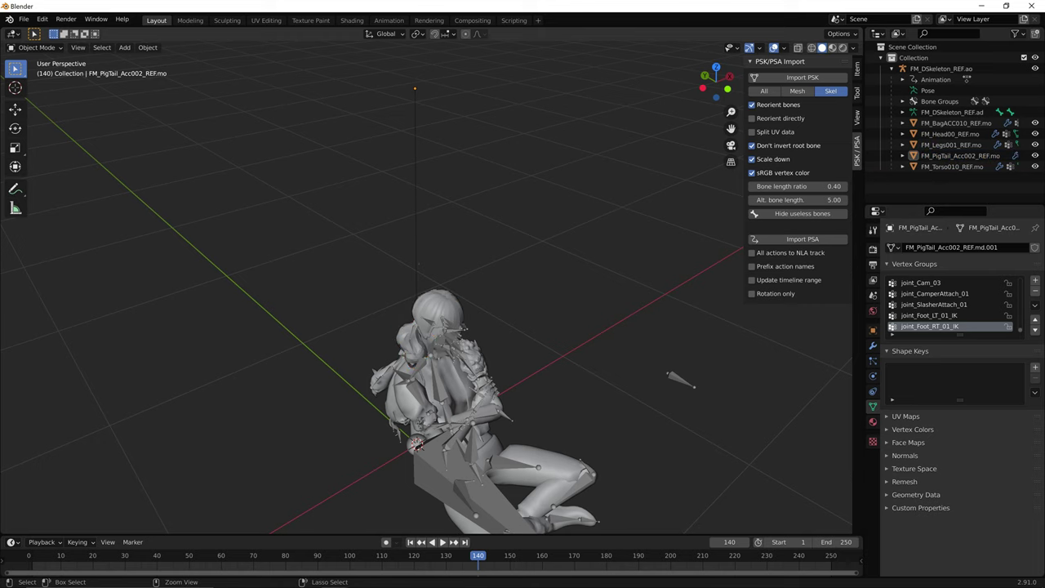
- Undo the hair shading and the imported animations until the skeleton is back in its rest pose
{"action": "key", "text": "ctrl+z"}
{"action": "key", "text": "ctrl+z"}
{"action": "key", "text": "ctrl+z"}
{"action": "key", "text": "ctrl+z"}
{"action": "middle_click_drag", "start_coordinate": [441, 356], "coordinate": [196, 361]}
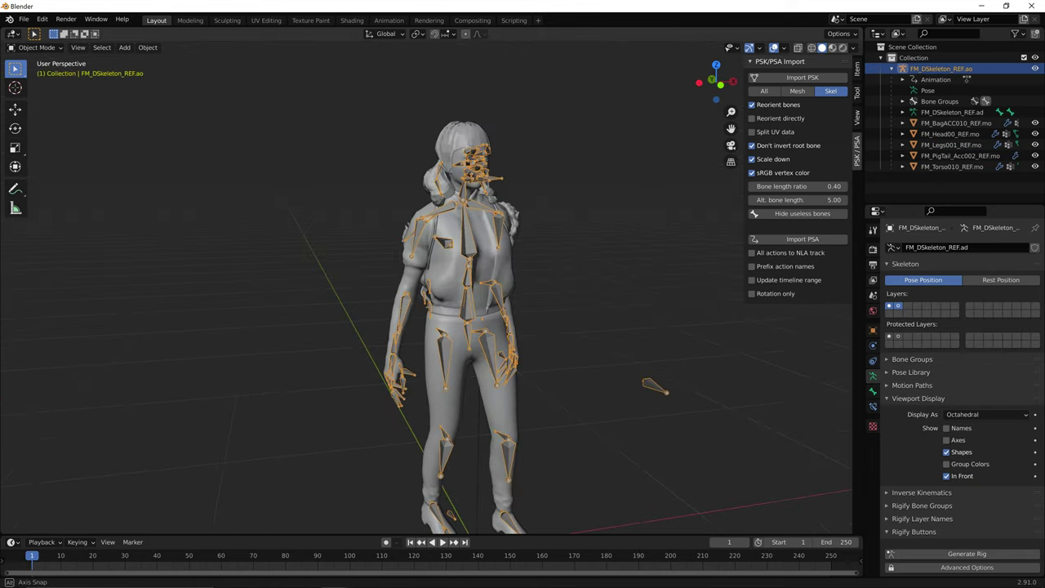
{"action": "key", "text": "ctrl+z"}
- Select only the pigtail hair mesh and reapply smooth shading to it
{"action": "key", "text": "alt+a"}
{"action": "left_click", "coordinate": [480, 115]}
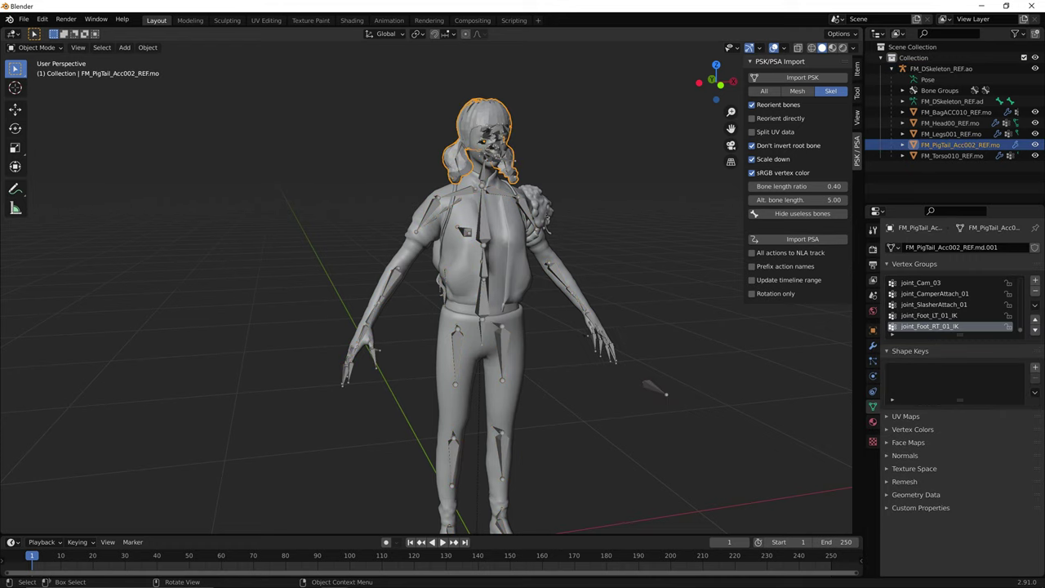
{"action": "right_click", "coordinate": [487, 112]}
{"action": "left_click", "coordinate": [487, 112]}
- Save the scene as Feng Tutorial.blend in the C:\Seabrook\Feng Tutorial folder
{"action": "key", "text": "ctrl+s"}
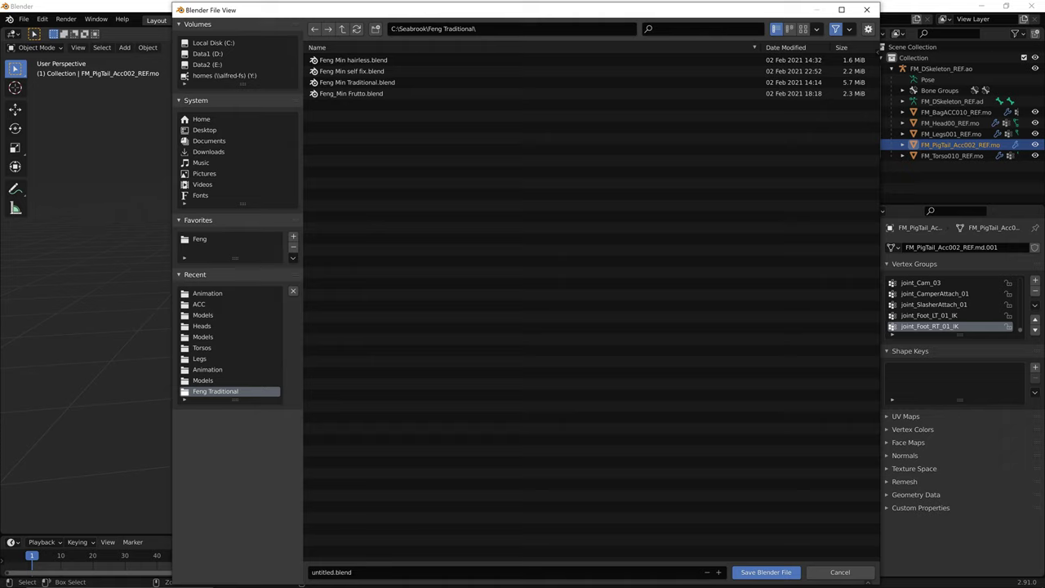
{"action": "left_click", "coordinate": [342, 28]}
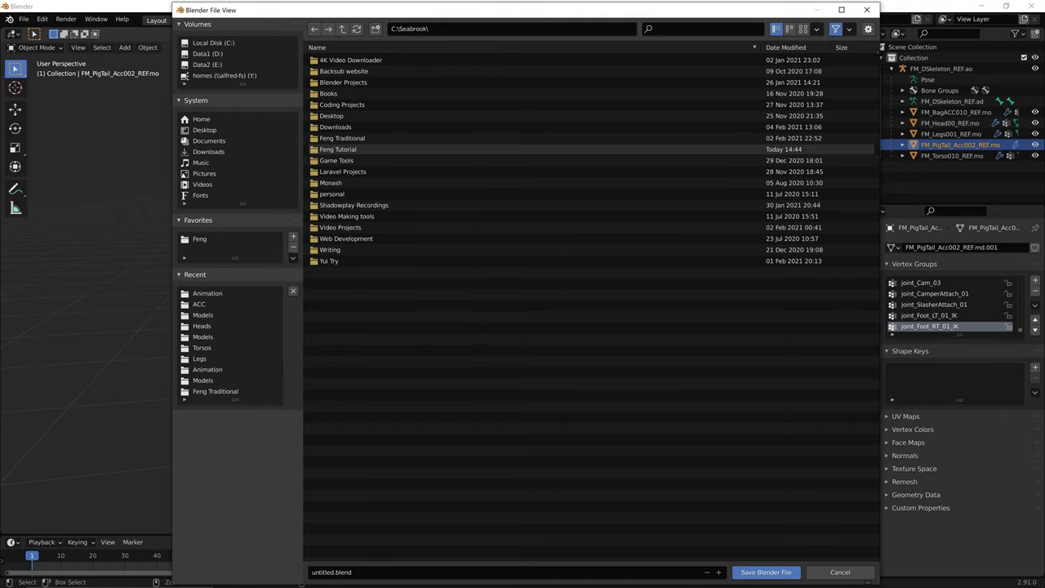
{"action": "double_click", "coordinate": [338, 150]}
{"action": "left_click", "coordinate": [351, 573]}
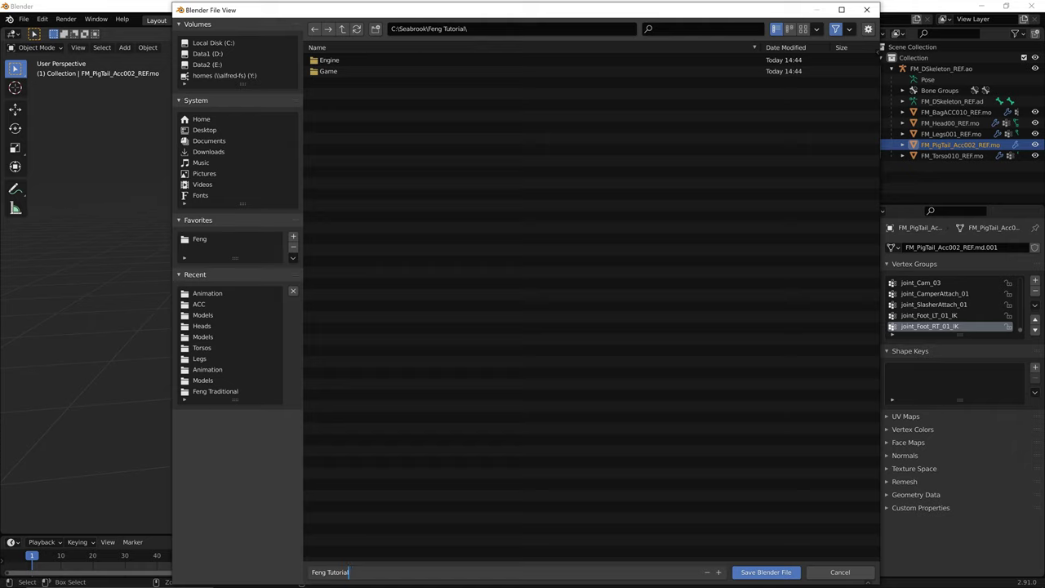
{"action": "key", "text": "Return"}
{"action": "key", "text": "super"}
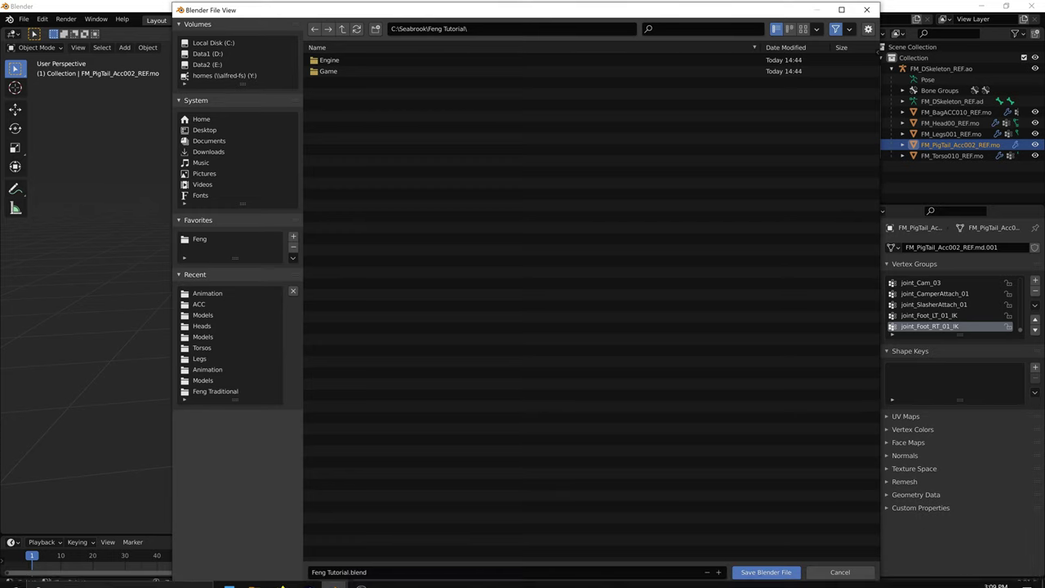
{"action": "key", "text": "super"}
{"action": "key", "text": "super"}
{"action": "key", "text": "Return"}
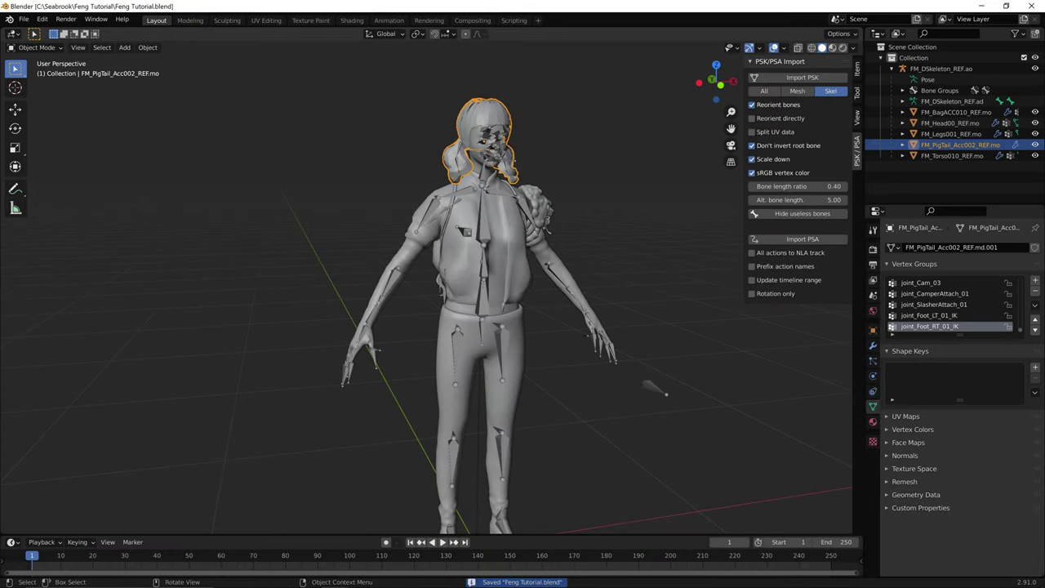
- Hide the FM_DSkeleton_REF armature so only the character meshes show, and clear the selection
{"action": "scroll", "coordinate": [475, 52], "scroll_direction": "down", "scroll_amount": 3}
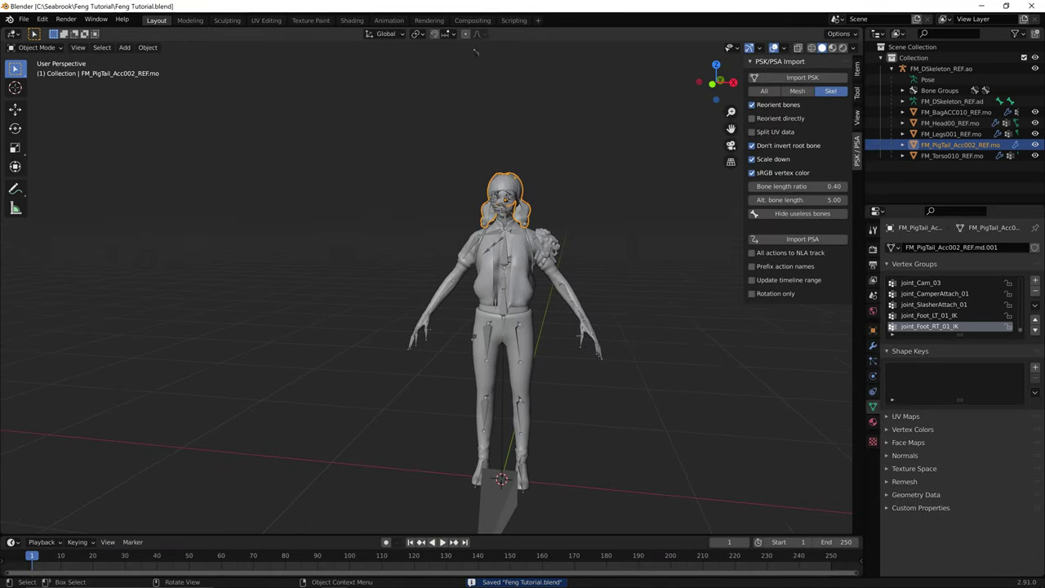
{"action": "scroll", "coordinate": [371, 363], "scroll_direction": "up", "scroll_amount": 3}
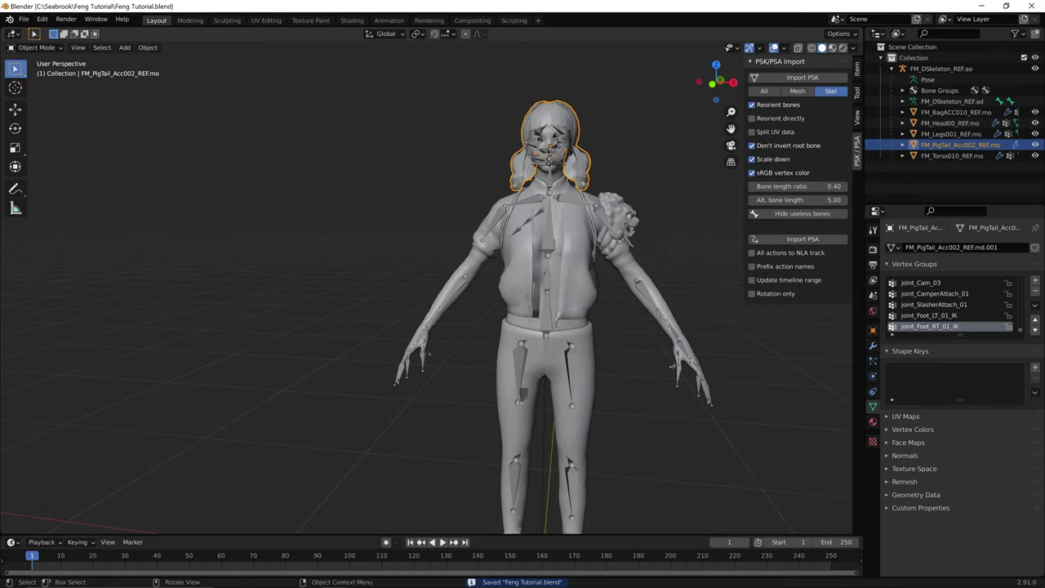
{"action": "scroll", "coordinate": [371, 364], "scroll_direction": "up", "scroll_amount": 3}
{"action": "middle_click_drag", "start_coordinate": [371, 363], "coordinate": [231, 347]}
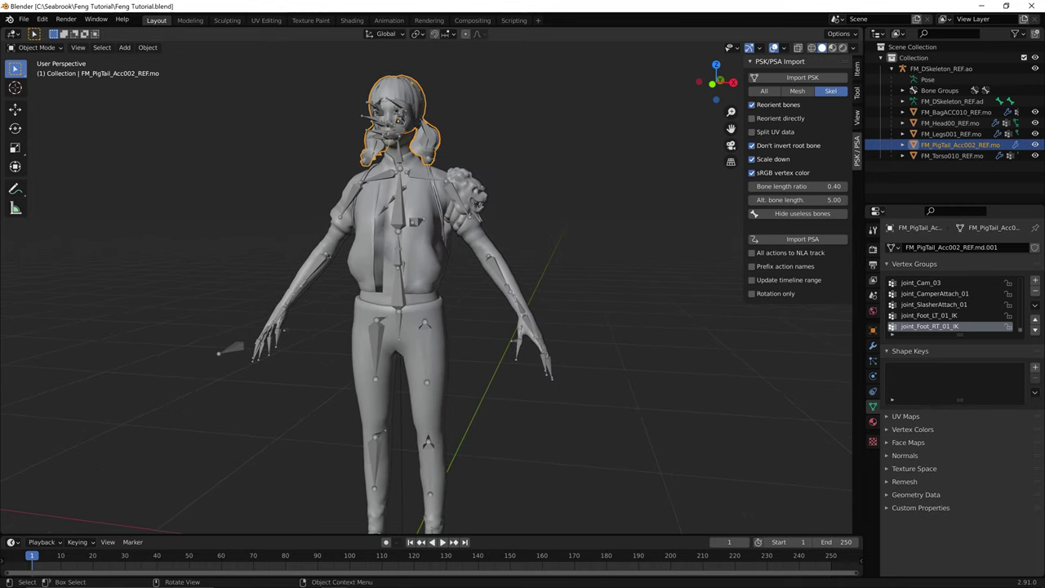
{"action": "left_click", "coordinate": [431, 177]}
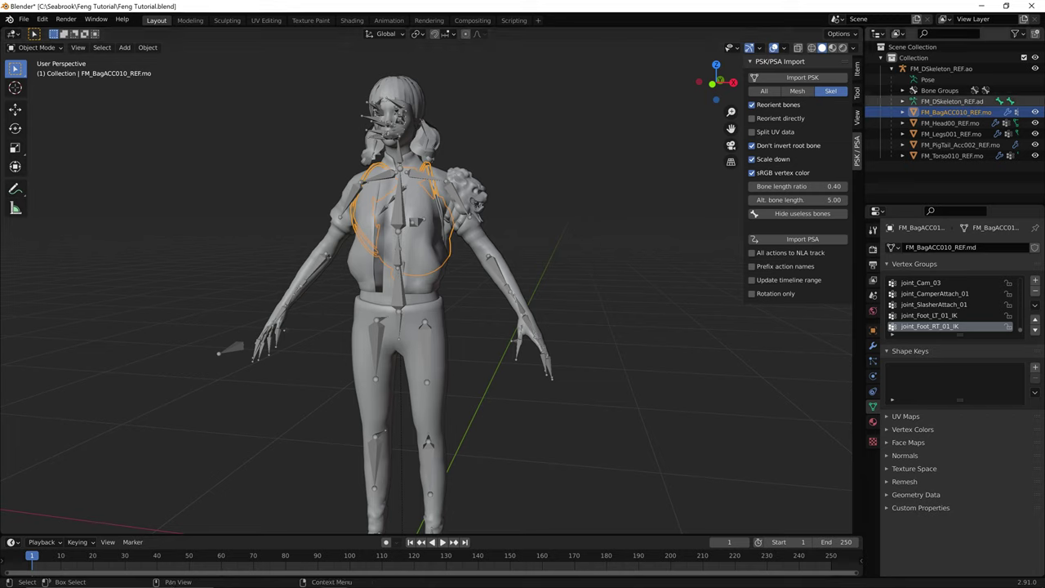
{"action": "left_click", "coordinate": [1035, 69]}
{"action": "left_click", "coordinate": [556, 221]}
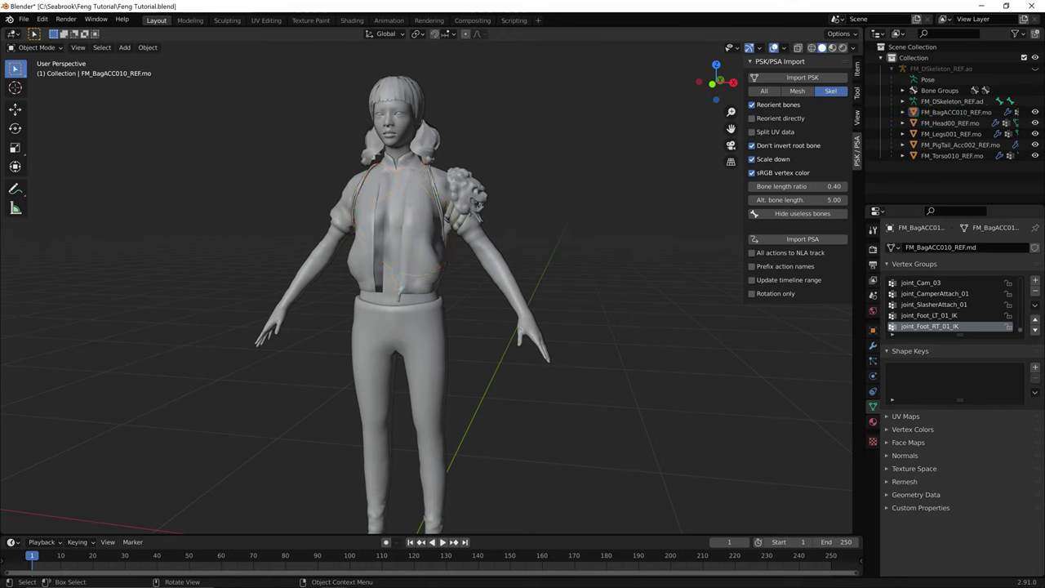
- Display the pigtail hair mesh's material and enable nodes on MI_CMMHair001_13_Mask
{"action": "left_click", "coordinate": [412, 237]}
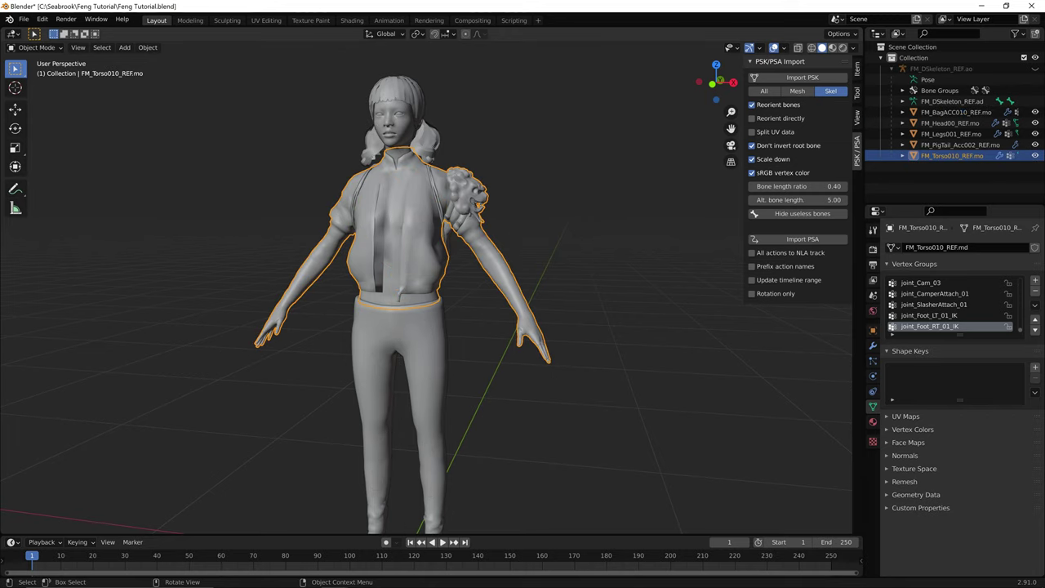
{"action": "middle_click_drag", "start_coordinate": [413, 263], "coordinate": [437, 263]}
{"action": "left_click", "coordinate": [873, 422]}
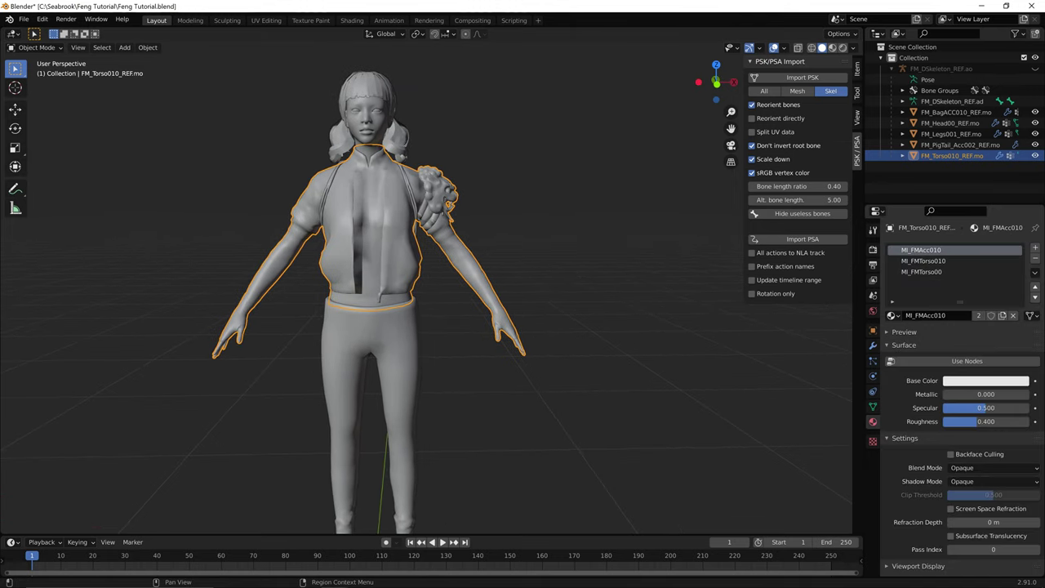
{"action": "left_click", "coordinate": [370, 124]}
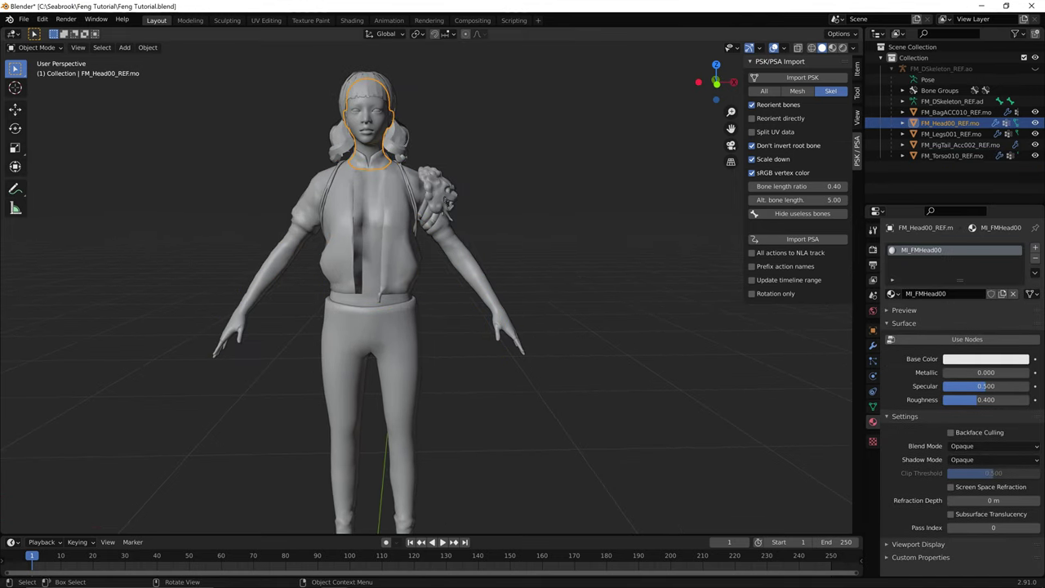
{"action": "left_click", "coordinate": [369, 119]}
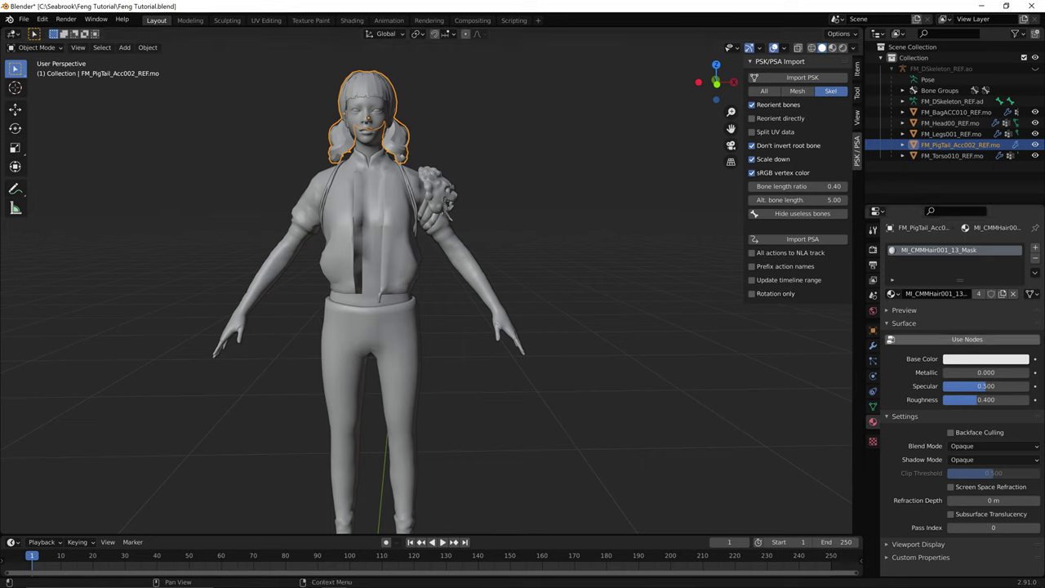
{"action": "left_click", "coordinate": [966, 339]}
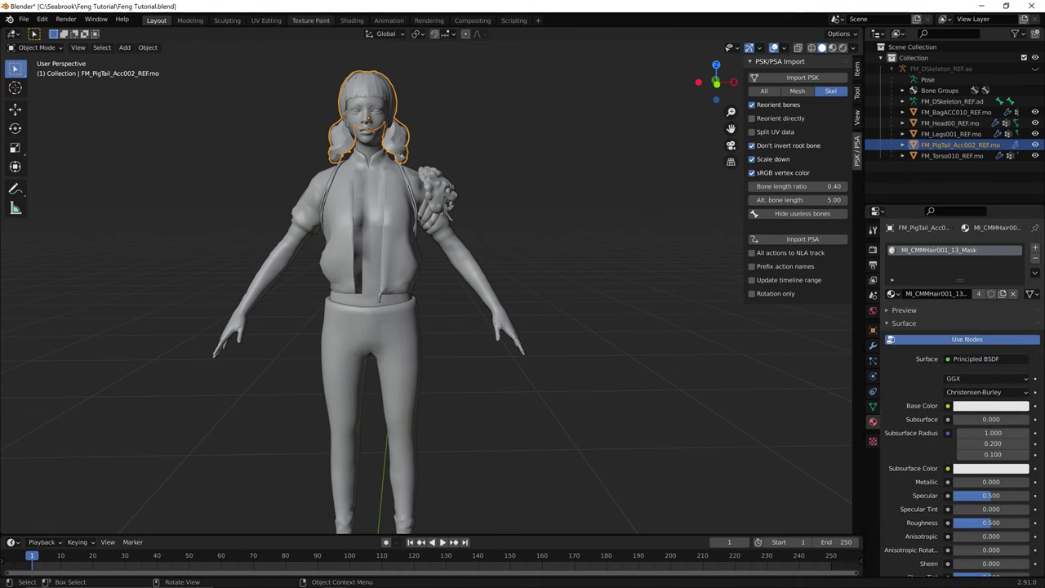
- Switch to the Shading workspace and enlarge the shader editor over the viewport, file browser and image editor areas
{"action": "left_click", "coordinate": [352, 20]}
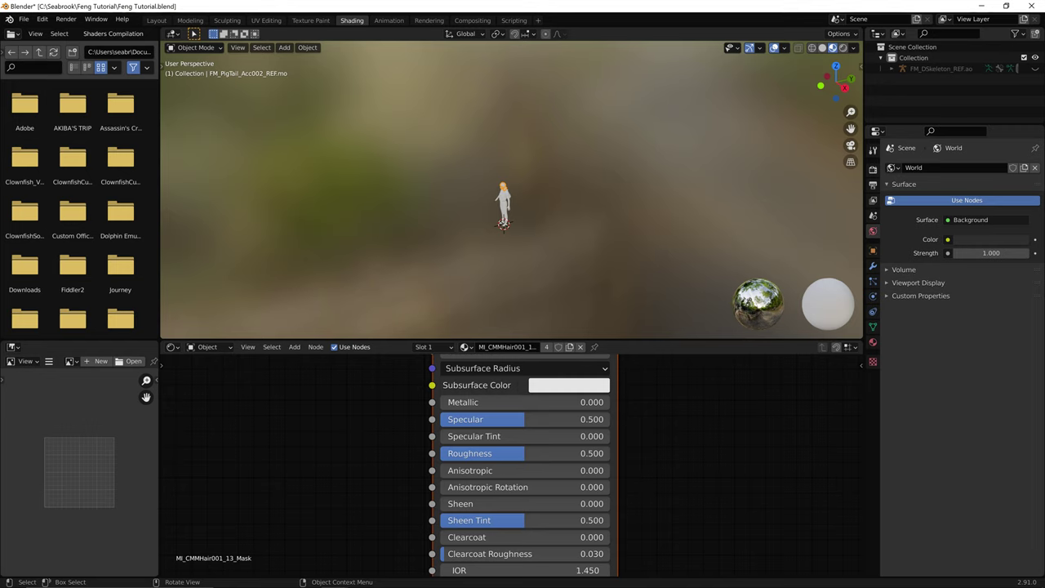
{"action": "key", "text": "ctrl+space"}
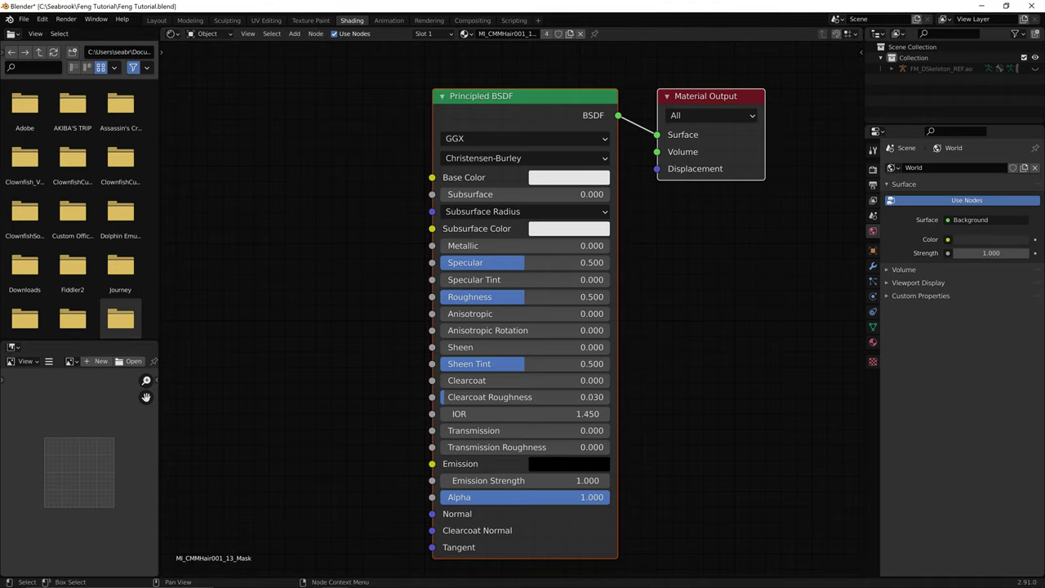
{"action": "left_click_drag", "start_coordinate": [156, 344], "coordinate": [106, 180]}
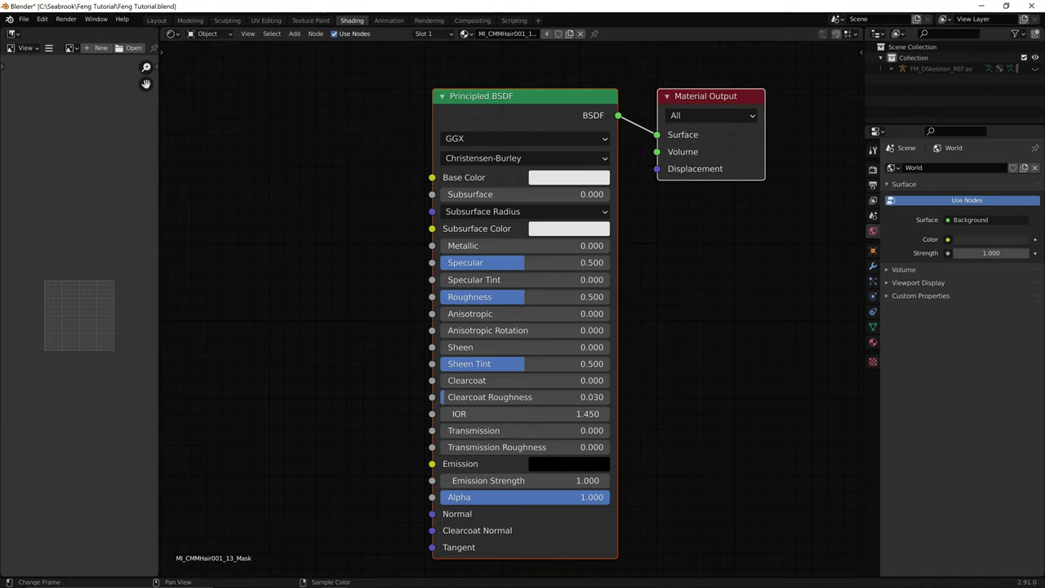
{"action": "left_click_drag", "start_coordinate": [156, 30], "coordinate": [91, 40]}
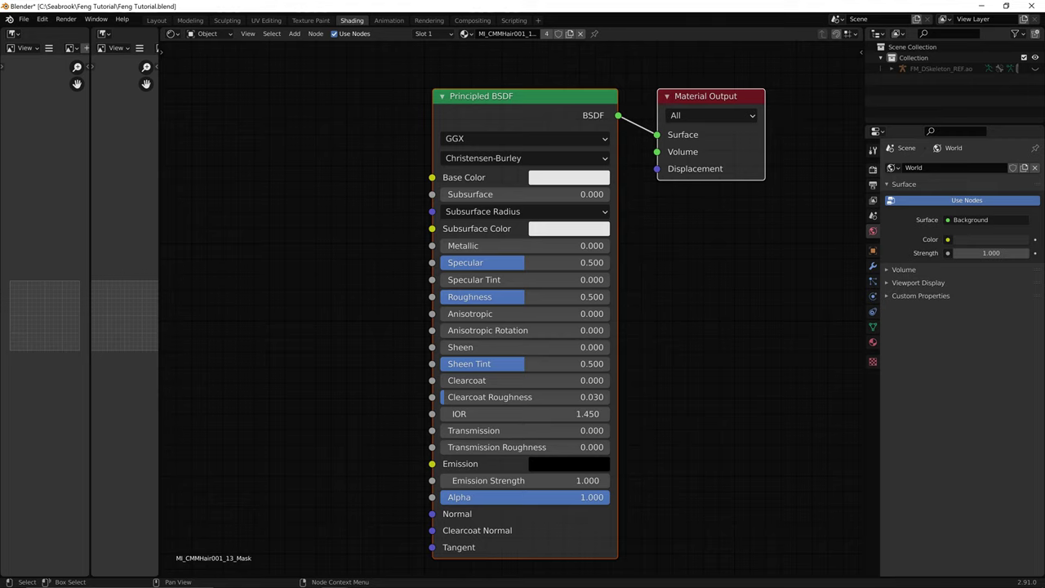
{"action": "left_click_drag", "start_coordinate": [161, 31], "coordinate": [114, 32]}
{"action": "left_click_drag", "start_coordinate": [93, 30], "coordinate": [54, 34]}
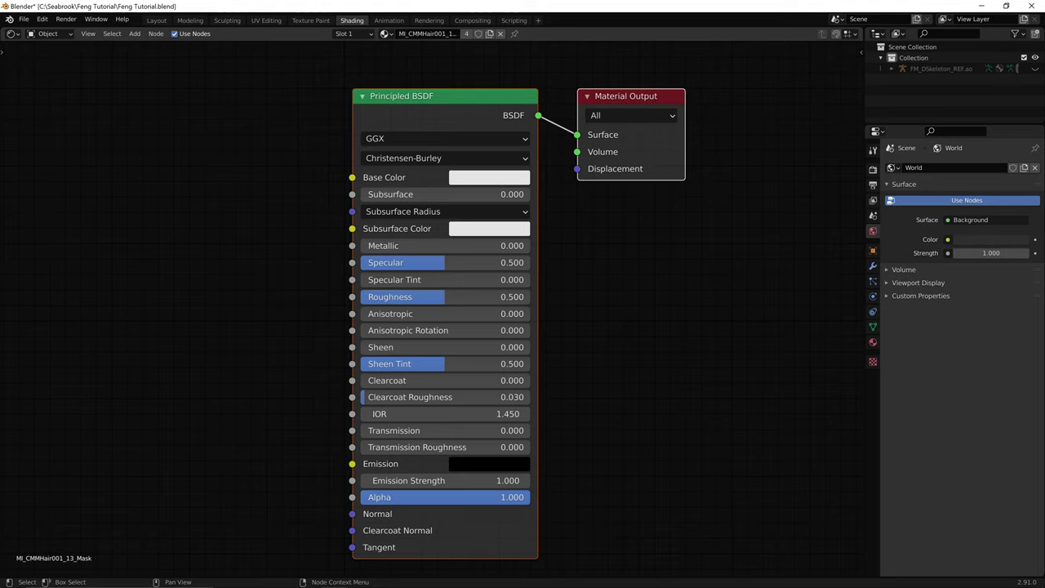
{"action": "scroll", "coordinate": [432, 306], "scroll_direction": "down", "scroll_amount": 6}
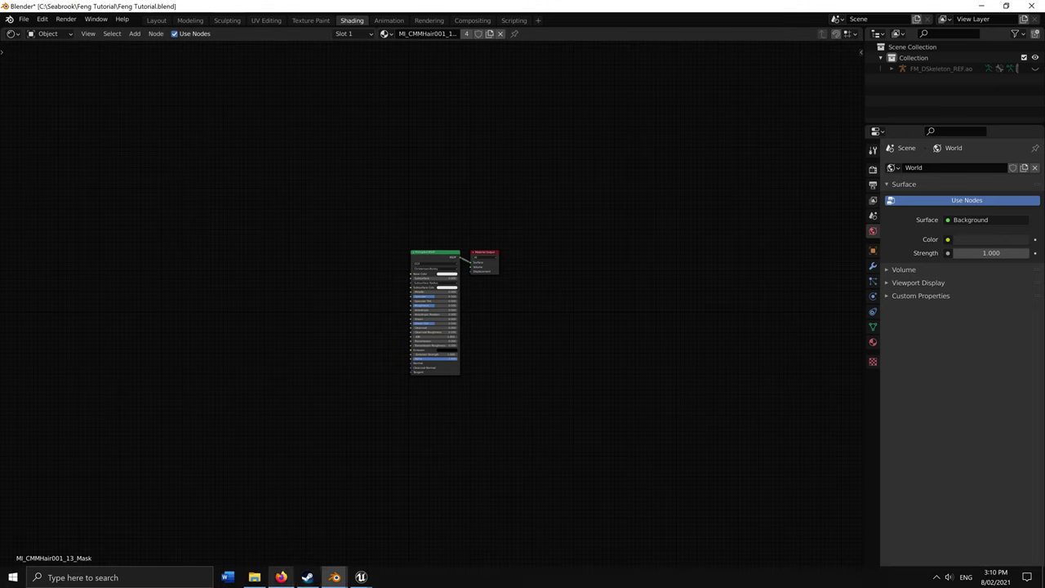
- Switch to Firefox, find the pinned "Node Setup for materials" message in Discord's general channel, and examine its node graph image at full size
{"action": "left_click", "coordinate": [281, 577]}
{"action": "left_click", "coordinate": [60, 25]}
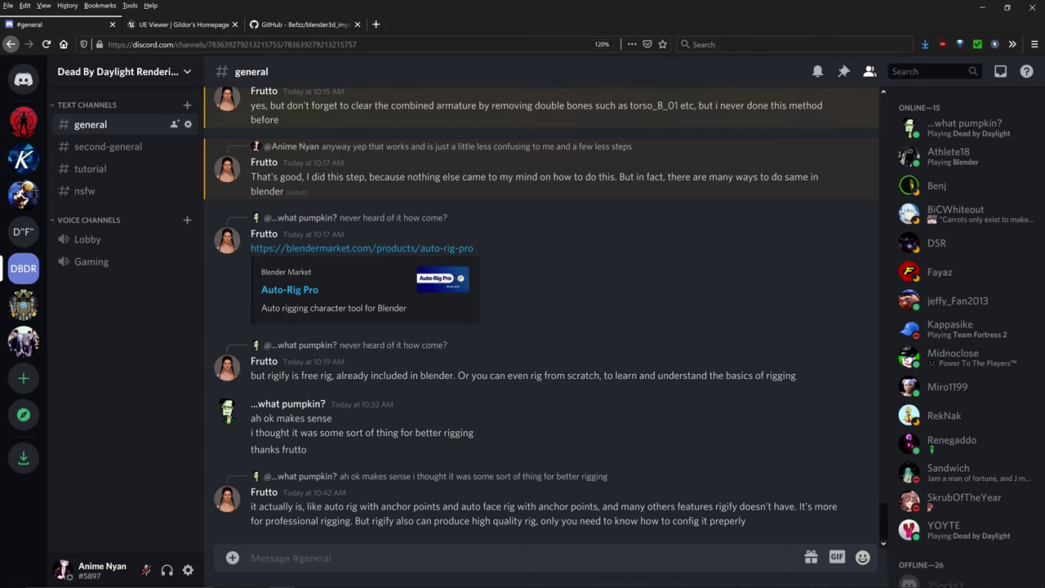
{"action": "left_click", "coordinate": [844, 71]}
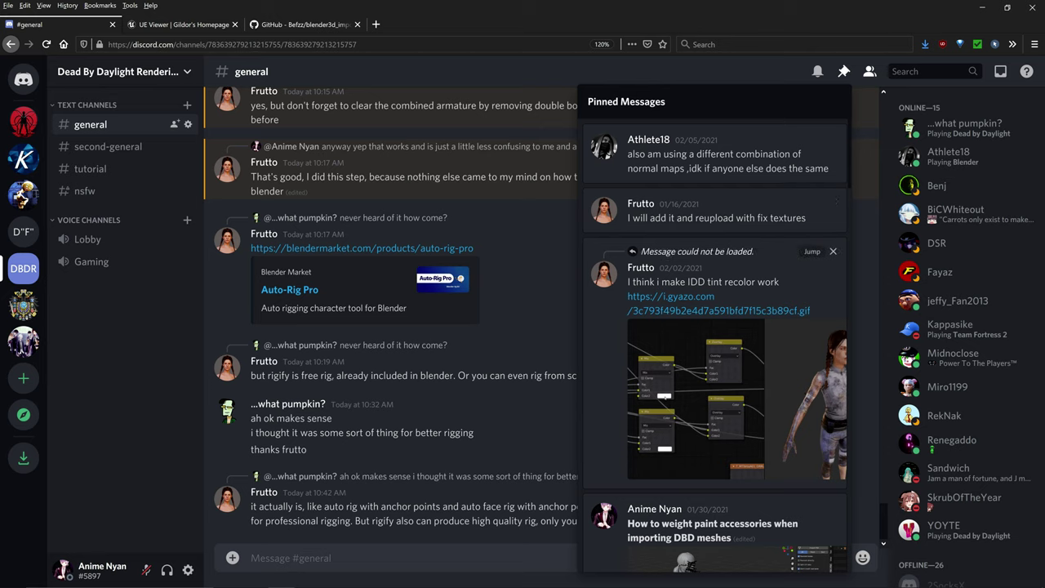
{"action": "scroll", "coordinate": [735, 343], "scroll_direction": "down", "scroll_amount": 5}
{"action": "scroll", "coordinate": [714, 343], "scroll_direction": "down", "scroll_amount": 15}
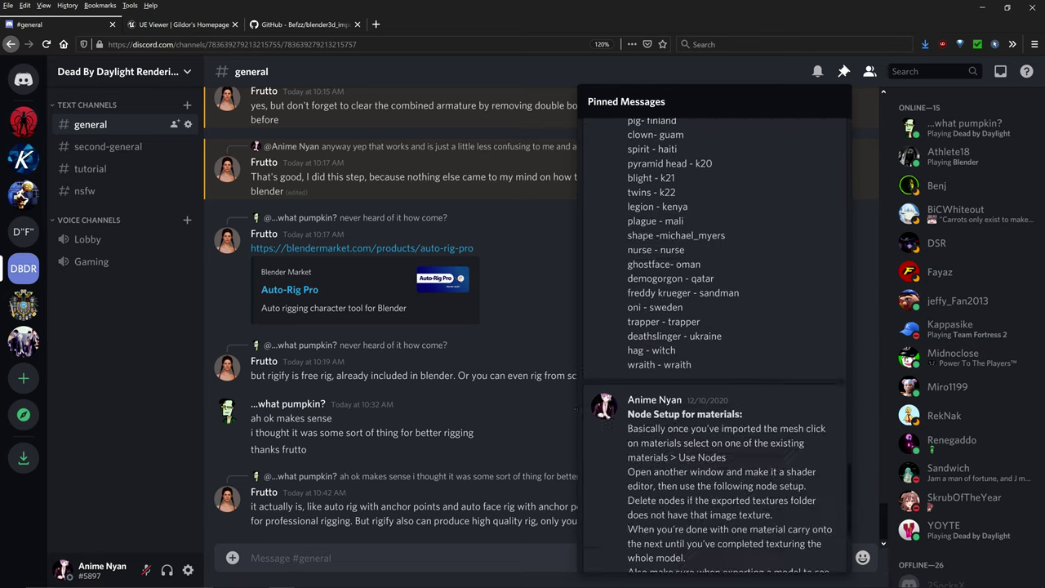
{"action": "scroll", "coordinate": [714, 343], "scroll_direction": "up", "scroll_amount": 8}
{"action": "scroll", "coordinate": [714, 343], "scroll_direction": "down", "scroll_amount": 6}
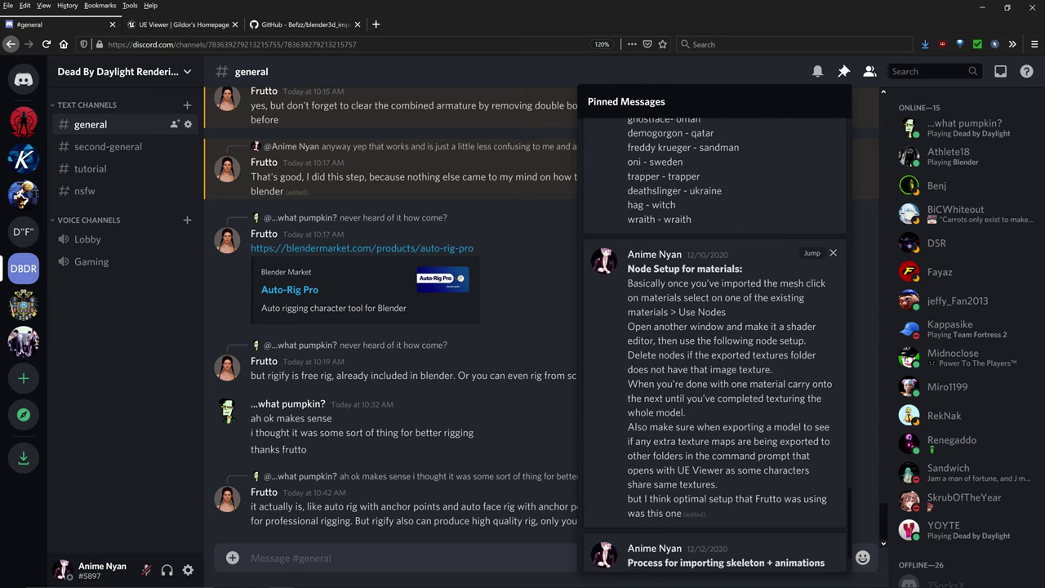
{"action": "left_click", "coordinate": [811, 252]}
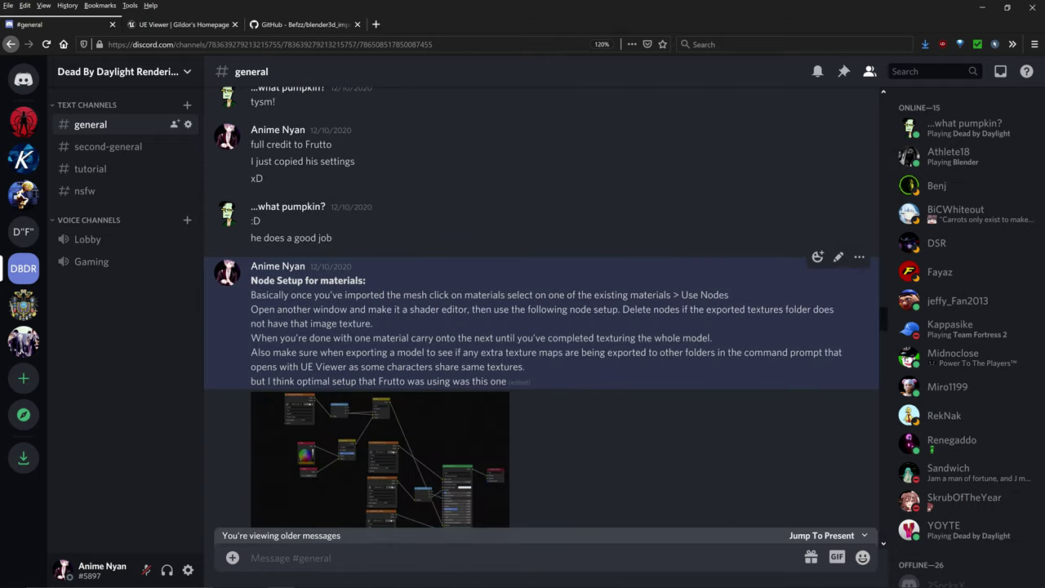
{"action": "left_click", "coordinate": [420, 187]}
{"action": "left_click", "coordinate": [310, 505]}
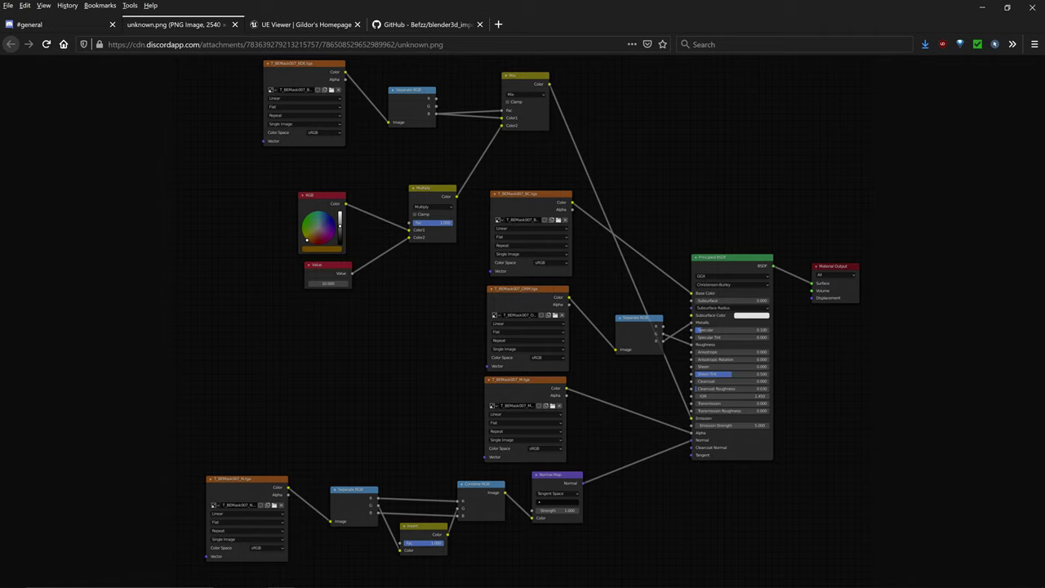
- Switch back to Blender, add an Image Texture node to the hair material, and place it well before the Principled BSDF node
{"action": "key", "text": "alt+Tab"}
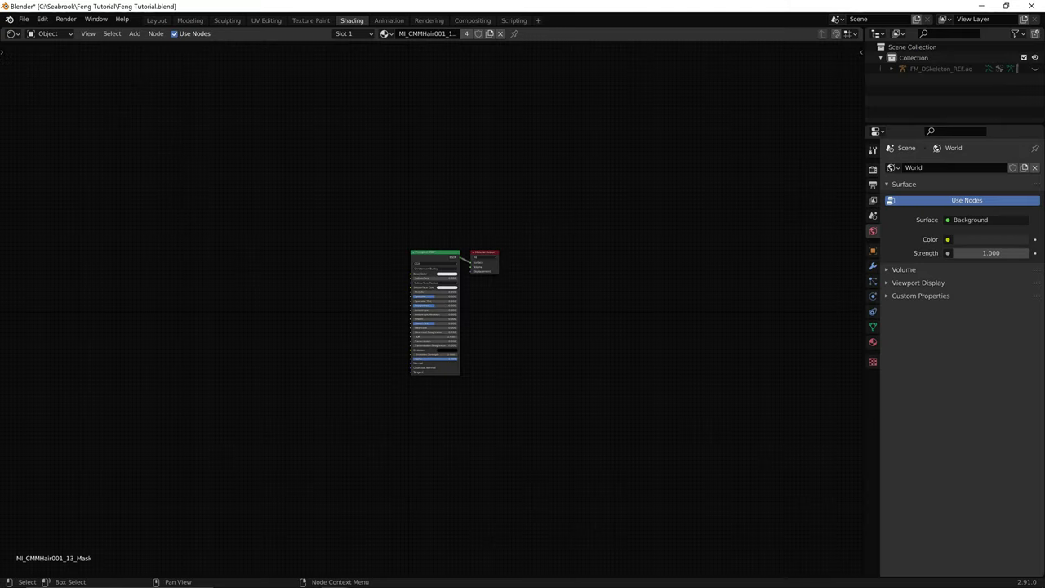
{"action": "scroll", "coordinate": [427, 304], "scroll_direction": "up", "scroll_amount": 3}
{"action": "scroll", "coordinate": [433, 308], "scroll_direction": "up", "scroll_amount": 2}
{"action": "key", "text": "shift+a"}
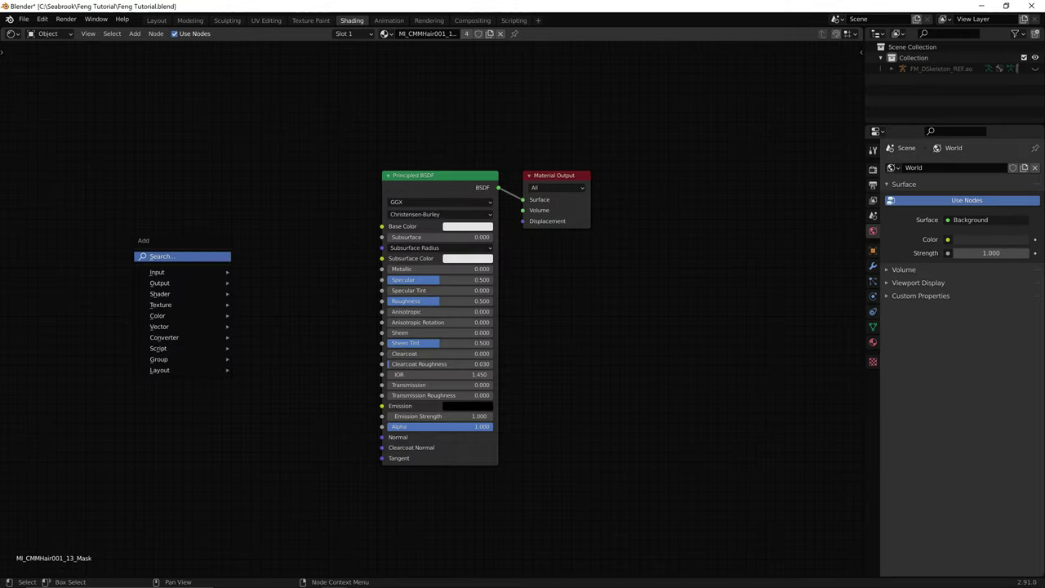
{"action": "left_click", "coordinate": [216, 257]}
{"action": "type", "text": "image"}
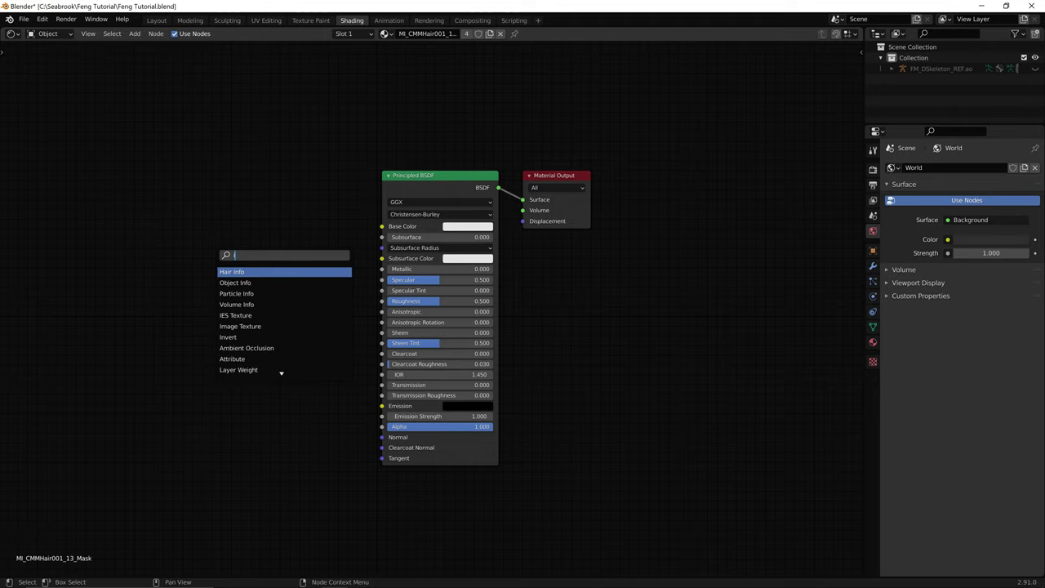
{"action": "key", "text": "Return"}
{"action": "left_click", "coordinate": [17, 96]}
{"action": "scroll", "coordinate": [431, 309], "scroll_direction": "down", "scroll_amount": 6}
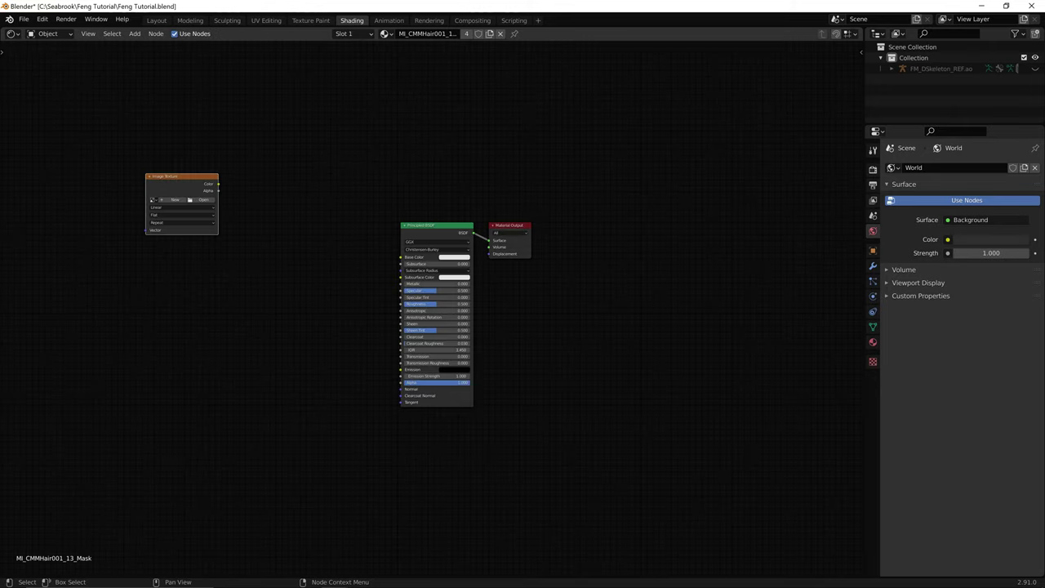
{"action": "key", "text": "g"}
{"action": "key", "text": "Return"}
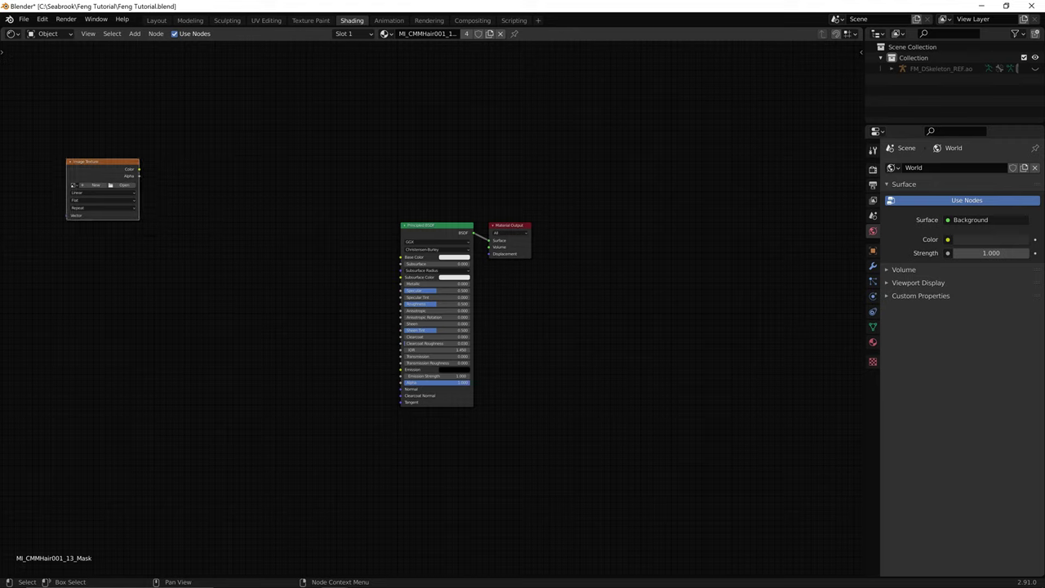
- Add a second Image Texture node to the hair material and place it below the first one
{"action": "key", "text": "shift+a"}
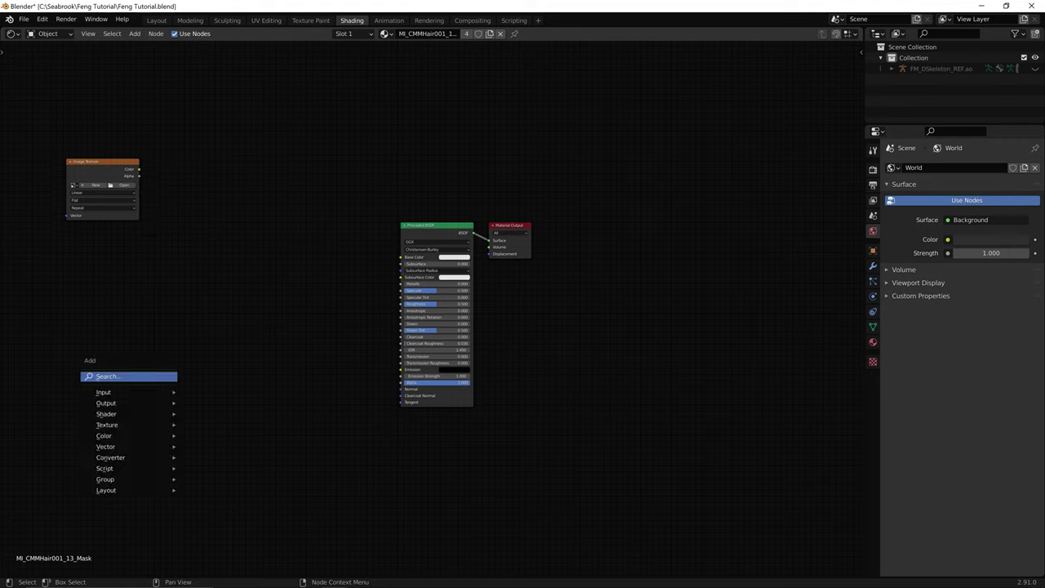
{"action": "key", "text": "Return"}
{"action": "key", "text": "Down"}
{"action": "key", "text": "Up"}
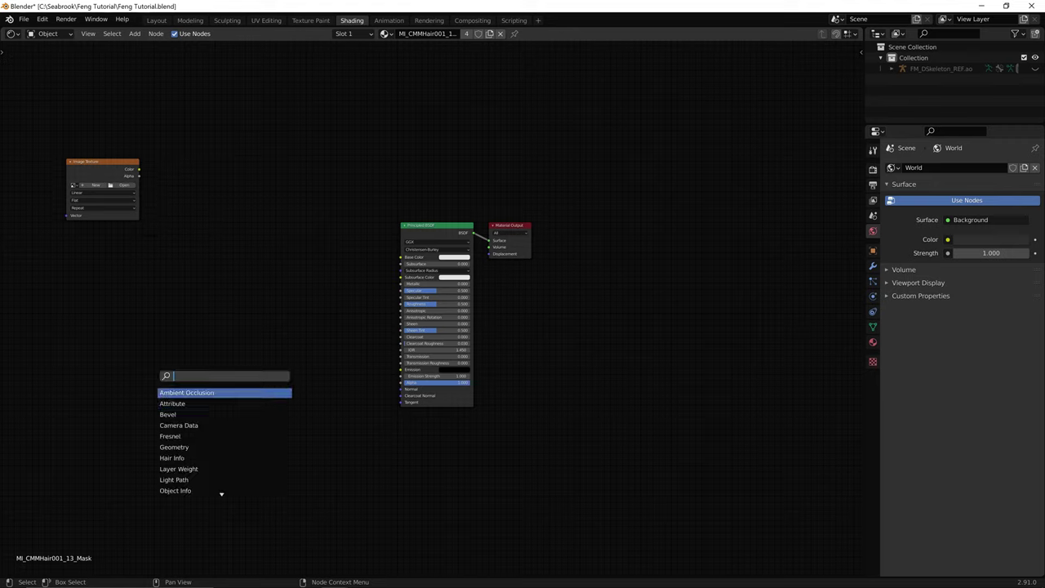
{"action": "type", "text": "image"}
{"action": "key", "text": "Return"}
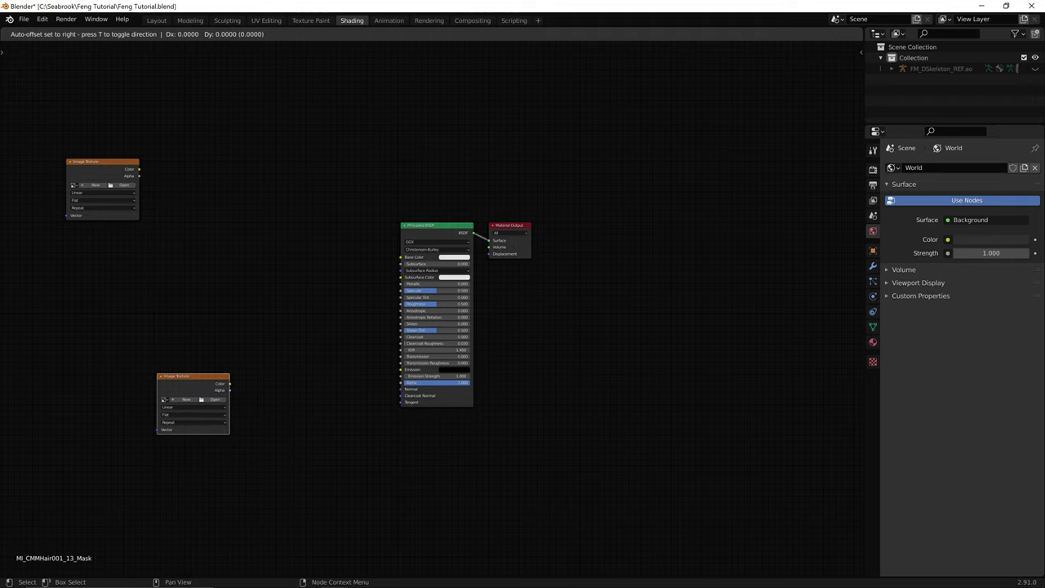
{"action": "key", "text": "Return"}
- Add a third Image Texture node and place it beneath the second one
{"action": "key", "text": "shift+a"}
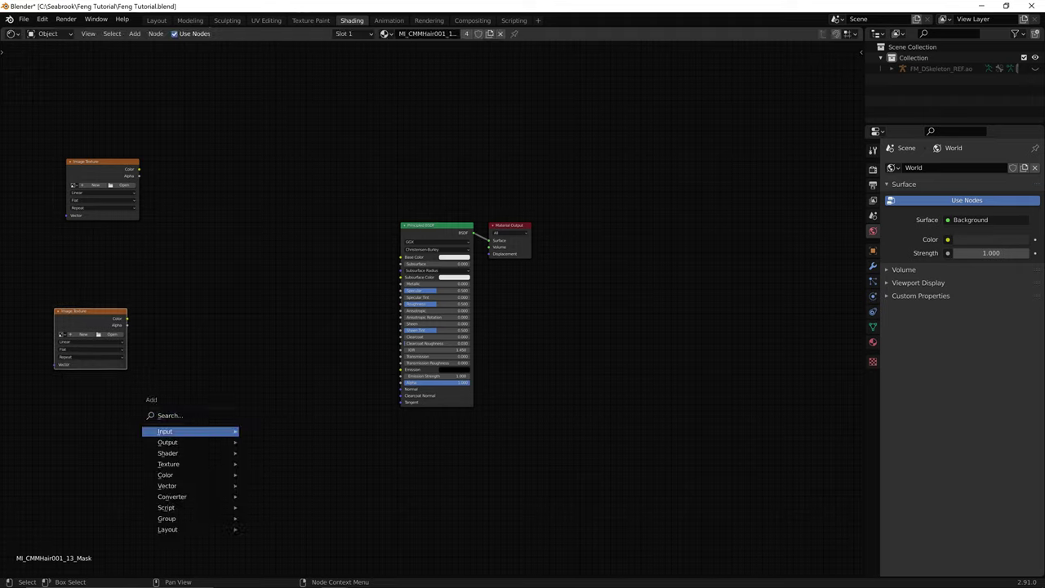
{"action": "left_click", "coordinate": [222, 417]}
{"action": "type", "text": "image"}
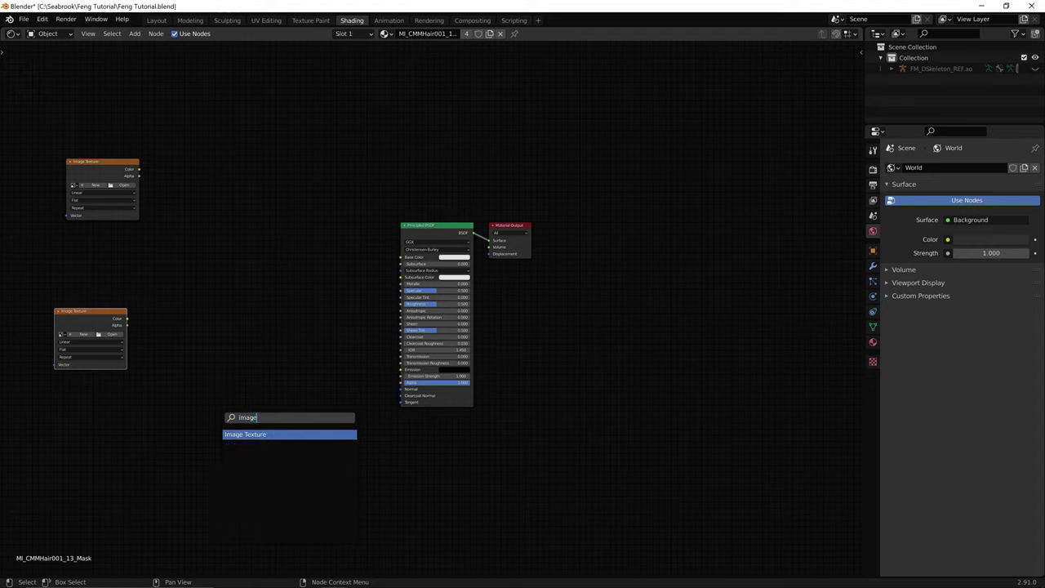
{"action": "key", "text": "Return"}
{"action": "key", "text": "Return"}
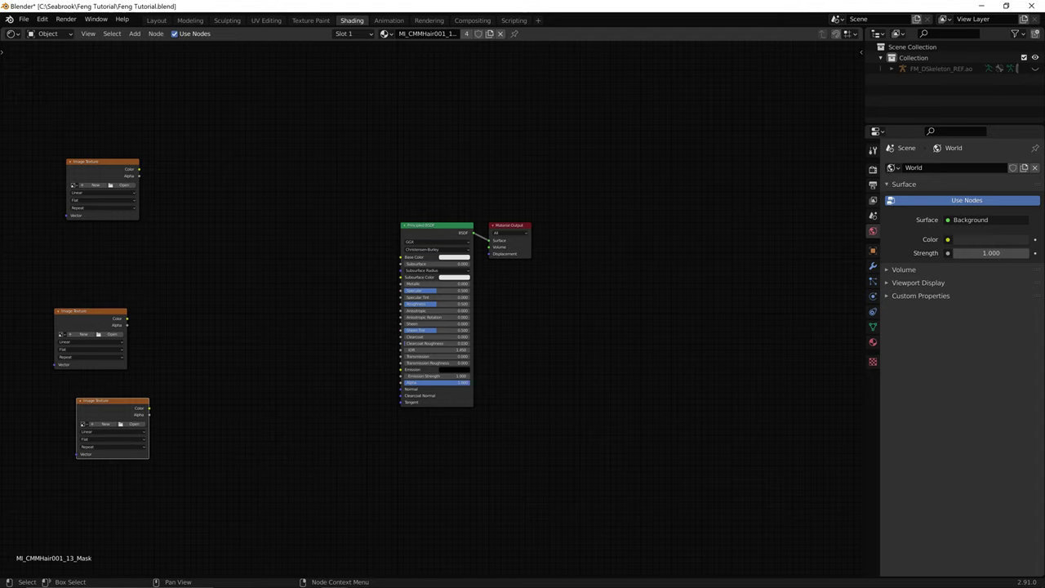
- Add a fourth Image Texture node below the other three
{"action": "key", "text": "shift+a"}
{"action": "key", "text": "Up"}
{"action": "key", "text": "Return"}
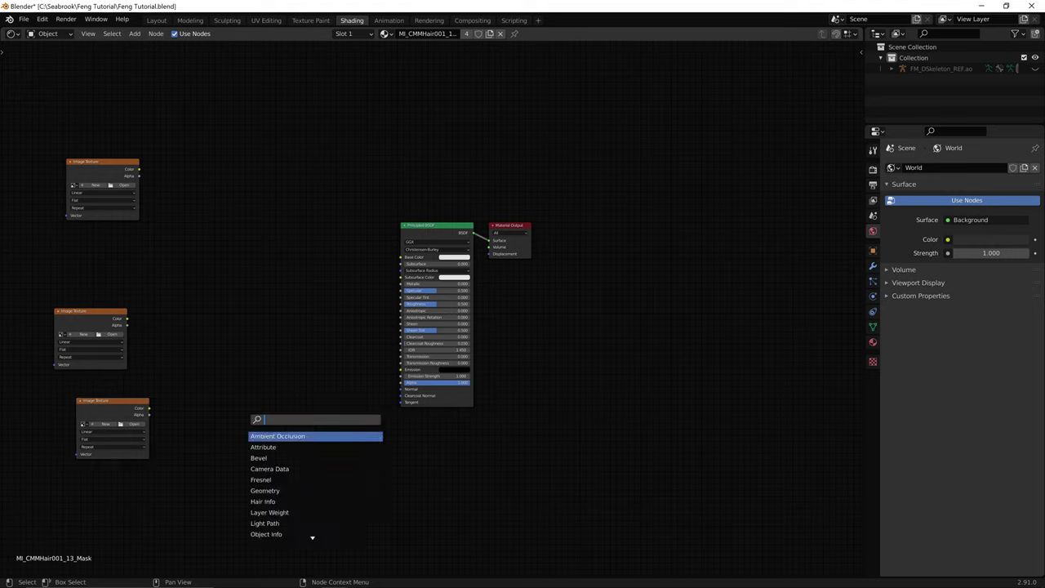
{"action": "type", "text": "image"}
{"action": "key", "text": "Return"}
{"action": "key", "text": "Return"}
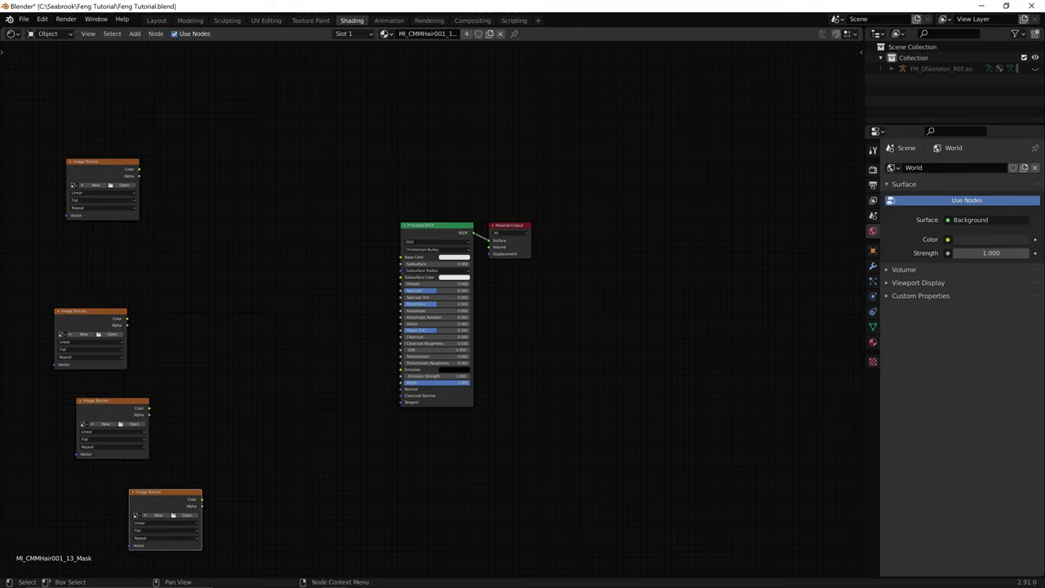
- Arrange the lower three Image Texture nodes in a column under the first, and check the reference node graph in Firefox
{"action": "left_click_drag", "start_coordinate": [93, 312], "coordinate": [102, 249]}
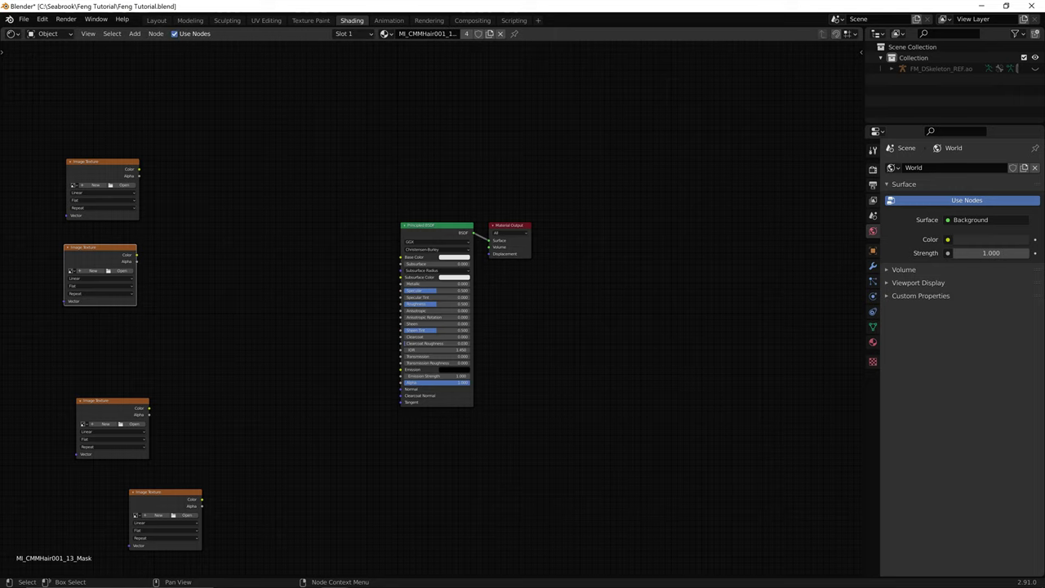
{"action": "left_click_drag", "start_coordinate": [113, 402], "coordinate": [96, 333]}
{"action": "left_click_drag", "start_coordinate": [165, 492], "coordinate": [105, 426]}
{"action": "key", "text": "alt+Tab"}
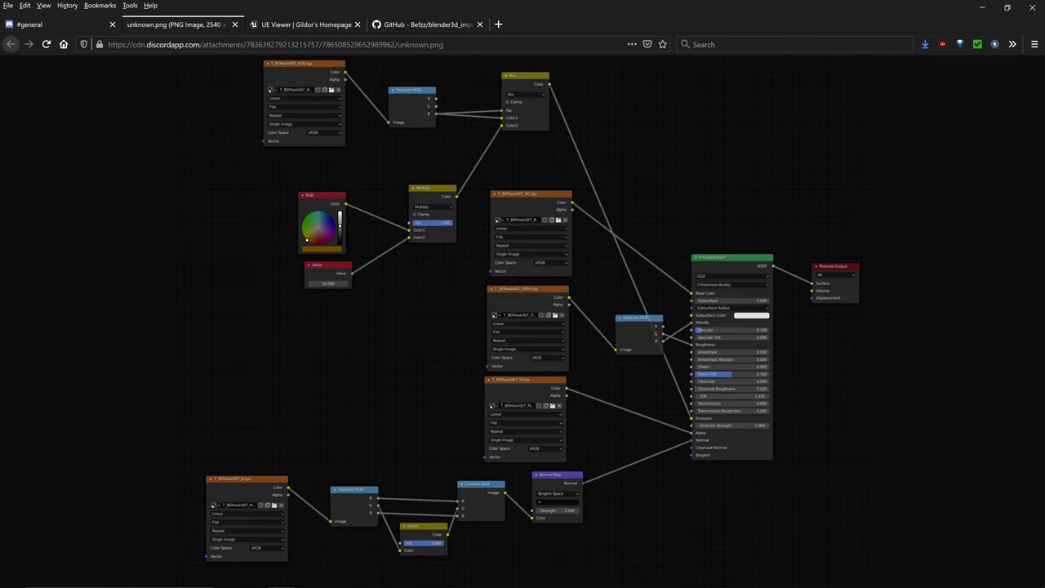
{"action": "key", "text": "alt+Tab"}
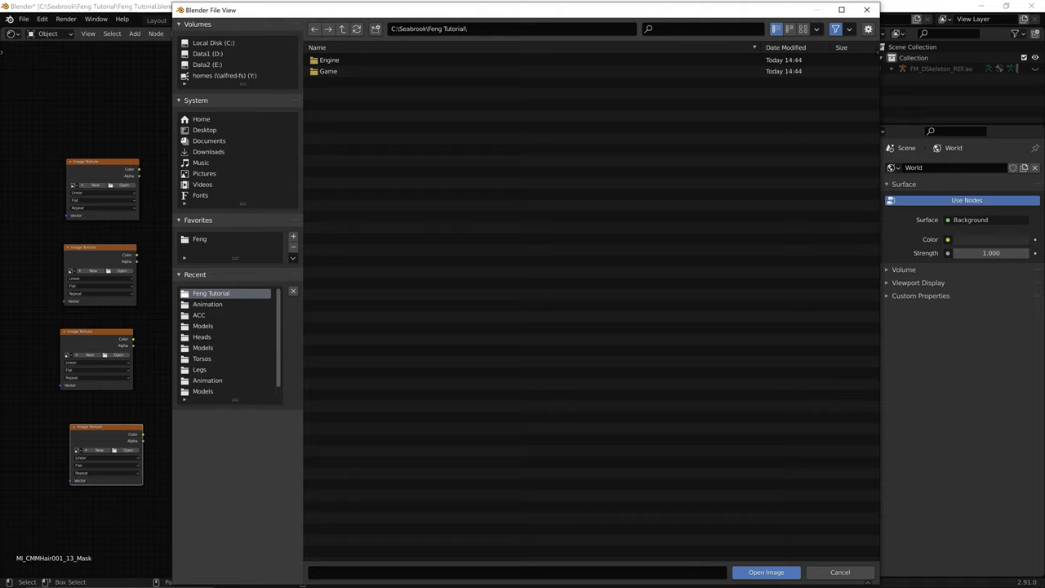
{"action": "left_click", "coordinate": [200, 239]}
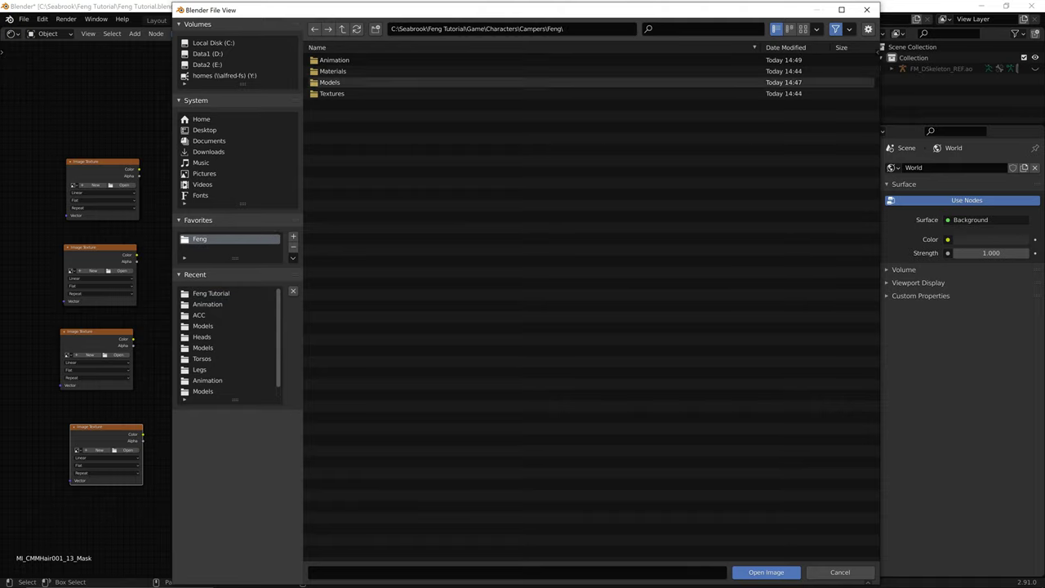
{"action": "double_click", "coordinate": [332, 94]}
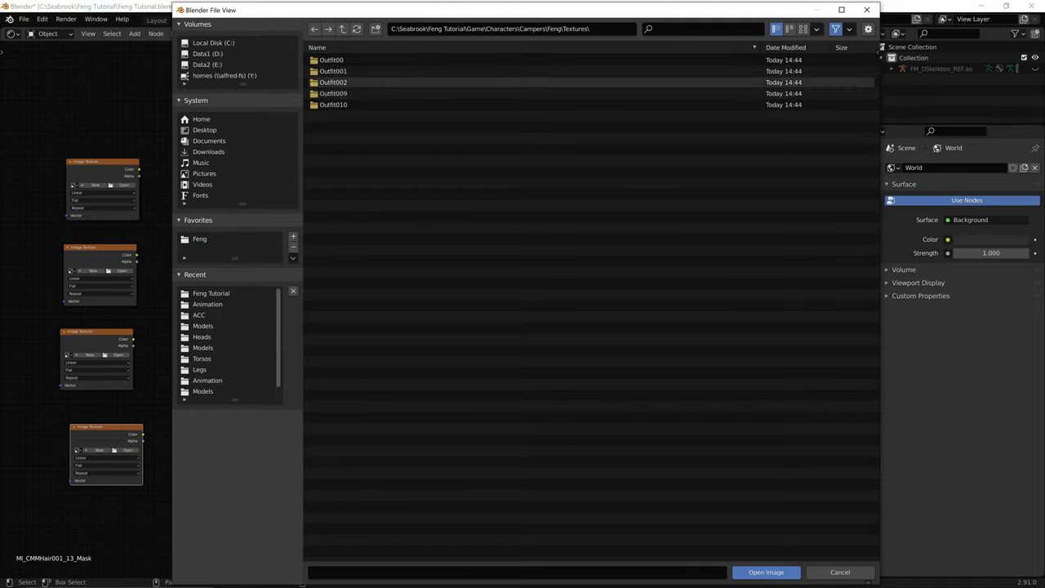
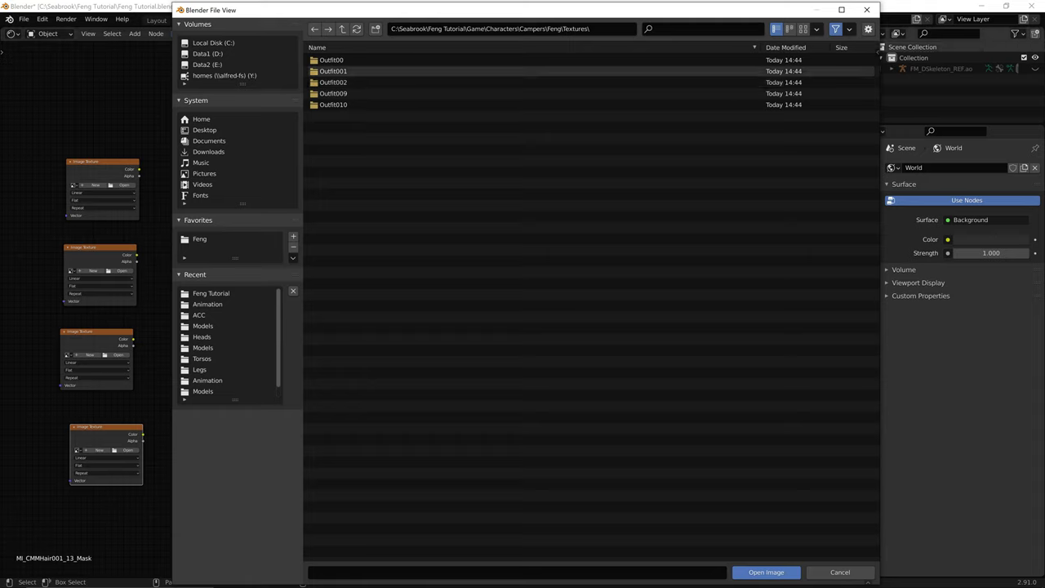
{"action": "double_click", "coordinate": [333, 81]}
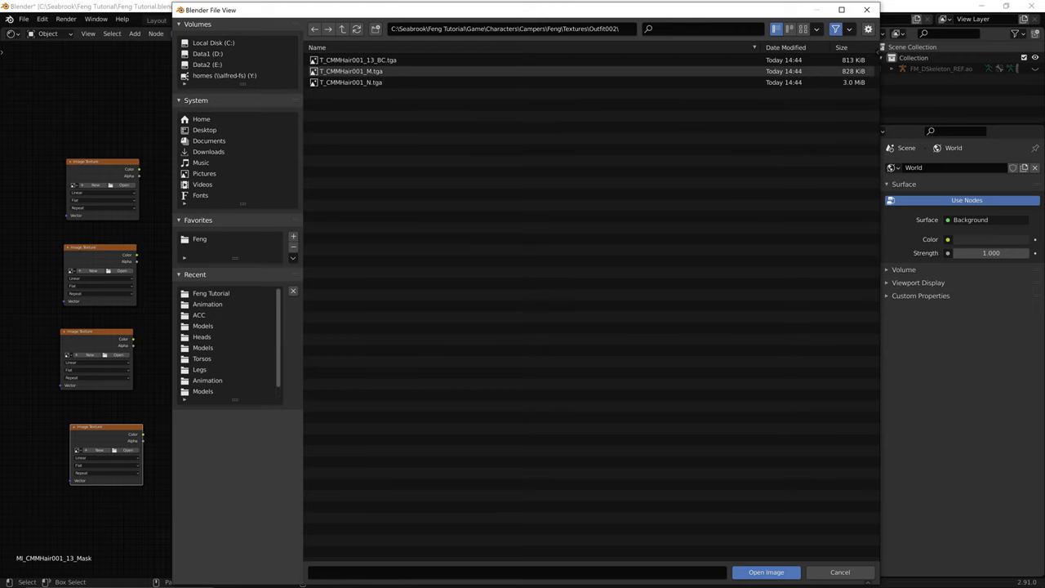
{"action": "left_click", "coordinate": [866, 9]}
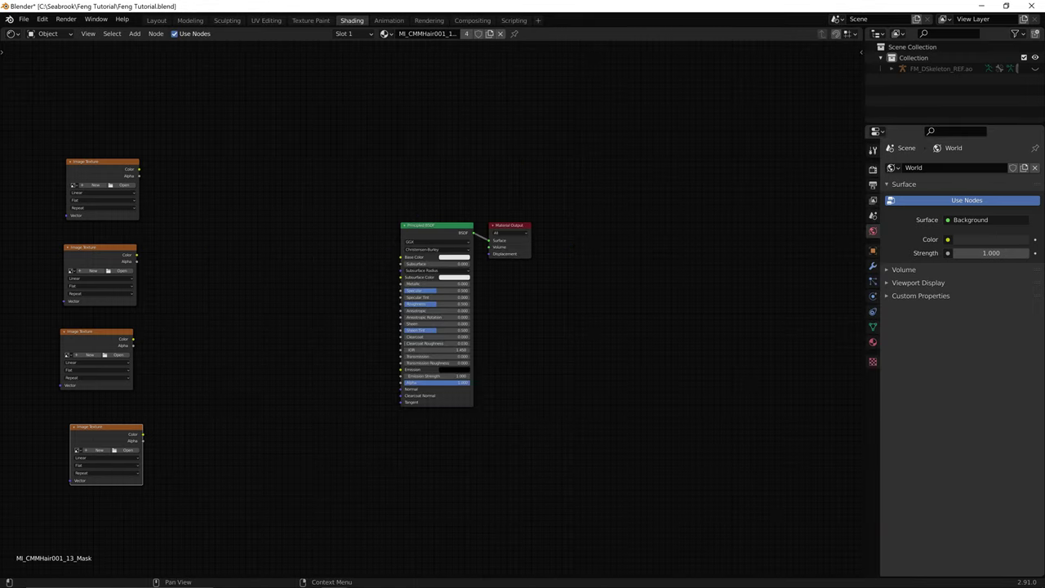
- Display the pigtail hair's material properties and start opening an image for the first Image Texture node
{"action": "left_click", "coordinate": [873, 342]}
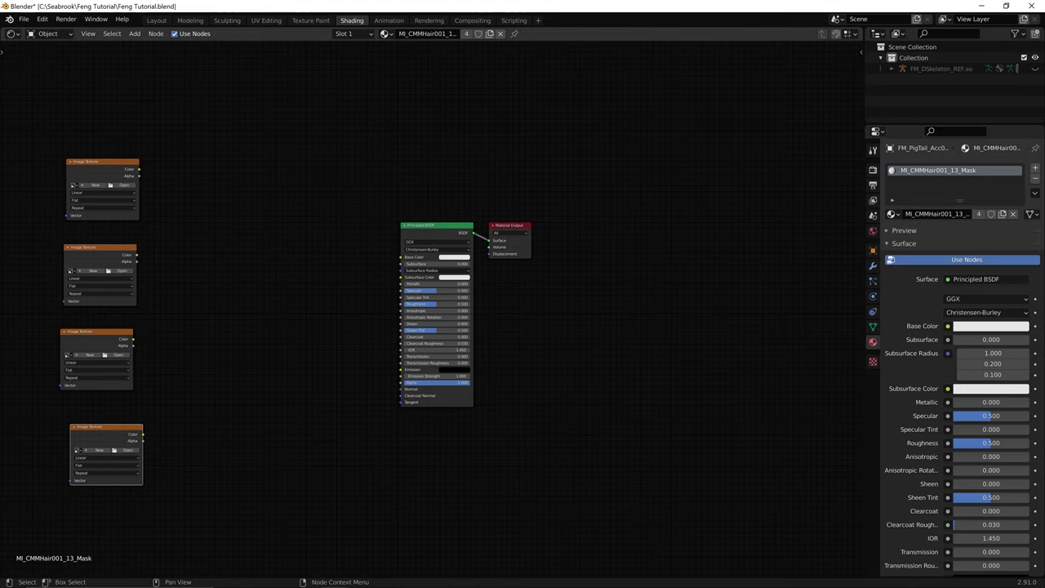
{"action": "left_click", "coordinate": [122, 185]}
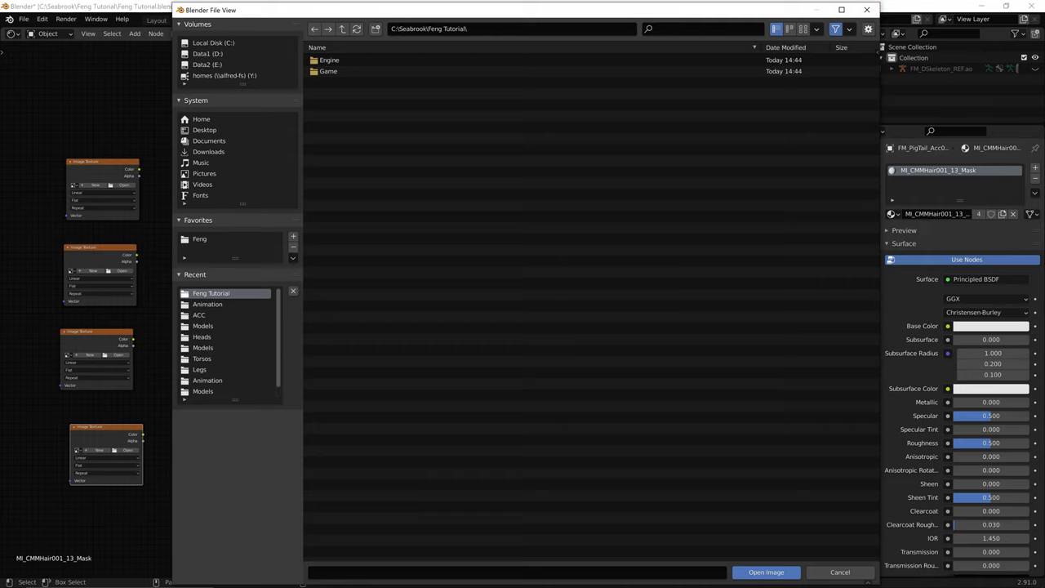
{"action": "left_click", "coordinate": [328, 71]}
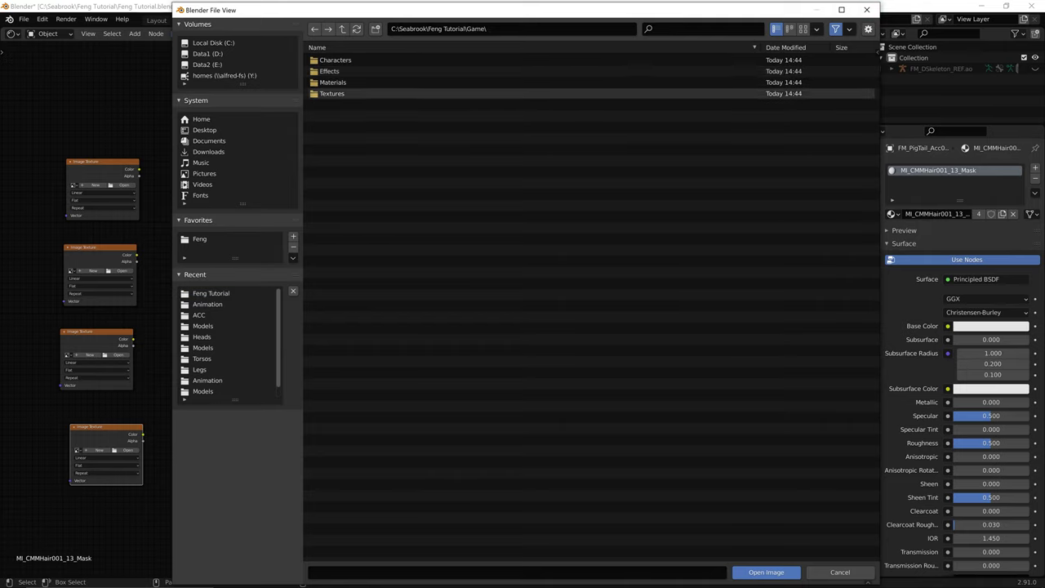
{"action": "left_click", "coordinate": [333, 93]}
{"action": "left_click", "coordinate": [338, 61]}
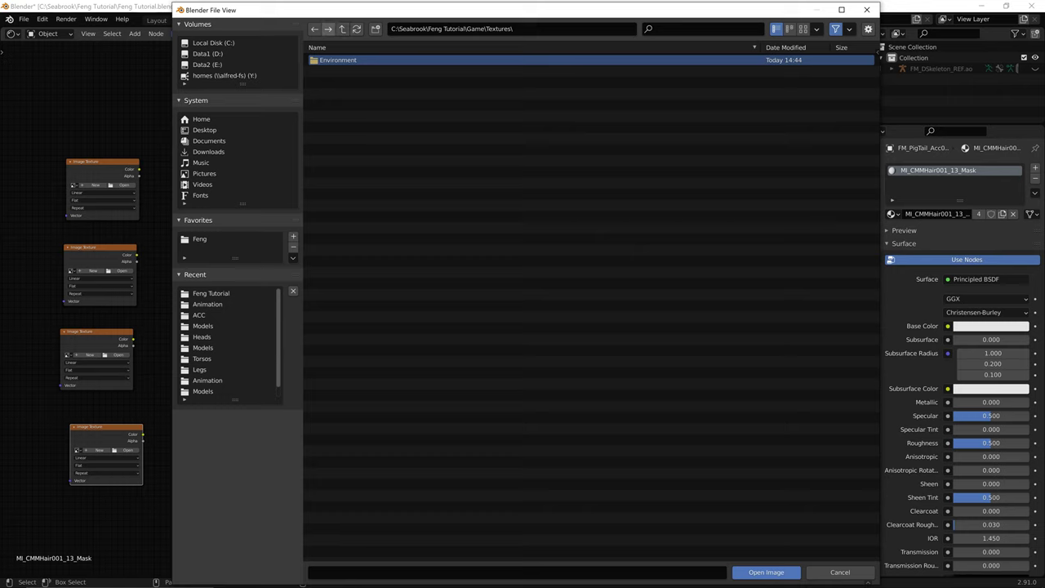
{"action": "left_click", "coordinate": [343, 30]}
{"action": "left_click", "coordinate": [342, 30]}
{"action": "left_click", "coordinate": [342, 29]}
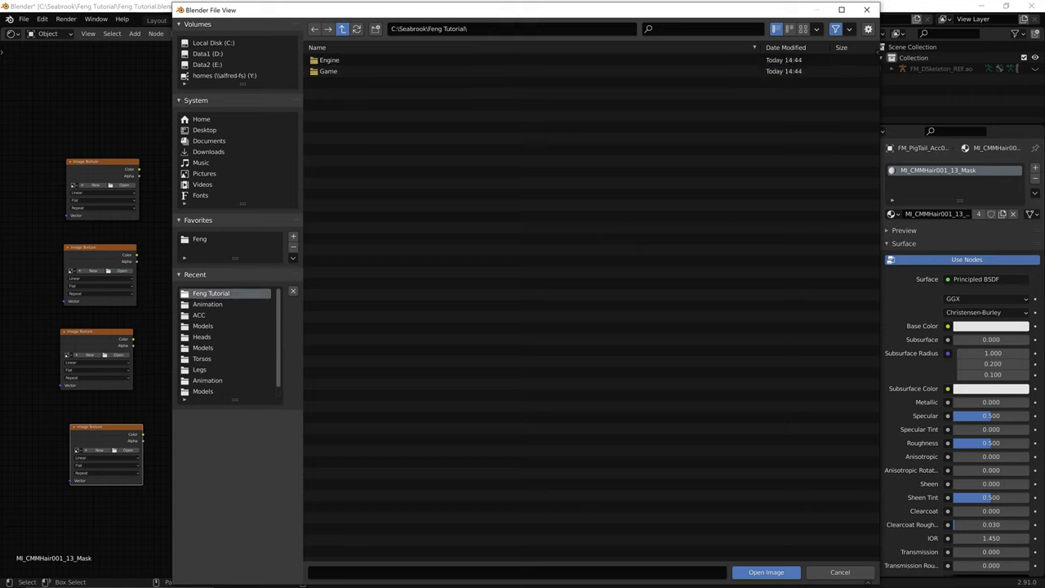
- Go to the Textures folder inside the bookmarked Feng folder and add it to the favorites
{"action": "left_click", "coordinate": [199, 239]}
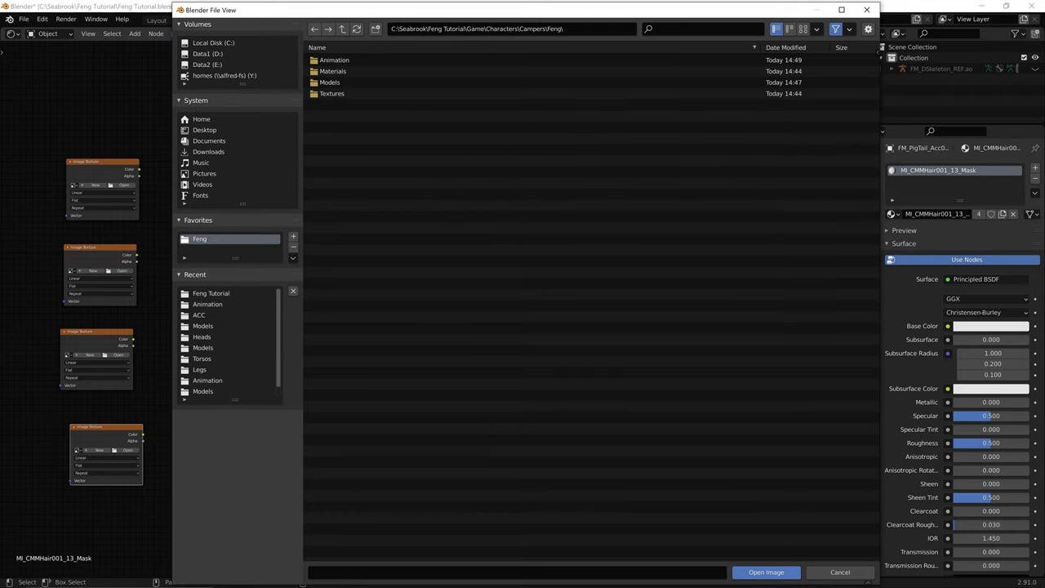
{"action": "left_click", "coordinate": [328, 83]}
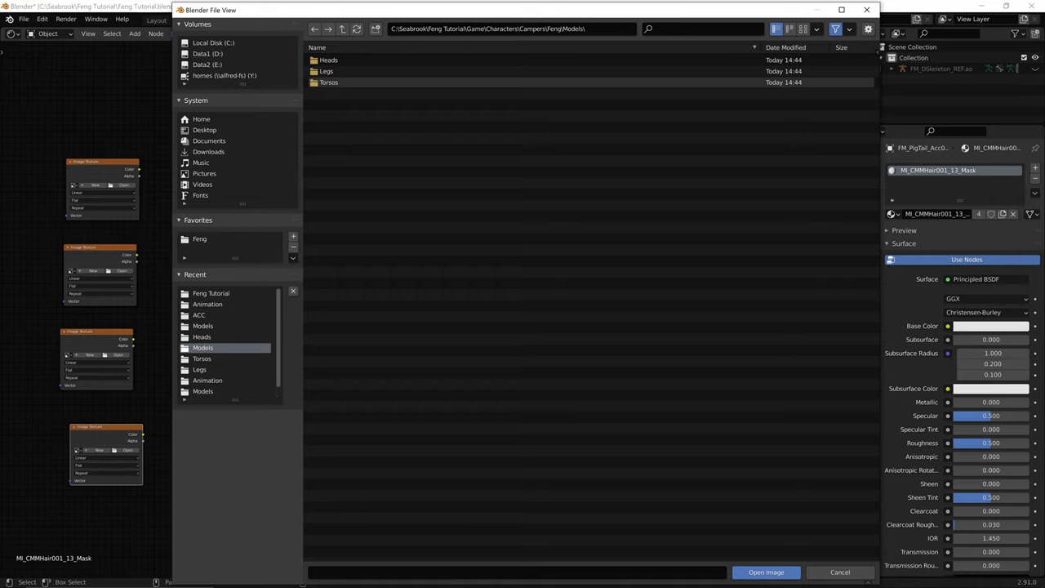
{"action": "left_click", "coordinate": [342, 28]}
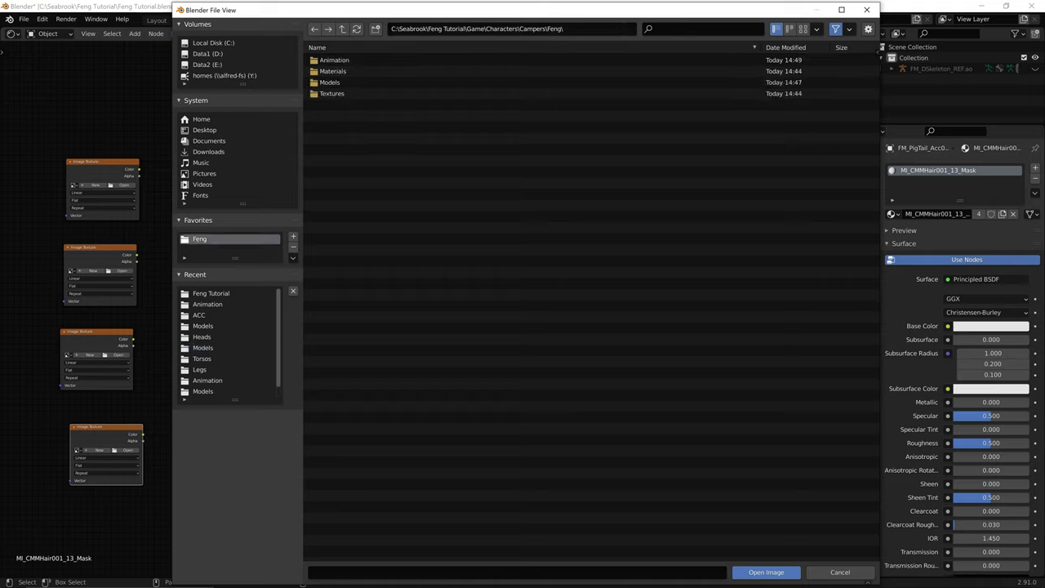
{"action": "left_click", "coordinate": [331, 93]}
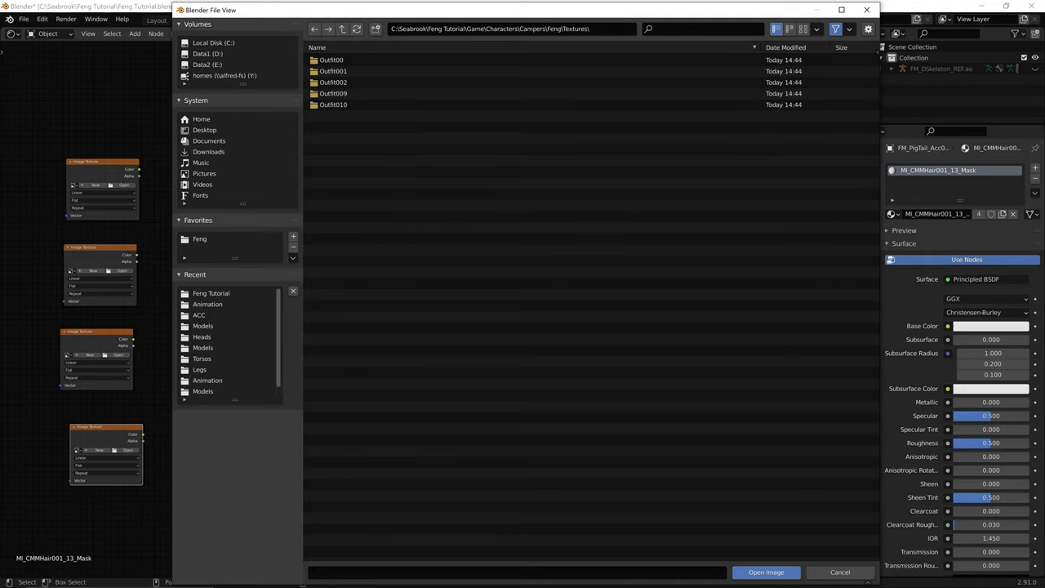
{"action": "left_click", "coordinate": [293, 236]}
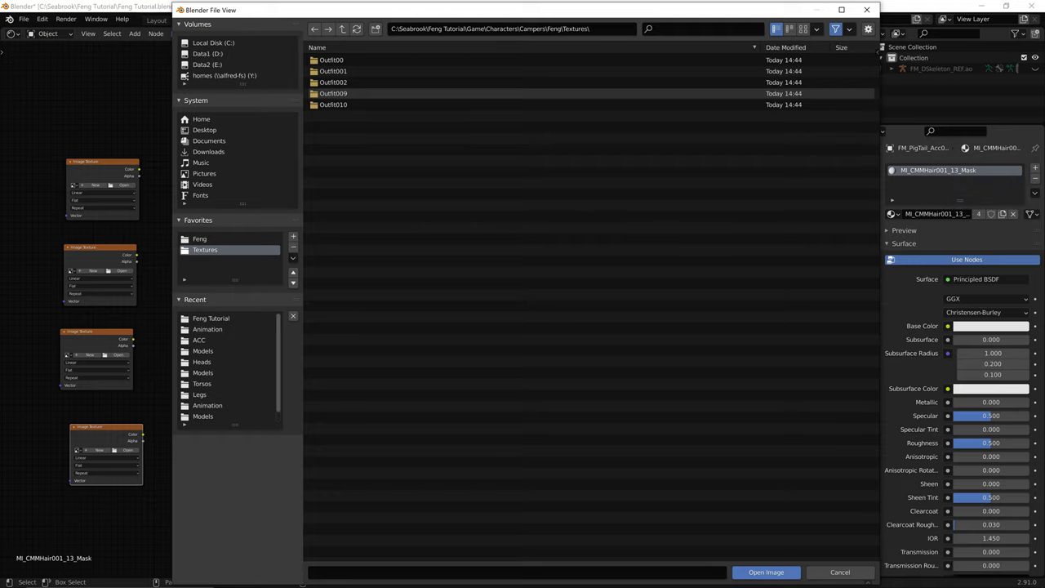
- Load T_CMMHair001_13_BC.tga from the Outfit002 textures folder into the first Image Texture node
{"action": "double_click", "coordinate": [333, 82]}
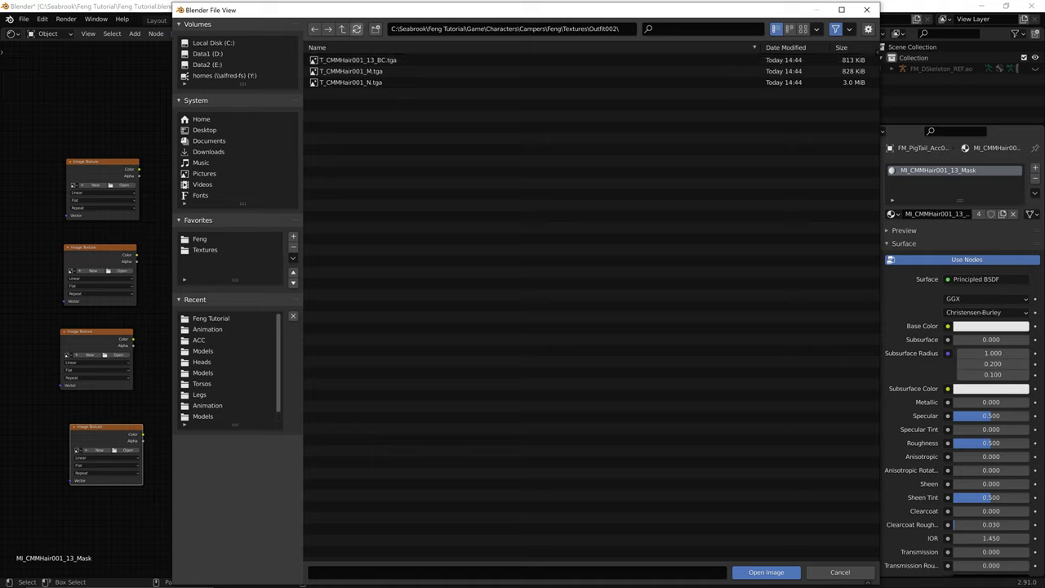
{"action": "left_click", "coordinate": [342, 29]}
{"action": "double_click", "coordinate": [334, 59]}
{"action": "left_click", "coordinate": [342, 28]}
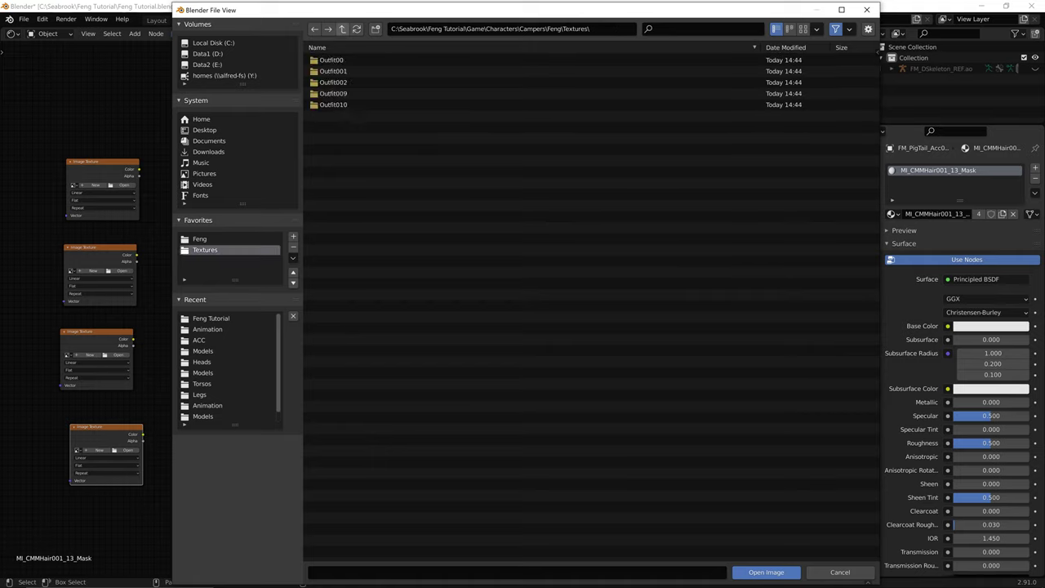
{"action": "double_click", "coordinate": [333, 83]}
{"action": "left_click", "coordinate": [342, 29]}
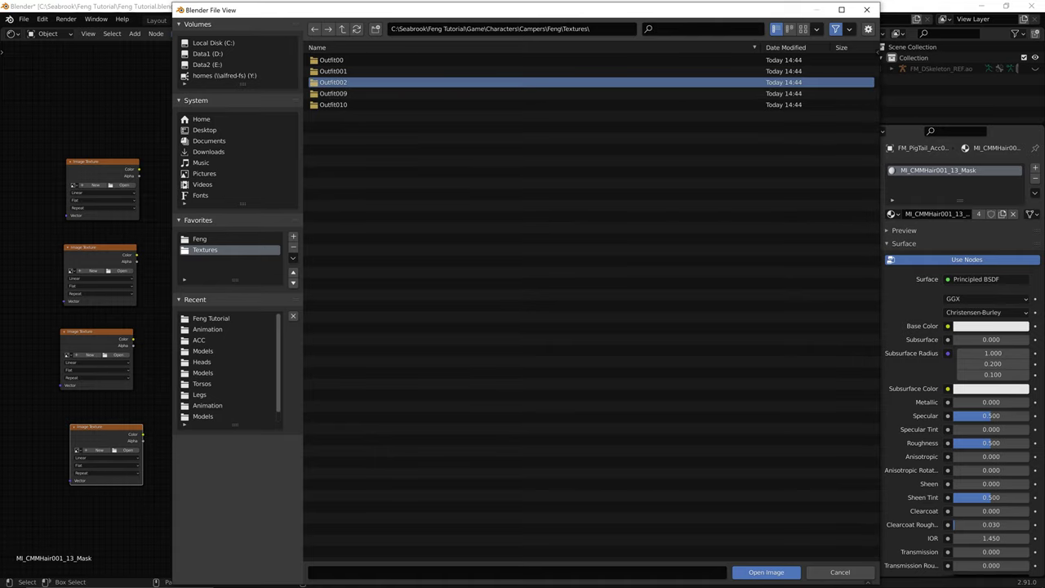
{"action": "double_click", "coordinate": [333, 83]}
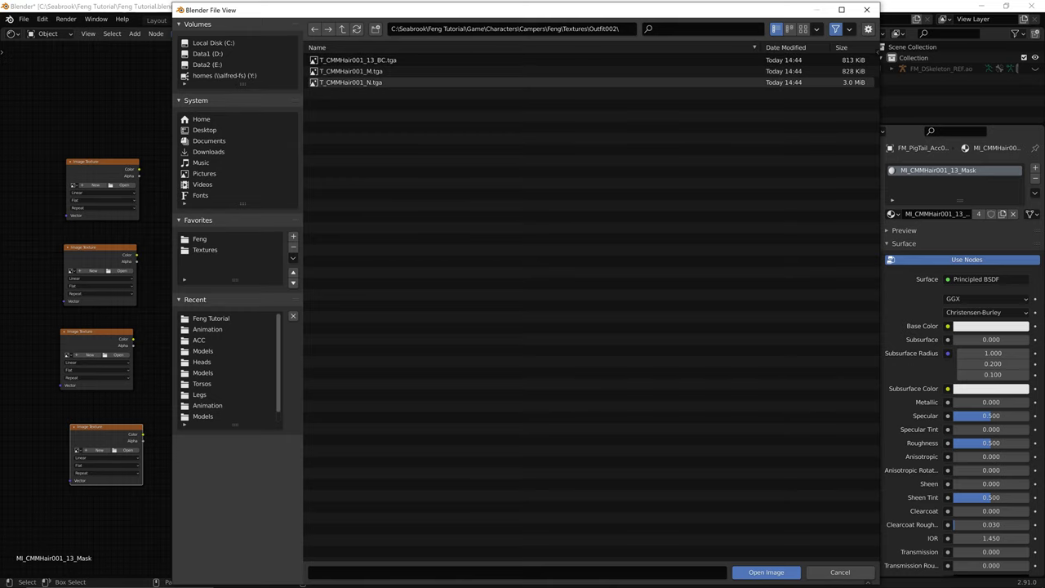
{"action": "double_click", "coordinate": [358, 61]}
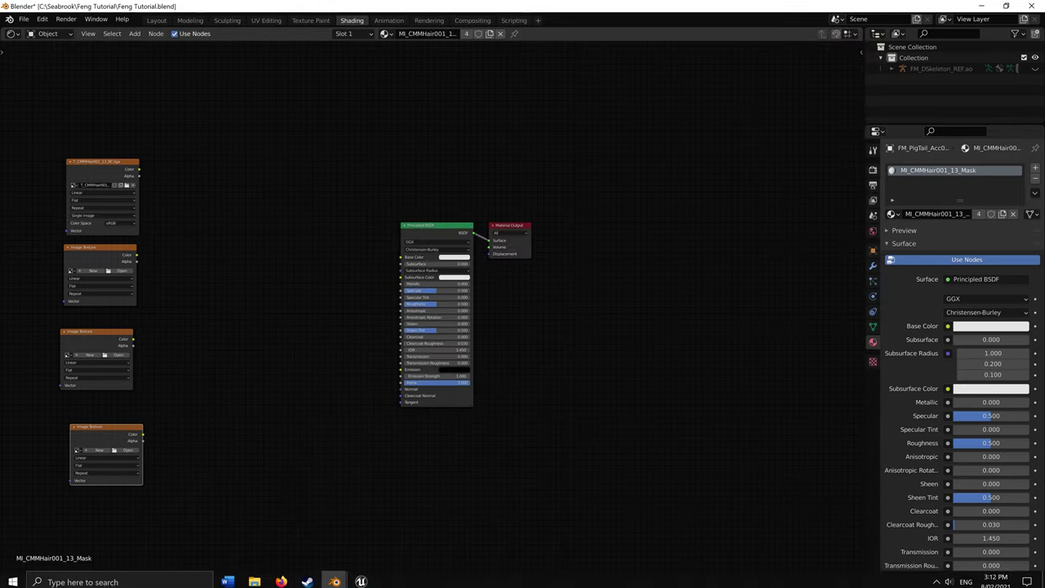
- Compare with the reference node graph in Firefox and move the T_CMMHair001_13_BC.tga node closer to the Principled BSDF in Blender
{"action": "key", "text": "alt+Tab"}
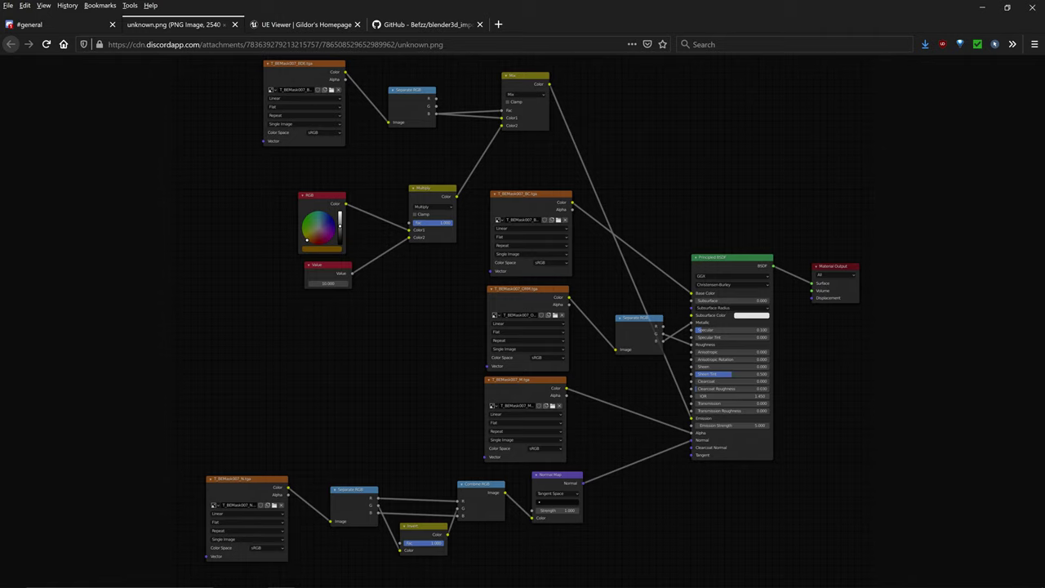
{"action": "key", "text": "alt+Tab"}
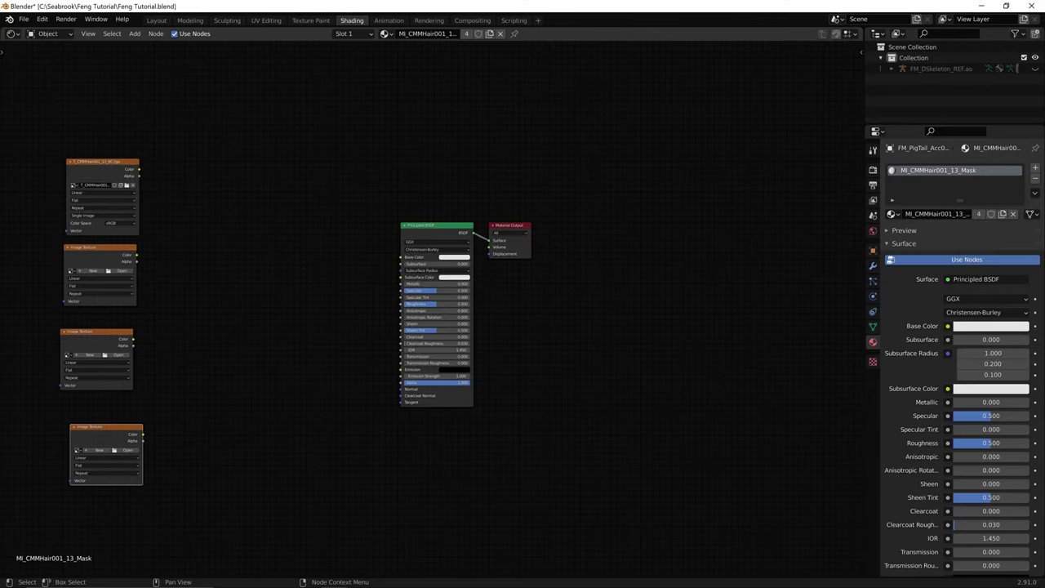
{"action": "scroll", "coordinate": [433, 308], "scroll_direction": "up", "scroll_amount": 3}
{"action": "key", "text": "Home"}
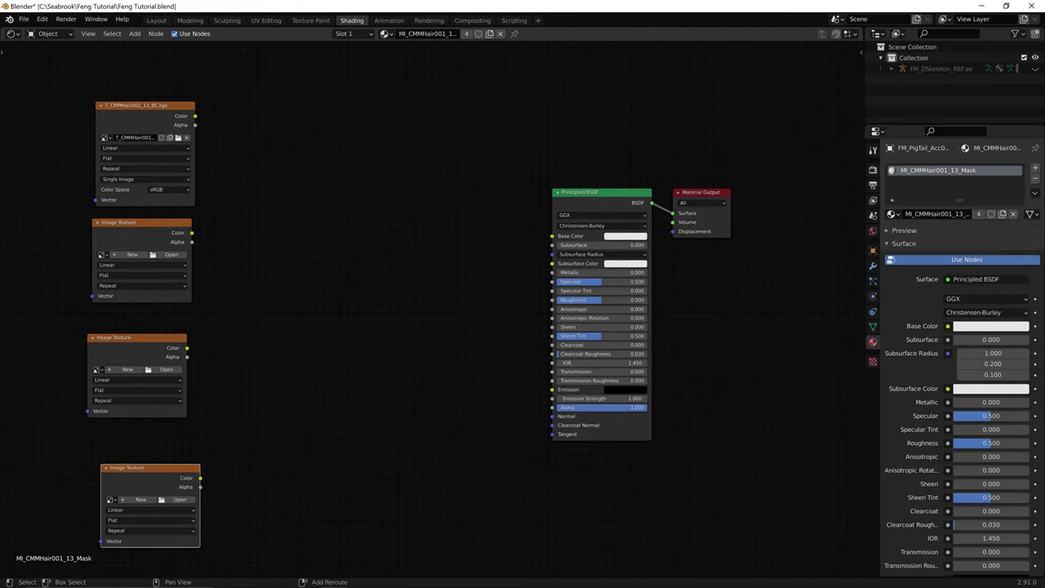
{"action": "left_click_drag", "start_coordinate": [146, 96], "coordinate": [381, 185]}
{"action": "key", "text": "alt+Tab"}
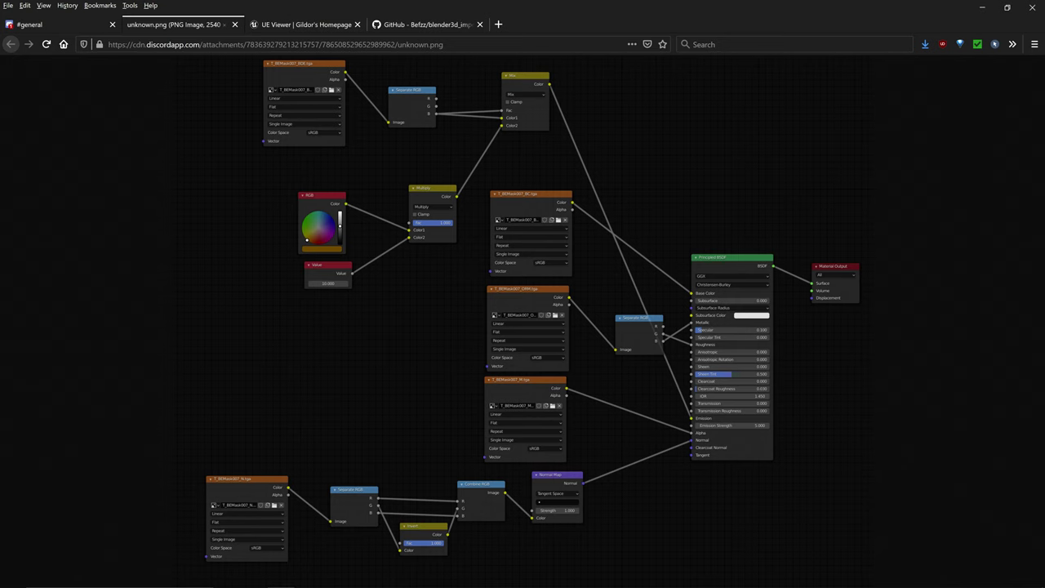
- Return to Blender, connect the T_CMMHair001_13_BC.tga Color output to the Principled BSDF's Base Color, and check the reference graph in Firefox
{"action": "key", "text": "alt+Tab"}
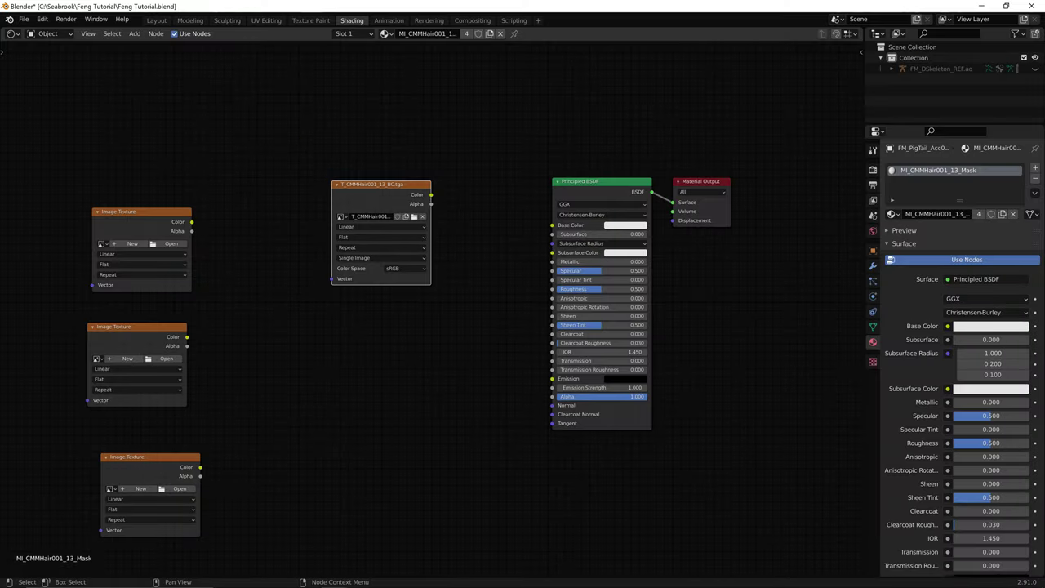
{"action": "left_click_drag", "start_coordinate": [431, 194], "coordinate": [553, 225]}
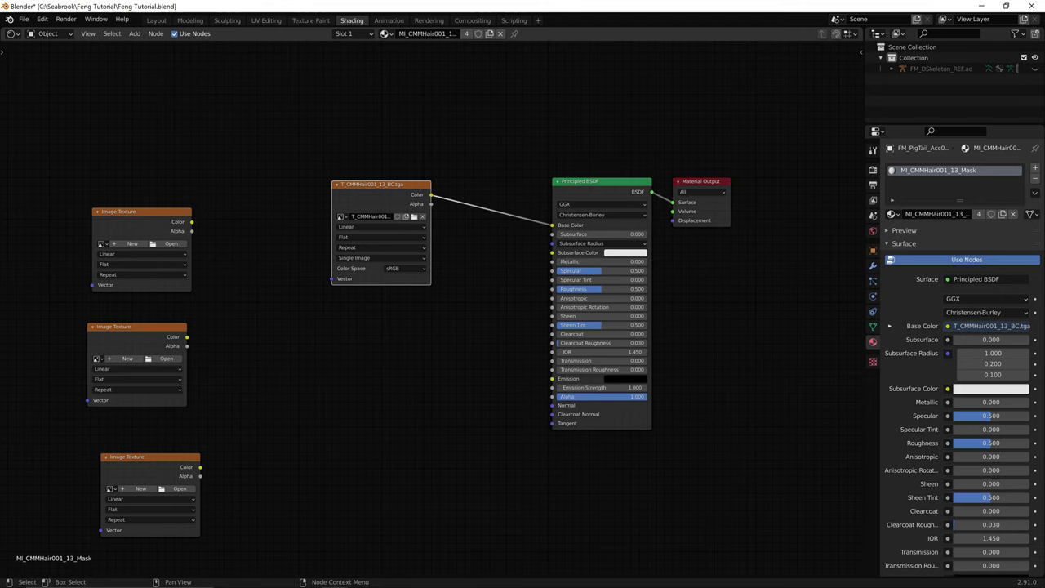
{"action": "key", "text": "alt+Tab"}
{"action": "key", "text": "alt+Tab"}
- Place an empty Image Texture node below the BC texture, load T_CMMHair001_M.tga from Outfit002 into it, and connect its Color to Alpha
{"action": "left_click_drag", "start_coordinate": [131, 214], "coordinate": [366, 323]}
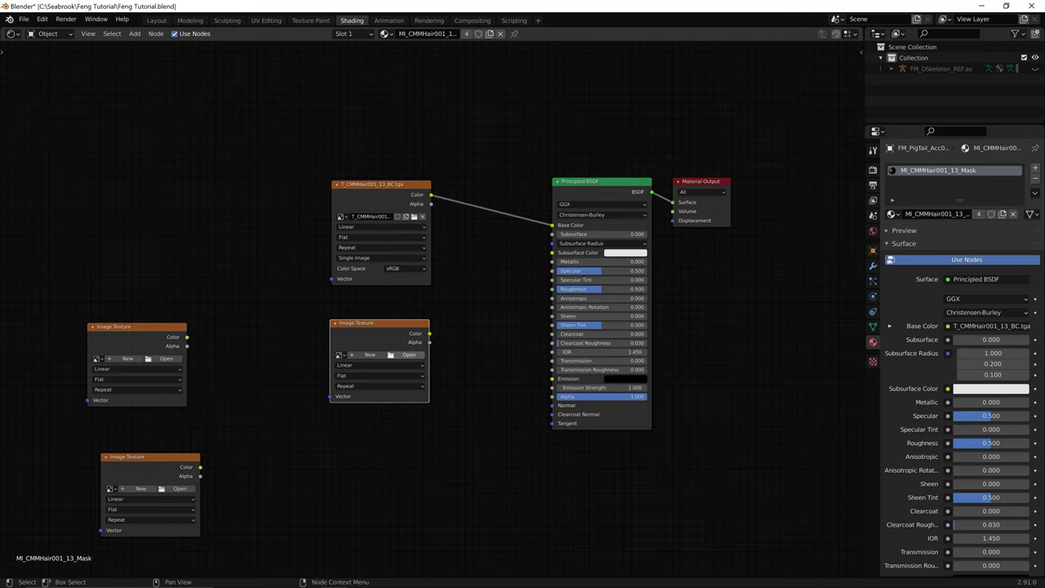
{"action": "left_click", "coordinate": [406, 354]}
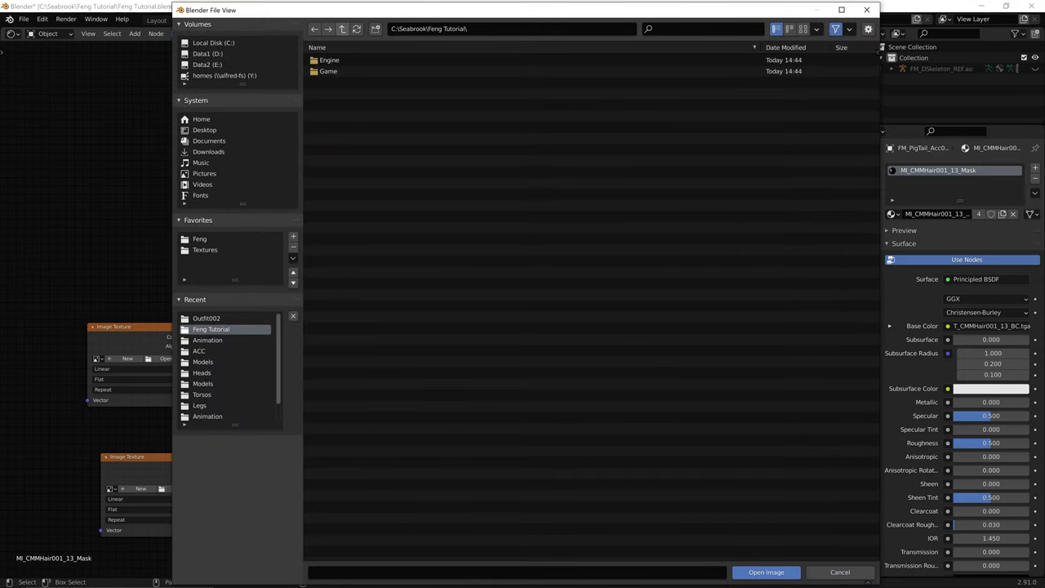
{"action": "left_click", "coordinate": [205, 250]}
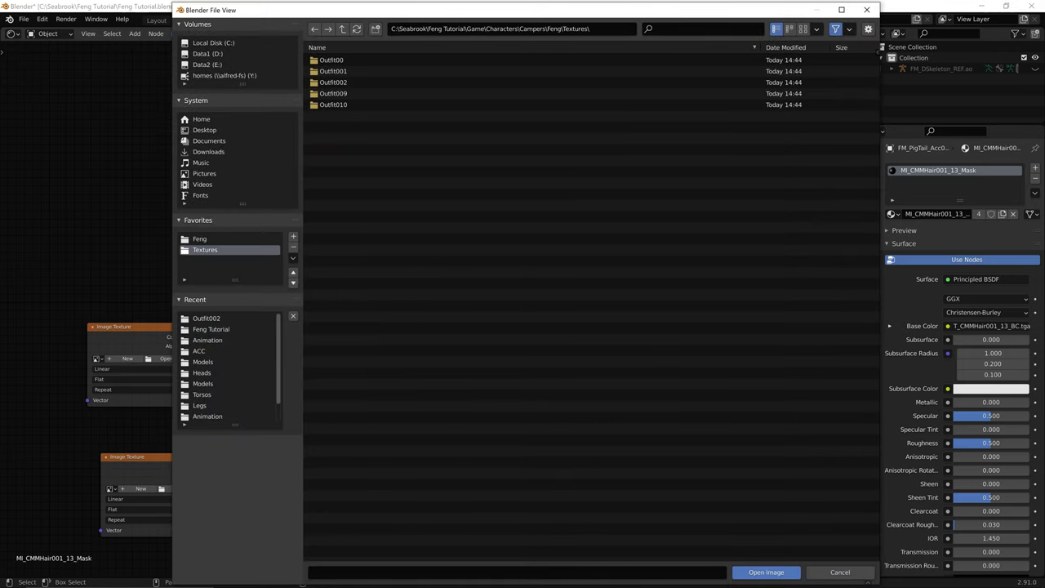
{"action": "double_click", "coordinate": [338, 83]}
{"action": "double_click", "coordinate": [351, 71]}
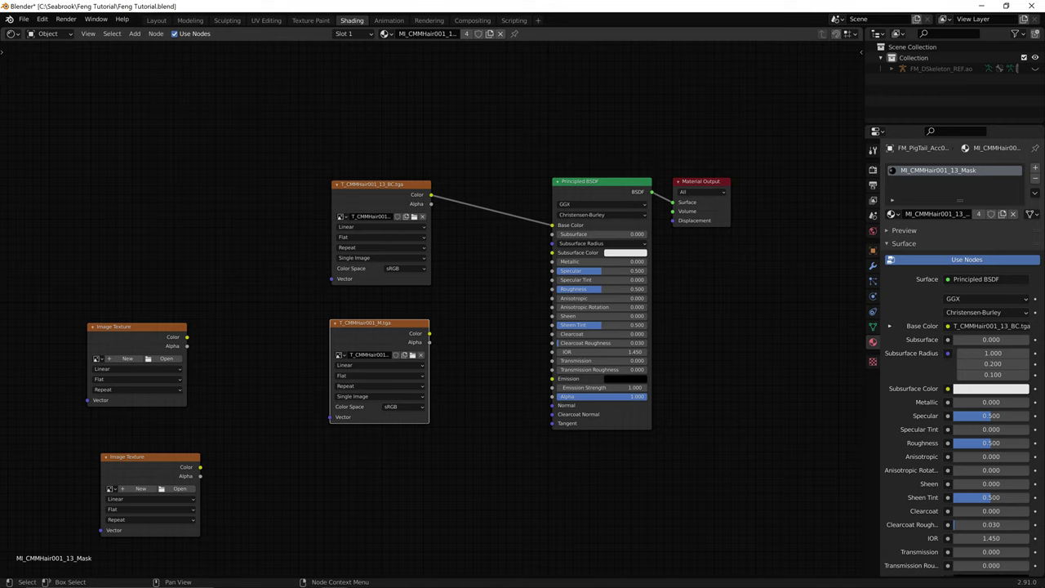
{"action": "left_click_drag", "start_coordinate": [429, 333], "coordinate": [552, 397]}
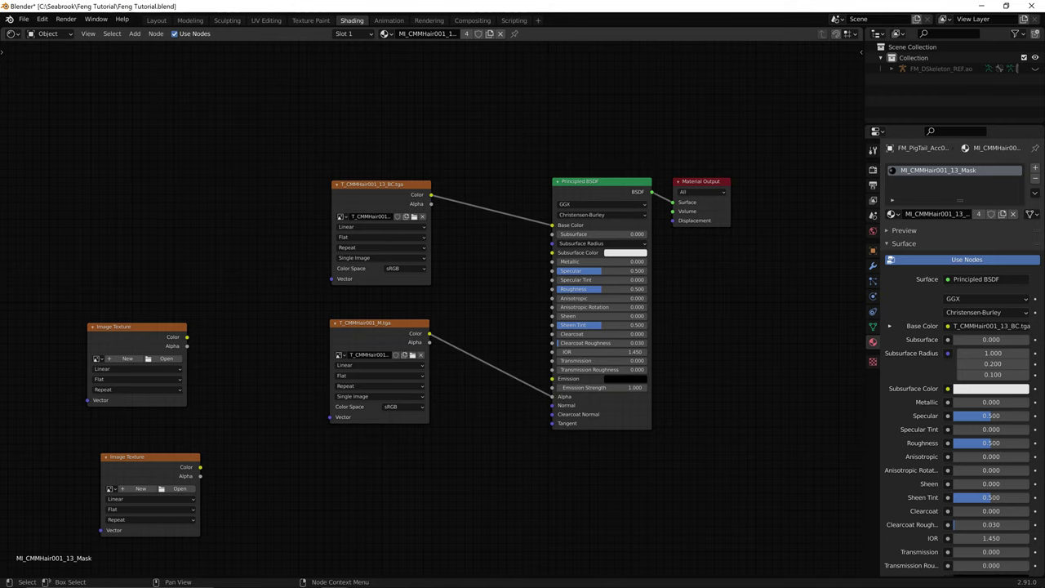
- Set the Principled BSDF's Specular to 0.1 to match the reference node graph in Firefox
{"action": "key", "text": "alt+Tab"}
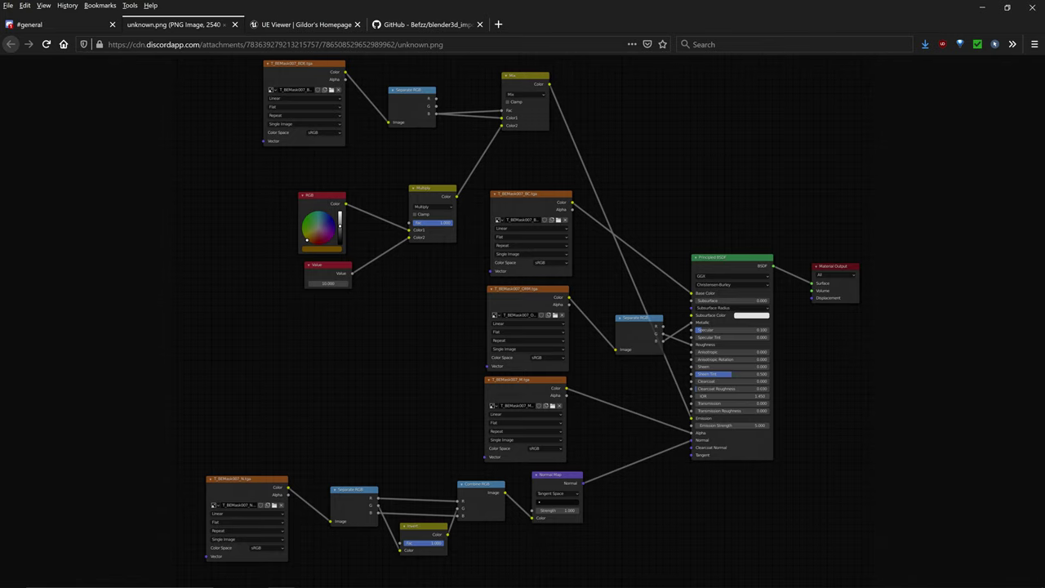
{"action": "key", "text": "alt+Tab"}
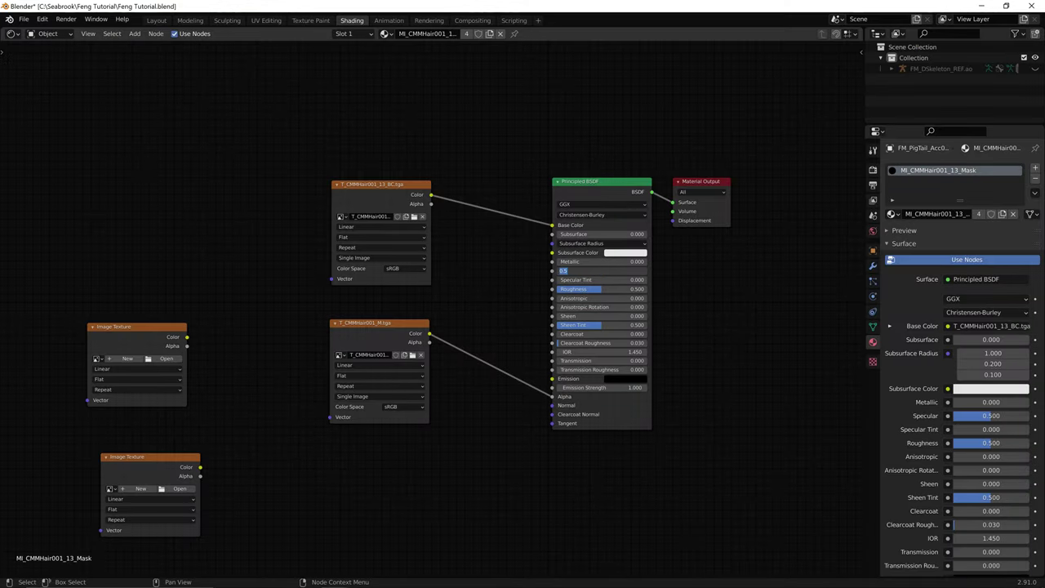
{"action": "key", "text": "Return"}
{"action": "key", "text": "alt+Tab"}
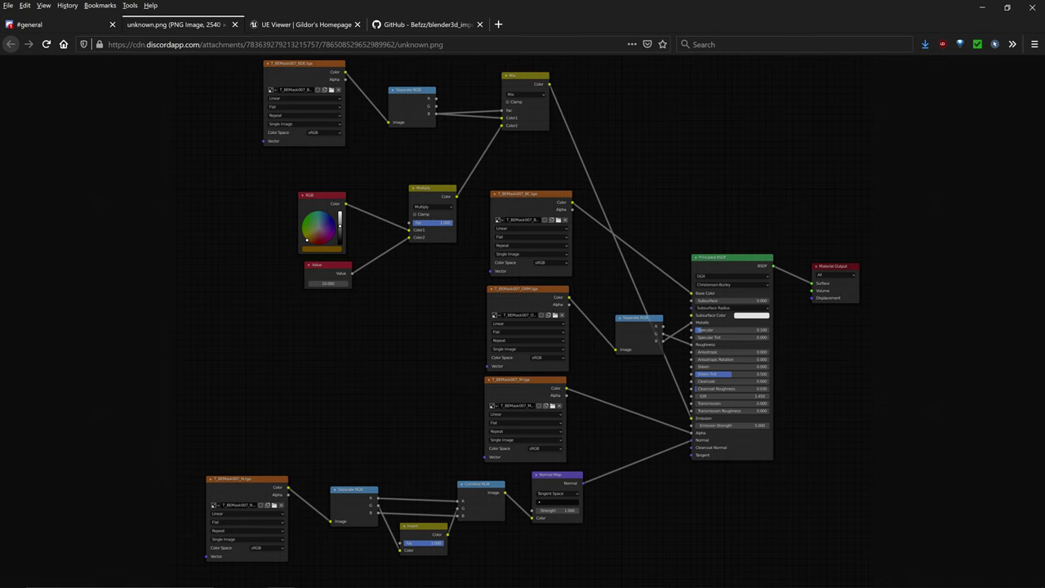
- Compare with the Firefox reference and set the Principled BSDF's Emission Strength to 5 in Blender
{"action": "key", "text": "alt+Tab"}
{"action": "key", "text": "alt+Tab"}
{"action": "key", "text": "alt+Tab"}
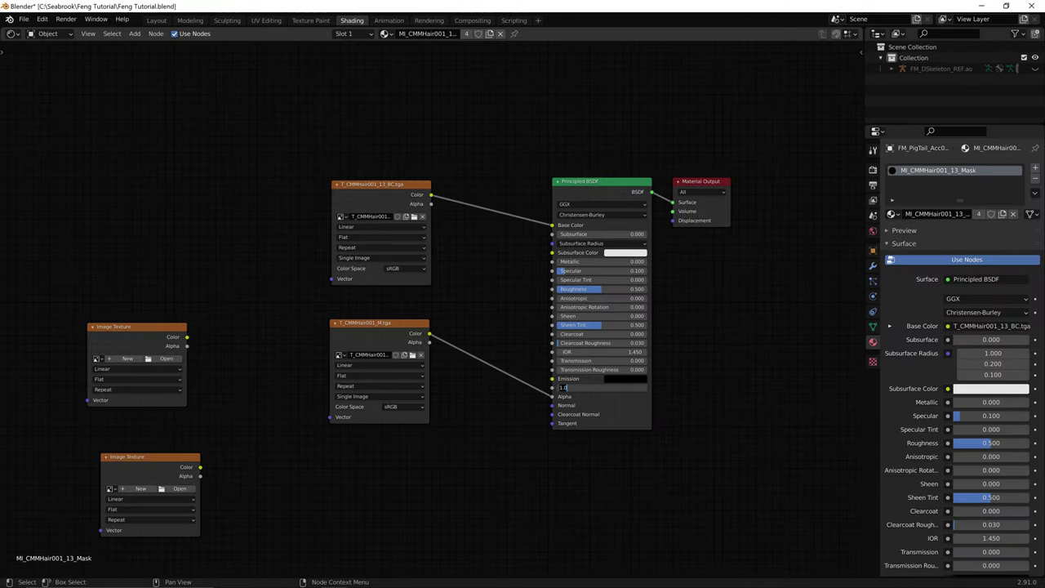
{"action": "key", "text": "BackSpace"}
{"action": "key", "text": "BackSpace"}
{"action": "key", "text": "BackSpace"}
{"action": "type", "text": "5"}
{"action": "key", "text": "Return"}
- Load T_CMMHair001_N.tga from the Outfit002 textures folder into the next empty Image Texture node
{"action": "left_click", "coordinate": [137, 328]}
{"action": "key", "text": "alt+Tab"}
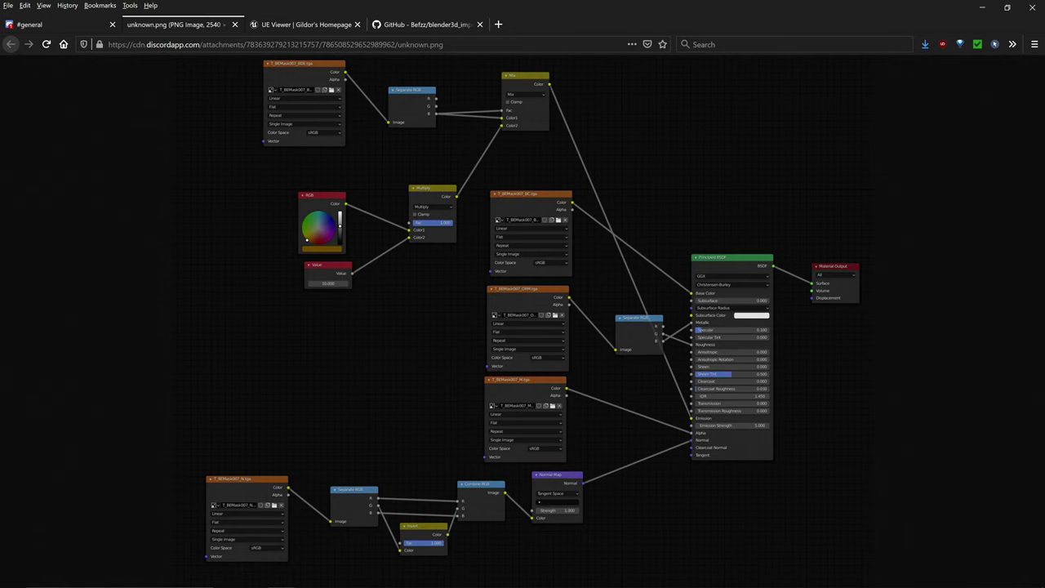
{"action": "key", "text": "alt+Tab"}
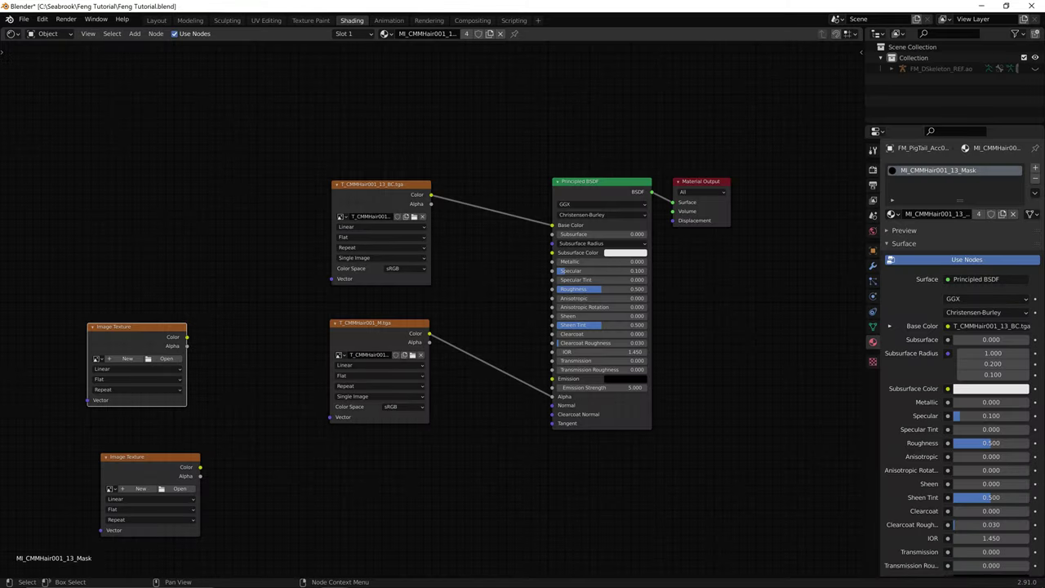
{"action": "left_click", "coordinate": [166, 359]}
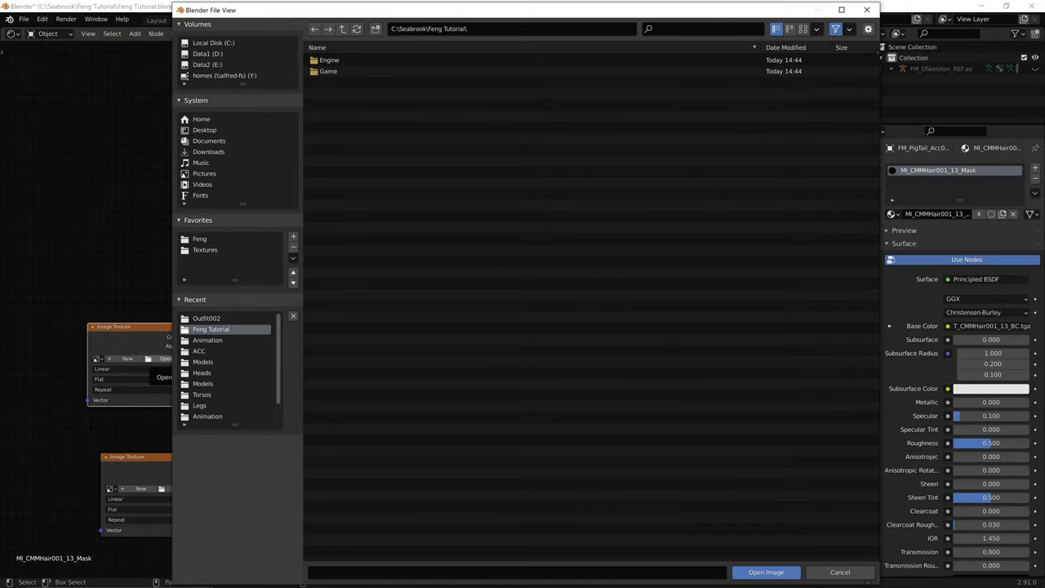
{"action": "left_click", "coordinate": [206, 250]}
{"action": "double_click", "coordinate": [335, 83]}
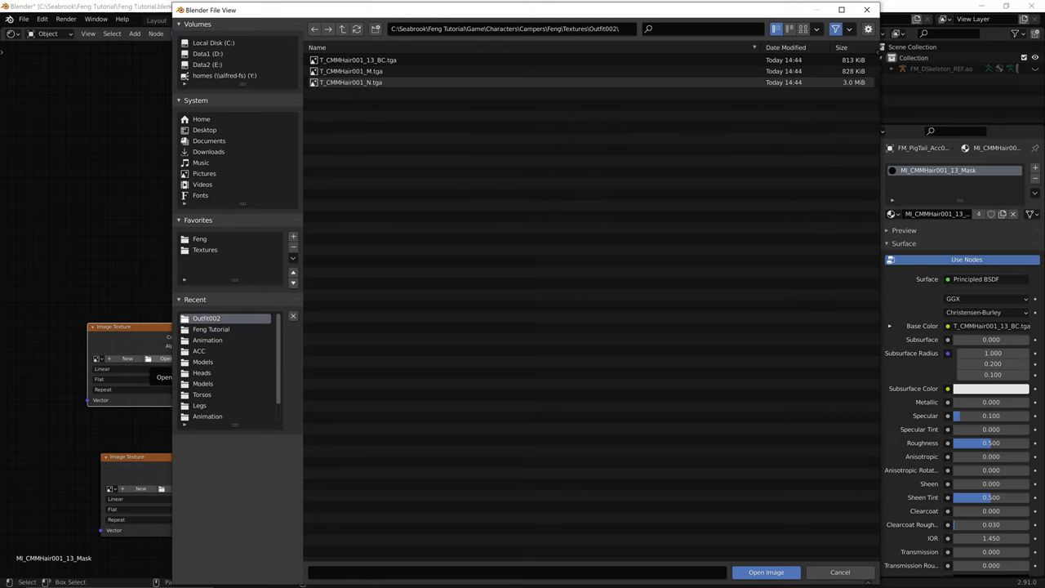
{"action": "double_click", "coordinate": [351, 83]}
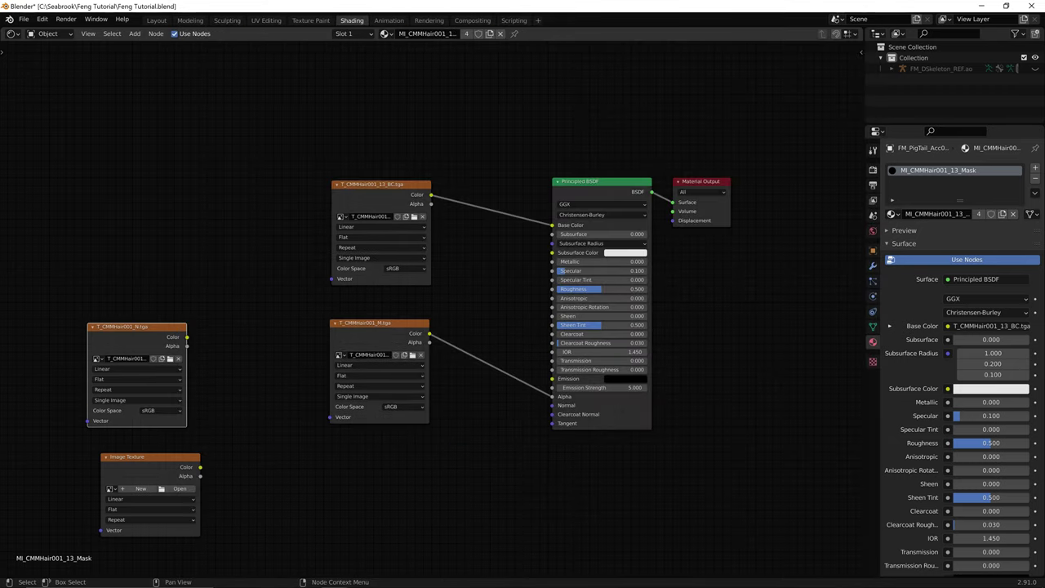
- Delete the unused Image Texture node and place the T_CMMHair001_N.tga node in its spot, well left of the mask texture
{"action": "left_click_drag", "start_coordinate": [131, 328], "coordinate": [323, 461]}
{"action": "left_click", "coordinate": [150, 469]}
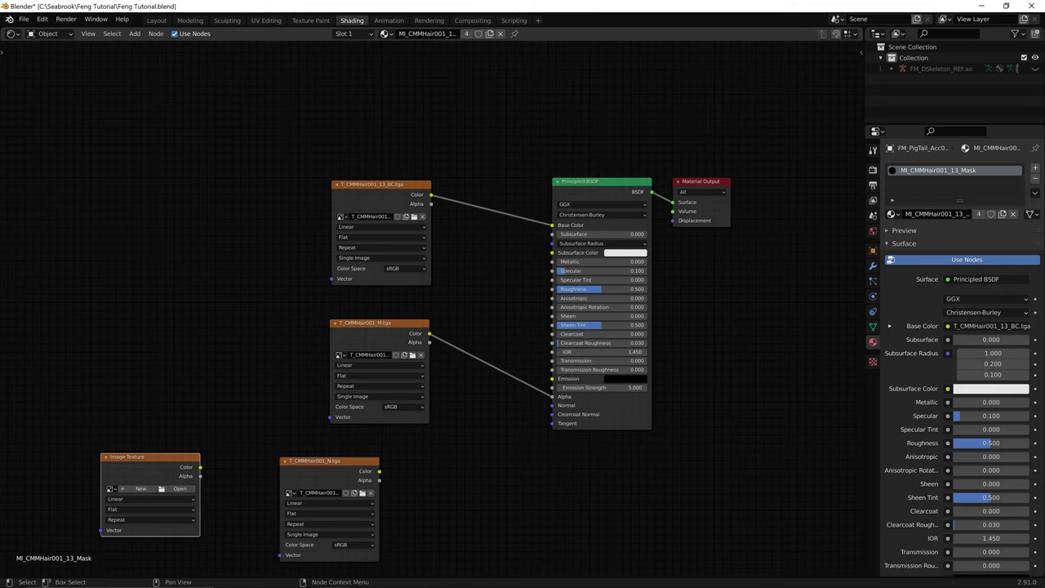
{"action": "key", "text": "x"}
{"action": "key", "text": "alt+Tab"}
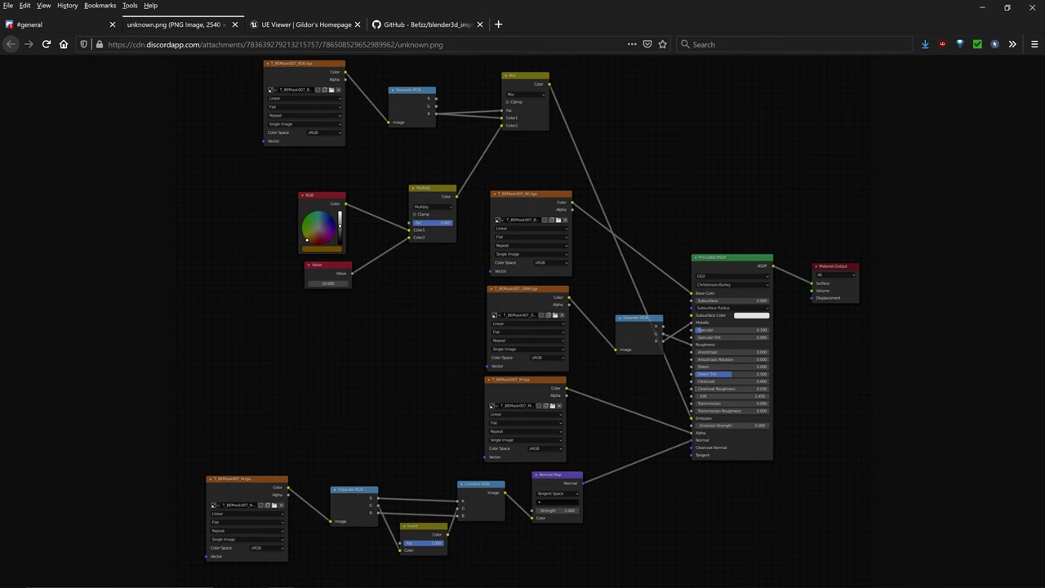
{"action": "key", "text": "alt+Tab"}
{"action": "left_click_drag", "start_coordinate": [331, 459], "coordinate": [151, 453]}
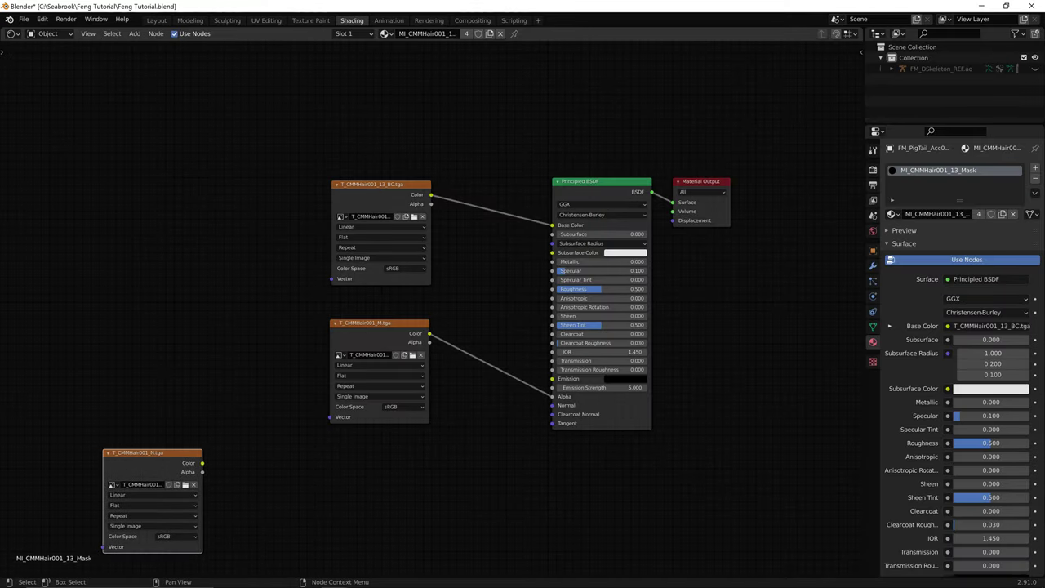
- Add a Separate RGB node to the right of the T_CMMHair001_N.tga node, following the reference graph
{"action": "key", "text": "alt+Tab"}
{"action": "key", "text": "alt+Tab"}
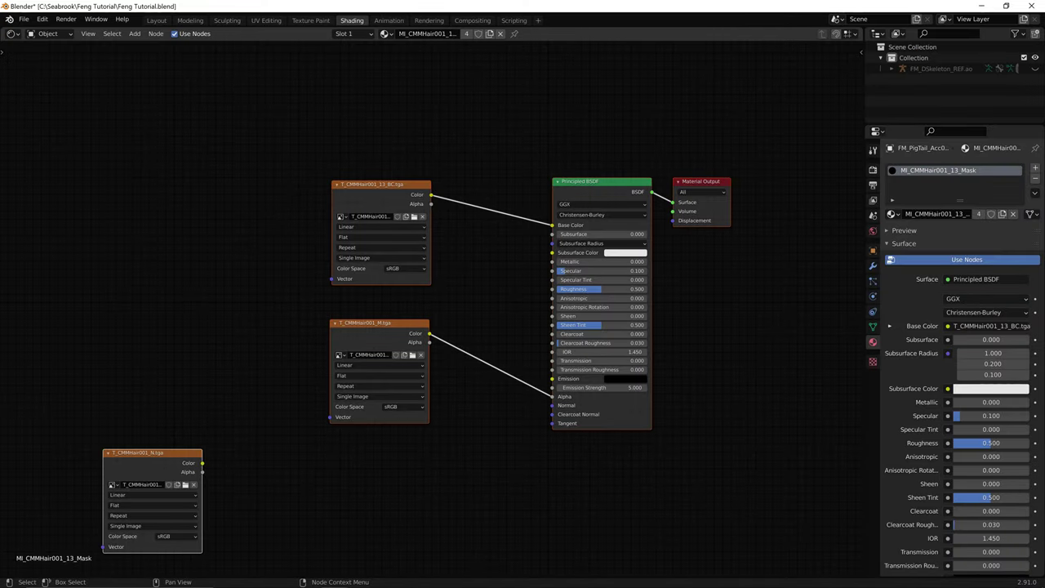
{"action": "key", "text": "shift+a"}
{"action": "left_click", "coordinate": [284, 463]}
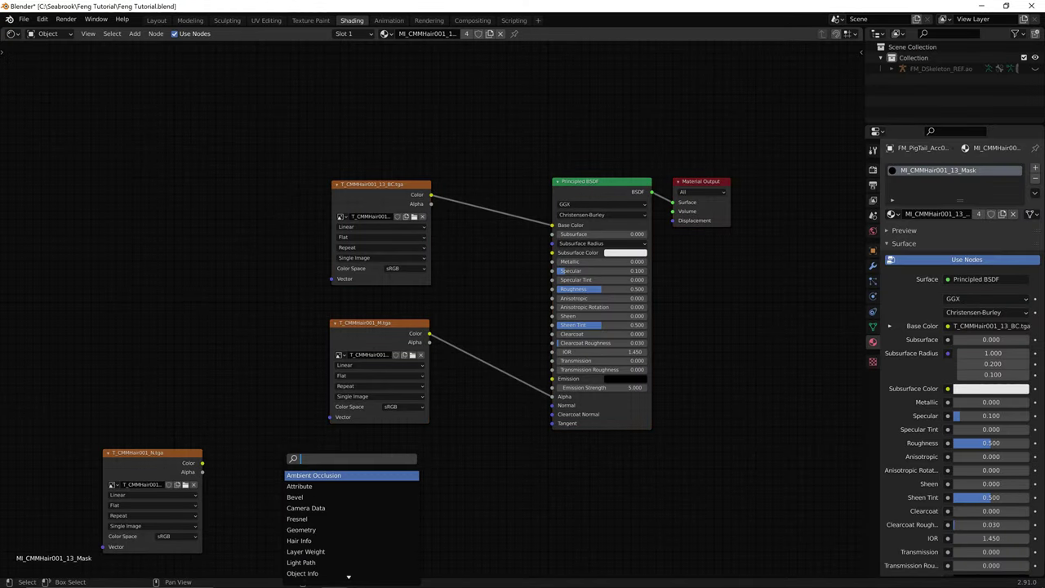
{"action": "type", "text": "separt"}
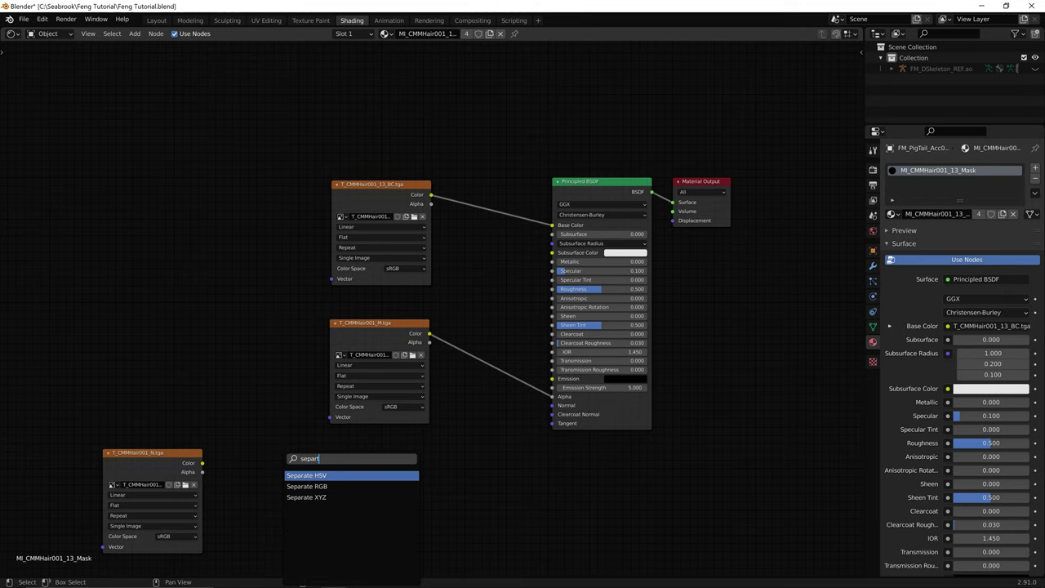
{"action": "key", "text": "Return"}
- Check the reference graph in Firefox and add an Invert node to the lower right of the Separate RGB node in Blender
{"action": "key", "text": "alt+Tab"}
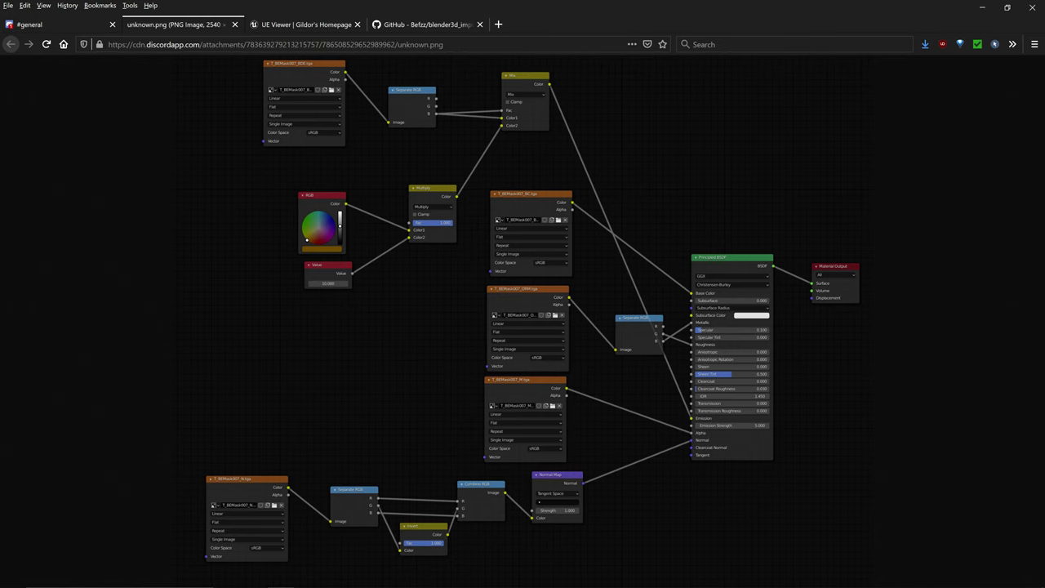
{"action": "key", "text": "alt+Tab"}
{"action": "key", "text": "shift+a"}
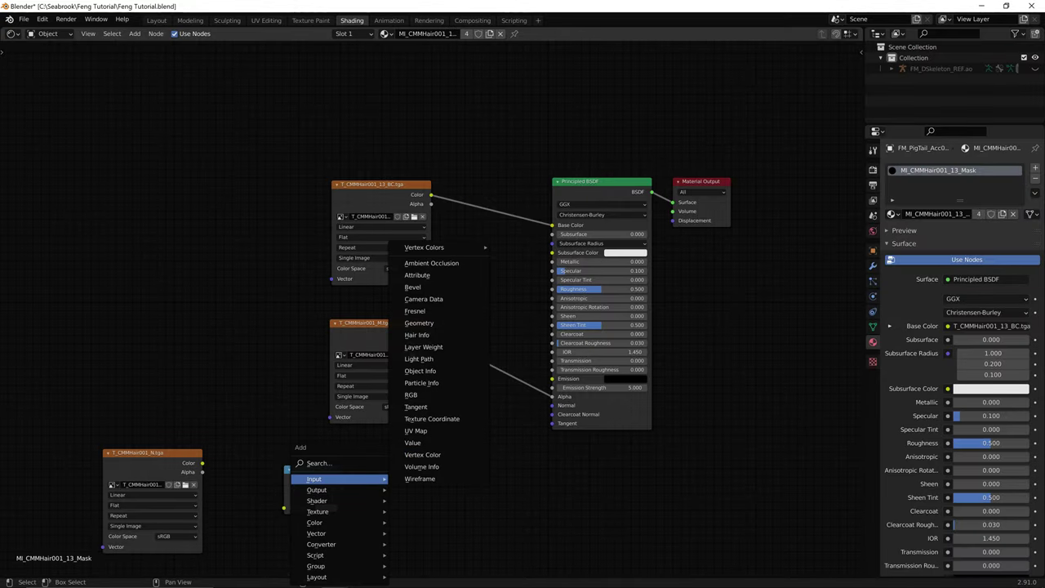
{"action": "key", "text": "Return"}
{"action": "type", "text": "invert"}
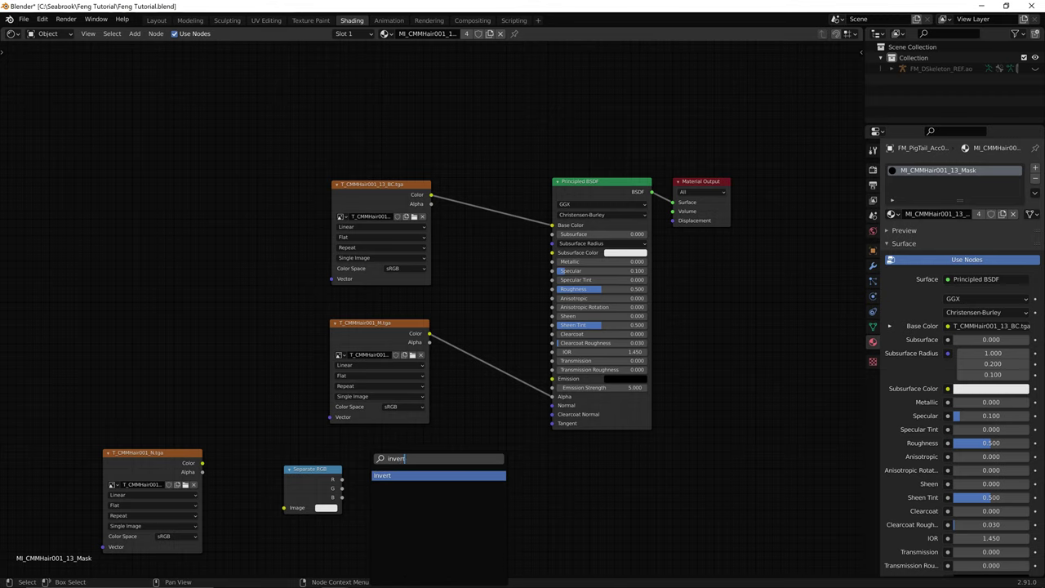
{"action": "key", "text": "Return"}
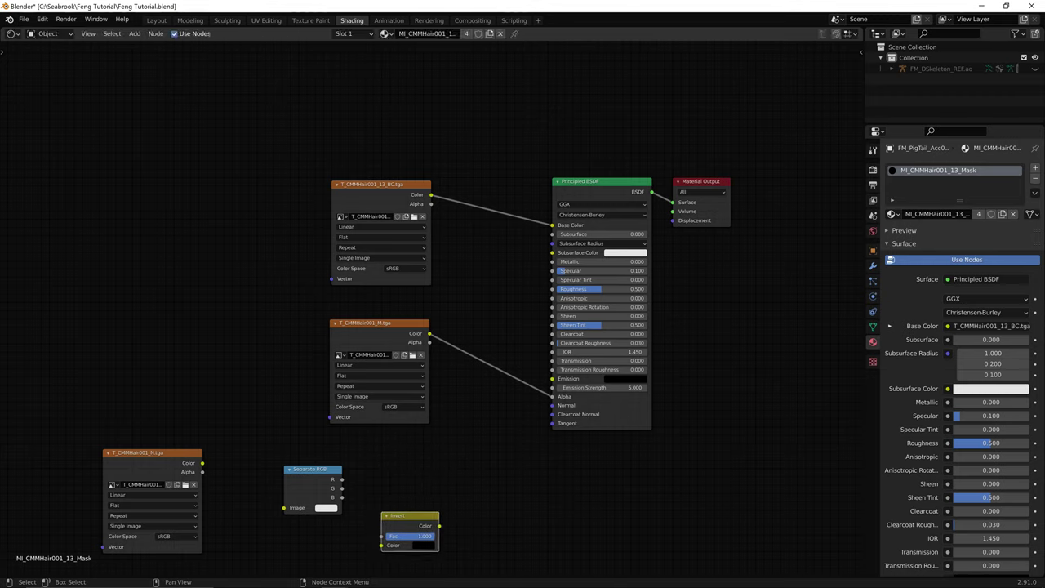
- Reposition and slightly narrow the T_CMMHair001_N.tga node, and connect its Color output to the Image input of the repositioned Separate RGB node
{"action": "left_click_drag", "start_coordinate": [299, 468], "coordinate": [296, 467]}
{"action": "left_click_drag", "start_coordinate": [155, 453], "coordinate": [132, 443]}
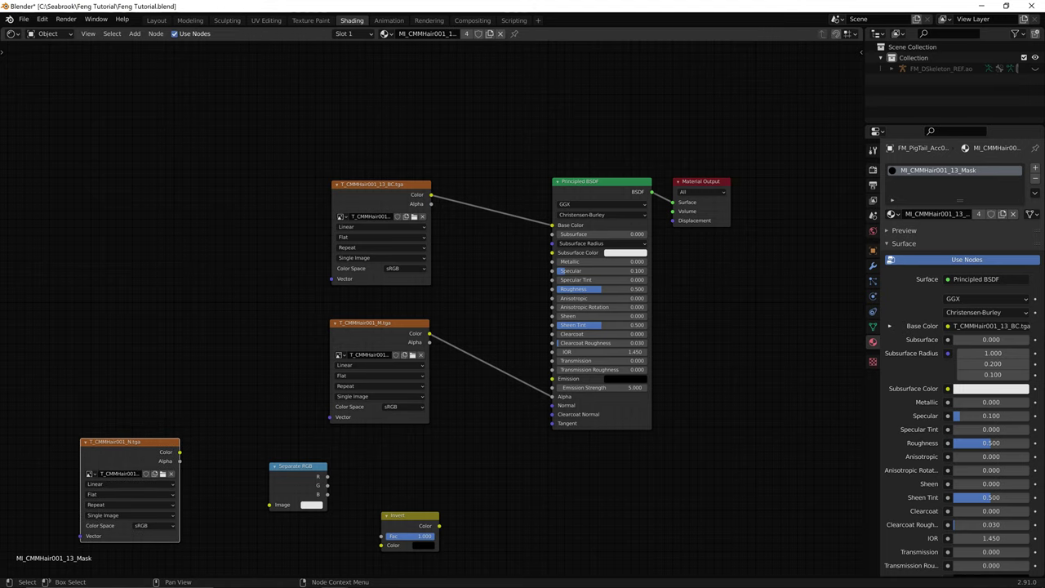
{"action": "mouse_move", "coordinate": [179, 490]}
{"action": "left_mouse_down"}
{"action": "mouse_move", "coordinate": [204, 490]}
{"action": "mouse_move", "coordinate": [160, 490]}
{"action": "mouse_move", "coordinate": [174, 490]}
{"action": "left_mouse_up"}
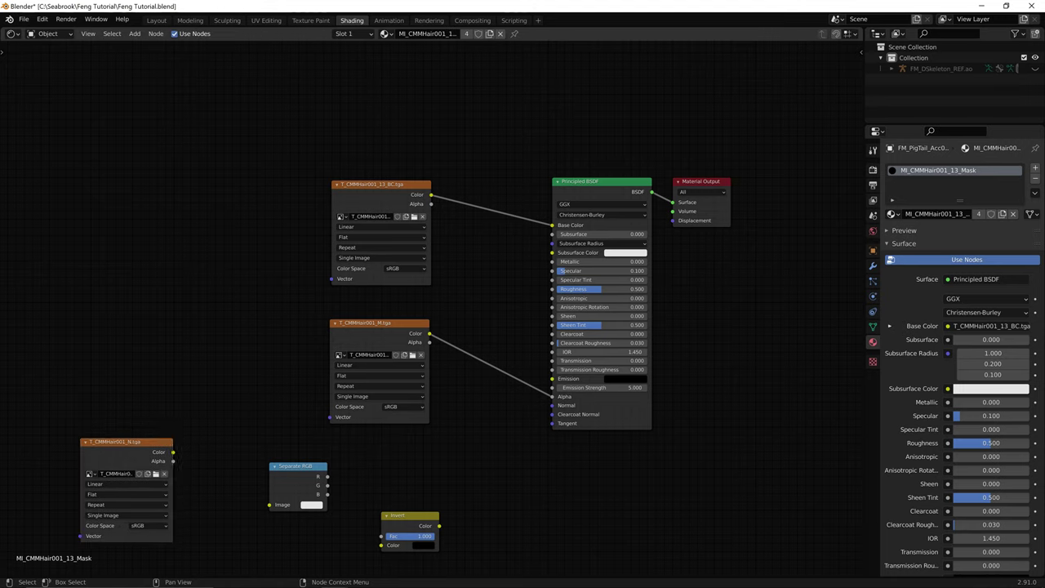
{"action": "left_click_drag", "start_coordinate": [173, 452], "coordinate": [282, 493]}
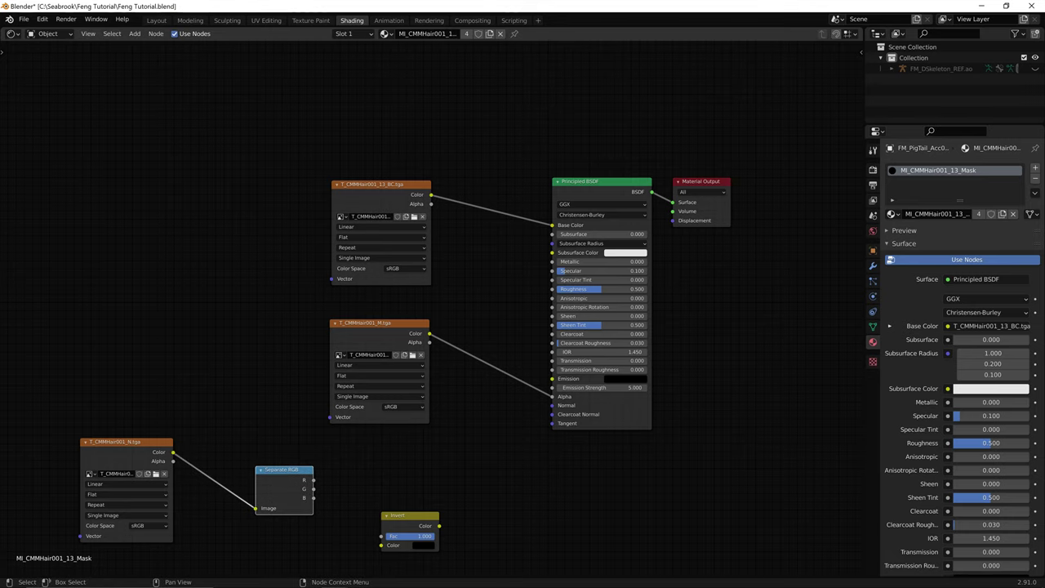
- Add a Combine RGB node to the right of Separate RGB and shift the Invert node left to sit between them
{"action": "left_click_drag", "start_coordinate": [409, 515], "coordinate": [395, 510]}
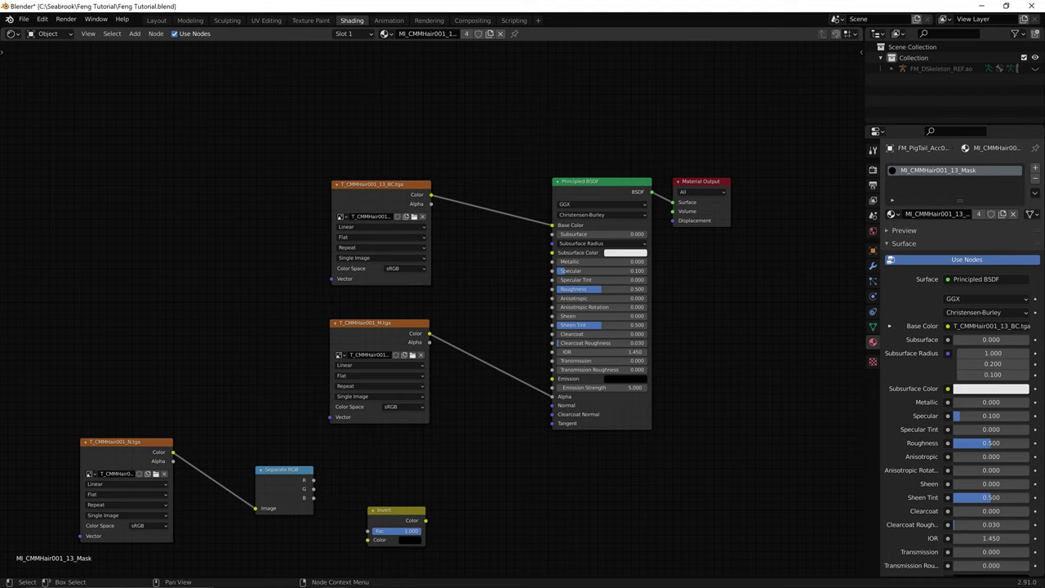
{"action": "key", "text": "shift+a"}
{"action": "left_click", "coordinate": [413, 463]}
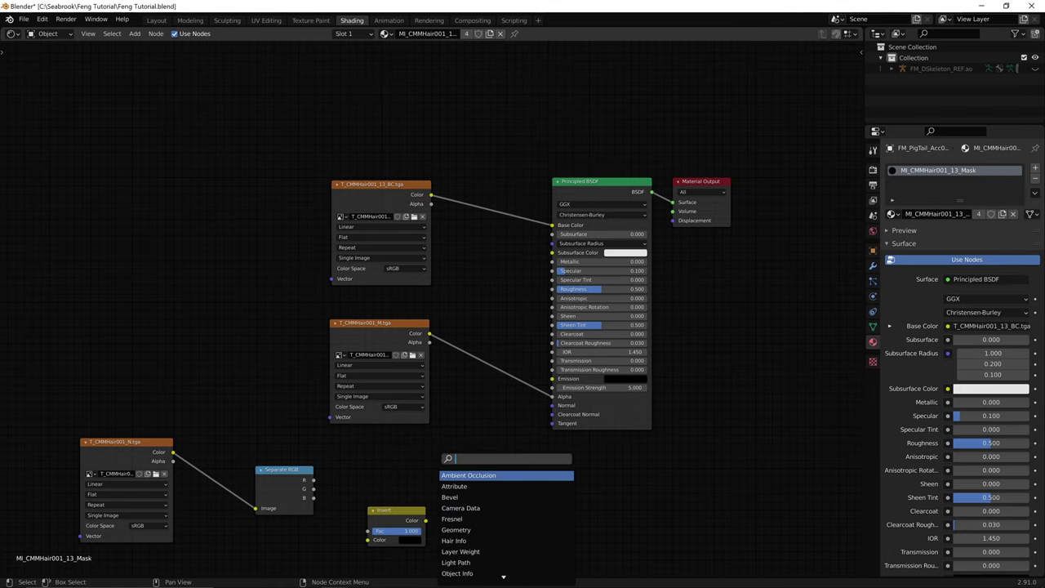
{"action": "type", "text": "combine"}
{"action": "left_click", "coordinate": [462, 486]}
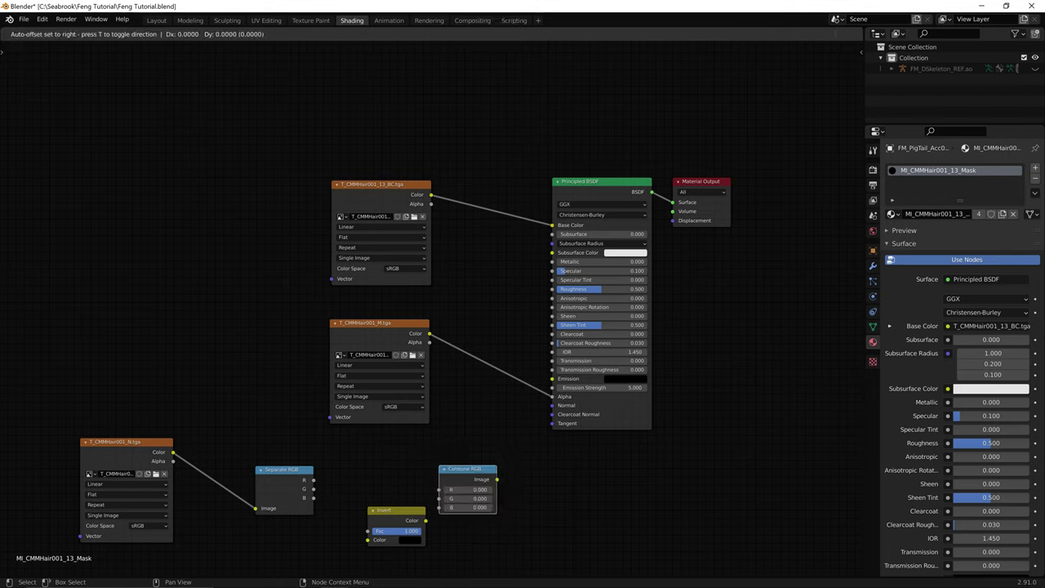
{"action": "left_click", "coordinate": [486, 491]}
{"action": "left_click_drag", "start_coordinate": [397, 512], "coordinate": [382, 513]}
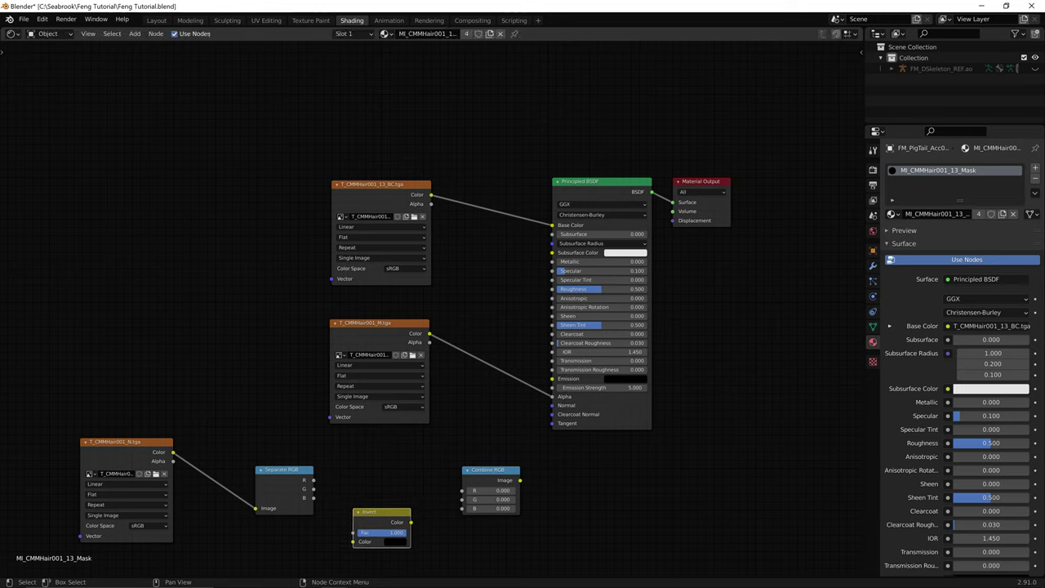
- Try to connect the Separate RGB node's R output to the Invert node
{"action": "left_click_drag", "start_coordinate": [314, 480], "coordinate": [353, 517]}
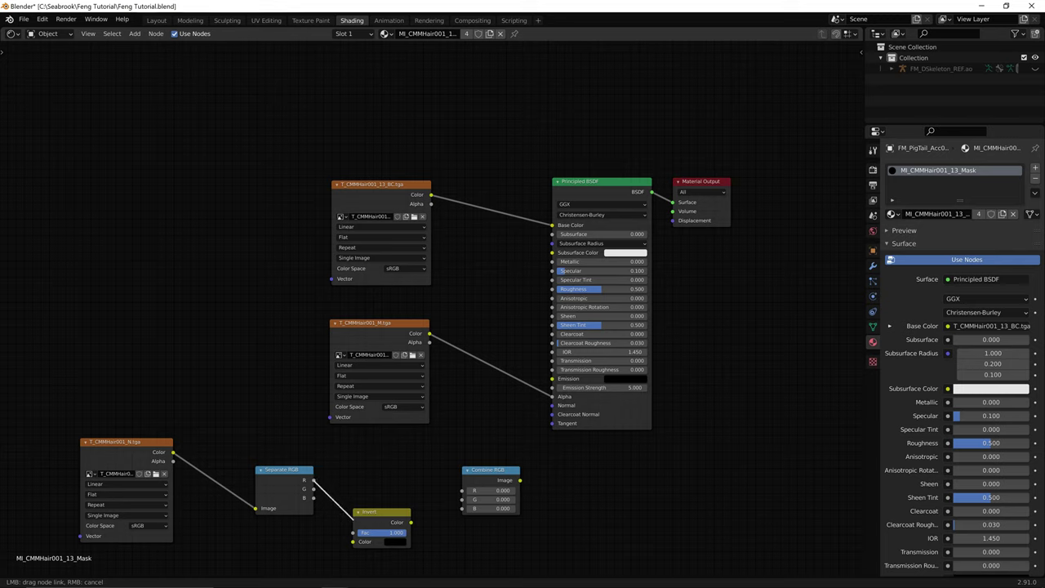
{"action": "left_click_drag", "start_coordinate": [379, 480], "coordinate": [379, 480]}
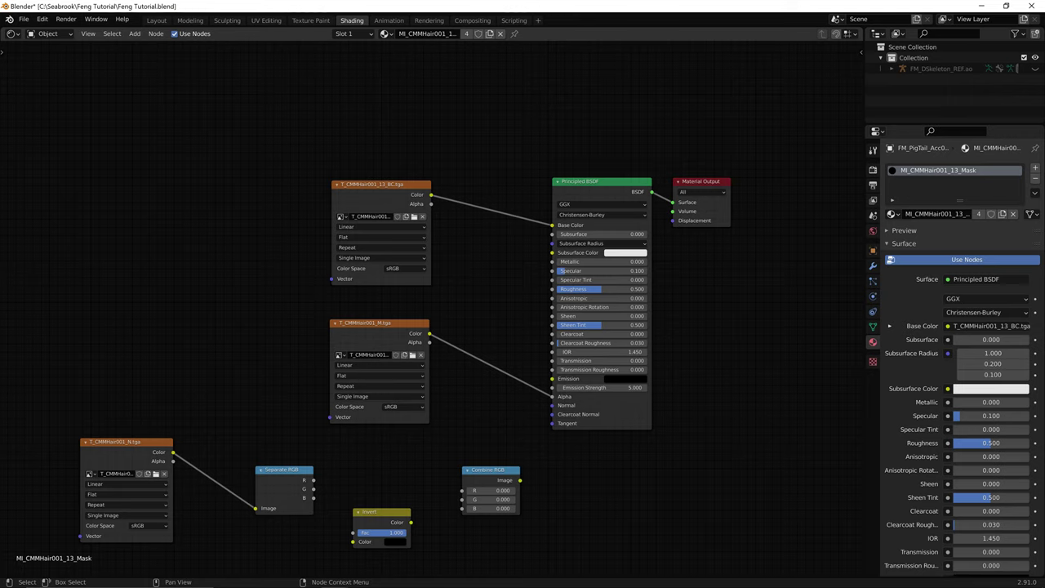
- Connect Separate RGB's G output to the Invert node's Color input, and Invert's Color output to Combine RGB's G input, following the Firefox reference
{"action": "left_click_drag", "start_coordinate": [312, 488], "coordinate": [354, 532]}
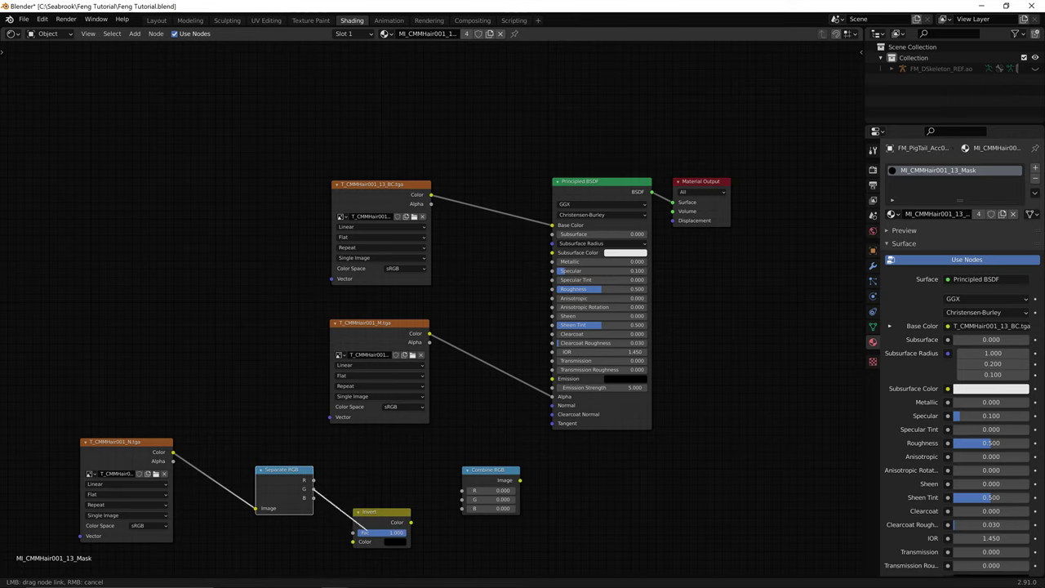
{"action": "key", "text": "alt+Tab"}
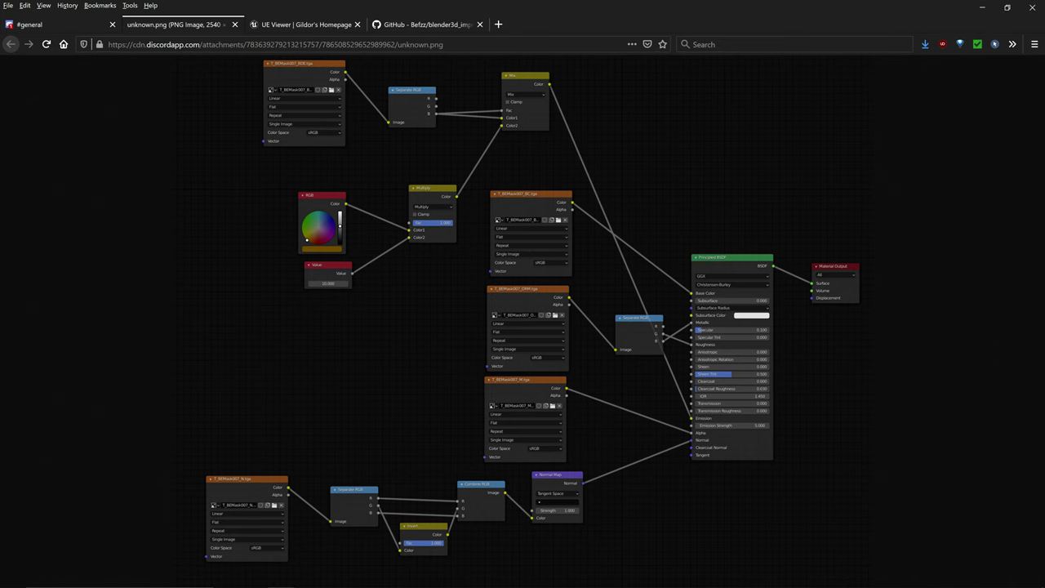
{"action": "key", "text": "alt+Tab"}
{"action": "left_click_drag", "start_coordinate": [411, 522], "coordinate": [463, 499]}
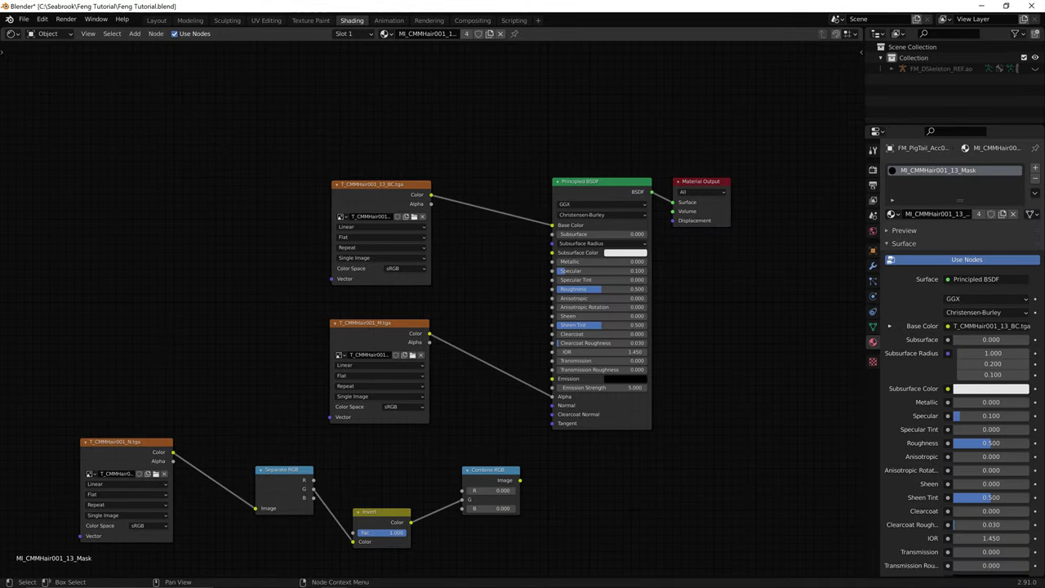
- Connect Separate RGB's B and R outputs to the matching Combine RGB inputs and shift Combine RGB slightly up and left
{"action": "left_click_drag", "start_coordinate": [314, 498], "coordinate": [463, 509]}
{"action": "left_click_drag", "start_coordinate": [467, 470], "coordinate": [466, 483]}
{"action": "key", "text": "h"}
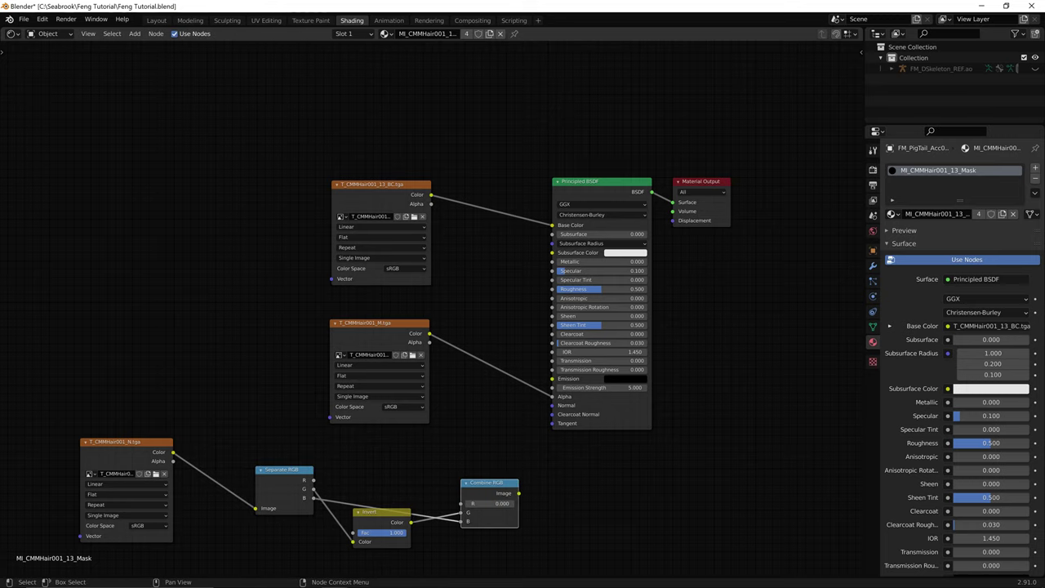
{"action": "key", "text": "g"}
{"action": "key", "text": "Return"}
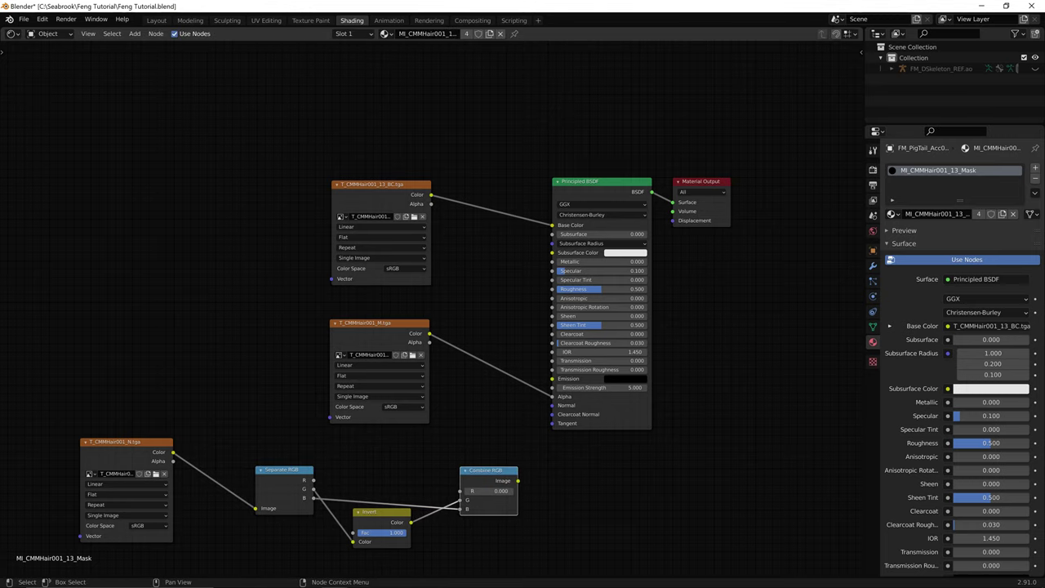
{"action": "left_click_drag", "start_coordinate": [314, 480], "coordinate": [461, 480]}
{"action": "left_click", "coordinate": [466, 471]}
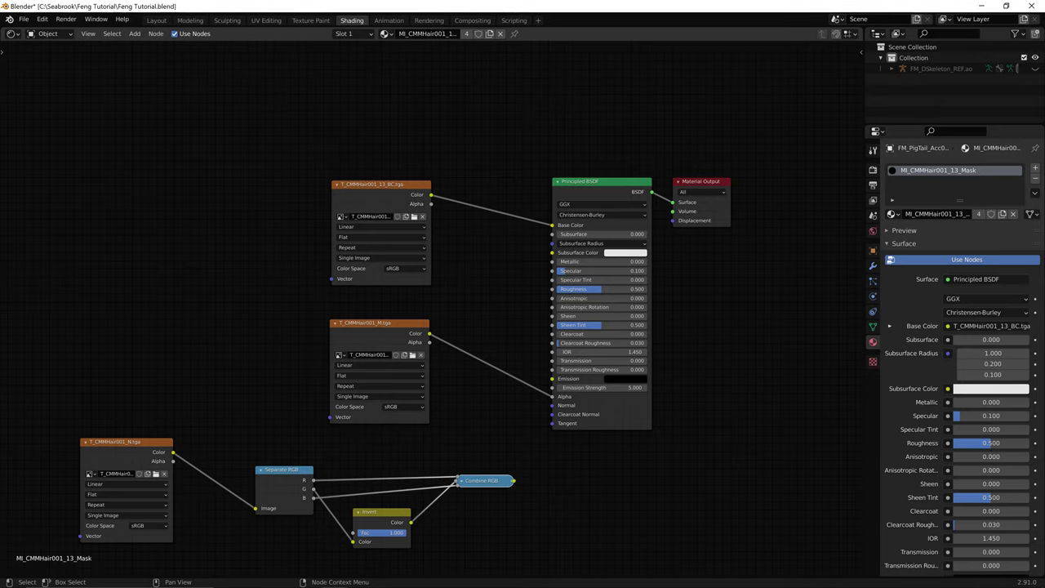
{"action": "left_click", "coordinate": [461, 480]}
{"action": "key", "text": "g"}
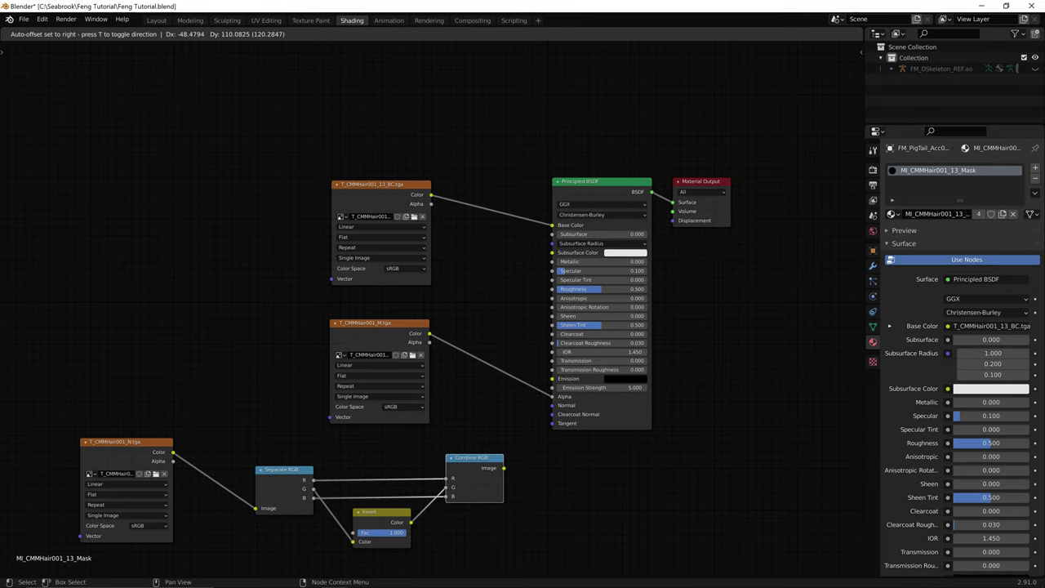
{"action": "key", "text": "Return"}
- Check the Firefox reference, add a Normal Map node right of Combine RGB, and connect Combine RGB's Image output to its Color input
{"action": "key", "text": "alt+Tab"}
{"action": "key", "text": "alt+Tab"}
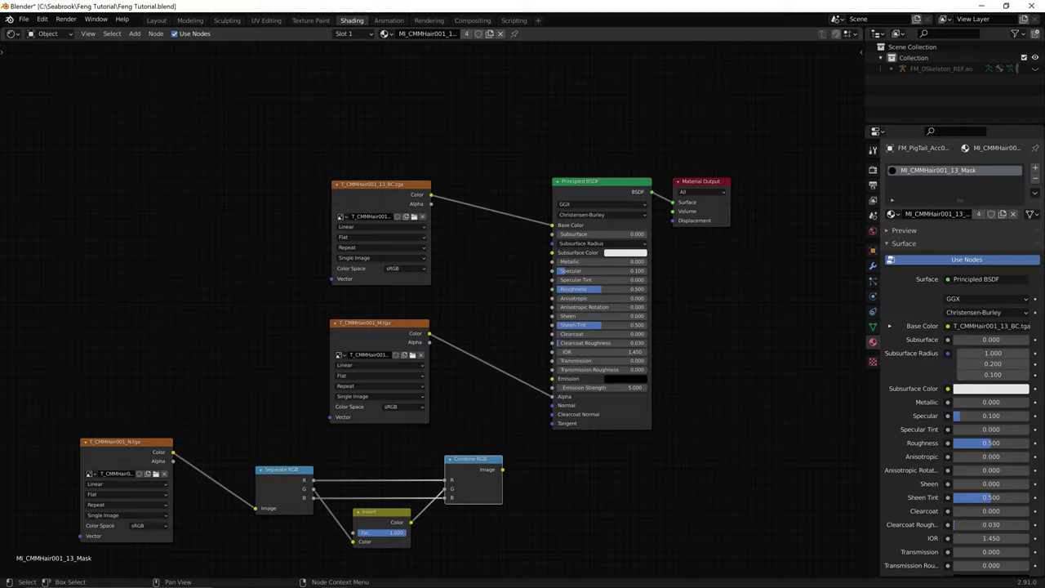
{"action": "key", "text": "alt+Tab"}
{"action": "key", "text": "alt+Tab"}
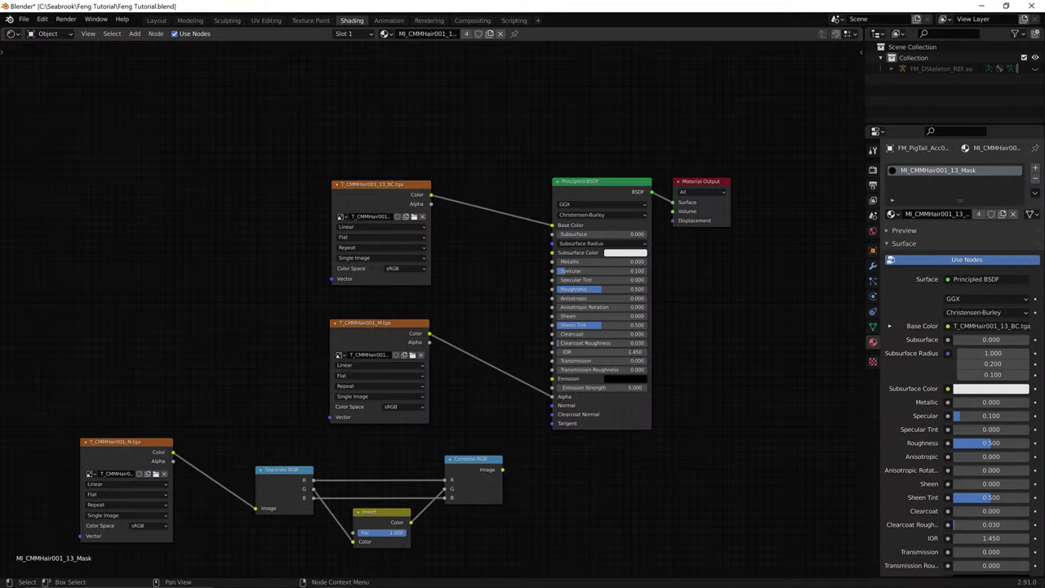
{"action": "key", "text": "shift+a"}
{"action": "type", "text": "n"}
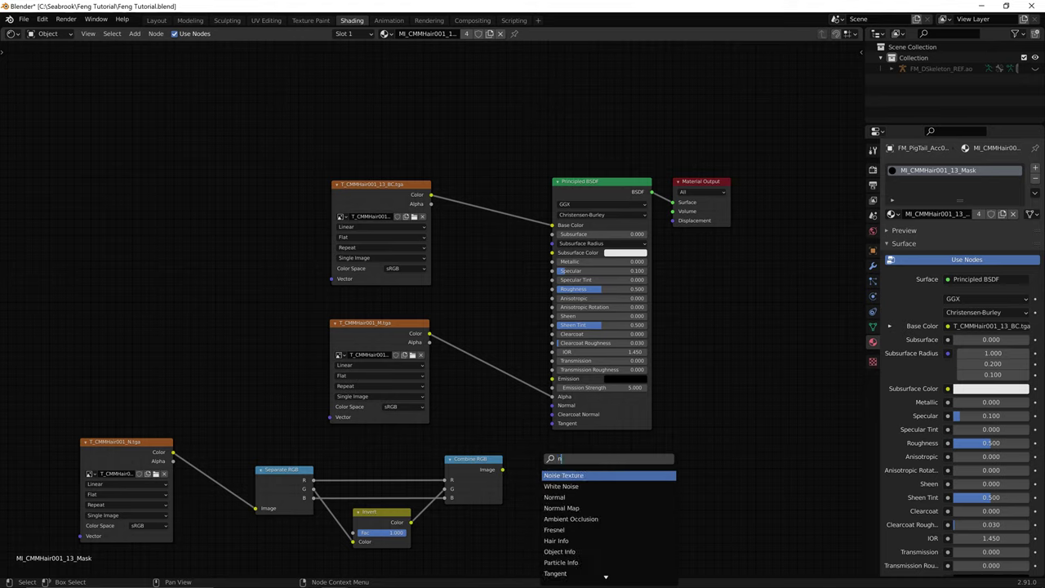
{"action": "type", "text": "ormal map"}
{"action": "key", "text": "Return"}
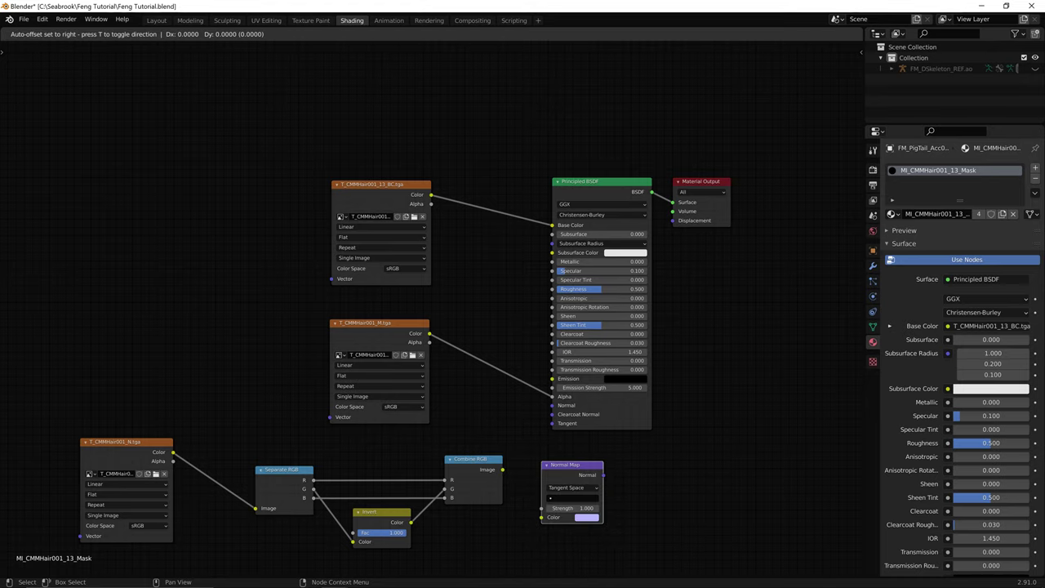
{"action": "key", "text": "Return"}
{"action": "left_click_drag", "start_coordinate": [503, 469], "coordinate": [541, 518]}
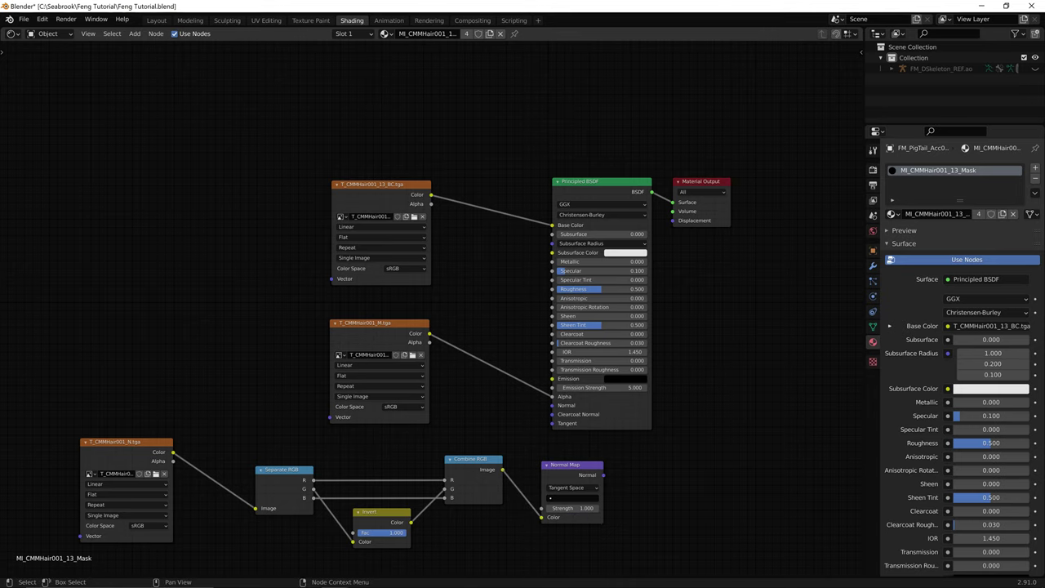
- Shift the whole normal-map node chain left and connect the Normal Map's Normal output to the Principled BSDF's Normal input
{"action": "key", "text": "alt+Tab"}
{"action": "key", "text": "alt+Tab"}
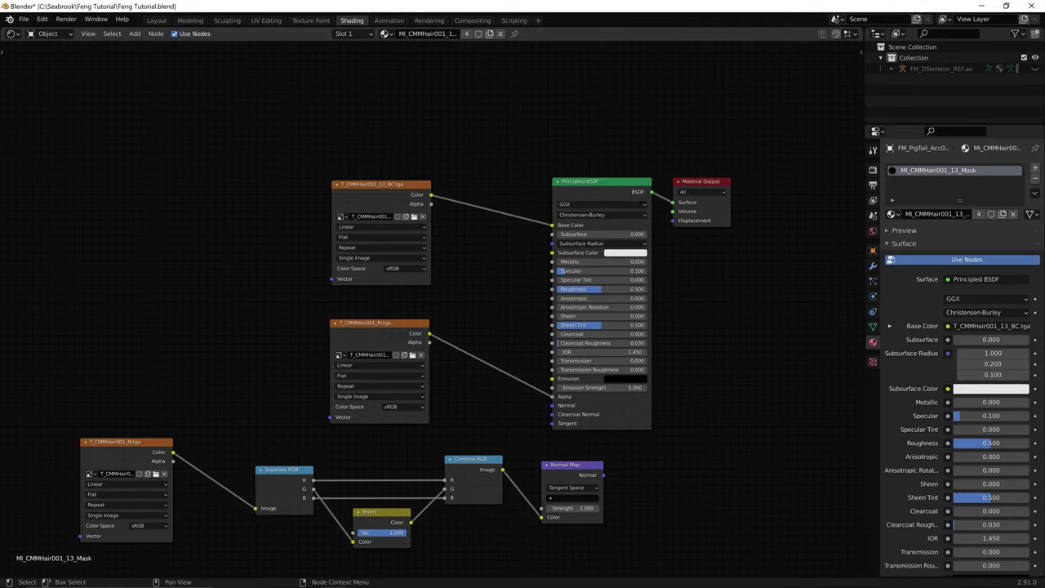
{"action": "left_click_drag", "start_coordinate": [637, 478], "coordinate": [104, 534]}
{"action": "key", "text": "g"}
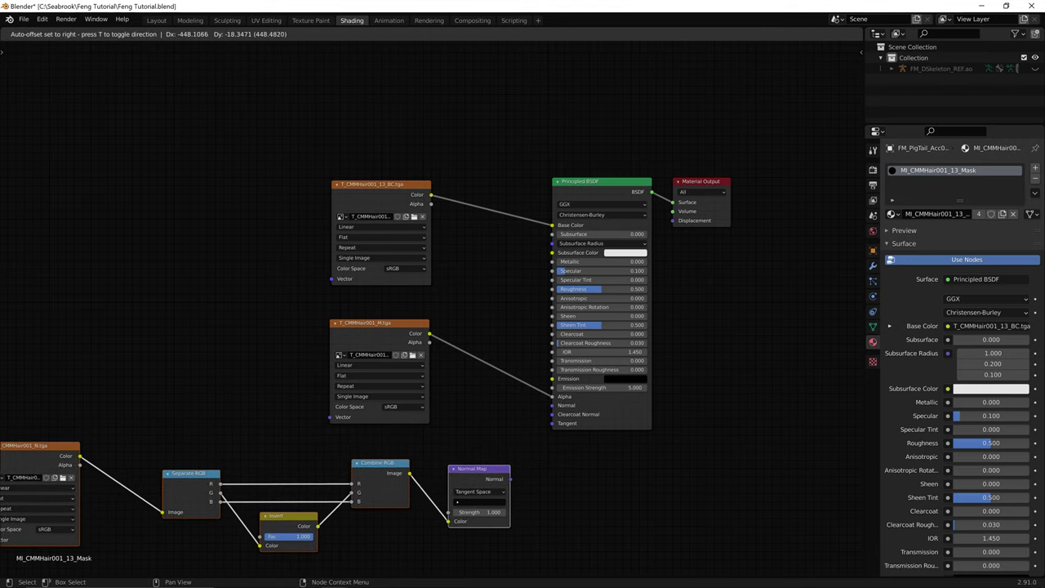
{"action": "left_click", "coordinate": [17, 536]}
{"action": "left_click", "coordinate": [490, 491]}
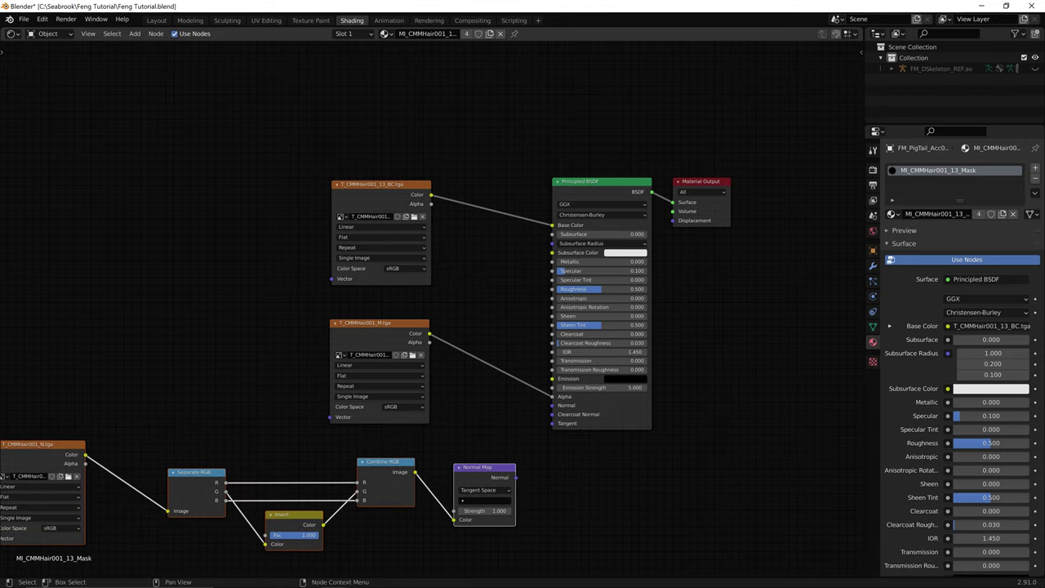
{"action": "left_click", "coordinate": [539, 488]}
{"action": "left_click_drag", "start_coordinate": [516, 478], "coordinate": [552, 405]}
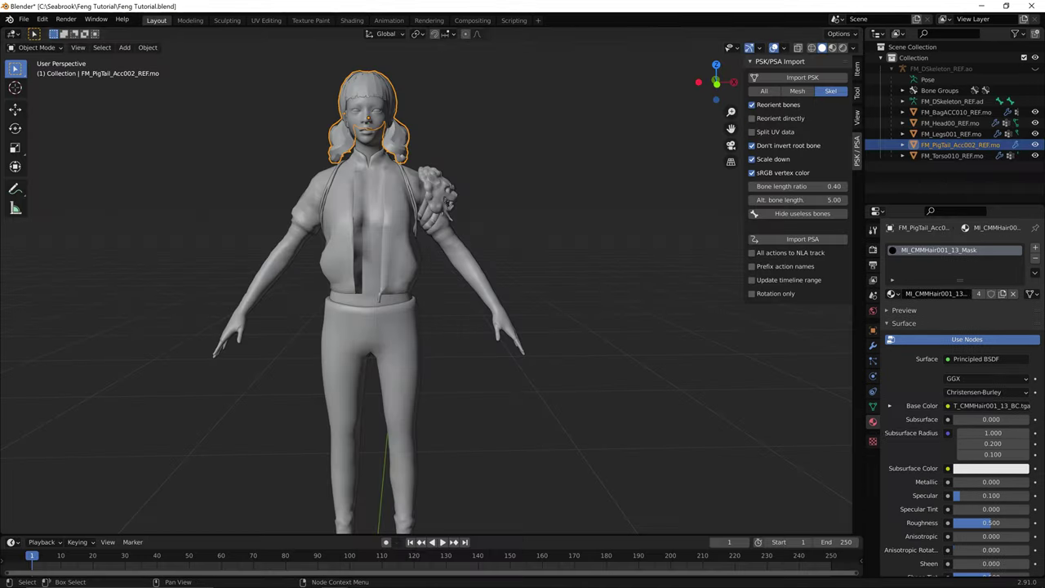
- Switch to the Layout workspace, display the character in Material Preview shading, and inspect the textured pigtail hair up close
{"action": "left_click", "coordinate": [156, 19]}
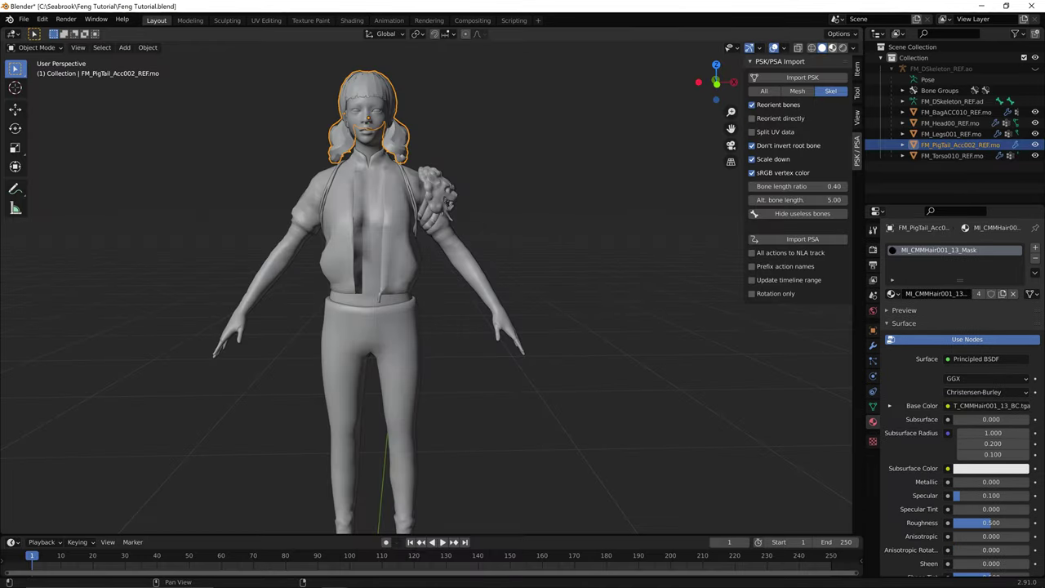
{"action": "left_click", "coordinate": [833, 48]}
{"action": "scroll", "coordinate": [431, 289], "scroll_direction": "up", "scroll_amount": 2}
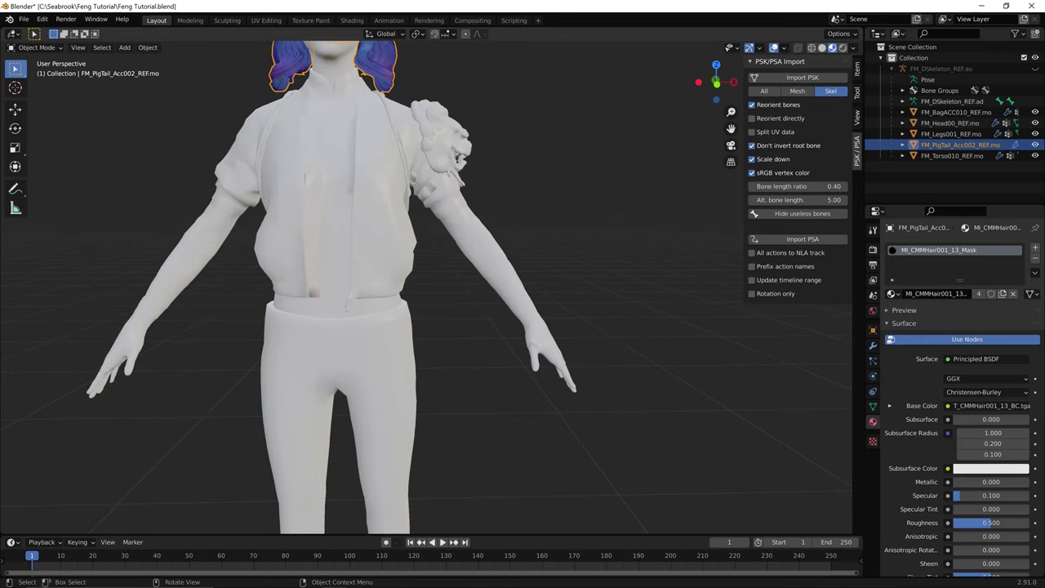
{"action": "scroll", "coordinate": [431, 289], "scroll_direction": "down", "scroll_amount": 1}
{"action": "scroll", "coordinate": [431, 289], "scroll_direction": "up", "scroll_amount": 2}
{"action": "middle_click_drag", "start_coordinate": [408, 188], "coordinate": [427, 399], "text": "shift"}
{"action": "scroll", "coordinate": [431, 289], "scroll_direction": "up", "scroll_amount": 2}
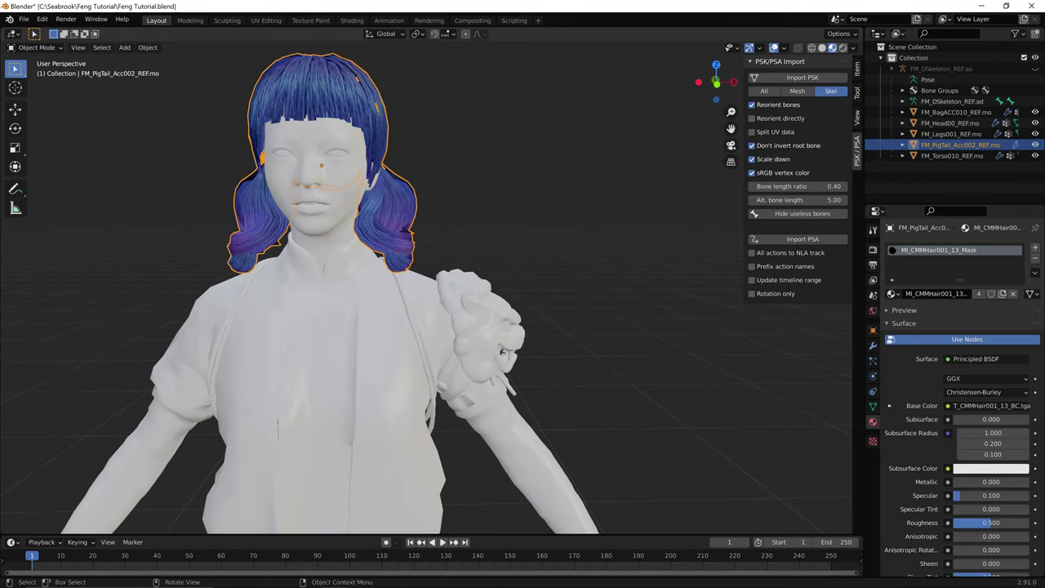
{"action": "middle_click_drag", "start_coordinate": [426, 302], "coordinate": [365, 410]}
{"action": "scroll", "coordinate": [431, 289], "scroll_direction": "up", "scroll_amount": 1}
{"action": "scroll", "coordinate": [457, 367], "scroll_direction": "down", "scroll_amount": 2}
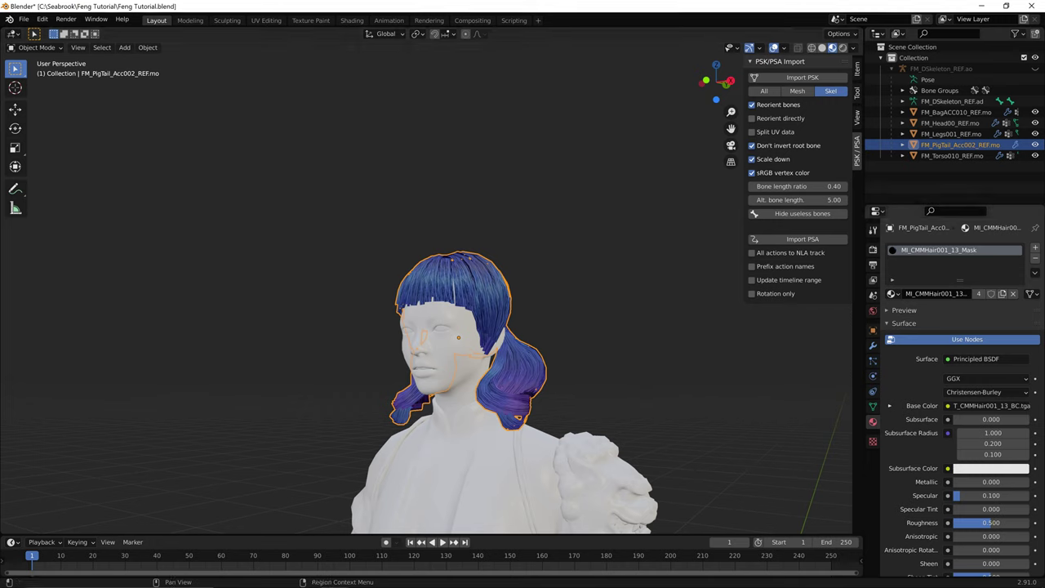
- Set the MI_CMMHair001_13_Mask hair material's Blend Mode to Alpha Hashed
{"action": "scroll", "coordinate": [955, 392], "scroll_direction": "down", "scroll_amount": 6}
{"action": "scroll", "coordinate": [955, 392], "scroll_direction": "down", "scroll_amount": 3}
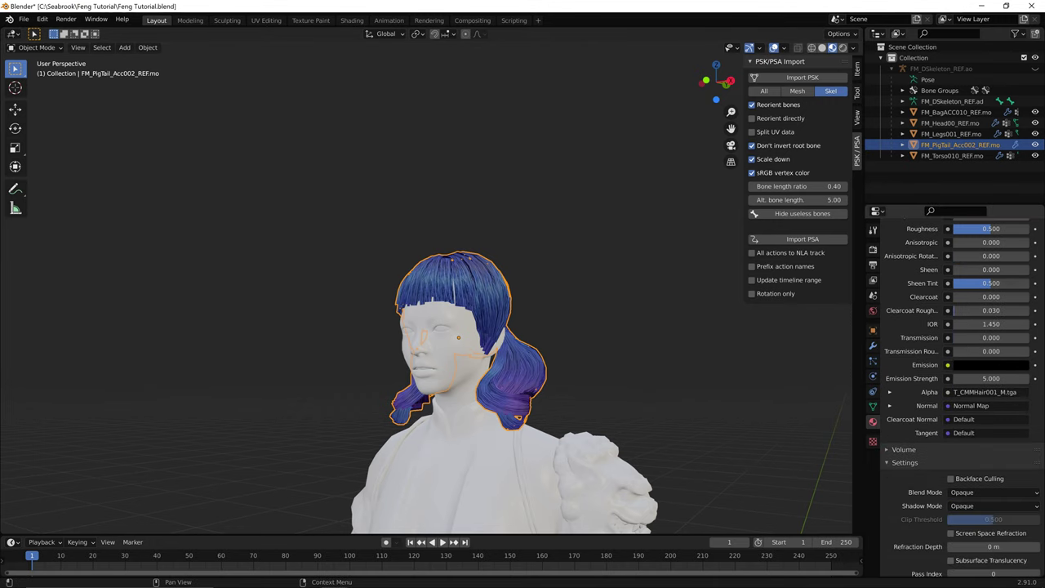
{"action": "scroll", "coordinate": [955, 392], "scroll_direction": "up", "scroll_amount": 2}
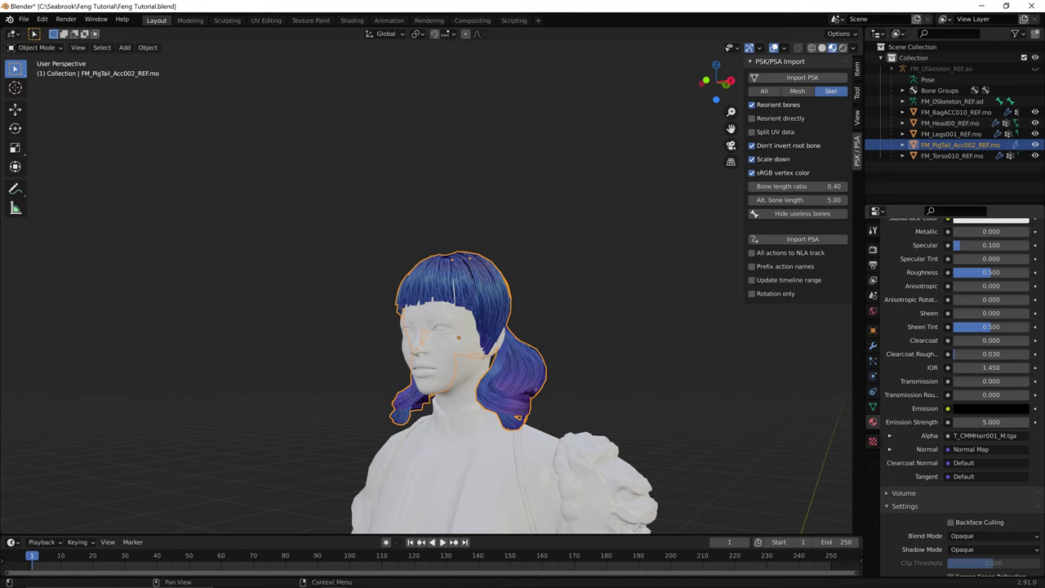
{"action": "scroll", "coordinate": [955, 392], "scroll_direction": "down", "scroll_amount": 4}
{"action": "left_click", "coordinate": [992, 458]}
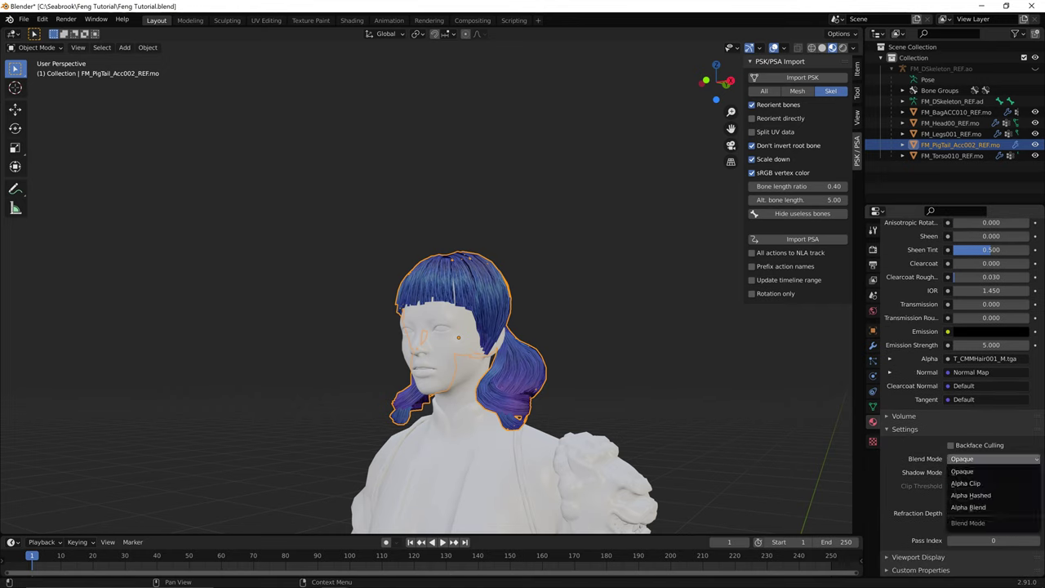
{"action": "left_click", "coordinate": [971, 495]}
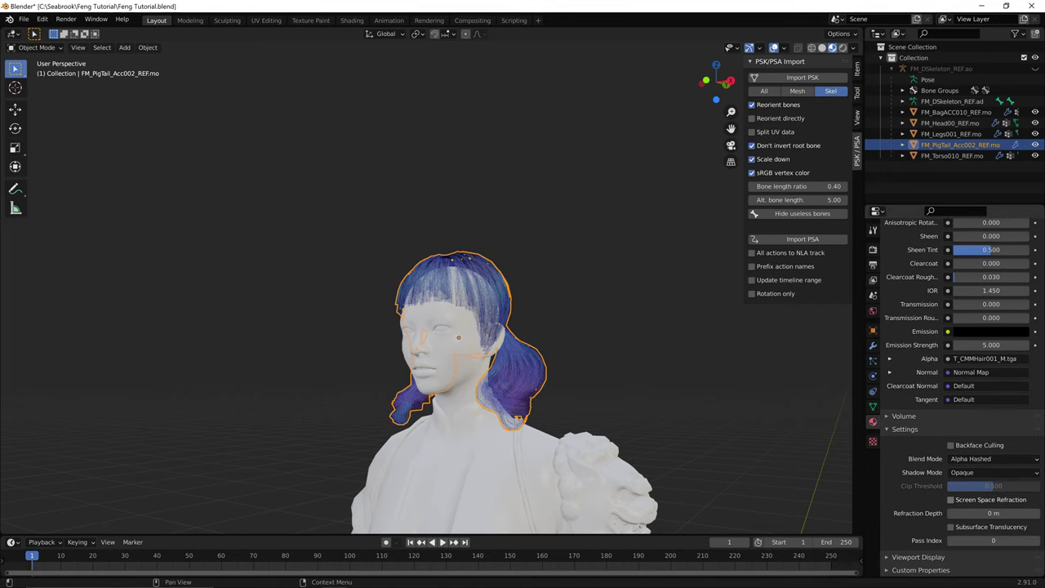
- Set the pigtail hair material's blend mode to Alpha Clip and lower its clip threshold to 0.071
{"action": "left_click", "coordinate": [992, 459]}
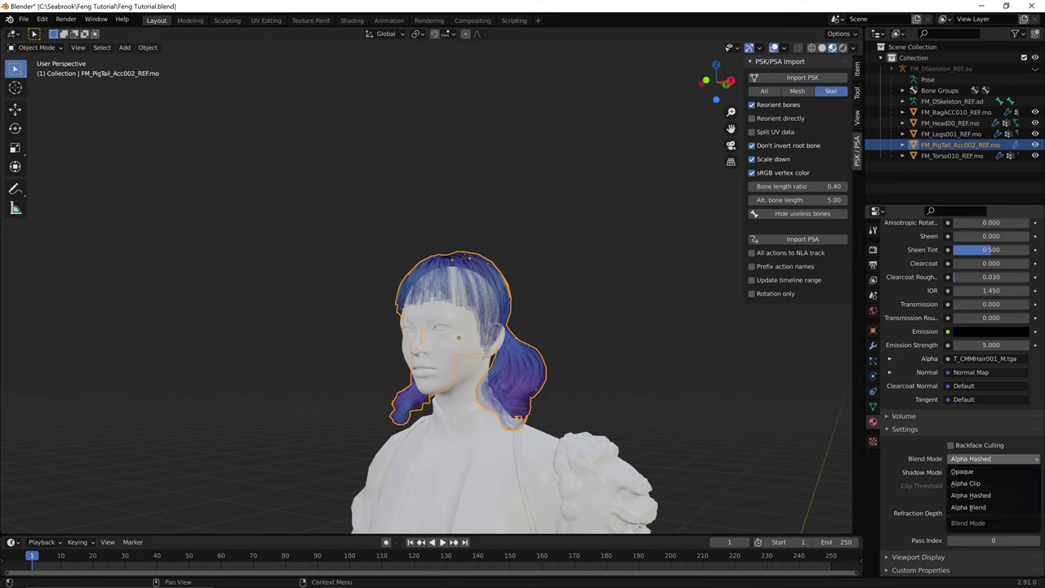
{"action": "left_click", "coordinate": [971, 482]}
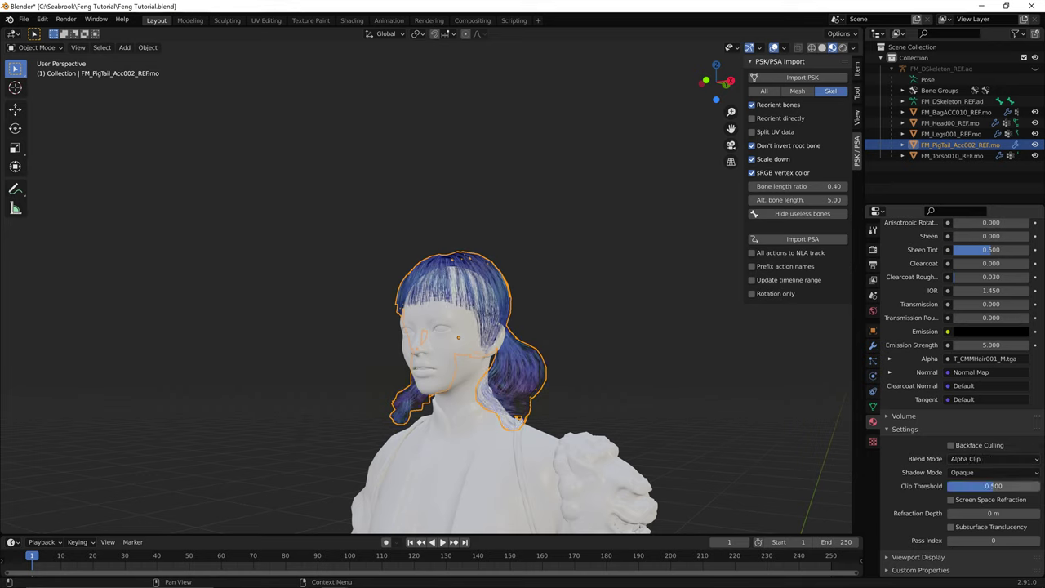
{"action": "left_click_drag", "start_coordinate": [1004, 486], "coordinate": [949, 486]}
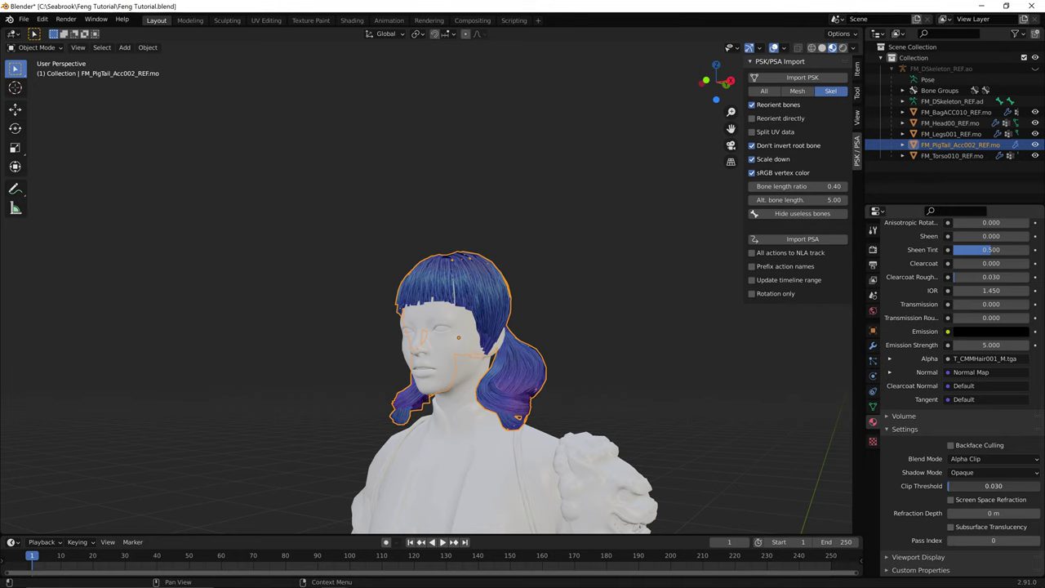
{"action": "middle_click_drag", "start_coordinate": [490, 311], "coordinate": [532, 323]}
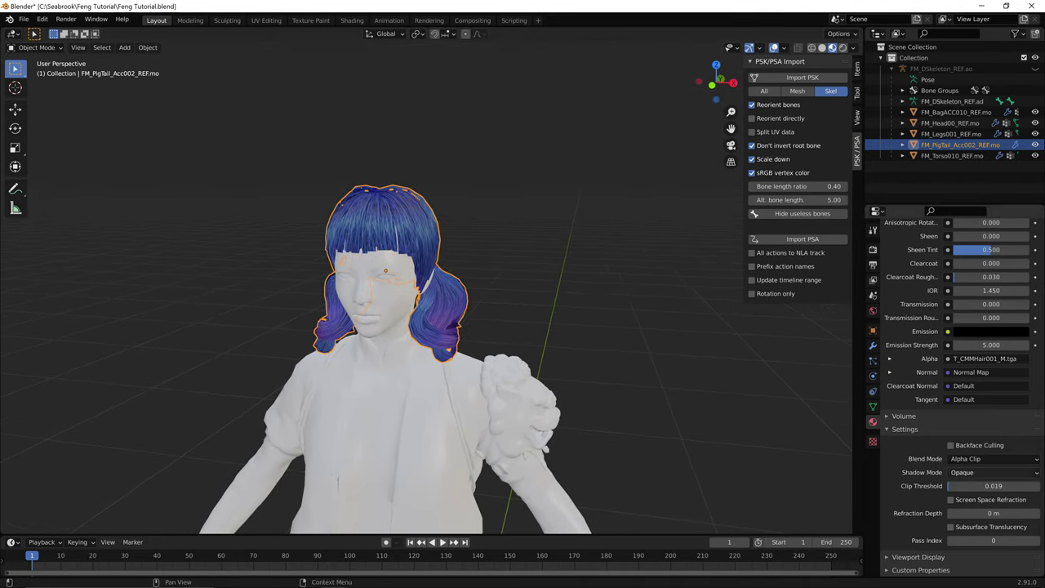
{"action": "left_click_drag", "start_coordinate": [993, 486], "coordinate": [998, 485]}
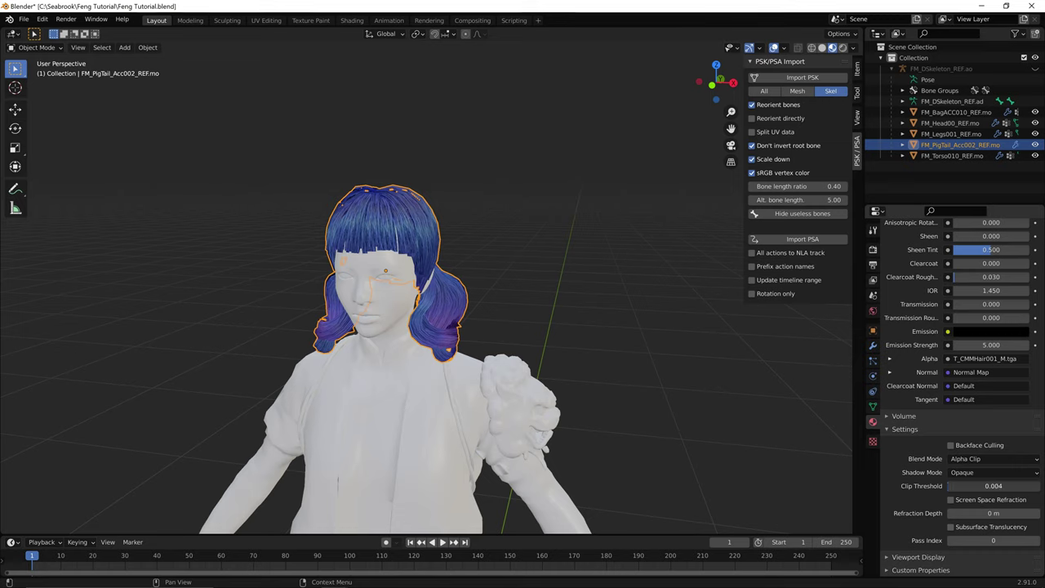
{"action": "left_click_drag", "start_coordinate": [993, 486], "coordinate": [996, 486]}
{"action": "left_click_drag", "start_coordinate": [993, 485], "coordinate": [990, 486]}
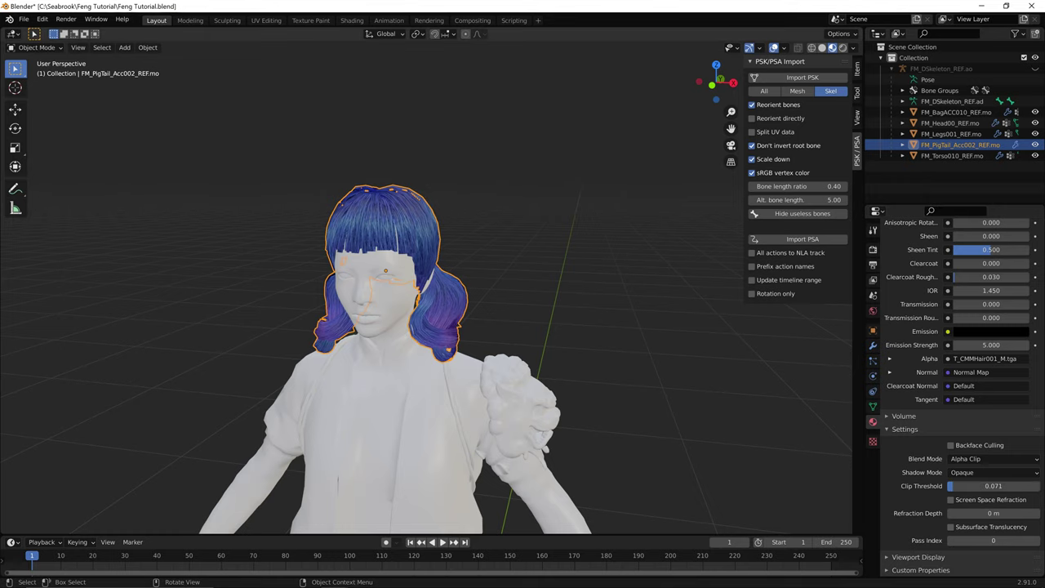
{"action": "middle_click_drag", "start_coordinate": [572, 343], "coordinate": [466, 296]}
{"action": "middle_click_drag", "start_coordinate": [351, 327], "coordinate": [584, 339]}
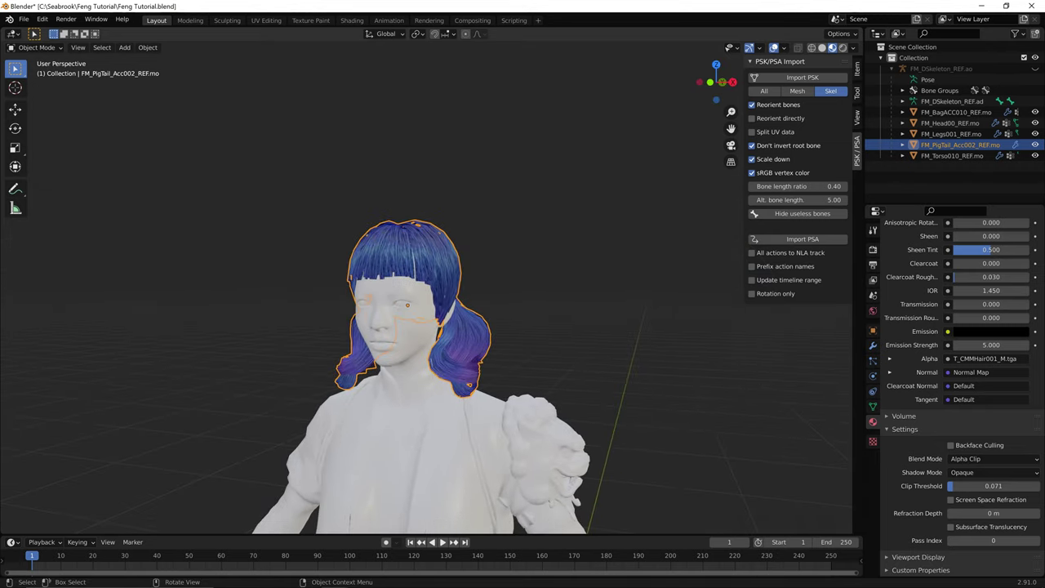
{"action": "scroll", "coordinate": [584, 339], "scroll_direction": "down", "scroll_amount": 1}
{"action": "left_click", "coordinate": [621, 270]}
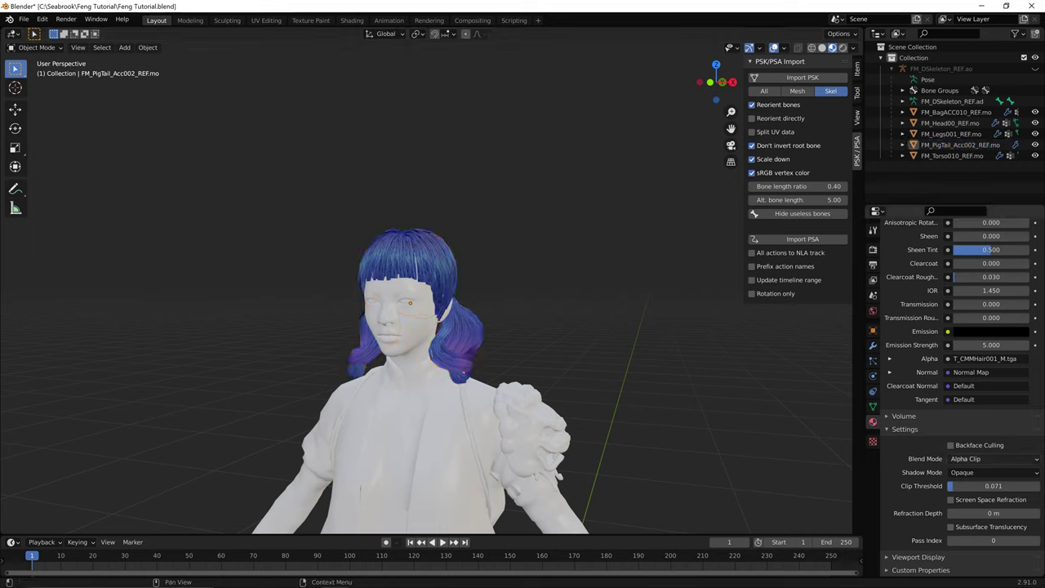
- Examine the hair material's blend mode options, its mask texture node feeding Alpha, and the scene's render engine setting
{"action": "left_click", "coordinate": [992, 459]}
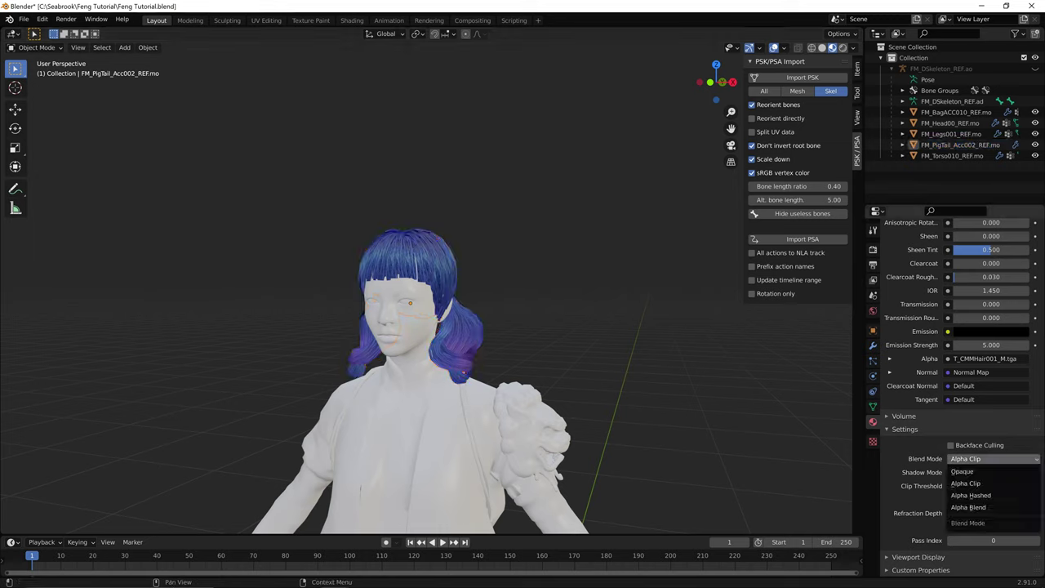
{"action": "key", "text": "Escape"}
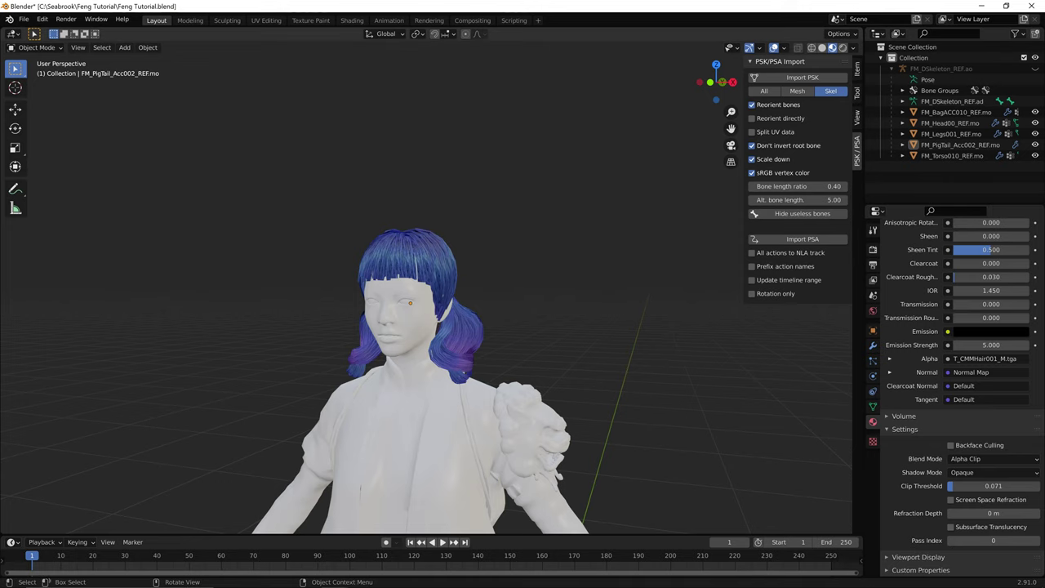
{"action": "mouse_move", "coordinate": [555, 326]}
{"action": "middle_mouse_down"}
{"action": "mouse_move", "coordinate": [597, 327]}
{"action": "mouse_move", "coordinate": [548, 325]}
{"action": "middle_mouse_up"}
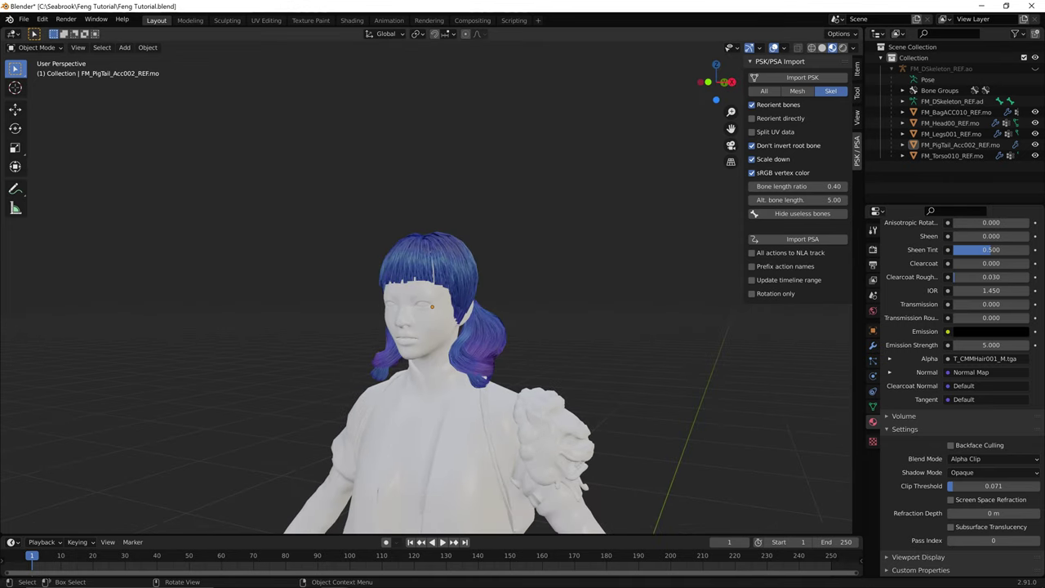
{"action": "left_click", "coordinate": [467, 433]}
{"action": "left_click", "coordinate": [425, 320]}
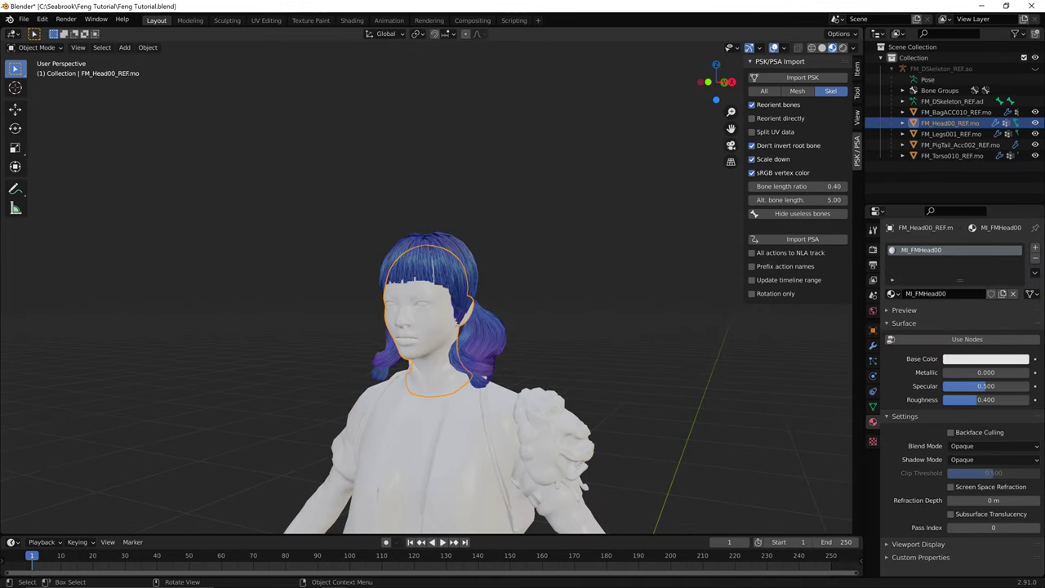
{"action": "left_click", "coordinate": [441, 274]}
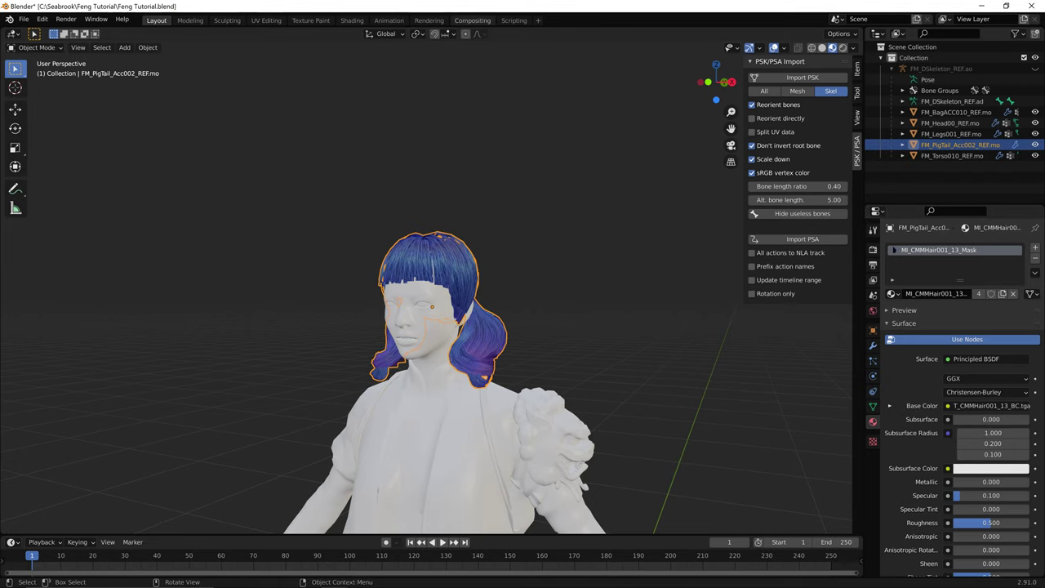
{"action": "left_click", "coordinate": [352, 20]}
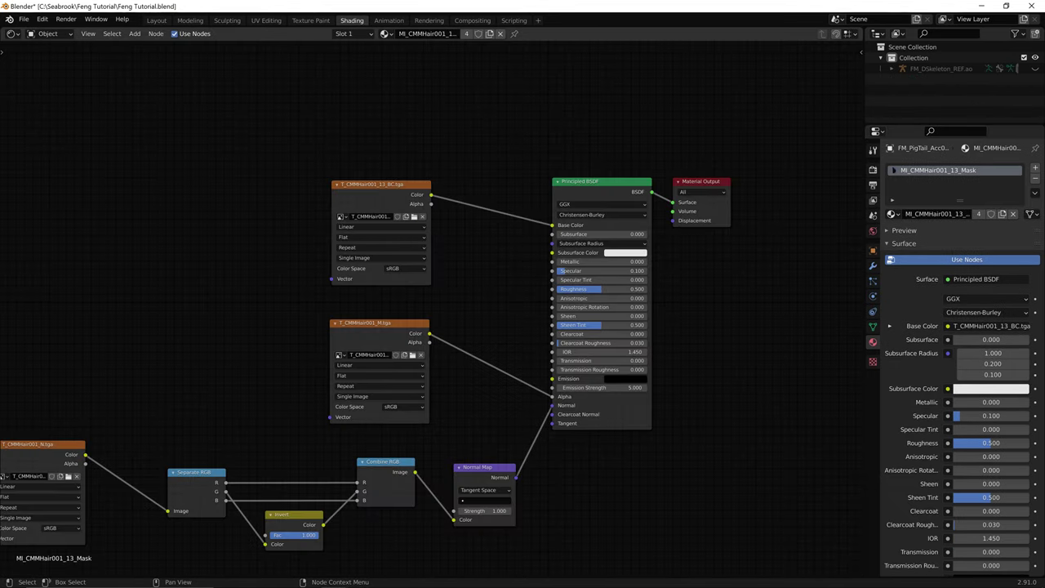
{"action": "left_click", "coordinate": [379, 324]}
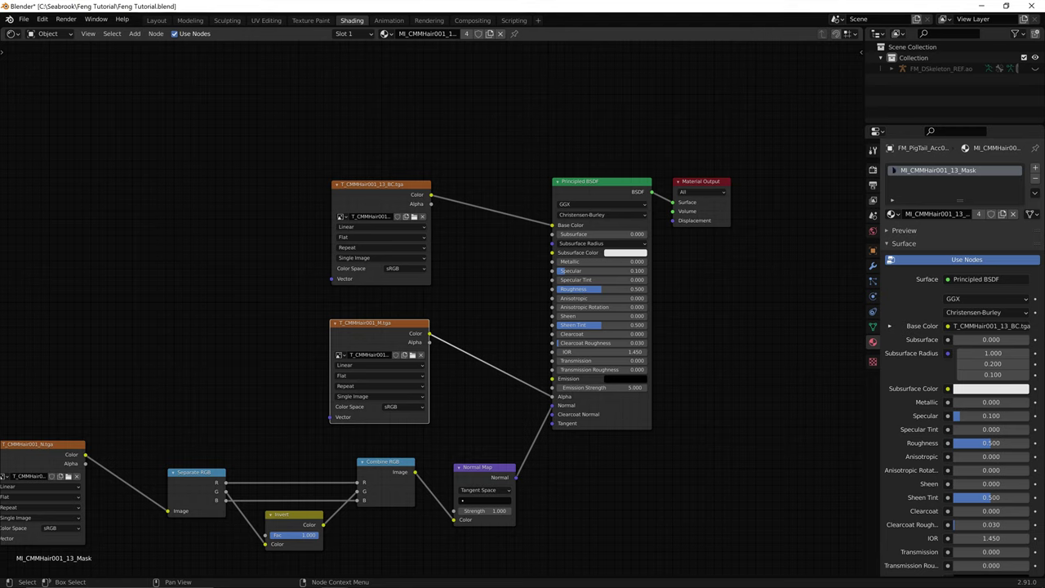
{"action": "scroll", "coordinate": [955, 359], "scroll_direction": "down", "scroll_amount": 5}
{"action": "scroll", "coordinate": [955, 359], "scroll_direction": "down", "scroll_amount": 3}
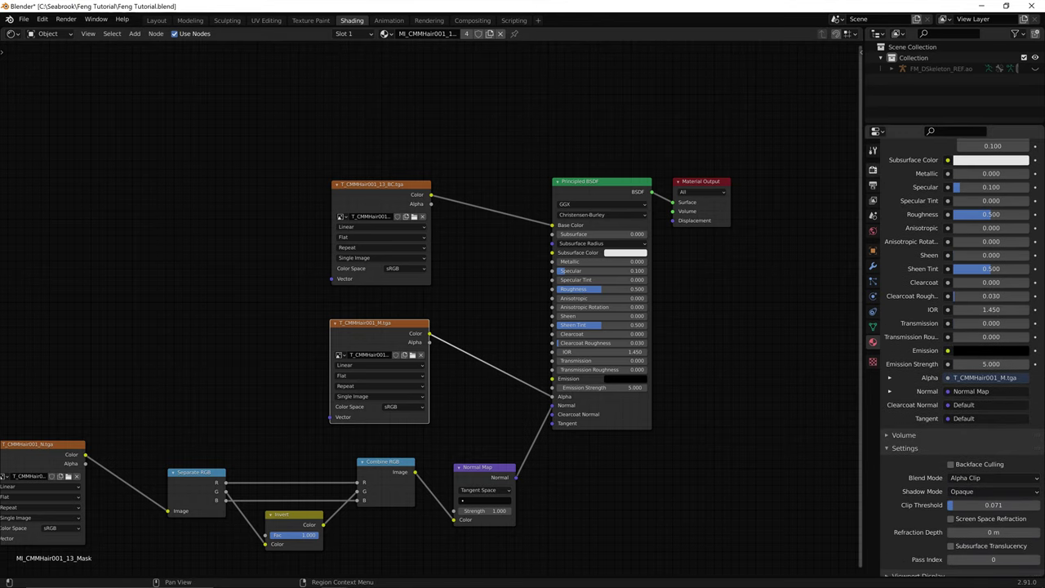
{"action": "left_click", "coordinate": [873, 170]}
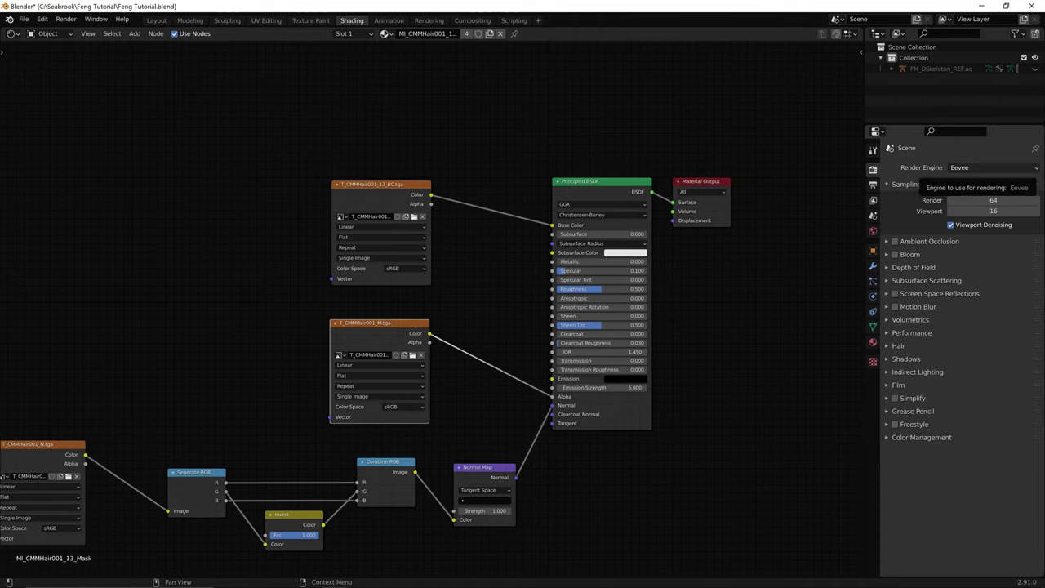
- Enable Use Nodes on the head mesh's MI_FMHead00 material and show its nodes in the shader editor
{"action": "left_click", "coordinate": [156, 20]}
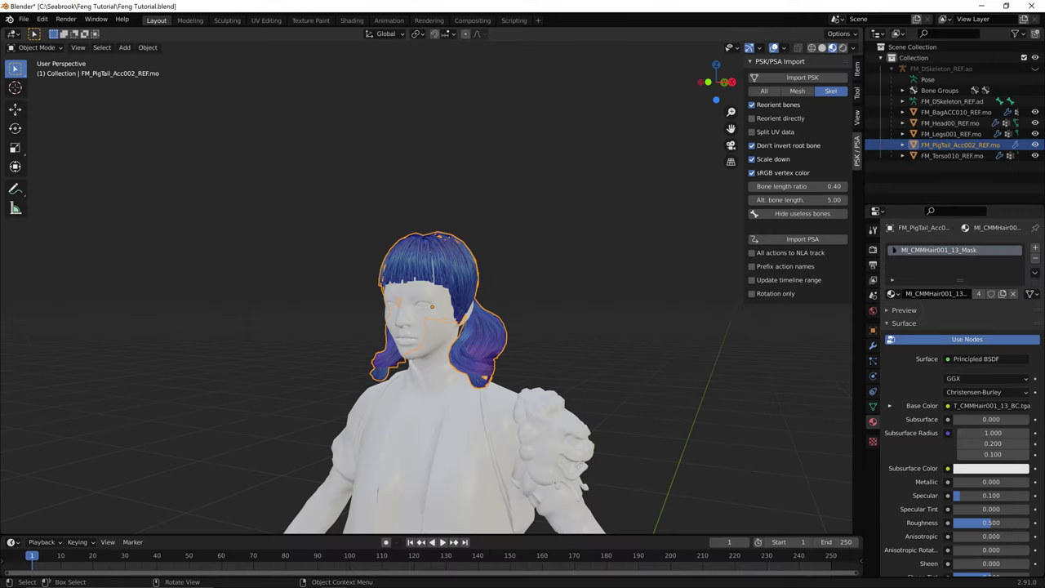
{"action": "middle_click_drag", "start_coordinate": [490, 327], "coordinate": [461, 329]}
{"action": "left_click", "coordinate": [356, 322]}
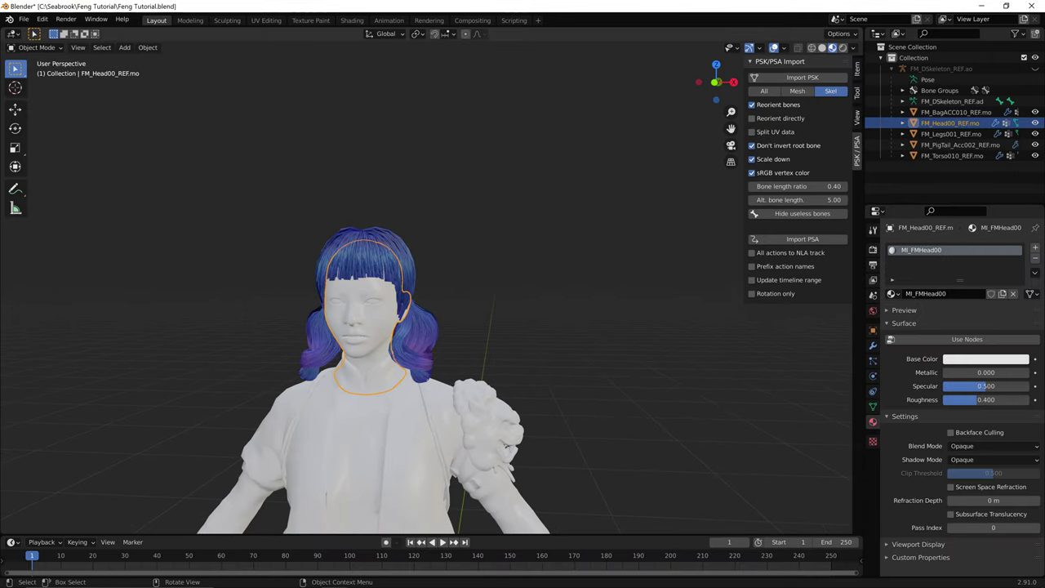
{"action": "left_click", "coordinate": [364, 258]}
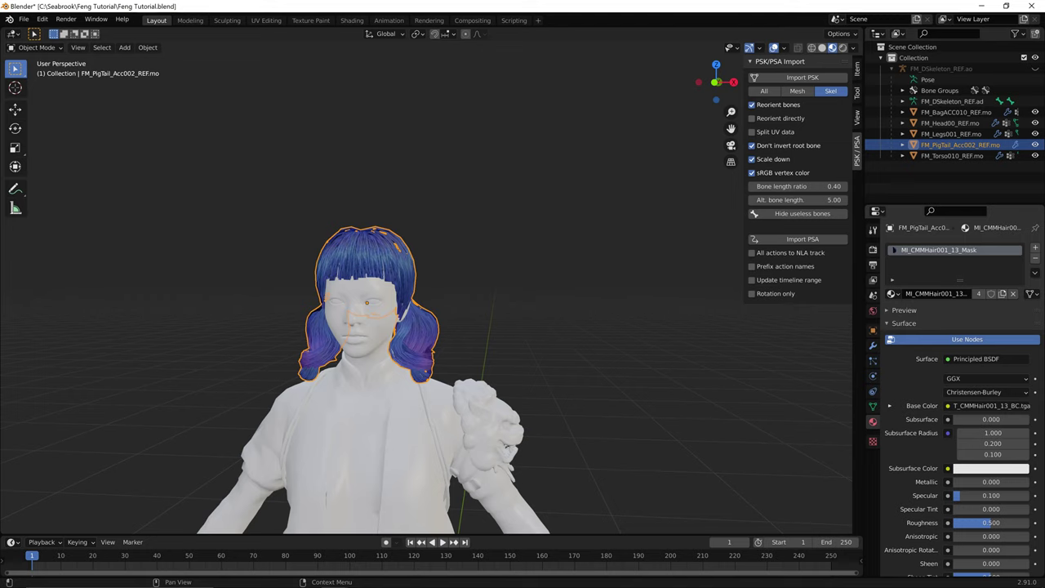
{"action": "left_click", "coordinate": [357, 322]}
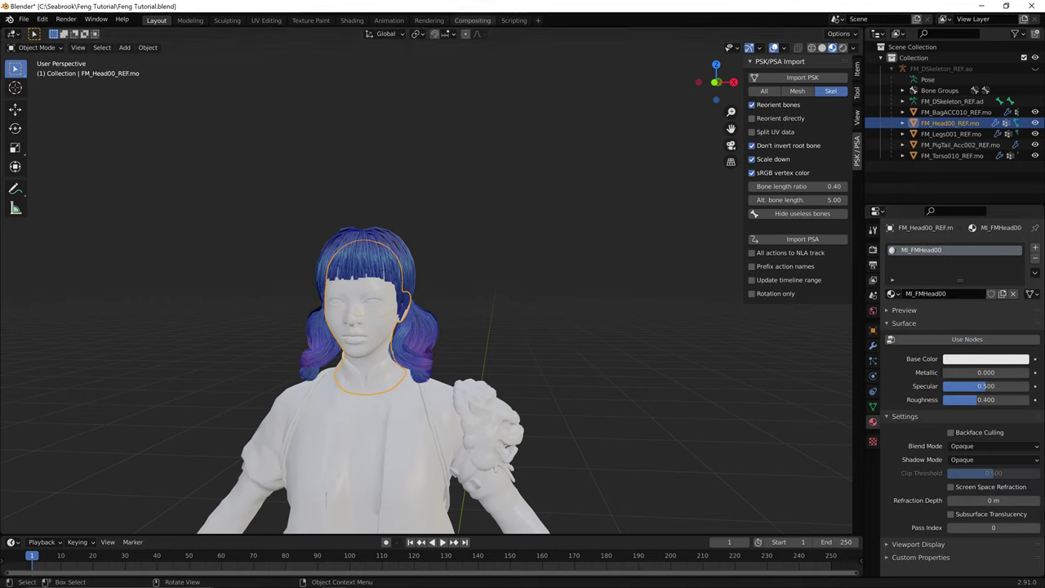
{"action": "left_click", "coordinate": [352, 20]}
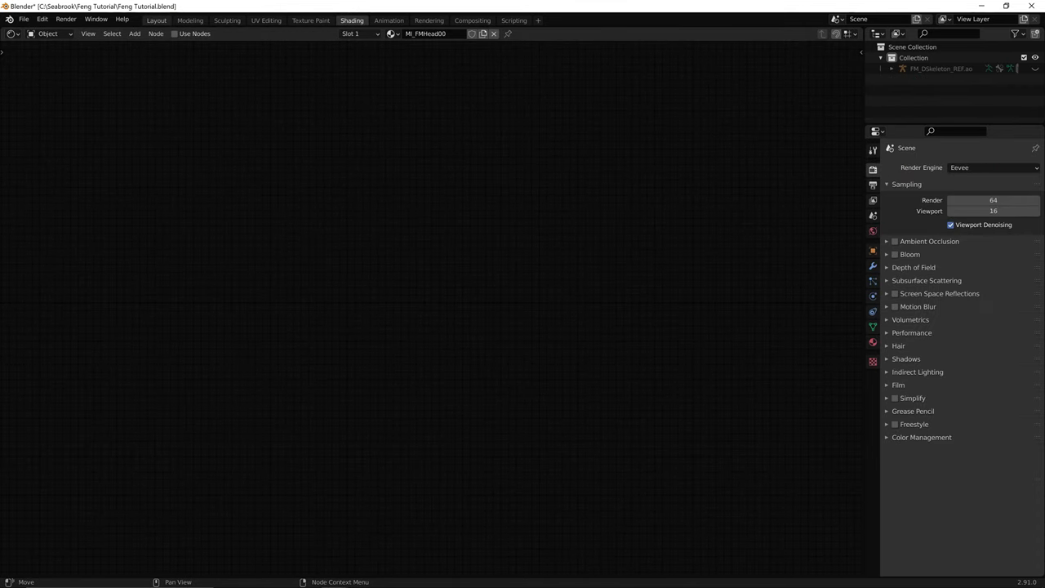
{"action": "left_click", "coordinate": [156, 20]}
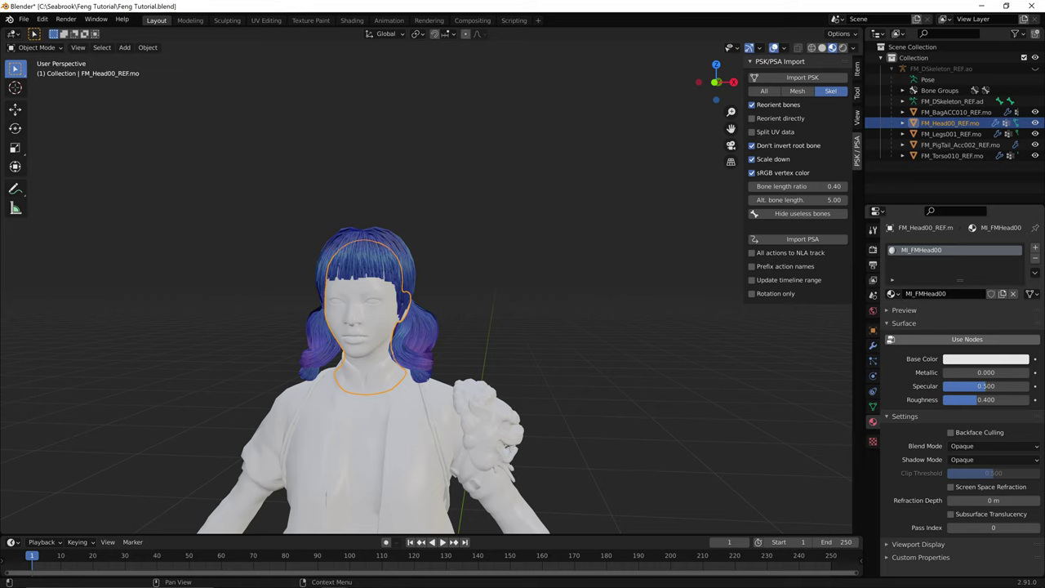
{"action": "left_click", "coordinate": [967, 340]}
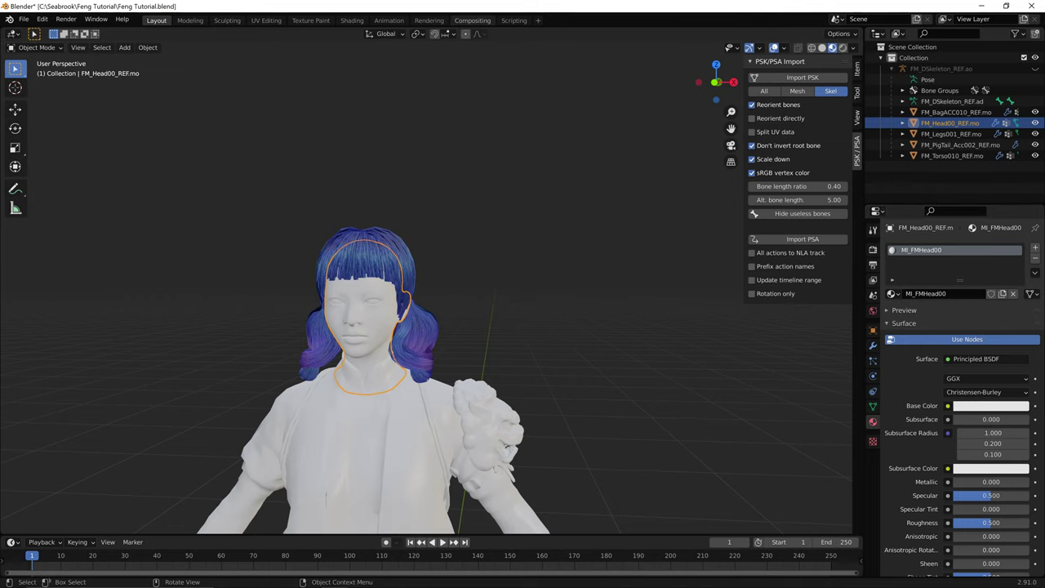
{"action": "left_click", "coordinate": [352, 20]}
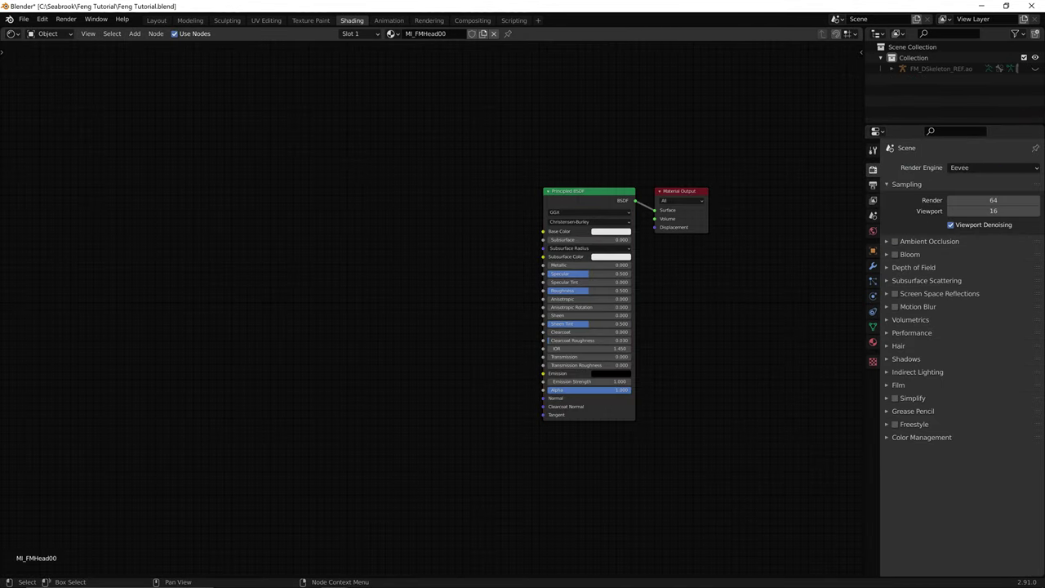
{"action": "left_click", "coordinate": [873, 342]}
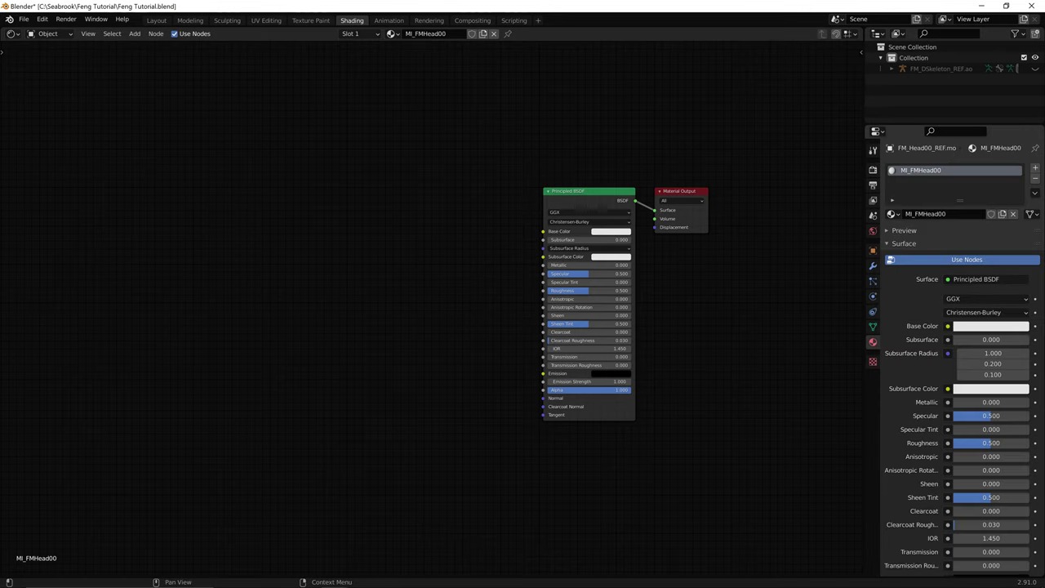
- Copy the pigtail hair material's complete node setup into the head's MI_FMHead00 material, replacing its default nodes
{"action": "left_click", "coordinate": [156, 21]}
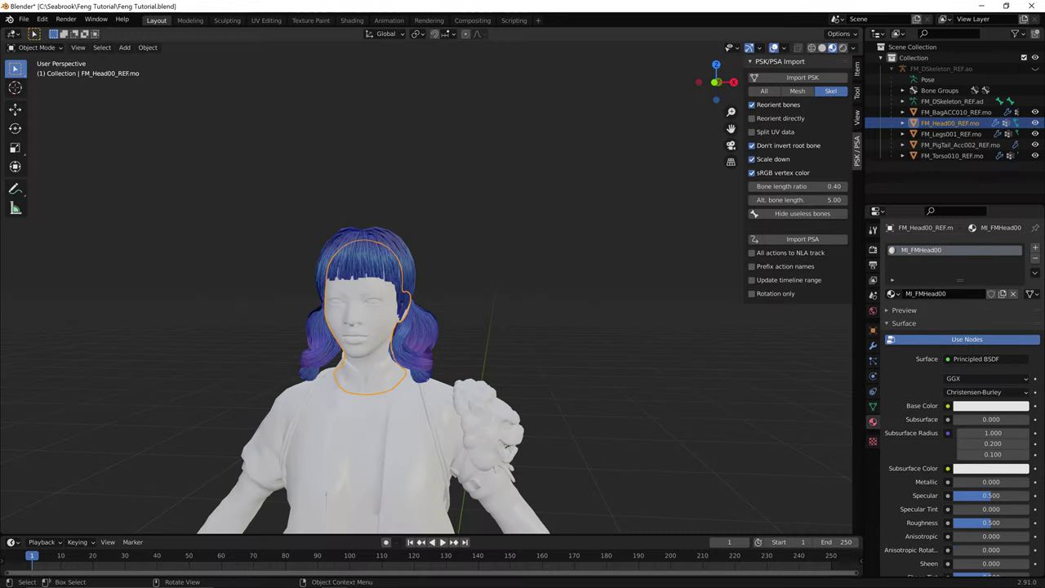
{"action": "left_click", "coordinate": [367, 254]}
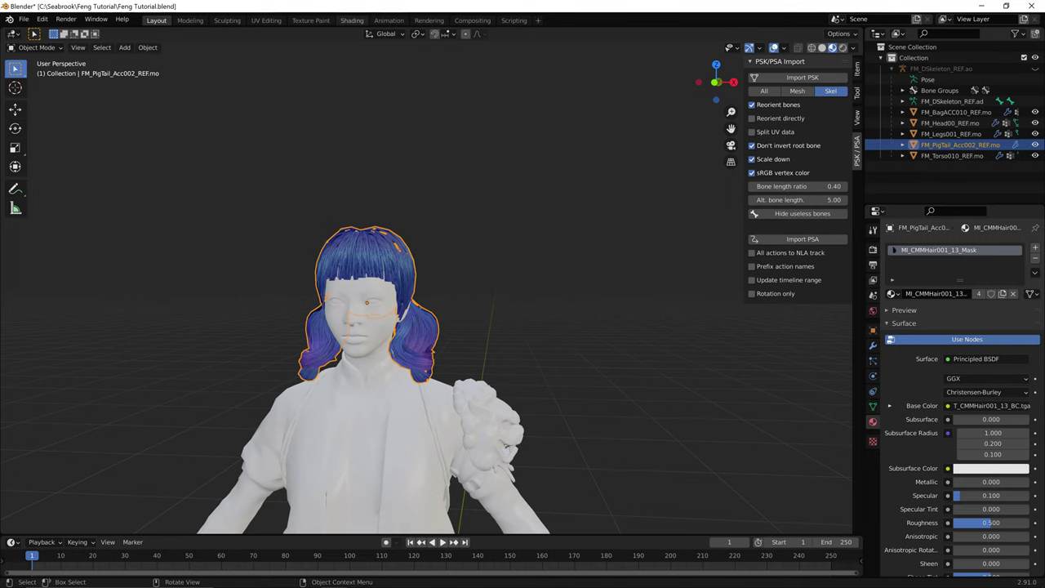
{"action": "left_click", "coordinate": [352, 20]}
{"action": "scroll", "coordinate": [432, 306], "scroll_direction": "down", "scroll_amount": 2}
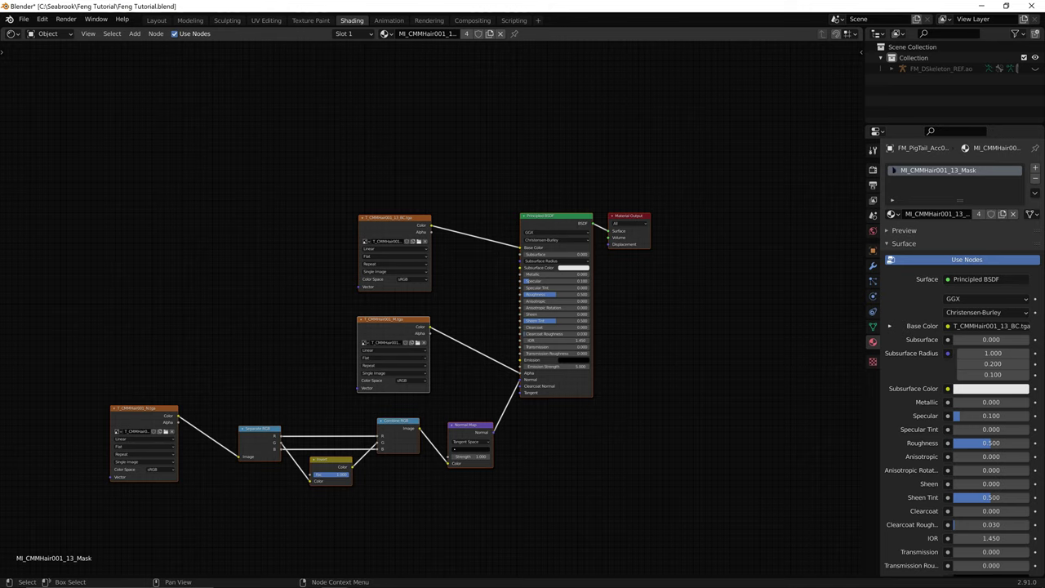
{"action": "left_click", "coordinate": [156, 21]}
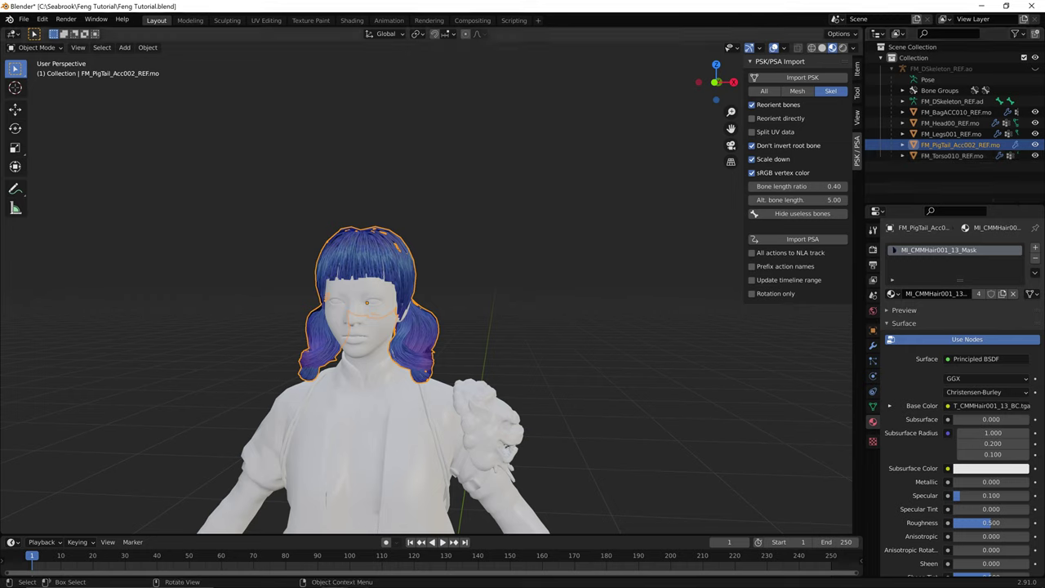
{"action": "left_click", "coordinate": [360, 317]}
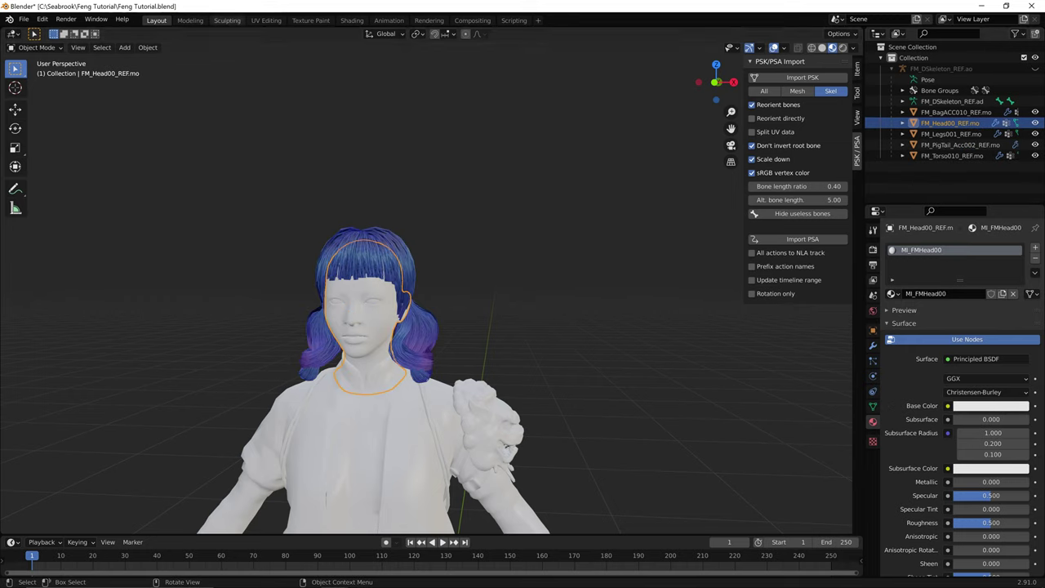
{"action": "left_click", "coordinate": [352, 20]}
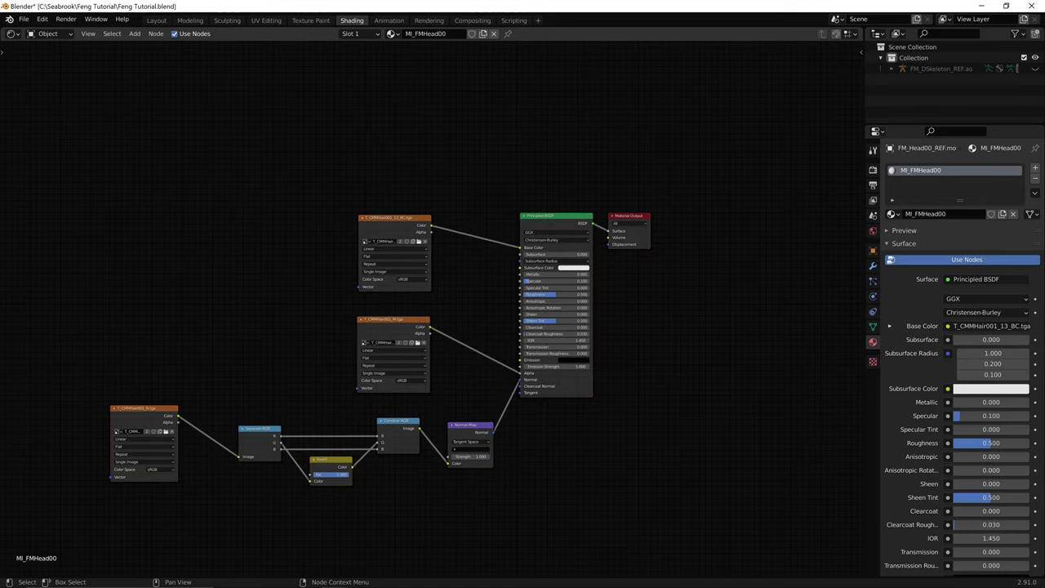
- Replace the base colour image in the head material with T_FMHead00_01_BC.tga from the Outfit00 textures folder
{"action": "left_click", "coordinate": [419, 241]}
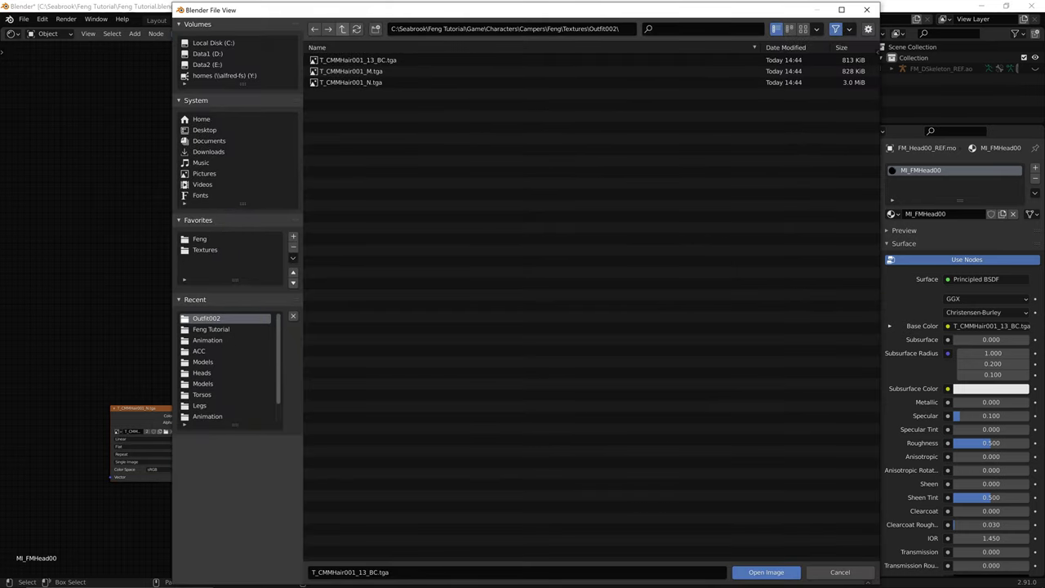
{"action": "left_click", "coordinate": [342, 30]}
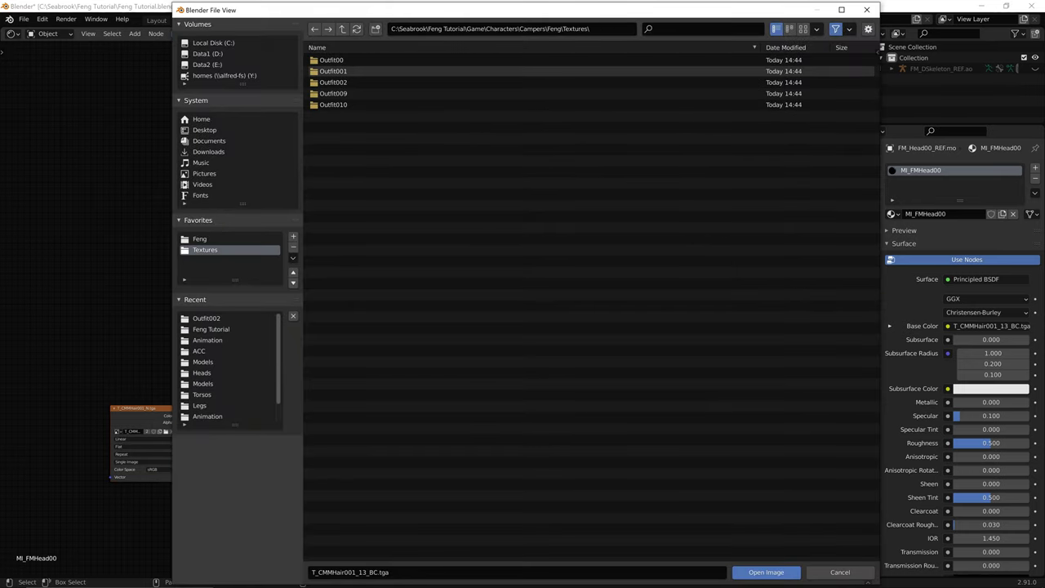
{"action": "double_click", "coordinate": [332, 71]}
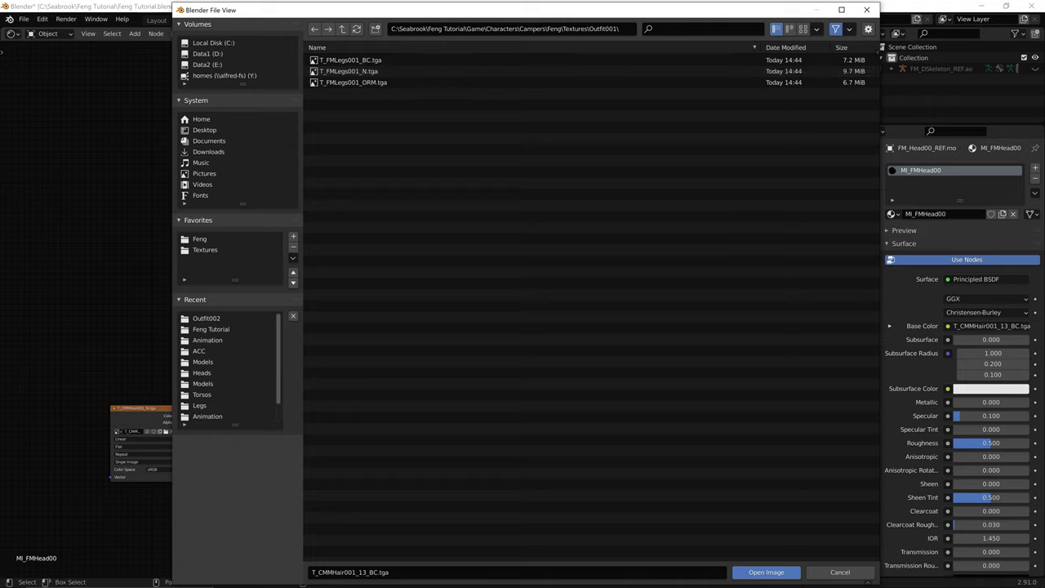
{"action": "left_click", "coordinate": [342, 29]}
{"action": "double_click", "coordinate": [333, 59]}
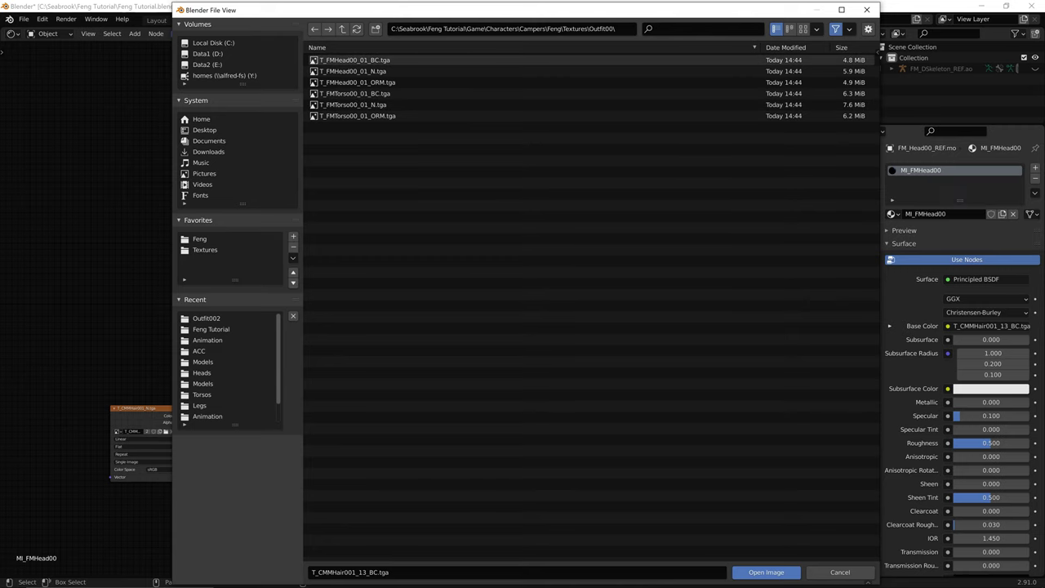
{"action": "double_click", "coordinate": [354, 59]}
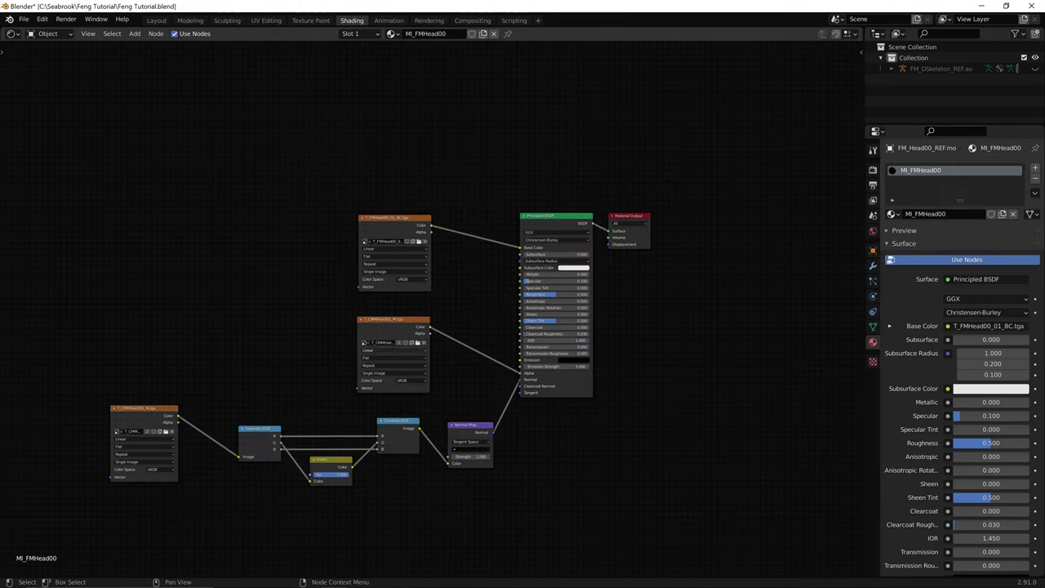
- Check the Outfit00 folder for a head mask texture, and delete the hair mask image node feeding Alpha
{"action": "left_click", "coordinate": [418, 343]}
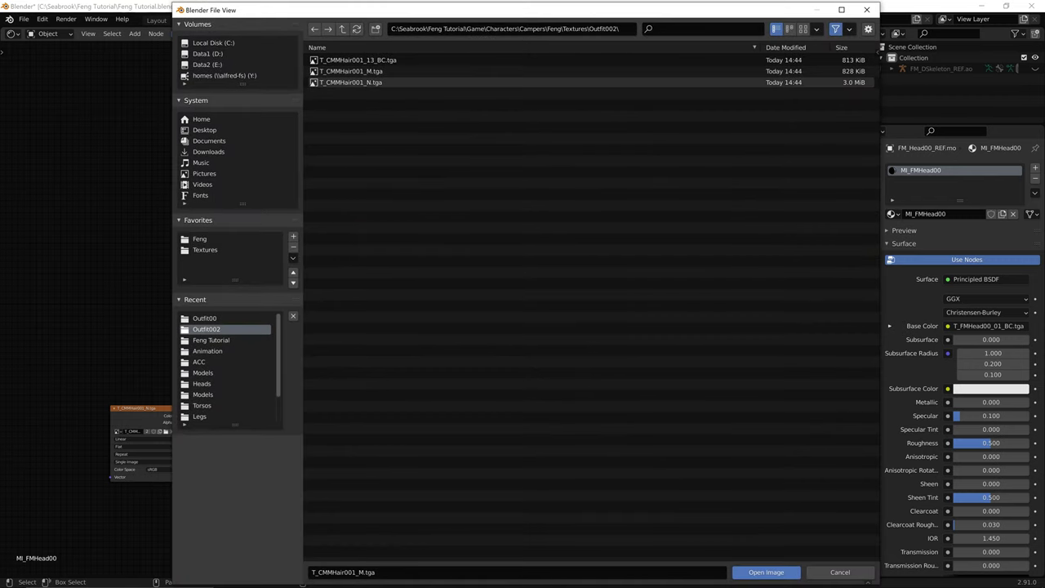
{"action": "left_click", "coordinate": [342, 30]}
{"action": "double_click", "coordinate": [331, 60]}
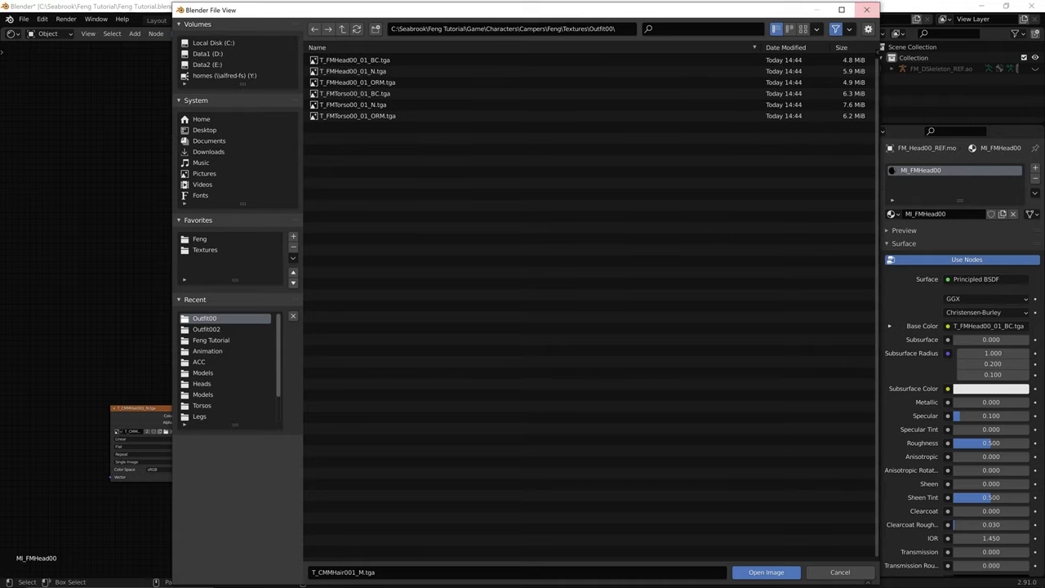
{"action": "left_click", "coordinate": [867, 10]}
{"action": "key", "text": "x"}
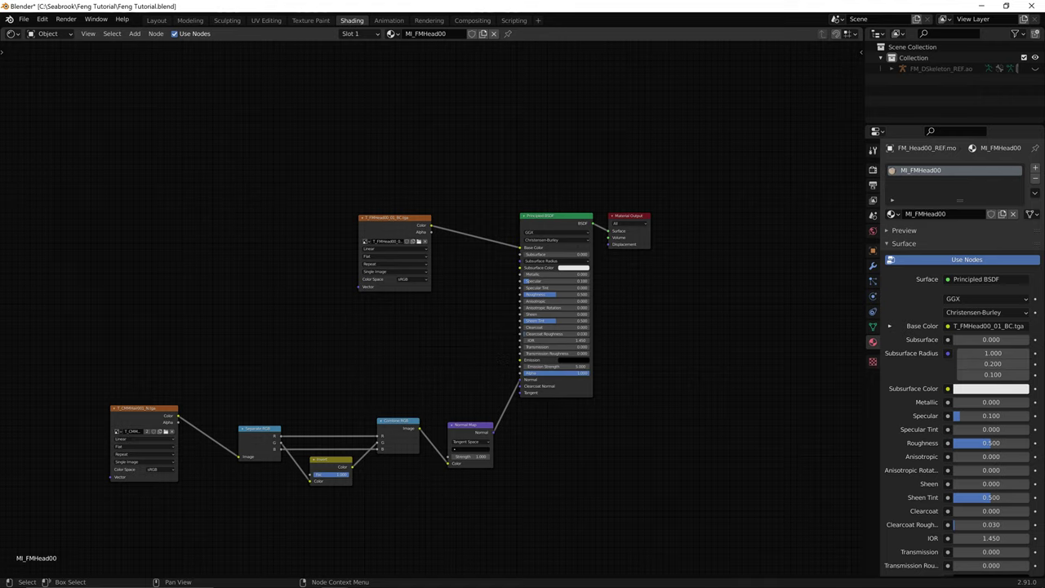
- Replace the normal map image in the head material with T_FMHead00_01_N.tga from the Outfit00 folder
{"action": "left_click", "coordinate": [165, 432]}
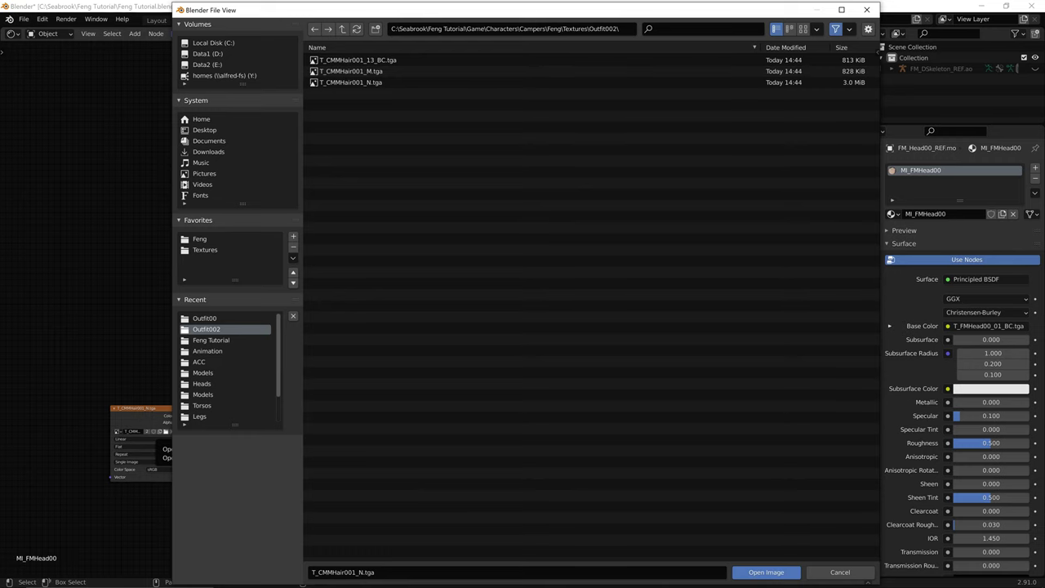
{"action": "left_click", "coordinate": [342, 28]}
{"action": "left_click", "coordinate": [331, 59]}
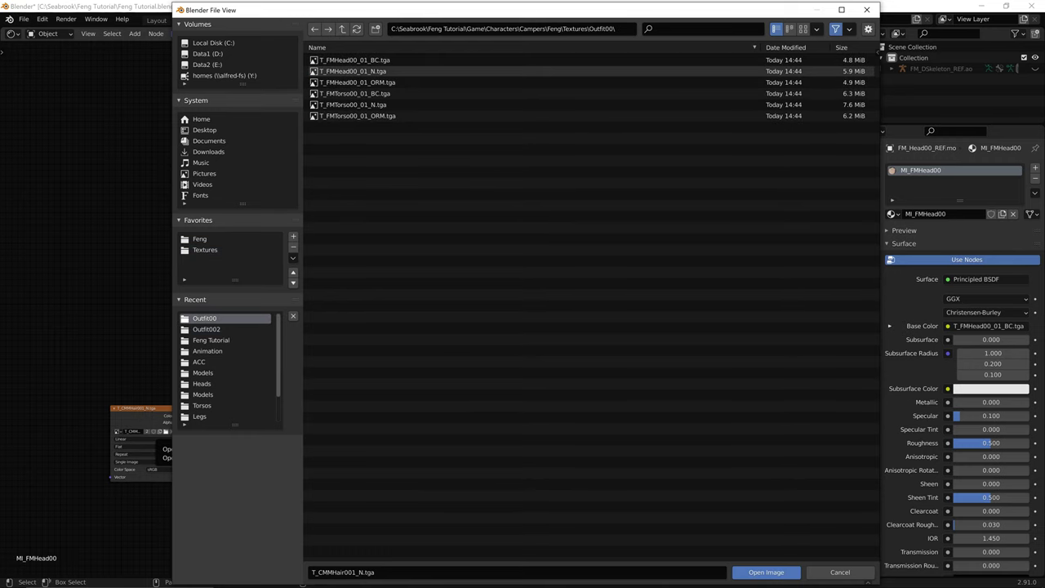
{"action": "double_click", "coordinate": [352, 71]}
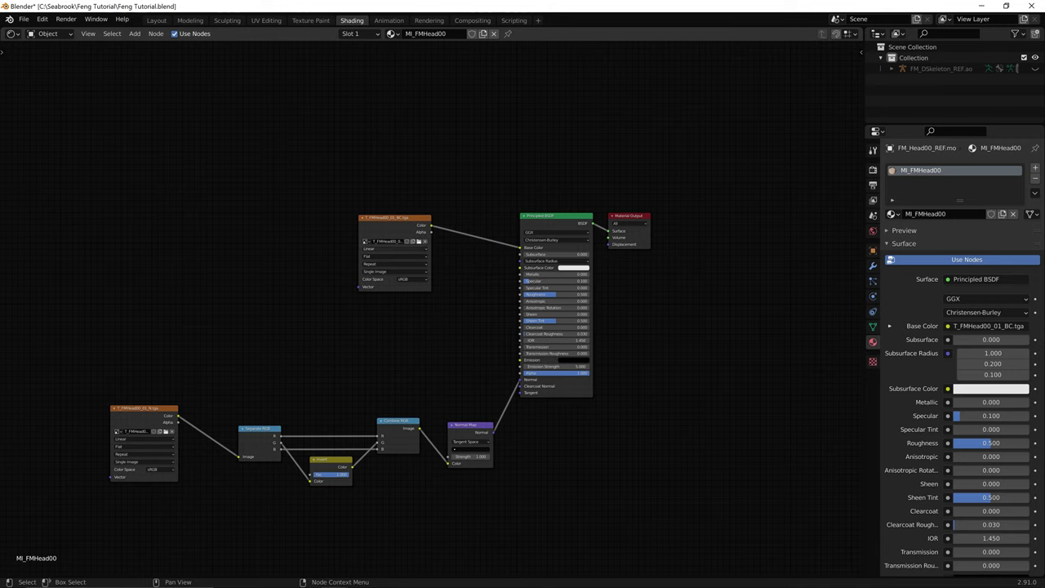
- Consult the reference node graph in the browser, and add an Image Texture node below the base colour texture in Blender
{"action": "key", "text": "alt+Tab"}
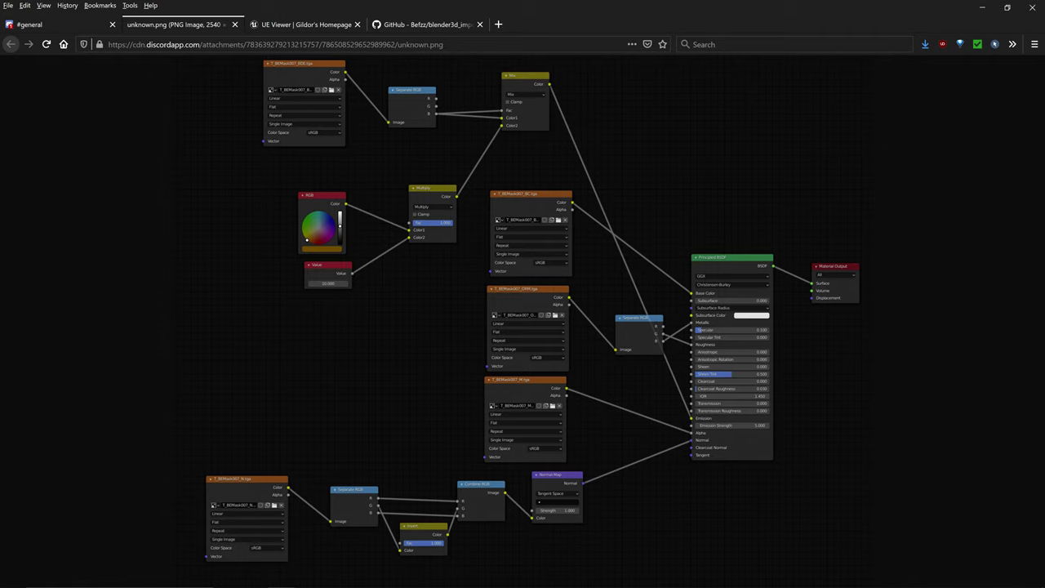
{"action": "key", "text": "alt+Tab"}
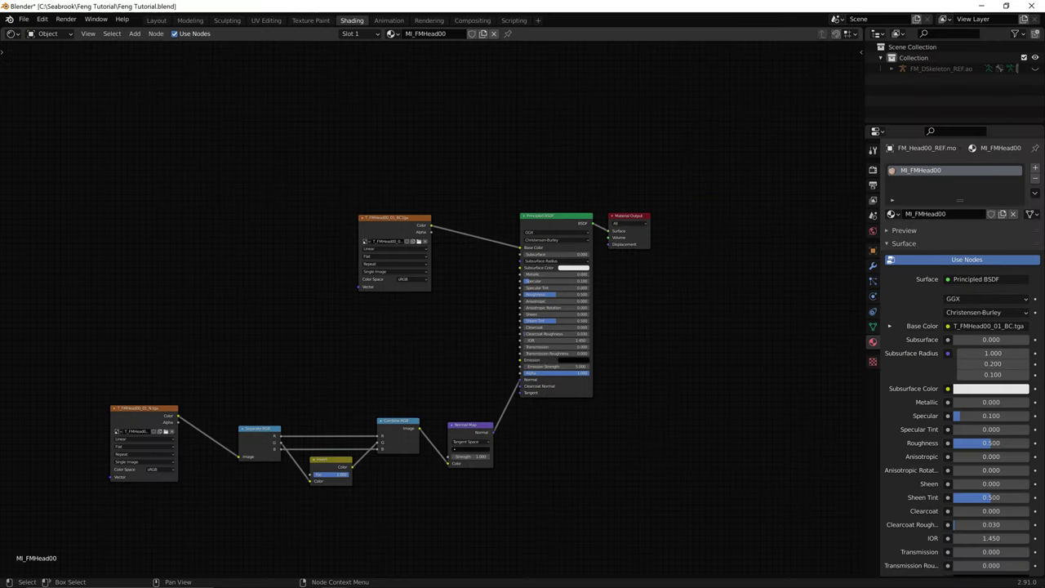
{"action": "left_click_drag", "start_coordinate": [395, 218], "coordinate": [395, 188]}
{"action": "left_click", "coordinate": [384, 347]}
{"action": "key", "text": "shift+a"}
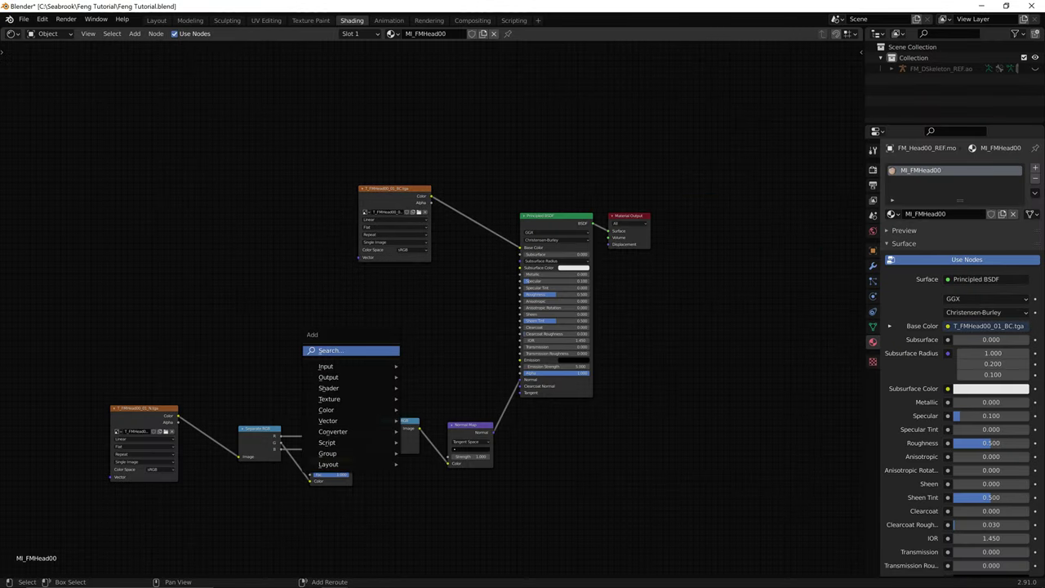
{"action": "left_click", "coordinate": [382, 351]}
{"action": "type", "text": "image"}
{"action": "key", "text": "Return"}
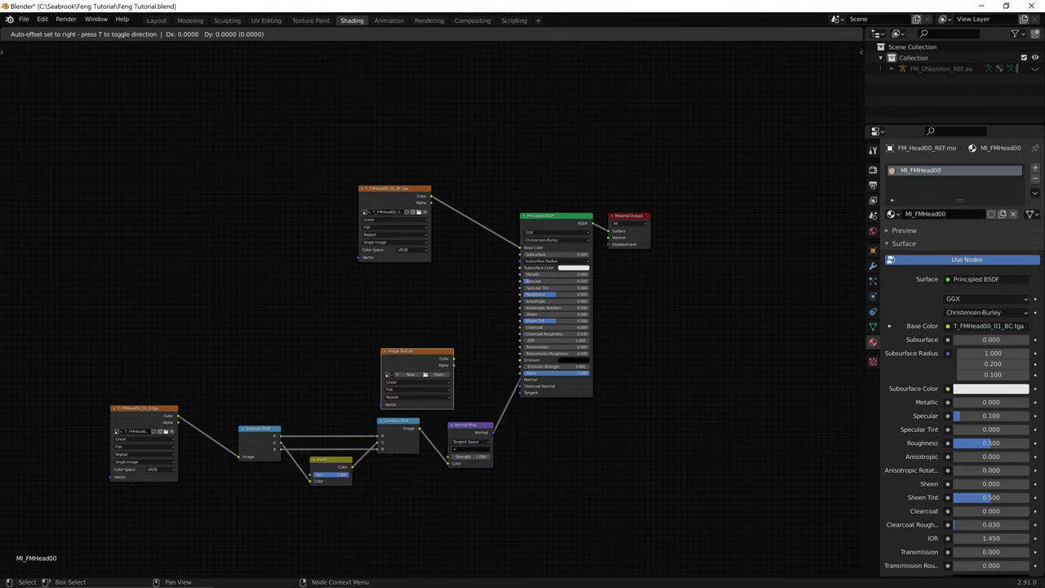
{"action": "left_click", "coordinate": [363, 315]}
- Load T_FMHead00_01_ORM.tga from the Outfit00 textures folder into the new image node and make room beside it
{"action": "left_click", "coordinate": [420, 339]}
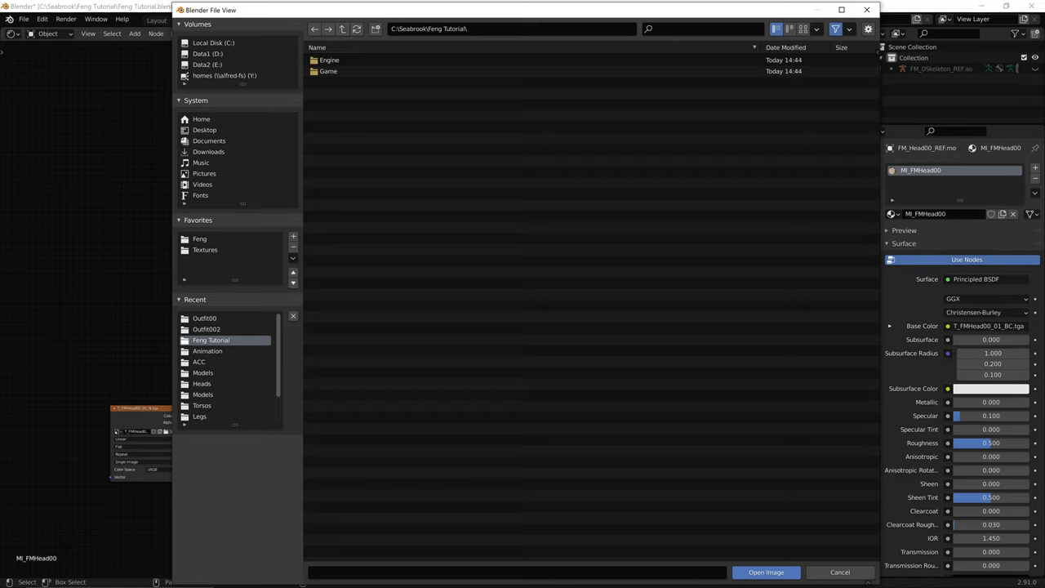
{"action": "left_click", "coordinate": [200, 239]}
{"action": "left_click", "coordinate": [205, 250]}
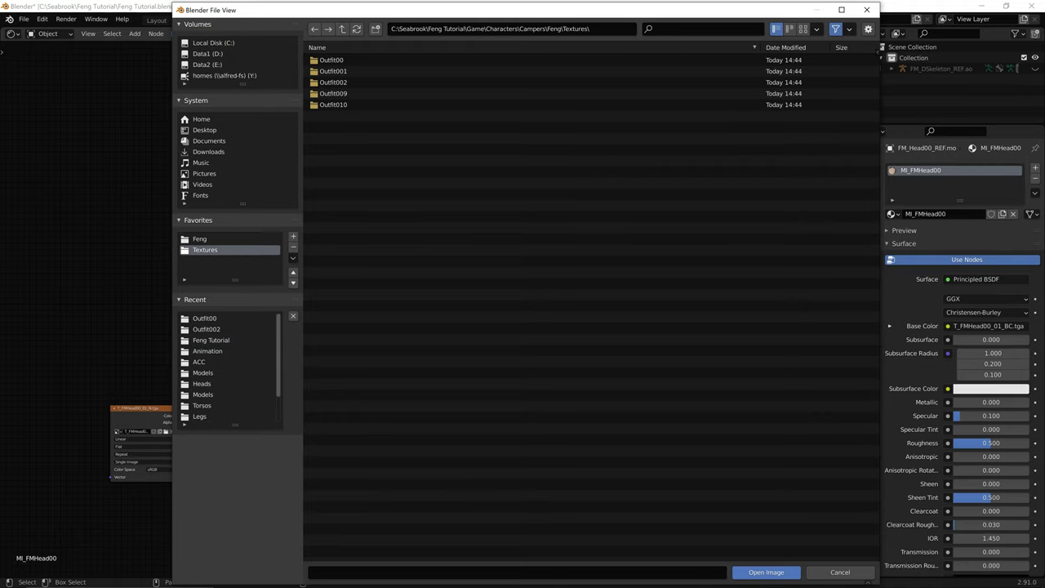
{"action": "double_click", "coordinate": [334, 60]}
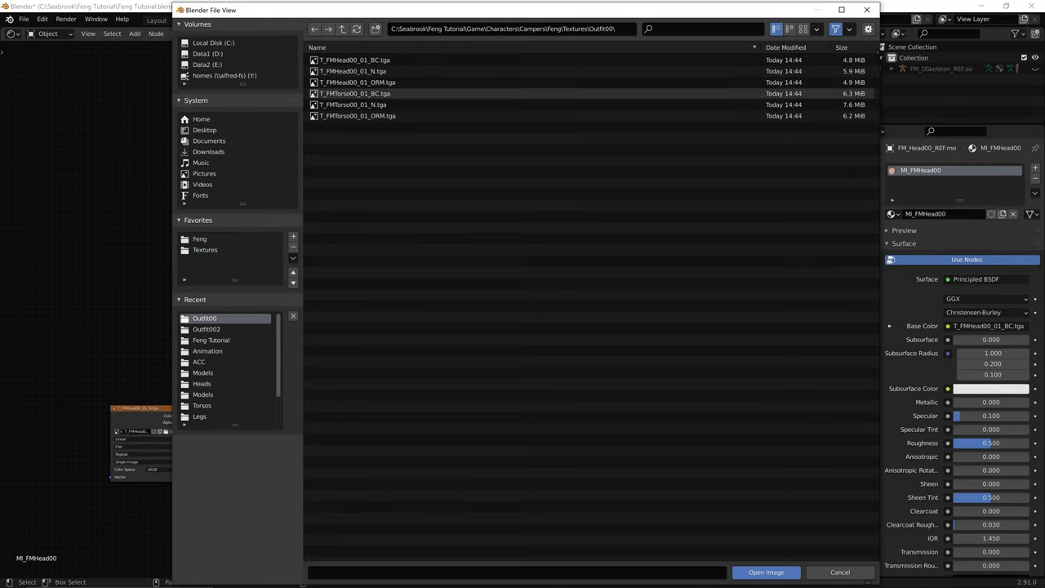
{"action": "double_click", "coordinate": [357, 82]}
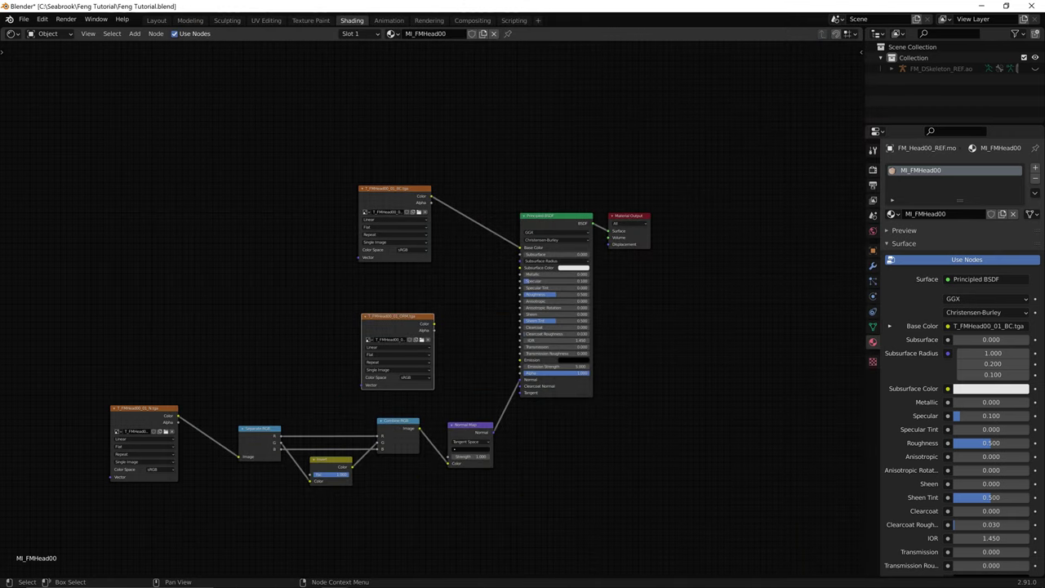
{"action": "left_click_drag", "start_coordinate": [399, 317], "coordinate": [380, 303]}
- Add a Separate RGB node beside the ORM texture and feed the texture's Color output into its Image input
{"action": "left_click", "coordinate": [457, 314]}
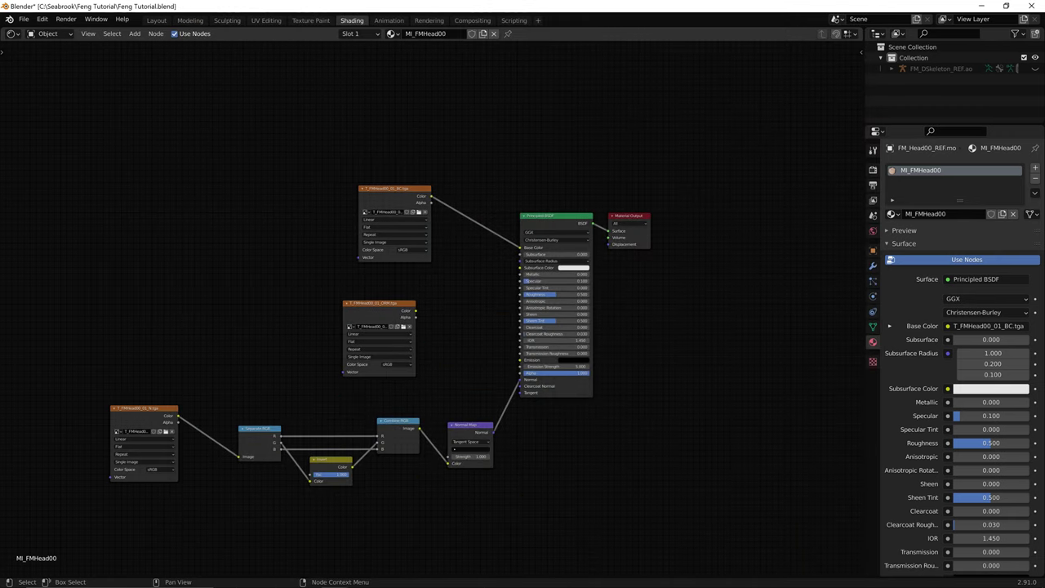
{"action": "key", "text": "shift+a"}
{"action": "left_click", "coordinate": [457, 332]}
{"action": "type", "text": "separ"}
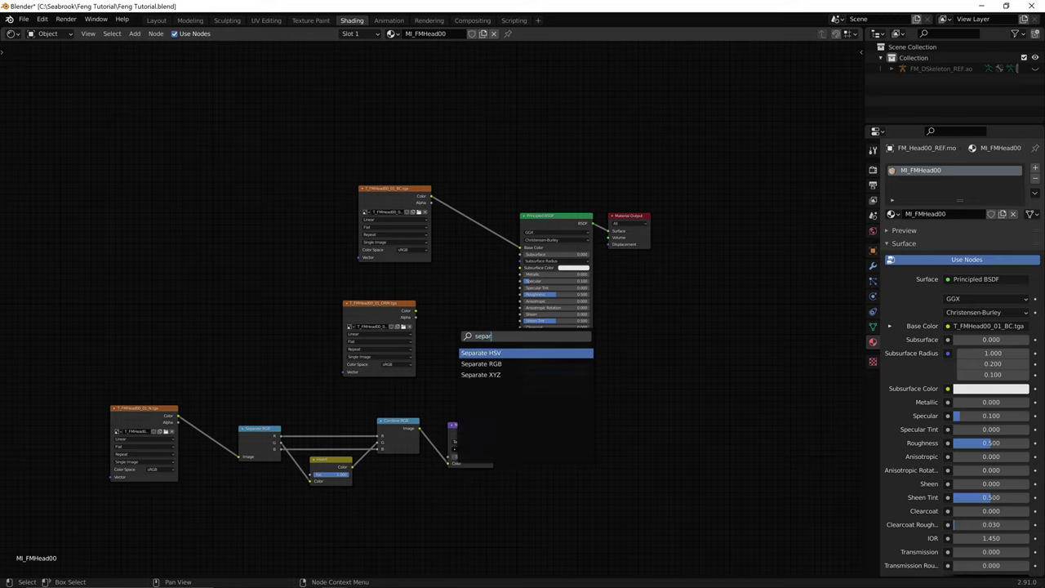
{"action": "left_click", "coordinate": [478, 364]}
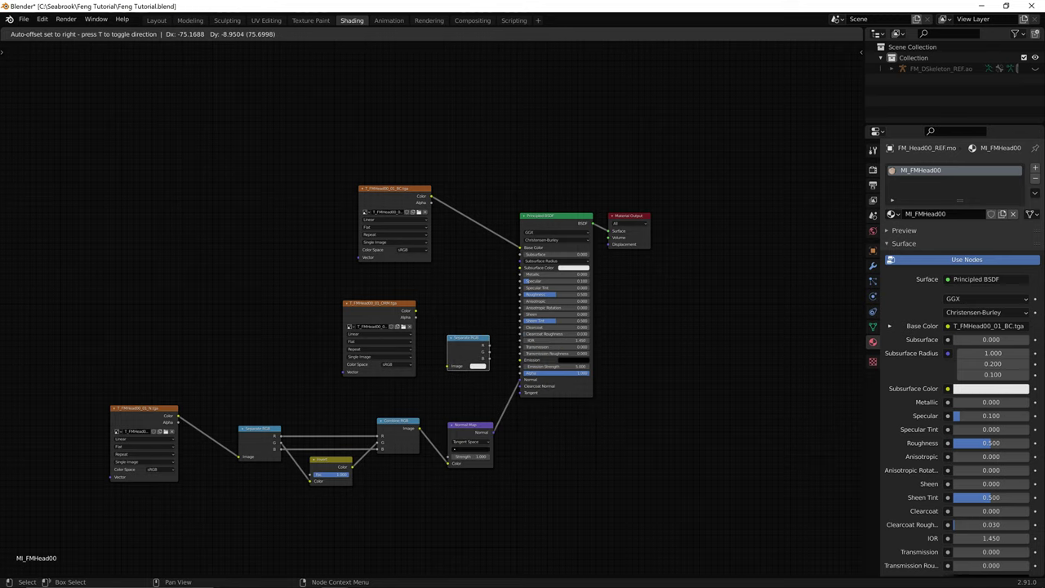
{"action": "left_click", "coordinate": [459, 343]}
{"action": "left_click_drag", "start_coordinate": [415, 310], "coordinate": [444, 345]}
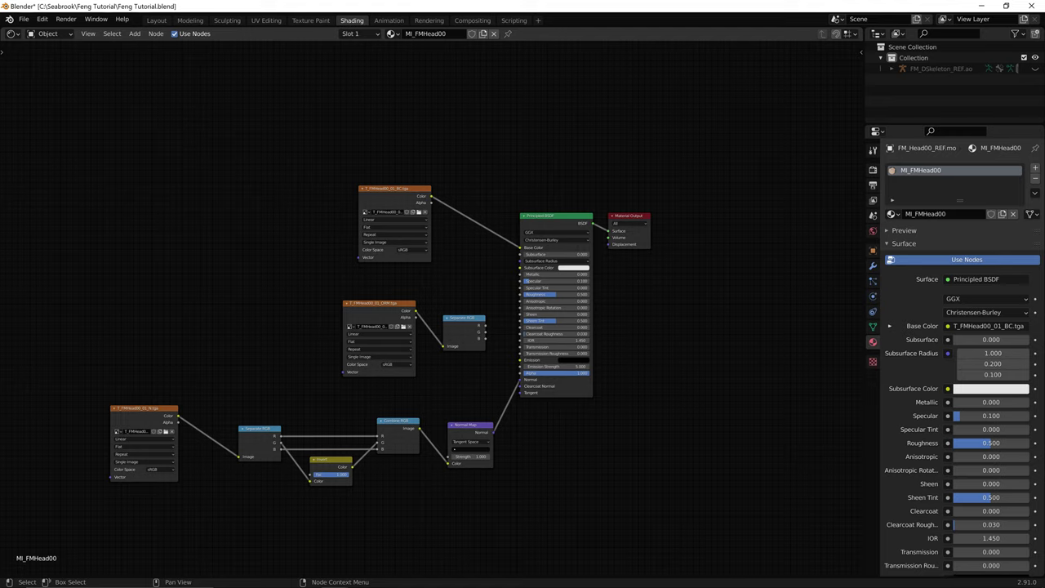
- Connect the ORM Separate RGB node's G output to Roughness and its B output to Metallic on the Principled BSDF
{"action": "left_click_drag", "start_coordinate": [486, 331], "coordinate": [506, 323]}
{"action": "scroll", "coordinate": [506, 323], "scroll_direction": "up", "scroll_amount": 2}
{"action": "scroll", "coordinate": [433, 309], "scroll_direction": "down", "scroll_amount": 2}
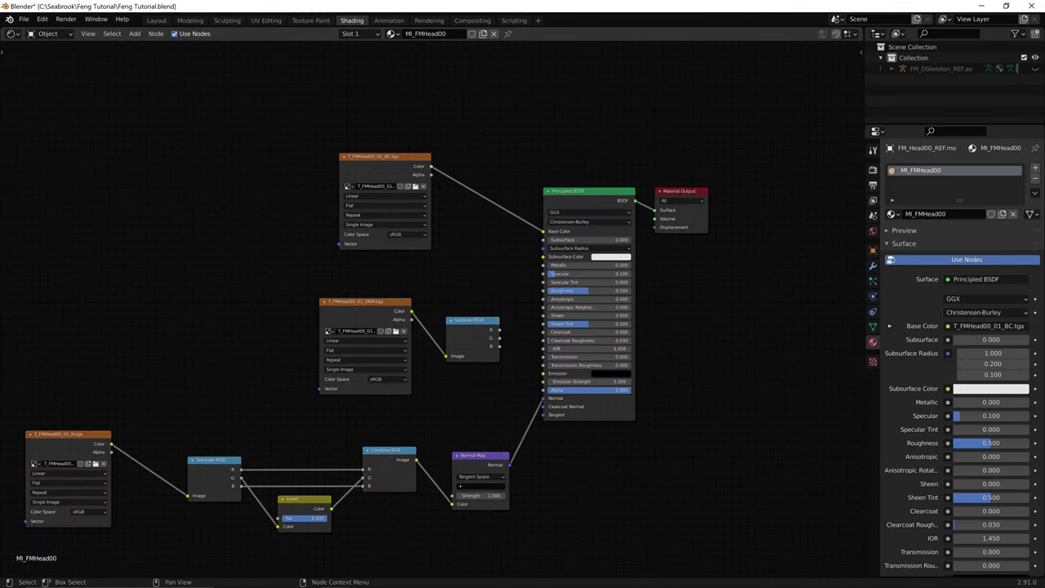
{"action": "scroll", "coordinate": [433, 308], "scroll_direction": "up", "scroll_amount": 3}
{"action": "left_click_drag", "start_coordinate": [517, 335], "coordinate": [573, 286]}
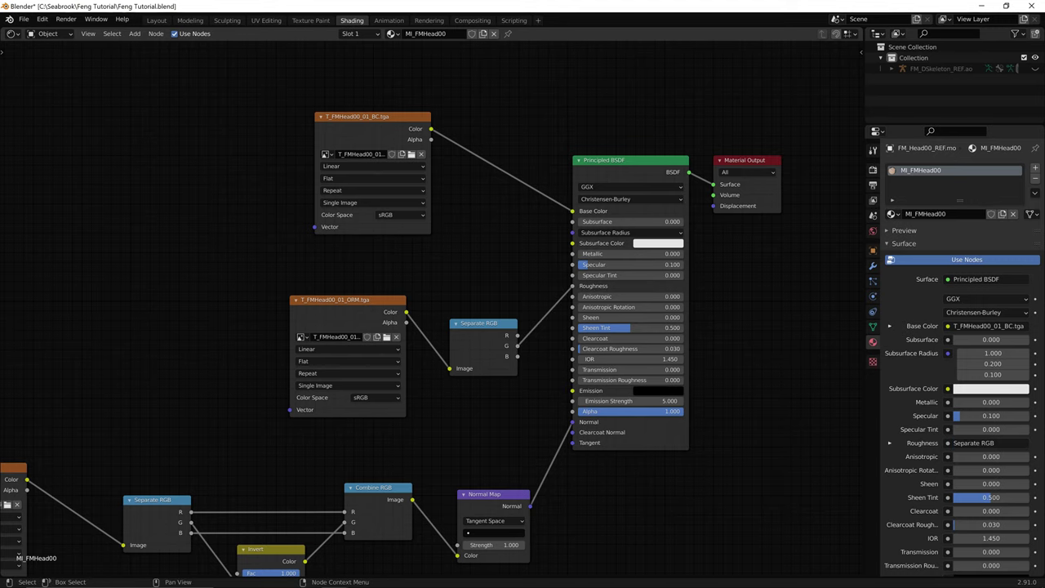
{"action": "left_click_drag", "start_coordinate": [517, 356], "coordinate": [573, 254]}
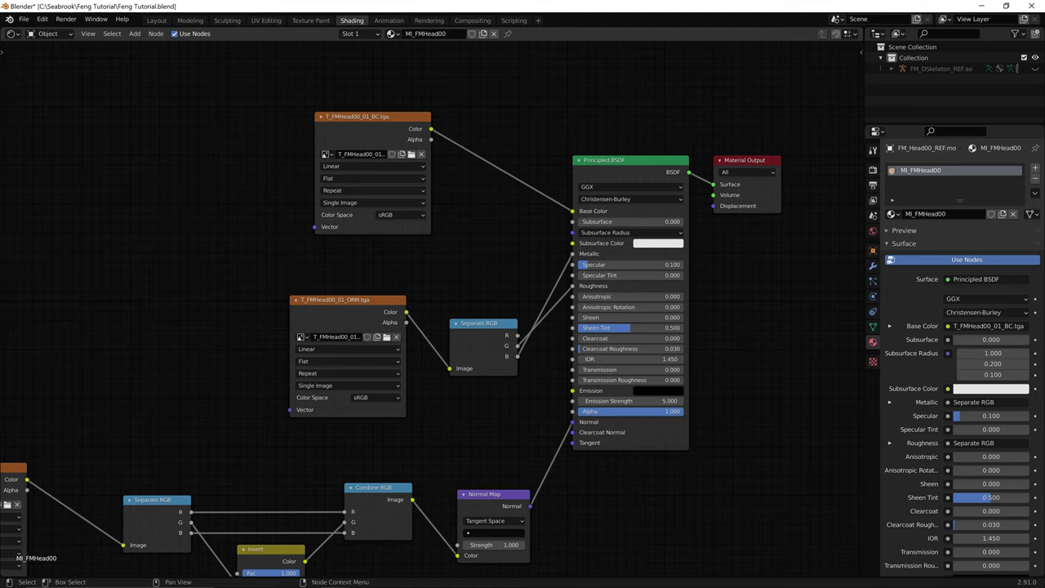
{"action": "scroll", "coordinate": [437, 313], "scroll_direction": "down", "scroll_amount": 1}
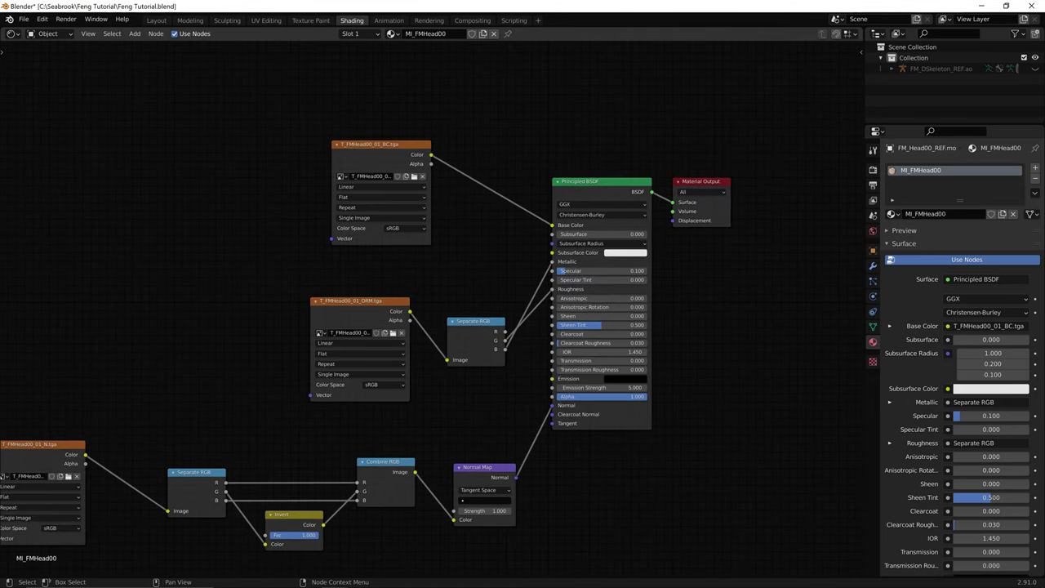
{"action": "scroll", "coordinate": [437, 313], "scroll_direction": "down", "scroll_amount": 1}
{"action": "scroll", "coordinate": [437, 313], "scroll_direction": "up", "scroll_amount": 2}
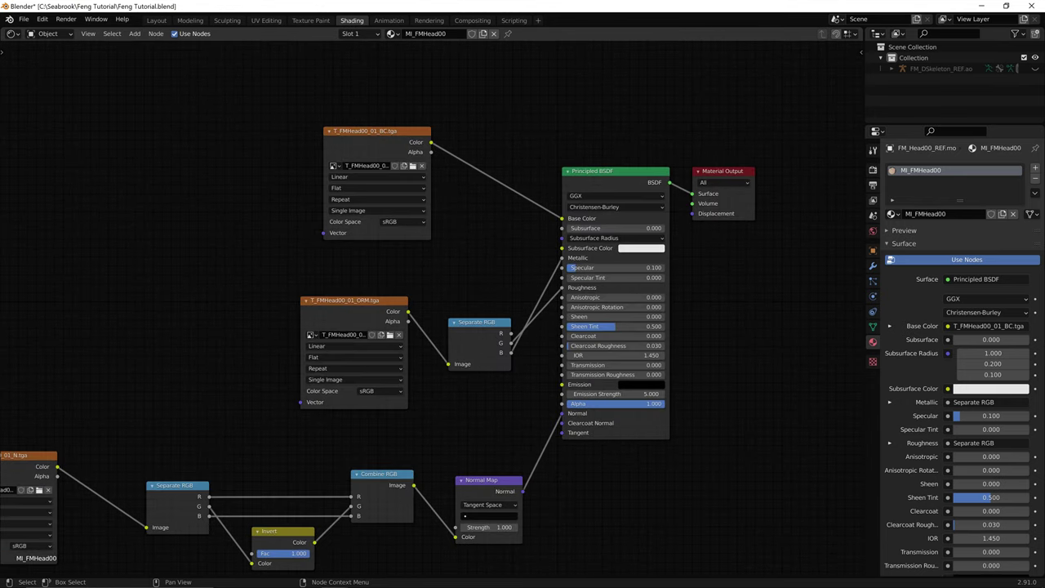
{"action": "scroll", "coordinate": [432, 311], "scroll_direction": "down", "scroll_amount": 1}
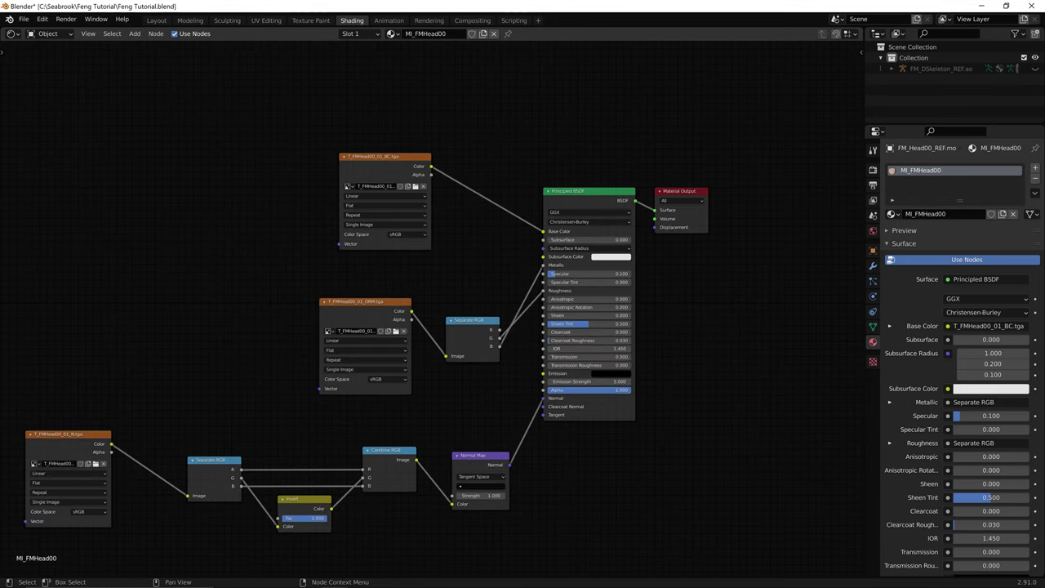
{"action": "scroll", "coordinate": [437, 311], "scroll_direction": "down", "scroll_amount": 1}
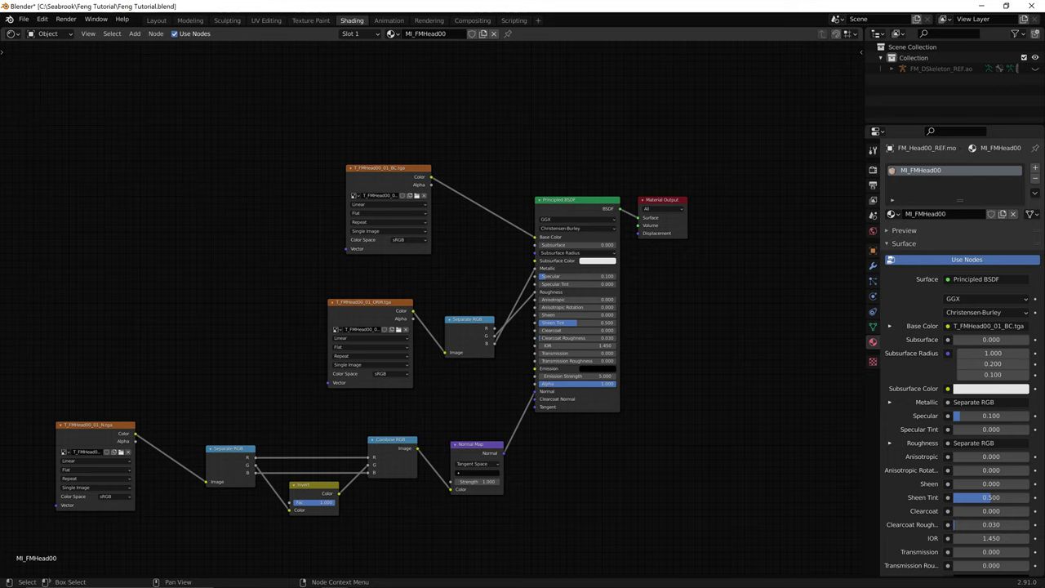
{"action": "scroll", "coordinate": [434, 310], "scroll_direction": "up", "scroll_amount": 1}
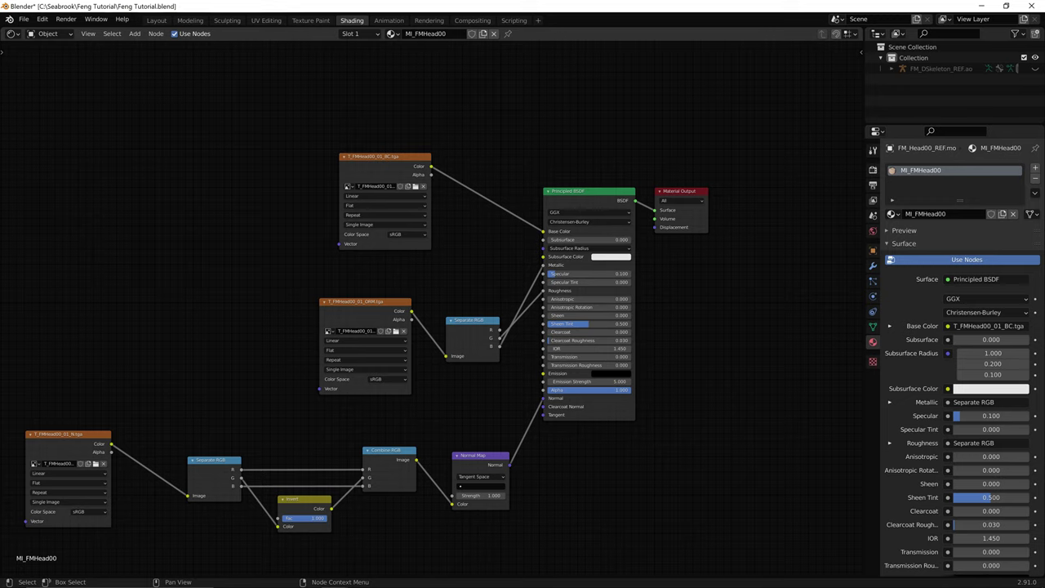
- Select all of the head material's nodes, and inspect the textured head and the torso mesh in the Layout workspace
{"action": "key", "text": "a"}
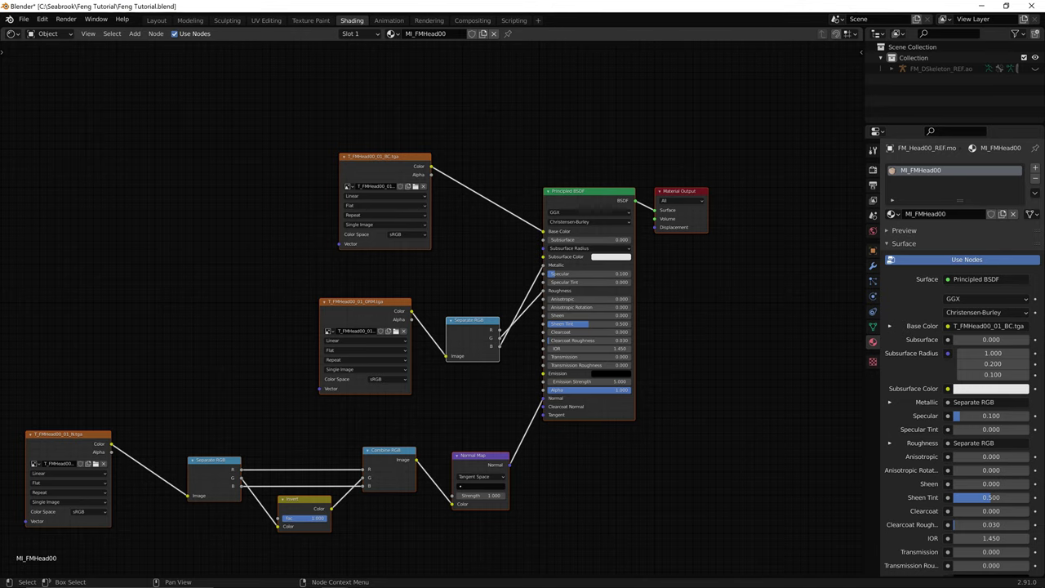
{"action": "left_click", "coordinate": [156, 21]}
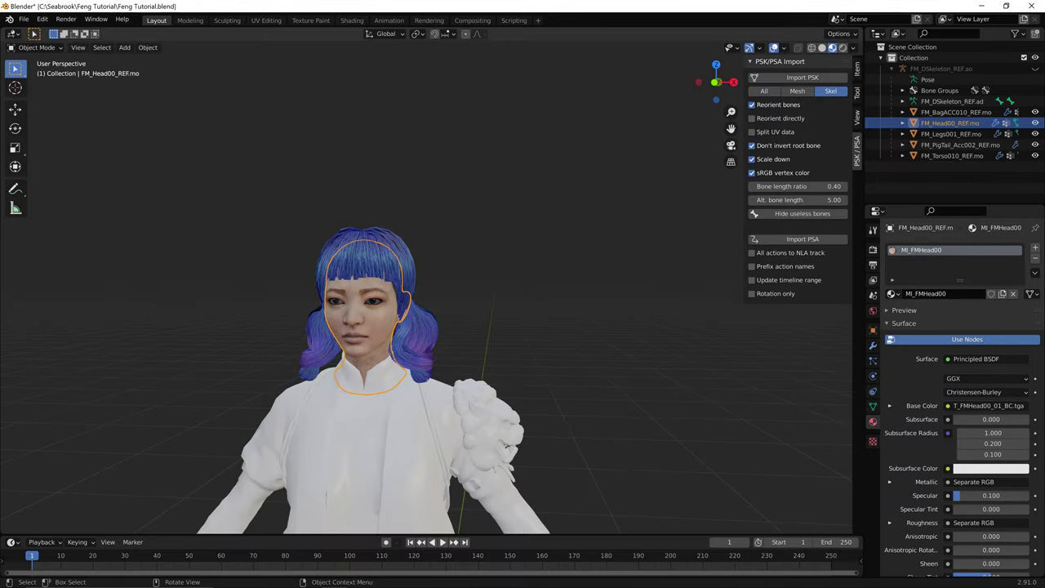
{"action": "mouse_move", "coordinate": [424, 327]}
{"action": "middle_mouse_down"}
{"action": "mouse_move", "coordinate": [497, 333]}
{"action": "mouse_move", "coordinate": [430, 345]}
{"action": "middle_mouse_up"}
{"action": "left_click", "coordinate": [952, 155]}
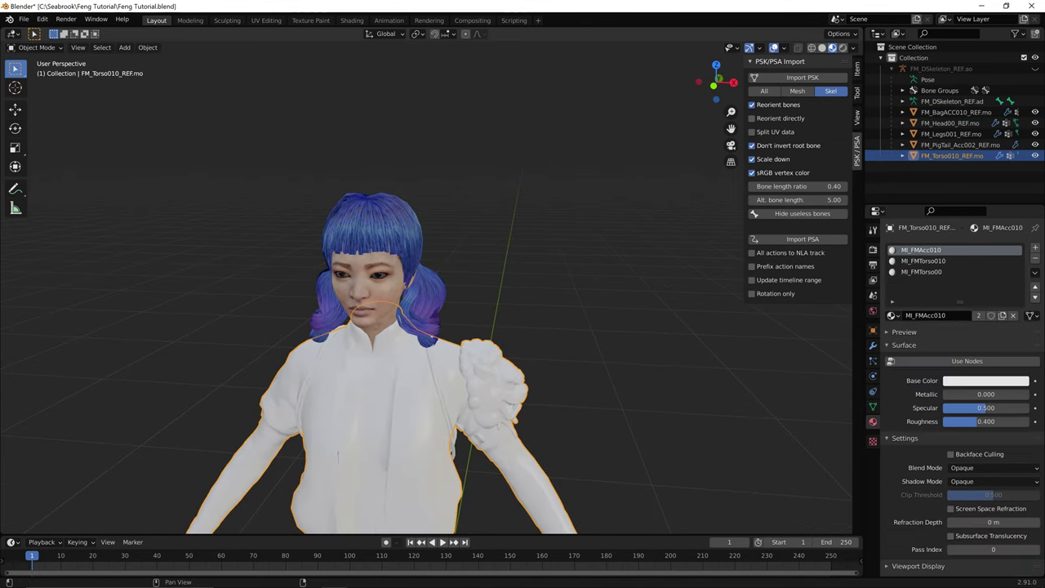
{"action": "left_click", "coordinate": [369, 293]}
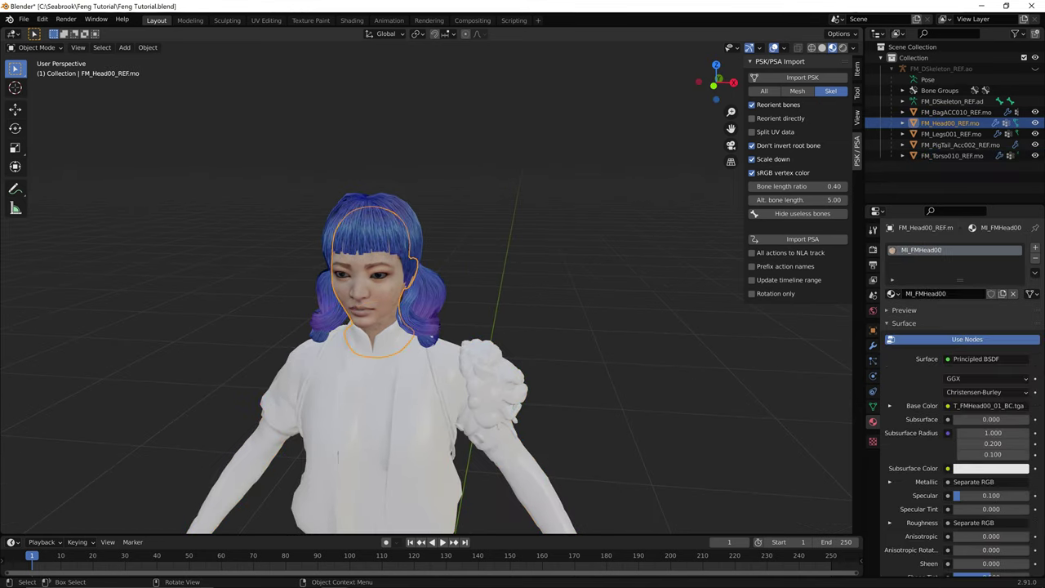
- Enable nodes on the torso mesh's MI_FMAcc010 material in the Shading workspace and replace its default nodes with the copied head material nodes
{"action": "left_click", "coordinate": [400, 384]}
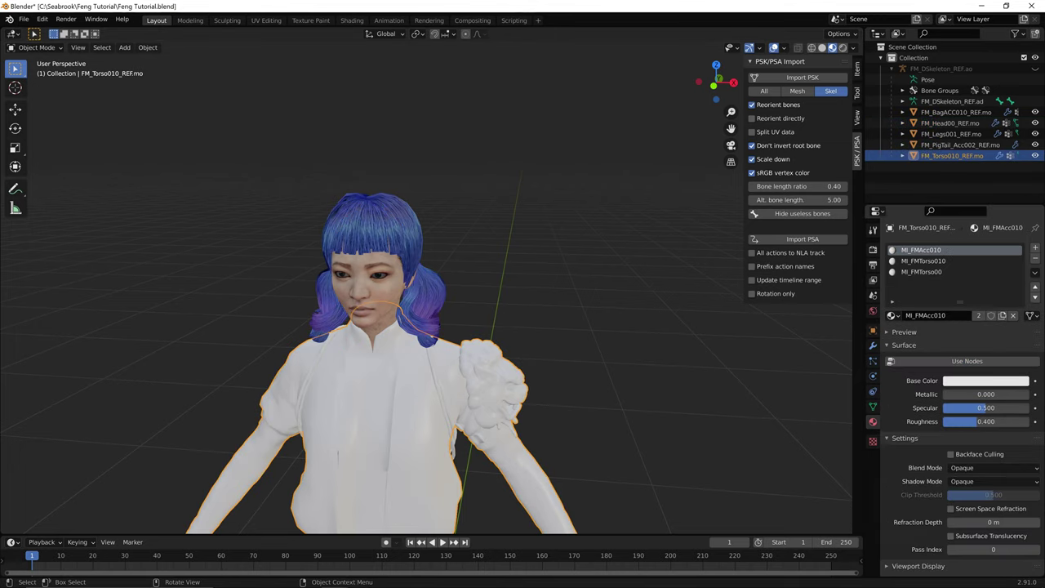
{"action": "left_click", "coordinate": [473, 20]}
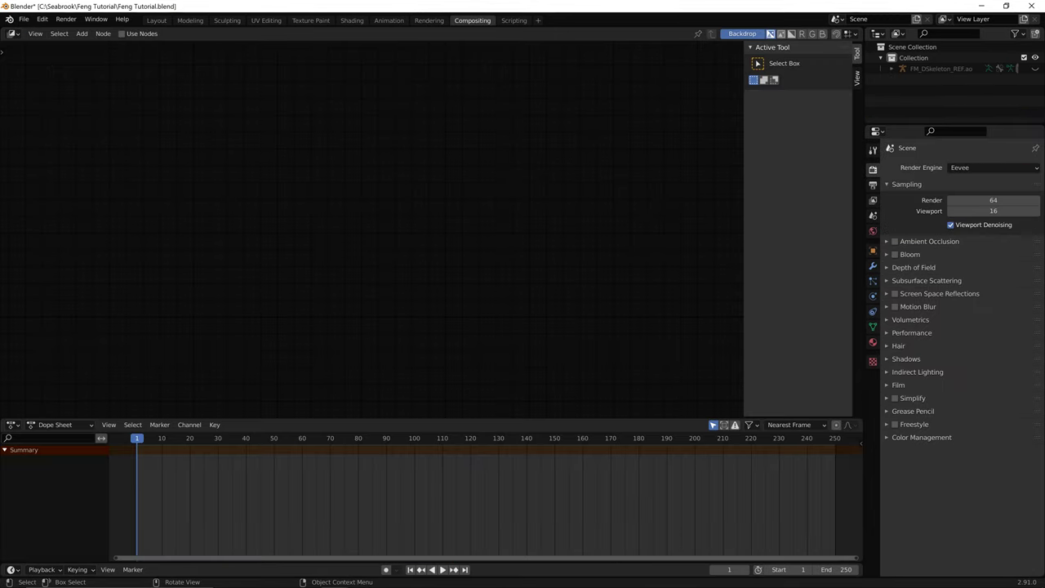
{"action": "left_click", "coordinate": [429, 19]}
{"action": "left_click", "coordinate": [351, 20]}
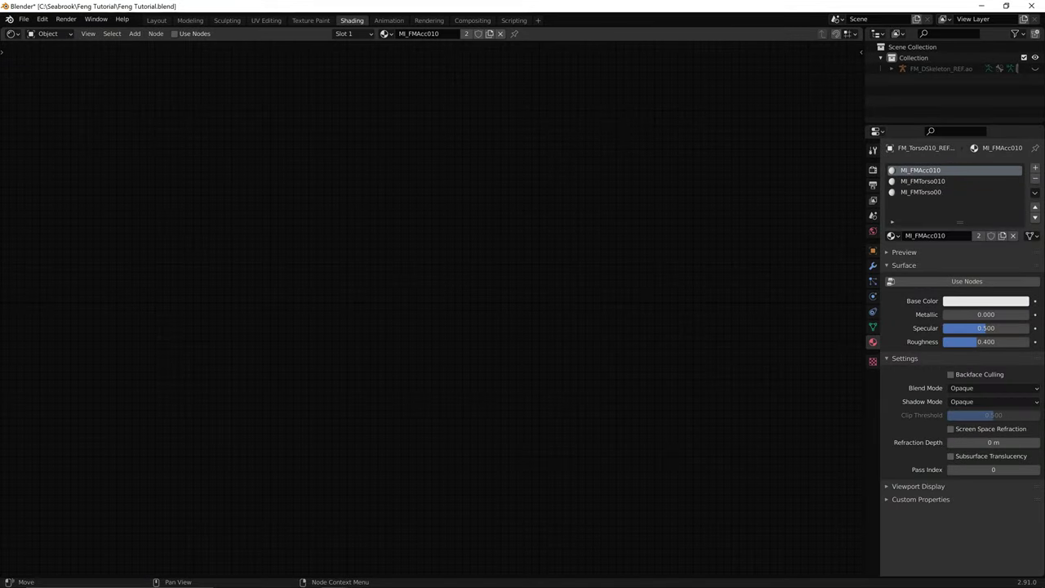
{"action": "left_click", "coordinate": [967, 282]}
{"action": "left_click_drag", "start_coordinate": [766, 121], "coordinate": [516, 401]}
{"action": "key", "text": "Delete"}
{"action": "key", "text": "ctrl+v"}
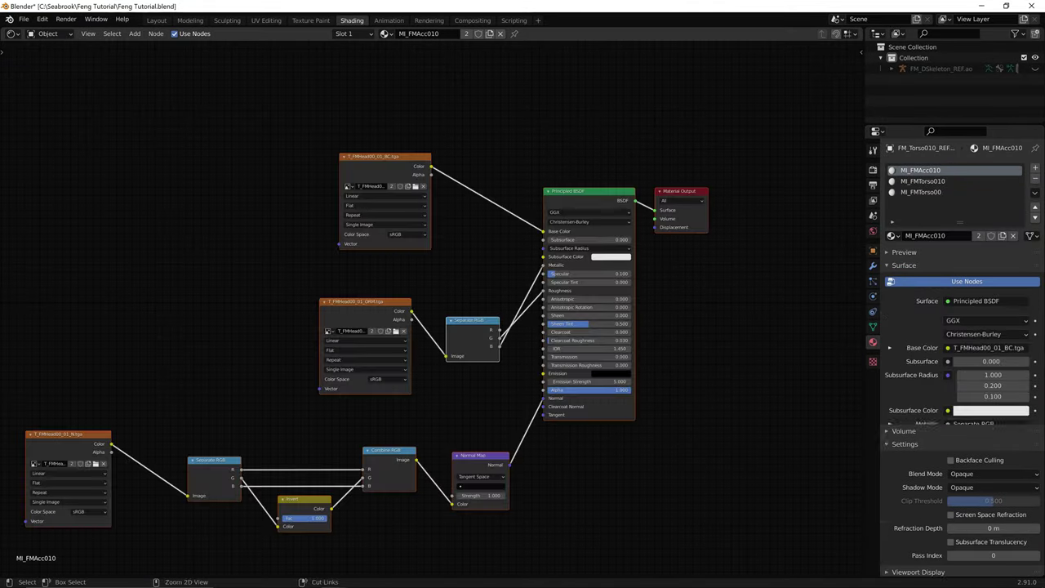
{"action": "key", "text": "alt+a"}
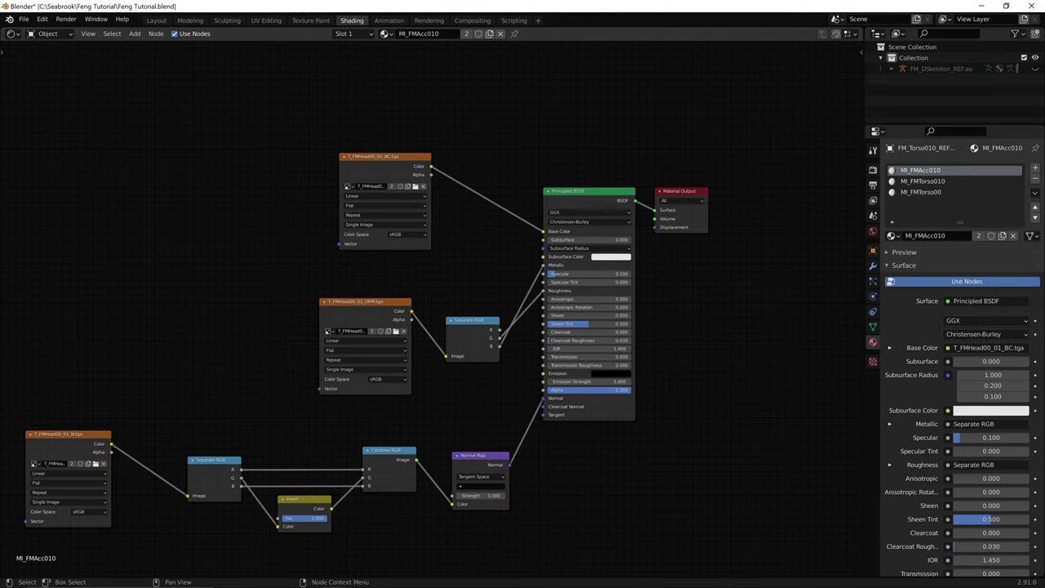
- Find the accessory textures among Feng's outfit folders and load T_FMAcc010_BC.tga from Outfit010 into the base colour image node
{"action": "left_click", "coordinate": [416, 187]}
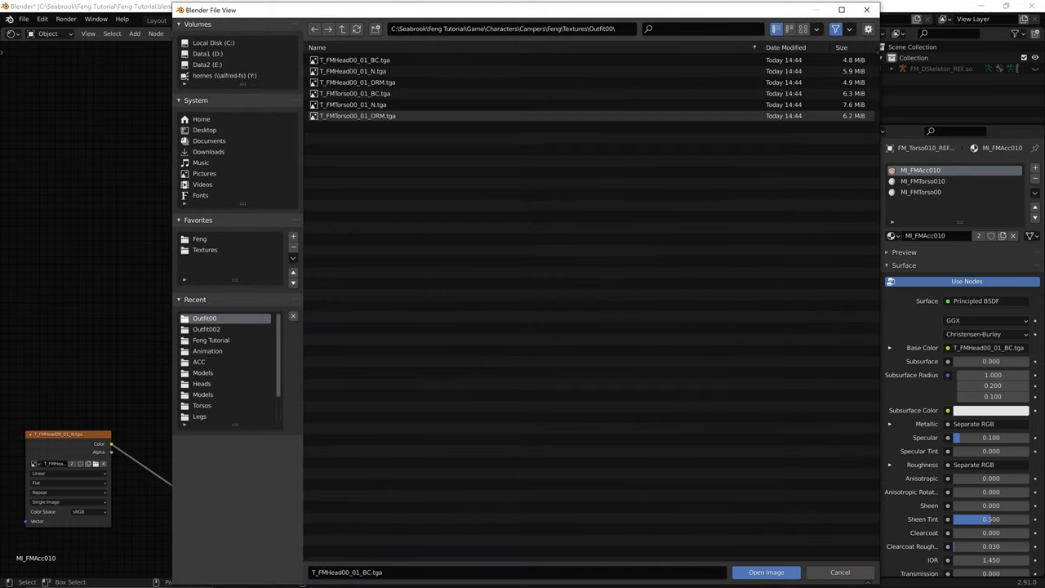
{"action": "left_click", "coordinate": [342, 29]}
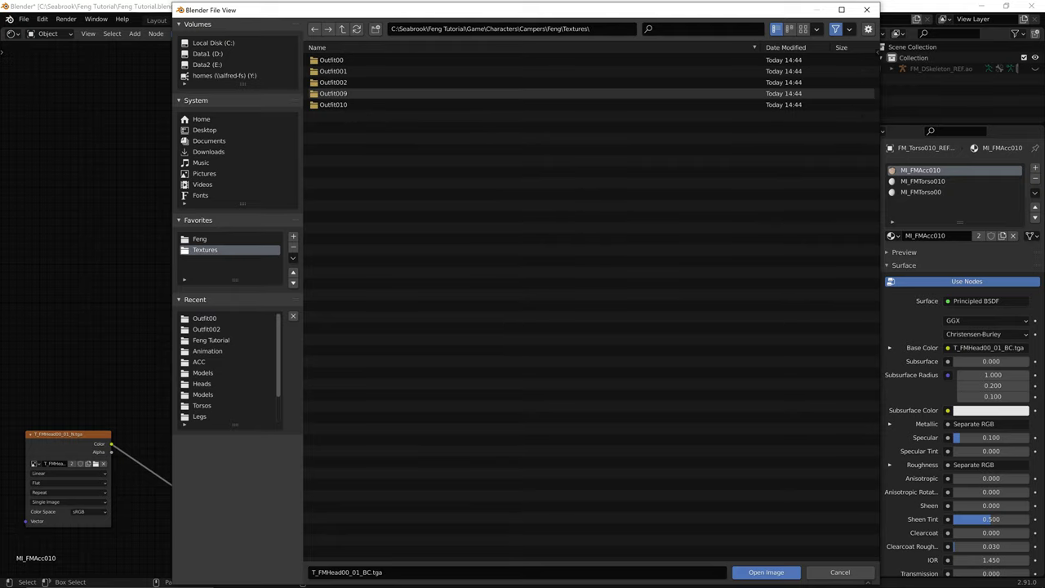
{"action": "double_click", "coordinate": [351, 83]}
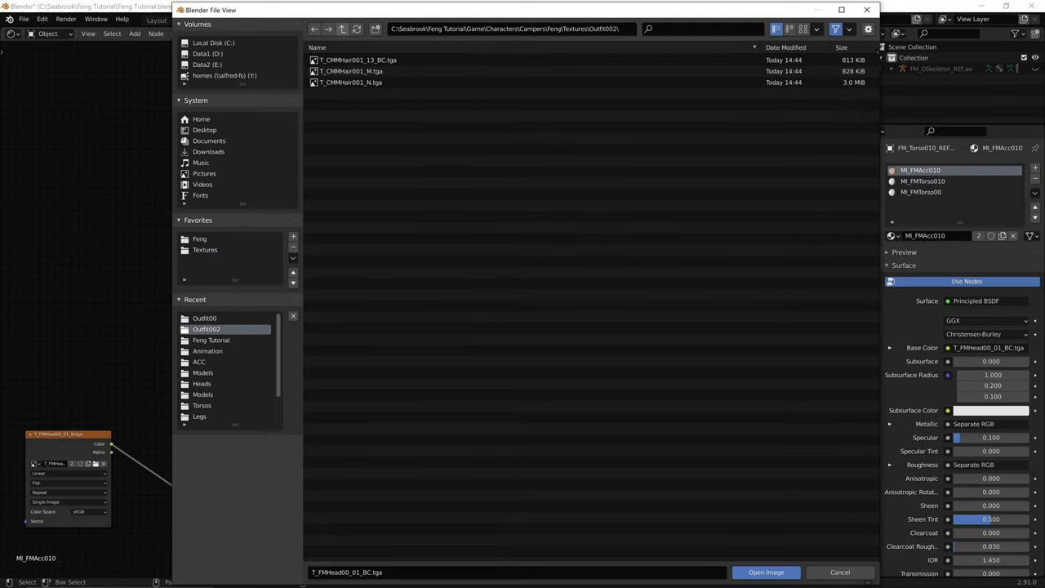
{"action": "left_click", "coordinate": [342, 28]}
{"action": "double_click", "coordinate": [338, 82]}
{"action": "left_click", "coordinate": [342, 28]}
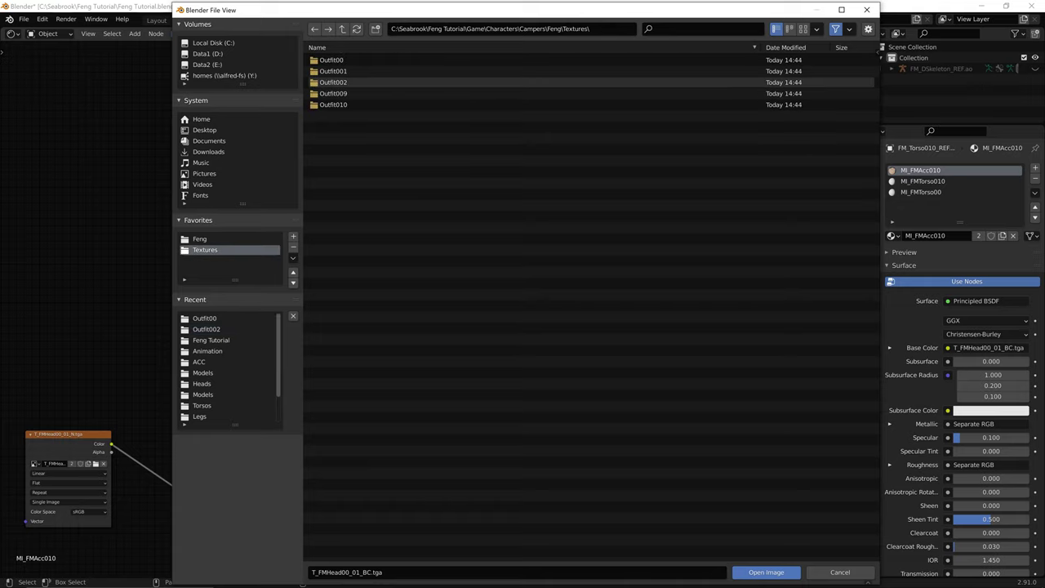
{"action": "double_click", "coordinate": [343, 71]}
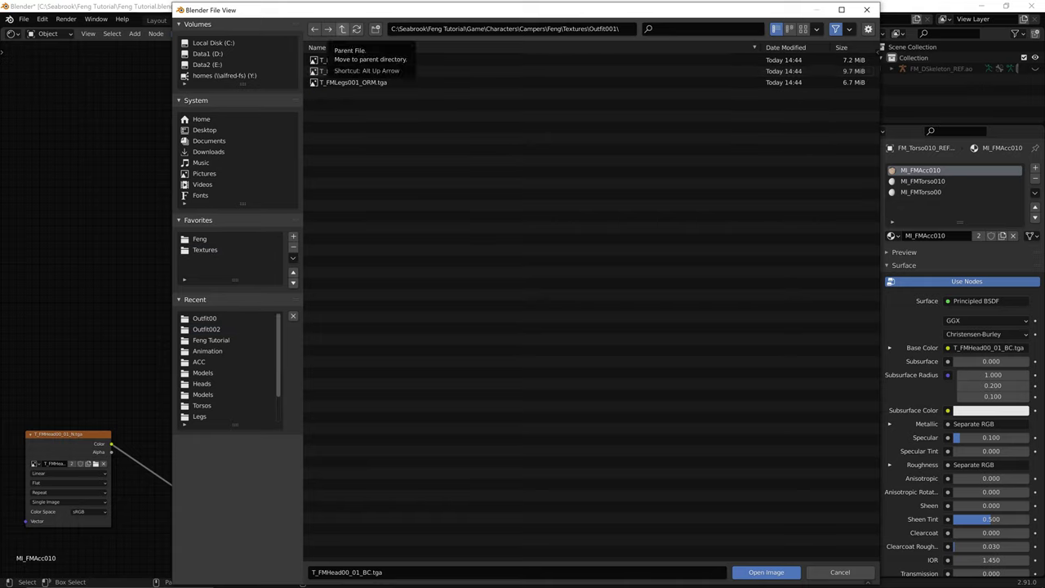
{"action": "left_click", "coordinate": [342, 28]}
{"action": "double_click", "coordinate": [330, 60]}
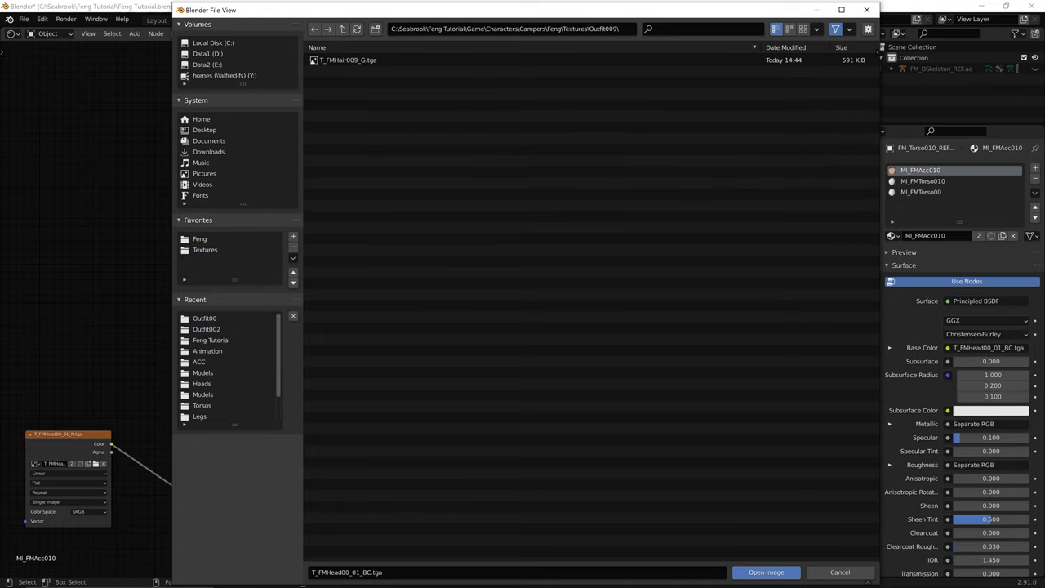
{"action": "left_click", "coordinate": [342, 29]}
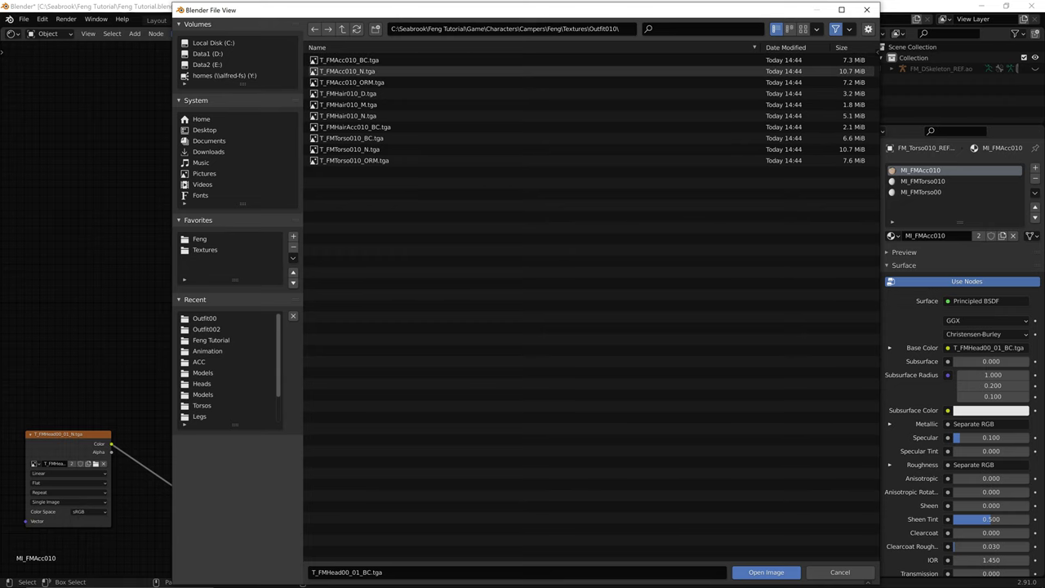
{"action": "double_click", "coordinate": [347, 59]}
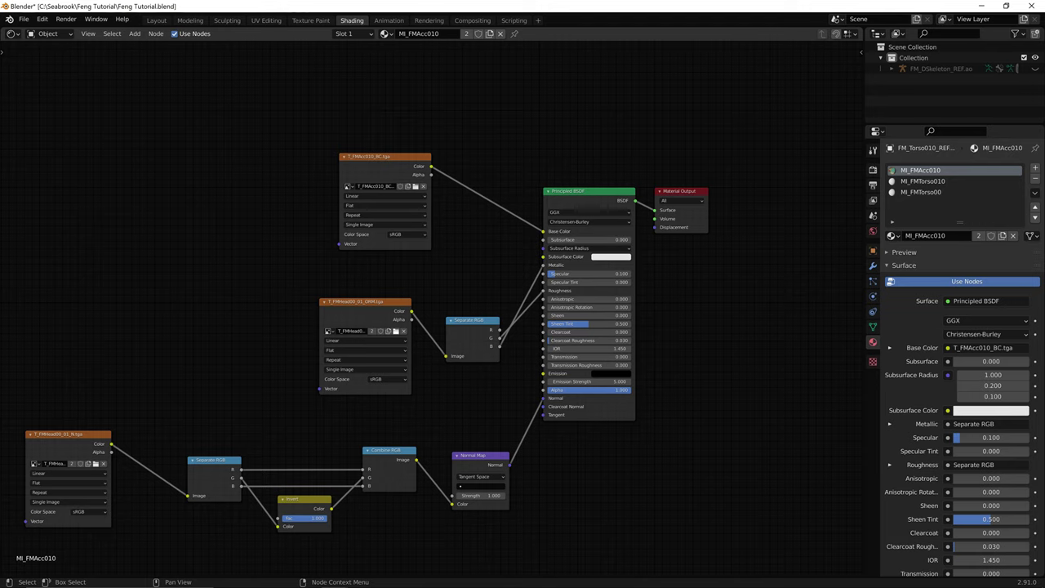
- Replace the ORM image in the MI_FMAcc010 material with T_FMAcc010_ORM.tga from the Outfit010 textures folder
{"action": "left_click", "coordinate": [396, 330]}
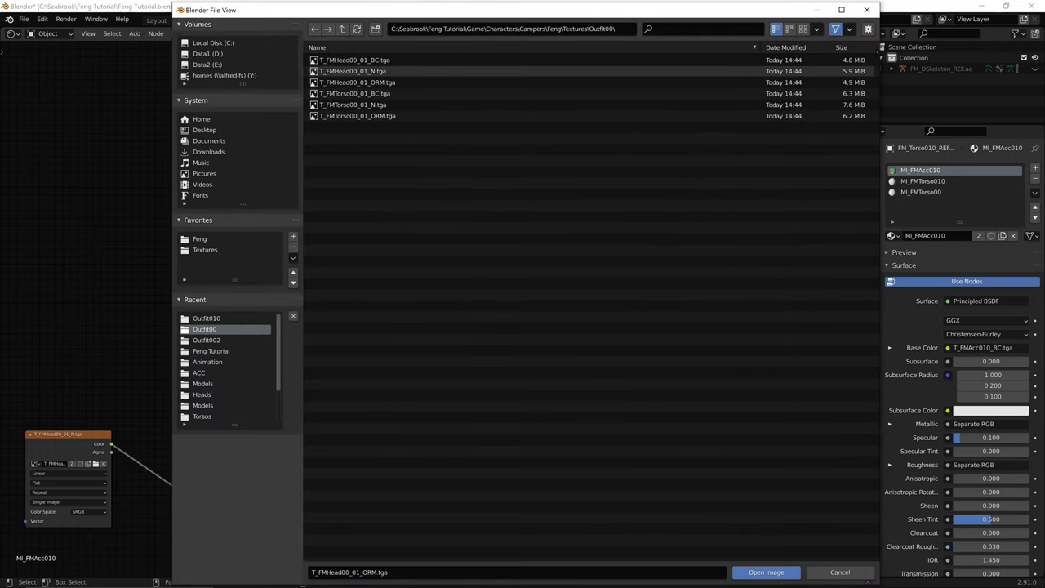
{"action": "left_click", "coordinate": [205, 250]}
{"action": "left_click", "coordinate": [343, 94]}
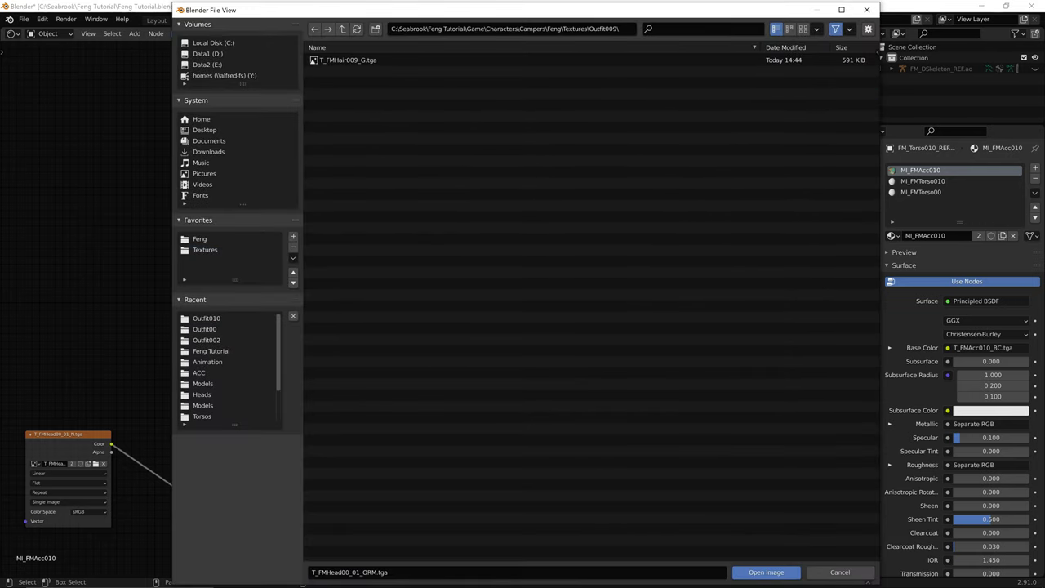
{"action": "left_click", "coordinate": [205, 250]}
{"action": "left_click", "coordinate": [343, 94]}
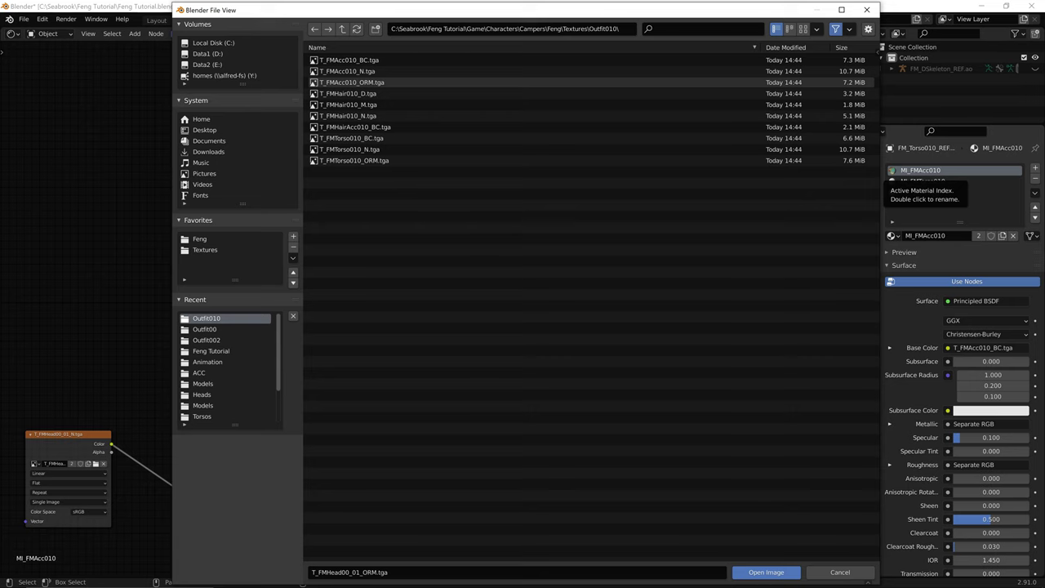
{"action": "double_click", "coordinate": [351, 82]}
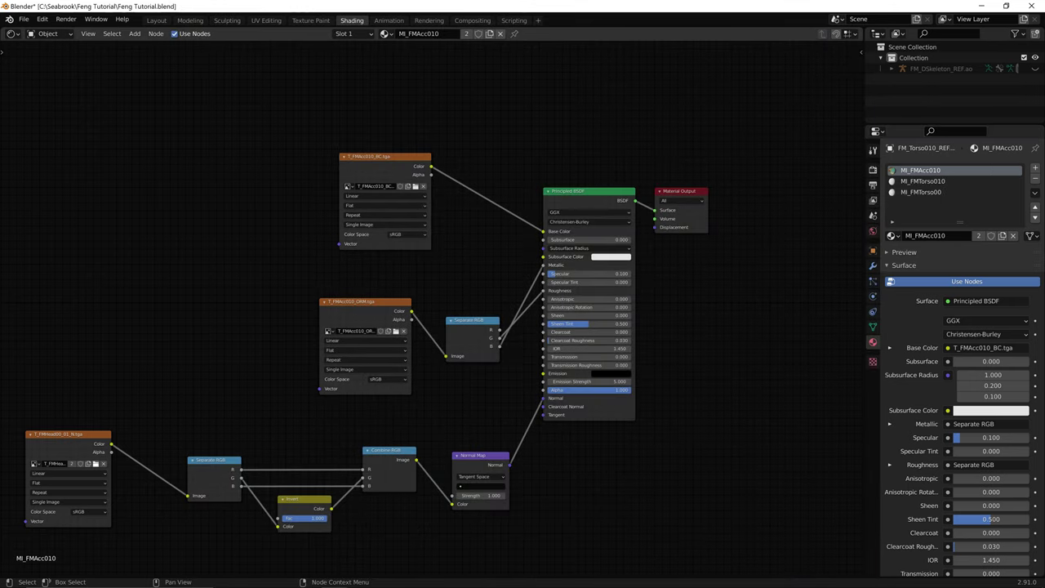
- Replace the normal map image in the MI_FMAcc010 material with T_FMAcc010_N.tga from Outfit010, and check which file the ORM node uses
{"action": "left_click", "coordinate": [95, 463]}
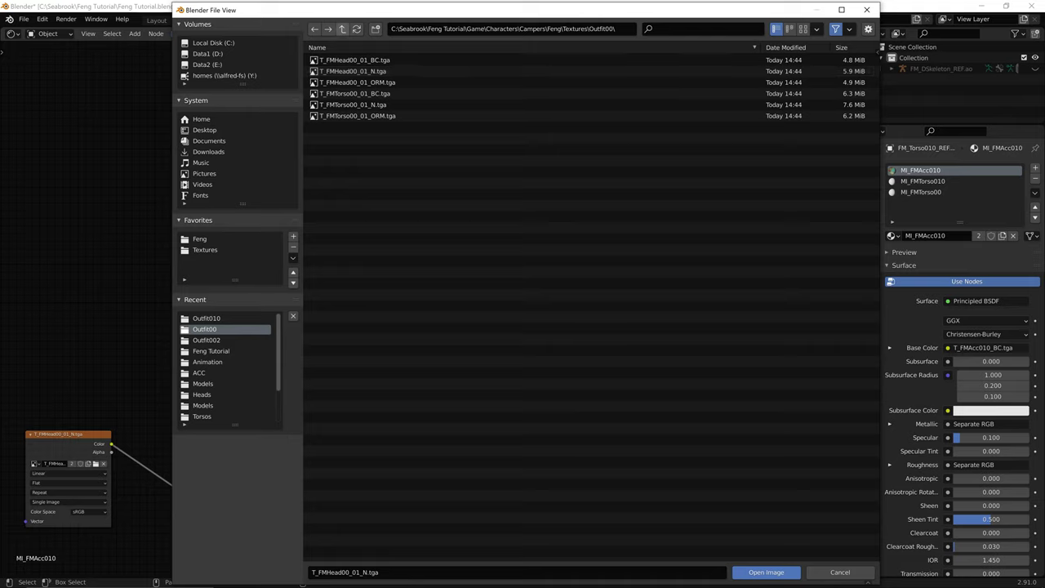
{"action": "left_click", "coordinate": [342, 29]}
{"action": "double_click", "coordinate": [333, 104]}
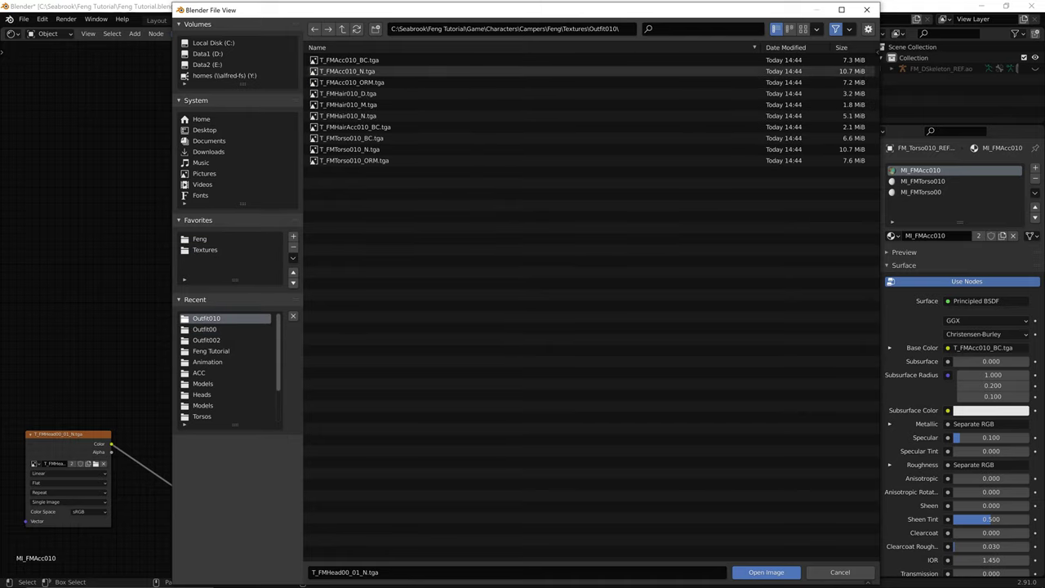
{"action": "double_click", "coordinate": [347, 71]}
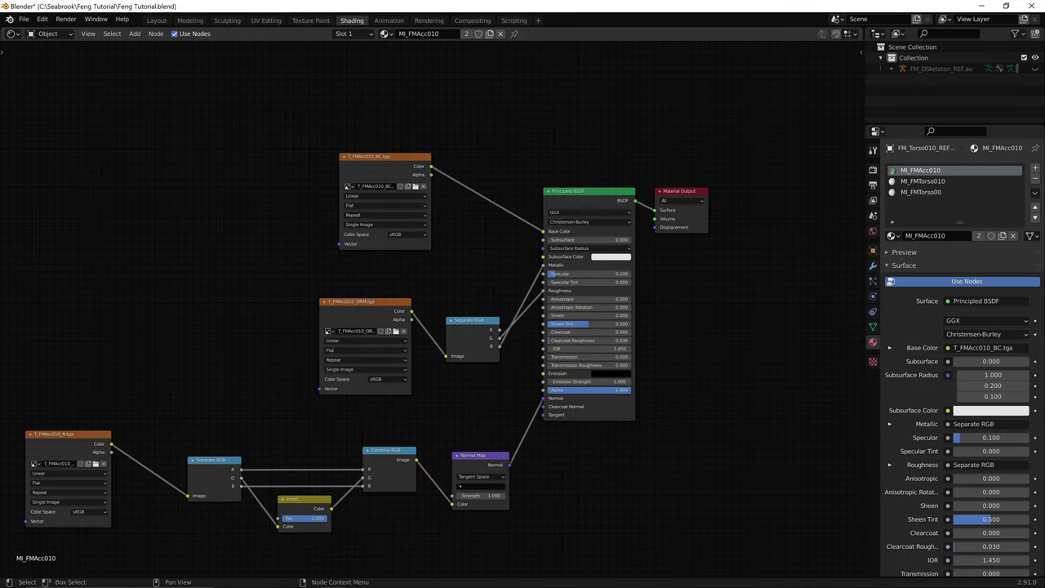
{"action": "left_click", "coordinate": [396, 331]}
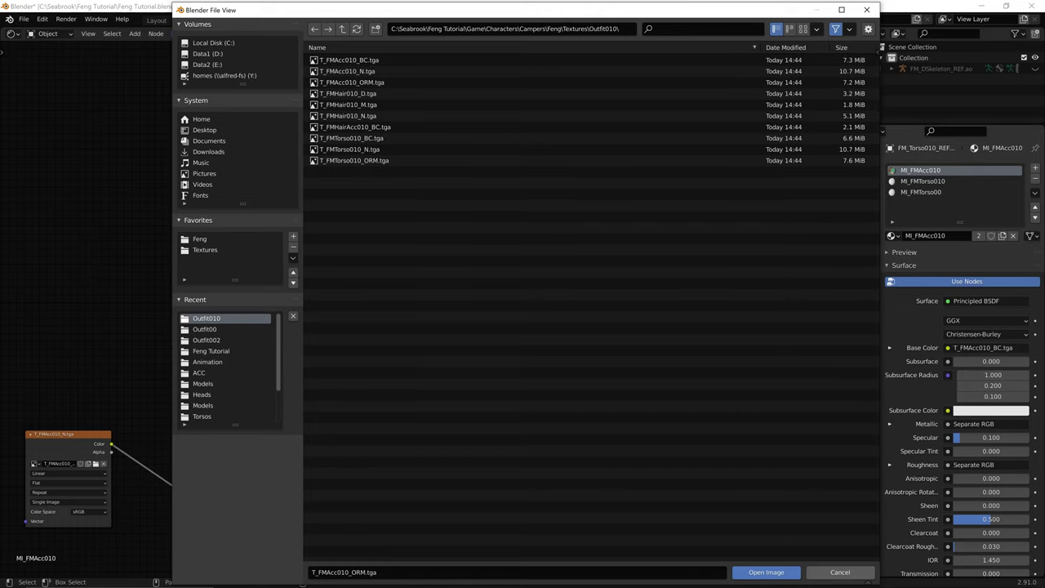
{"action": "left_click", "coordinate": [841, 572]}
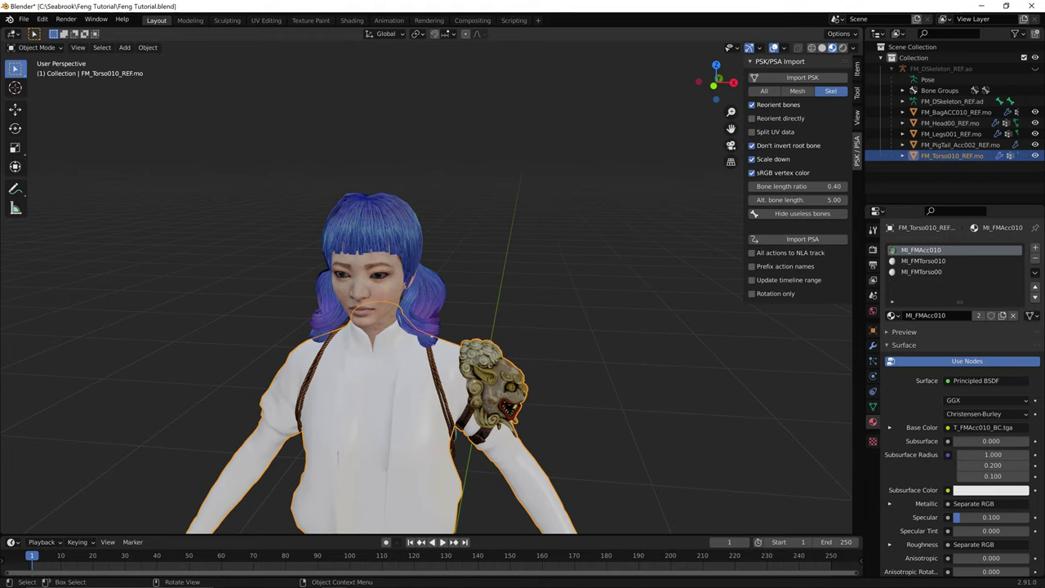
- Select the torso's MI_FMTorso010 material, enable its nodes and replace the default ones with the copied head material nodes
{"action": "left_click", "coordinate": [924, 262]}
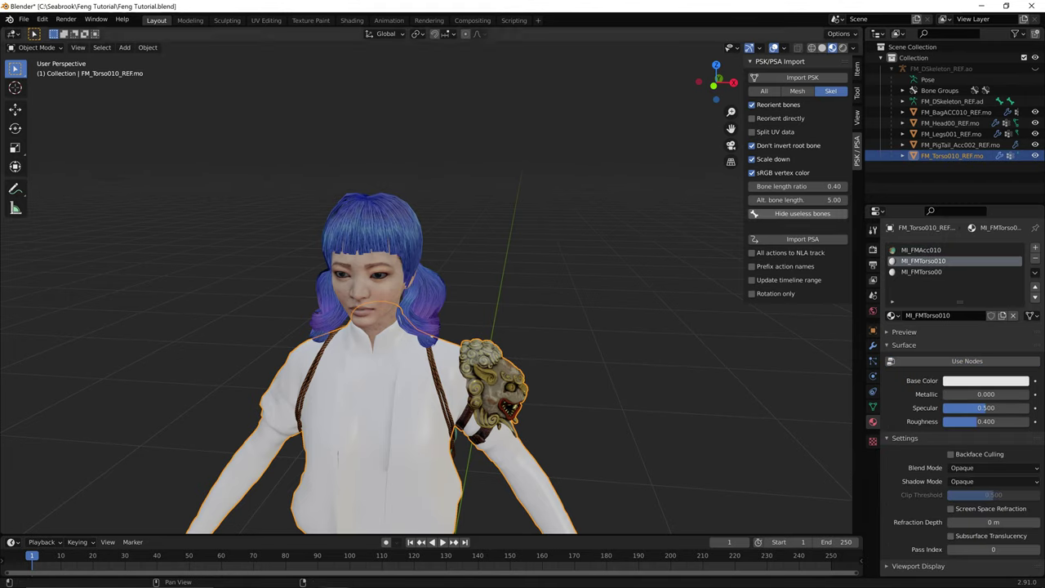
{"action": "left_click", "coordinate": [352, 20]}
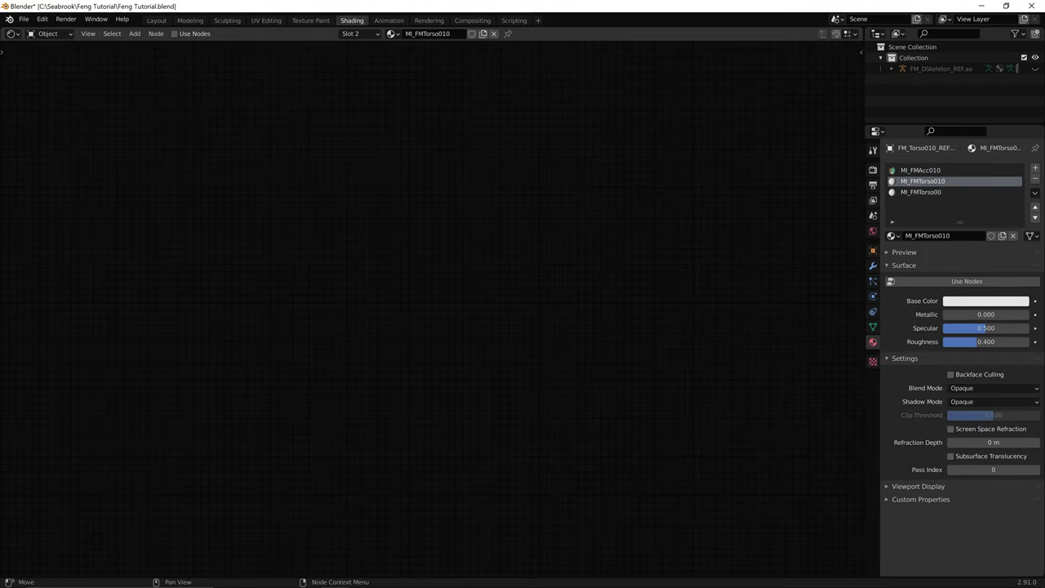
{"action": "left_click", "coordinate": [967, 281]}
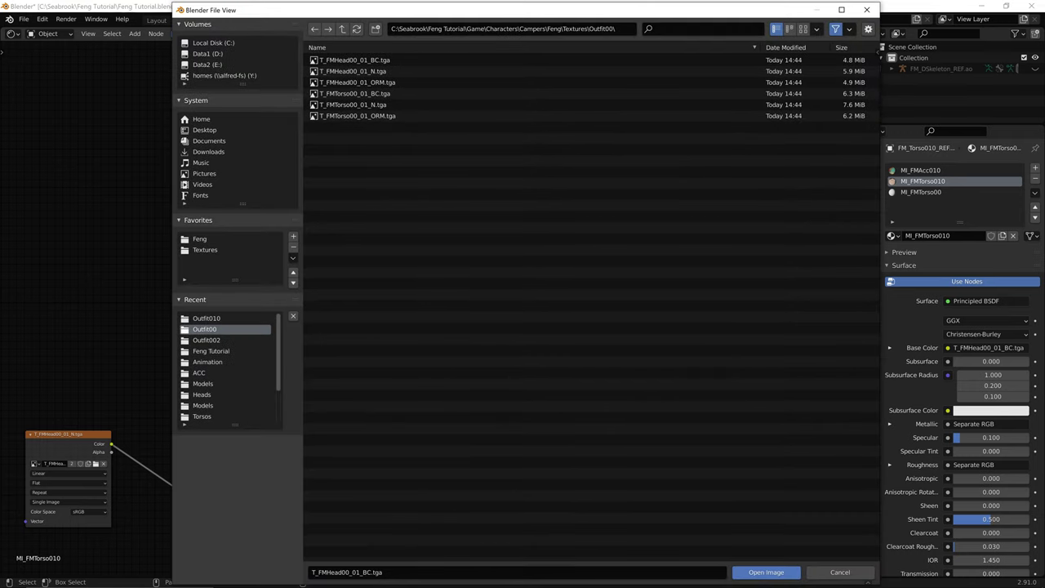
- Add the Outfit010 textures folder to the file browser favorites and load T_FMTorso010_BC.tga from it into the base colour node
{"action": "left_click", "coordinate": [342, 28]}
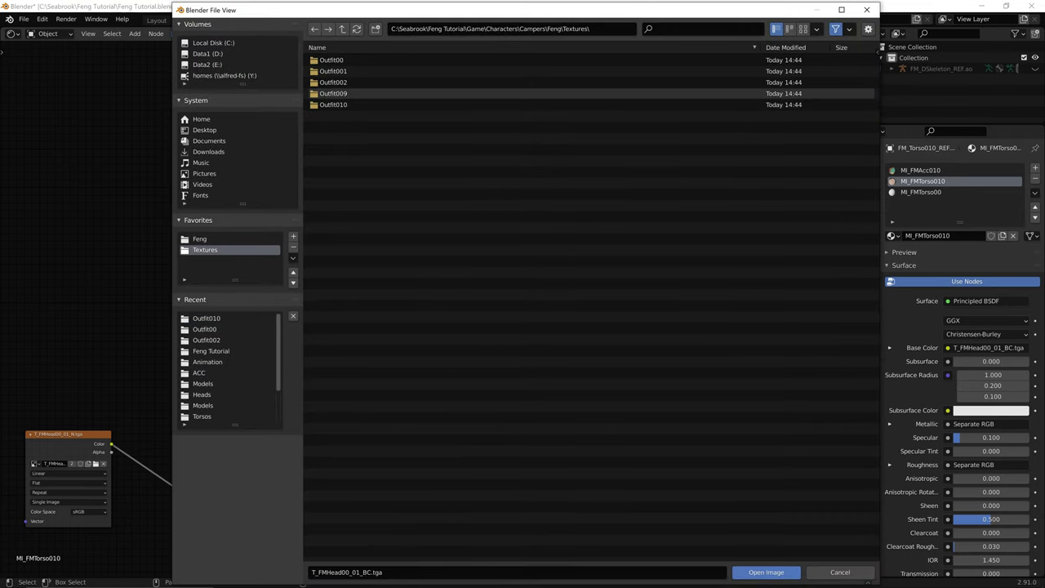
{"action": "double_click", "coordinate": [334, 94]}
{"action": "left_click", "coordinate": [342, 28]}
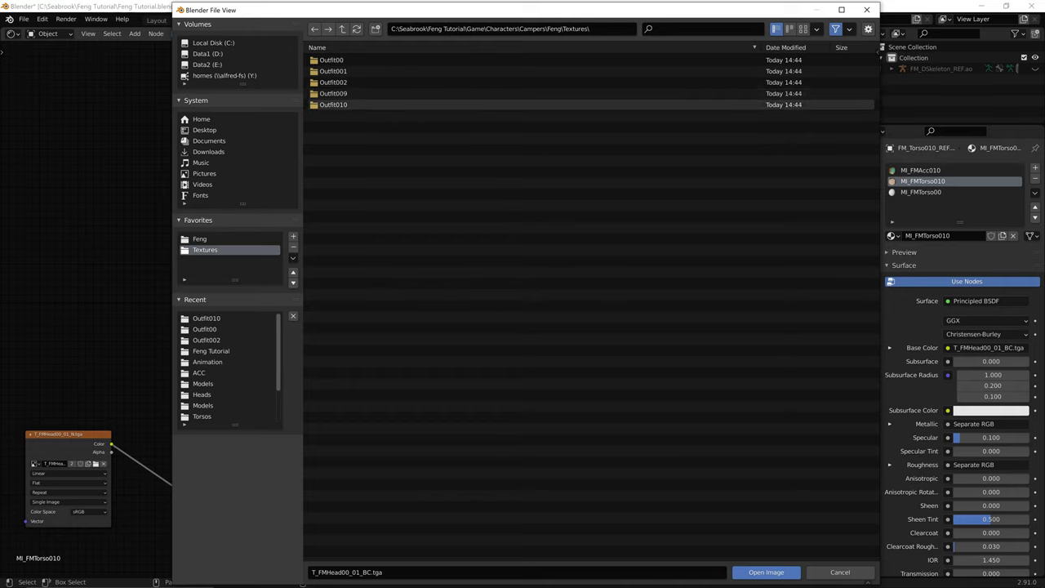
{"action": "double_click", "coordinate": [334, 104]}
{"action": "left_click", "coordinate": [293, 236]}
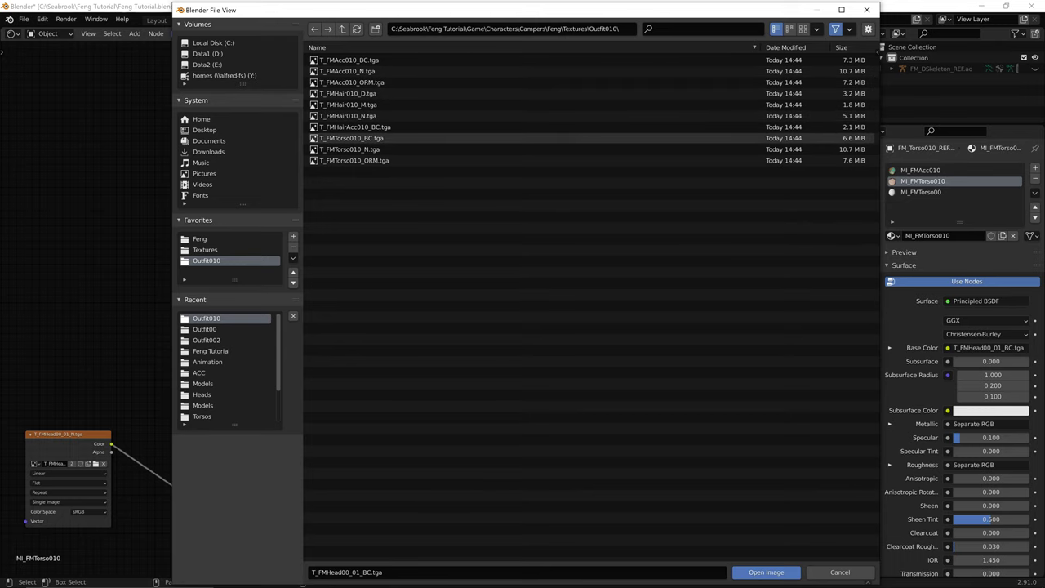
{"action": "double_click", "coordinate": [351, 138]}
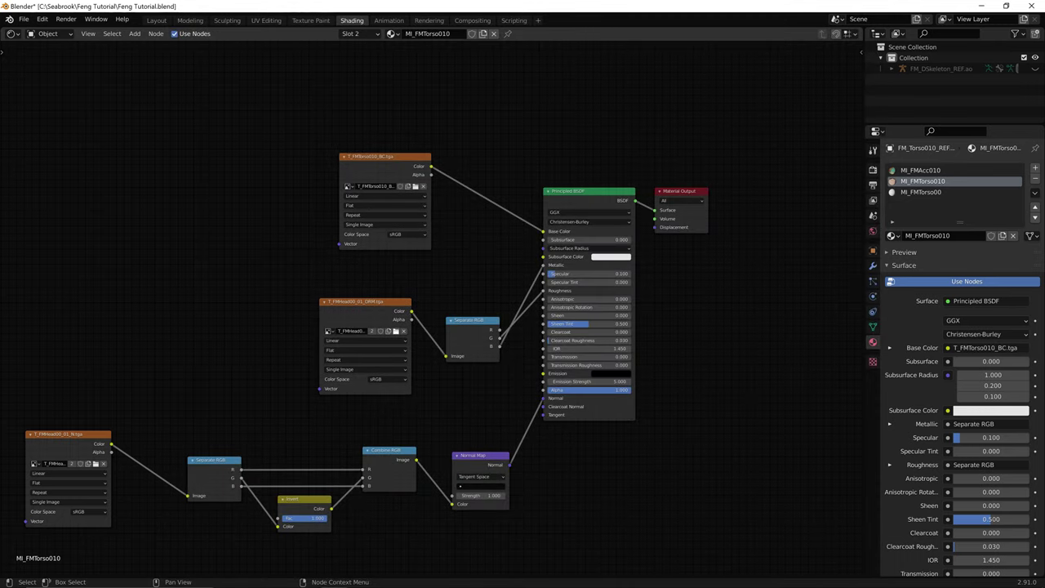
- Replace the ORM image in the MI_FMTorso010 material with T_FMTorso010_ORM.tga from the favorited Outfit010 folder
{"action": "left_click", "coordinate": [395, 331]}
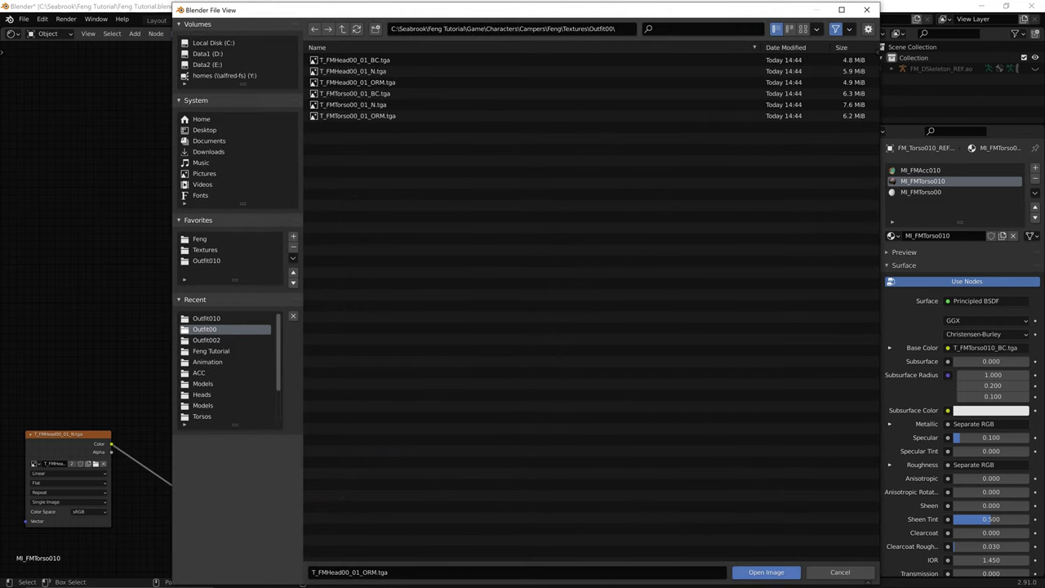
{"action": "left_click", "coordinate": [206, 261]}
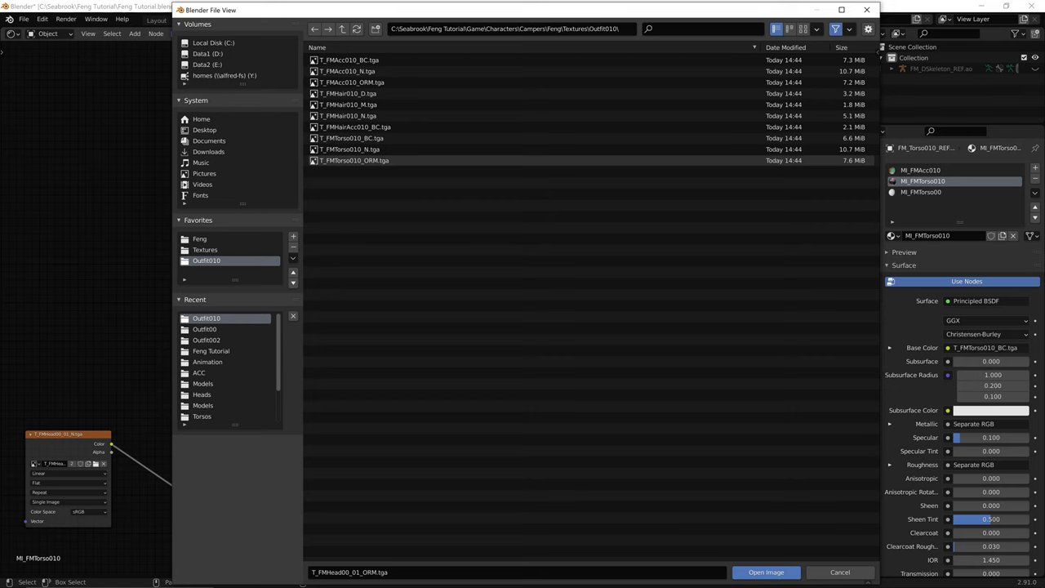
{"action": "double_click", "coordinate": [353, 160]}
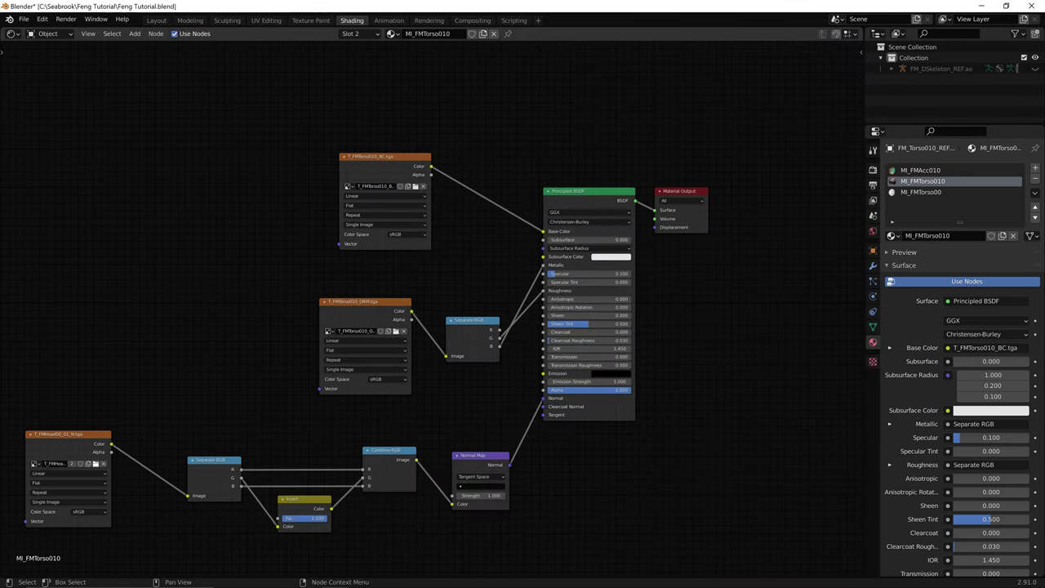
- Replace the normal map image in the MI_FMTorso010 material with T_FMTorso010_N.tga from the Outfit010 folder
{"action": "left_click", "coordinate": [95, 463]}
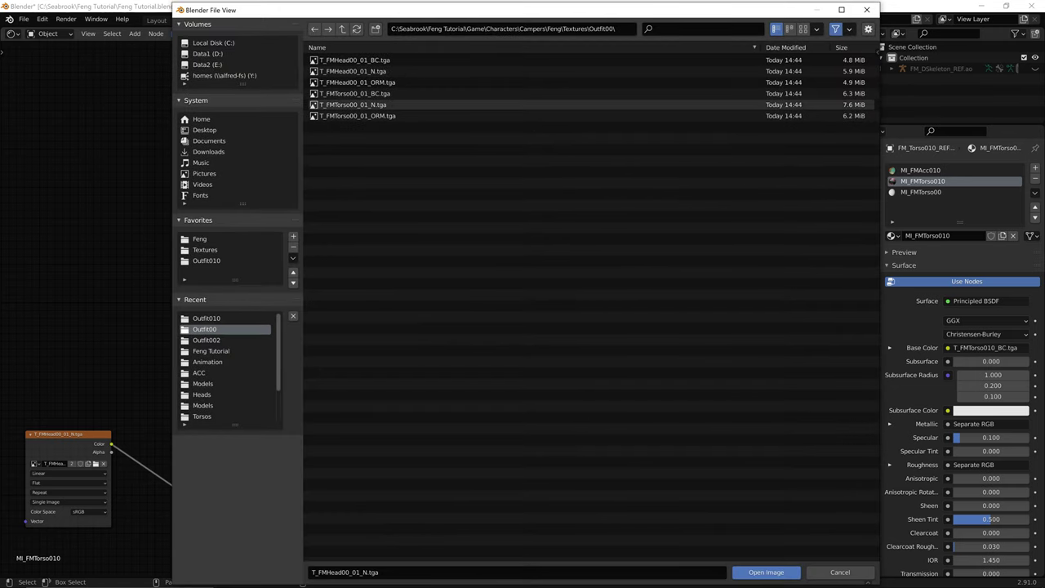
{"action": "left_click", "coordinate": [353, 105]}
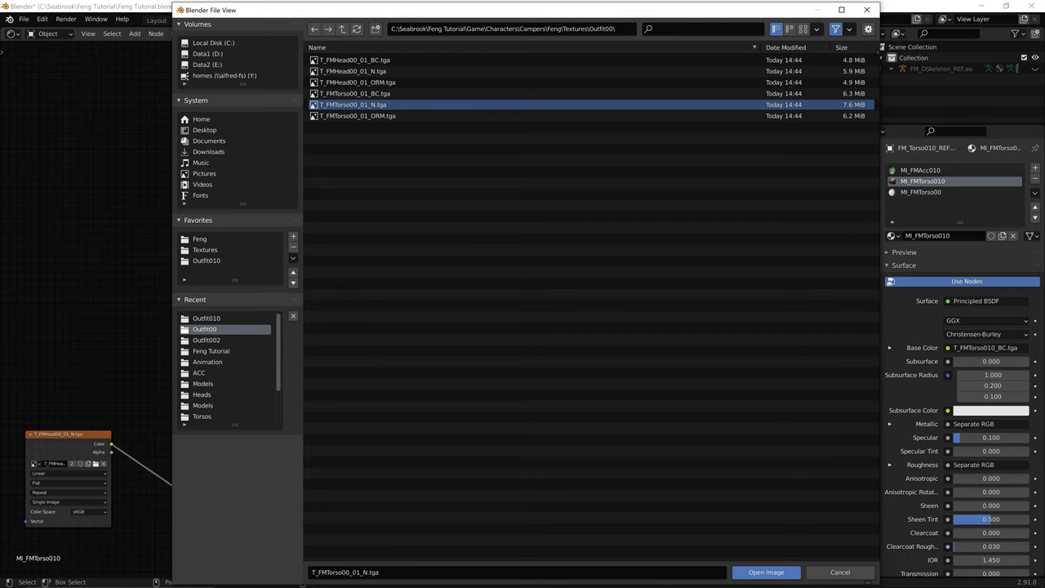
{"action": "left_click", "coordinate": [206, 250]}
{"action": "left_click", "coordinate": [207, 261]}
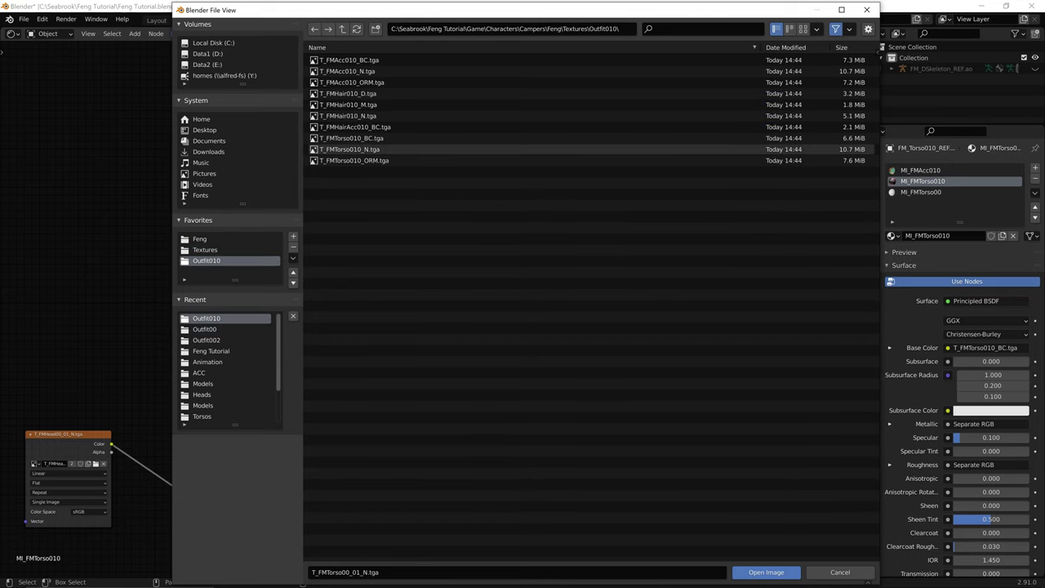
{"action": "double_click", "coordinate": [350, 150]}
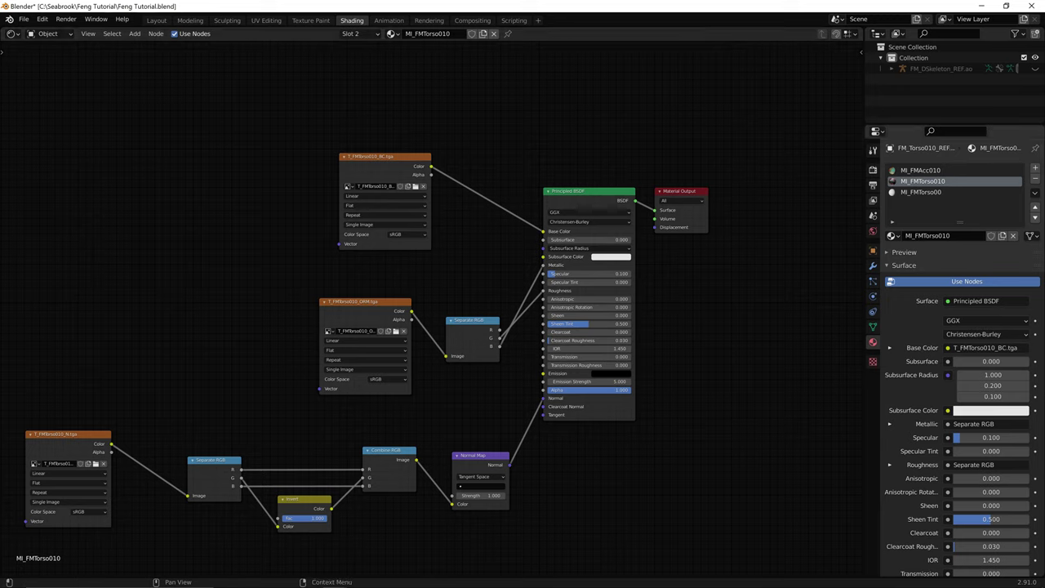
{"action": "left_click", "coordinate": [397, 331]}
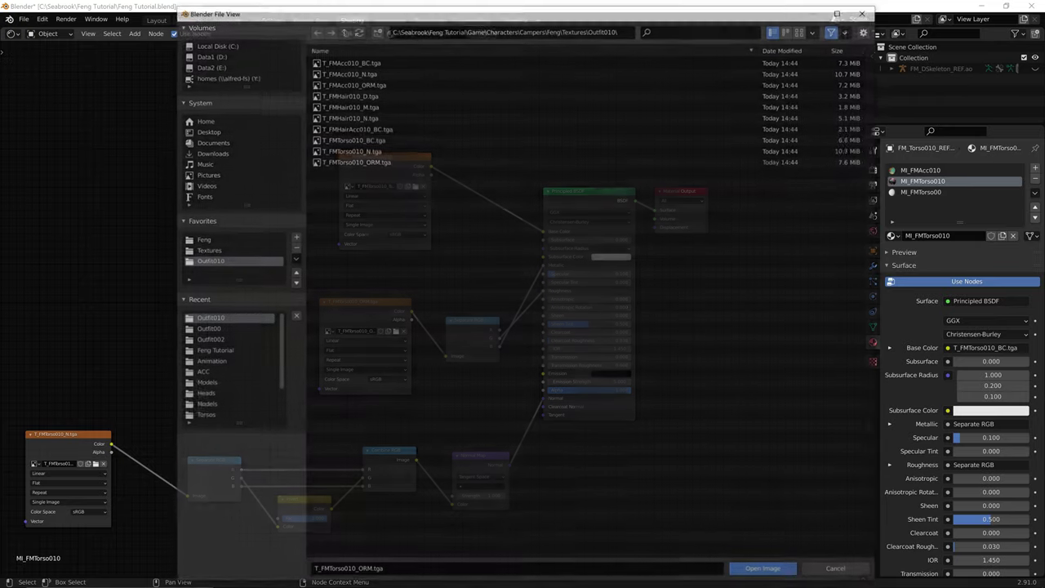
{"action": "left_click", "coordinate": [372, 138]}
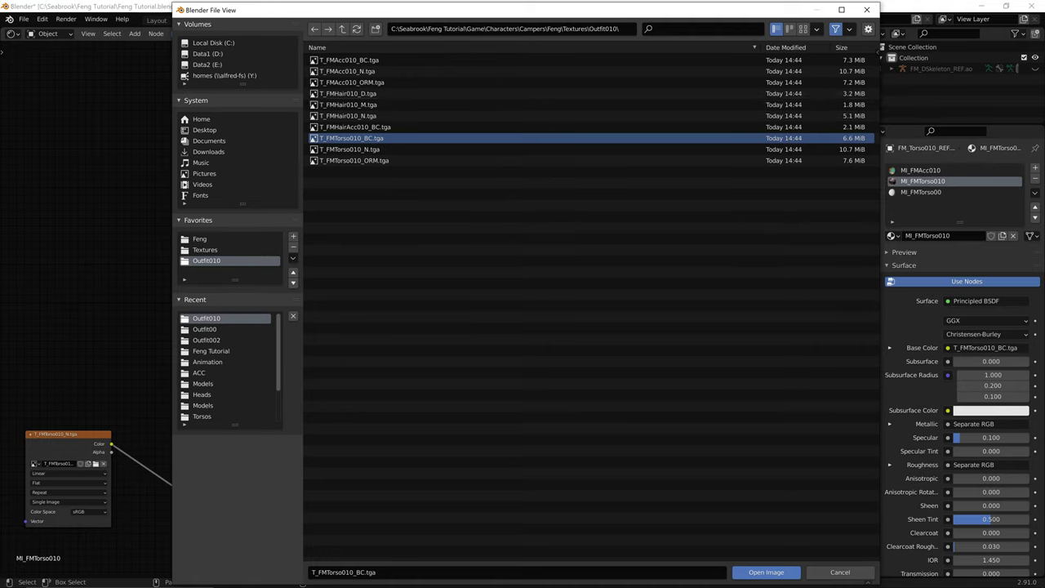
{"action": "mouse_move", "coordinate": [360, 585]}
{"action": "left_click", "coordinate": [841, 571]}
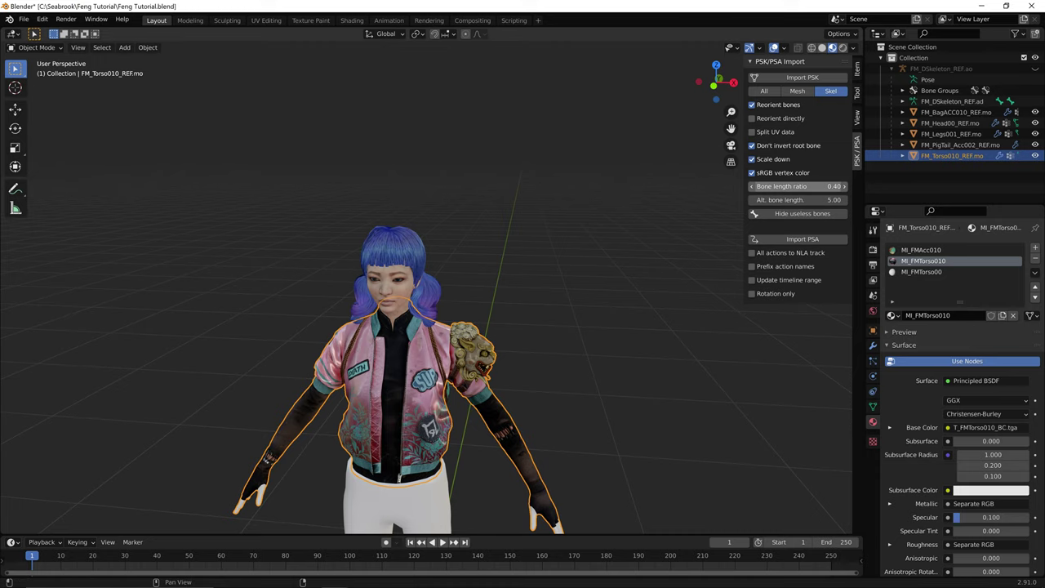
- Select the torso's MI_FMTorso00 material, enable its nodes and replace the default ones with the copied head material nodes
{"action": "left_click", "coordinate": [923, 272]}
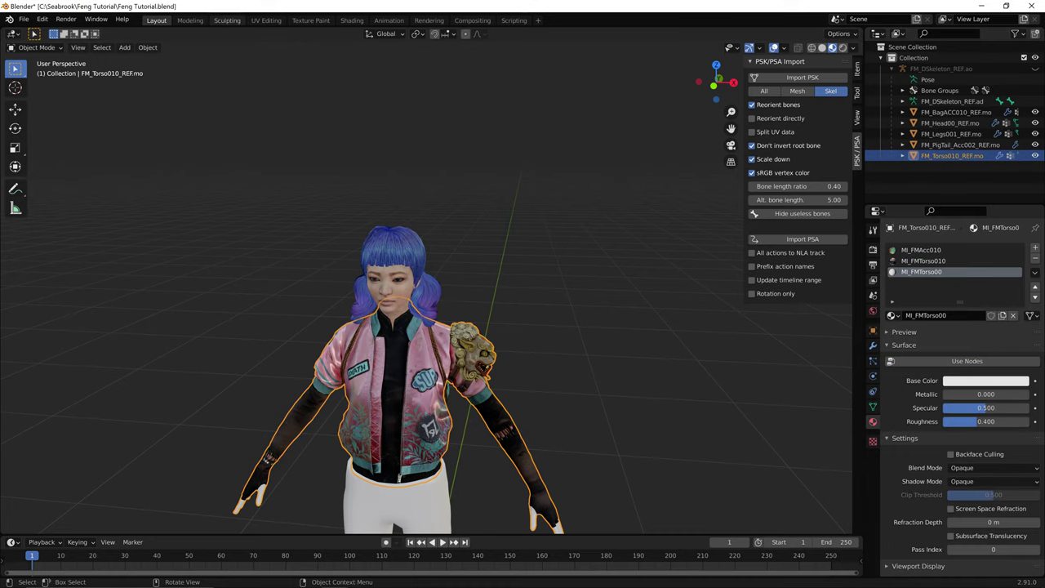
{"action": "left_click", "coordinate": [352, 20]}
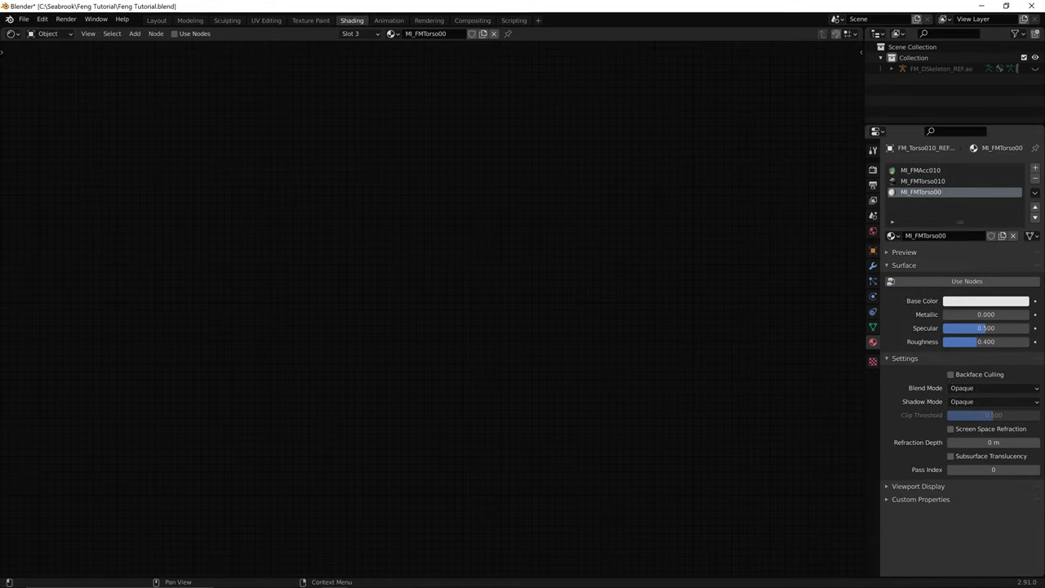
{"action": "left_click", "coordinate": [967, 281]}
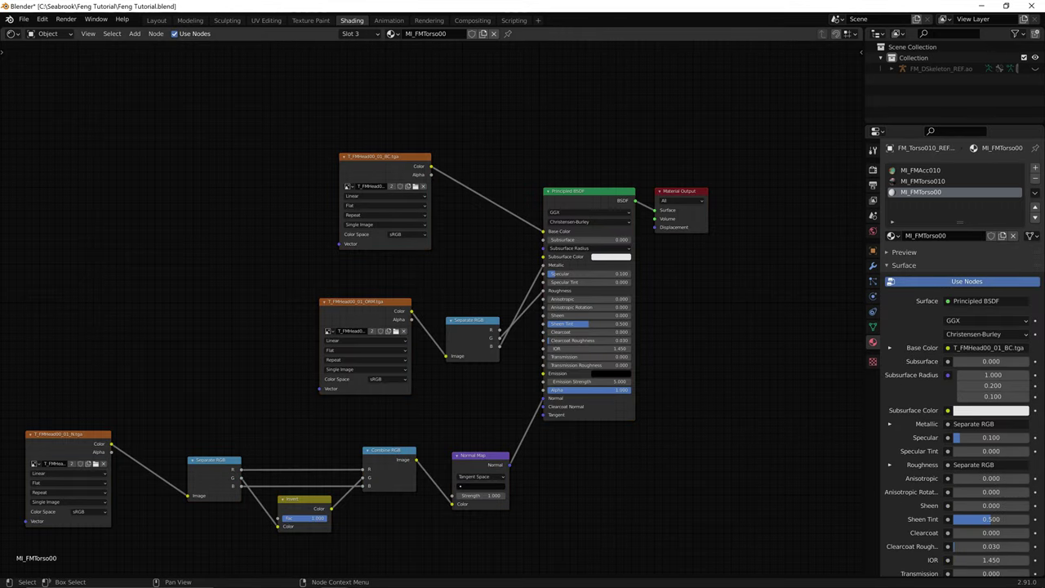
- Replace the base colour image in the MI_FMTorso00 material with T_FMTorso00_01_BC.tga from the Outfit00 folder
{"action": "left_click", "coordinate": [415, 186]}
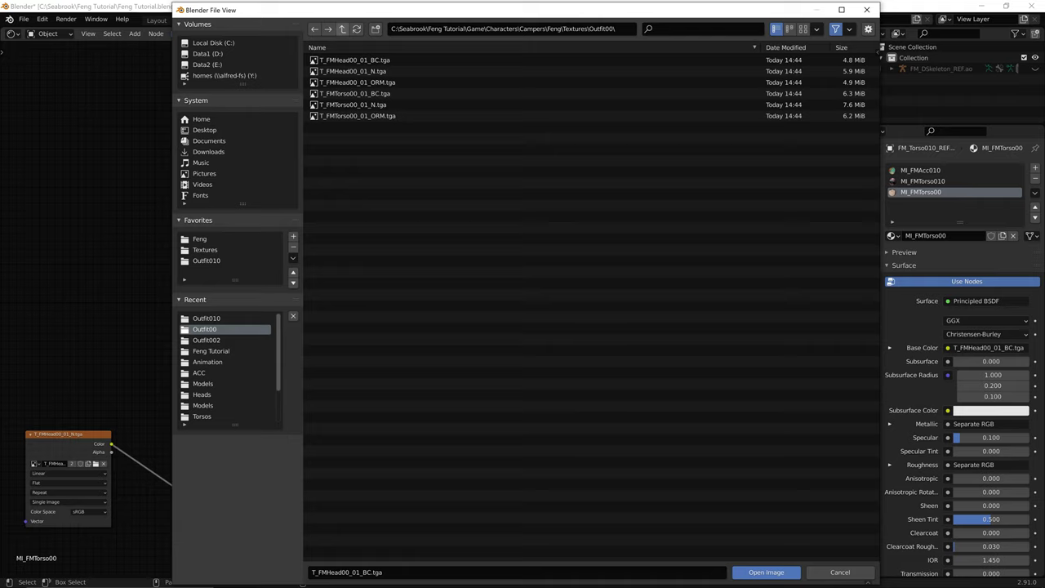
{"action": "left_click", "coordinate": [342, 29]}
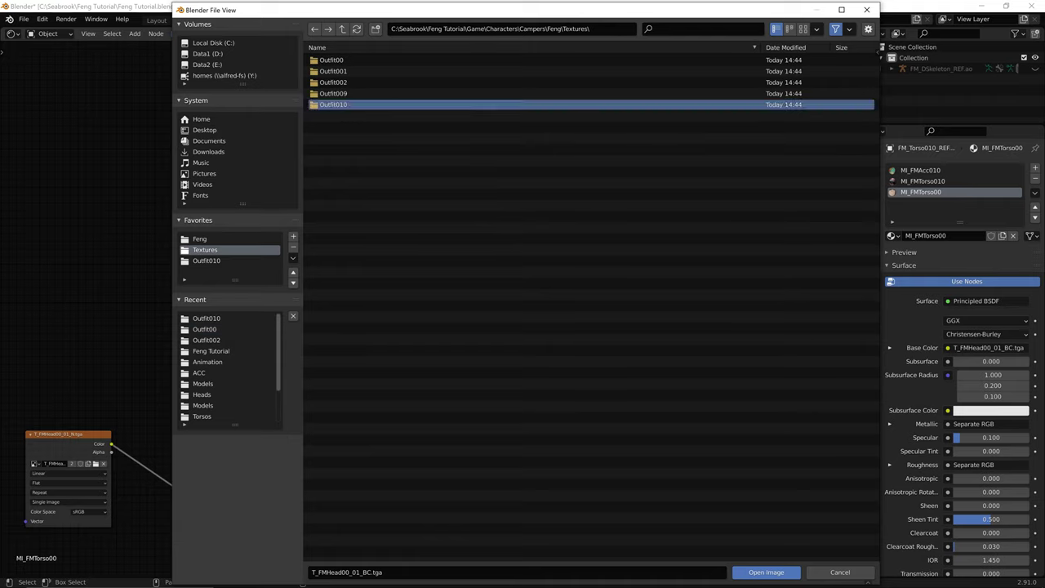
{"action": "left_click", "coordinate": [333, 104]}
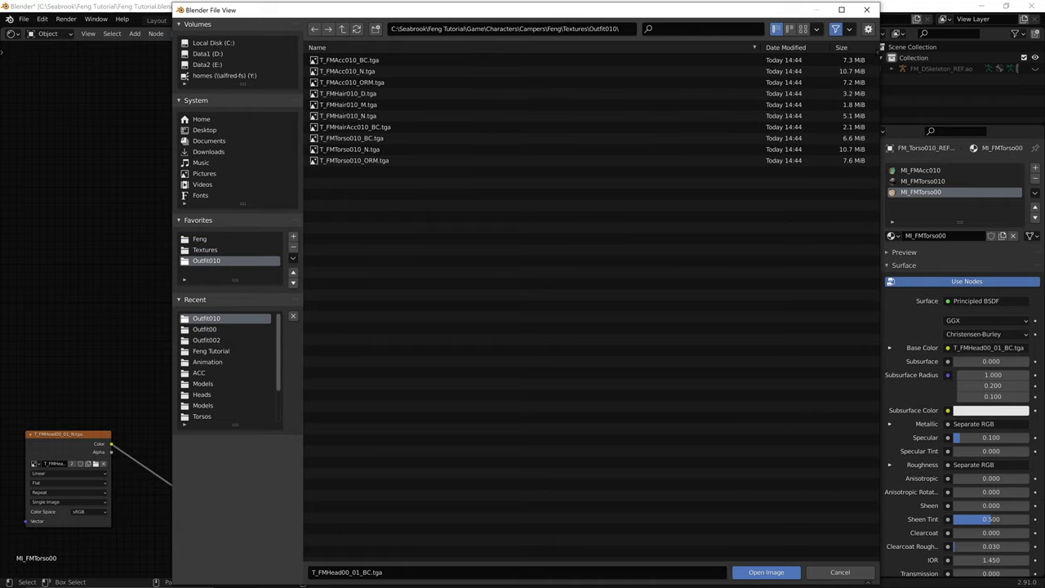
{"action": "left_click", "coordinate": [342, 29]}
{"action": "left_click", "coordinate": [331, 60]}
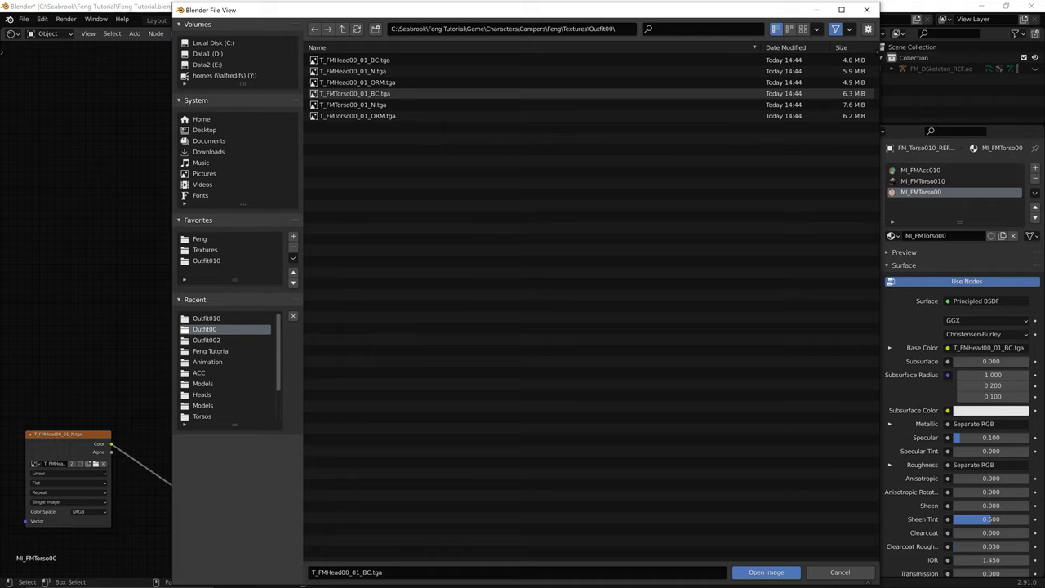
{"action": "left_click", "coordinate": [355, 94]}
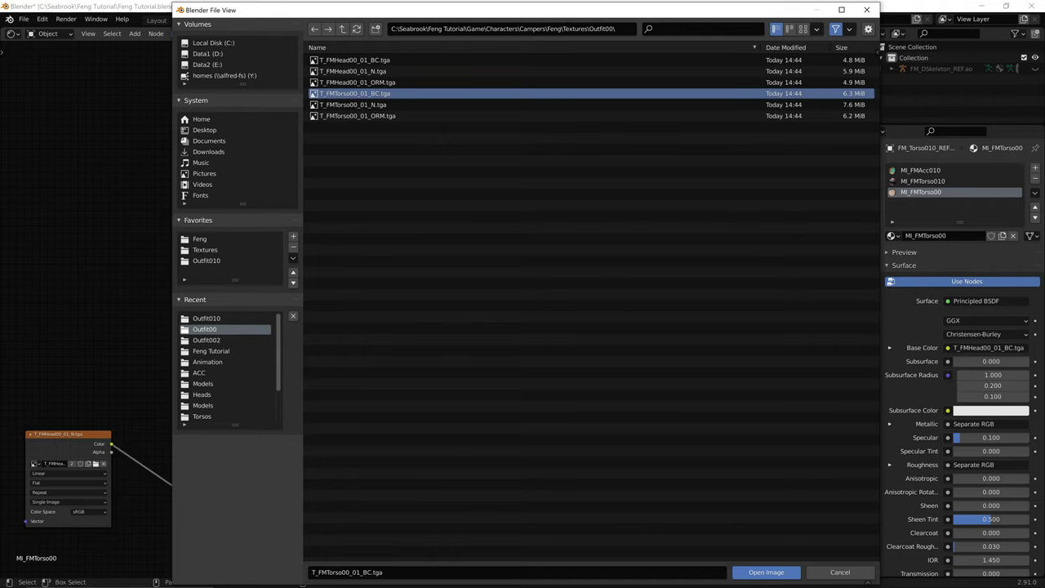
{"action": "double_click", "coordinate": [355, 94]}
- Load T_FMTorso00_01_ORM.tga into the ORM node and T_FMTorso00_01_N.tga into the normal map node of MI_FMTorso00
{"action": "left_click", "coordinate": [396, 331]}
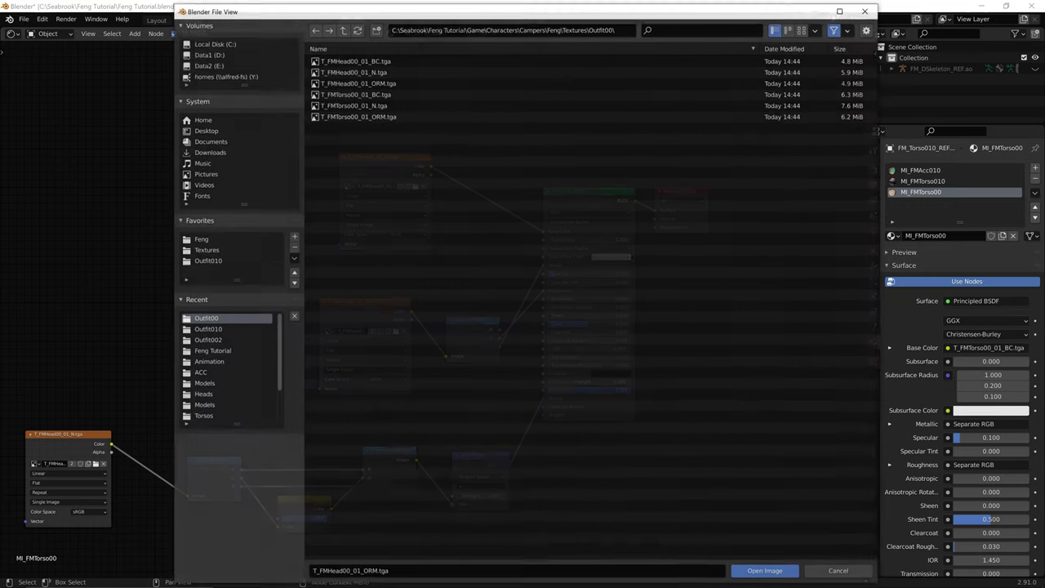
{"action": "left_click", "coordinate": [355, 115]}
{"action": "key", "text": "Return"}
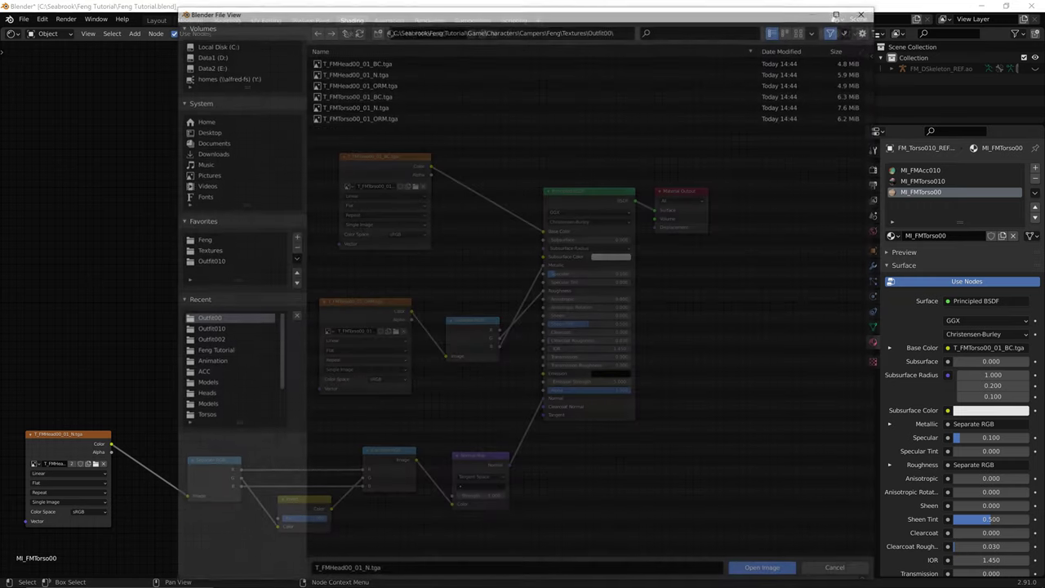
{"action": "double_click", "coordinate": [359, 107]}
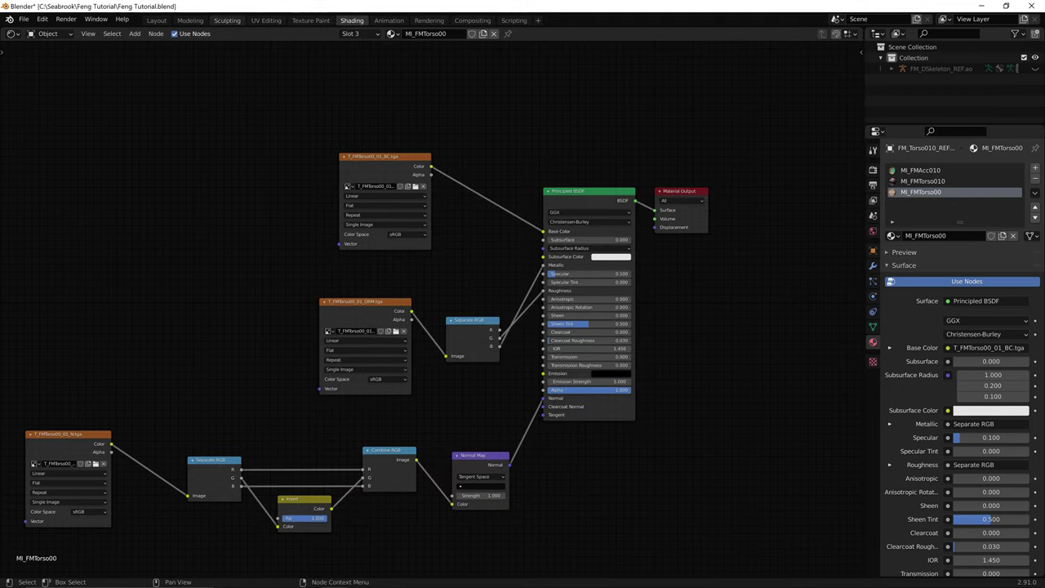
- Compare the character's hands in the 3D view with the MI_FMTorso00 material's nodes switched off and on
{"action": "left_click", "coordinate": [156, 20]}
{"action": "middle_click_drag", "start_coordinate": [425, 327], "coordinate": [424, 302]}
{"action": "left_click", "coordinate": [967, 361]}
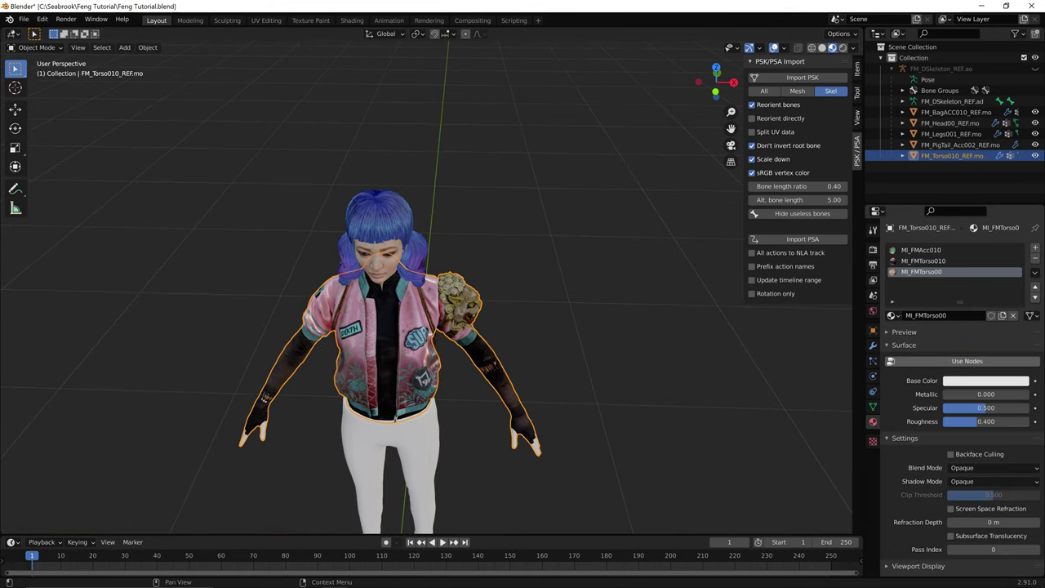
{"action": "left_click", "coordinate": [967, 361]}
{"action": "left_click", "coordinate": [967, 361]}
{"action": "left_click", "coordinate": [967, 361]}
{"action": "scroll", "coordinate": [427, 302], "scroll_direction": "up", "scroll_amount": 2}
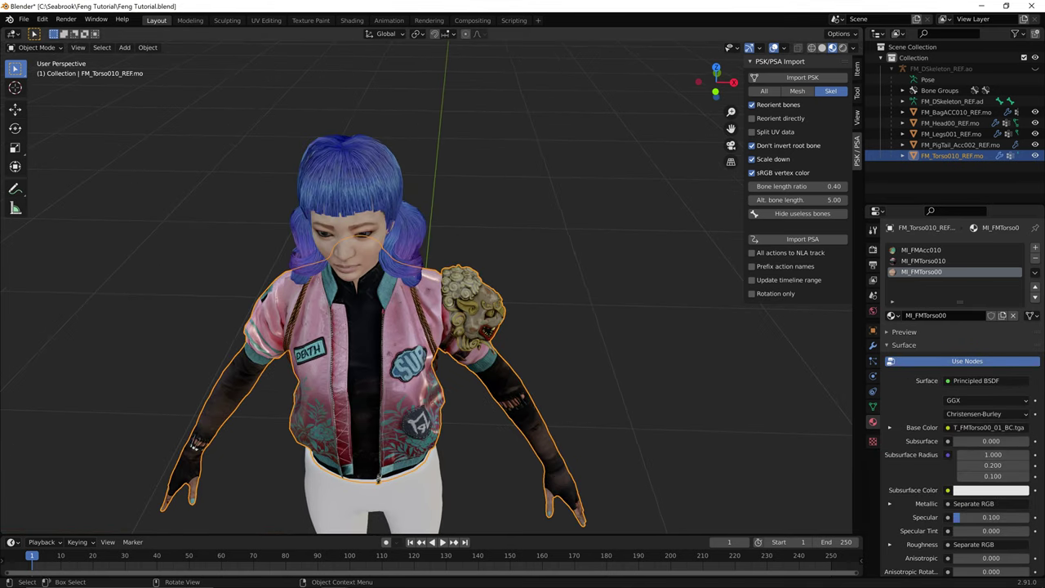
{"action": "left_click", "coordinate": [967, 361]}
{"action": "left_click", "coordinate": [967, 361]}
{"action": "left_click", "coordinate": [966, 361]}
{"action": "left_click", "coordinate": [967, 361]}
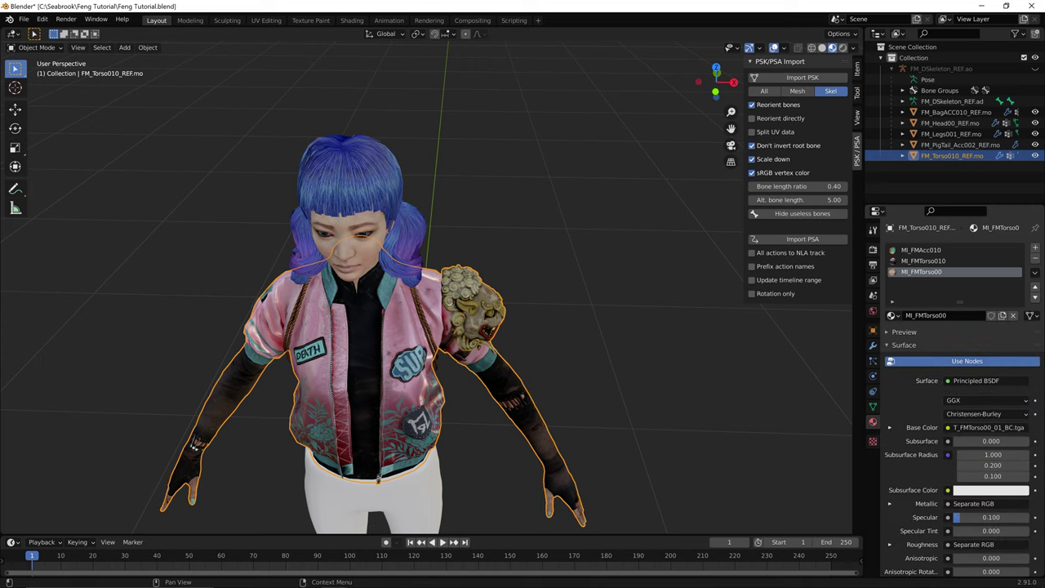
{"action": "left_click", "coordinate": [967, 361]}
{"action": "left_click", "coordinate": [967, 361]}
{"action": "middle_click_drag", "start_coordinate": [474, 310], "coordinate": [454, 323]}
{"action": "middle_click_drag", "start_coordinate": [523, 245], "coordinate": [507, 315]}
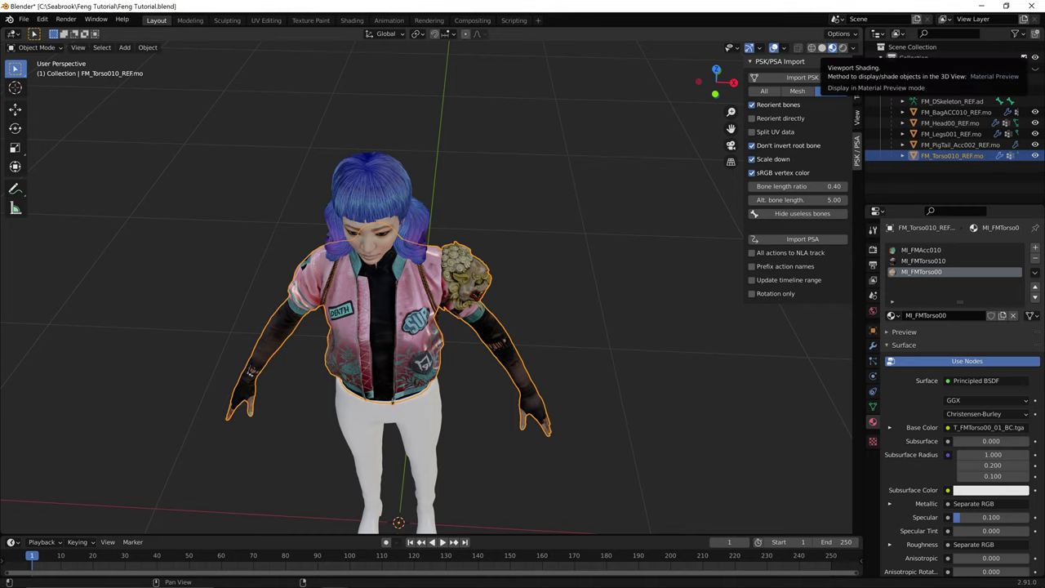
- Inspect the character's parts in the 3D view, checking the torso's material slots, the pigtail hair and the head
{"action": "left_click", "coordinate": [506, 441]}
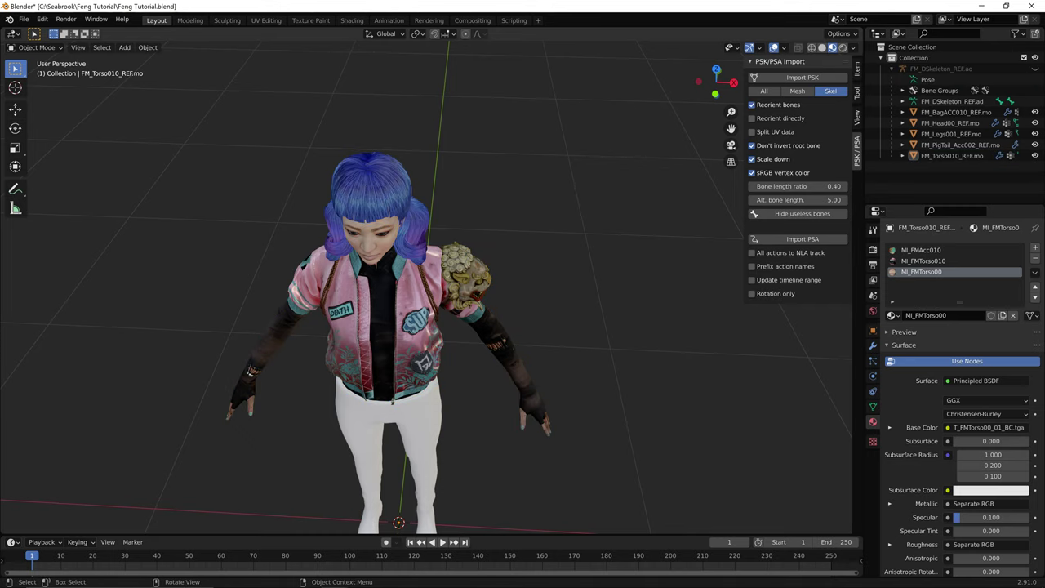
{"action": "scroll", "coordinate": [458, 441], "scroll_direction": "down", "scroll_amount": 1}
{"action": "left_click", "coordinate": [418, 441]}
{"action": "mouse_move", "coordinate": [418, 441]}
{"action": "middle_mouse_down"}
{"action": "mouse_move", "coordinate": [418, 423]}
{"action": "mouse_move", "coordinate": [412, 430]}
{"action": "middle_mouse_up"}
{"action": "left_click", "coordinate": [413, 359]}
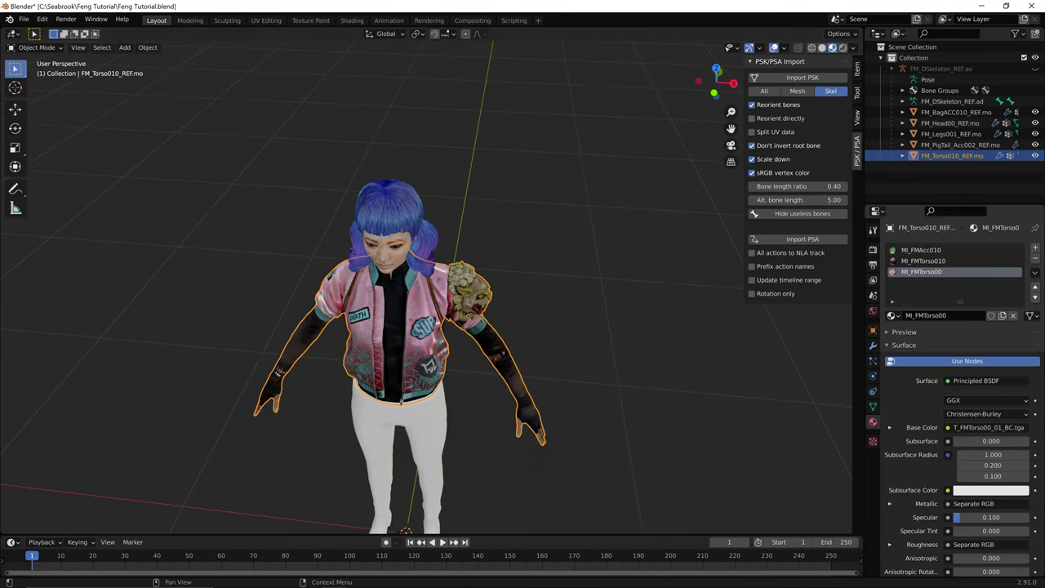
{"action": "left_click", "coordinate": [923, 261]}
{"action": "left_click", "coordinate": [924, 251]}
{"action": "left_click", "coordinate": [394, 214]}
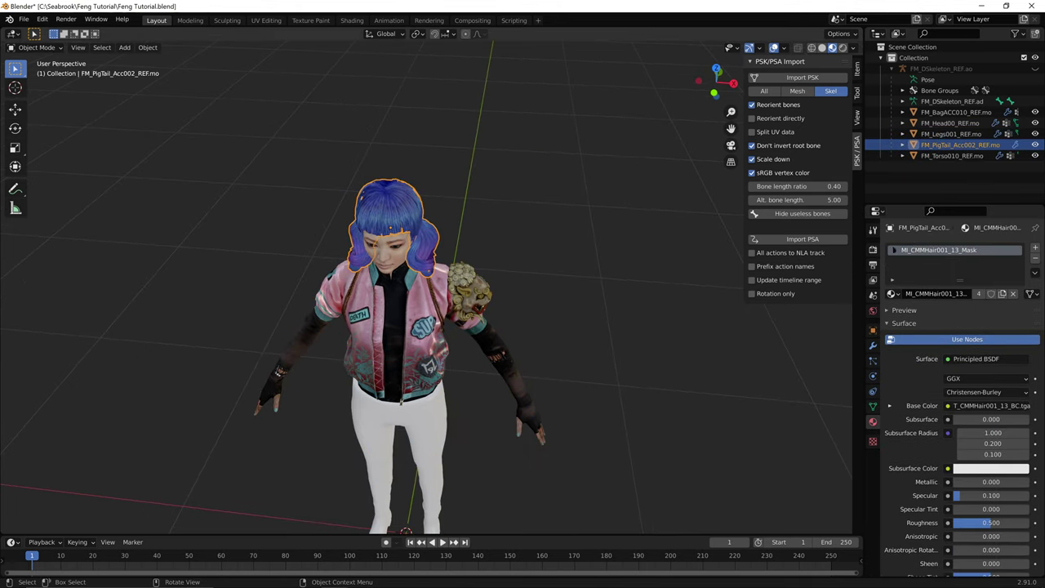
{"action": "left_click", "coordinate": [391, 252]}
- Select the legs mesh, enable nodes on its MI_FMLegs001 material and replace the default ones with the copied head material nodes
{"action": "left_click", "coordinate": [409, 416]}
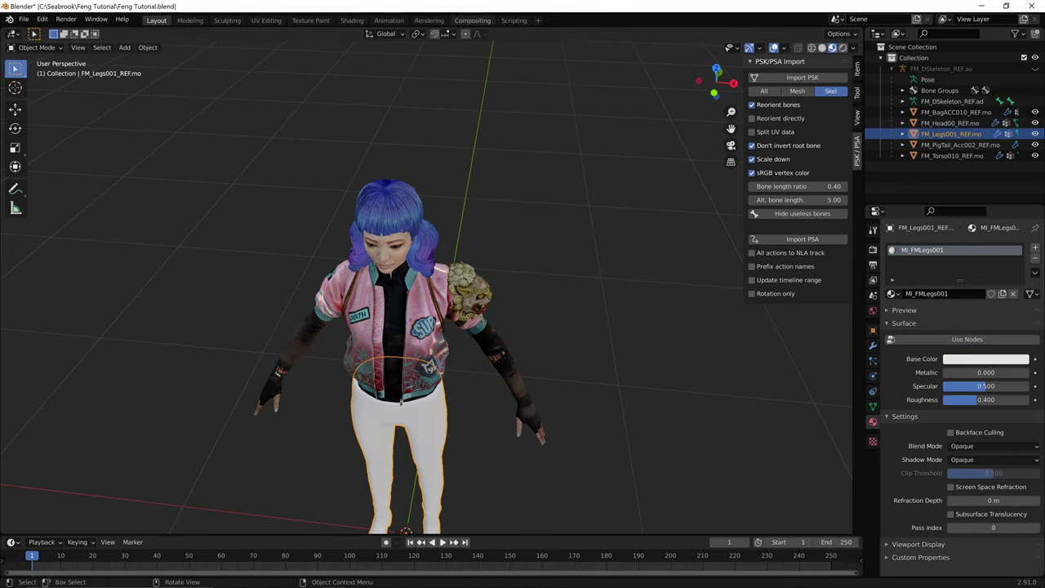
{"action": "left_click", "coordinate": [352, 20]}
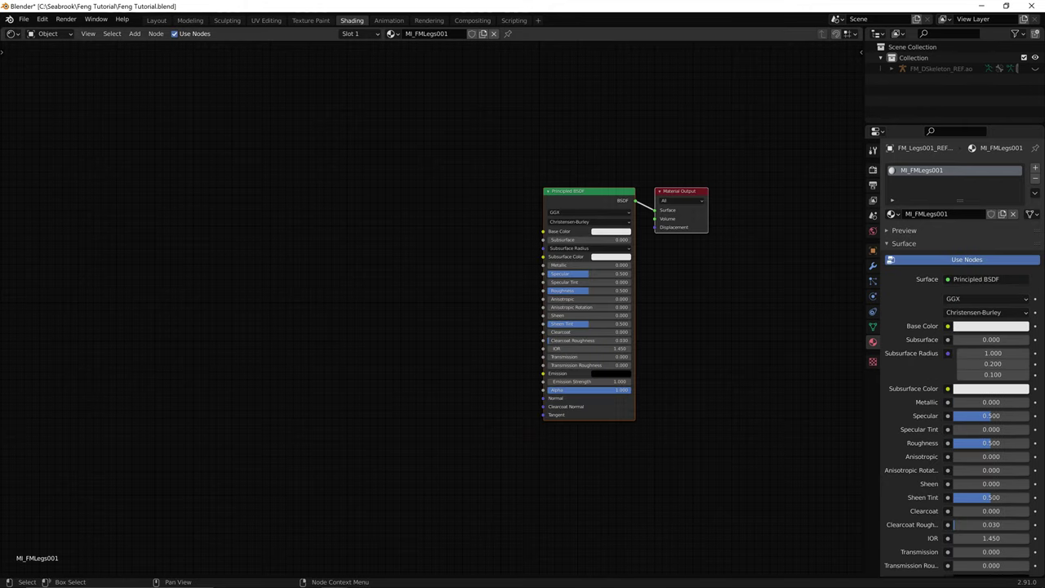
{"action": "key", "text": "x"}
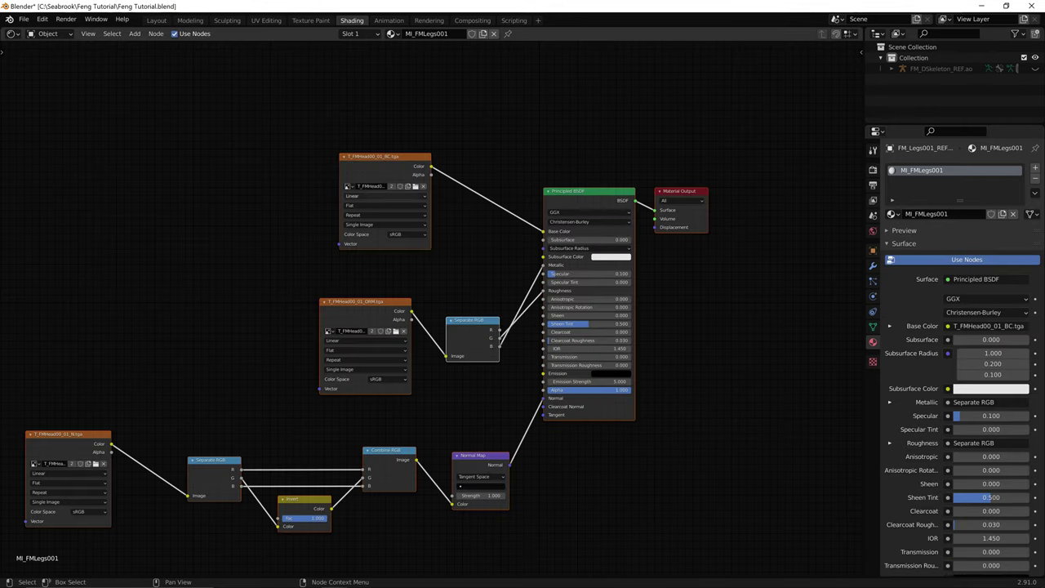
- Replace the base colour image in the MI_FMLegs001 material with T_FMLegs001_BC.tga from the Outfit001 folder
{"action": "left_click", "coordinate": [95, 463]}
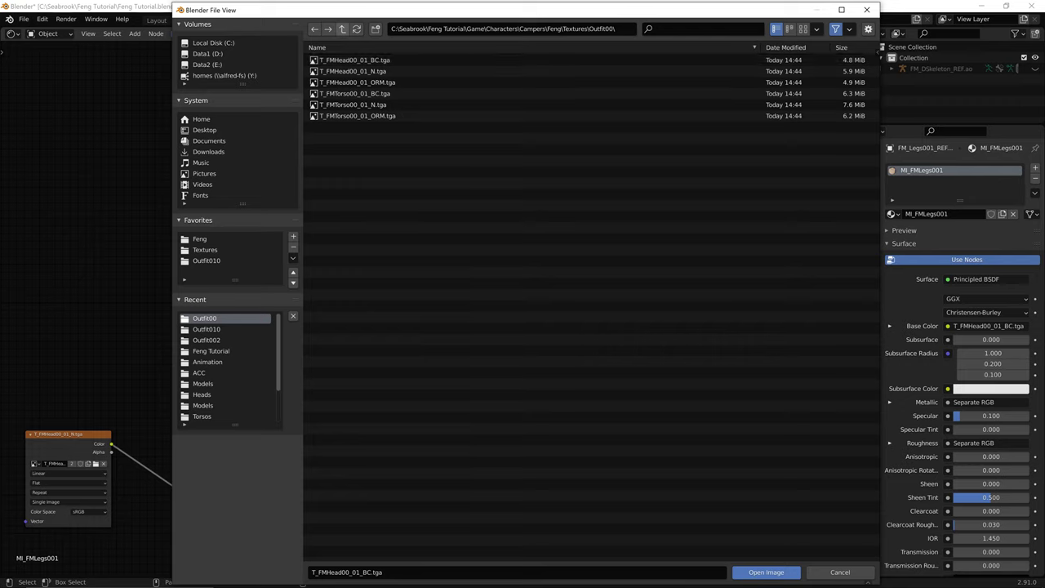
{"action": "left_click", "coordinate": [342, 28]}
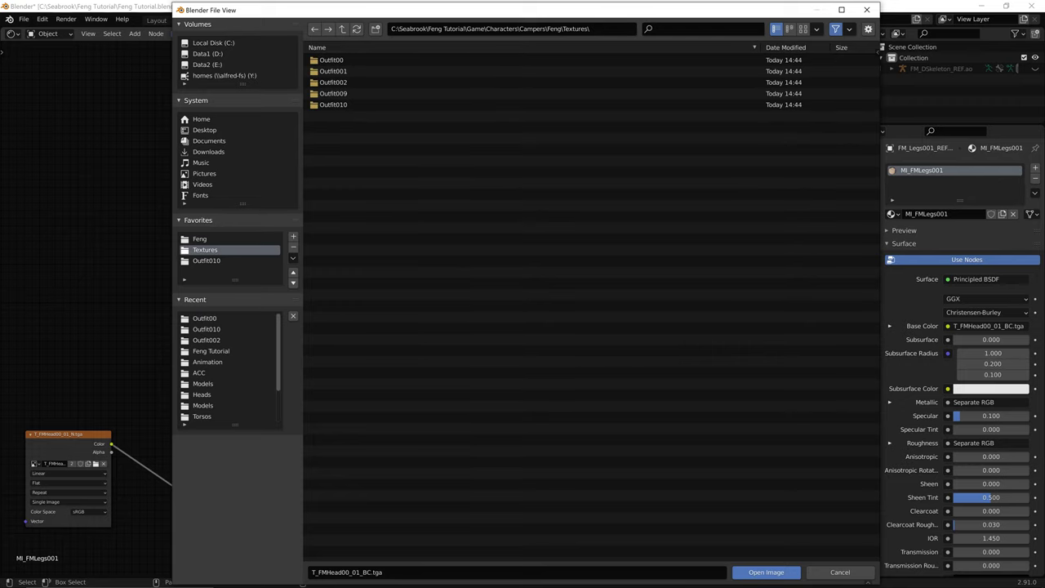
{"action": "left_click", "coordinate": [332, 82]}
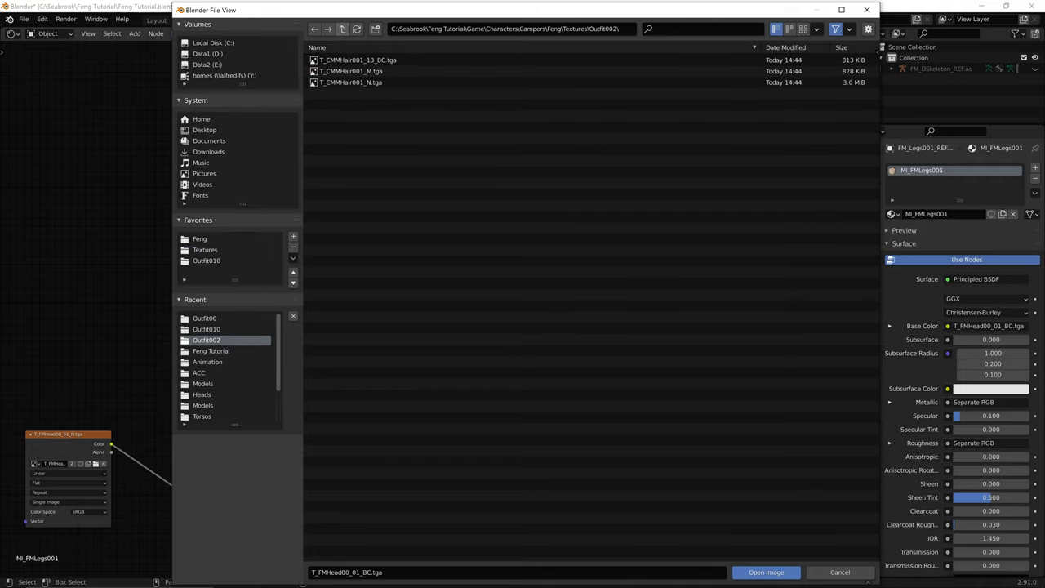
{"action": "left_click", "coordinate": [342, 29]}
{"action": "double_click", "coordinate": [333, 71]}
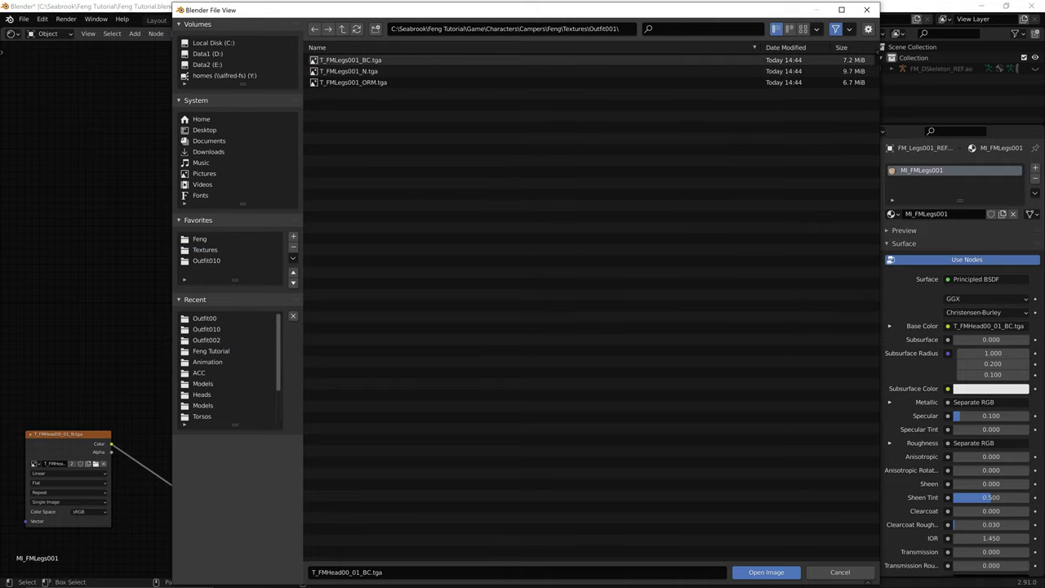
{"action": "double_click", "coordinate": [350, 59]}
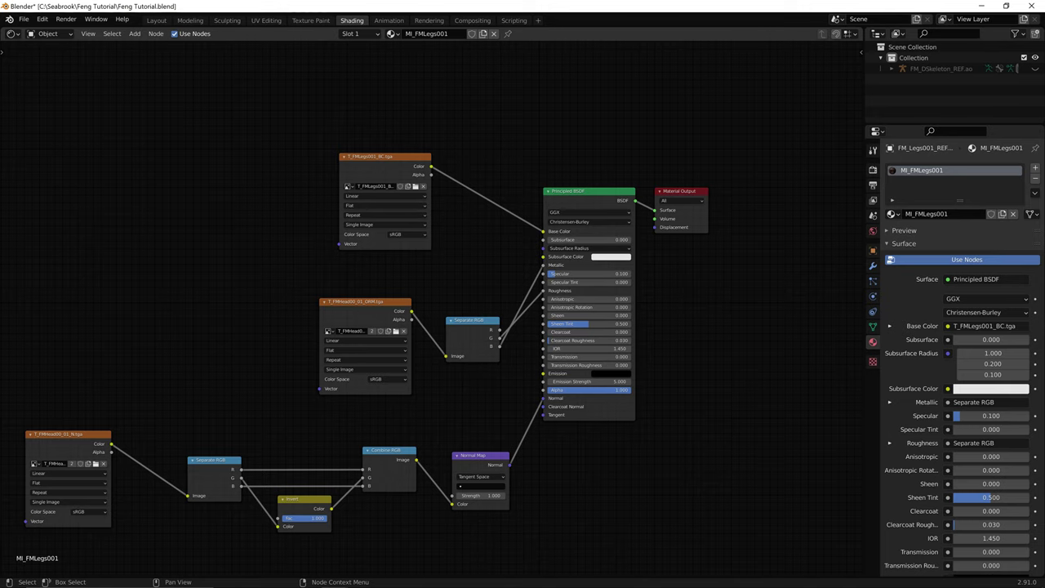
- Replace the ORM image in the MI_FMLegs001 material with T_FMLegs001_ORM.tga from the Outfit001 folder
{"action": "left_click", "coordinate": [396, 331]}
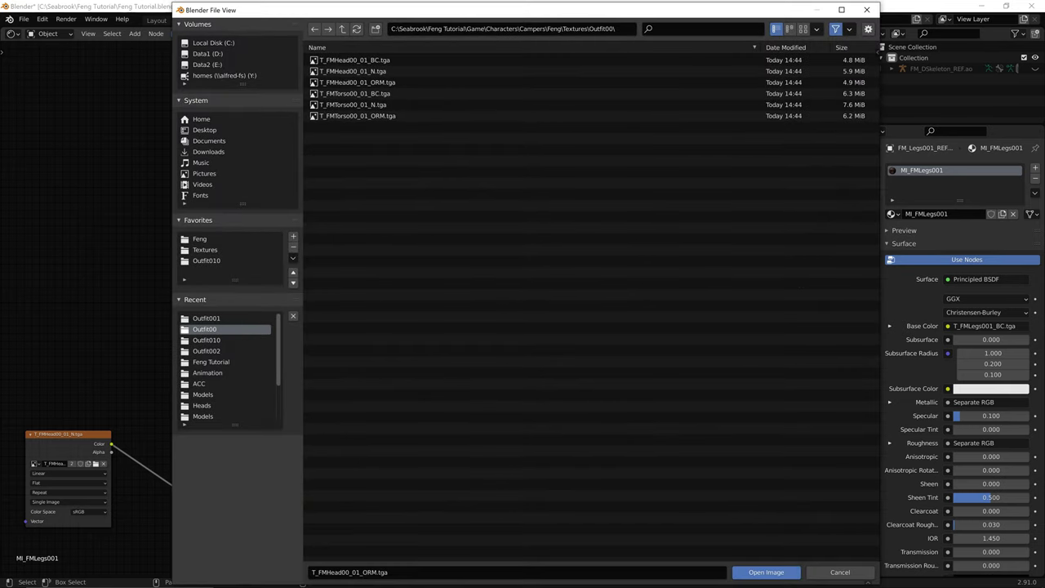
{"action": "left_click", "coordinate": [342, 28]}
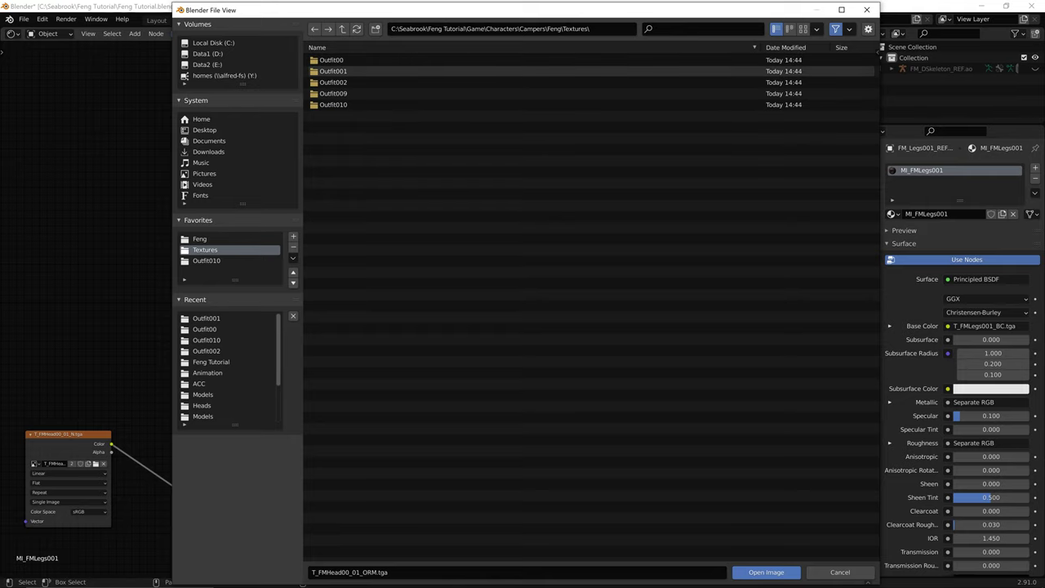
{"action": "left_click", "coordinate": [333, 83]}
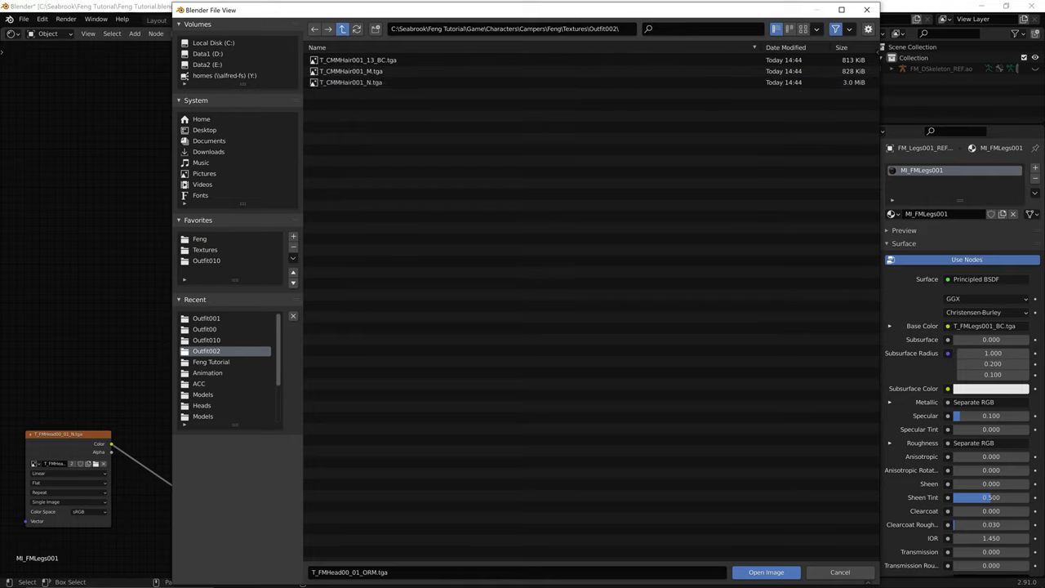
{"action": "left_click", "coordinate": [342, 29]}
{"action": "left_click", "coordinate": [347, 71]}
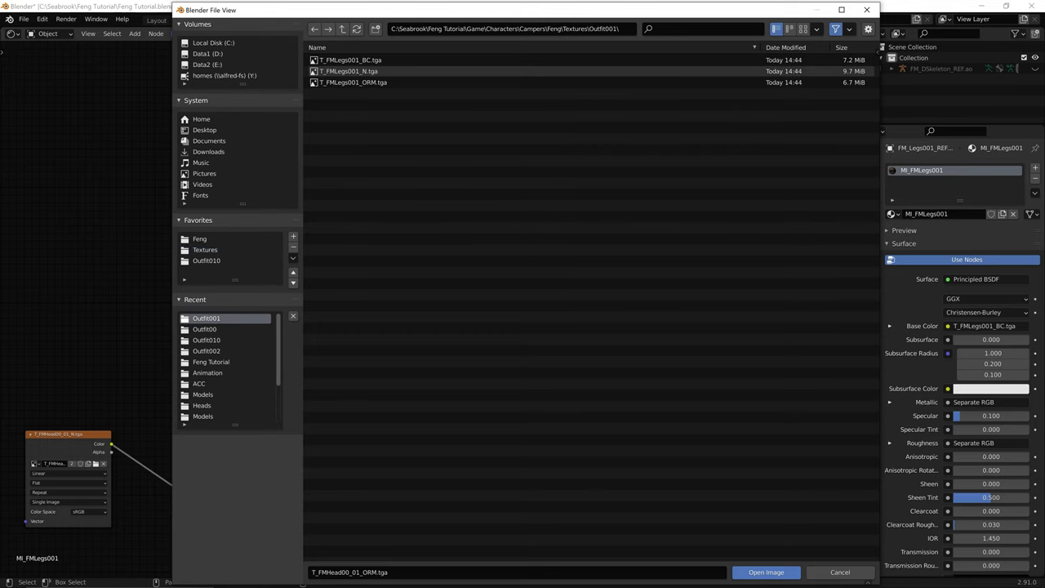
{"action": "double_click", "coordinate": [353, 83]}
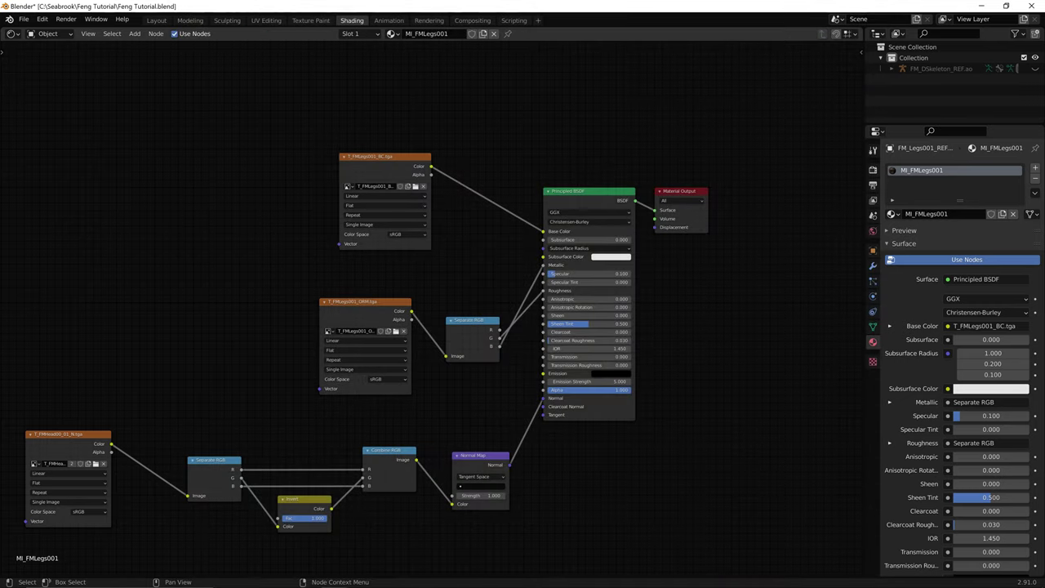
- Replace the MI_FMLegs001 normal image with T_FMLegs001_N.tga from the Outfit001 folder and load T_FMLegs001_ORM.tga again in the ORM node
{"action": "left_click", "coordinate": [95, 463]}
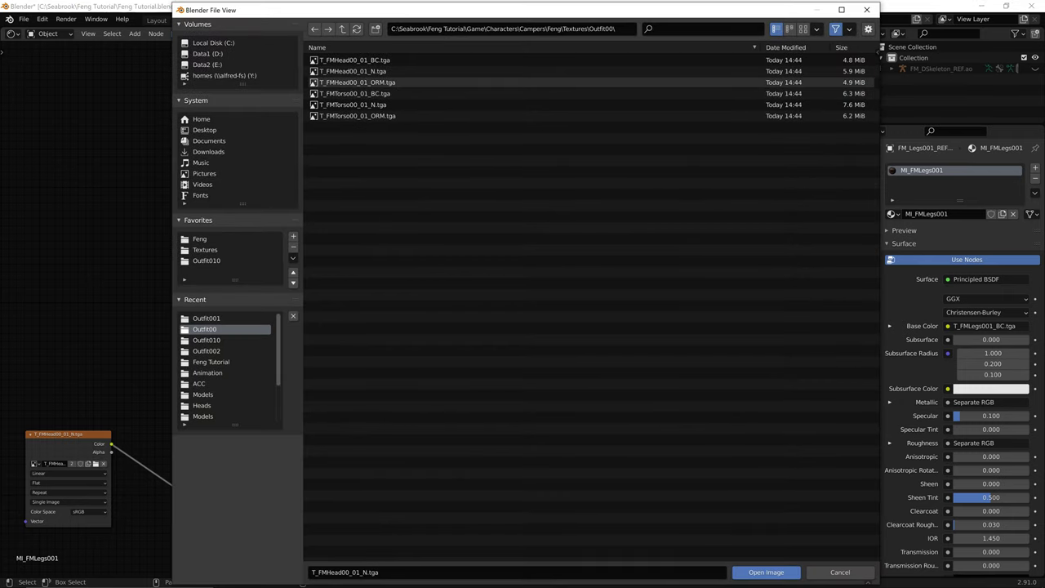
{"action": "left_click", "coordinate": [342, 29]}
{"action": "left_click", "coordinate": [347, 71]}
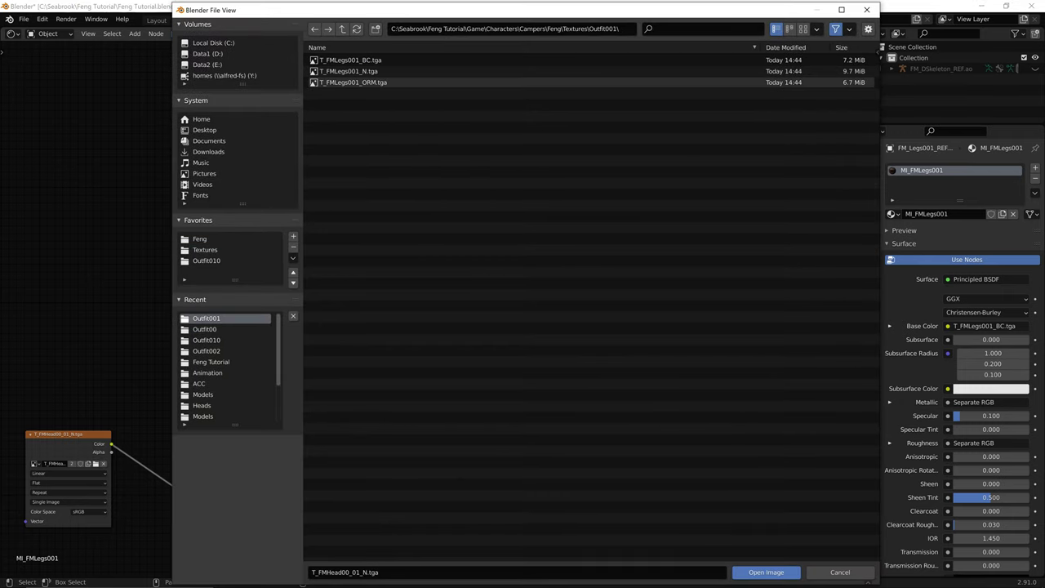
{"action": "double_click", "coordinate": [349, 71]}
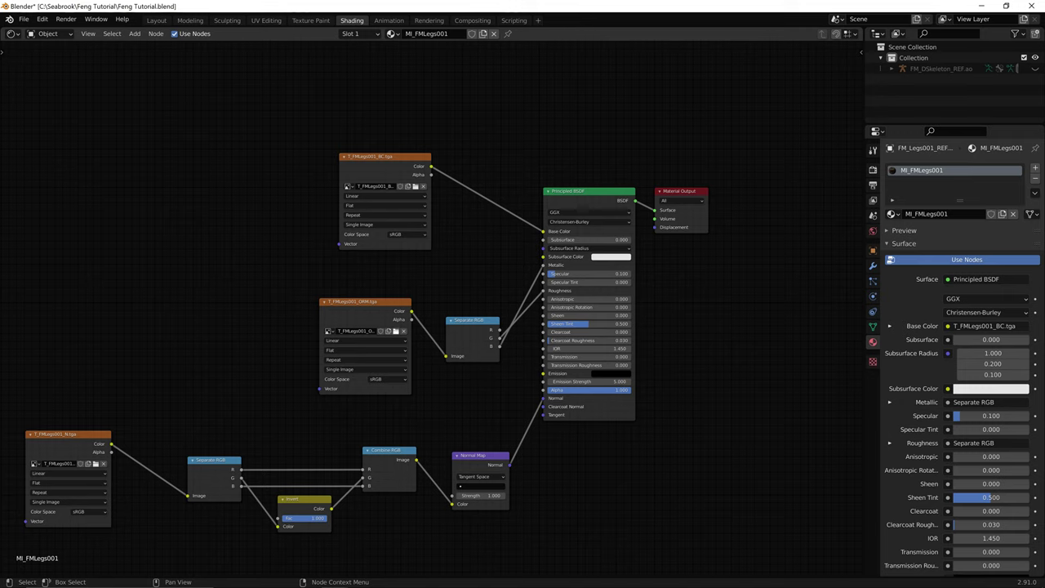
{"action": "left_click", "coordinate": [396, 331]}
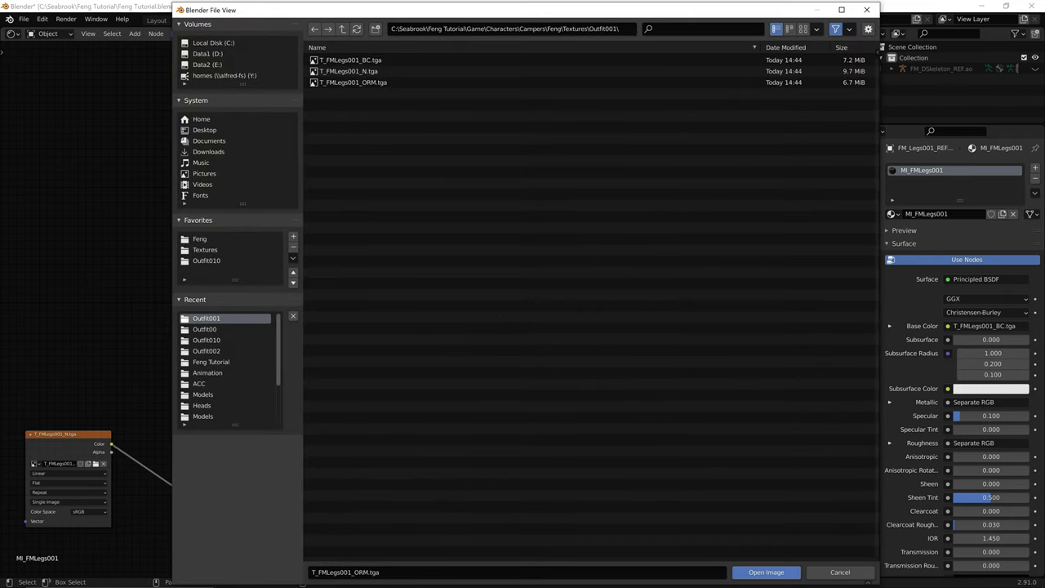
{"action": "left_click", "coordinate": [765, 571]}
- Select the backpack mesh, enable nodes on its MI_FMHairAcc_010 material and replace the default ones with the copied head material nodes
{"action": "left_click", "coordinate": [156, 21]}
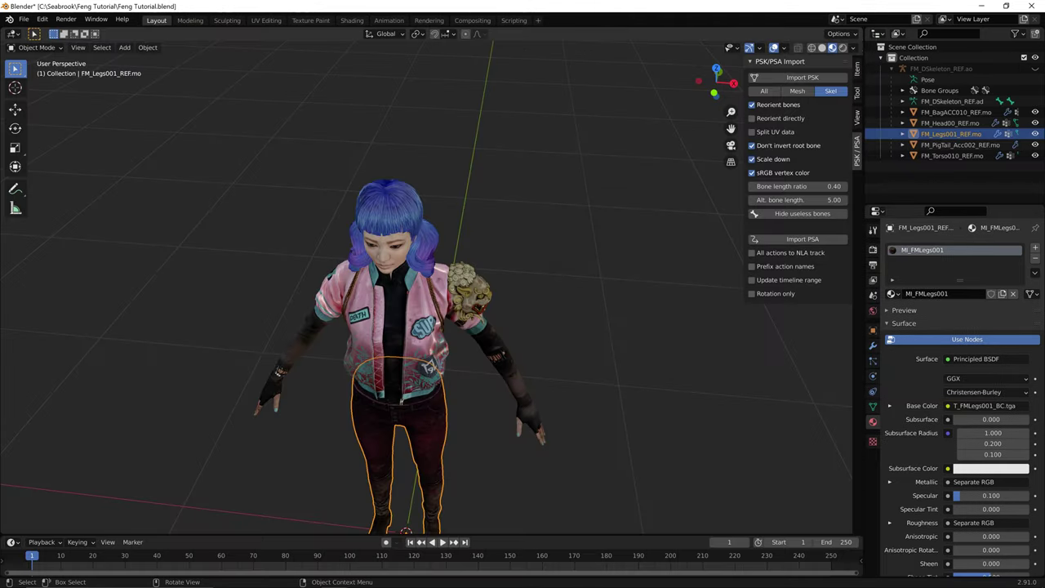
{"action": "scroll", "coordinate": [433, 286], "scroll_direction": "down", "scroll_amount": 4}
{"action": "mouse_move", "coordinate": [433, 286]}
{"action": "middle_mouse_down"}
{"action": "mouse_move", "coordinate": [571, 334]}
{"action": "mouse_move", "coordinate": [673, 256]}
{"action": "middle_mouse_up"}
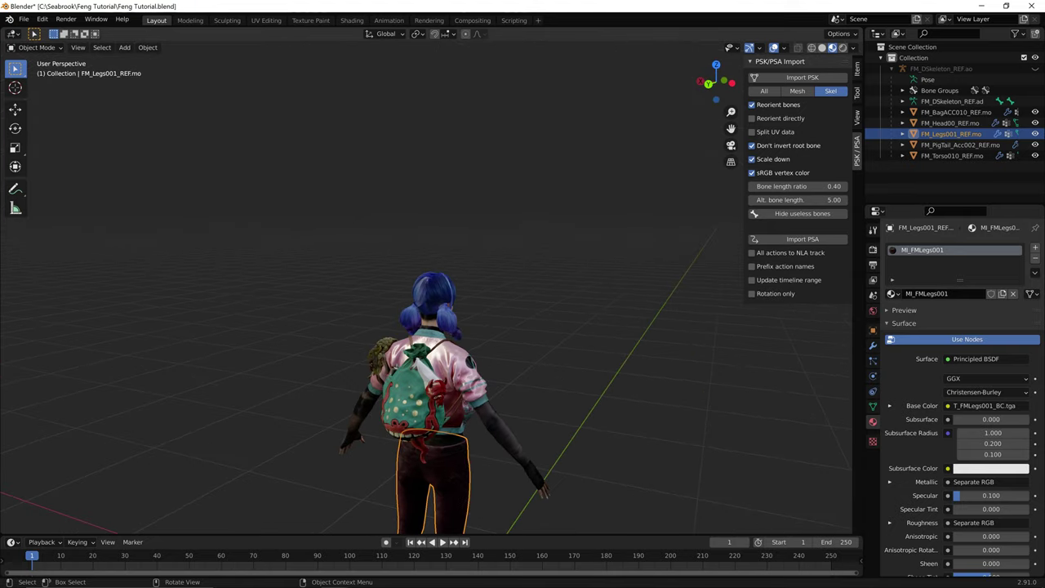
{"action": "left_click", "coordinate": [413, 398]}
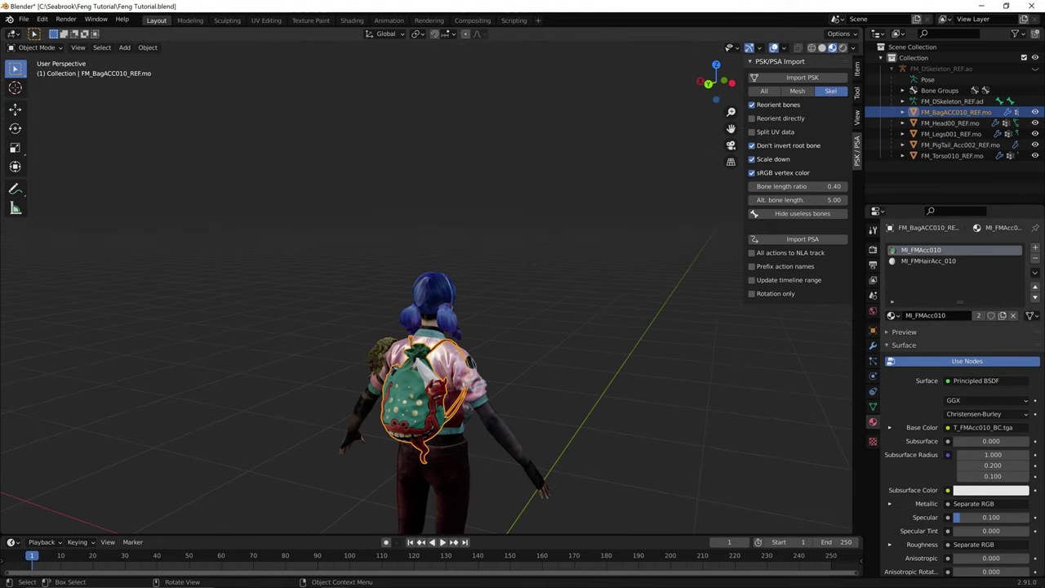
{"action": "left_click", "coordinate": [928, 262]}
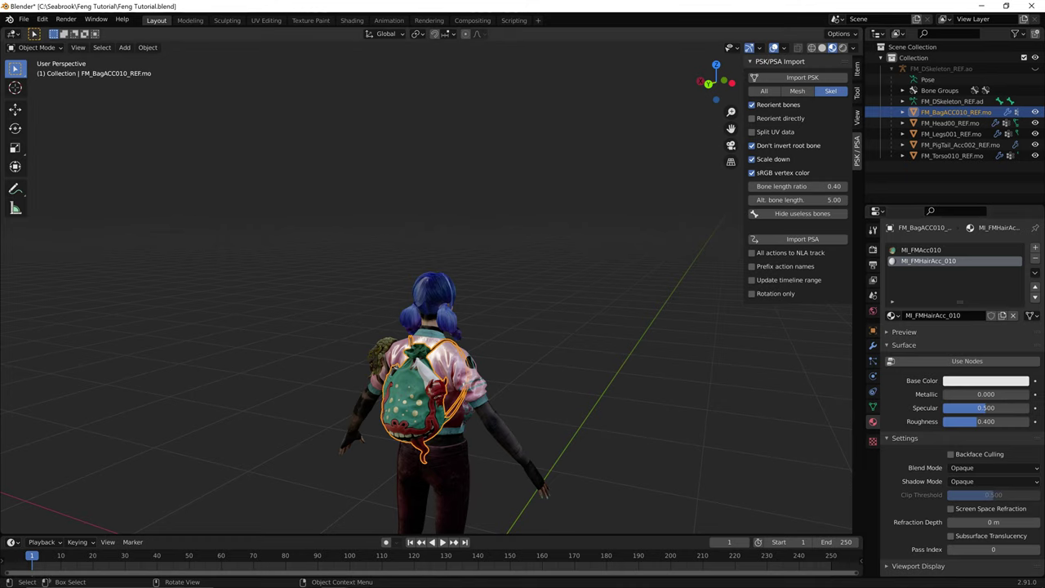
{"action": "left_click", "coordinate": [352, 20]}
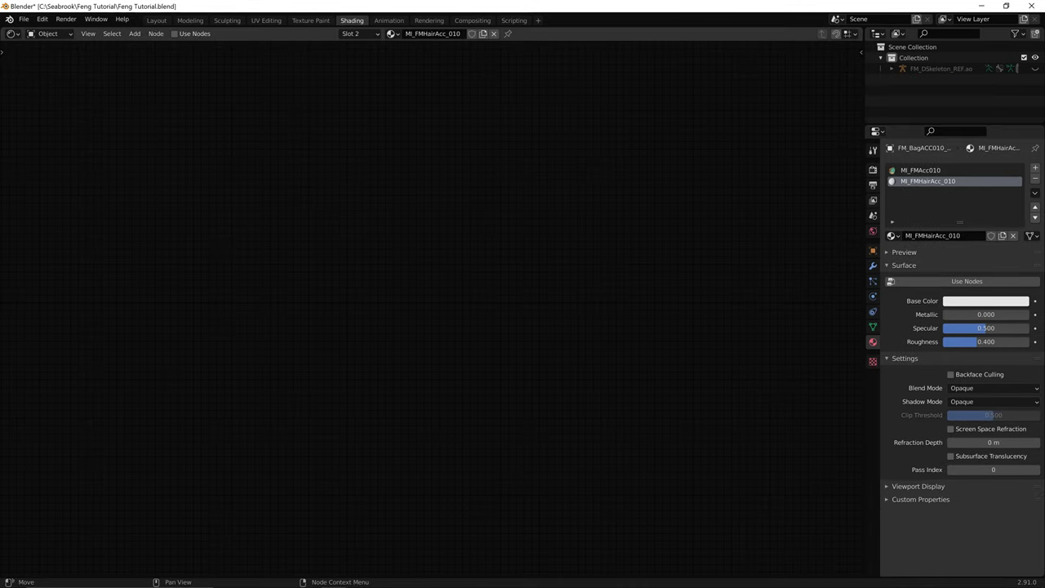
{"action": "left_click", "coordinate": [967, 281]}
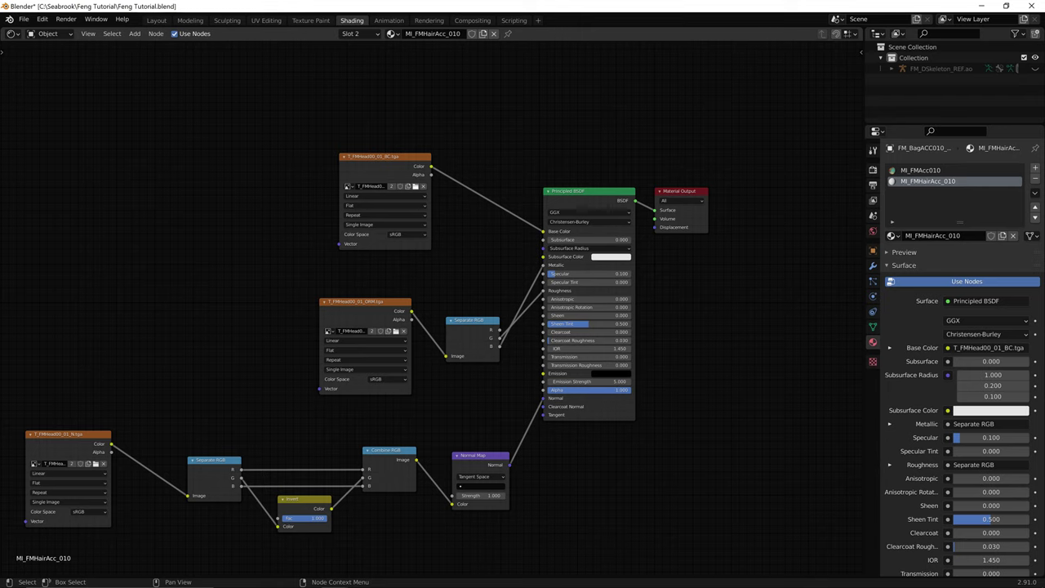
- Replace the base colour image in the MI_FMHairAcc_010 material with T_FMHairAcc010_BC.tga from the Outfit010 folder
{"action": "left_click", "coordinate": [415, 186]}
{"action": "left_click", "coordinate": [343, 28]}
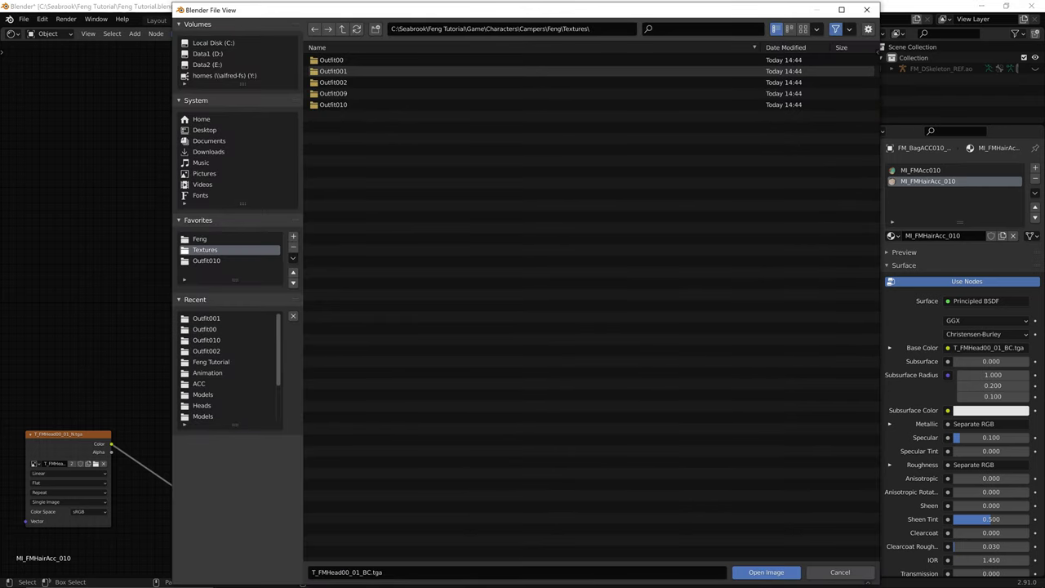
{"action": "double_click", "coordinate": [333, 93]}
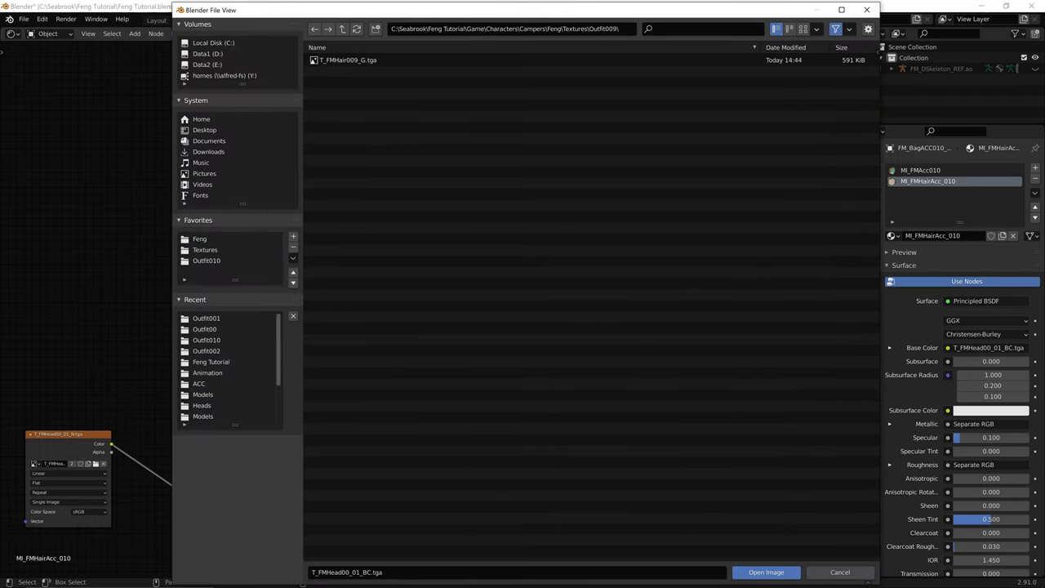
{"action": "left_click", "coordinate": [342, 28]}
{"action": "double_click", "coordinate": [343, 82]}
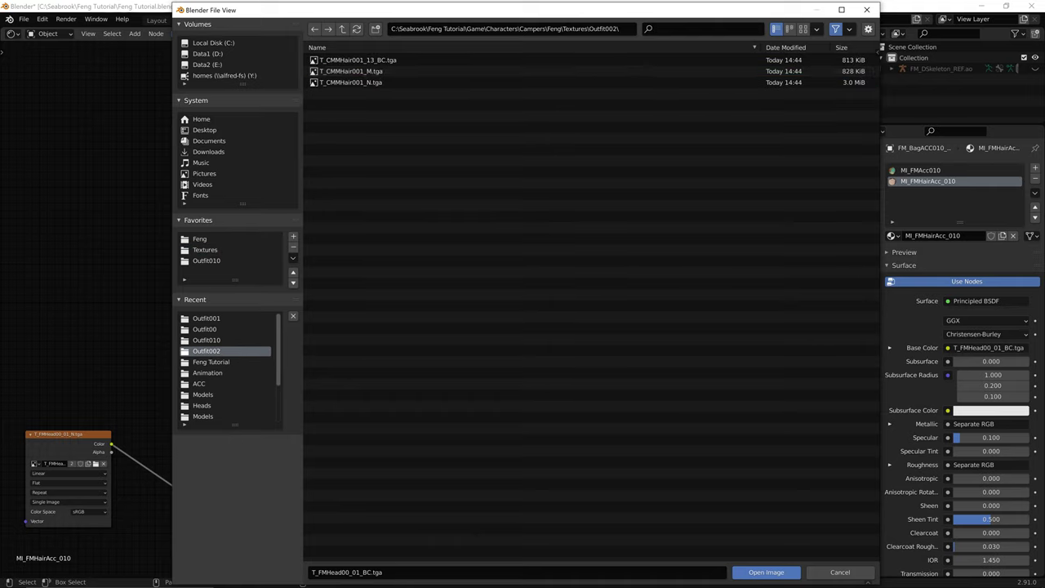
{"action": "left_click", "coordinate": [205, 249]}
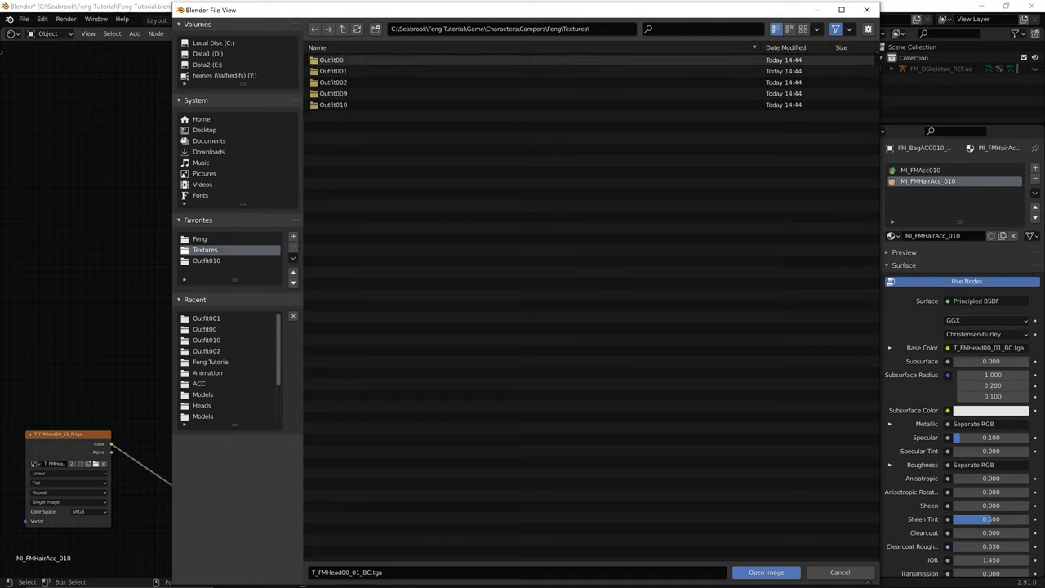
{"action": "double_click", "coordinate": [333, 105]}
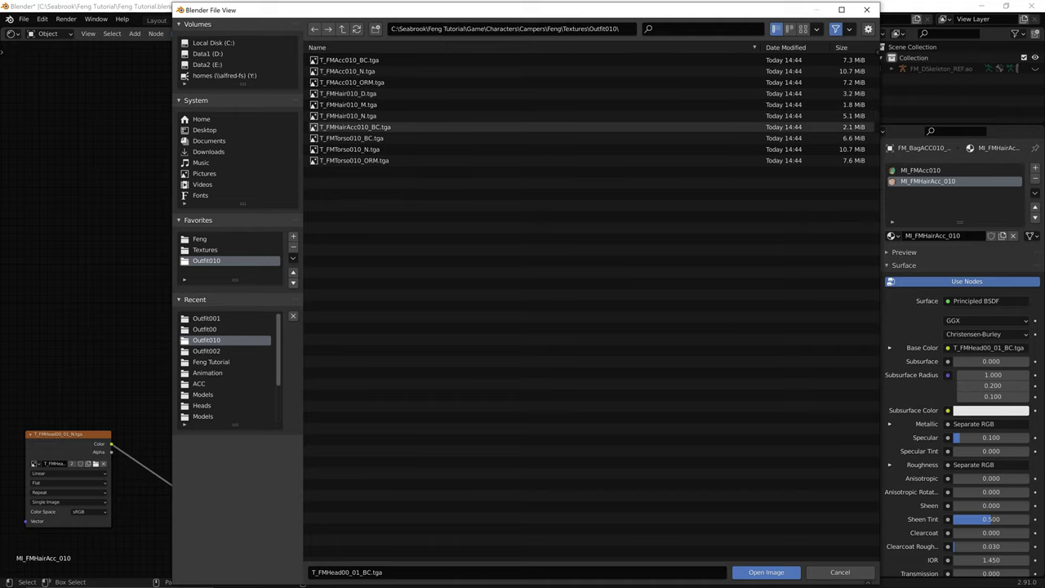
{"action": "double_click", "coordinate": [355, 127]}
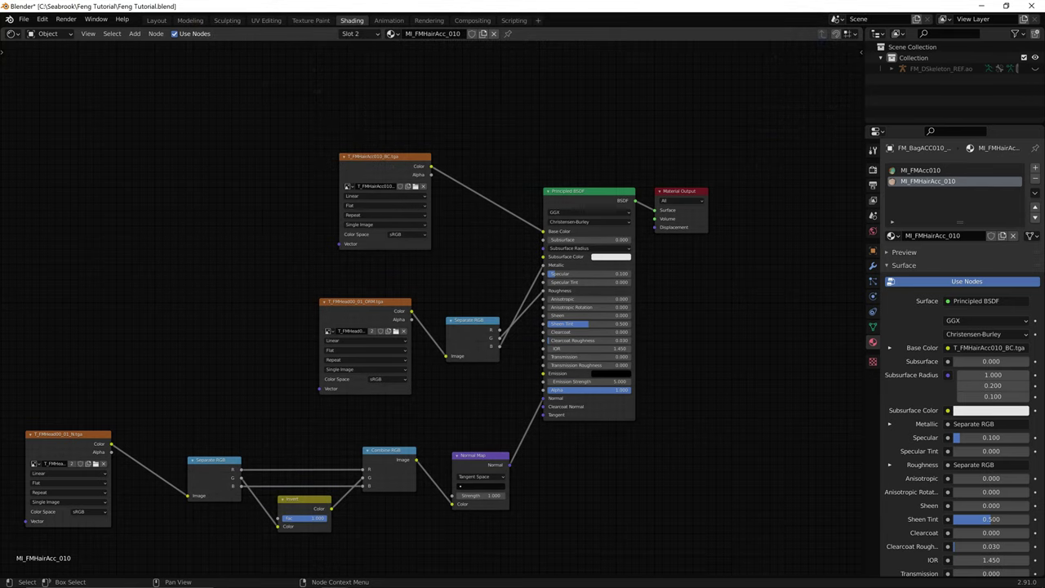
{"action": "left_click", "coordinate": [396, 331]}
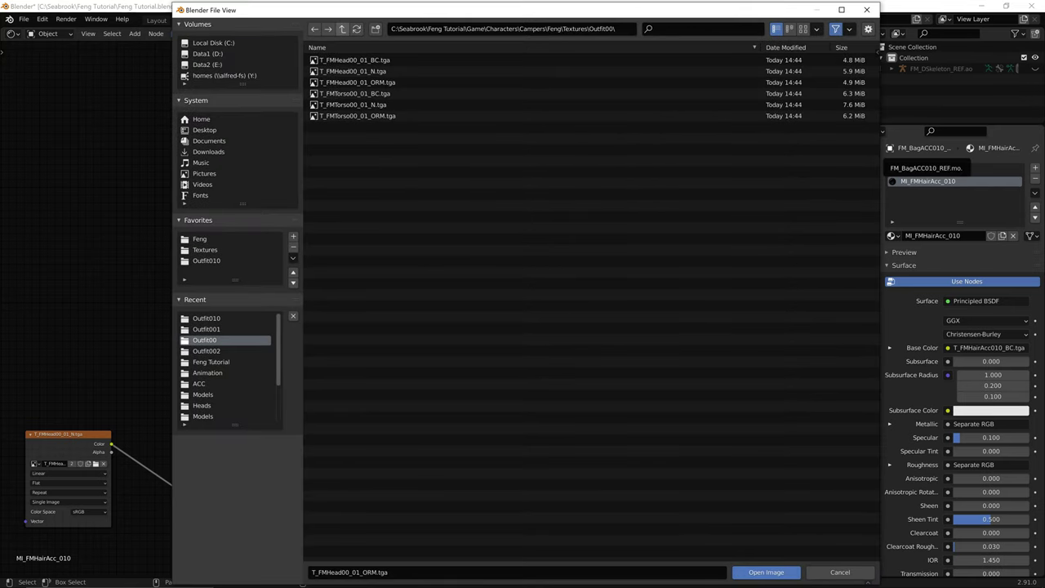
{"action": "left_click", "coordinate": [342, 30]}
{"action": "double_click", "coordinate": [343, 105]}
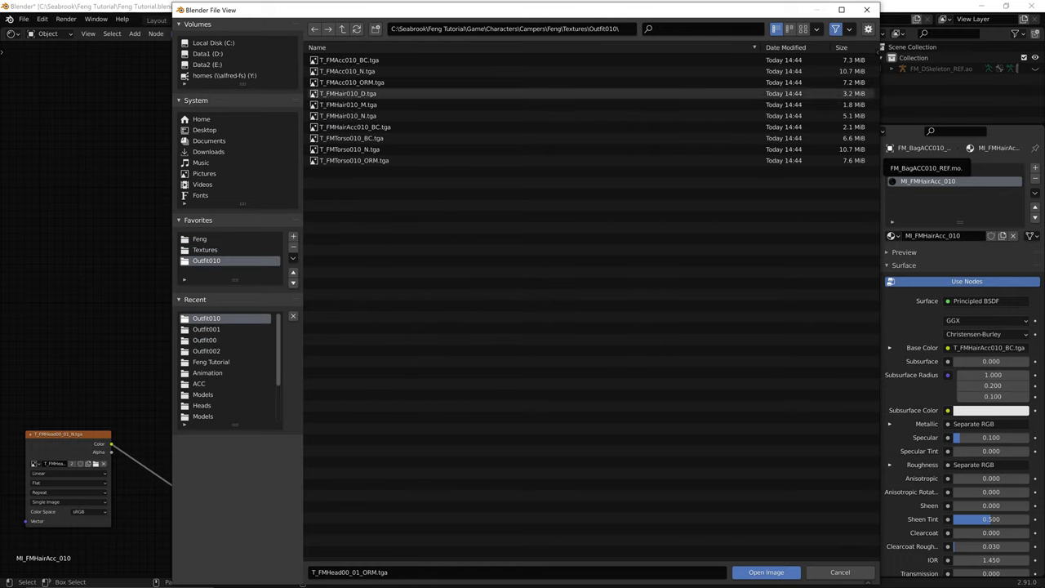
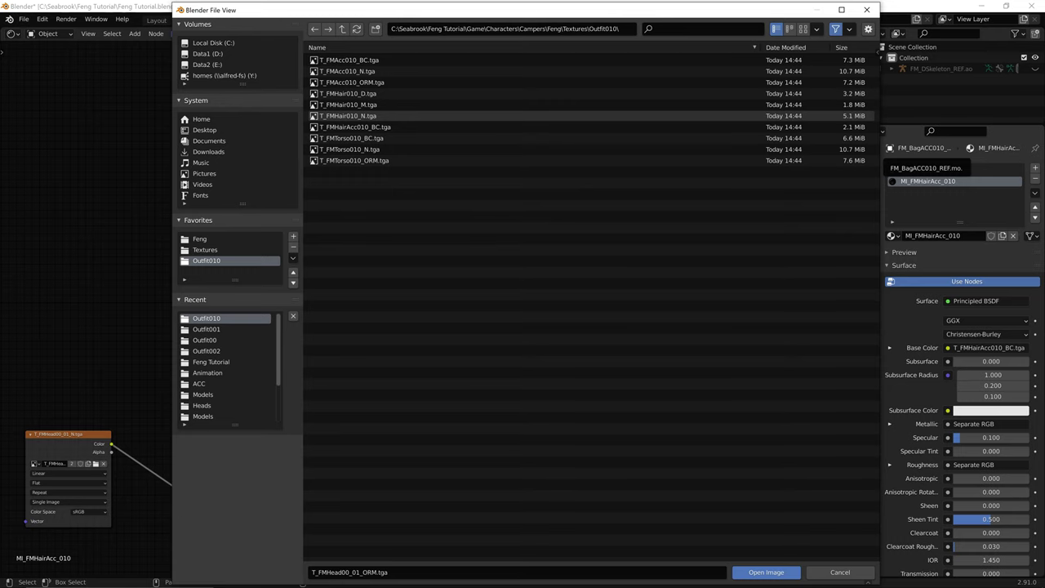
{"action": "left_click", "coordinate": [867, 10]}
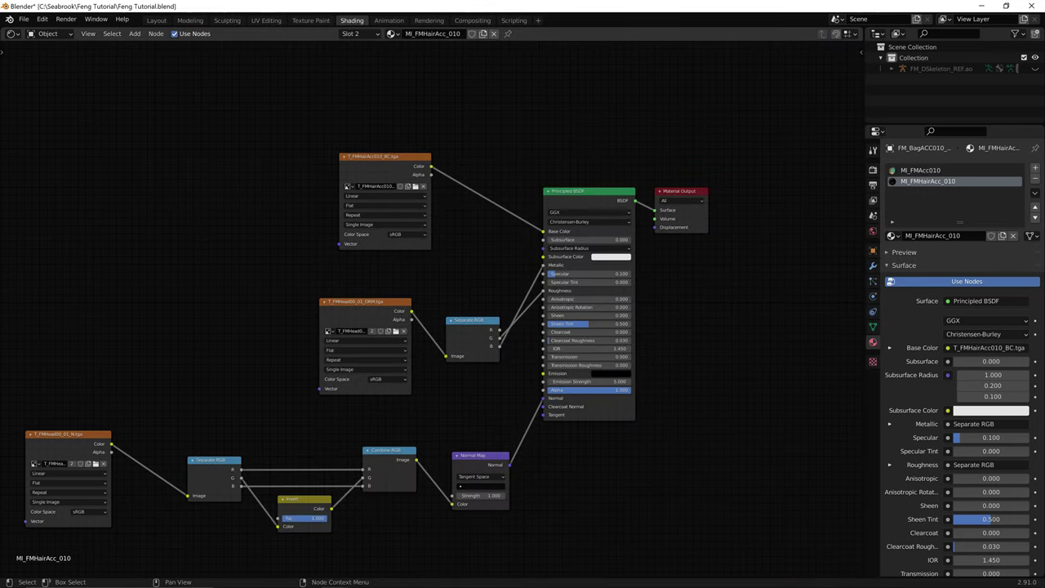
- Delete the ORM and normal map texture nodes with their Separate RGB, Invert, Combine RGB and Normal Map nodes from MI_FMHairAcc_010
{"action": "left_click_drag", "start_coordinate": [535, 558], "coordinate": [44, 278]}
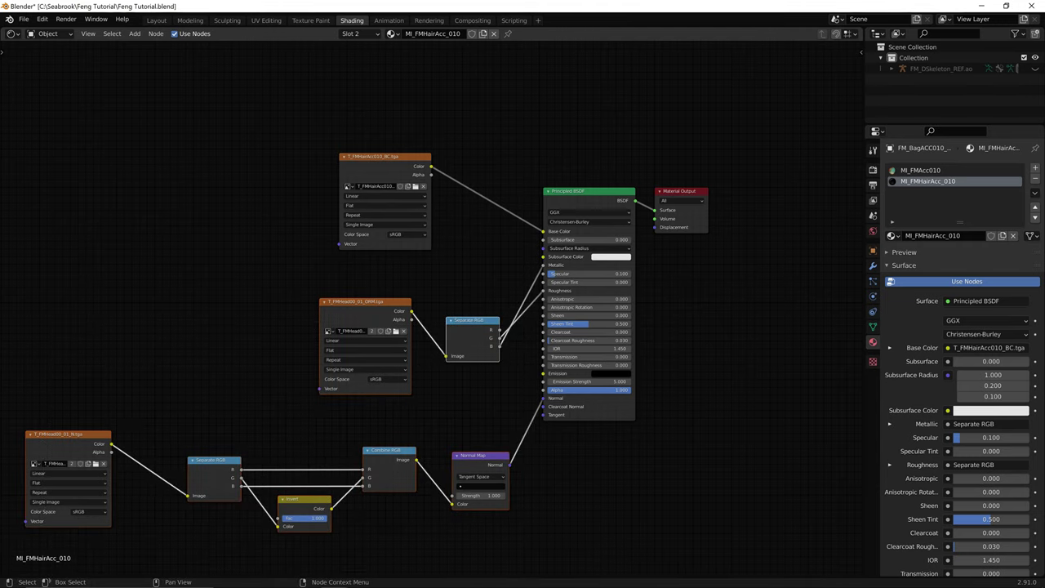
{"action": "key", "text": "Delete"}
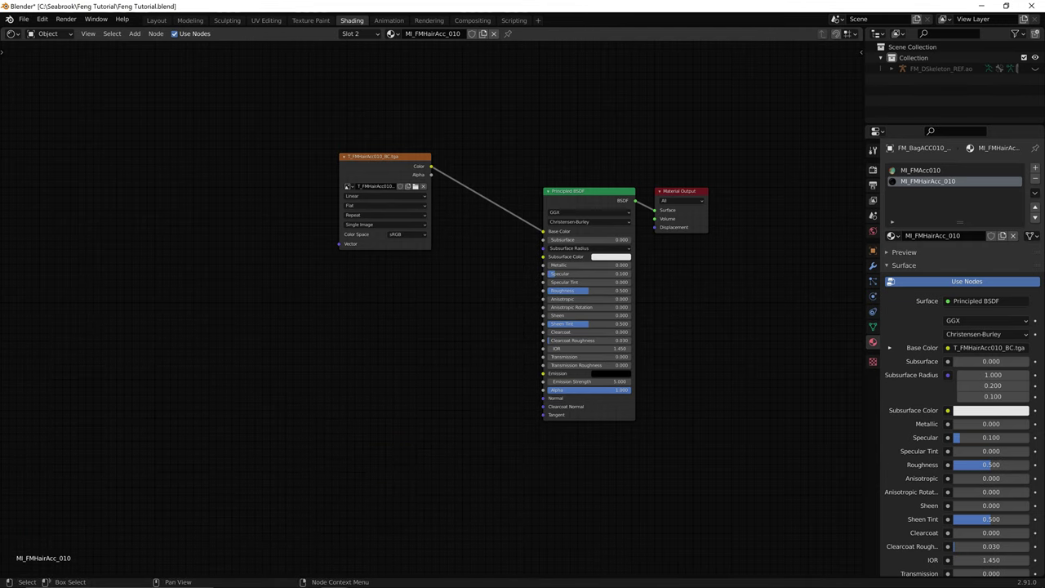
- Inspect the backpack and jacket in the 3D view from behind, checking the material slots of the torso and the bag
{"action": "left_click", "coordinate": [156, 19]}
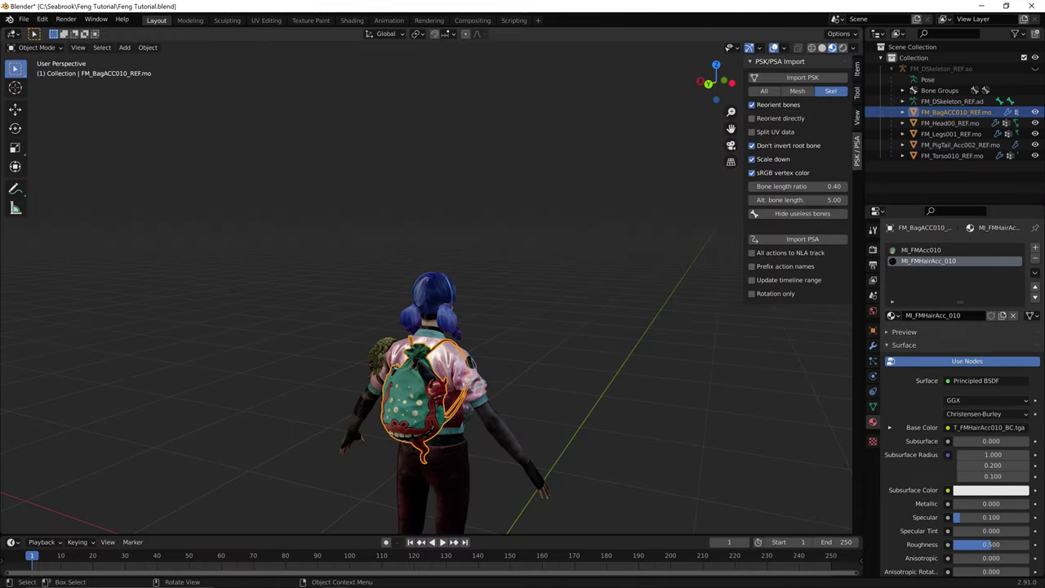
{"action": "scroll", "coordinate": [433, 343], "scroll_direction": "up", "scroll_amount": 3}
{"action": "middle_click_drag", "start_coordinate": [433, 343], "coordinate": [408, 307]}
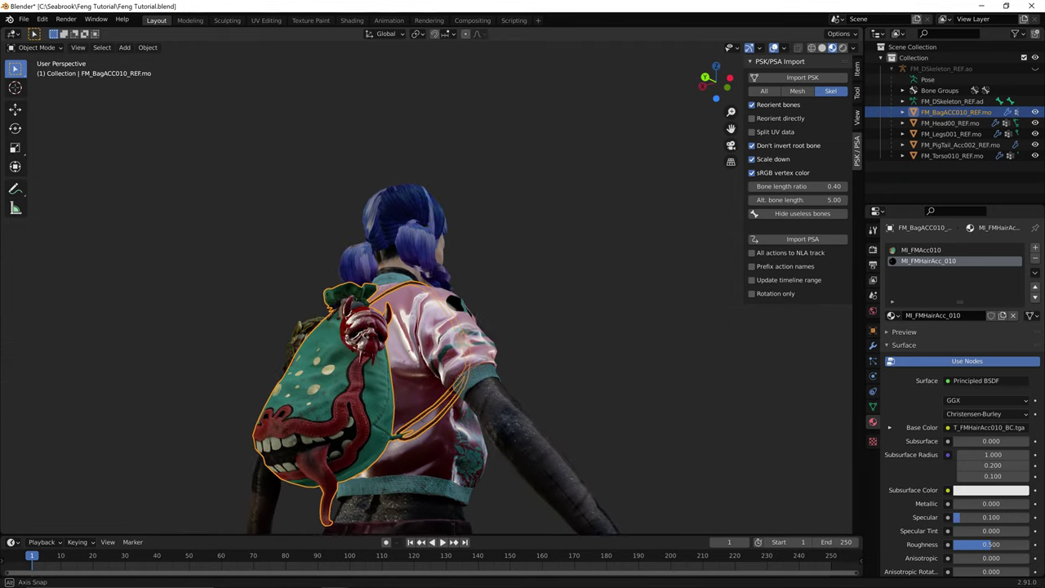
{"action": "middle_click_drag", "start_coordinate": [572, 310], "coordinate": [729, 301]}
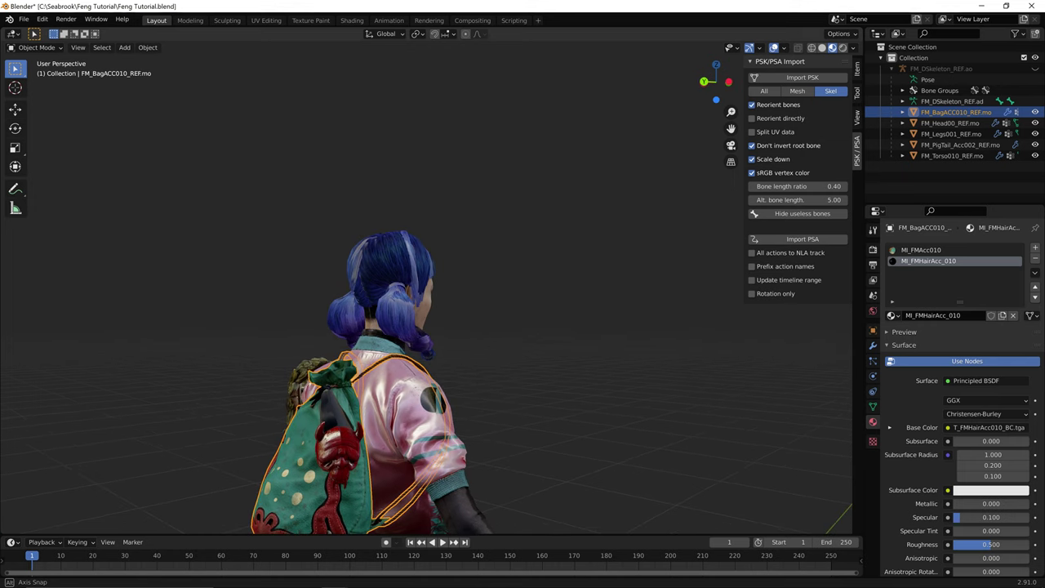
{"action": "middle_click_drag", "start_coordinate": [428, 385], "coordinate": [498, 386]}
{"action": "left_click", "coordinate": [447, 387]}
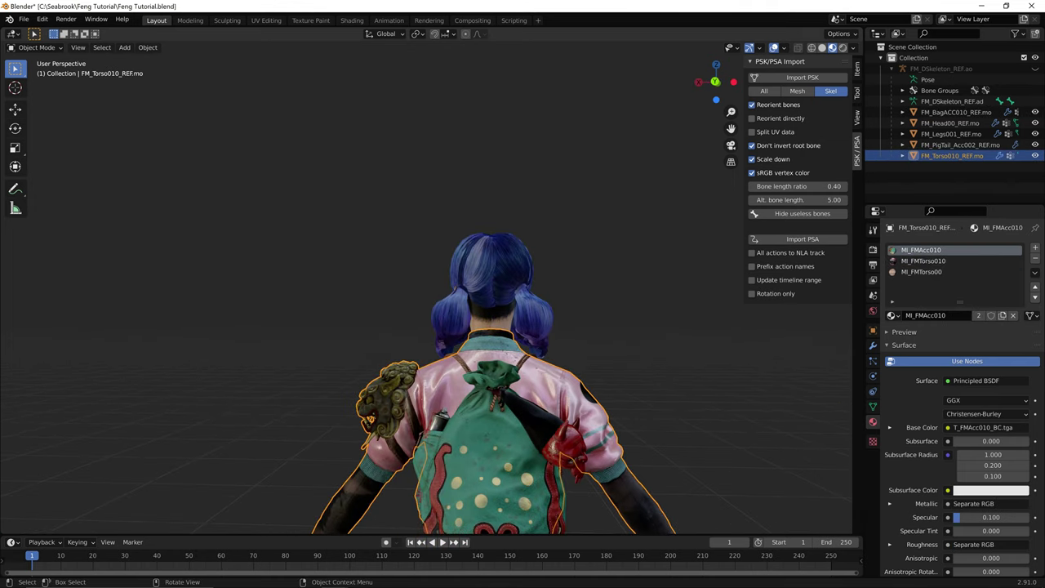
{"action": "left_click", "coordinate": [493, 433]}
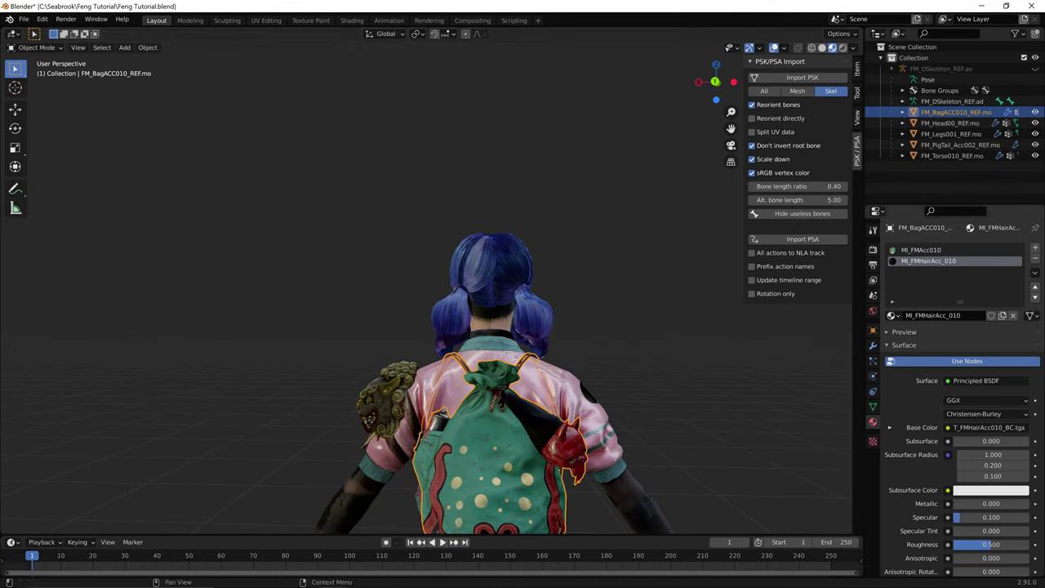
- Browse the Outfit009 texture folder from the MI_FMHairAcc_010 image texture node to examine its T_FMHair009_G.tga file, and cancel the image replacement
{"action": "left_click", "coordinate": [352, 21]}
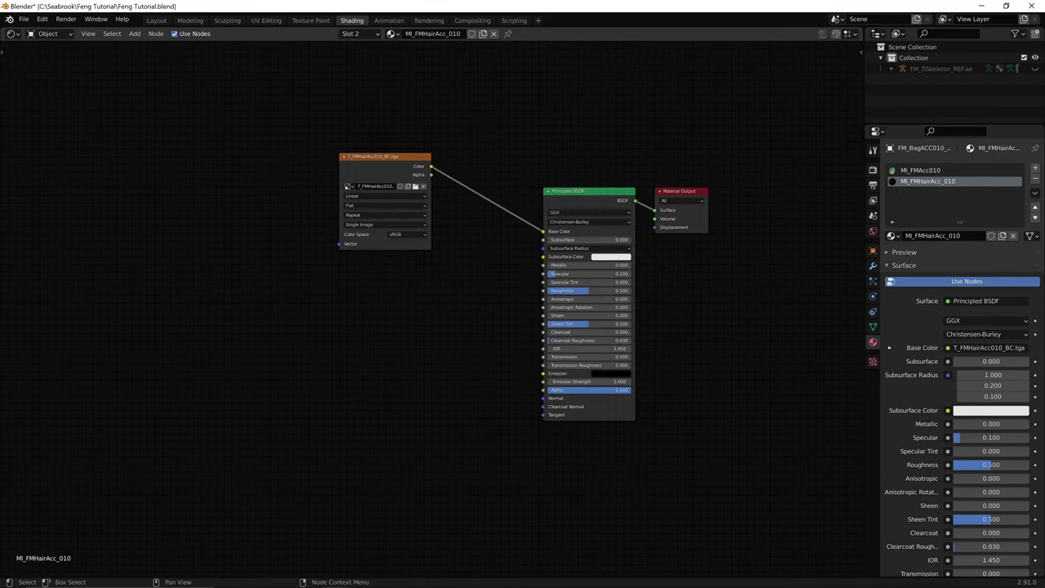
{"action": "left_click", "coordinate": [414, 186]}
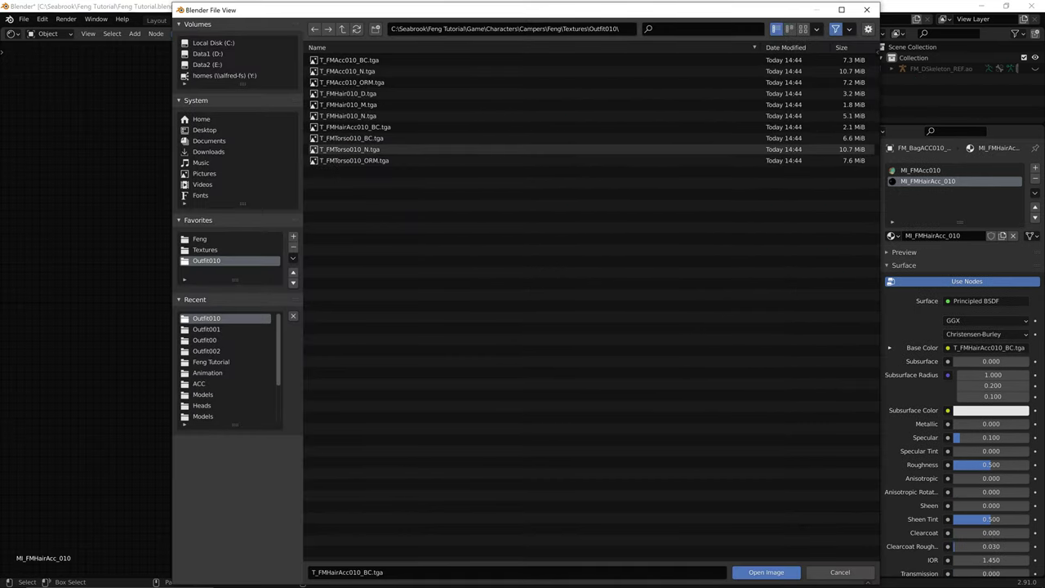
{"action": "left_click", "coordinate": [342, 30]}
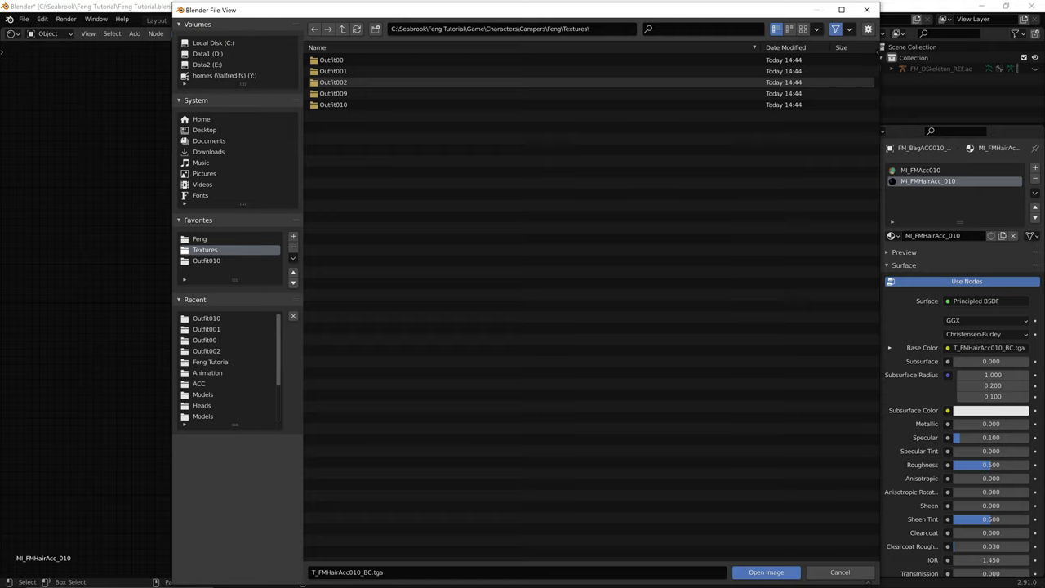
{"action": "double_click", "coordinate": [356, 94]}
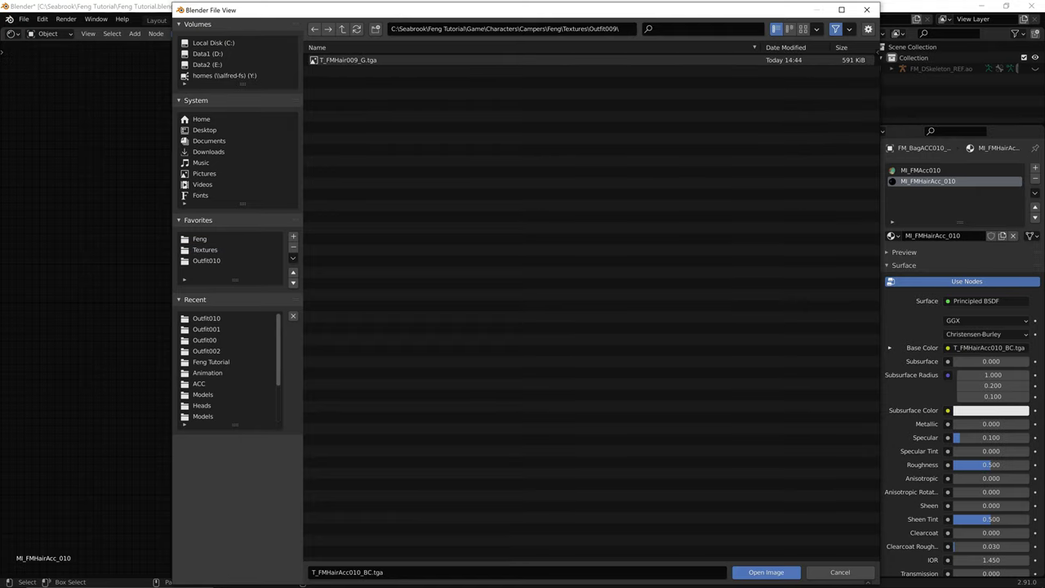
{"action": "left_click", "coordinate": [356, 61]}
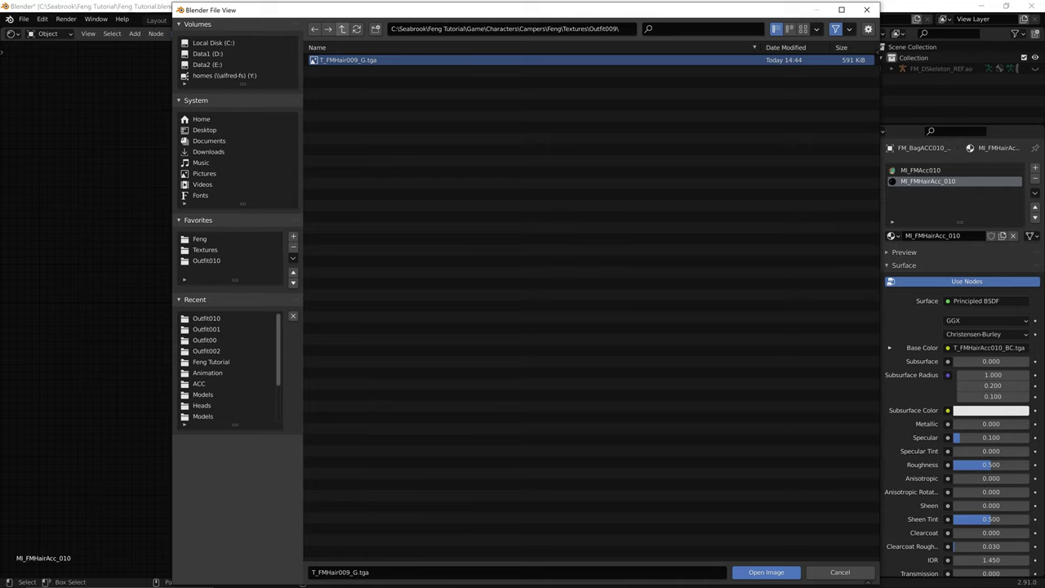
{"action": "left_click", "coordinate": [342, 28]}
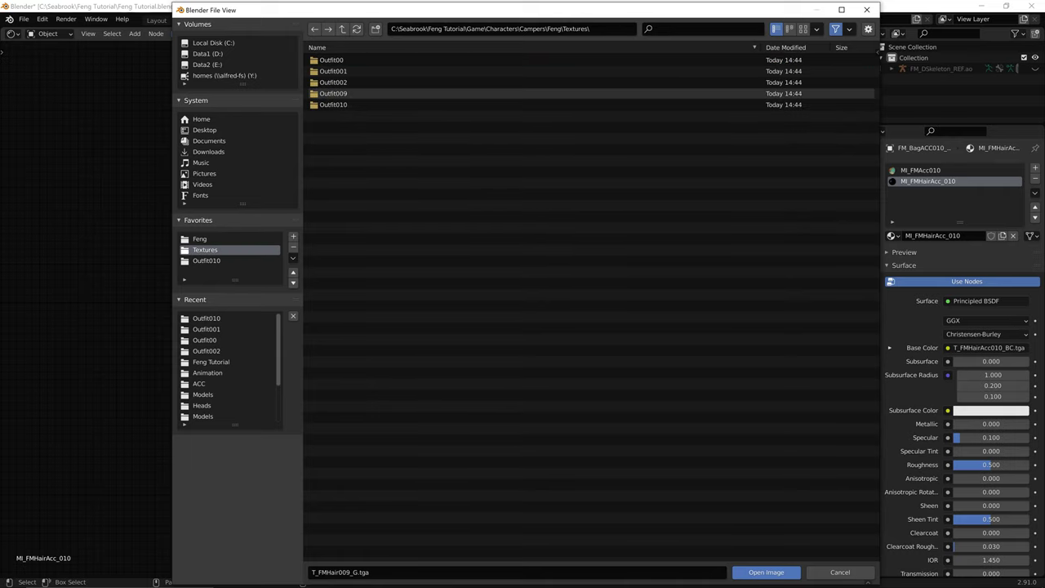
{"action": "left_click", "coordinate": [866, 9]}
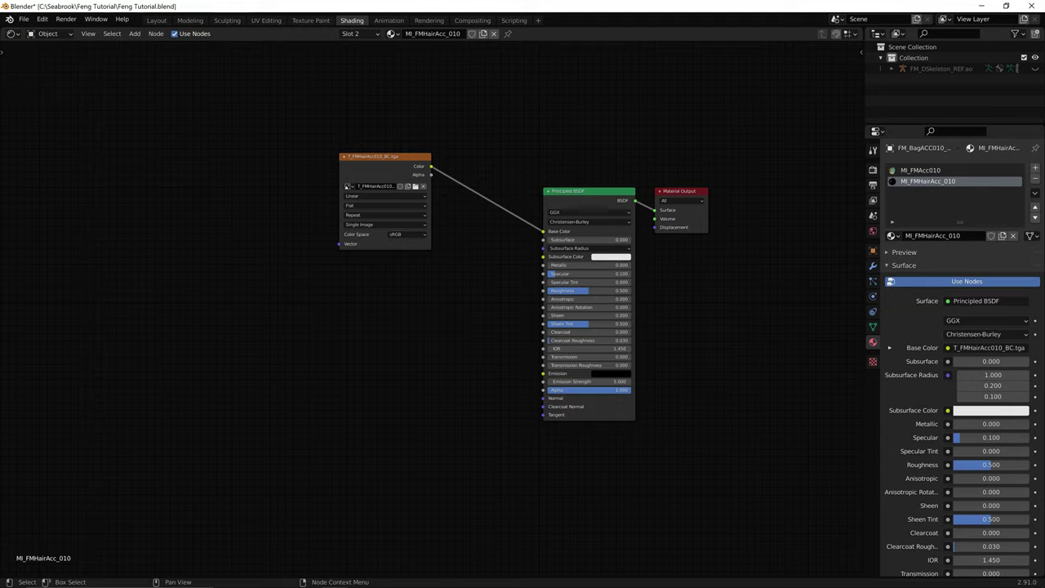
- Inspect the fully textured character from the front in the 3D layout view and clear the backpack selection
{"action": "left_click", "coordinate": [156, 20]}
{"action": "mouse_move", "coordinate": [457, 326]}
{"action": "middle_mouse_down"}
{"action": "mouse_move", "coordinate": [392, 205]}
{"action": "mouse_move", "coordinate": [368, 286]}
{"action": "mouse_move", "coordinate": [409, 315]}
{"action": "middle_mouse_up"}
{"action": "middle_click_drag", "start_coordinate": [490, 326], "coordinate": [273, 336]}
{"action": "scroll", "coordinate": [425, 327], "scroll_direction": "down", "scroll_amount": 5}
{"action": "middle_click_drag", "start_coordinate": [441, 327], "coordinate": [408, 310]}
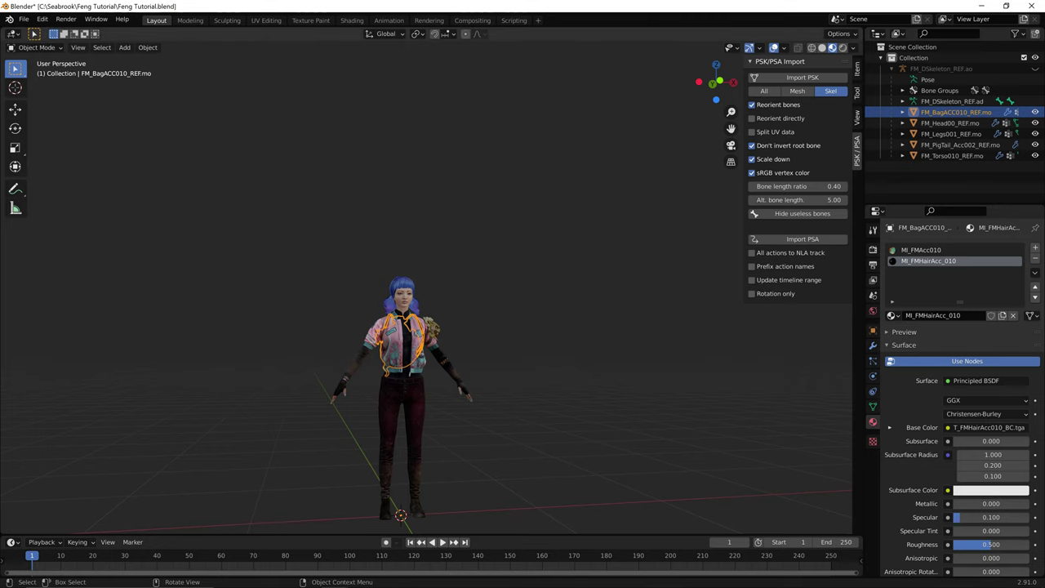
{"action": "middle_click_drag", "start_coordinate": [408, 310], "coordinate": [408, 383]}
{"action": "left_click", "coordinate": [506, 318]}
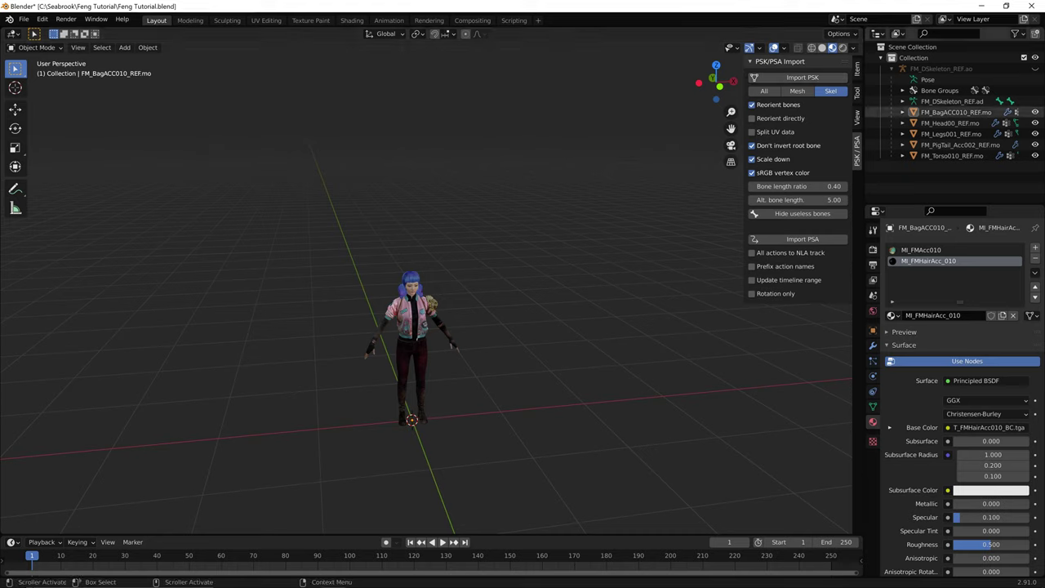
- Unhide the FM_DSkeleton_REF.ao armature and import the FM_MenuIdle.psa animation onto it
{"action": "left_click", "coordinate": [1036, 69]}
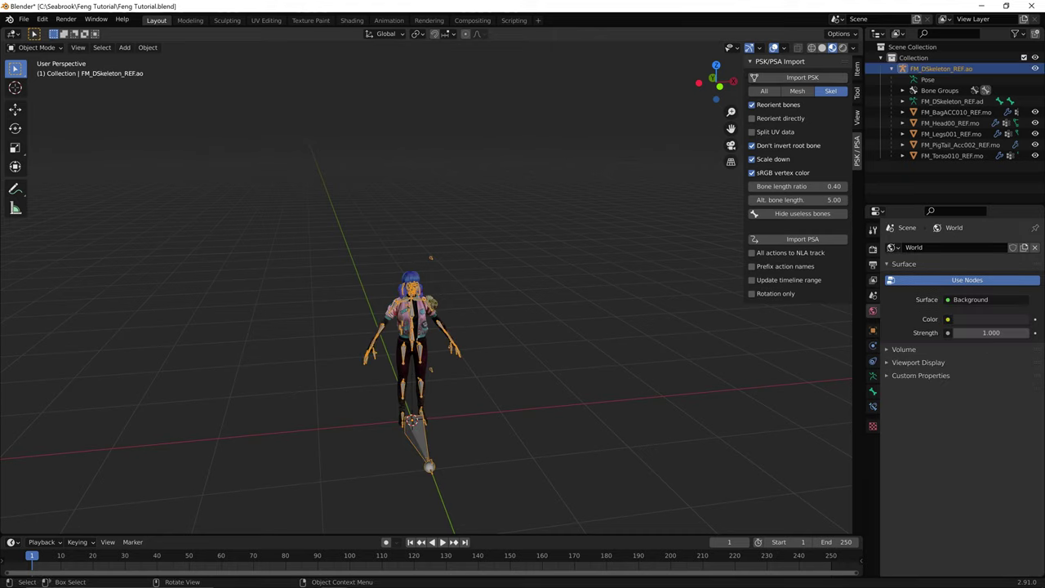
{"action": "left_click", "coordinate": [798, 239]}
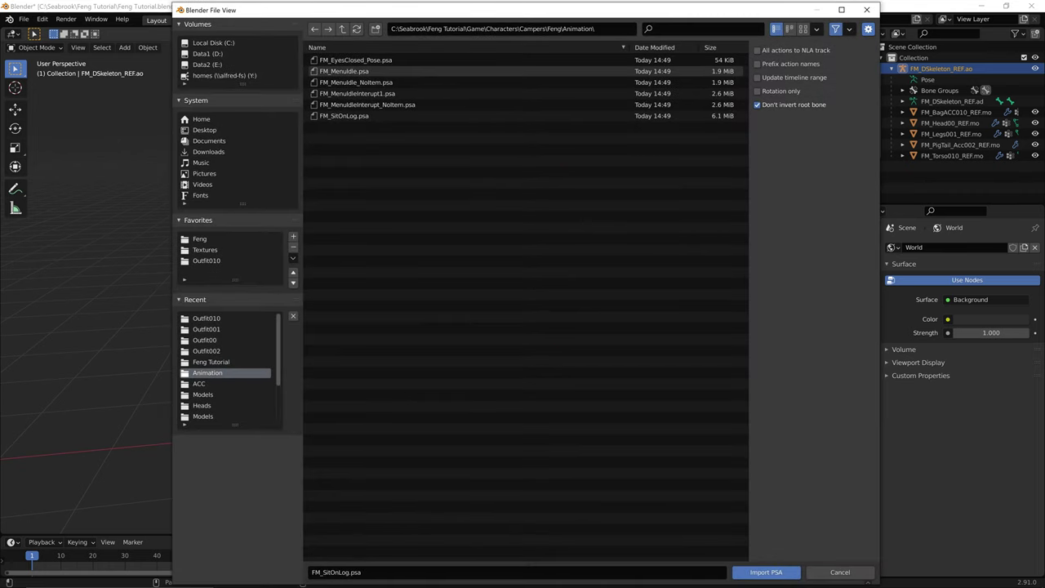
{"action": "double_click", "coordinate": [344, 71]}
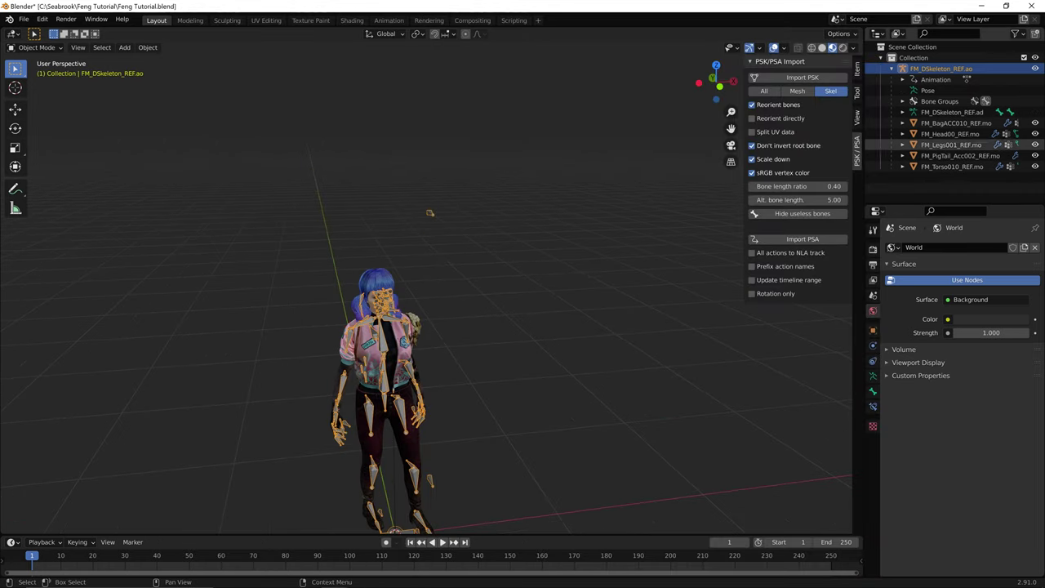
- Hide the armature, play the imported animation while viewing the upper body, and return the timeline to frame 1
{"action": "left_click", "coordinate": [1035, 69]}
{"action": "mouse_move", "coordinate": [482, 326]}
{"action": "middle_mouse_down"}
{"action": "mouse_move", "coordinate": [465, 271]}
{"action": "mouse_move", "coordinate": [471, 309]}
{"action": "middle_mouse_up"}
{"action": "left_click", "coordinate": [443, 542]}
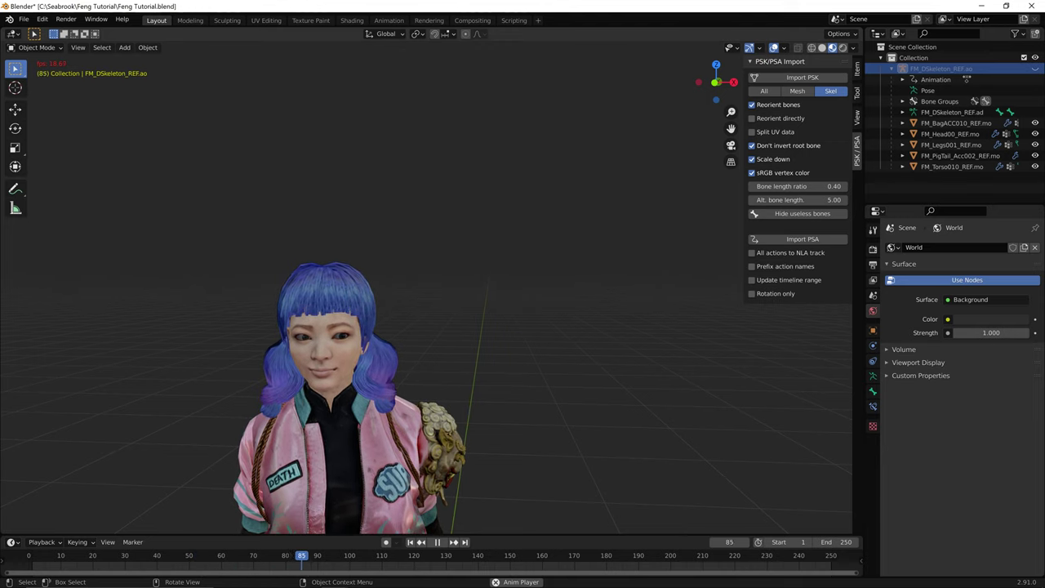
{"action": "middle_click_drag", "start_coordinate": [465, 327], "coordinate": [464, 358]}
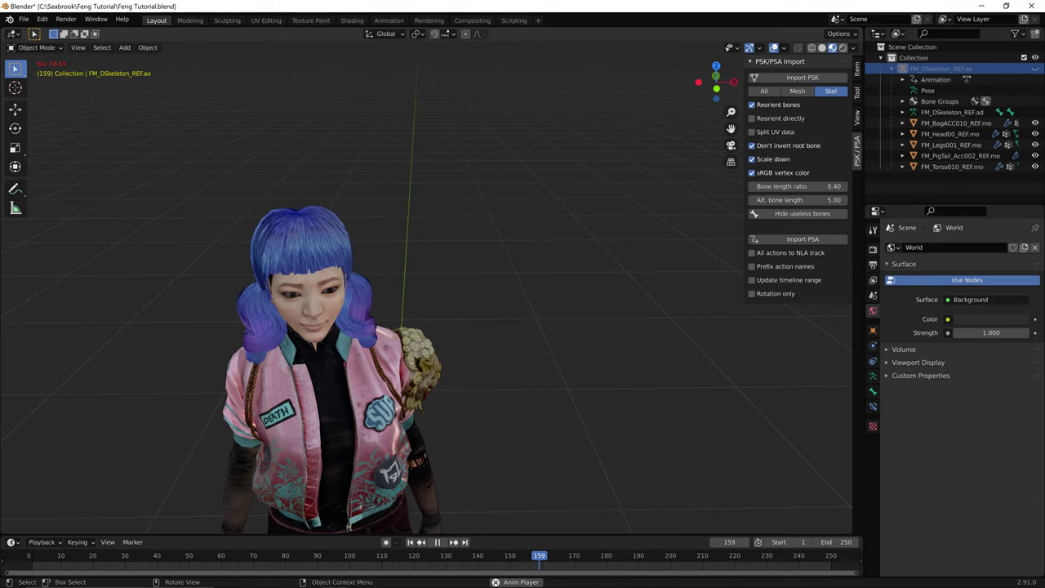
{"action": "key", "text": "space"}
{"action": "left_click", "coordinate": [29, 556]}
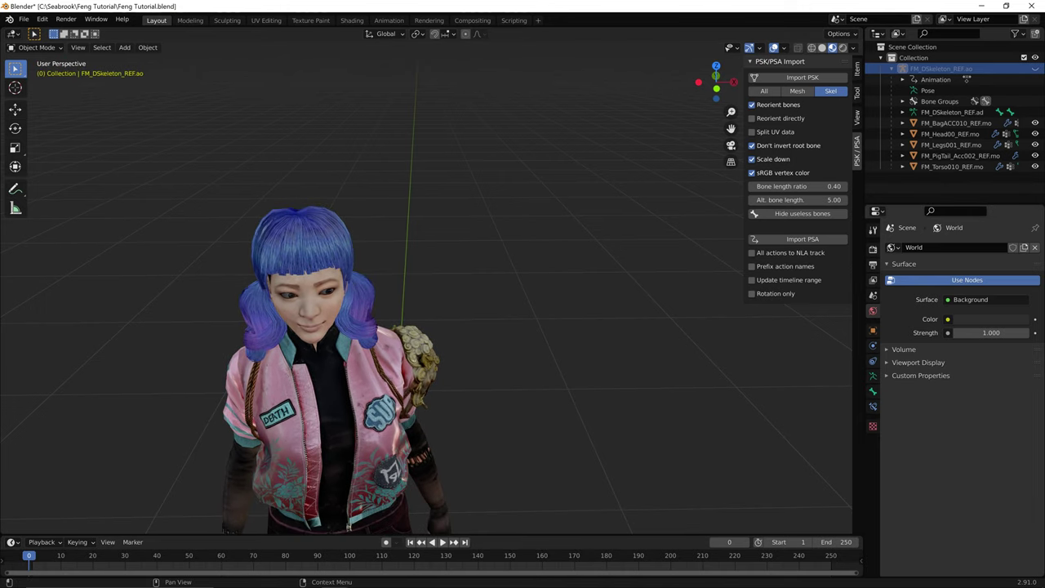
{"action": "scroll", "coordinate": [428, 281], "scroll_direction": "down", "scroll_amount": 5}
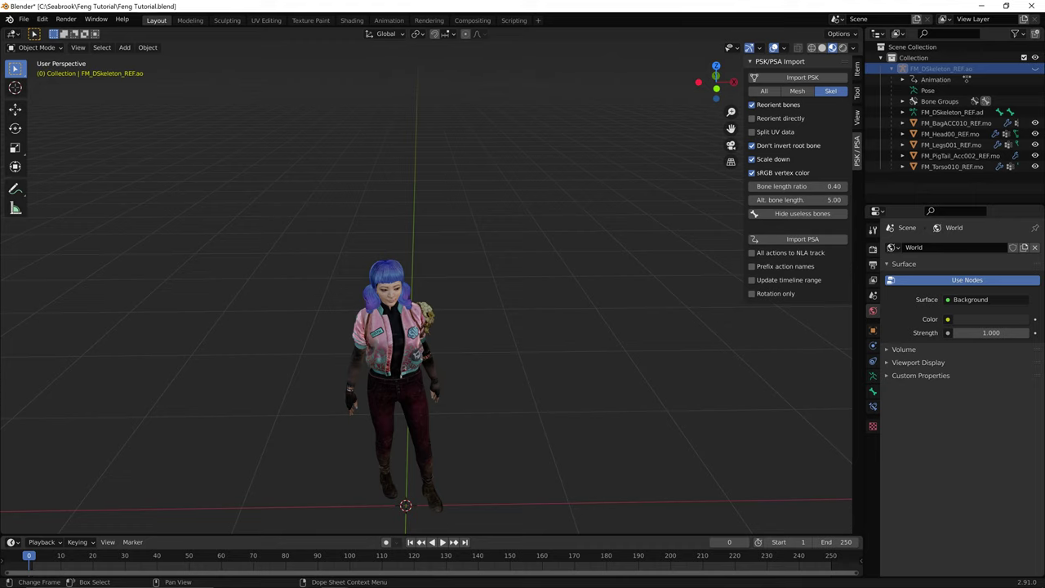
{"action": "left_click", "coordinate": [32, 556]}
{"action": "left_click", "coordinate": [637, 229]}
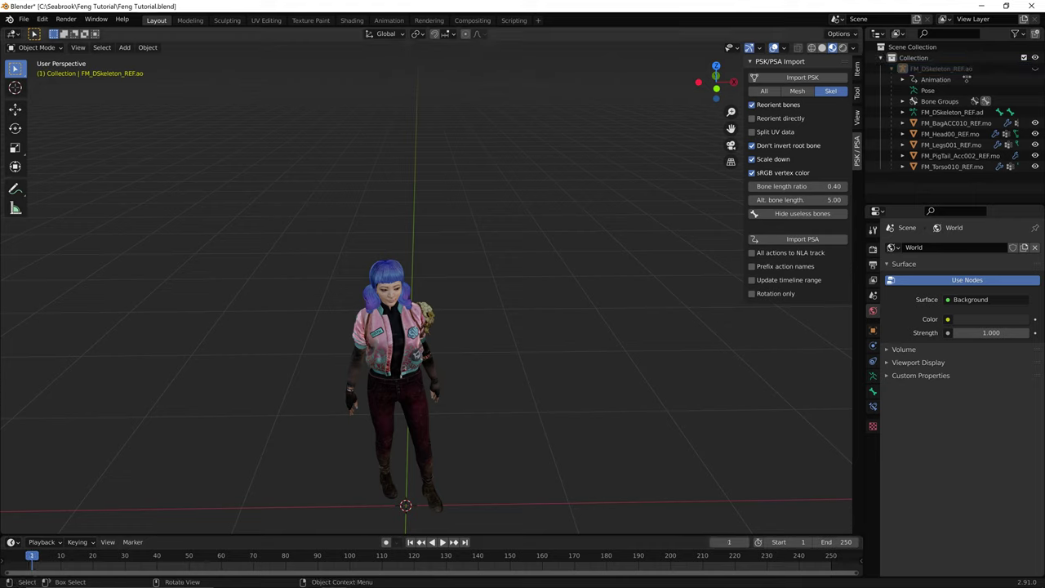
- Undo the armature hiding and the animation import
{"action": "key", "text": "ctrl+z"}
{"action": "key", "text": "ctrl+z"}
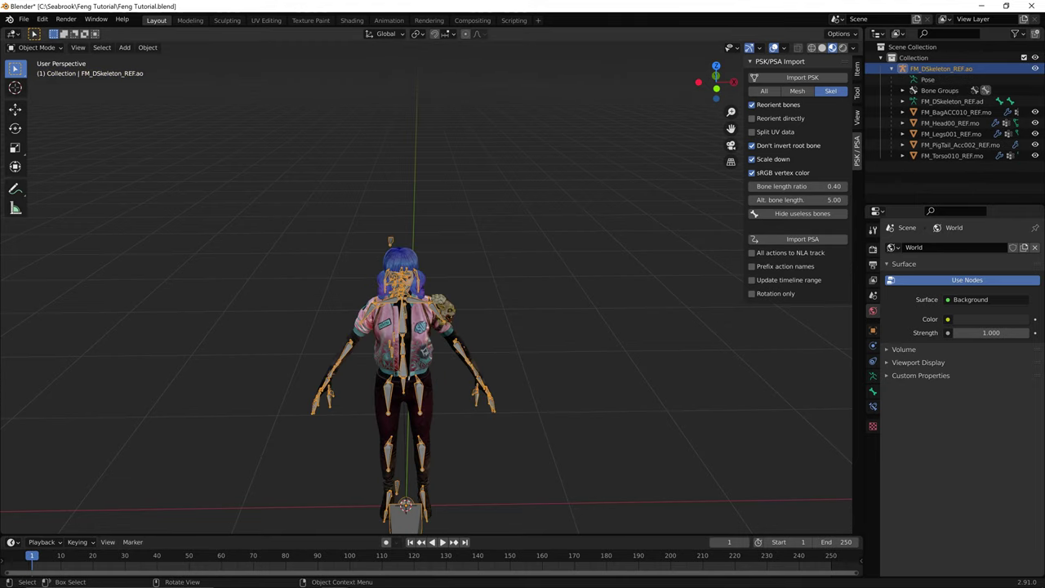
{"action": "key", "text": "ctrl+z"}
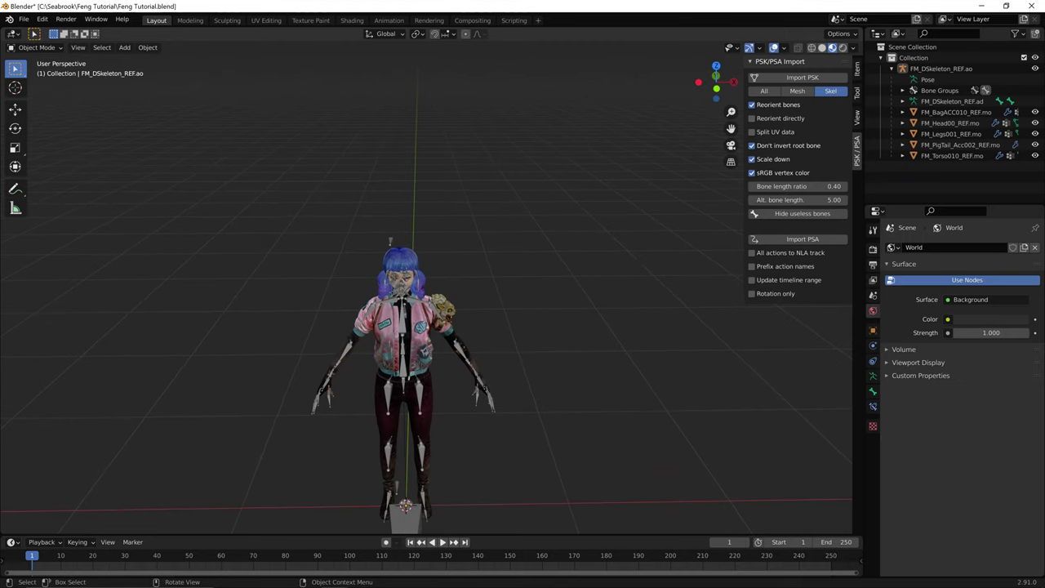
- Switch the 3D viewport to Rendered shading and hide the FM_DSkeleton_REF.ao armature
{"action": "scroll", "coordinate": [327, 170], "scroll_direction": "up", "scroll_amount": 3}
{"action": "left_click", "coordinate": [843, 48]}
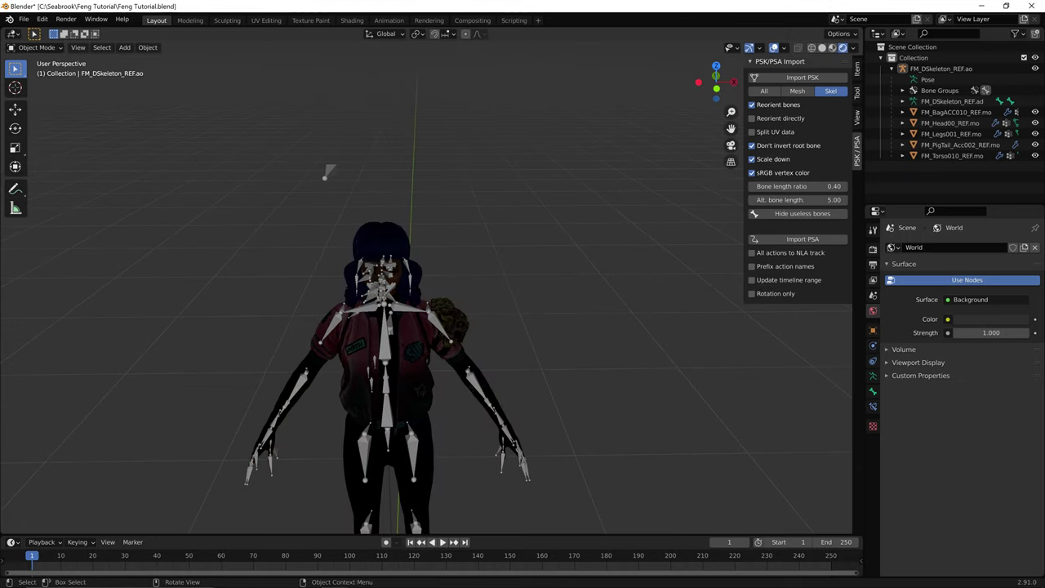
{"action": "left_click", "coordinate": [1036, 69]}
{"action": "scroll", "coordinate": [424, 311], "scroll_direction": "down", "scroll_amount": 10}
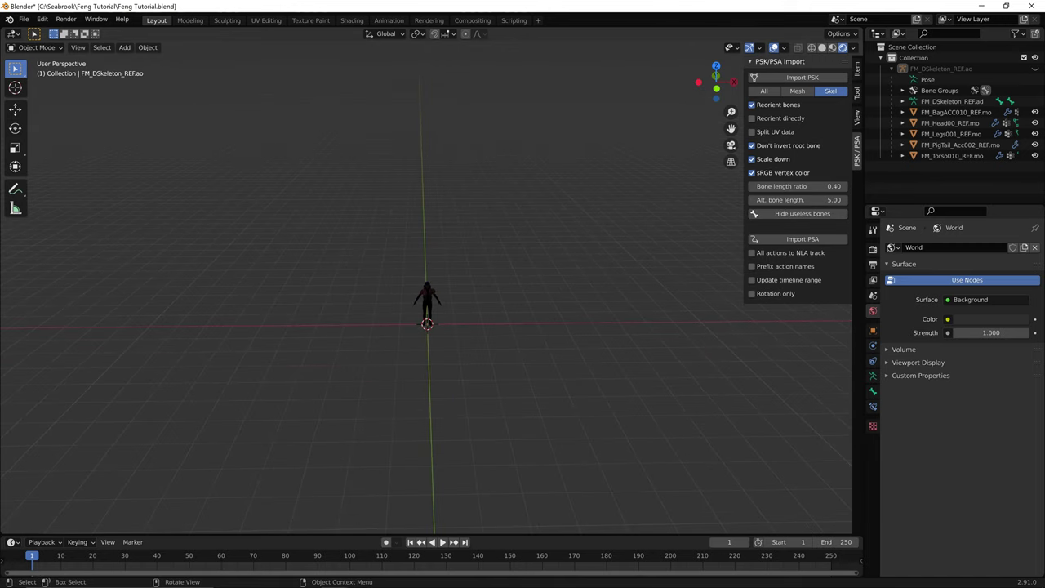
- Add a point light to the scene at the character's feet
{"action": "key", "text": "shift+a"}
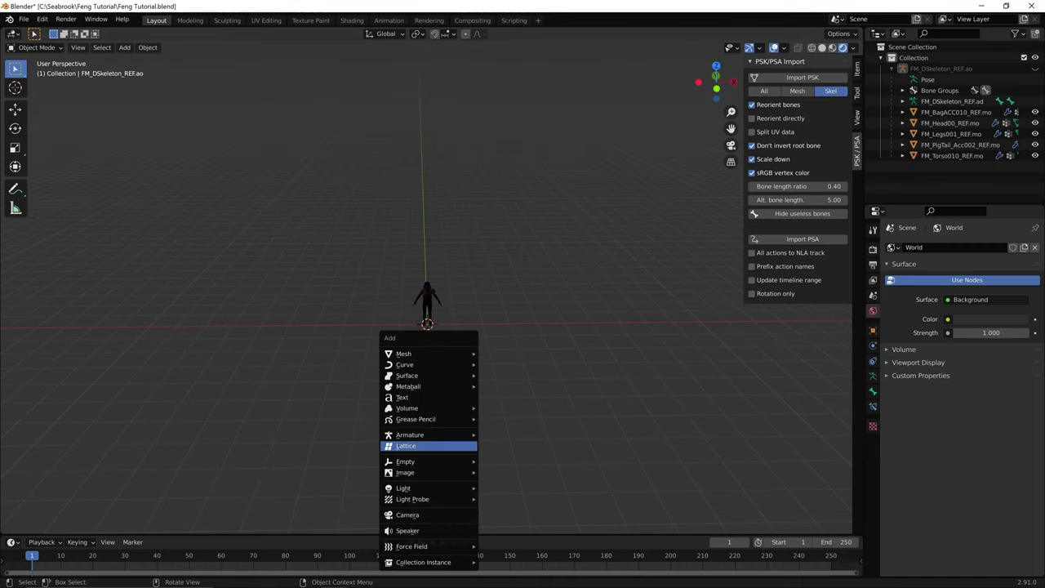
{"action": "mouse_move", "coordinate": [416, 434]}
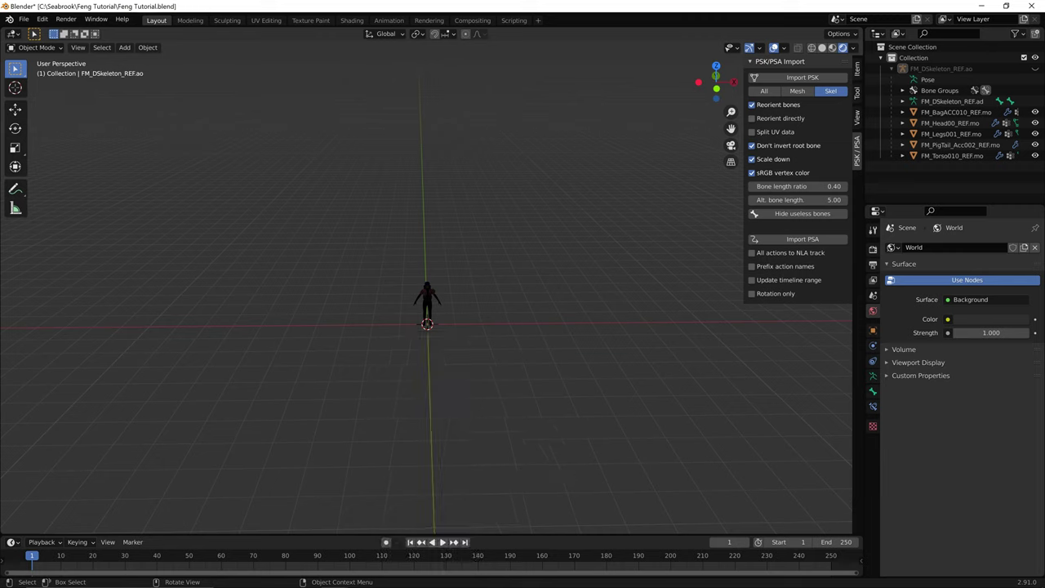
{"action": "key", "text": "shift+a"}
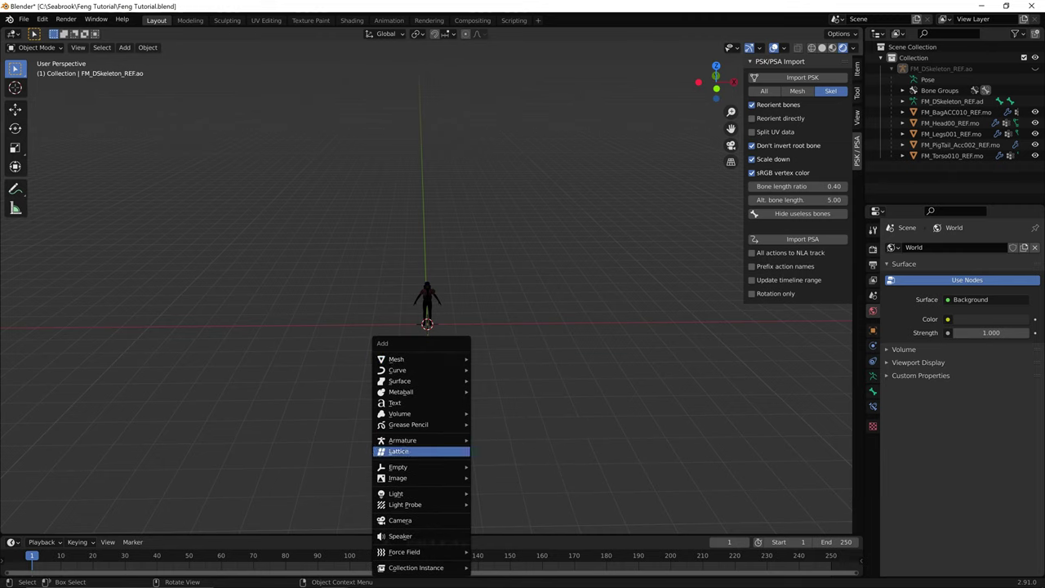
{"action": "mouse_move", "coordinate": [408, 493]}
{"action": "left_click", "coordinate": [493, 494]}
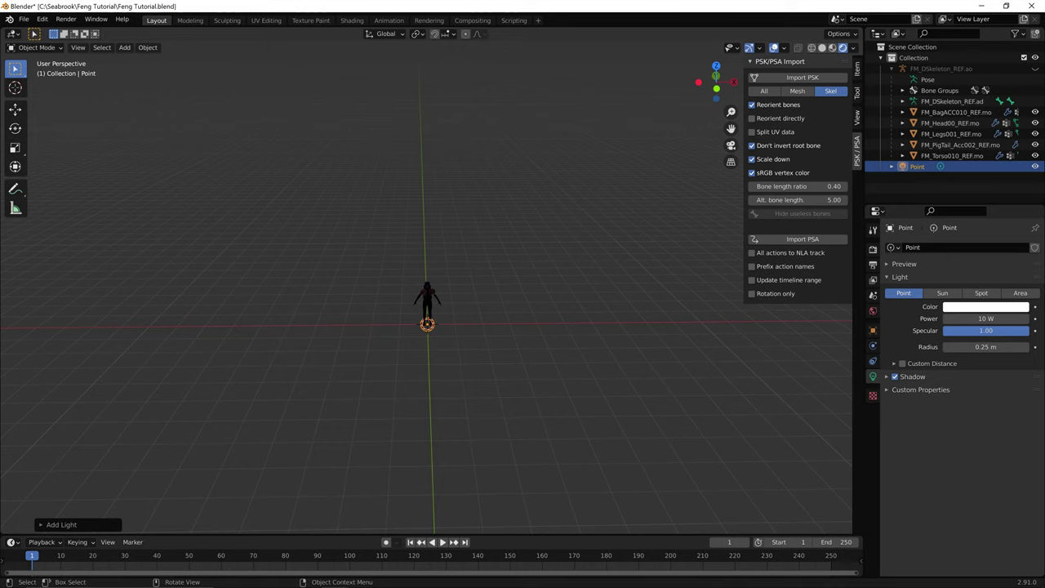
- Move the point light up, to the side and in front of the character, to about X -4.75, Y -4.32, Z 2.28 m
{"action": "key", "text": "g"}
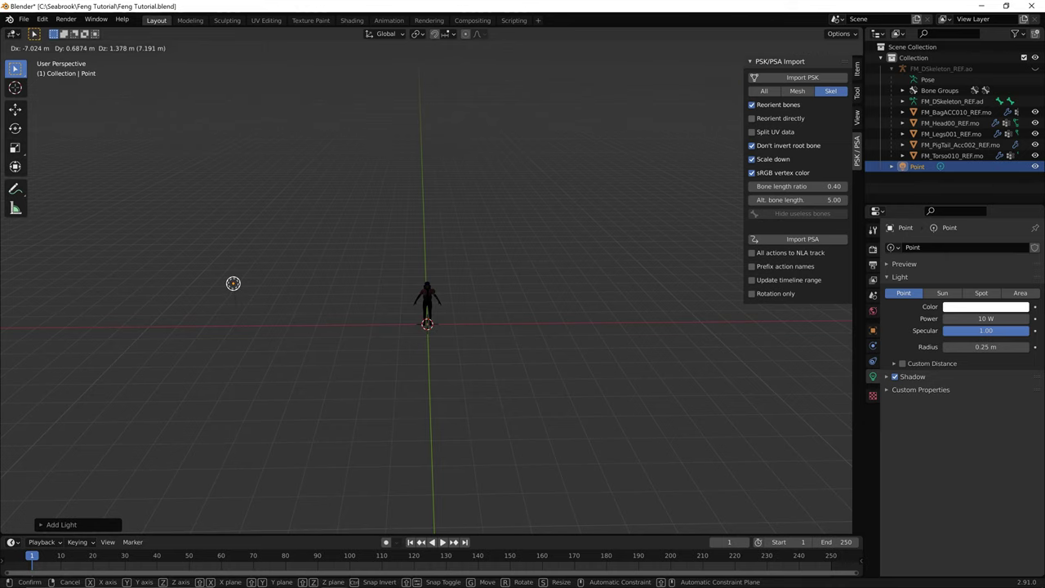
{"action": "left_click", "coordinate": [321, 299]}
{"action": "middle_click_drag", "start_coordinate": [321, 298], "coordinate": [167, 247]}
{"action": "key", "text": "g"}
{"action": "left_click", "coordinate": [282, 275]}
{"action": "key", "text": "g"}
{"action": "left_click", "coordinate": [378, 248]}
{"action": "middle_click_drag", "start_coordinate": [378, 247], "coordinate": [399, 248]}
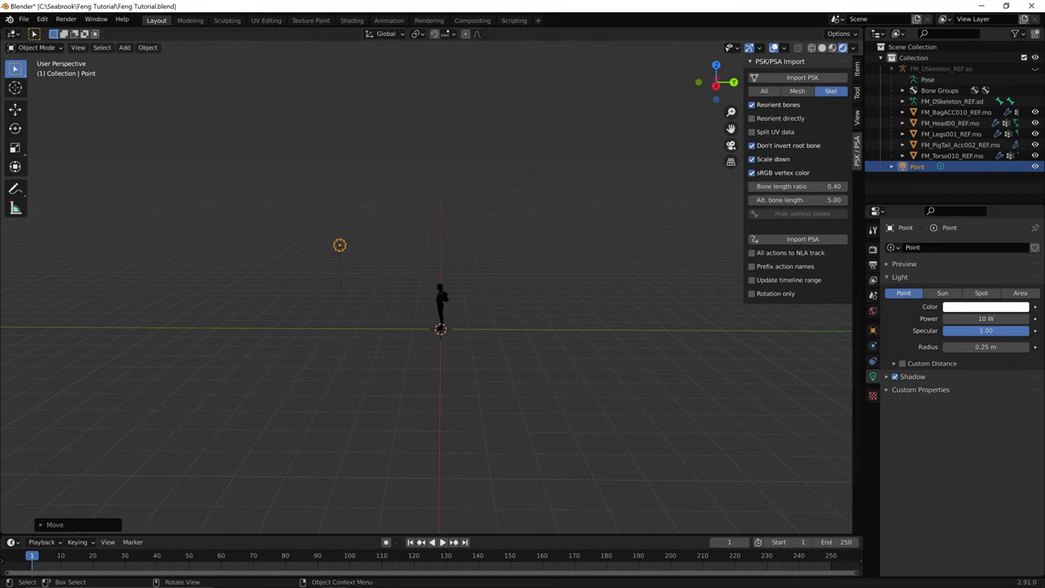
- Split the 3D viewport into two side-by-side views and frame the whole character in Front Orthographic view in the rendered one
{"action": "left_click_drag", "start_coordinate": [3, 31], "coordinate": [458, 34]}
{"action": "left_click", "coordinate": [563, 204]}
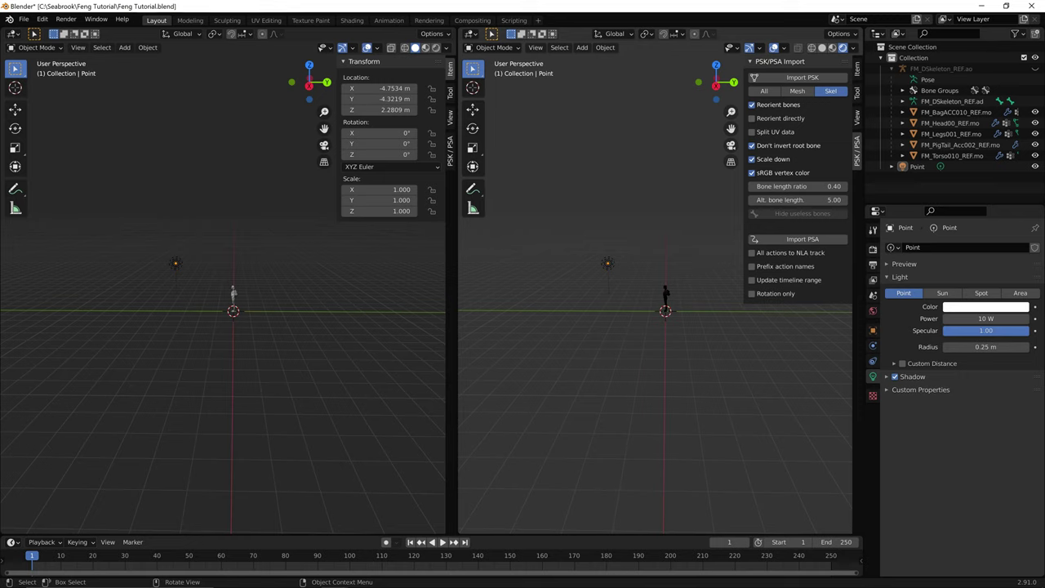
{"action": "key", "text": "KP_1"}
{"action": "scroll", "coordinate": [655, 282], "scroll_direction": "up", "scroll_amount": 11}
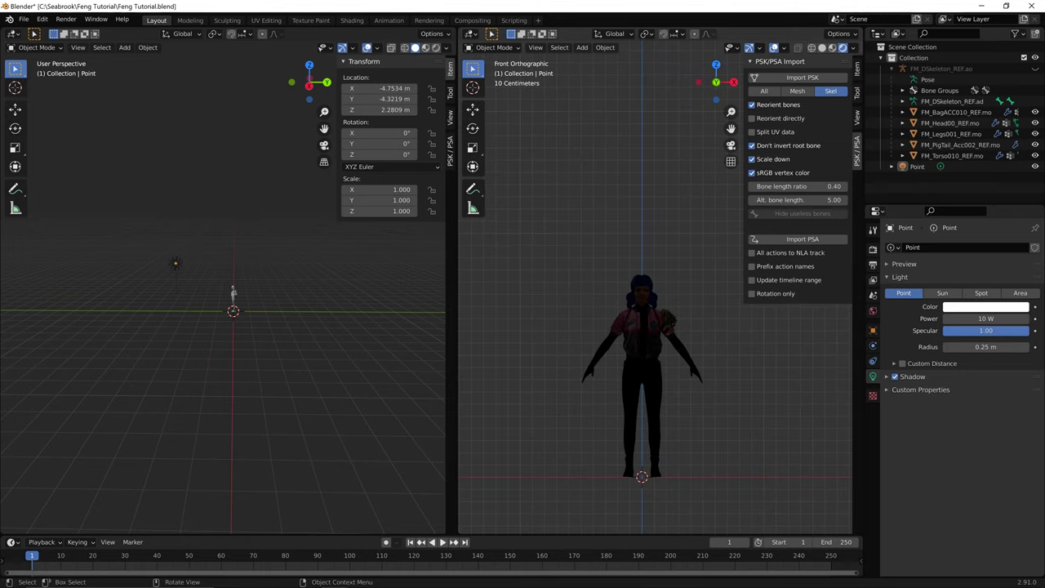
{"action": "middle_click_drag", "start_coordinate": [655, 327], "coordinate": [681, 244]}
{"action": "scroll", "coordinate": [646, 247], "scroll_direction": "up", "scroll_amount": 2}
{"action": "scroll", "coordinate": [646, 247], "scroll_direction": "up", "scroll_amount": 1}
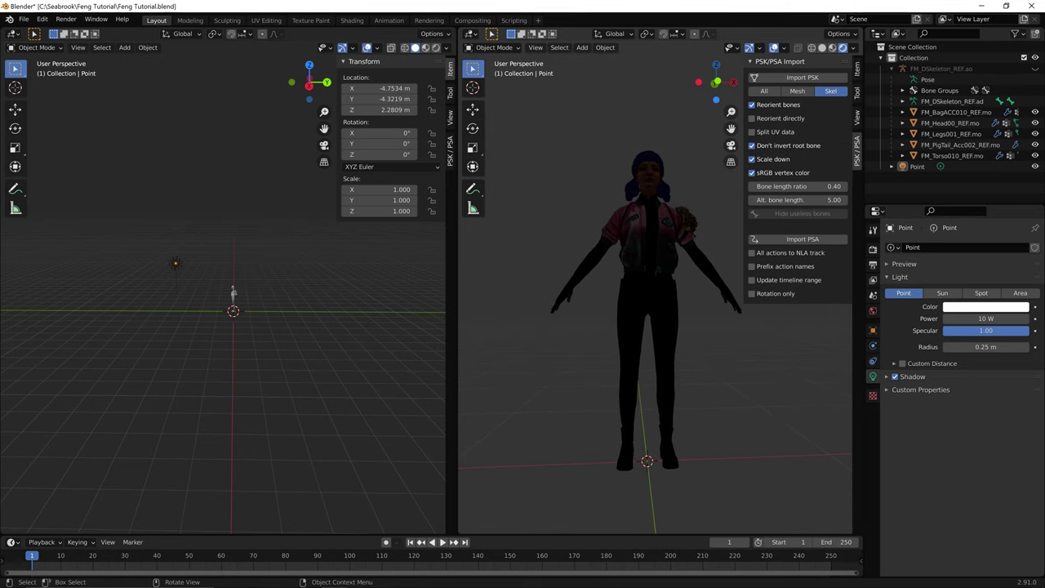
{"action": "key", "text": "KP_1"}
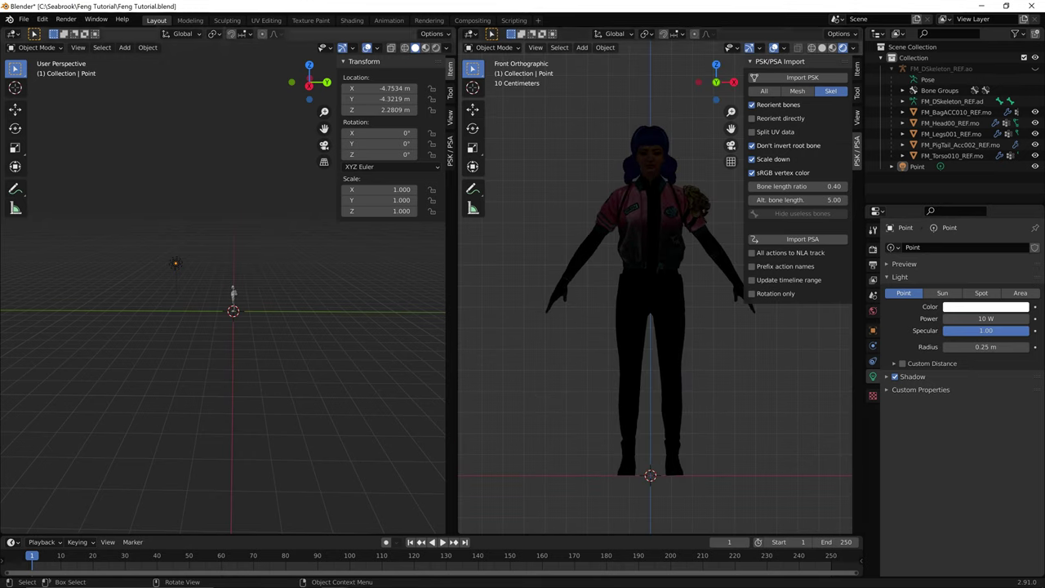
- Raise the point light's power to 1156.9 W and reposition it to about X -4.62, Y -3.04, Z 1.61 m
{"action": "left_click", "coordinate": [175, 263]}
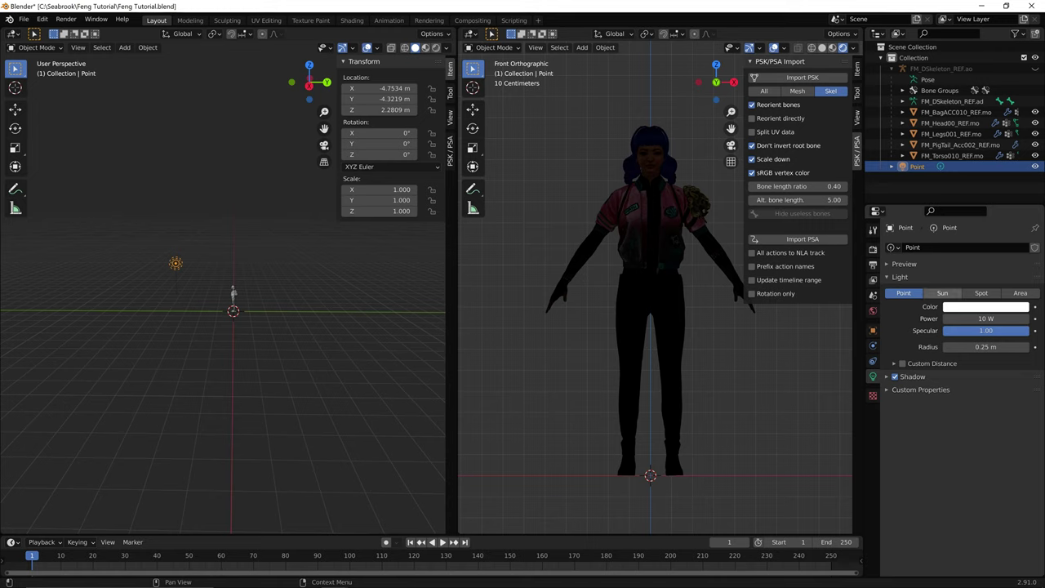
{"action": "left_click_drag", "start_coordinate": [978, 318], "coordinate": [1016, 318]}
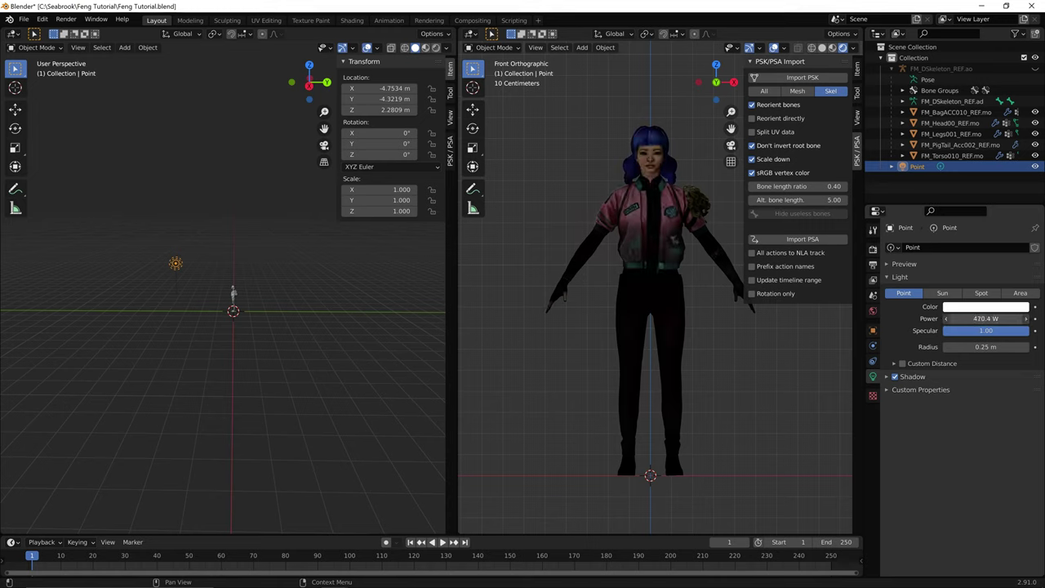
{"action": "key", "text": "g"}
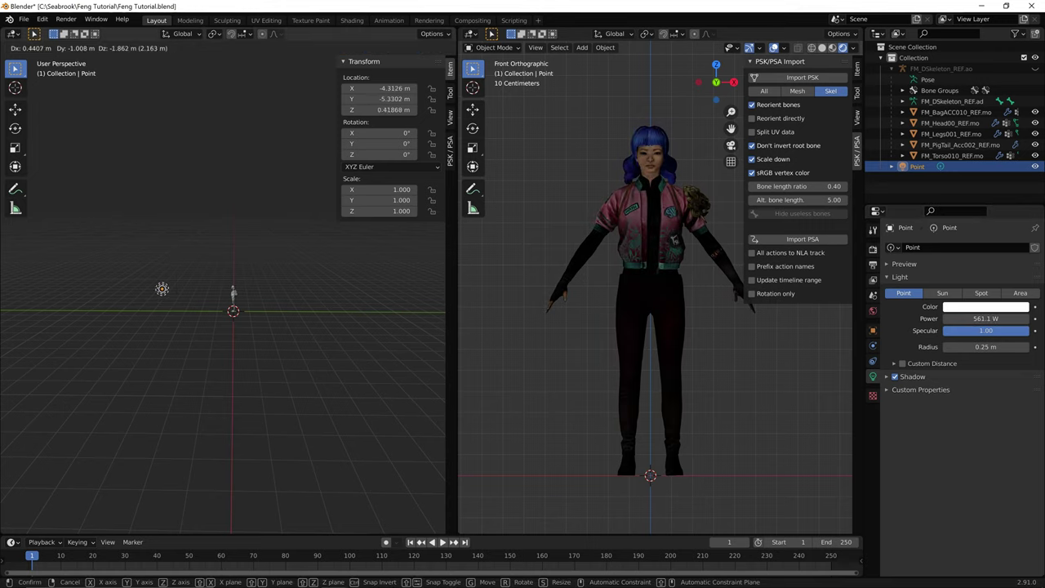
{"action": "key", "text": "Return"}
{"action": "left_click_drag", "start_coordinate": [985, 319], "coordinate": [1023, 319]}
{"action": "key", "text": "g"}
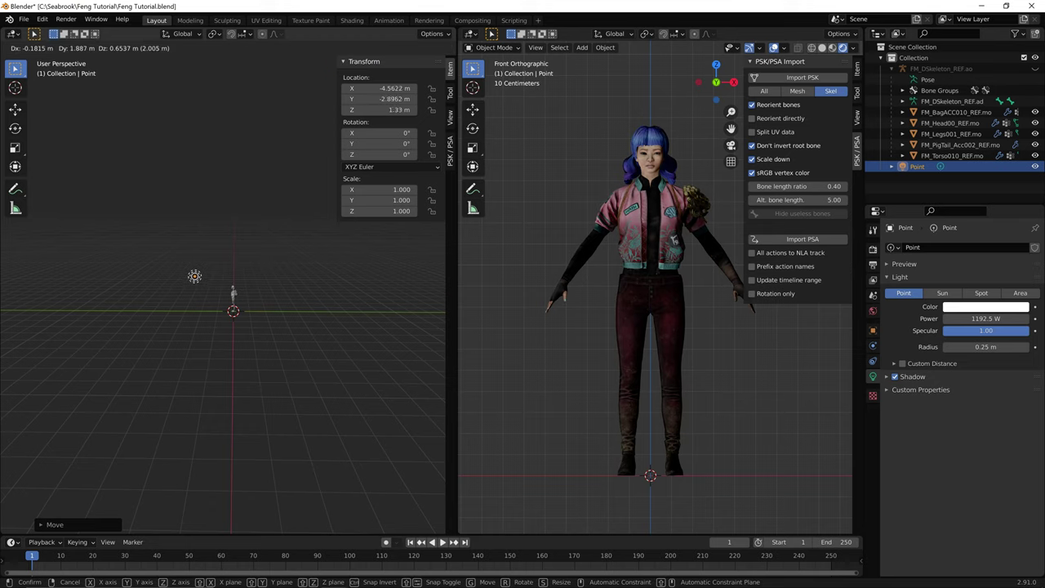
{"action": "left_click", "coordinate": [193, 273]}
{"action": "left_click_drag", "start_coordinate": [985, 319], "coordinate": [998, 318]}
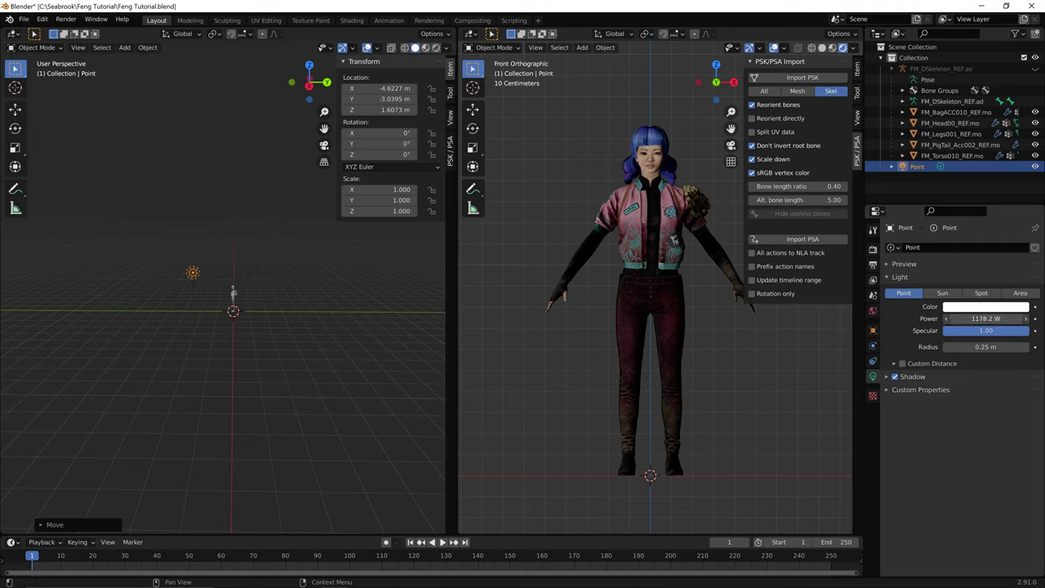
{"action": "left_click_drag", "start_coordinate": [975, 319], "coordinate": [966, 319]}
- Unhide the FM_DSkeleton_REF.ao armature, import a PSA animation onto it and hide the armature again
{"action": "left_click", "coordinate": [671, 225]}
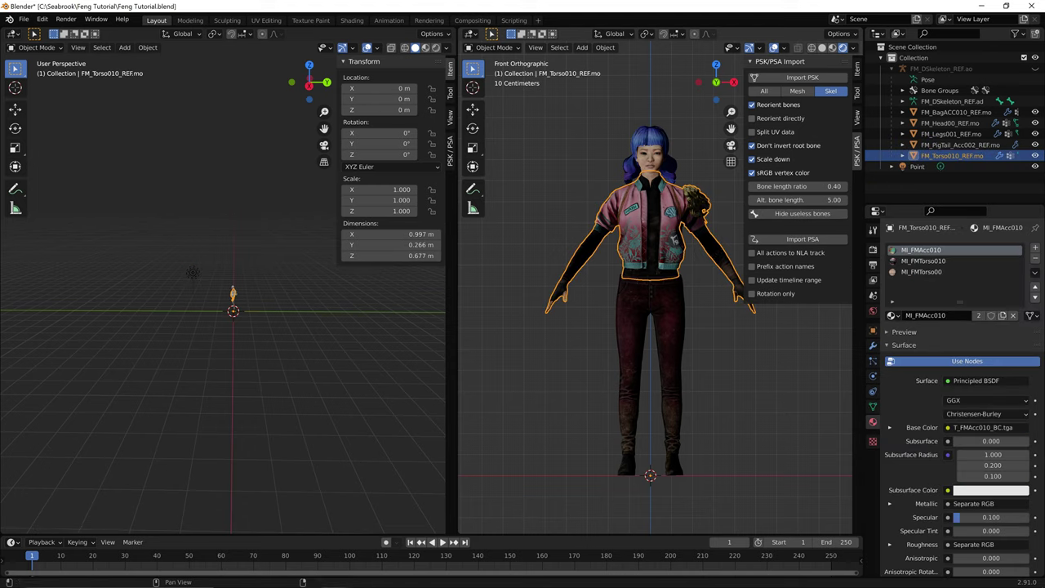
{"action": "left_click", "coordinate": [774, 353]}
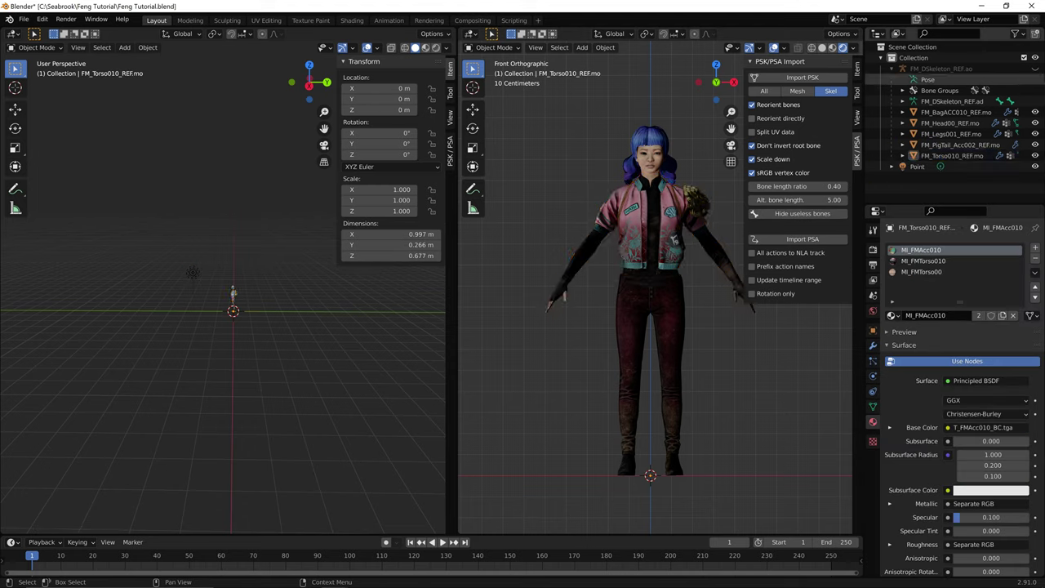
{"action": "left_click", "coordinate": [1036, 69]}
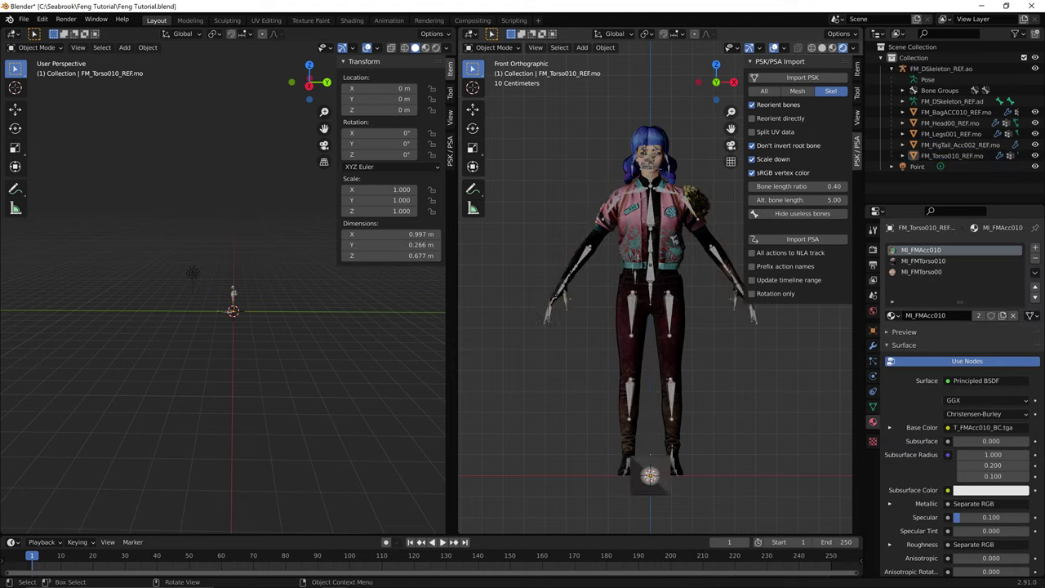
{"action": "left_click", "coordinate": [941, 69]}
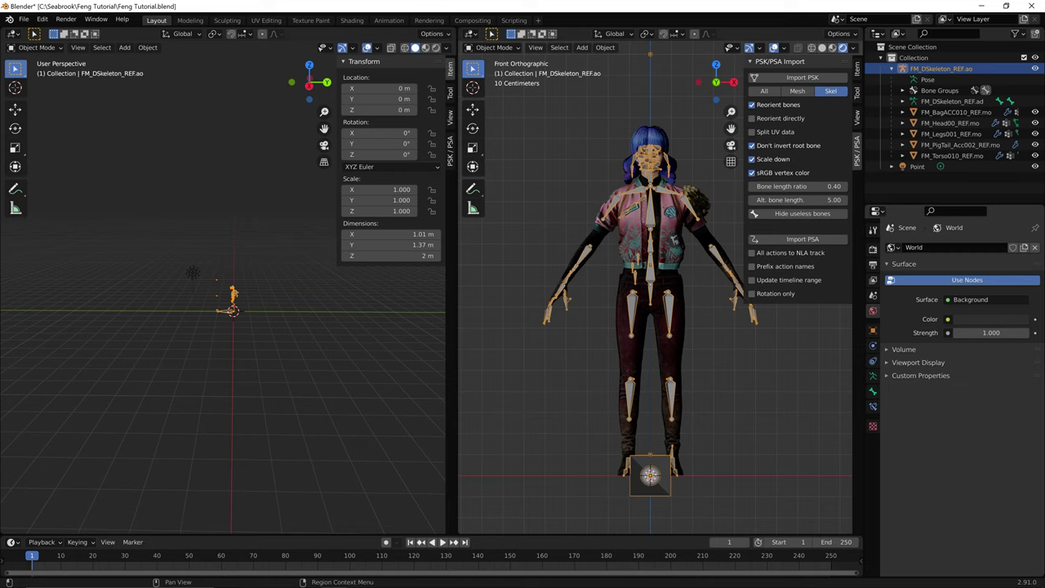
{"action": "left_click", "coordinate": [802, 238]}
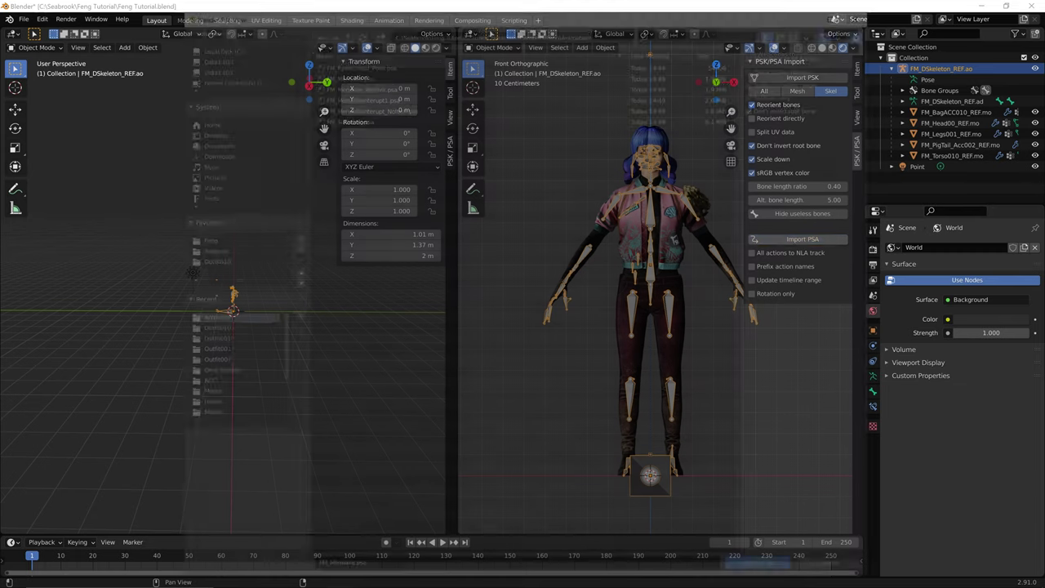
{"action": "double_click", "coordinate": [343, 71]}
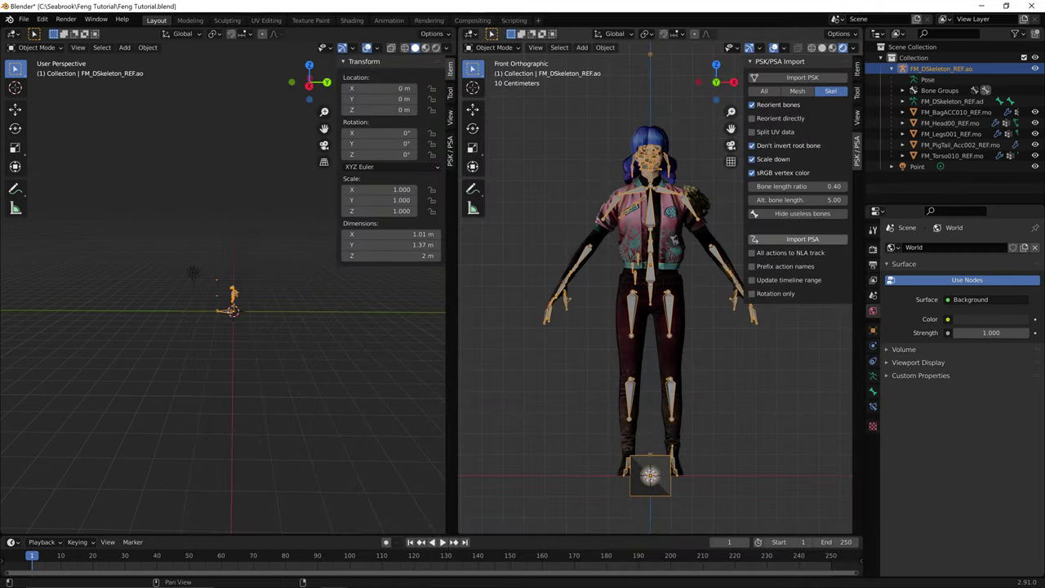
{"action": "left_click", "coordinate": [1036, 69]}
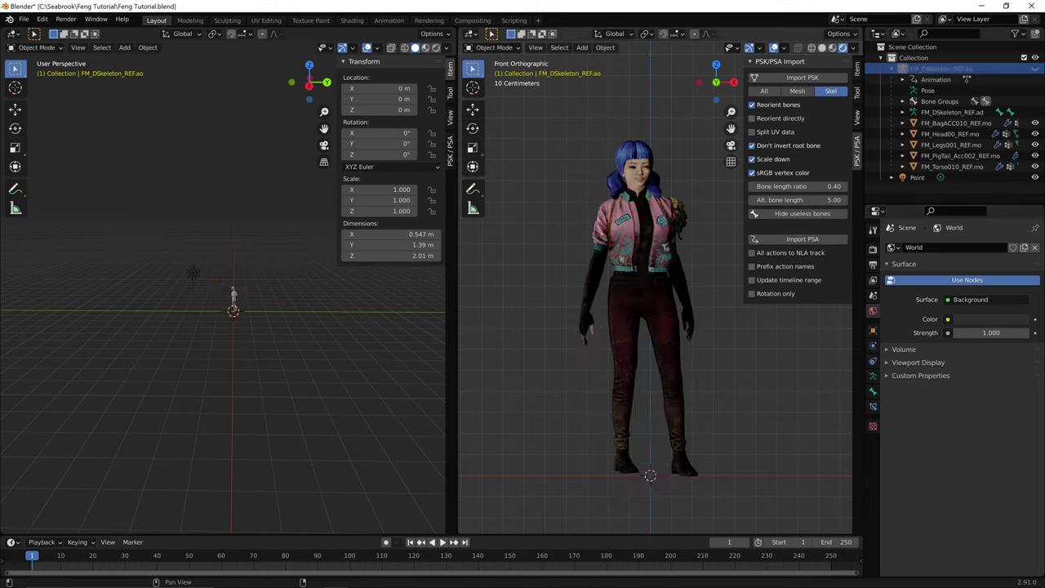
- Move the point light closer to the character, to about X -3.25, Y -2.68, Z 1.73 m, and set its power to 1045 W
{"action": "middle_click_drag", "start_coordinate": [204, 327], "coordinate": [302, 329]}
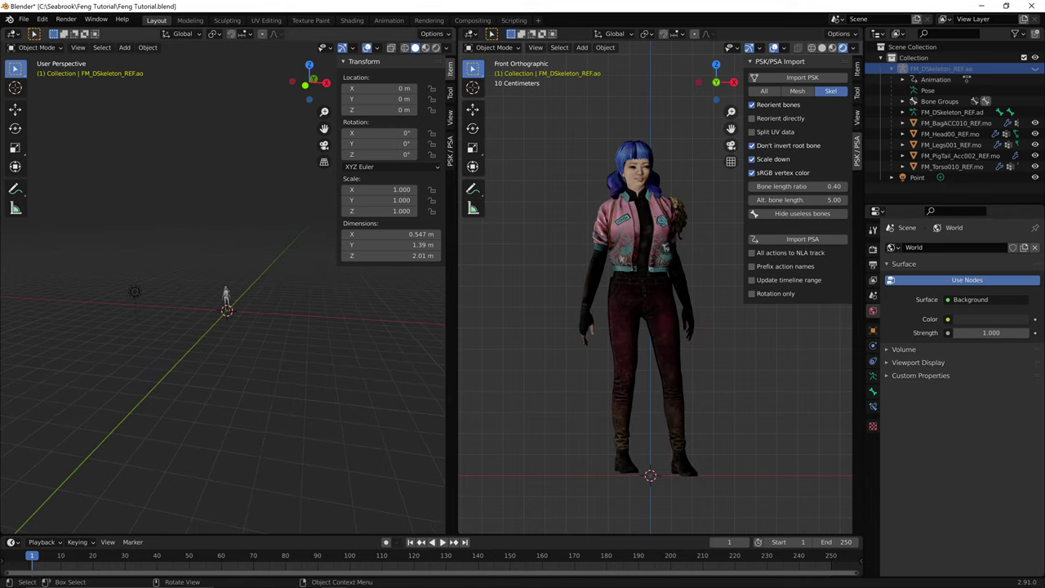
{"action": "left_click", "coordinate": [135, 292]}
{"action": "key", "text": "g"}
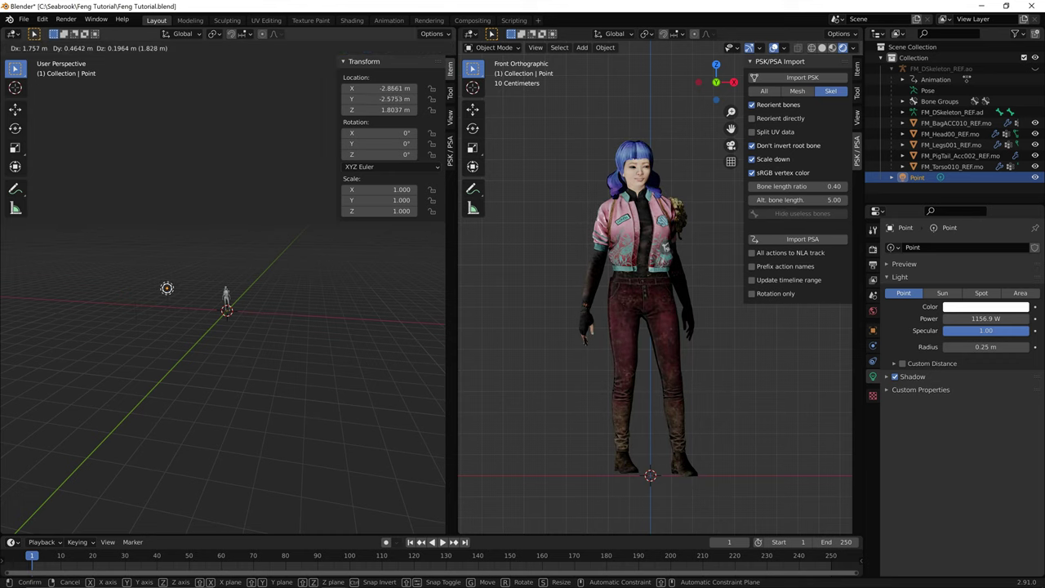
{"action": "left_click", "coordinate": [161, 289]}
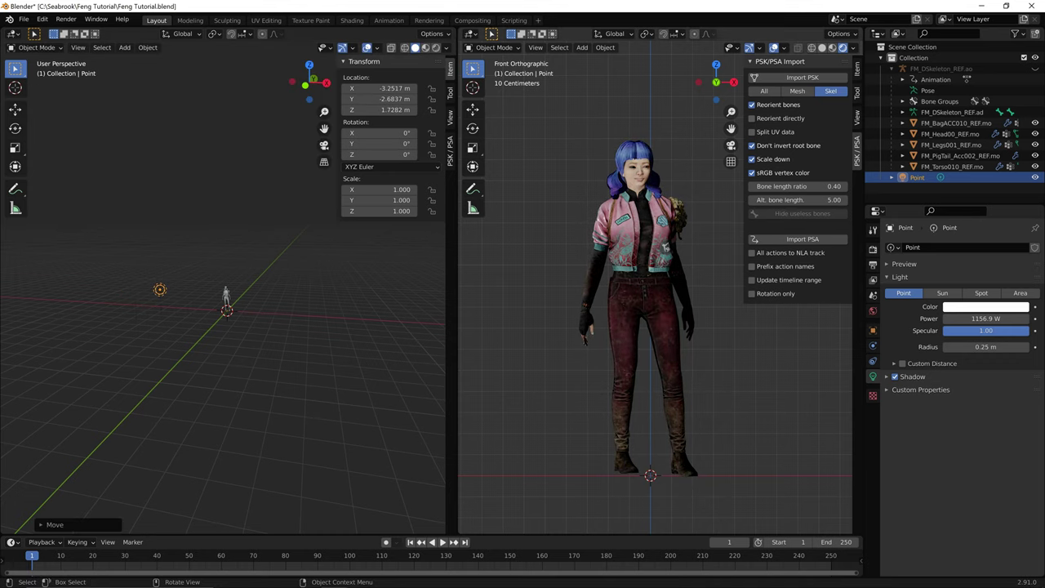
{"action": "middle_click_drag", "start_coordinate": [653, 315], "coordinate": [636, 327]}
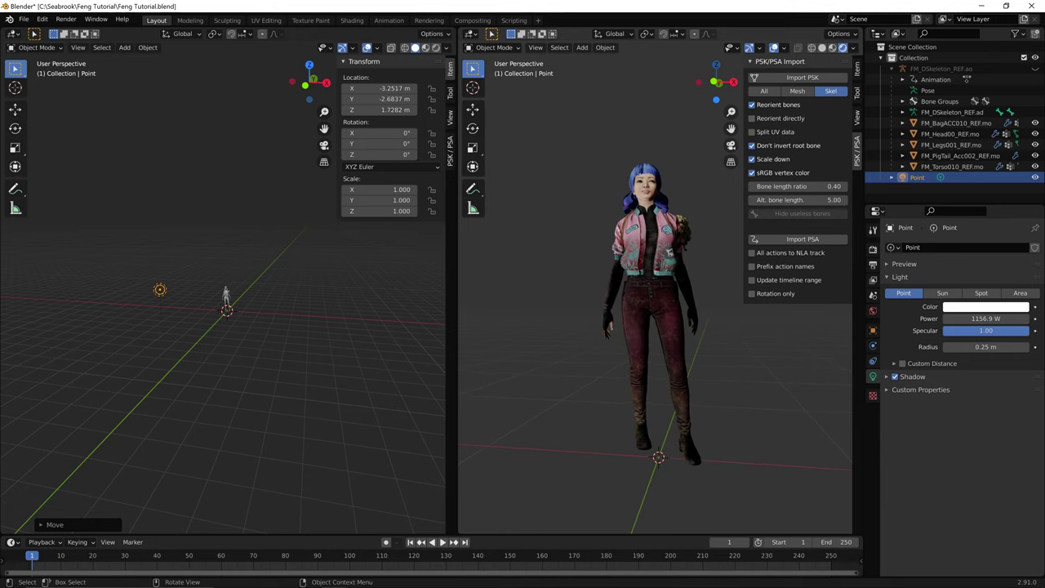
{"action": "left_click_drag", "start_coordinate": [987, 319], "coordinate": [979, 319]}
- Move the point light farther out and higher, to about X -4.64, Y -4.11, Z 3.06 m
{"action": "middle_click_drag", "start_coordinate": [658, 314], "coordinate": [659, 324]}
{"action": "key", "text": "g"}
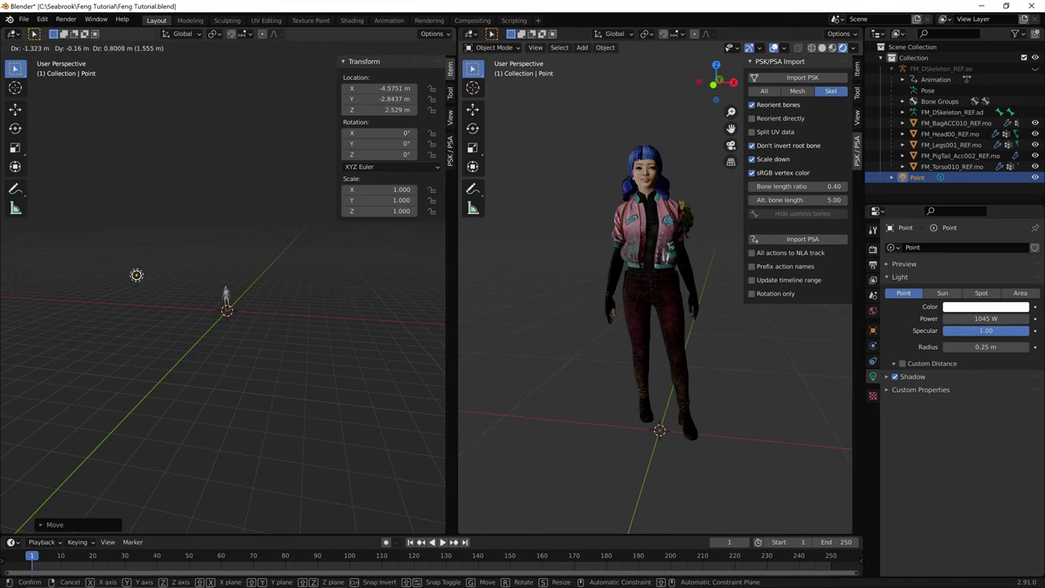
{"action": "left_click", "coordinate": [150, 276]}
{"action": "key", "text": "g"}
{"action": "left_click", "coordinate": [149, 288]}
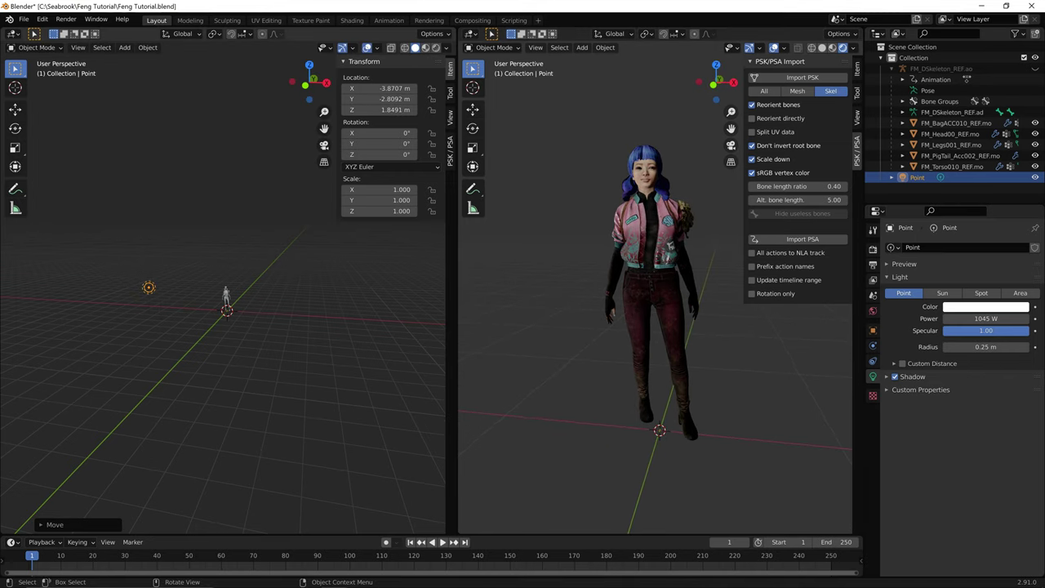
{"action": "middle_click_drag", "start_coordinate": [155, 288], "coordinate": [78, 286]}
{"action": "key", "text": "g"}
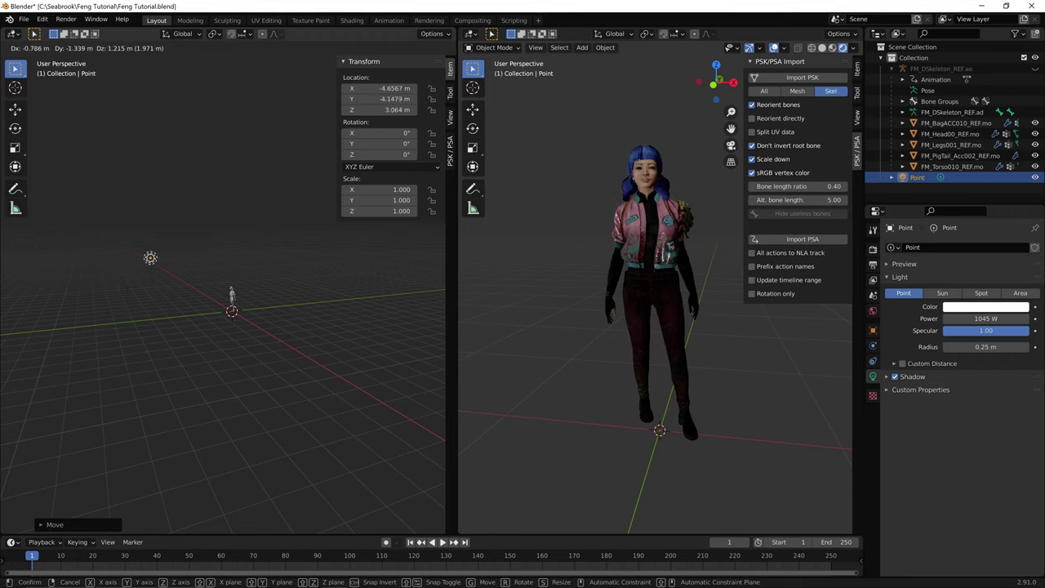
{"action": "left_click", "coordinate": [150, 258]}
{"action": "middle_click_drag", "start_coordinate": [151, 258], "coordinate": [214, 254]}
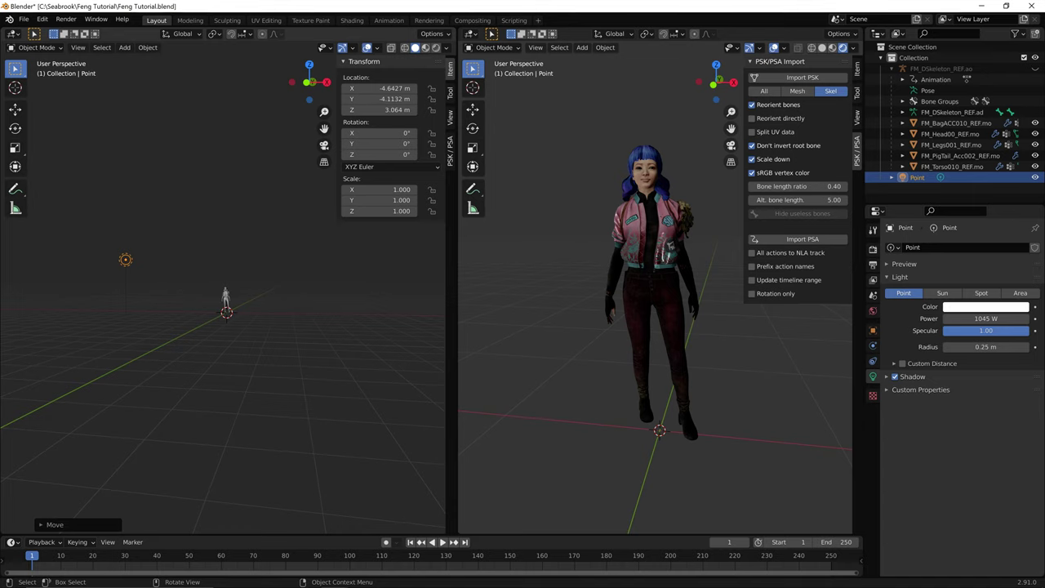
- Duplicate the point light to the character's other side, then adjust the original to 1086.2 W at about X -3.91, Y -3.99, Z 2.67 m
{"action": "key", "text": "shift+d"}
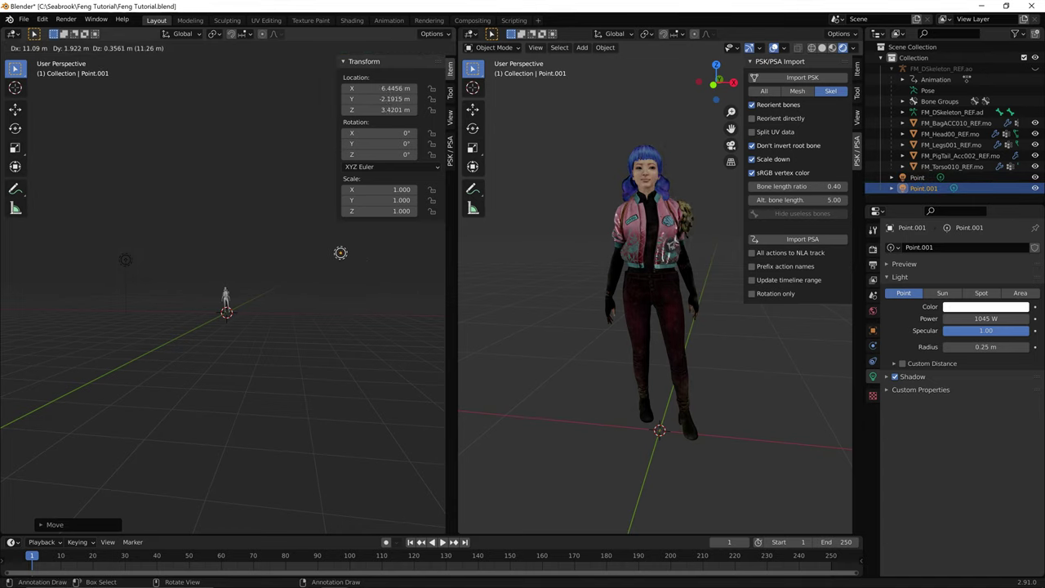
{"action": "left_click", "coordinate": [125, 259]}
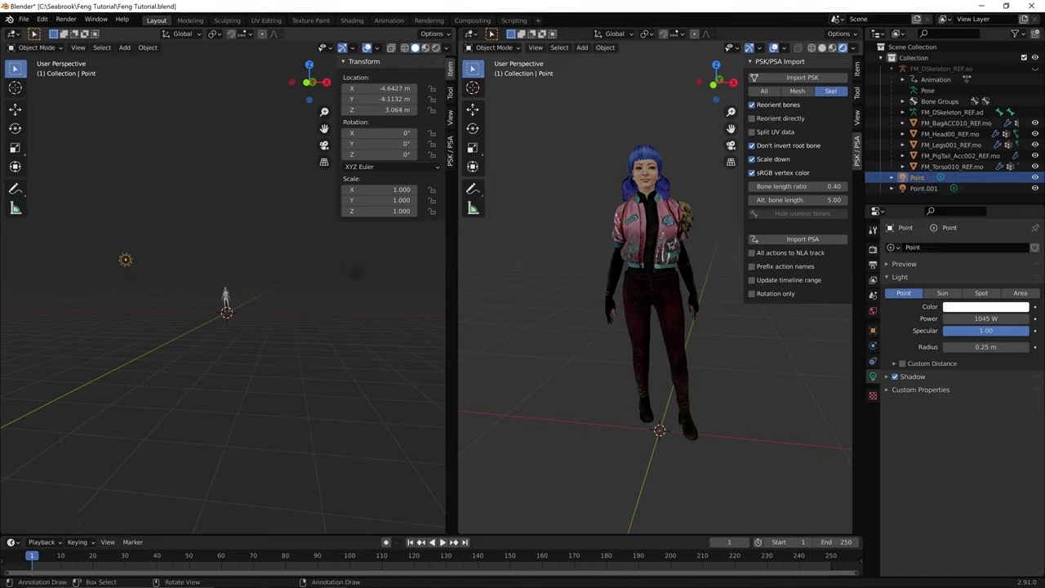
{"action": "key", "text": "g"}
{"action": "left_click", "coordinate": [124, 269]}
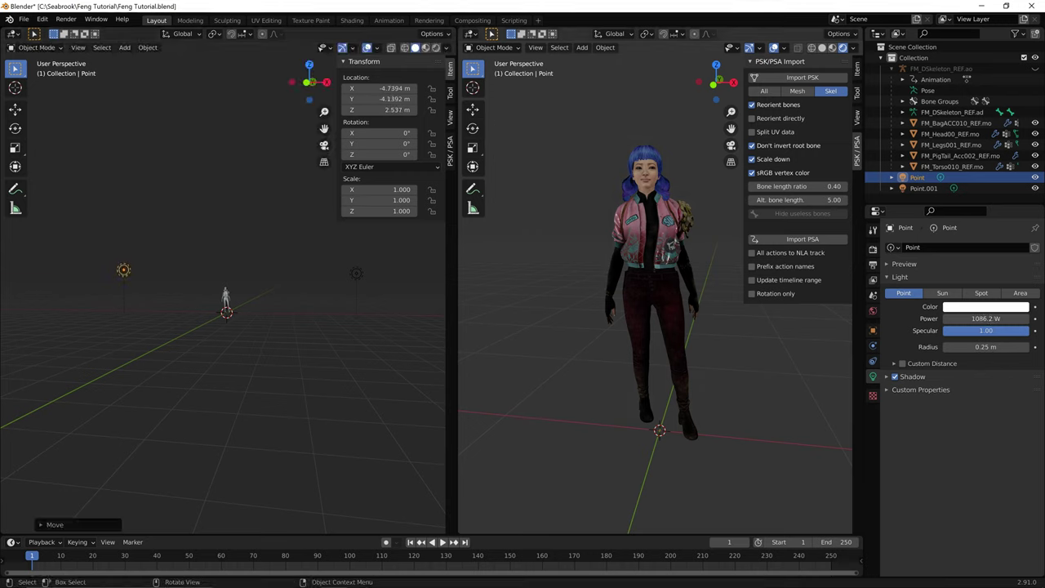
{"action": "key", "text": "g"}
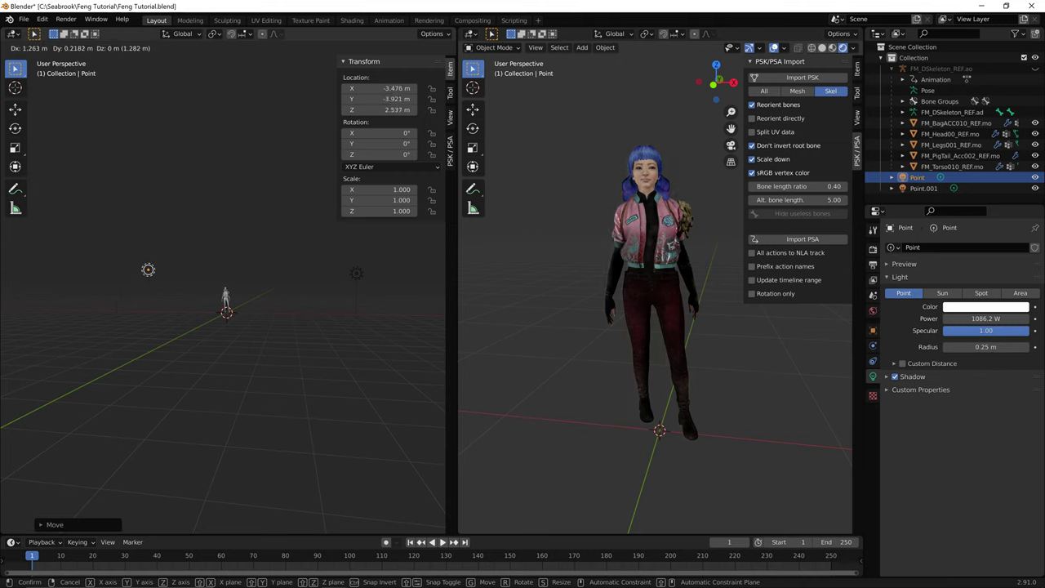
{"action": "key", "text": "Return"}
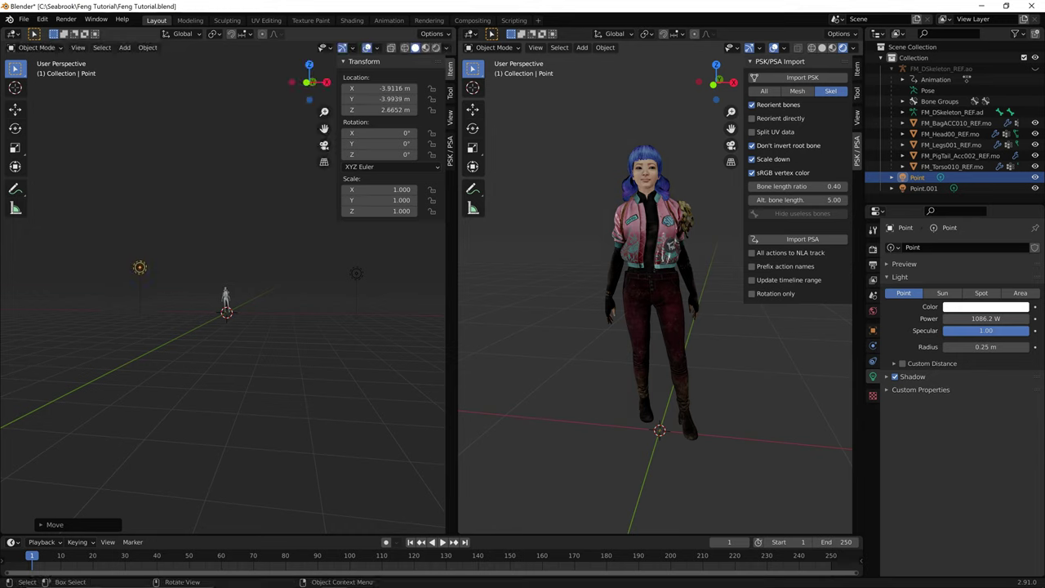
- Move the Point.001 light to about X 7.39, Y -2.06, Z 1.87 m and set its power to 886.7 W
{"action": "left_click", "coordinate": [356, 273]}
{"action": "key", "text": "g"}
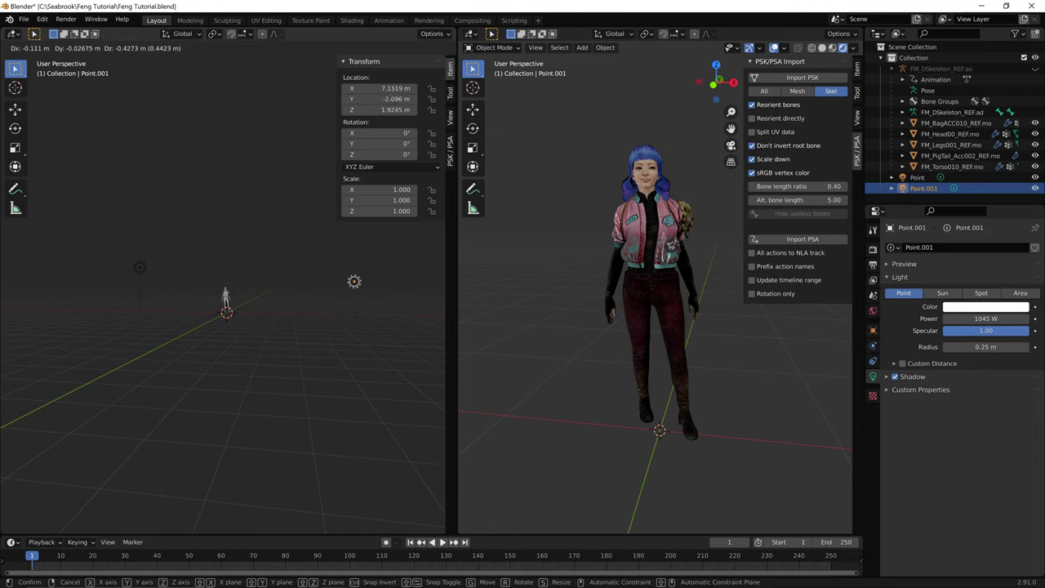
{"action": "key", "text": "Return"}
{"action": "middle_click_drag", "start_coordinate": [356, 286], "coordinate": [328, 307]}
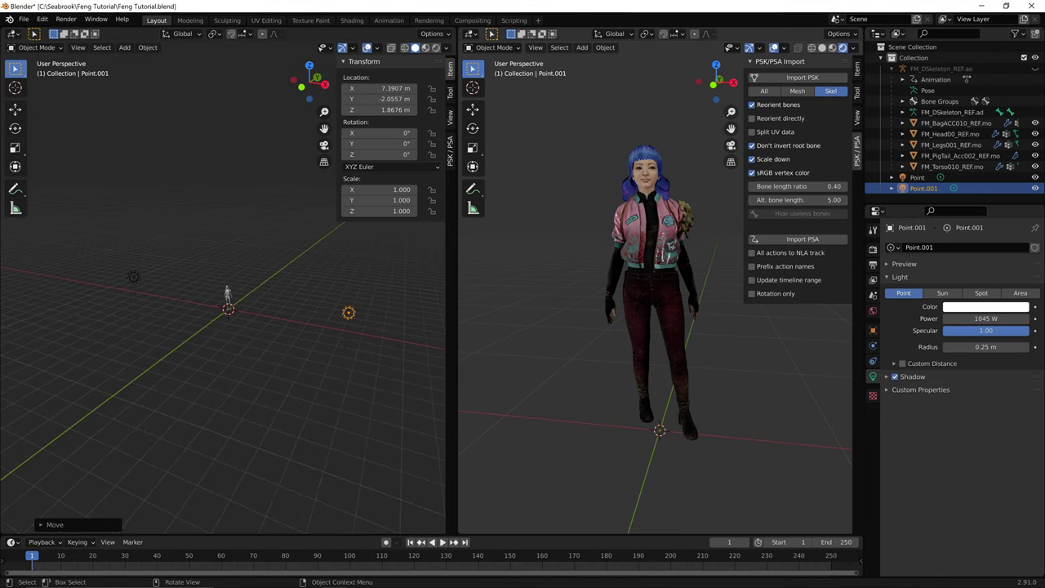
{"action": "mouse_move", "coordinate": [986, 319]}
{"action": "left_mouse_down"}
{"action": "mouse_move", "coordinate": [967, 319]}
{"action": "mouse_move", "coordinate": [984, 318]}
{"action": "left_mouse_up"}
- Hide the first point light and move Point.001 to about X 6.75, Y -2.59, Z 1.29 m
{"action": "left_click", "coordinate": [1036, 177]}
{"action": "left_click", "coordinate": [1036, 178]}
{"action": "left_click", "coordinate": [1036, 177]}
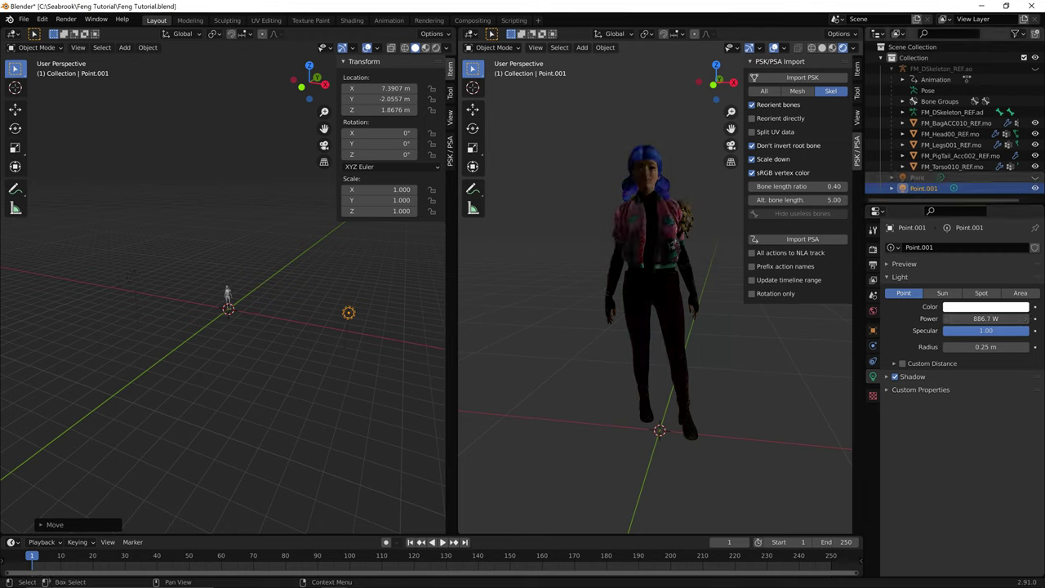
{"action": "key", "text": "g"}
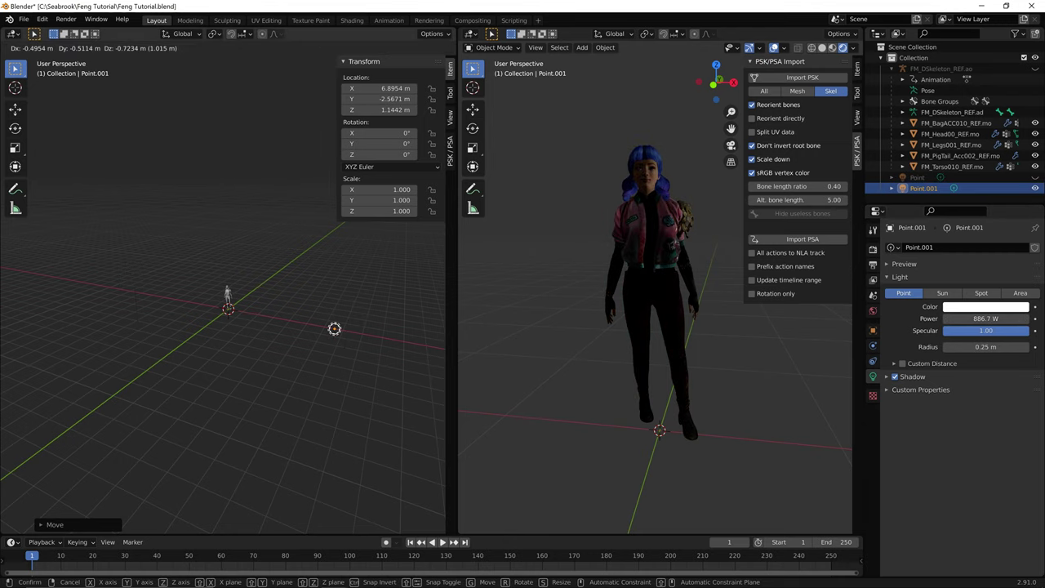
{"action": "key", "text": "Return"}
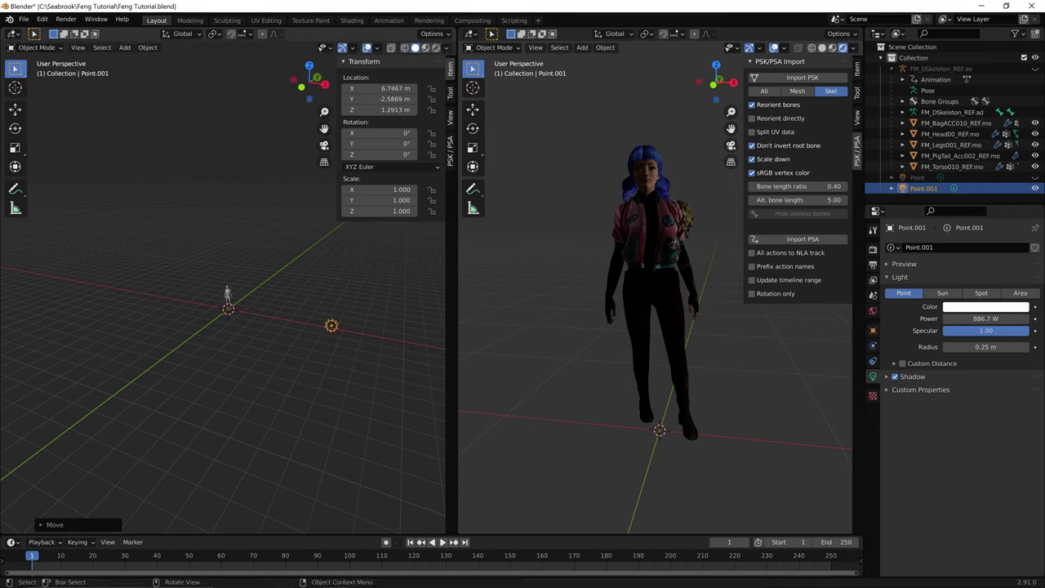
- Duplicate Point.001 and place the copy behind the character at about X -1.66, Y 8.45, Z 1.07 m
{"action": "key", "text": "shift+d"}
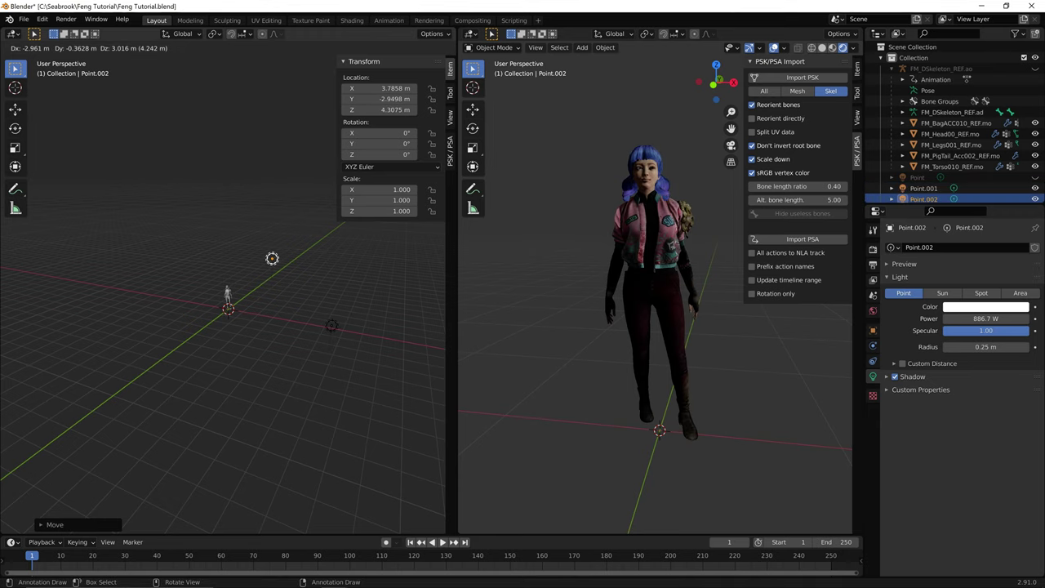
{"action": "key", "text": "Return"}
{"action": "middle_click_drag", "start_coordinate": [301, 259], "coordinate": [392, 270]}
{"action": "key", "text": "g"}
{"action": "key", "text": "Return"}
{"action": "key", "text": "g"}
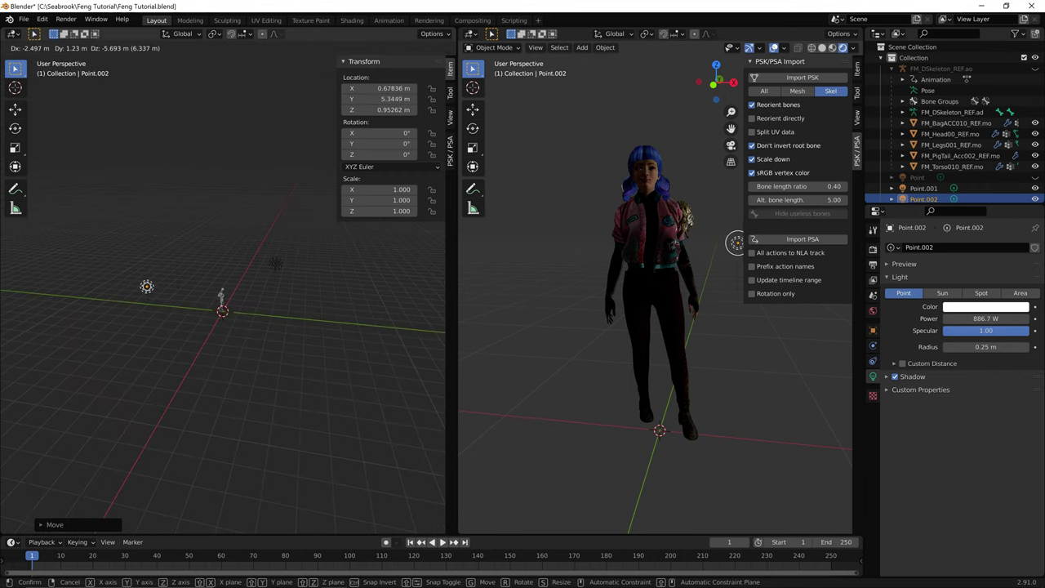
{"action": "key", "text": "Return"}
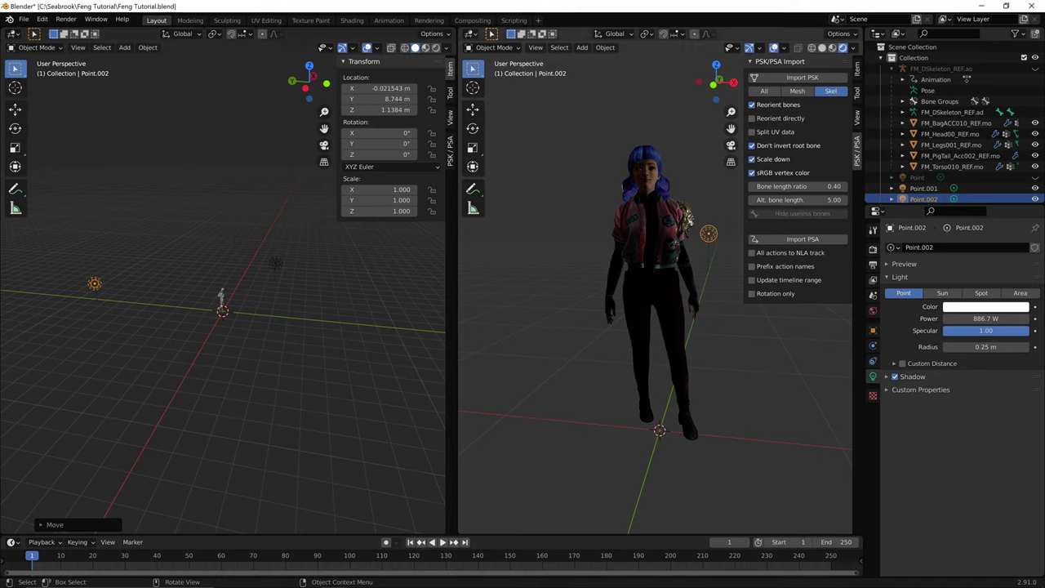
{"action": "key", "text": "g"}
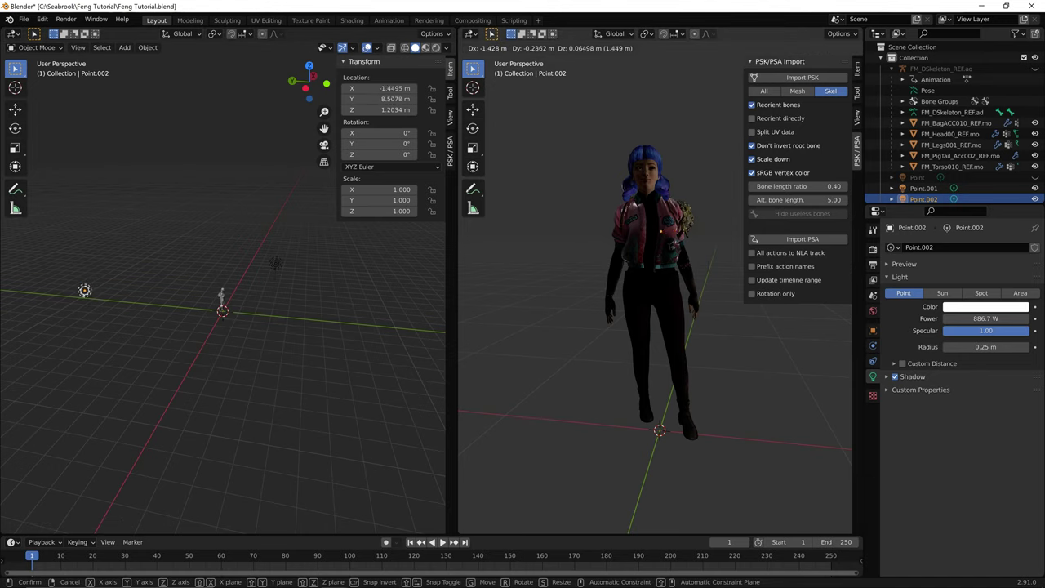
{"action": "key", "text": "Return"}
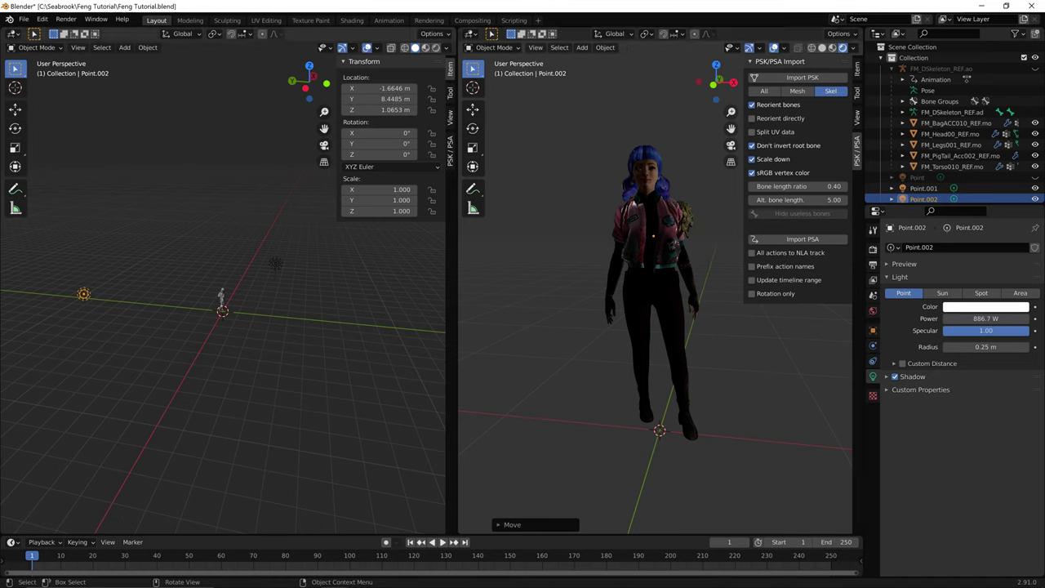
- Set Point.002's power to 986.5 W and move it closer to the character, to about X -1.05, Y 4.71, Z 2.08 m
{"action": "left_click_drag", "start_coordinate": [985, 318], "coordinate": [1001, 318]}
{"action": "key", "text": "g"}
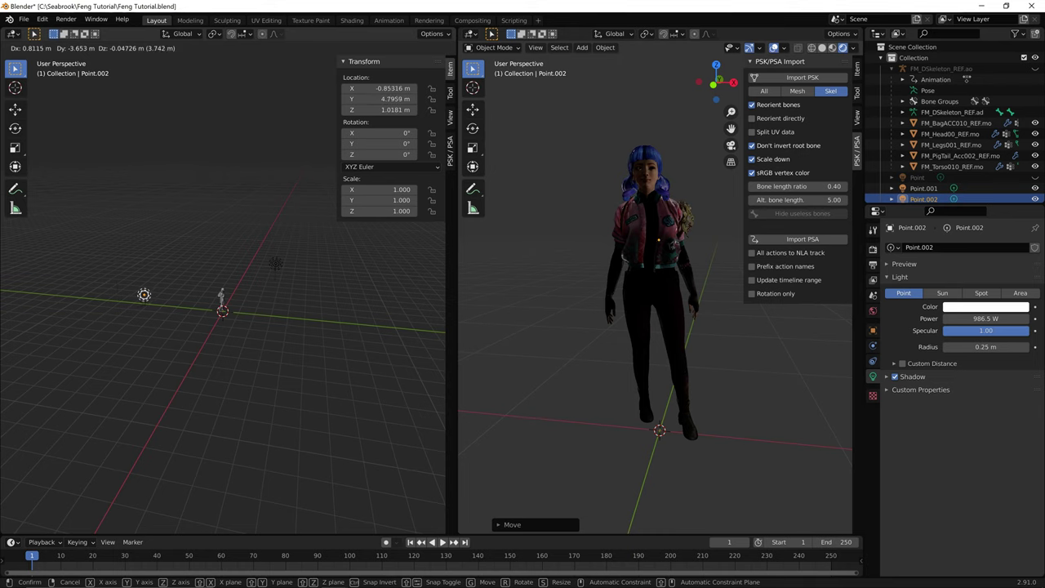
{"action": "left_click", "coordinate": [139, 291]}
{"action": "middle_click_drag", "start_coordinate": [139, 291], "coordinate": [261, 294]}
{"action": "key", "text": "g"}
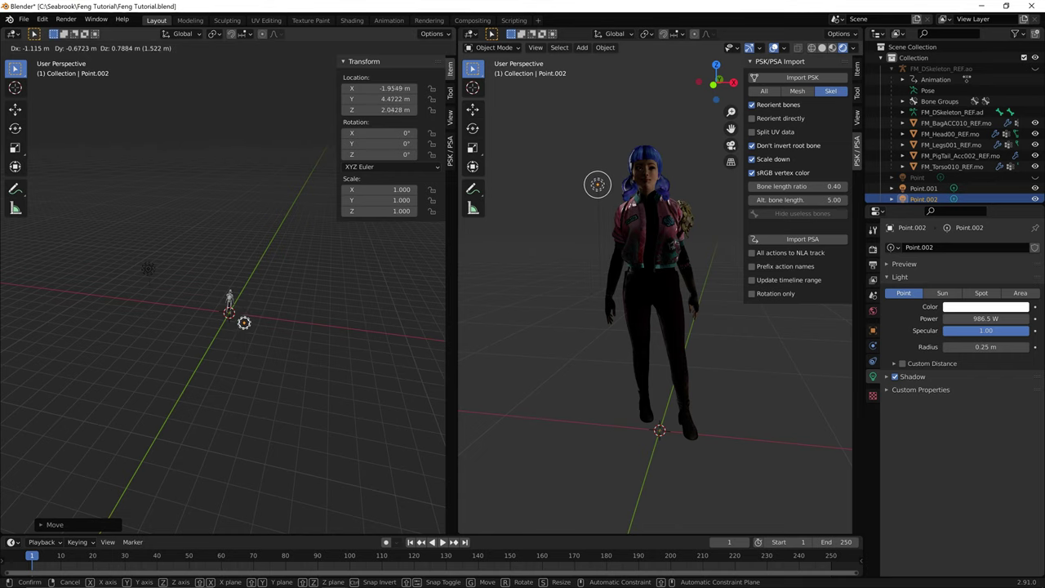
{"action": "left_click", "coordinate": [229, 322]}
- Move Point.002 to about X -0.66, Y 4.09, Z 1.59 m and set its power to 1208.7 W
{"action": "middle_click_drag", "start_coordinate": [229, 323], "coordinate": [121, 289]}
{"action": "key", "text": "g"}
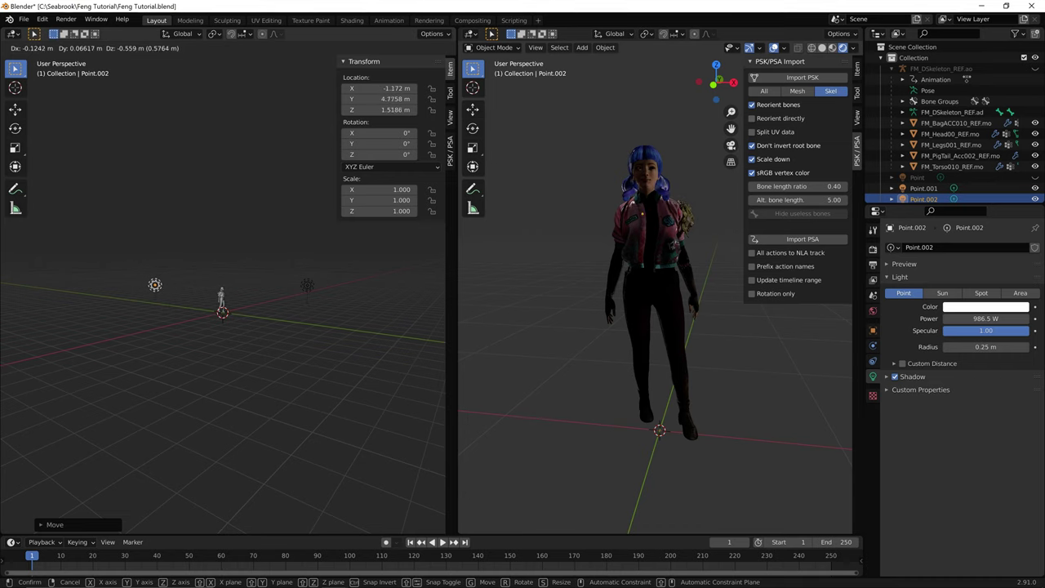
{"action": "key", "text": "Return"}
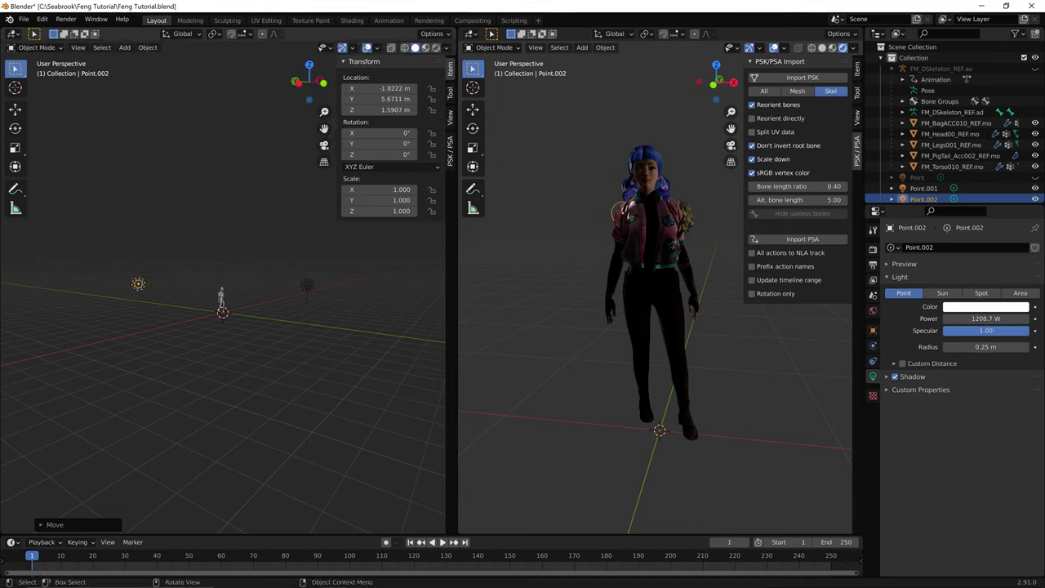
{"action": "key", "text": "g"}
{"action": "key", "text": "Return"}
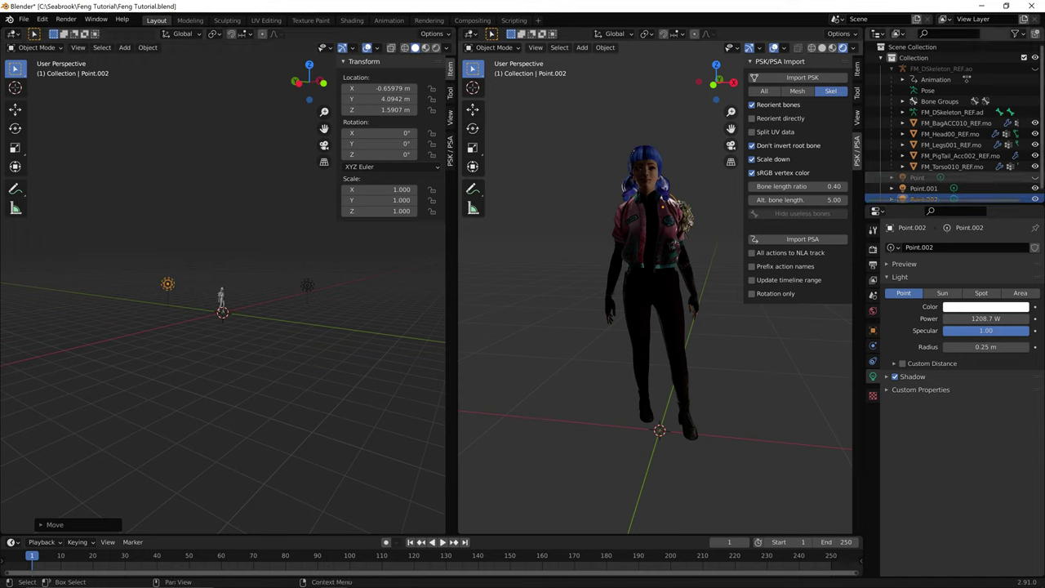
- Unhide the first point light, Point, in the scene
{"action": "left_click", "coordinate": [1036, 177]}
{"action": "left_click", "coordinate": [1036, 177]}
{"action": "left_click", "coordinate": [1035, 177]}
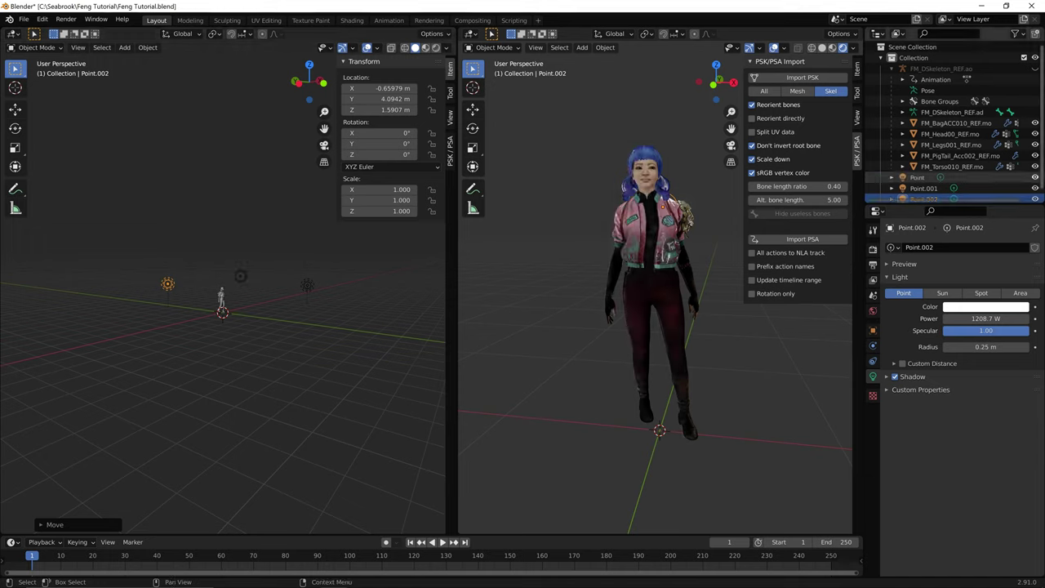
- Set the Point light's power to 917.2 W and move it to about X -4.75, Y -2.63, Z 3.92 m
{"action": "left_click", "coordinate": [918, 177]}
{"action": "scroll", "coordinate": [237, 286], "scroll_direction": "down", "scroll_amount": 4}
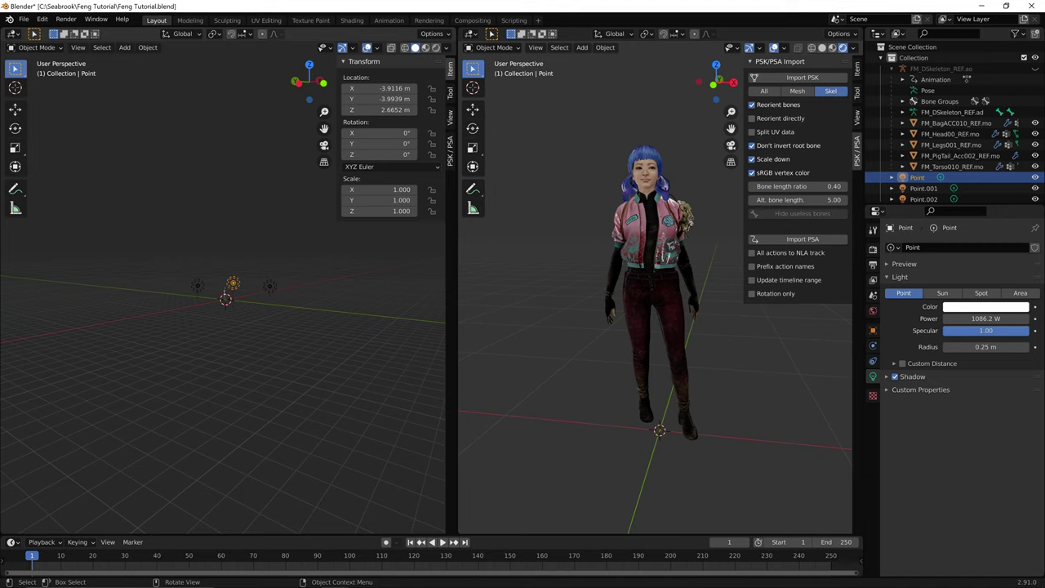
{"action": "left_click_drag", "start_coordinate": [986, 318], "coordinate": [980, 318]}
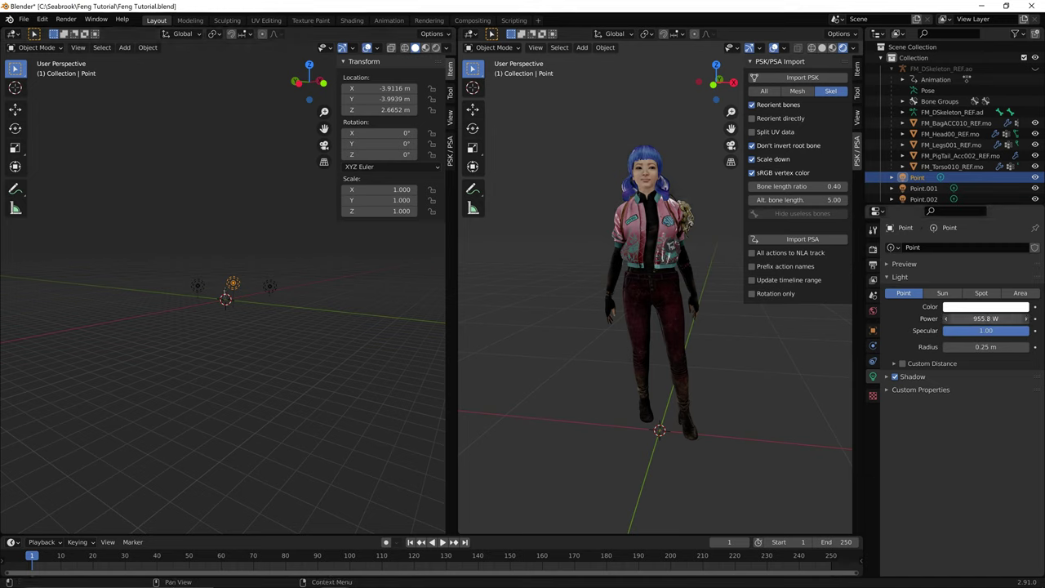
{"action": "key", "text": "g"}
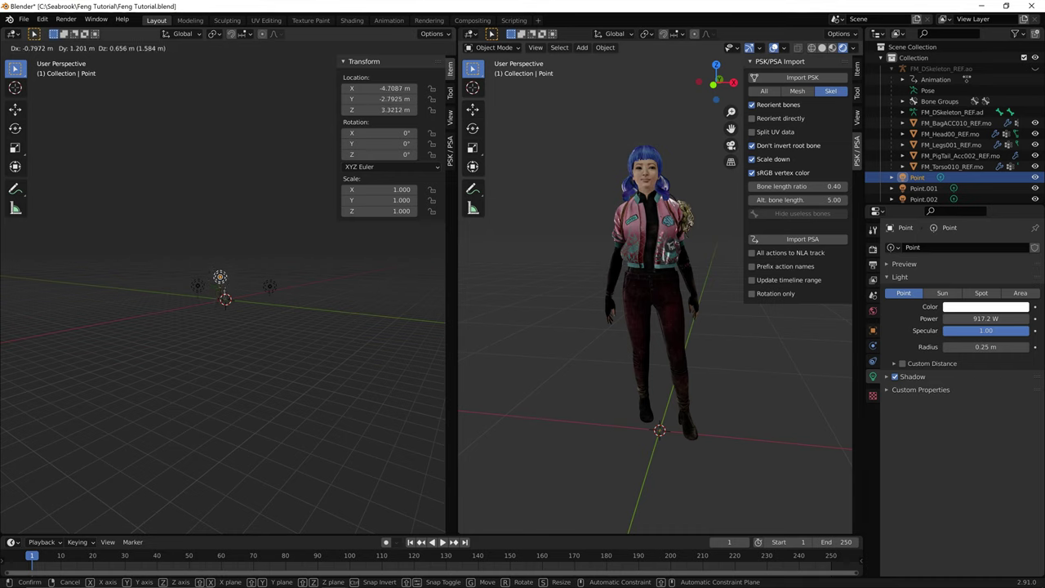
{"action": "left_click", "coordinate": [220, 271]}
{"action": "middle_click_drag", "start_coordinate": [220, 271], "coordinate": [148, 261]}
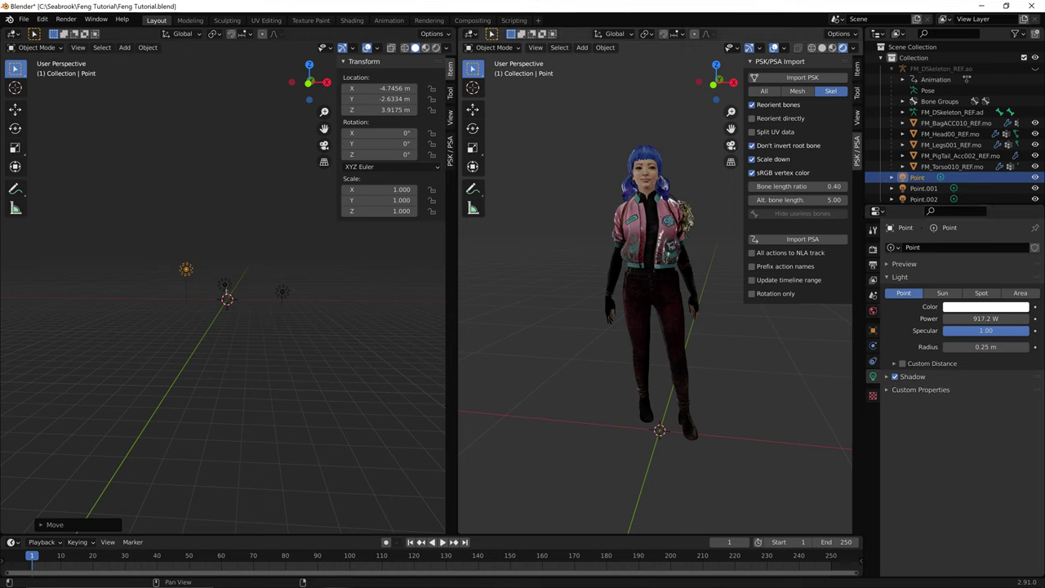
- Set the specular of the torso mesh's MI_FMAcc010 material to 0.100 and check its MI_FMTorso010 material
{"action": "left_click", "coordinate": [652, 230]}
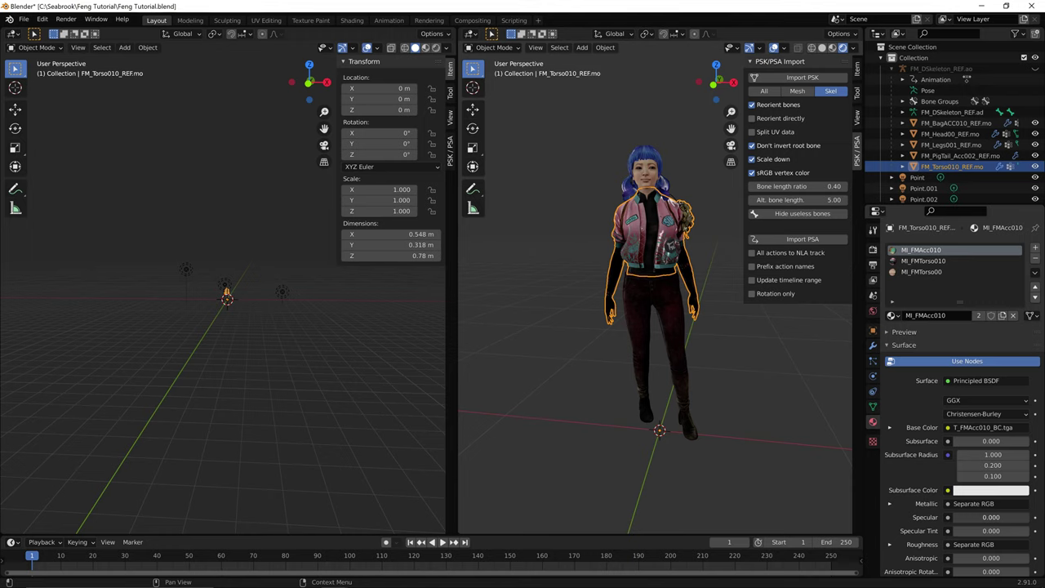
{"action": "left_click_drag", "start_coordinate": [954, 518], "coordinate": [1029, 517]}
{"action": "key", "text": "ctrl+z"}
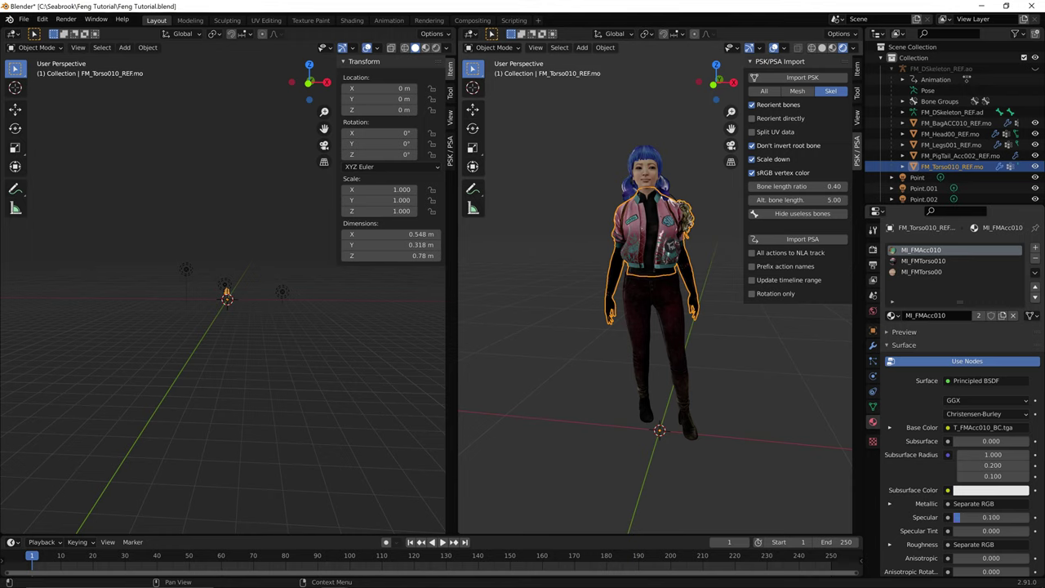
{"action": "left_click", "coordinate": [924, 261]}
{"action": "key", "text": "alt+a"}
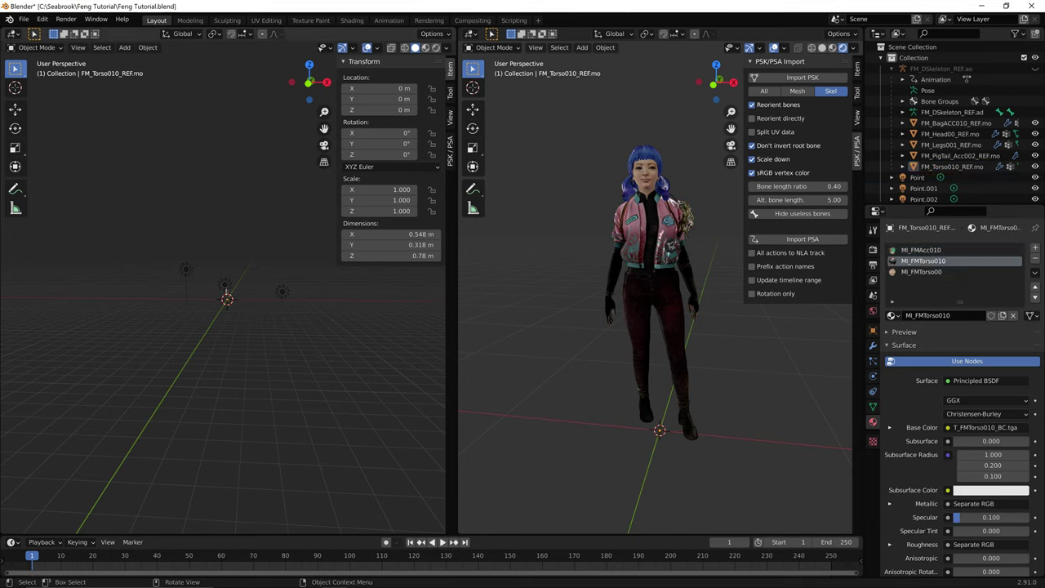
- Move the Point light to about X -2.86, Y -2.40, Z 5.03 m and set its radius to 2.92 m
{"action": "left_click", "coordinate": [187, 269]}
{"action": "key", "text": "g"}
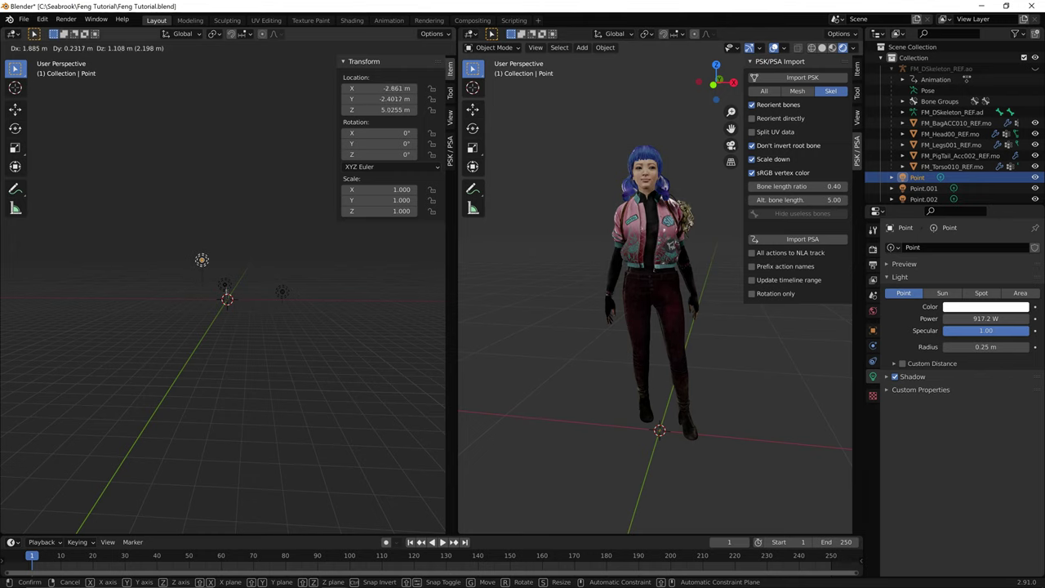
{"action": "key", "text": "Return"}
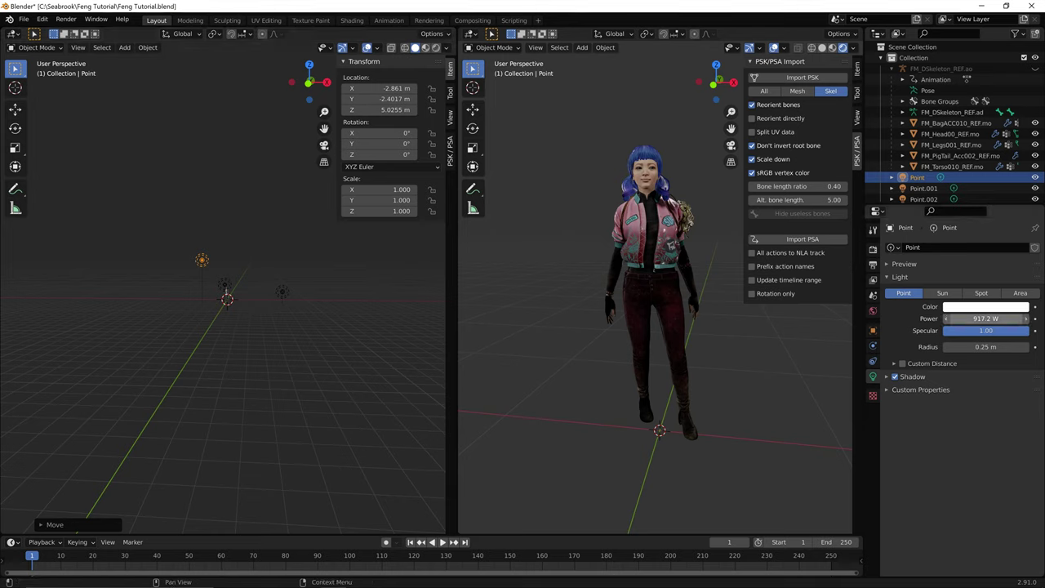
{"action": "mouse_move", "coordinate": [985, 347]}
{"action": "left_mouse_down"}
{"action": "mouse_move", "coordinate": [1029, 346]}
{"action": "mouse_move", "coordinate": [981, 347]}
{"action": "left_mouse_up"}
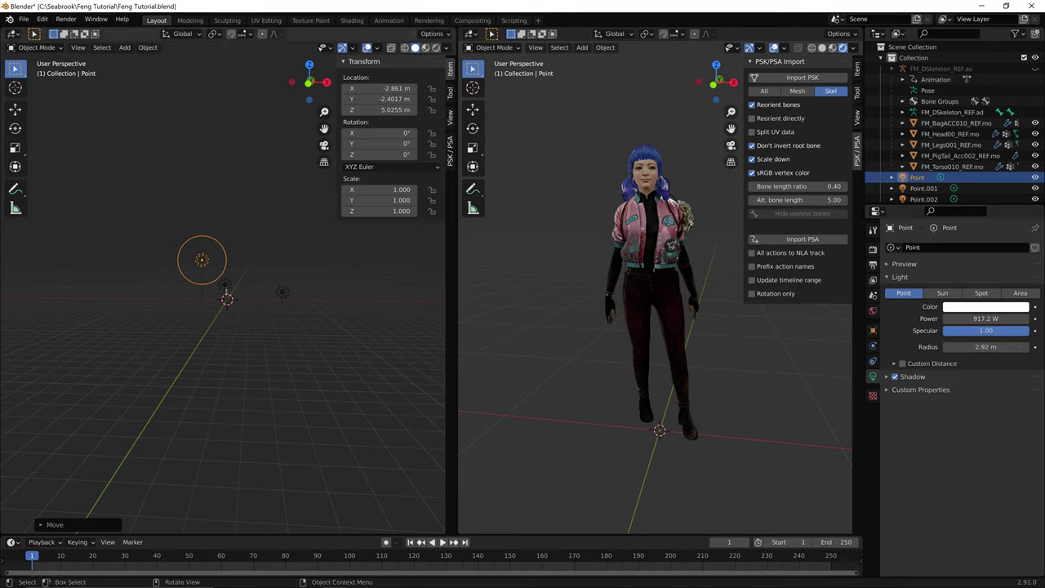
{"action": "left_click", "coordinate": [663, 301]}
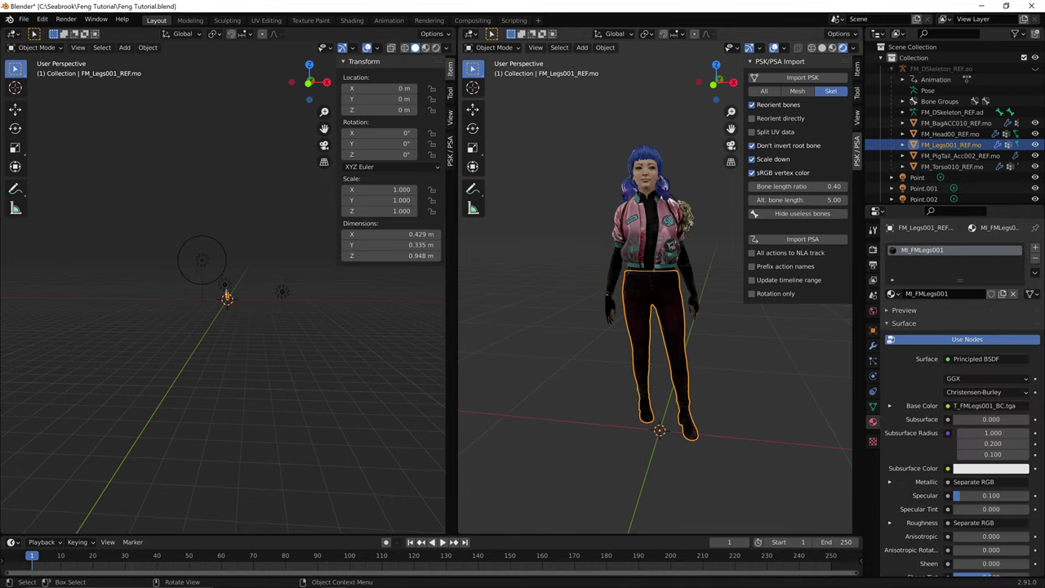
{"action": "key", "text": "alt+a"}
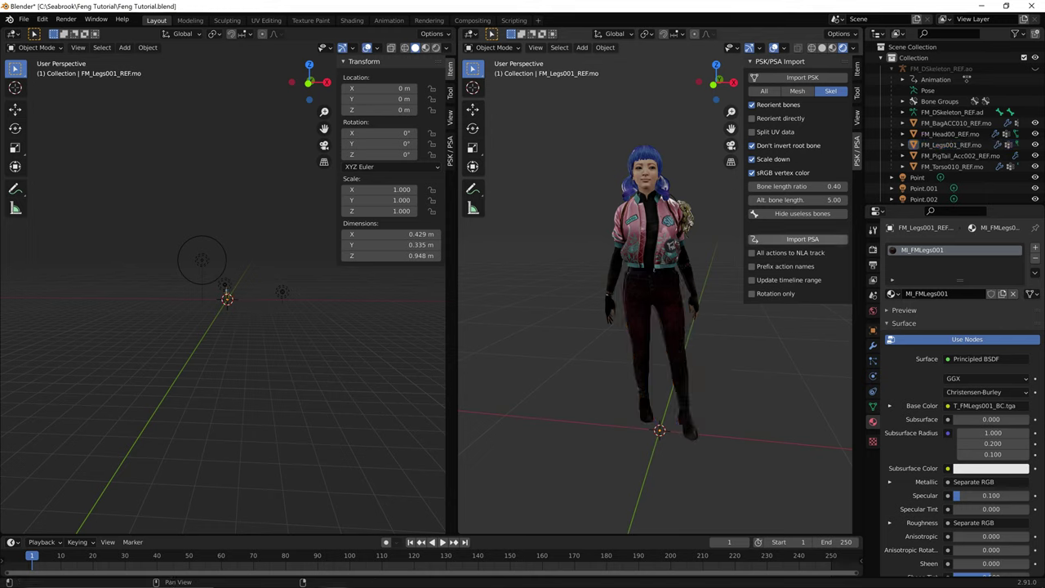
- Try to import a PSA animation, and unhide and select the FM_DSkeleton_REF armature
{"action": "left_click", "coordinate": [784, 239]}
{"action": "left_click", "coordinate": [769, 270]}
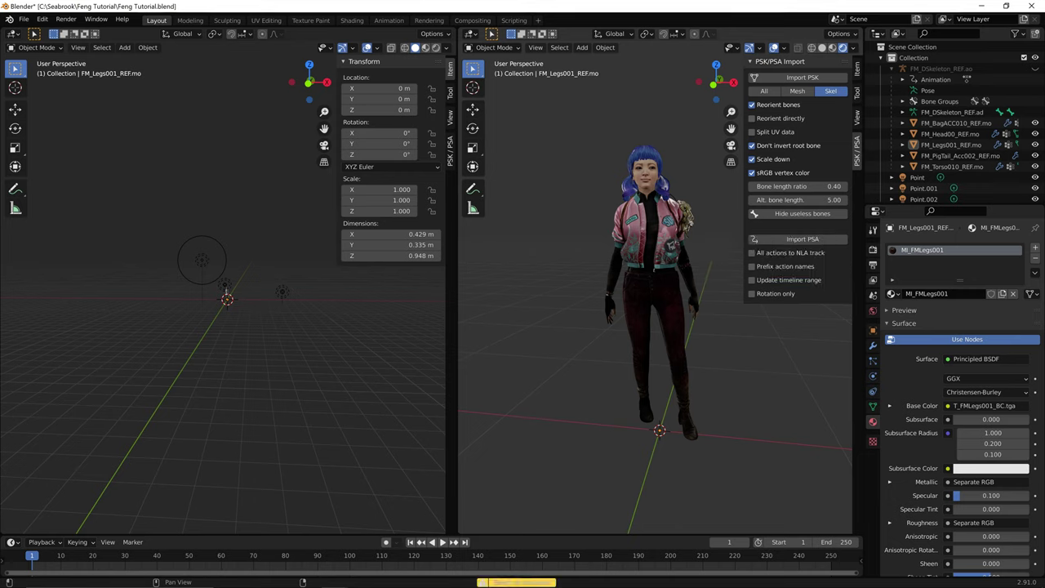
{"action": "left_click", "coordinate": [1035, 69]}
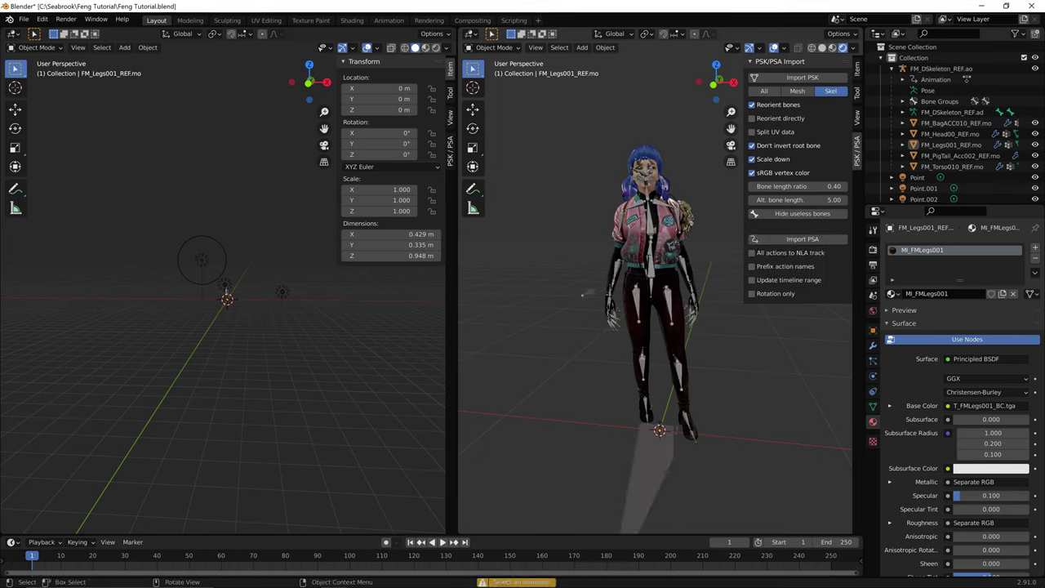
{"action": "left_click", "coordinate": [668, 302]}
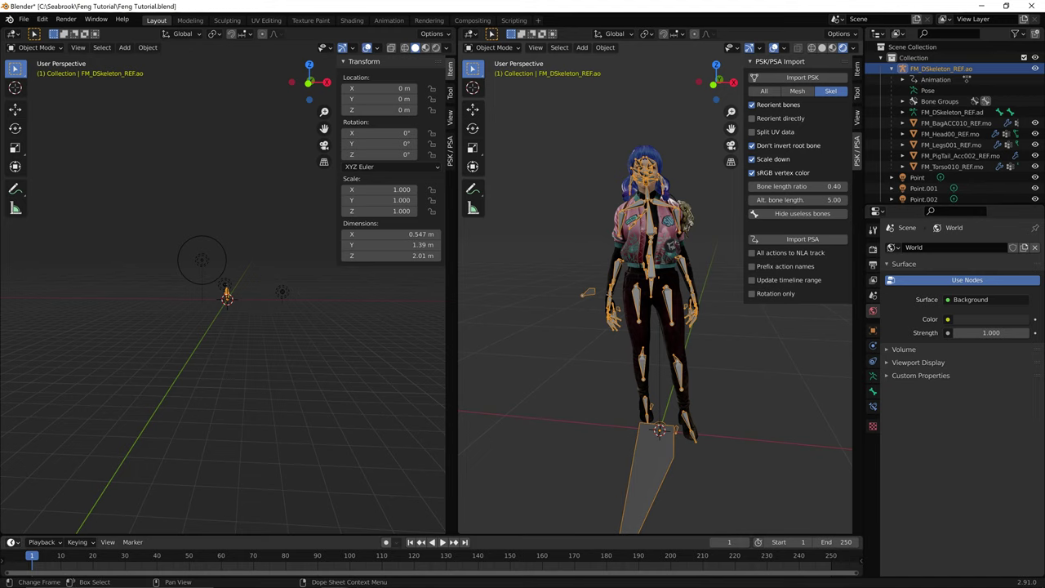
- Merge the two 3D viewports into one, keeping the rendered view of the character, and deselect the armature
{"action": "left_click_drag", "start_coordinate": [523, 535], "coordinate": [522, 536]}
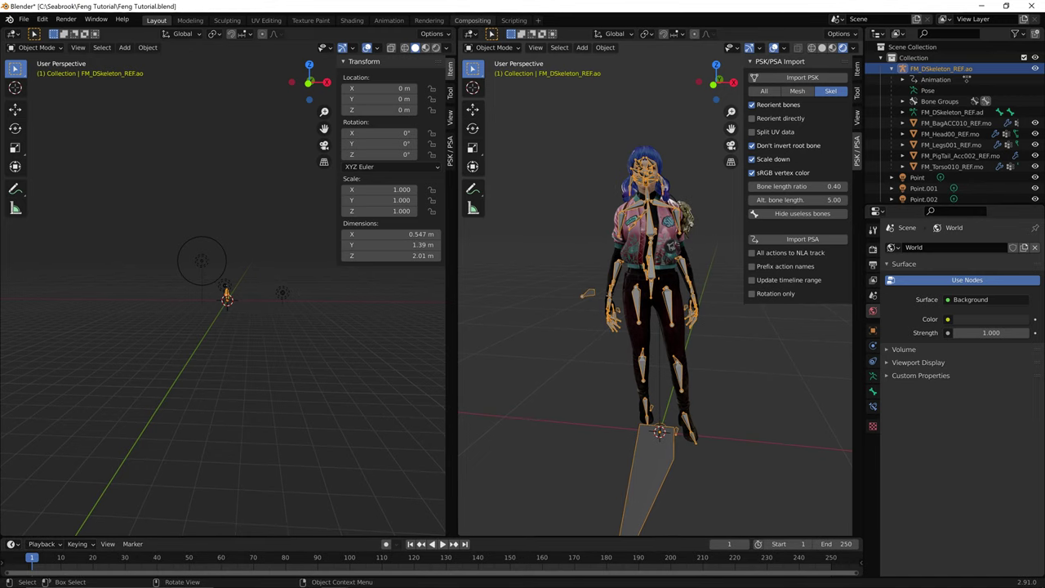
{"action": "left_click_drag", "start_coordinate": [460, 30], "coordinate": [384, 107]}
{"action": "scroll", "coordinate": [408, 282], "scroll_direction": "down", "scroll_amount": 3}
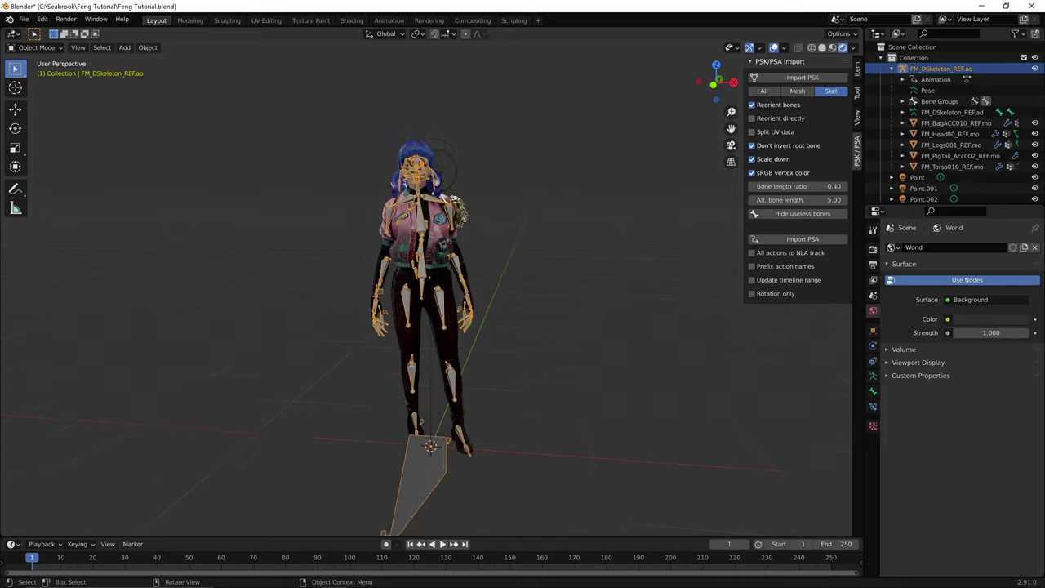
{"action": "scroll", "coordinate": [426, 281], "scroll_direction": "down", "scroll_amount": 1}
{"action": "left_click", "coordinate": [531, 245]}
- Try to reposition the Point.002 light behind the character and undo the move
{"action": "middle_click_drag", "start_coordinate": [437, 178], "coordinate": [602, 205]}
{"action": "left_click", "coordinate": [602, 205]}
{"action": "key", "text": "g"}
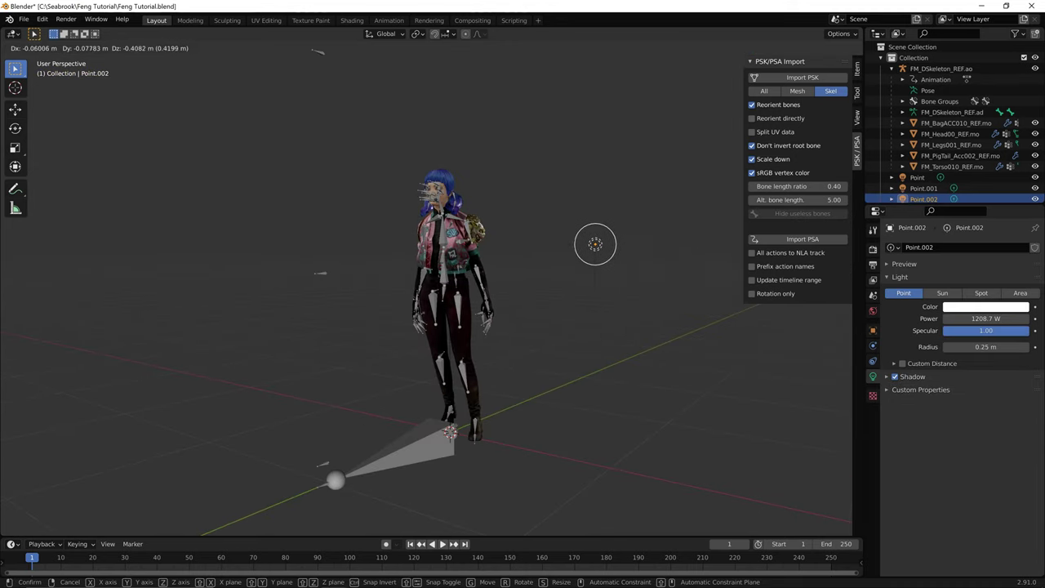
{"action": "left_click", "coordinate": [599, 219]}
{"action": "key", "text": "ctrl+z"}
- Set Point.002's power to 1440.2 W and deselect the light
{"action": "left_click_drag", "start_coordinate": [985, 319], "coordinate": [1000, 318]}
{"action": "middle_click_drag", "start_coordinate": [523, 266], "coordinate": [590, 268]}
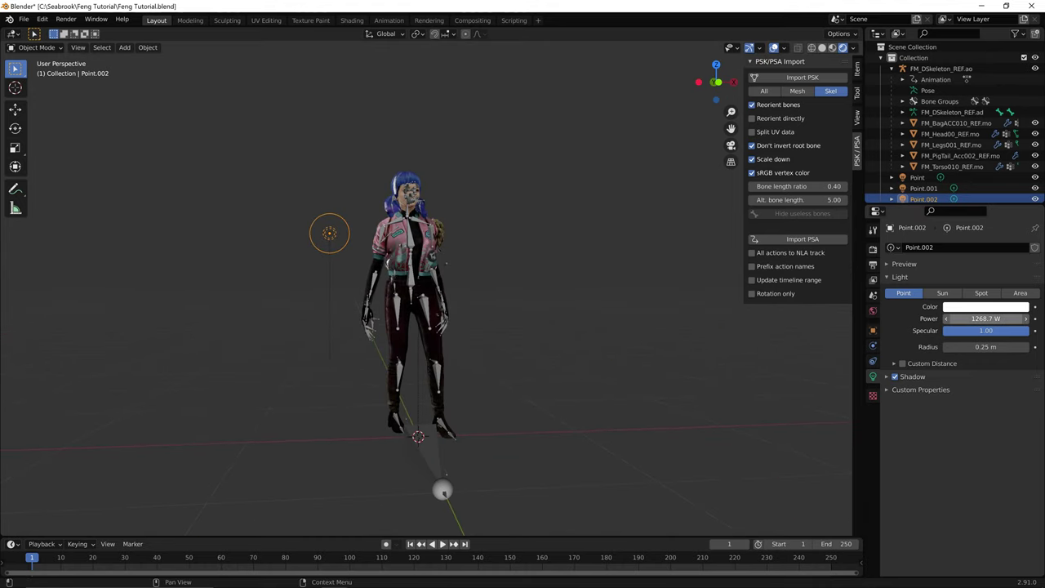
{"action": "left_click_drag", "start_coordinate": [984, 318], "coordinate": [989, 318]}
{"action": "left_click", "coordinate": [572, 265]}
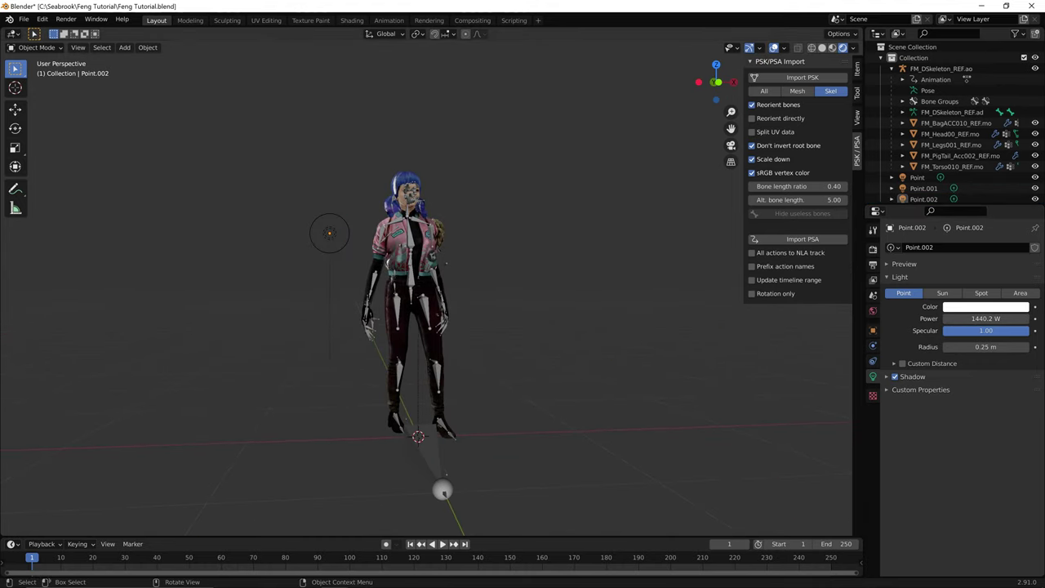
{"action": "middle_click_drag", "start_coordinate": [572, 266], "coordinate": [529, 266]}
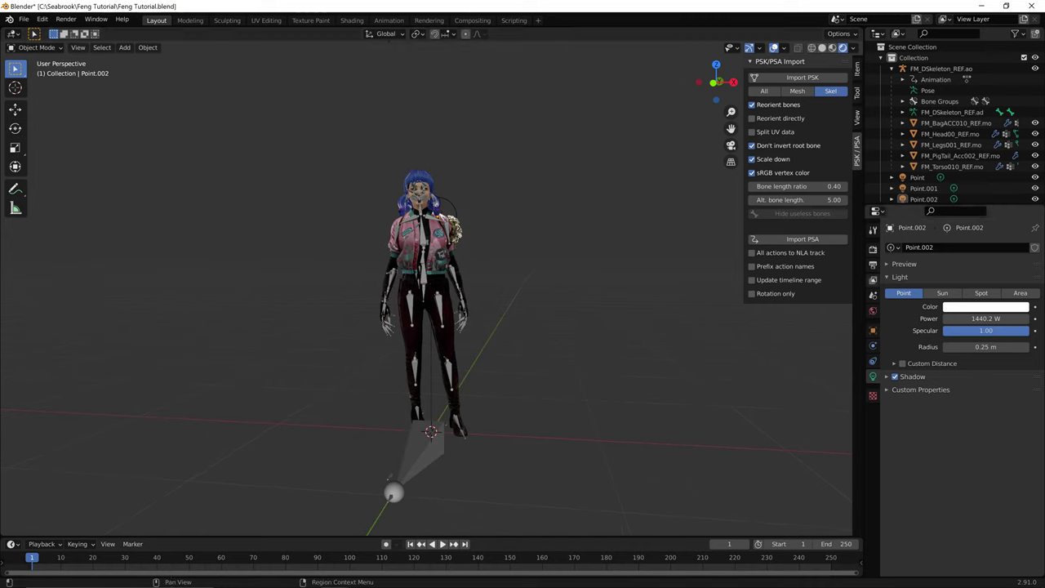
- Make the Eevee render background transparent in the film settings
{"action": "left_click", "coordinate": [873, 249]}
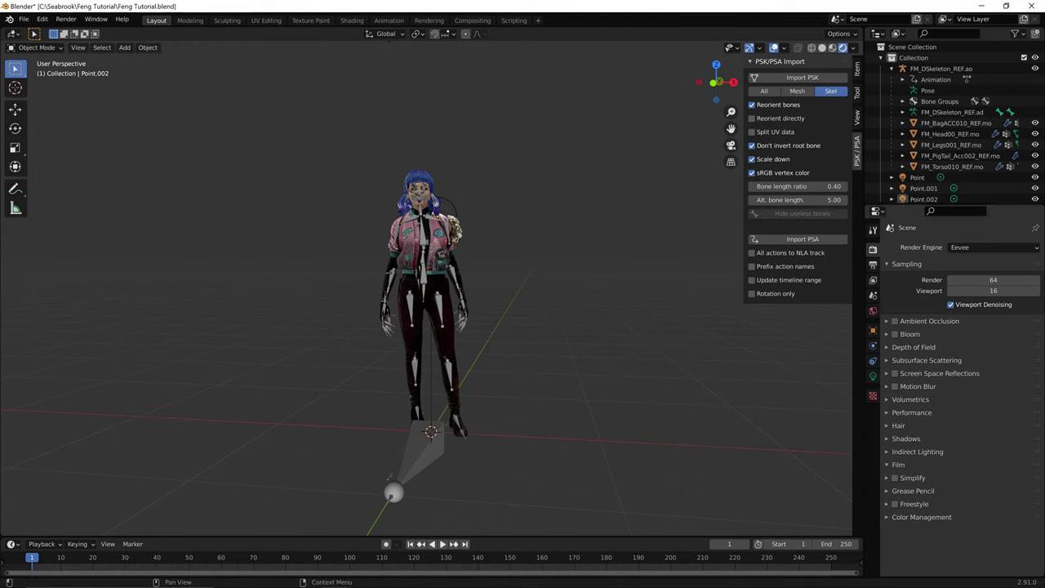
{"action": "left_click", "coordinate": [898, 465]}
{"action": "left_click", "coordinate": [947, 493]}
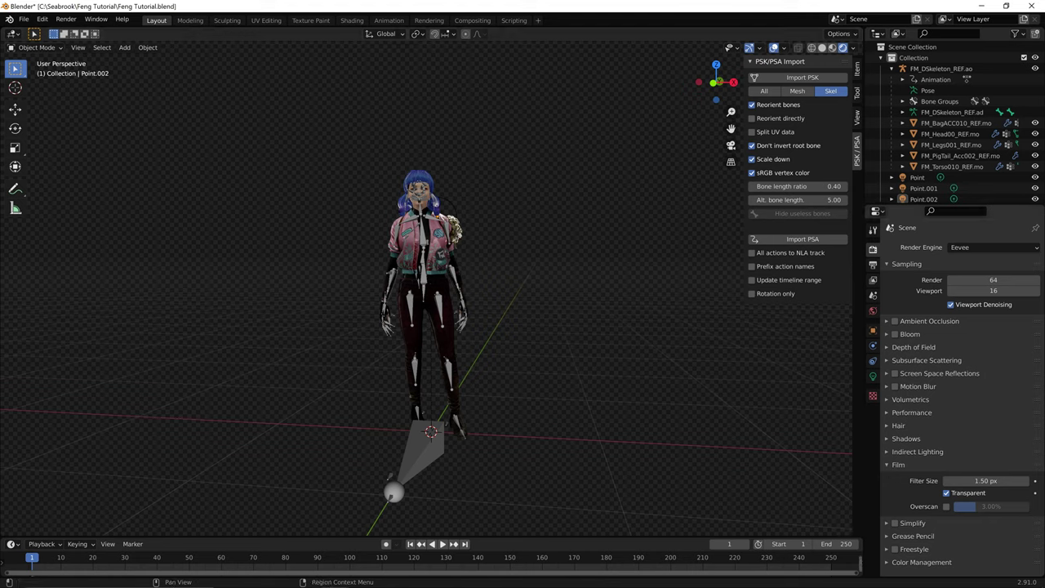
{"action": "middle_click_drag", "start_coordinate": [378, 264], "coordinate": [343, 250]}
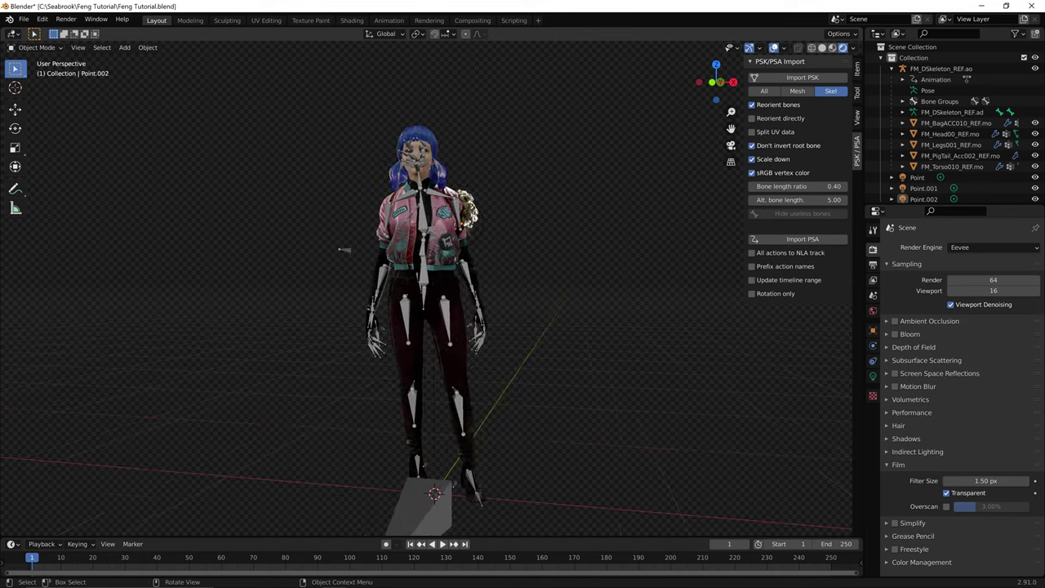
{"action": "left_click", "coordinate": [873, 377]}
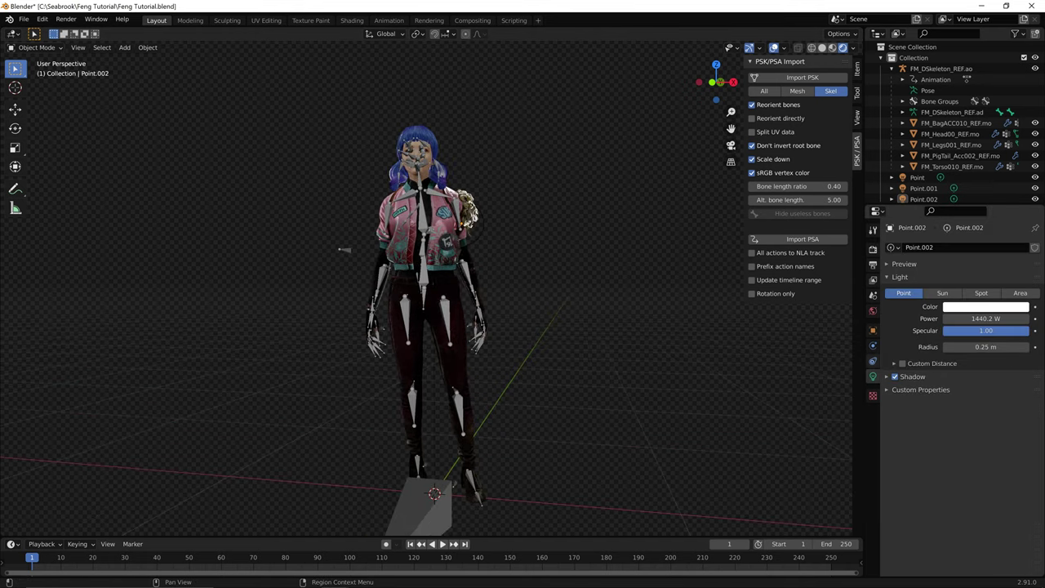
{"action": "left_click", "coordinate": [443, 233]}
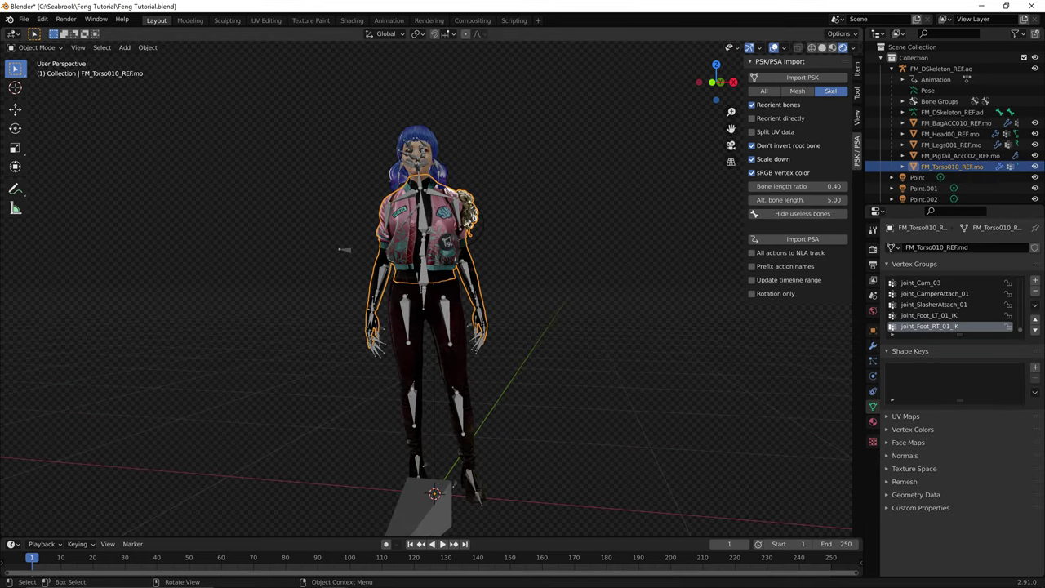
{"action": "left_click", "coordinate": [563, 230]}
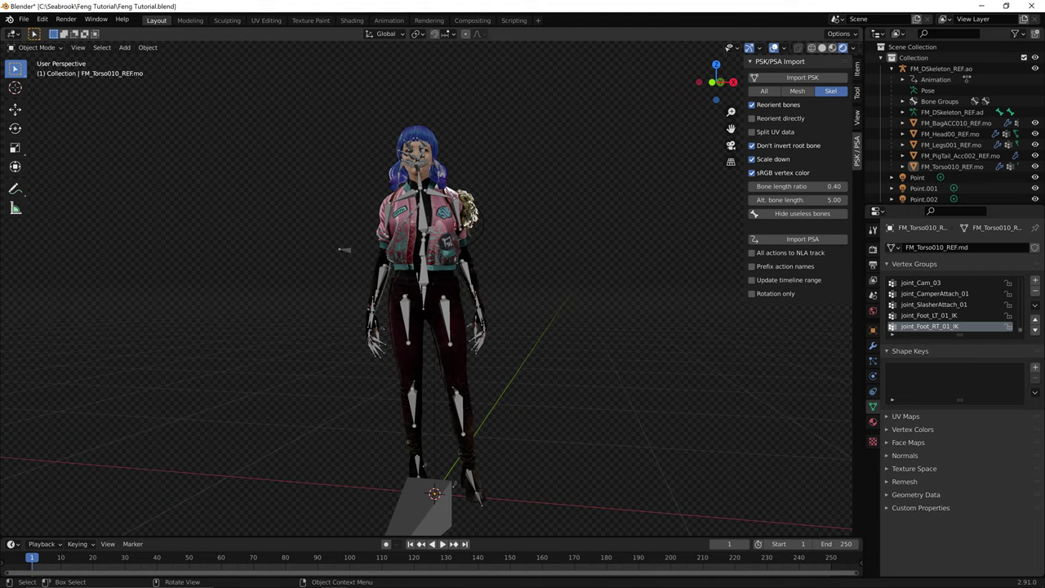
{"action": "scroll", "coordinate": [947, 139], "scroll_direction": "down", "scroll_amount": 1}
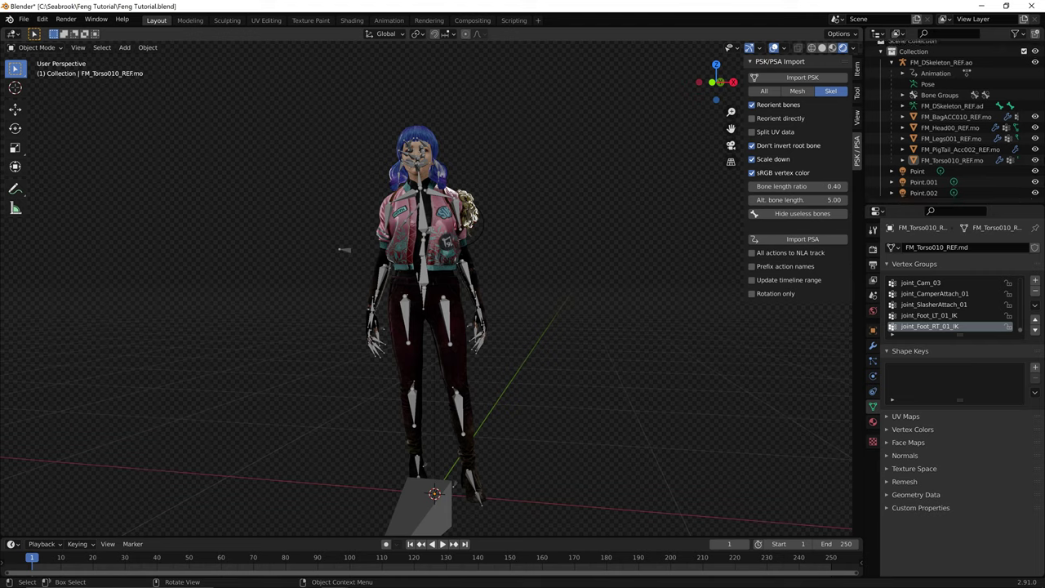
- Add a camera to the scene and move it up from the origin to around the character's head height
{"action": "key", "text": "shift+a"}
{"action": "mouse_move", "coordinate": [494, 304]}
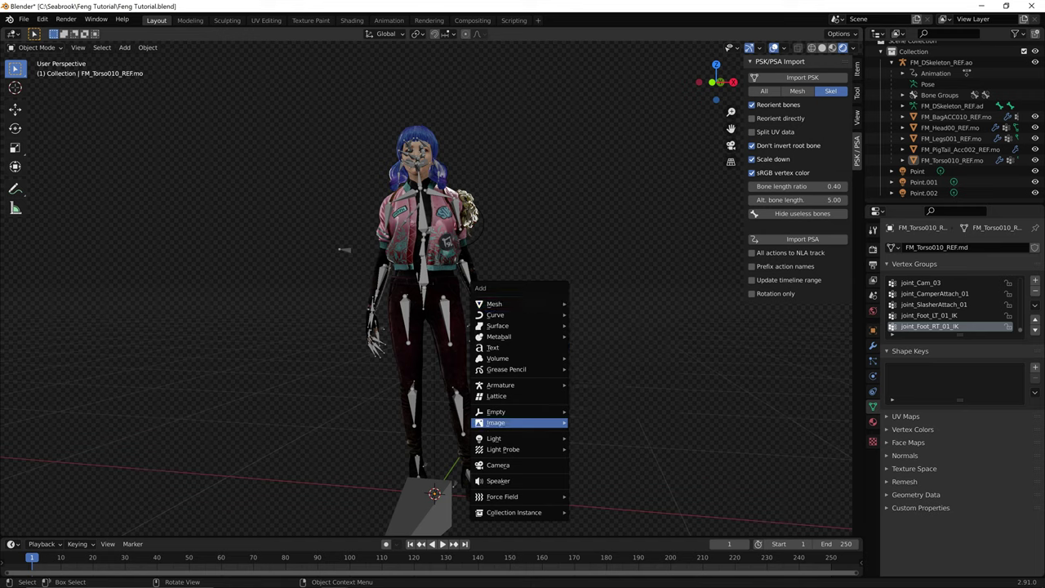
{"action": "left_click", "coordinate": [498, 465]}
{"action": "scroll", "coordinate": [498, 465], "scroll_direction": "down", "scroll_amount": 4}
{"action": "key", "text": "g"}
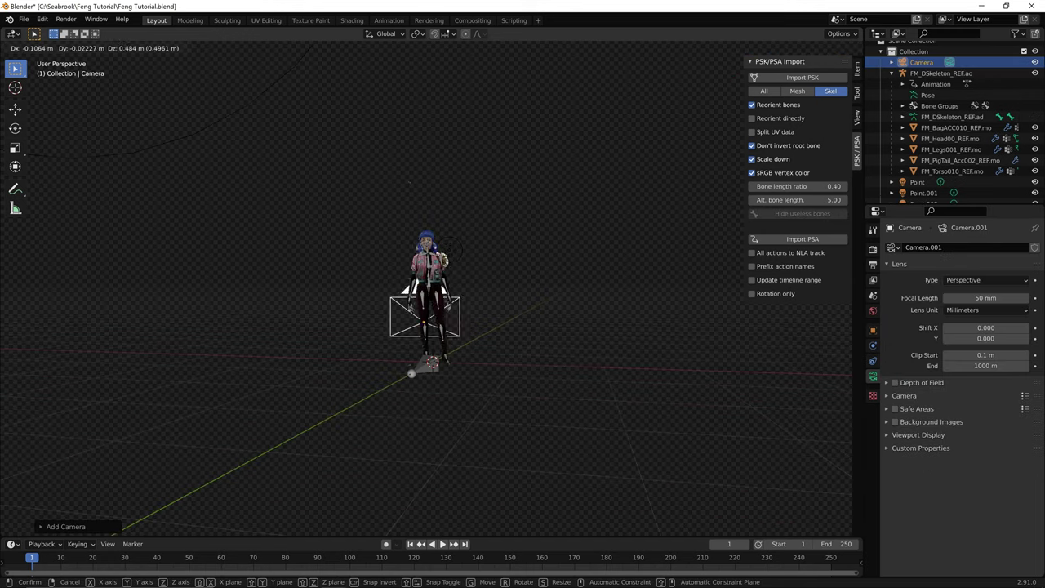
{"action": "left_click", "coordinate": [484, 363]}
{"action": "middle_click_drag", "start_coordinate": [483, 362], "coordinate": [326, 359]}
{"action": "key", "text": "g"}
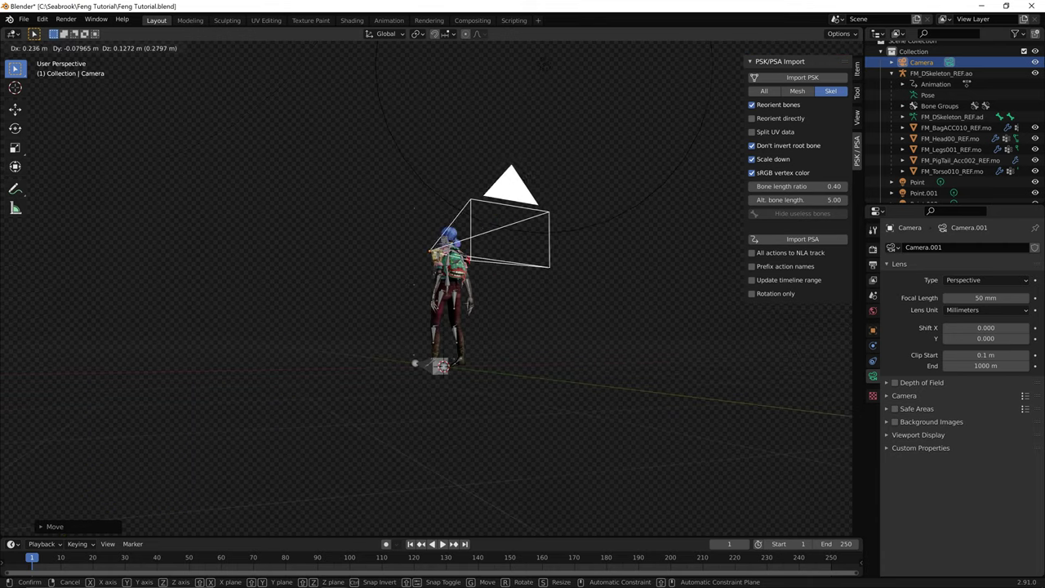
{"action": "left_click", "coordinate": [413, 285]}
- Reposition the camera in front of the character at upper-body height, checking its placement from several angles
{"action": "middle_click_drag", "start_coordinate": [413, 284], "coordinate": [507, 285]}
{"action": "key", "text": "g"}
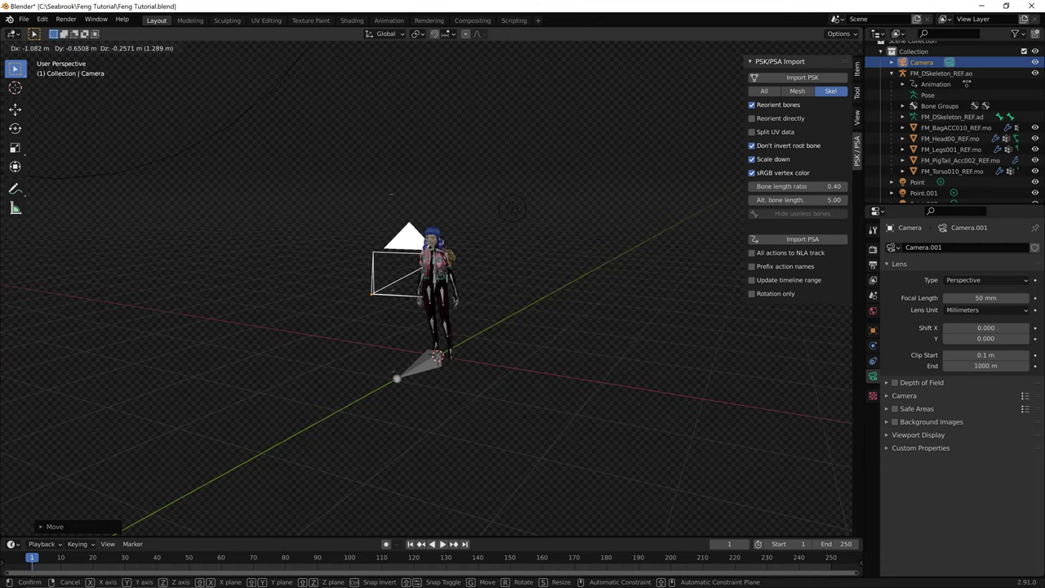
{"action": "left_click", "coordinate": [392, 290]}
{"action": "middle_click_drag", "start_coordinate": [392, 290], "coordinate": [245, 282]}
{"action": "key", "text": "g"}
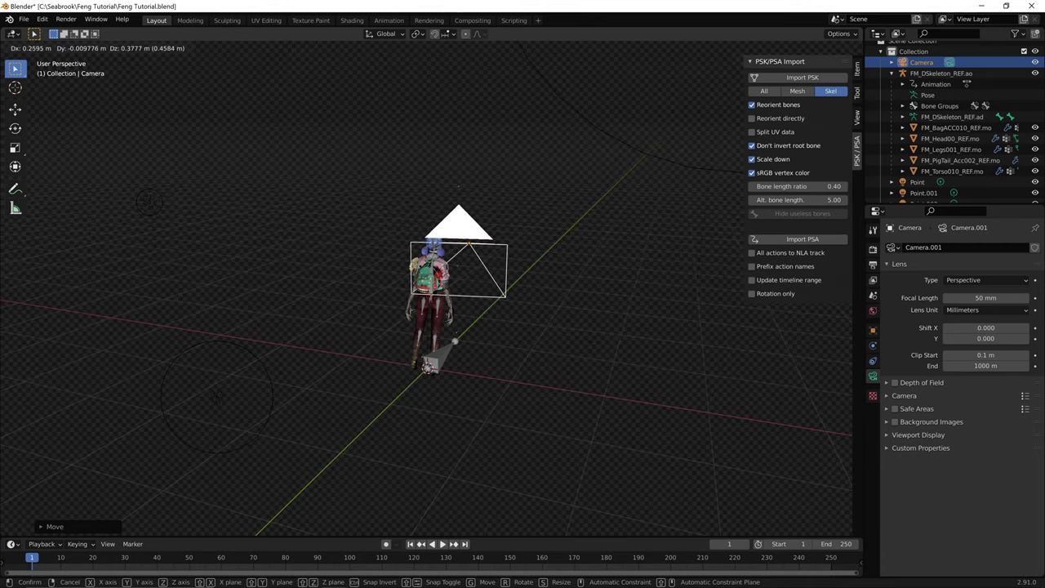
{"action": "left_click", "coordinate": [200, 253]}
{"action": "middle_click_drag", "start_coordinate": [200, 253], "coordinate": [155, 252]}
{"action": "middle_click_drag", "start_coordinate": [555, 294], "coordinate": [588, 294]}
- Look through the camera and lock it to the view so that navigation moves the camera
{"action": "key", "text": "KP_0"}
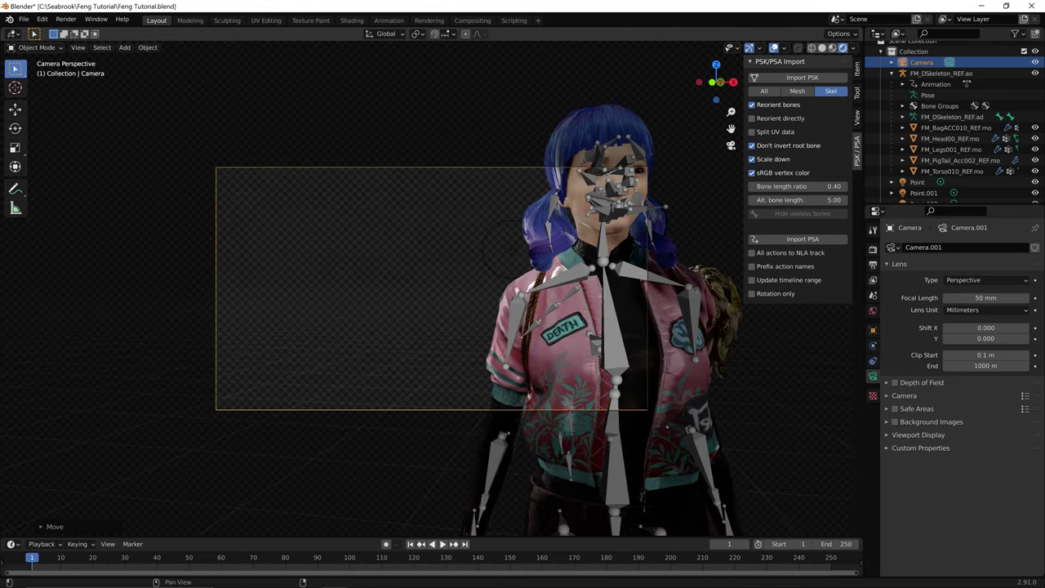
{"action": "left_click", "coordinate": [858, 117]}
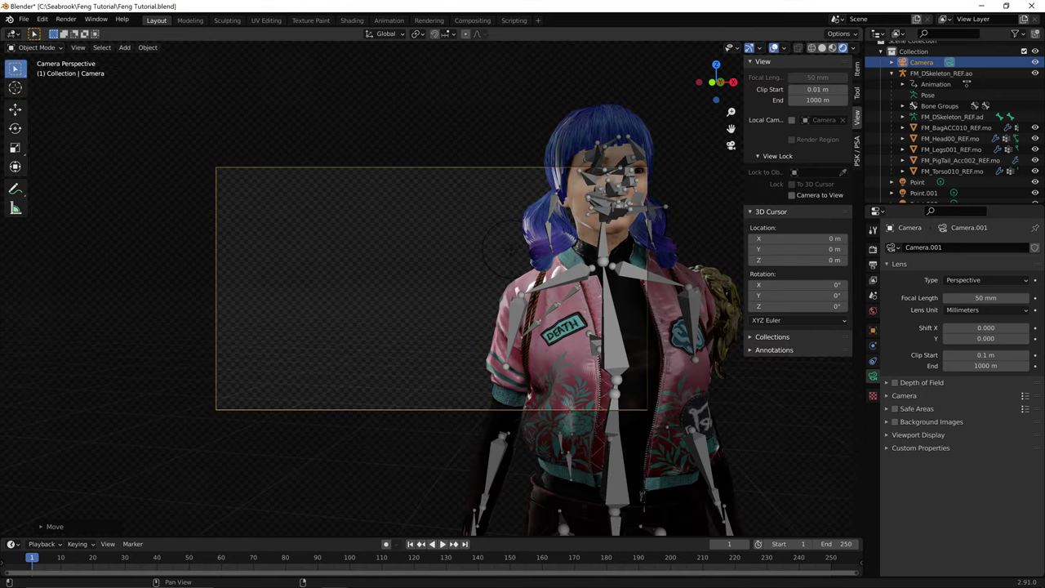
{"action": "left_click", "coordinate": [857, 93]}
{"action": "left_click", "coordinate": [858, 70]}
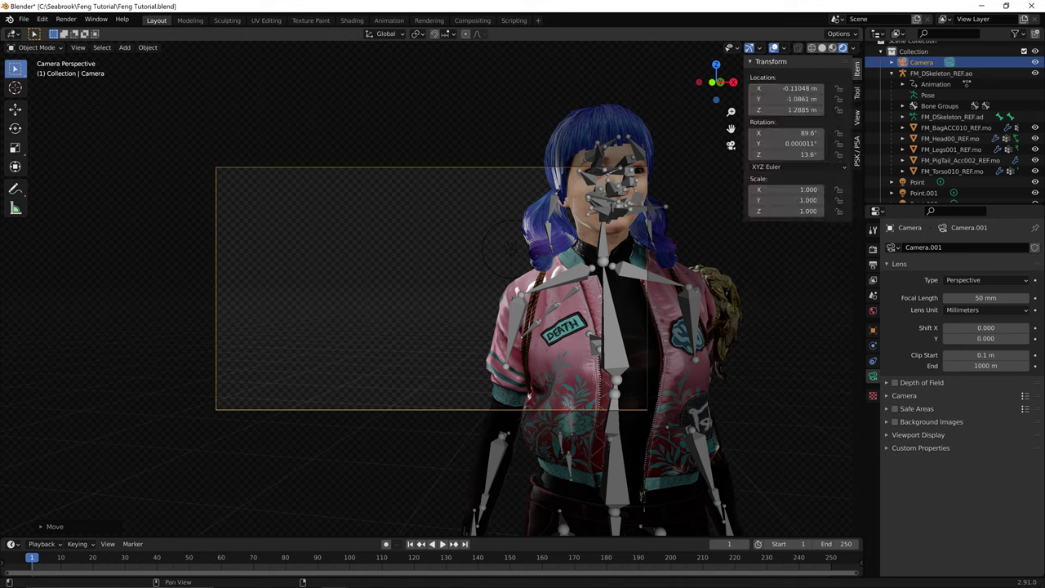
{"action": "left_click", "coordinate": [857, 93]}
{"action": "left_click", "coordinate": [857, 118]}
{"action": "left_click", "coordinate": [858, 151]}
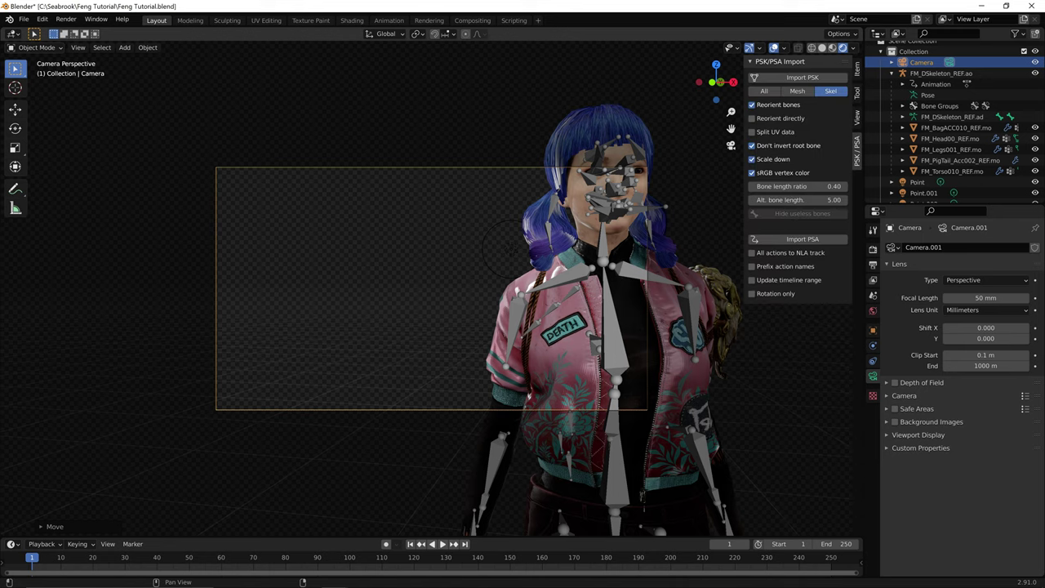
{"action": "left_click", "coordinate": [858, 118]}
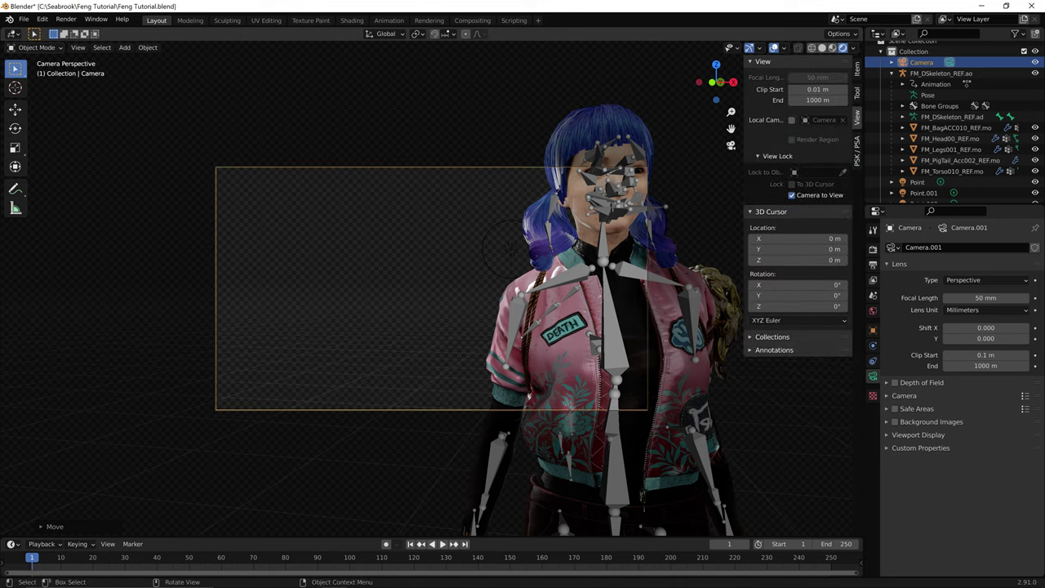
- Pull the camera back to show the full character centred in the view, and hide the FM_DSkeleton_REF.ao armature
{"action": "scroll", "coordinate": [506, 327], "scroll_direction": "down", "scroll_amount": 5}
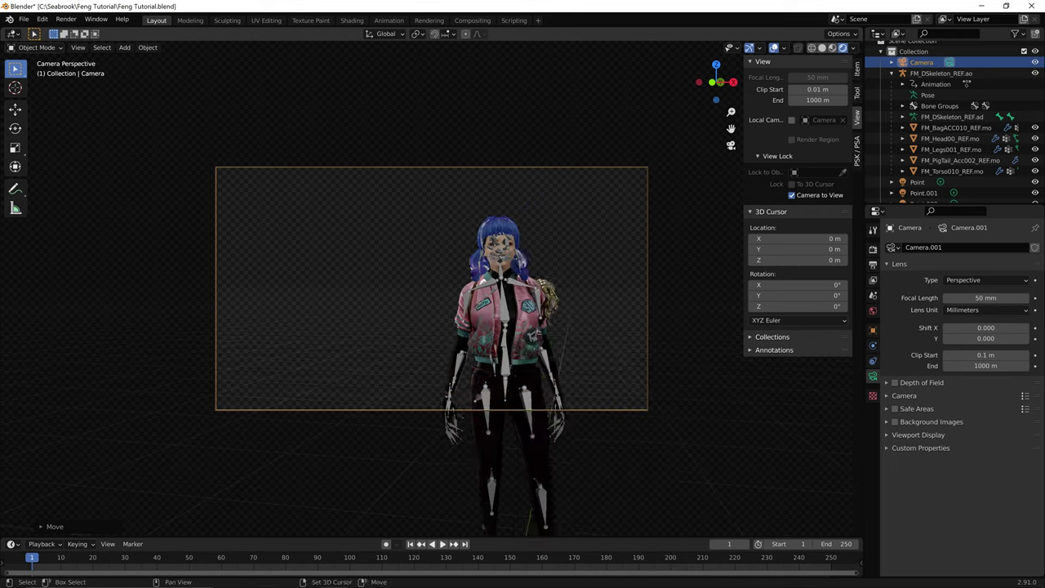
{"action": "middle_click_drag", "start_coordinate": [506, 326], "coordinate": [398, 223], "text": "shift"}
{"action": "middle_click_drag", "start_coordinate": [300, 229], "coordinate": [475, 242]}
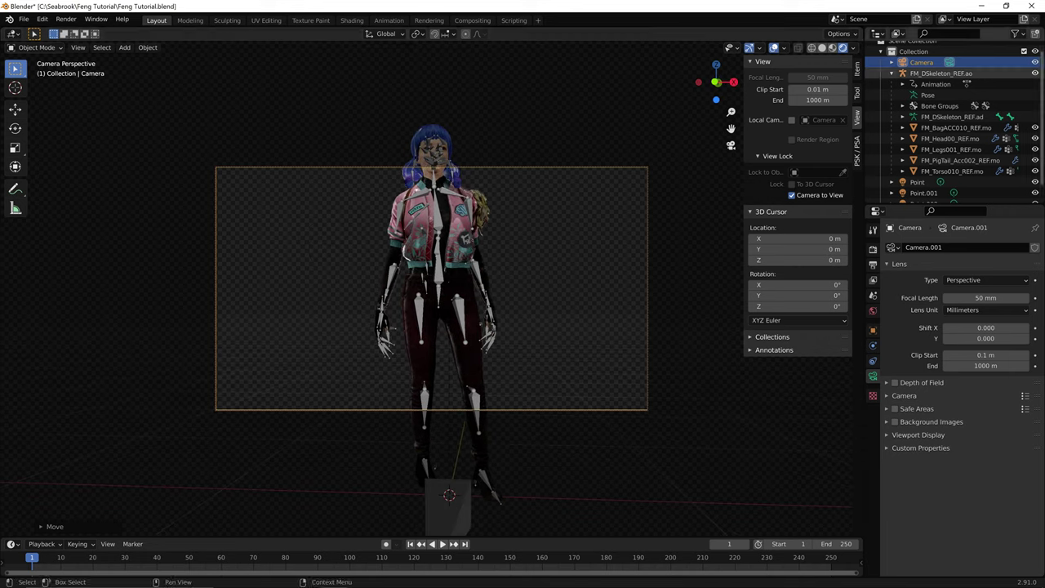
{"action": "left_click", "coordinate": [1036, 72]}
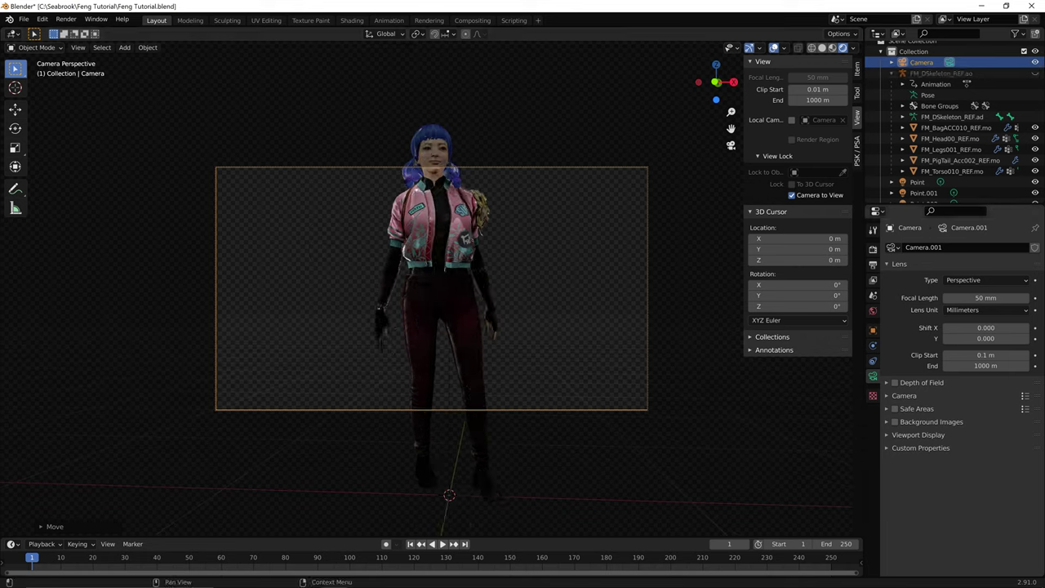
- Set the output's vertical resolution to 4467 px and centre the full character in the tall camera frame
{"action": "left_click", "coordinate": [873, 249]}
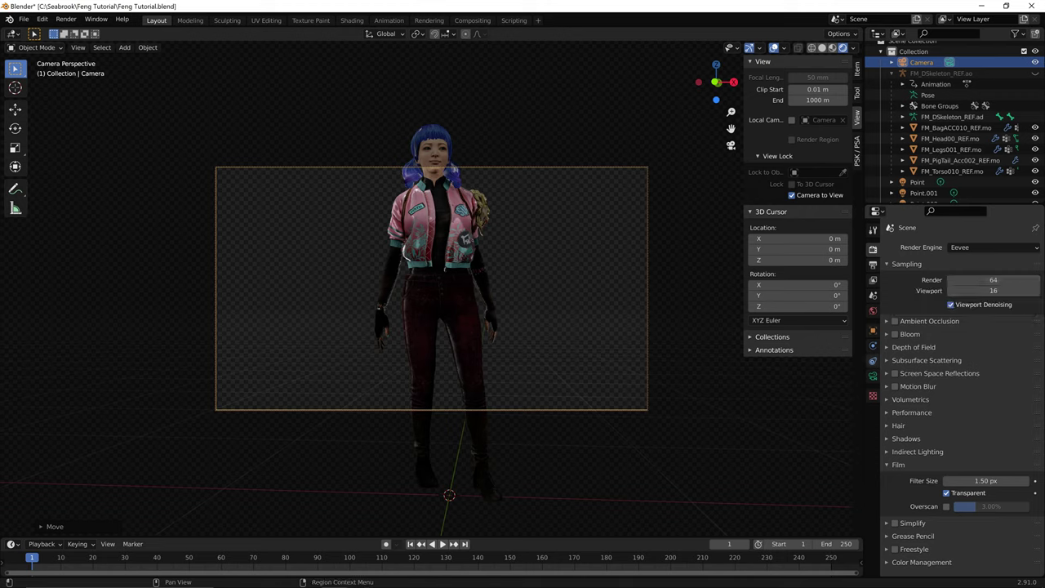
{"action": "left_click", "coordinate": [873, 295]}
{"action": "left_click", "coordinate": [873, 311]}
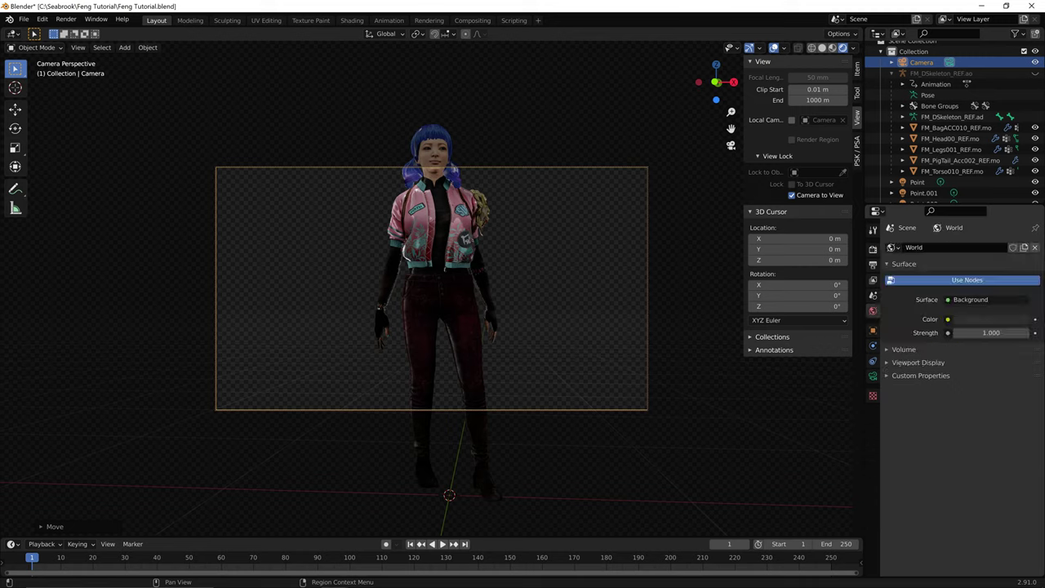
{"action": "left_click", "coordinate": [873, 330]}
{"action": "left_click", "coordinate": [873, 346]}
{"action": "left_click", "coordinate": [873, 361]}
{"action": "left_click", "coordinate": [873, 331]}
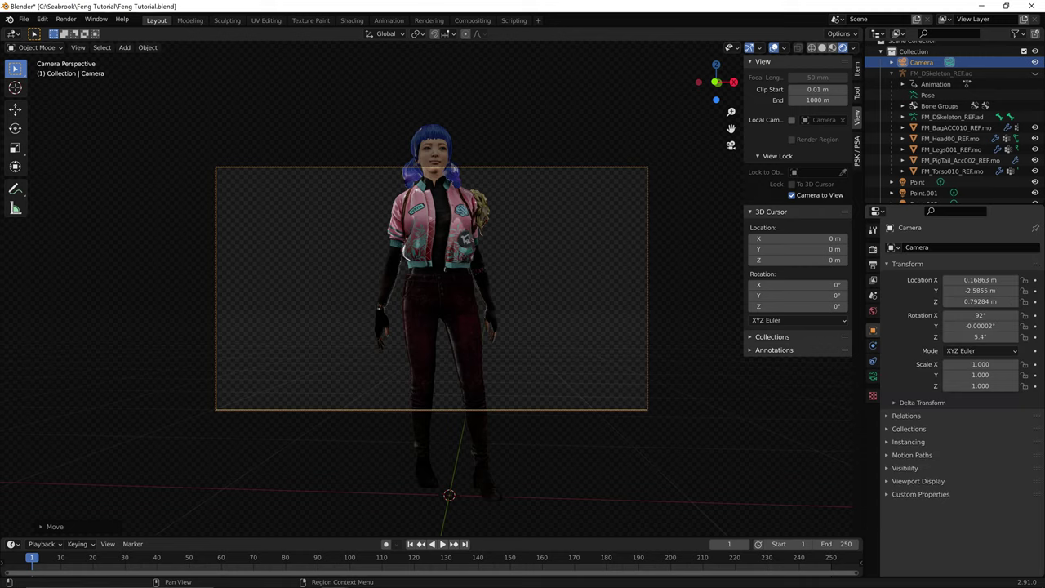
{"action": "left_click", "coordinate": [873, 294]}
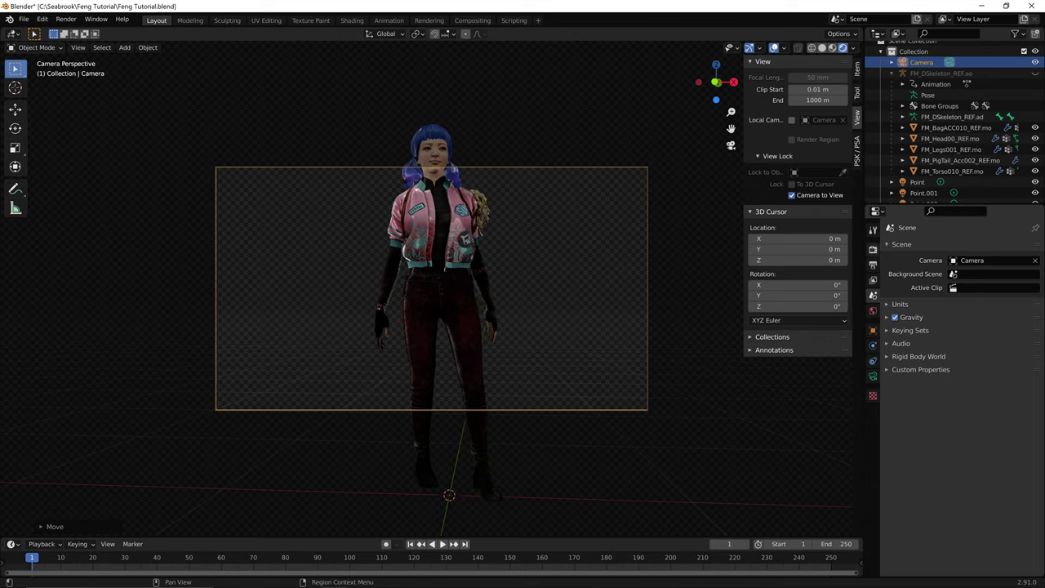
{"action": "left_click", "coordinate": [873, 248]}
{"action": "left_click", "coordinate": [873, 265]}
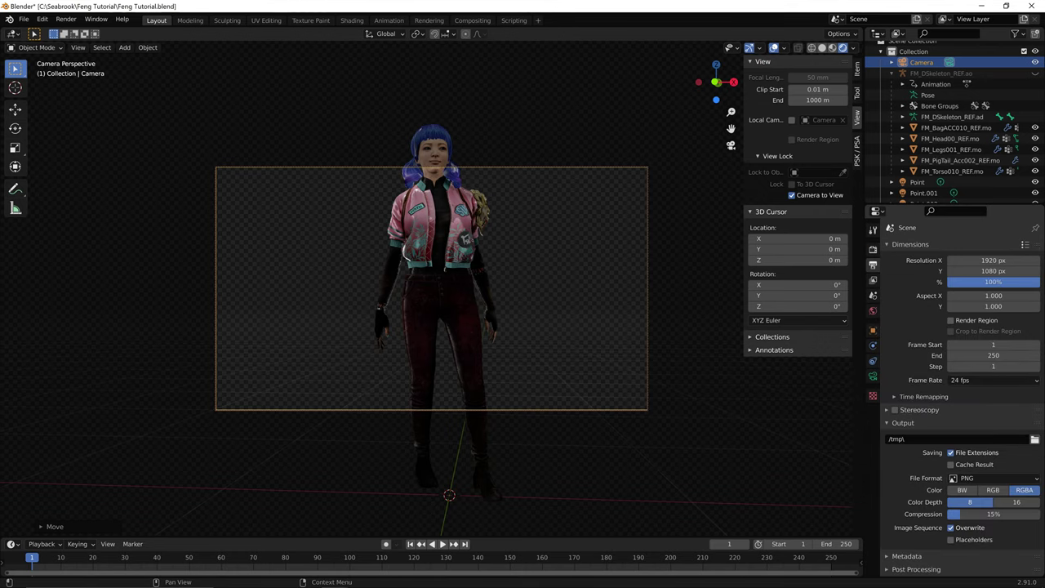
{"action": "mouse_move", "coordinate": [993, 261]}
{"action": "left_mouse_down"}
{"action": "mouse_move", "coordinate": [1031, 270]}
{"action": "mouse_move", "coordinate": [990, 270]}
{"action": "left_mouse_up"}
{"action": "key", "text": "ctrl+z"}
{"action": "left_click", "coordinate": [993, 260]}
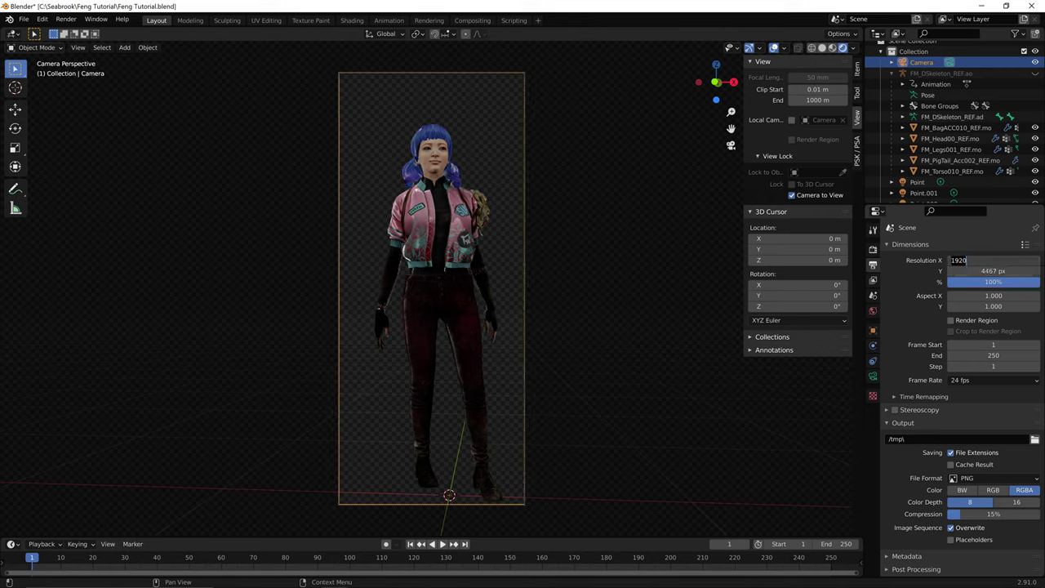
{"action": "key", "text": "Escape"}
{"action": "mouse_move", "coordinate": [523, 327]}
{"action": "middle_mouse_down", "text": "shift"}
{"action": "mouse_move", "coordinate": [507, 304]}
{"action": "mouse_move", "coordinate": [512, 315]}
{"action": "middle_mouse_up", "text": "shift"}
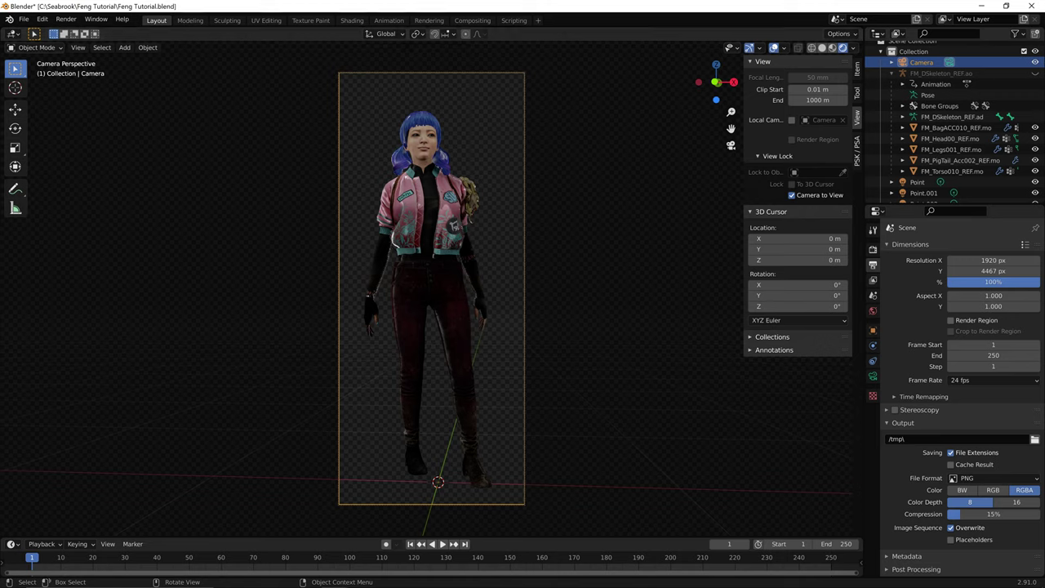
- Locate the command for rendering a still image, and deselect the camera
{"action": "left_click", "coordinate": [67, 19]}
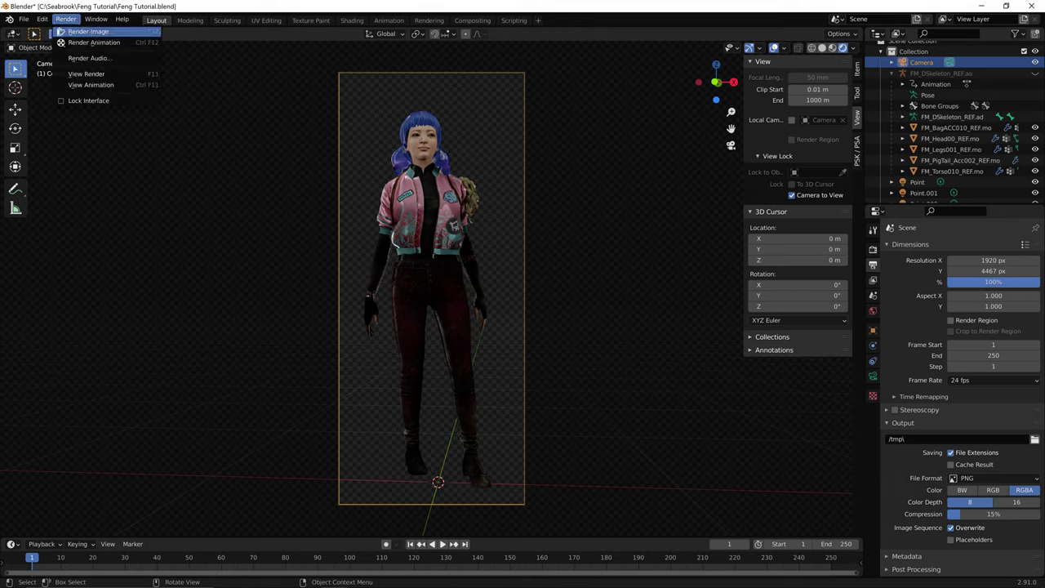
{"action": "left_click", "coordinate": [88, 32]}
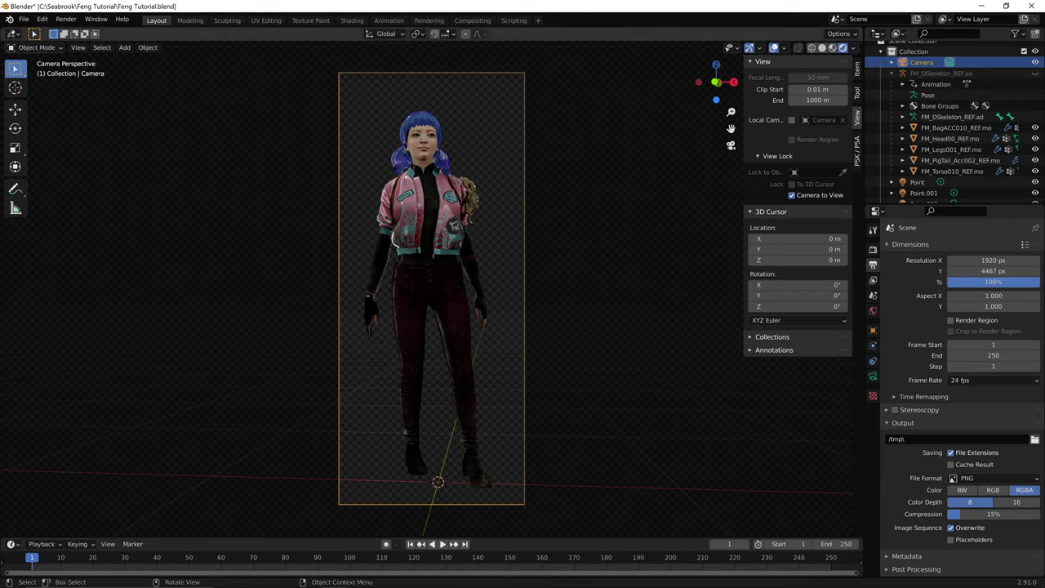
{"action": "left_click", "coordinate": [572, 343]}
{"action": "left_click", "coordinate": [453, 343]}
{"action": "left_click", "coordinate": [572, 359]}
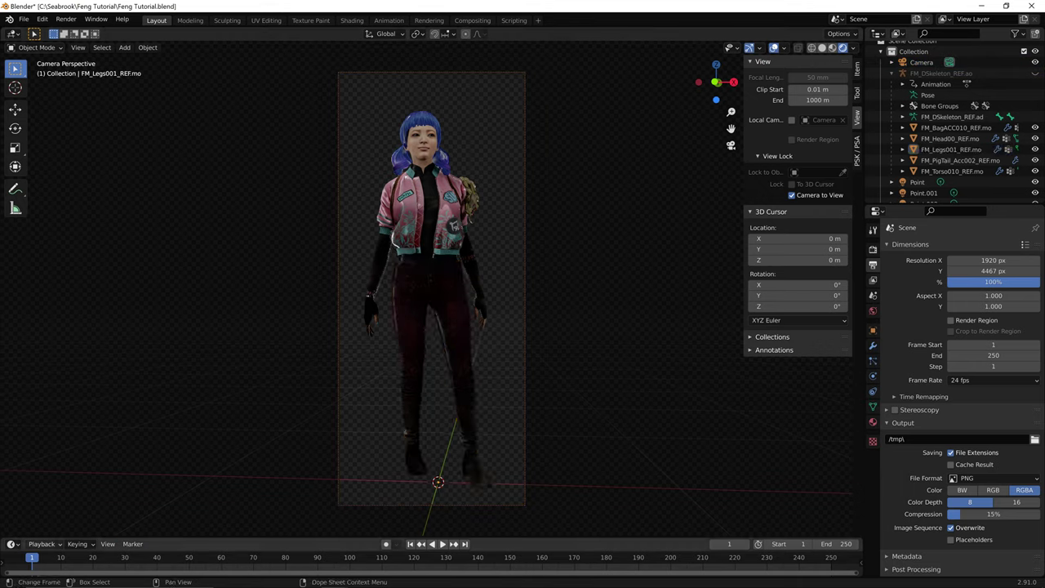
- Enlarge the timeline area below the viewport and switch it to the Nonlinear Animation editor
{"action": "left_click", "coordinate": [12, 544]}
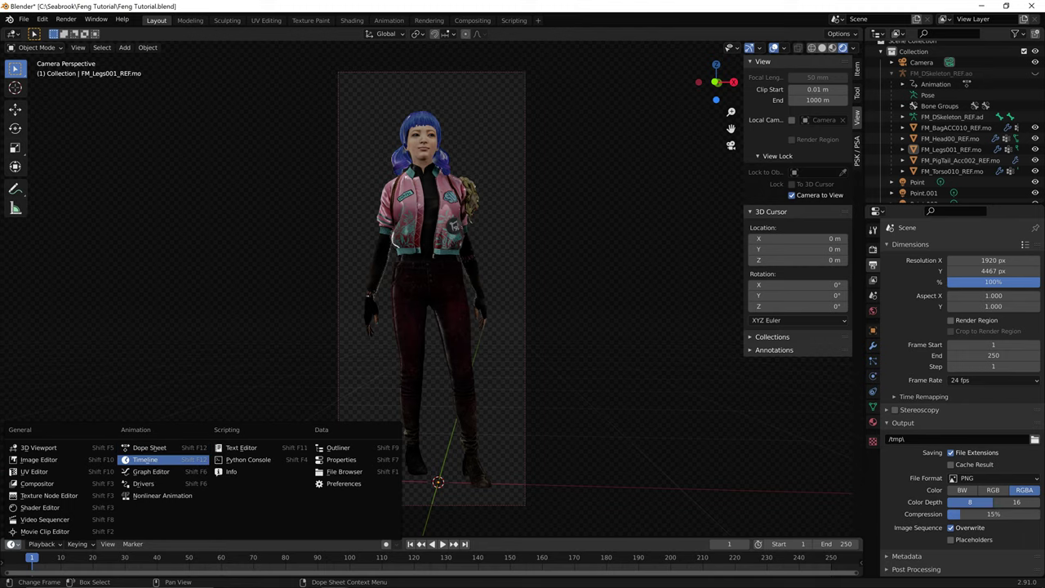
{"action": "left_click", "coordinate": [144, 460]}
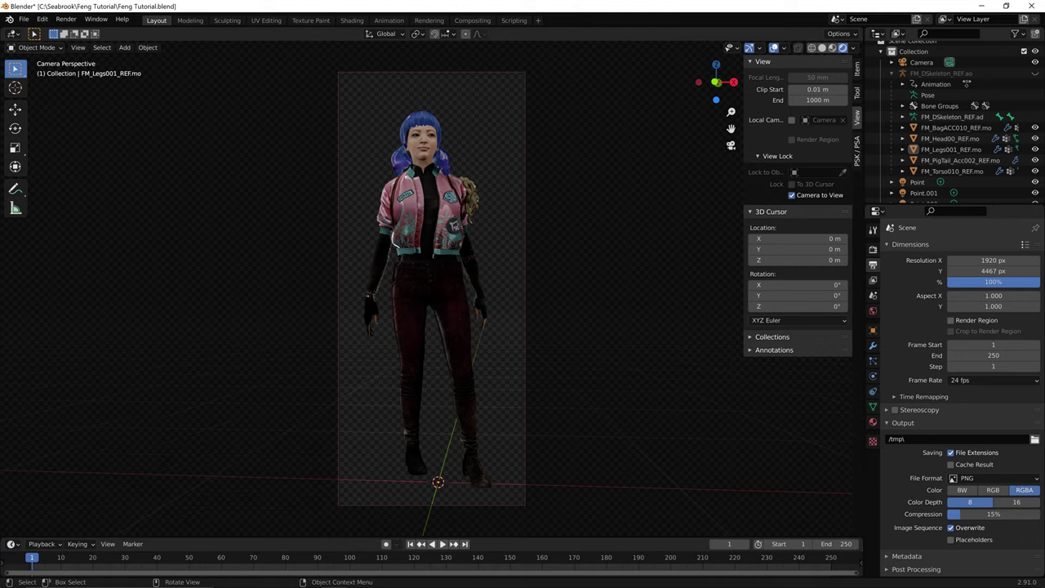
{"action": "left_click_drag", "start_coordinate": [146, 537], "coordinate": [145, 390]}
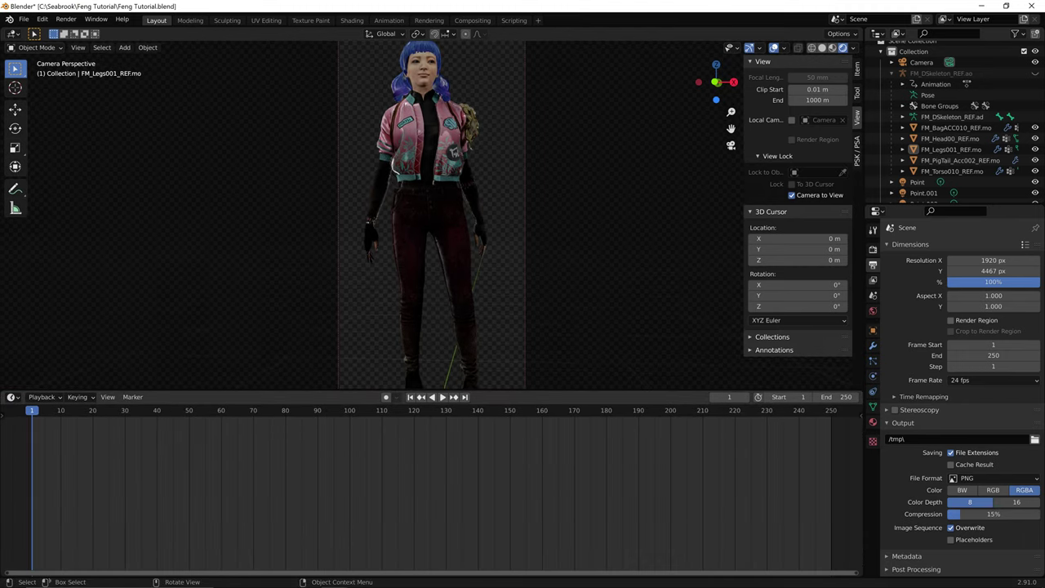
{"action": "left_click", "coordinate": [13, 398]}
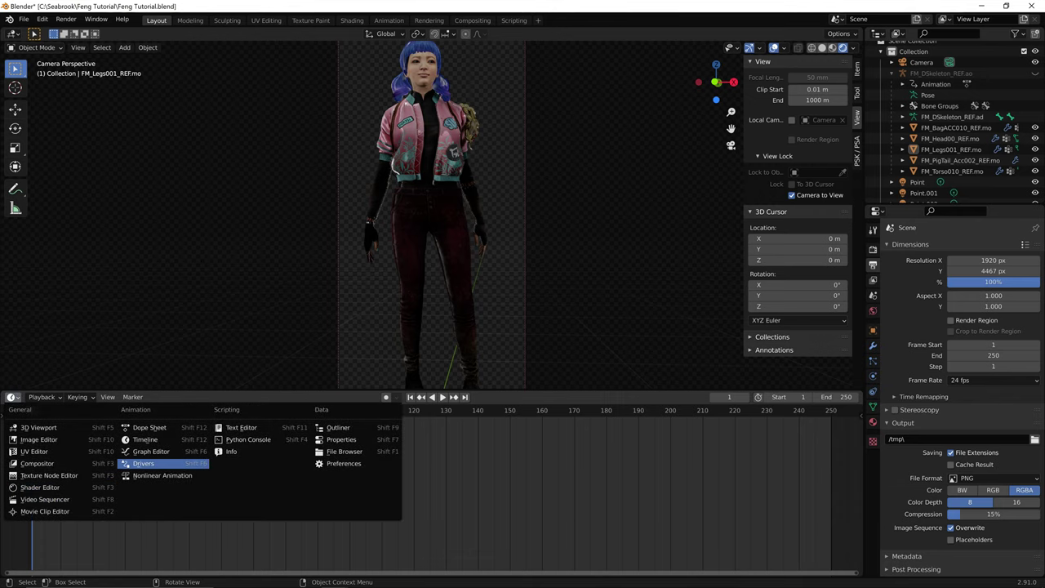
{"action": "left_click", "coordinate": [163, 475]}
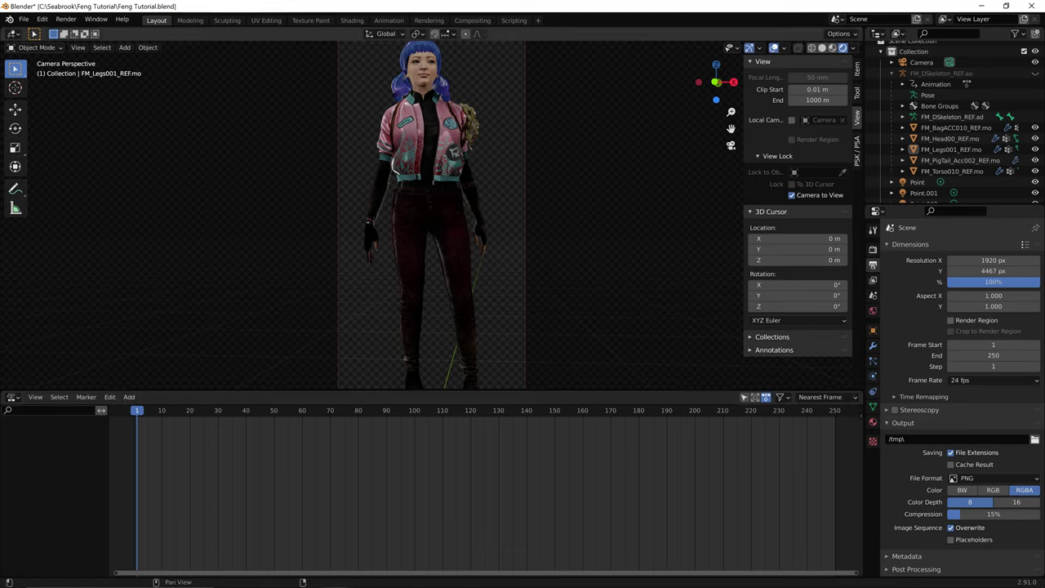
- Unhide and select the FM_DSkeleton_REF.ao armature, and push its FM_MenuIdle action down into an NLA track
{"action": "left_click", "coordinate": [857, 70]}
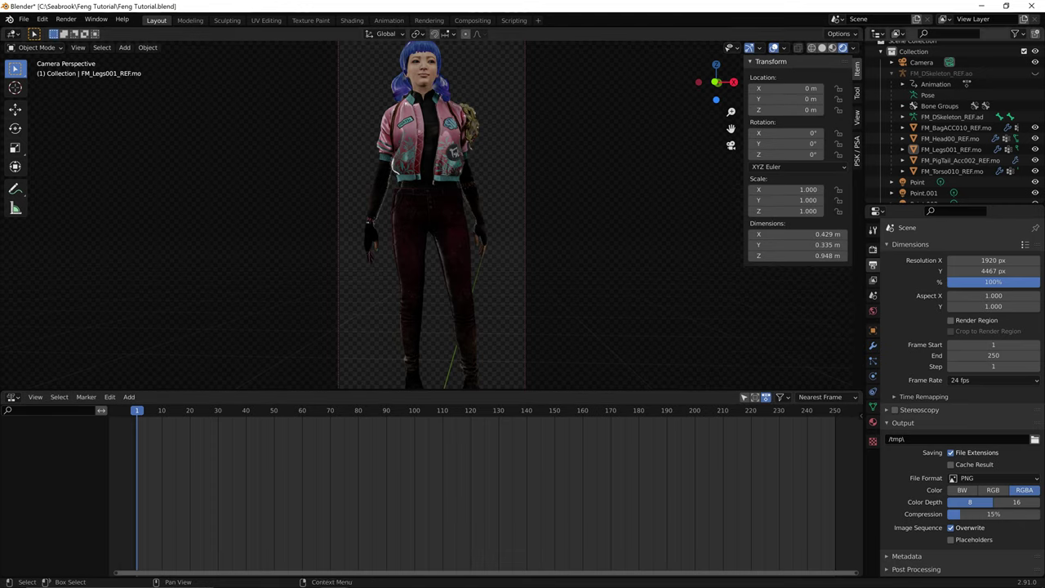
{"action": "scroll", "coordinate": [955, 81], "scroll_direction": "up", "scroll_amount": 1}
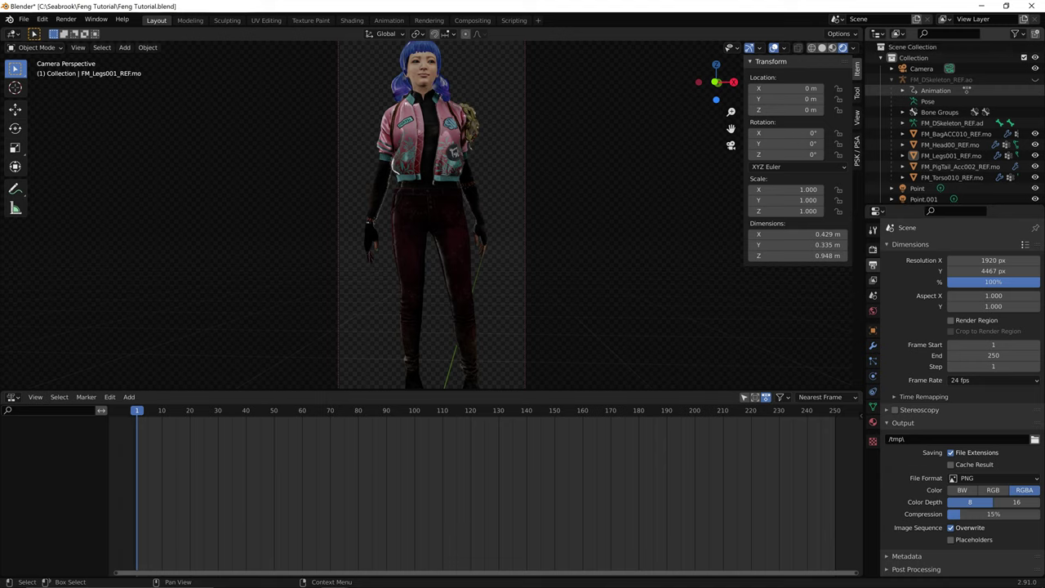
{"action": "left_click", "coordinate": [939, 79]}
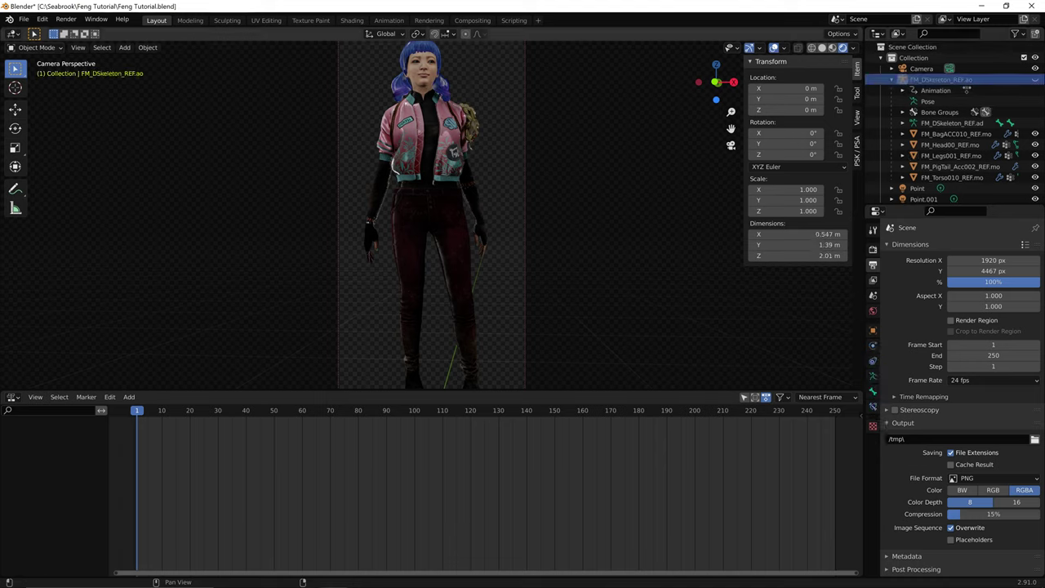
{"action": "left_click", "coordinate": [856, 147]}
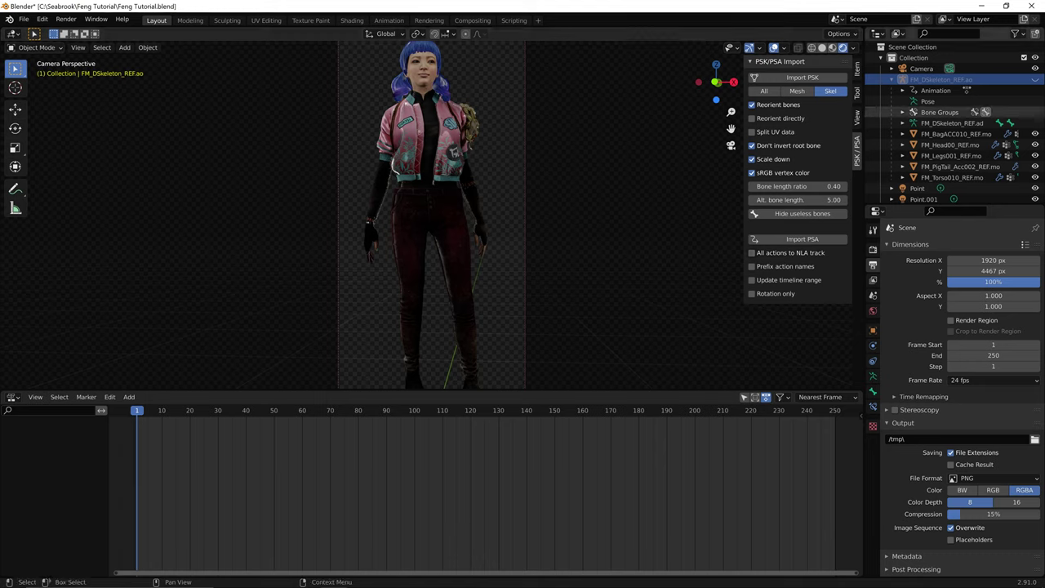
{"action": "left_click", "coordinate": [1036, 80]}
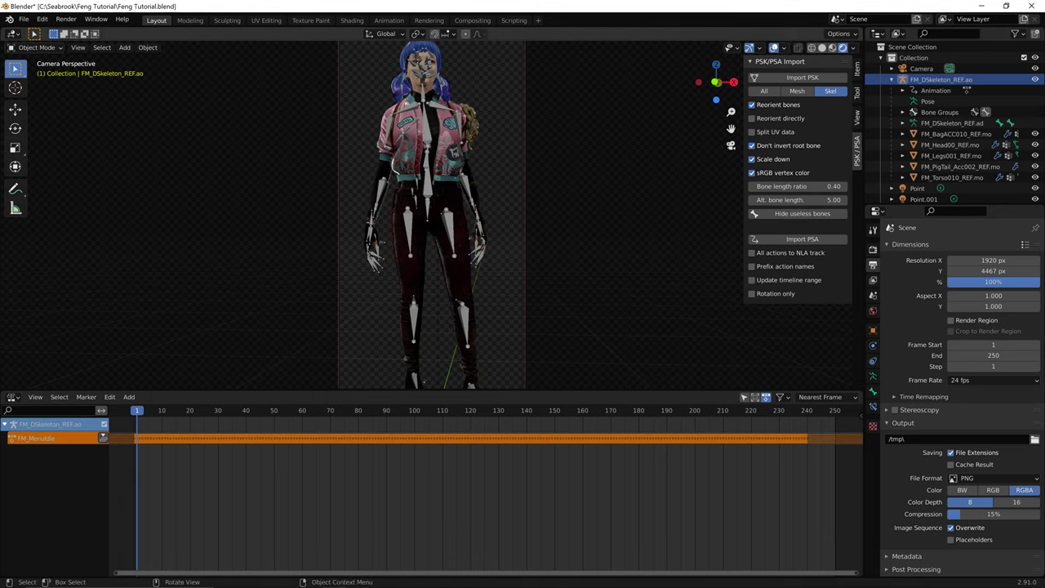
{"action": "left_click", "coordinate": [428, 176]}
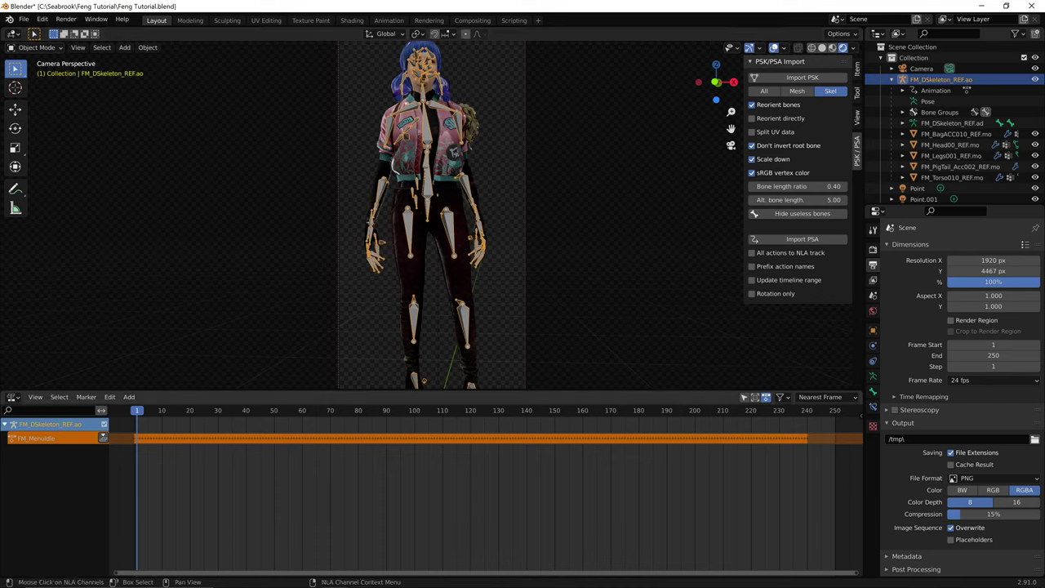
{"action": "left_click", "coordinate": [103, 438]}
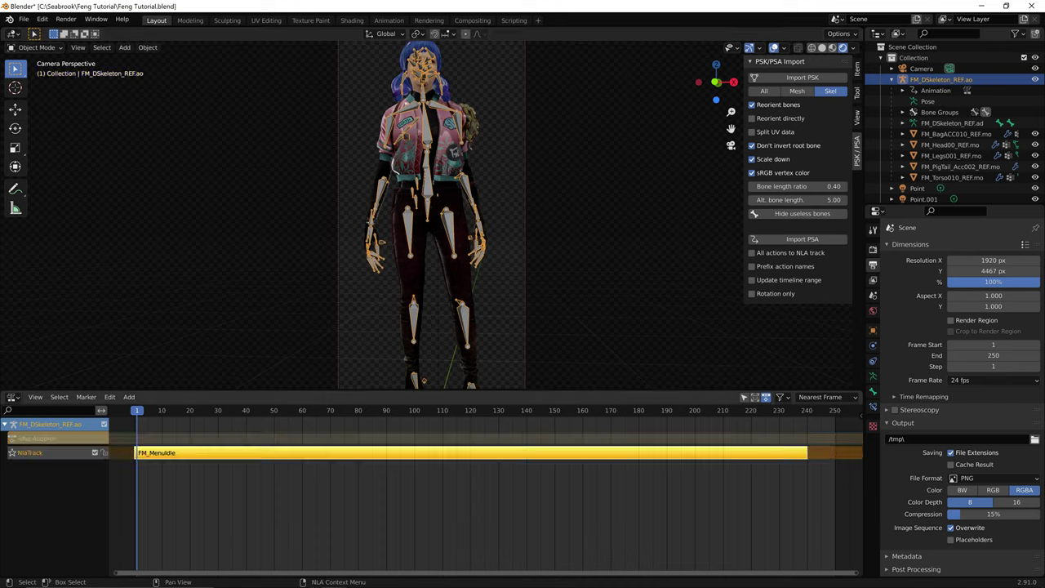
- Move the playhead to frame 240 at the end of the FM_MenuIdle strip, and set the scene's end frame to 3000
{"action": "left_click_drag", "start_coordinate": [137, 410], "coordinate": [807, 410]}
{"action": "scroll", "coordinate": [486, 490], "scroll_direction": "down", "scroll_amount": 8}
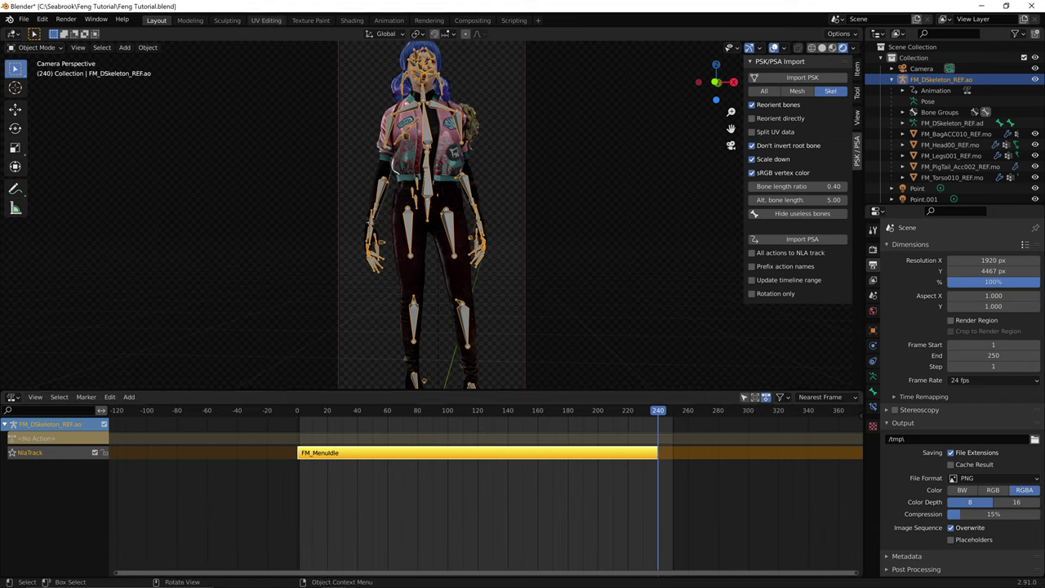
{"action": "left_click", "coordinate": [191, 20]}
{"action": "key", "text": "ctrl+Page_Down"}
{"action": "key", "text": "ctrl+Page_Down"}
{"action": "key", "text": "ctrl+Page_Down"}
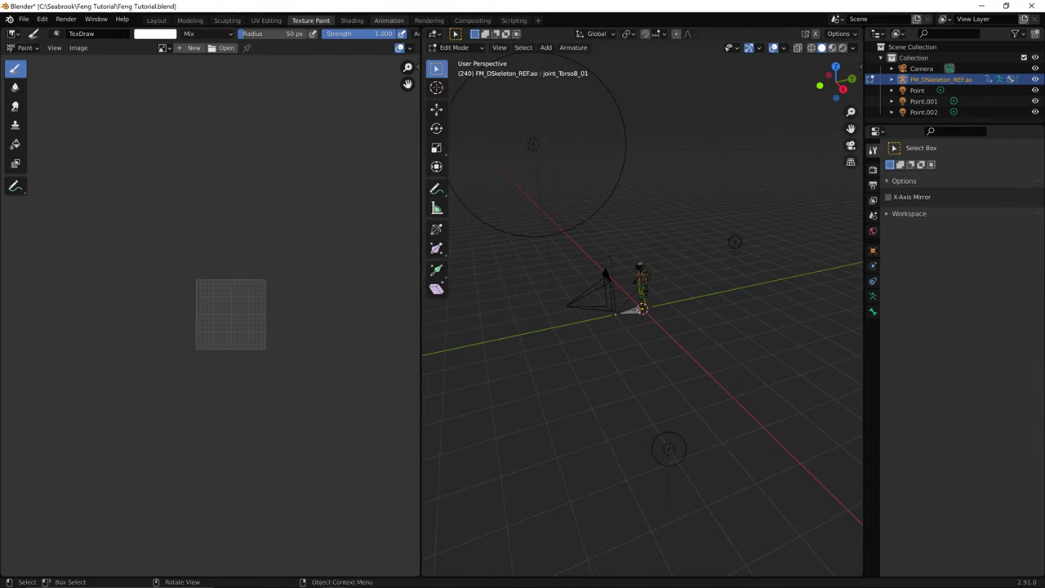
{"action": "key", "text": "ctrl+Page_Down"}
{"action": "key", "text": "ctrl+Page_Down"}
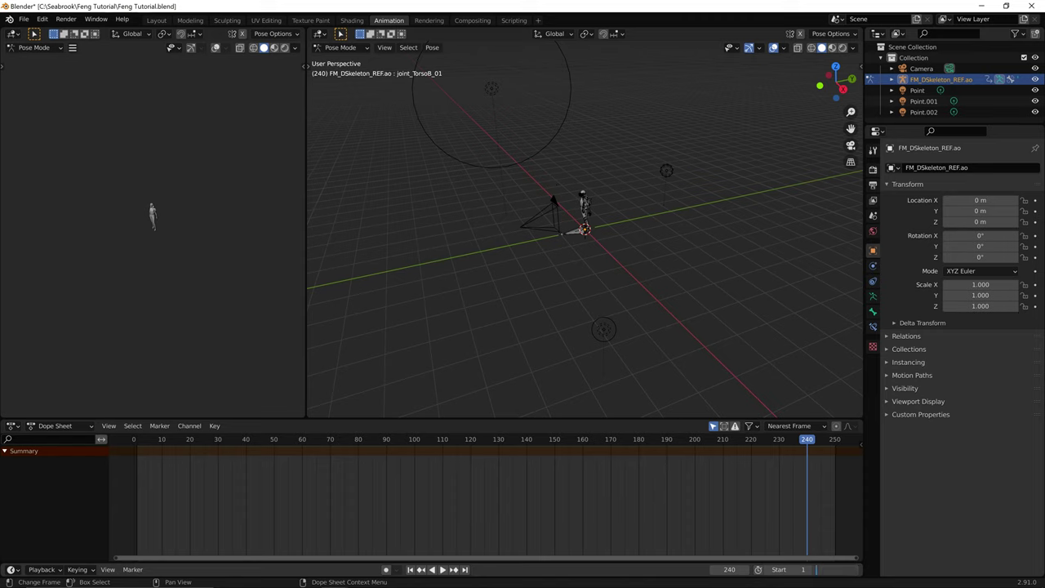
{"action": "key", "text": "Return"}
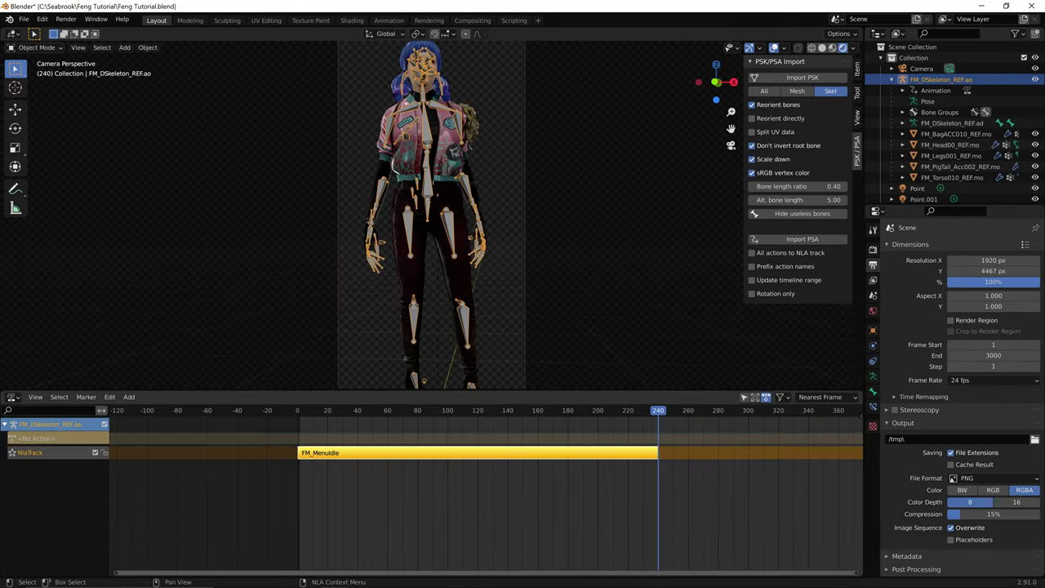
- Try moving the FM_MenuIdle strip along its track, deselect it, and place the playhead at frame 241
{"action": "scroll", "coordinate": [486, 490], "scroll_direction": "down", "scroll_amount": 2}
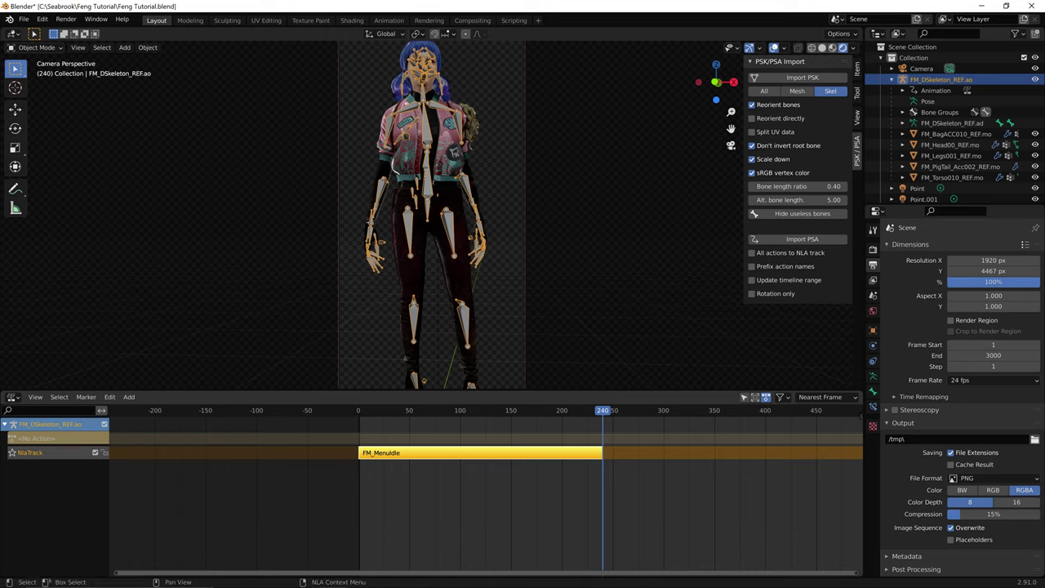
{"action": "key", "text": "g"}
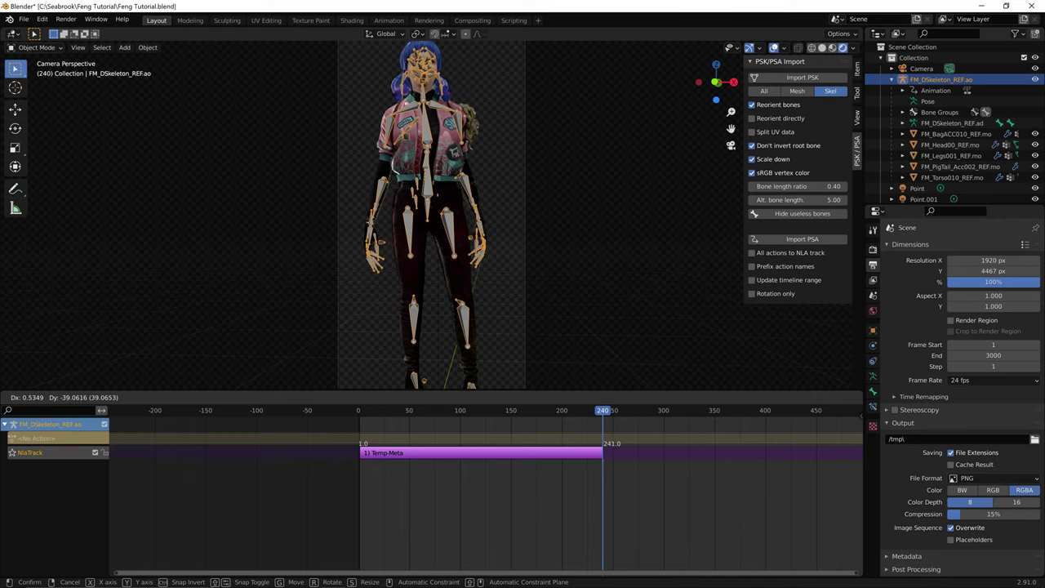
{"action": "left_click", "coordinate": [482, 490]}
{"action": "left_click", "coordinate": [482, 490]}
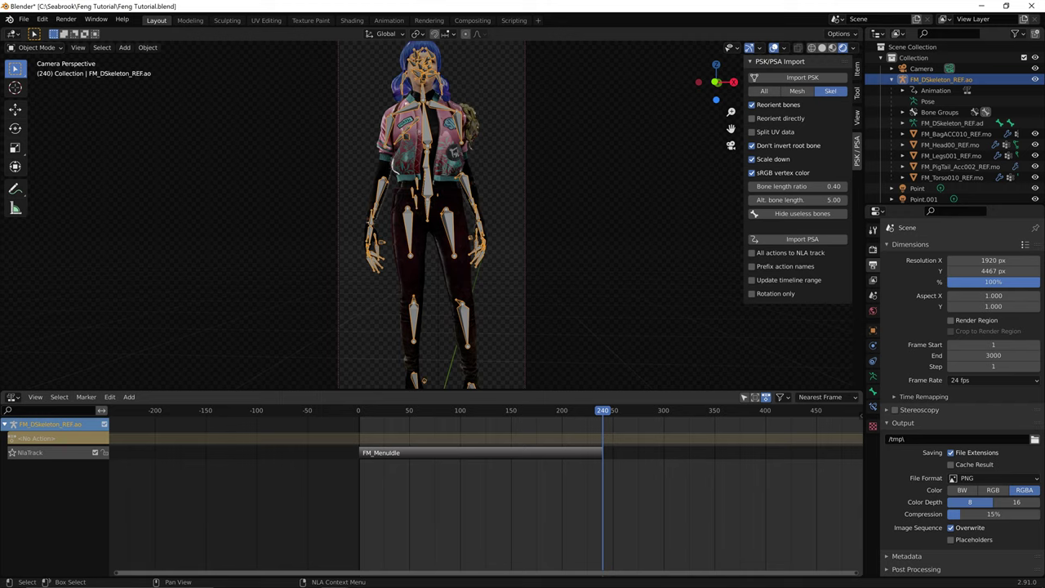
{"action": "left_click_drag", "start_coordinate": [603, 410], "coordinate": [602, 410]}
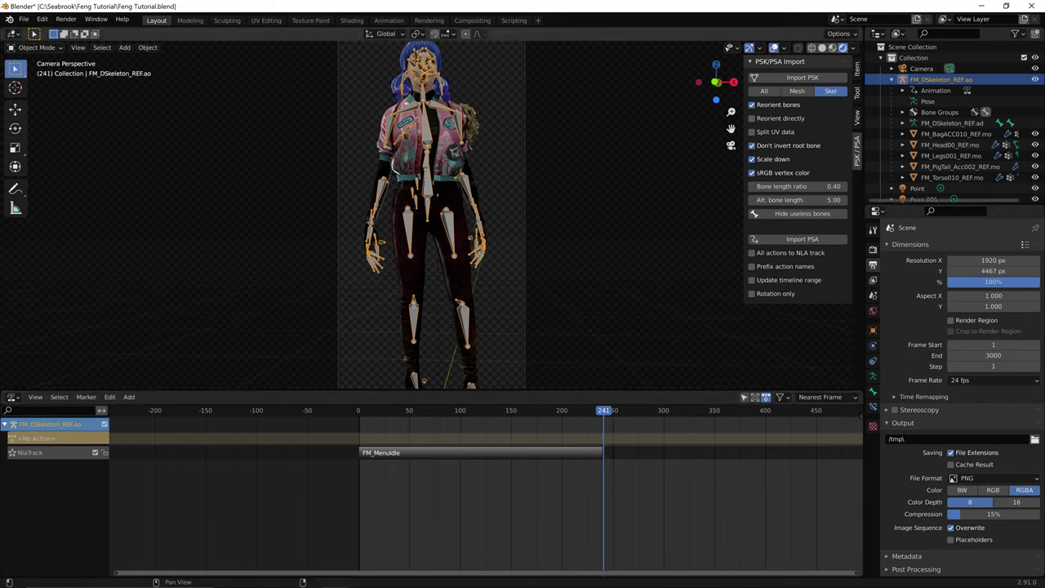
{"action": "left_click", "coordinate": [801, 239]}
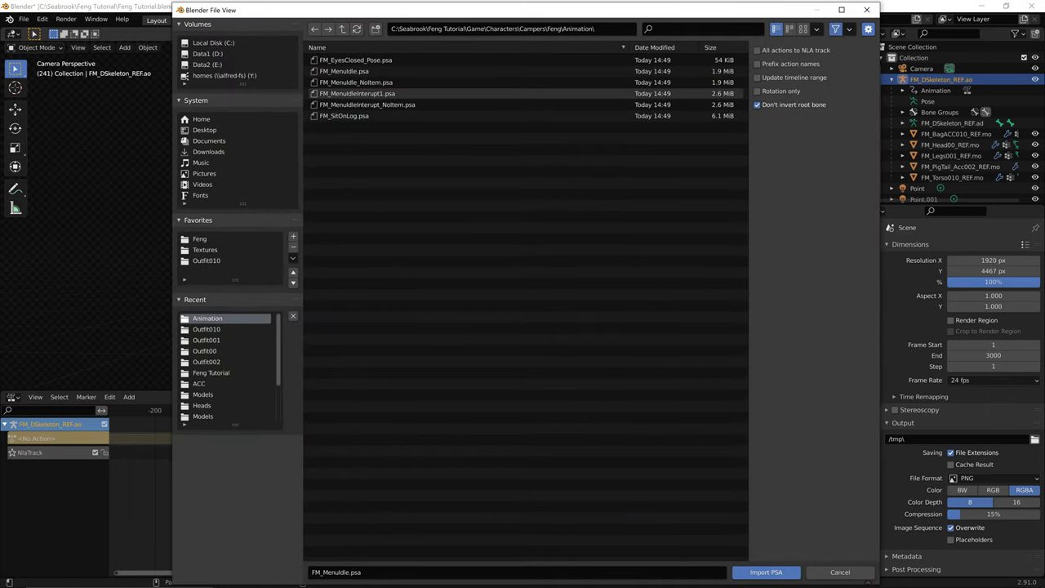
{"action": "left_click", "coordinate": [356, 60]}
{"action": "left_click", "coordinate": [766, 572]}
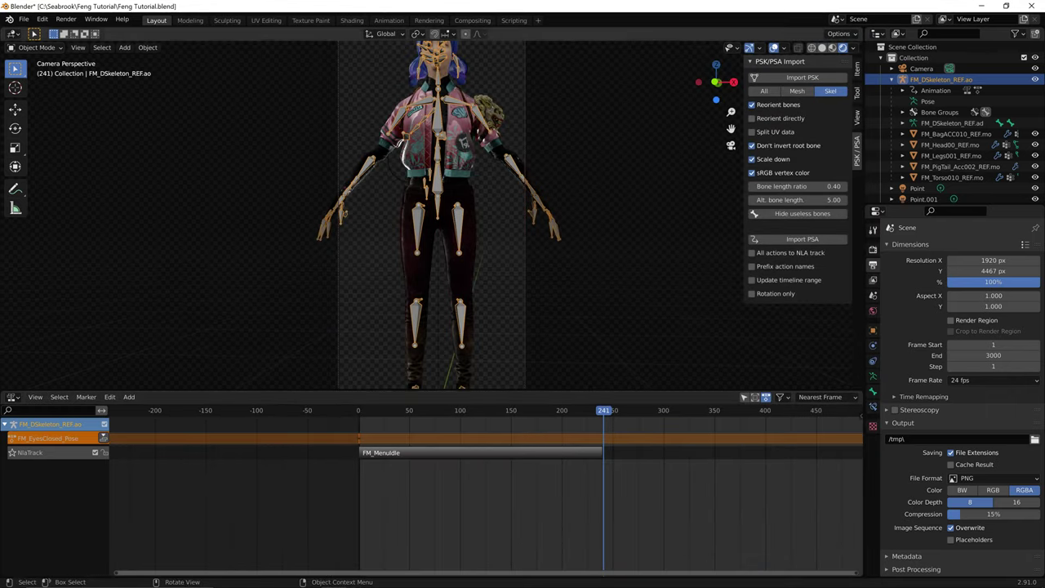
{"action": "key", "text": "ctrl+z"}
- Import the FM_MenuIdleInterupt1.psa animation onto the armature and push it down into its own NLA track
{"action": "left_click", "coordinate": [801, 239]}
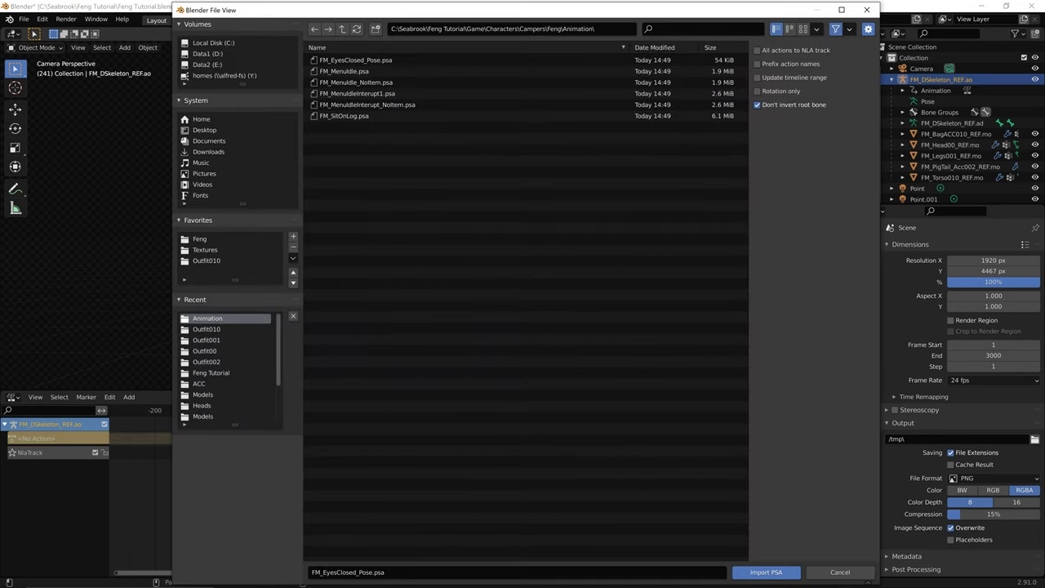
{"action": "left_click", "coordinate": [357, 94]}
{"action": "key", "text": "Return"}
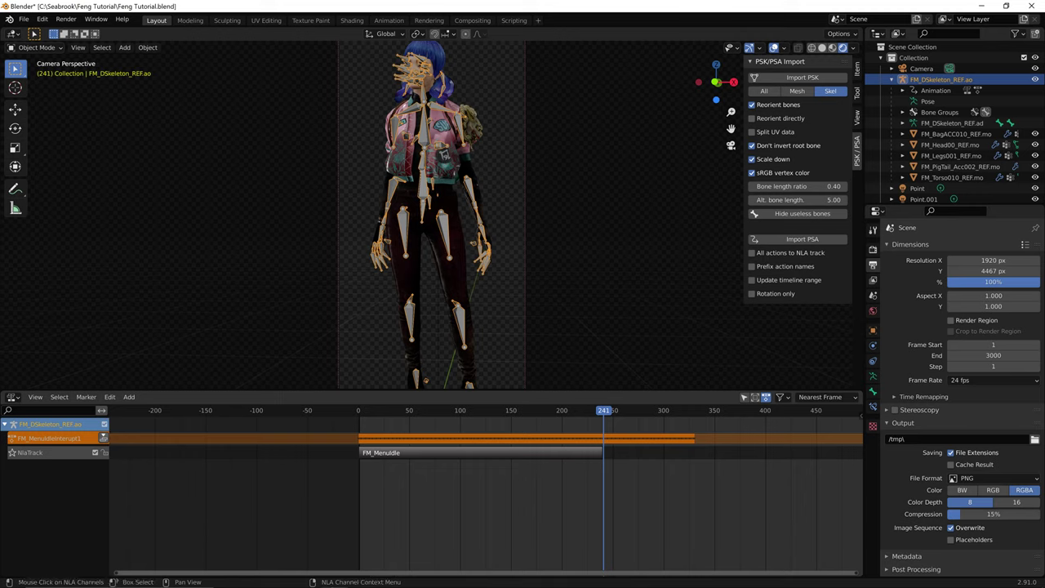
{"action": "left_click", "coordinate": [103, 438]}
- Move the FM_MenuIdleInterupt1 strip to start at frame 230 so it overlaps the end of FM_MenuIdle
{"action": "key", "text": "g"}
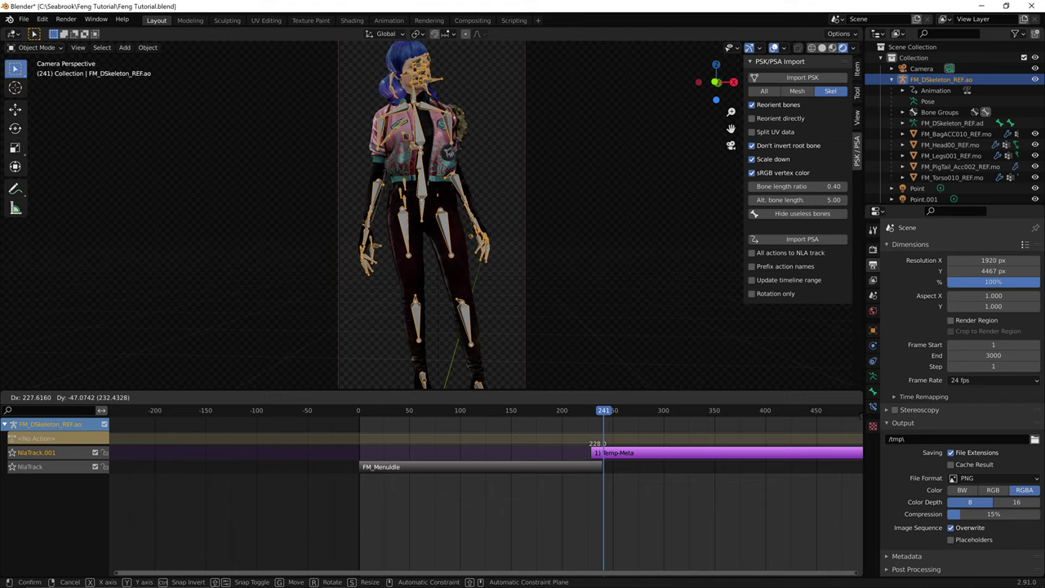
{"action": "left_click", "coordinate": [600, 457]}
{"action": "left_click", "coordinate": [605, 458]}
- Set the FM_MenuIdleInterupt1 strip's Blend In to 10 frames
{"action": "key", "text": "n"}
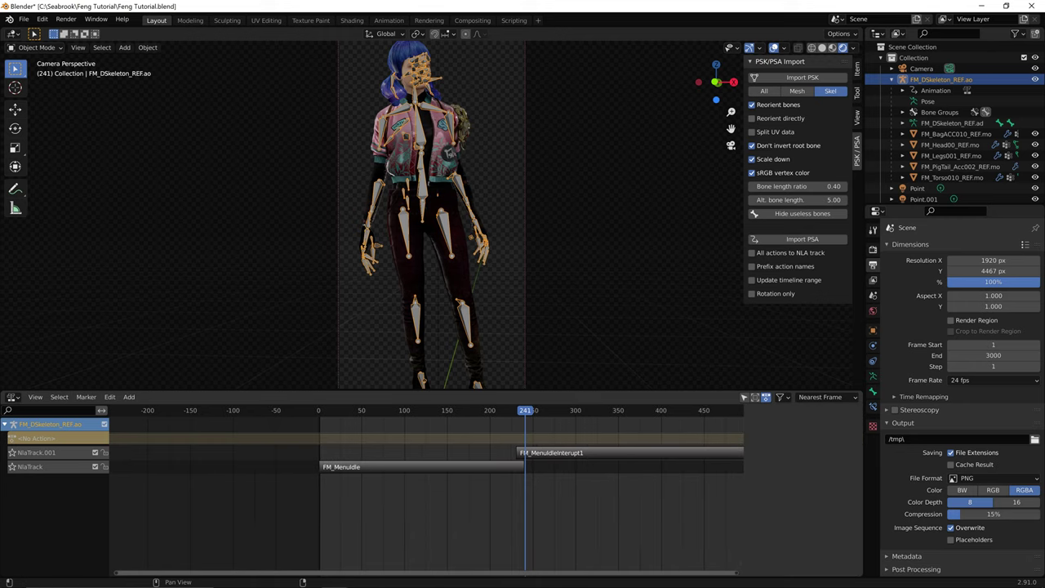
{"action": "left_click", "coordinate": [528, 454]}
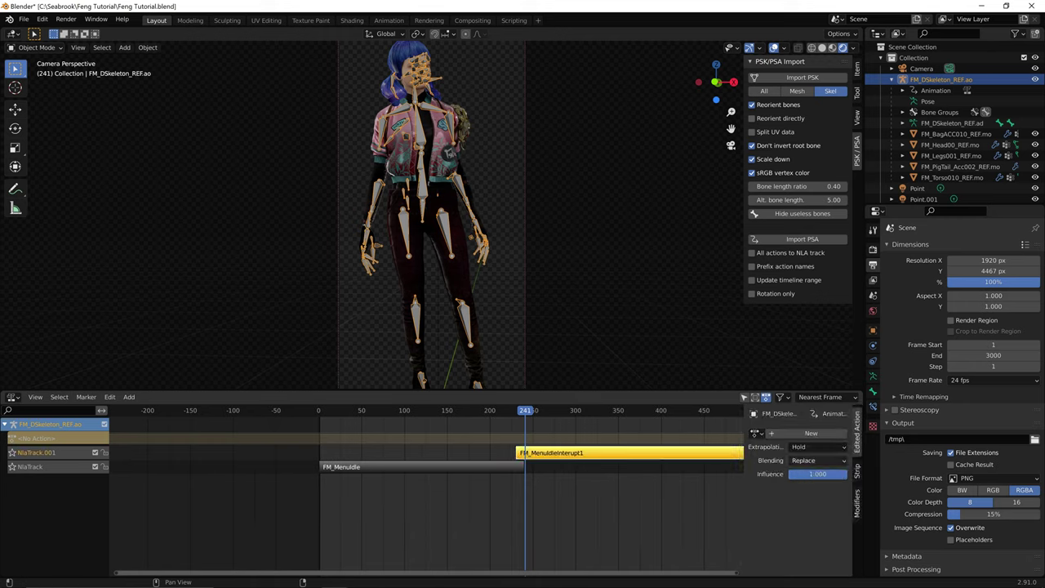
{"action": "left_click", "coordinate": [857, 472]}
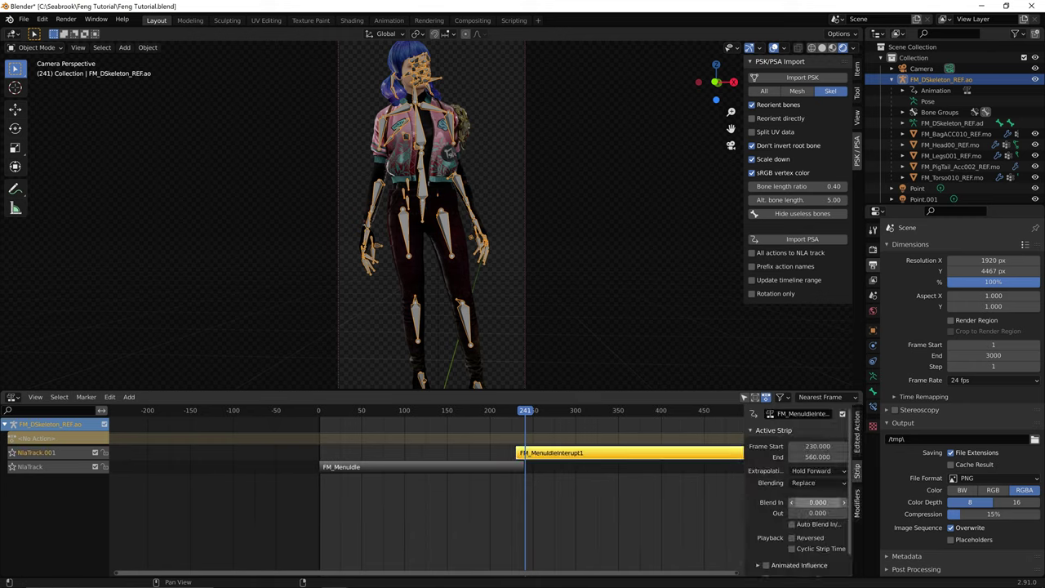
{"action": "double_click", "coordinate": [816, 502]}
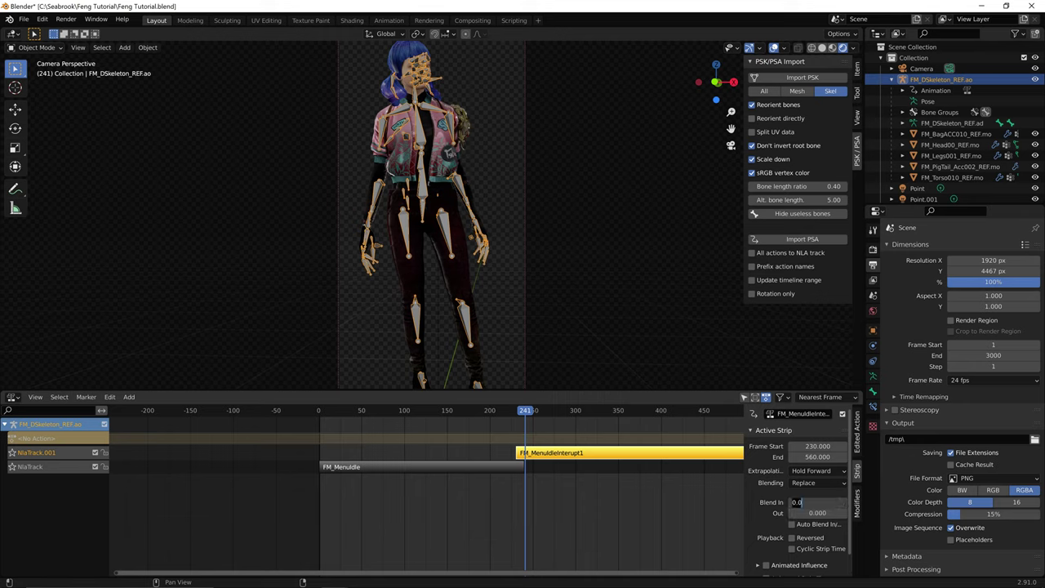
{"action": "type", "text": "30"}
{"action": "key", "text": "Return"}
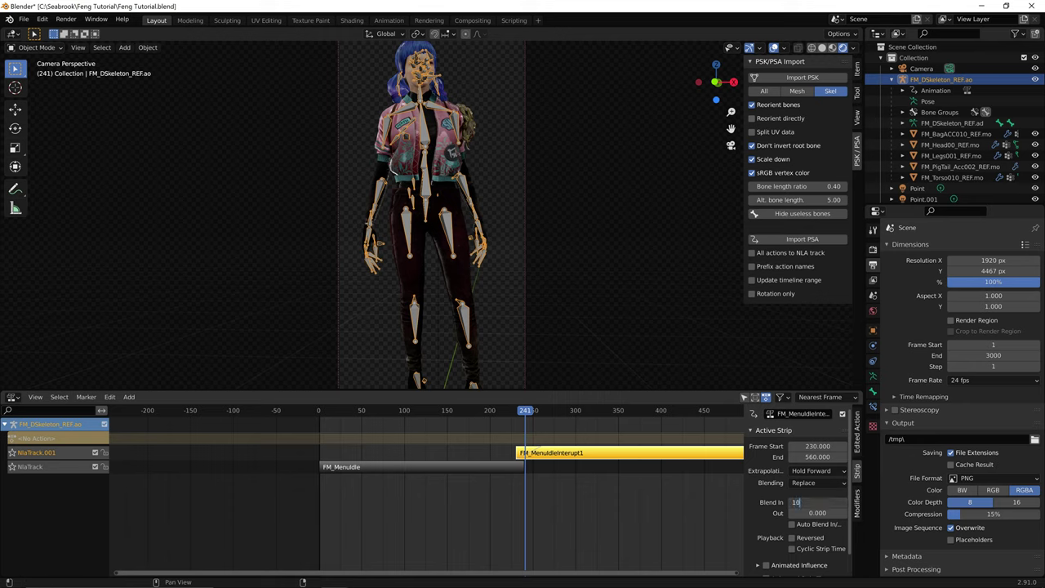
{"action": "key", "text": "Return"}
- Set the FM_MenuIdle strip's Blend Out to 10 frames
{"action": "left_click", "coordinate": [482, 467]}
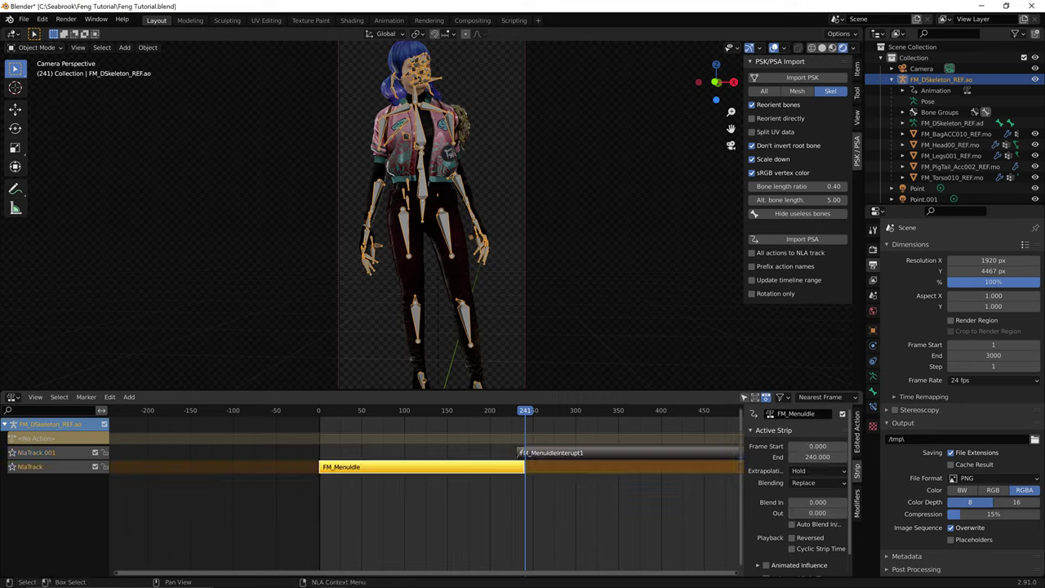
{"action": "left_click", "coordinate": [817, 514]}
{"action": "type", "text": "10"}
{"action": "key", "text": "Return"}
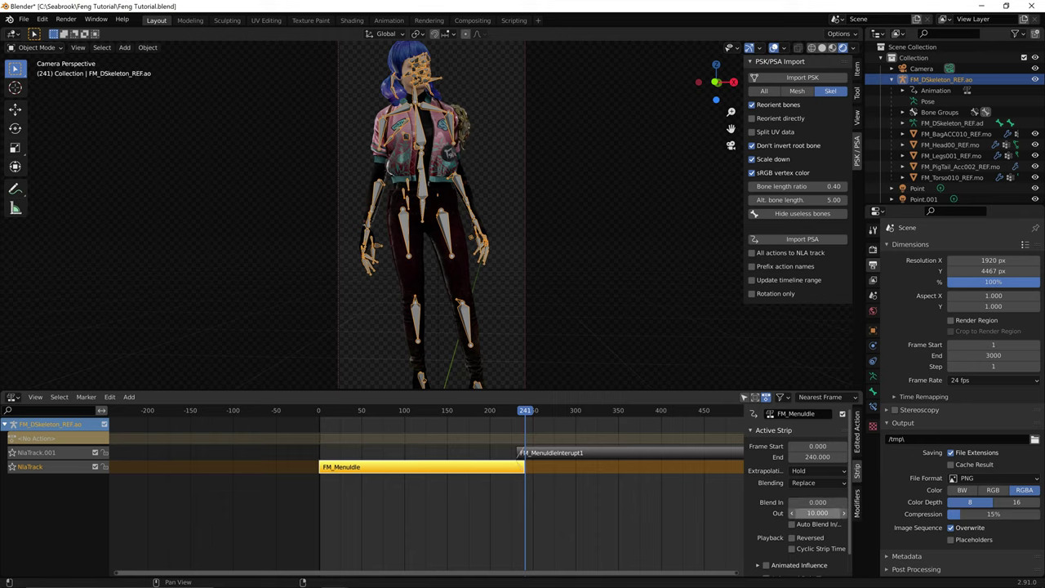
- Scrub and play back the blend between the FM_MenuIdle and FM_MenuIdleInterupt1 strips to check the transition
{"action": "left_click", "coordinate": [496, 411]}
{"action": "key", "text": "space"}
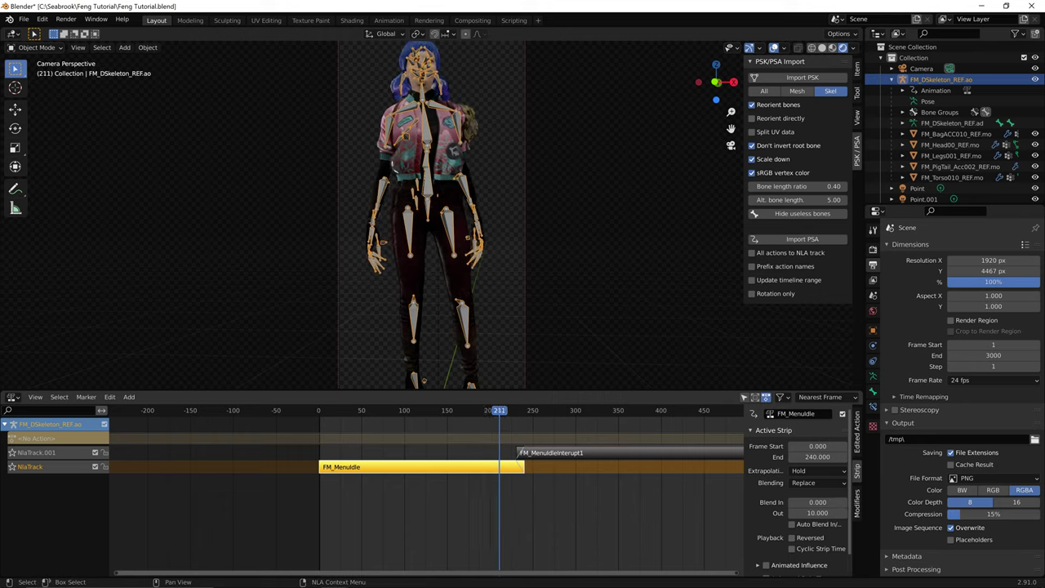
{"action": "left_click_drag", "start_coordinate": [515, 411], "coordinate": [496, 411]}
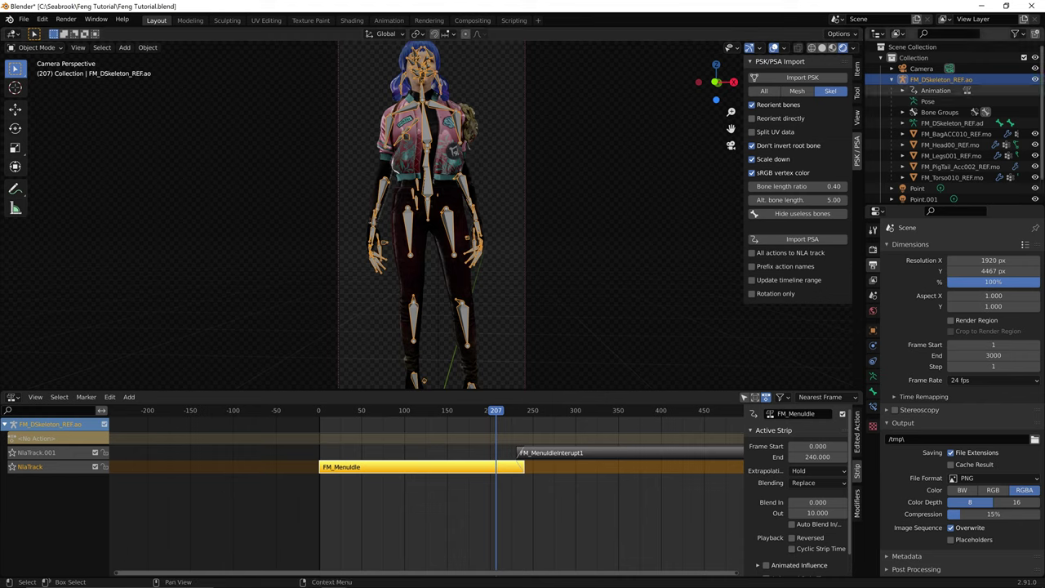
{"action": "left_click", "coordinate": [1035, 80]}
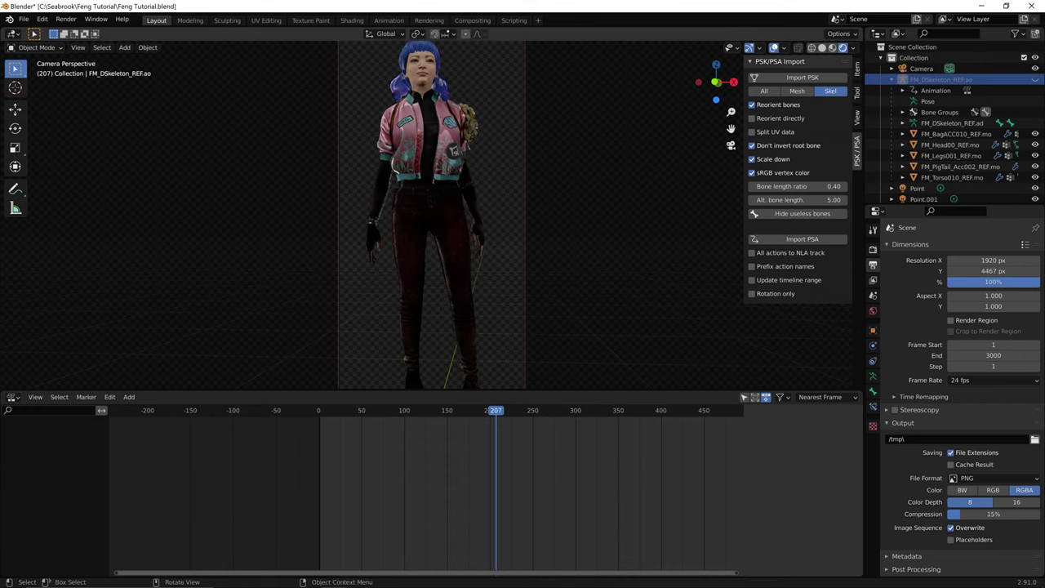
{"action": "key", "text": "alt+h"}
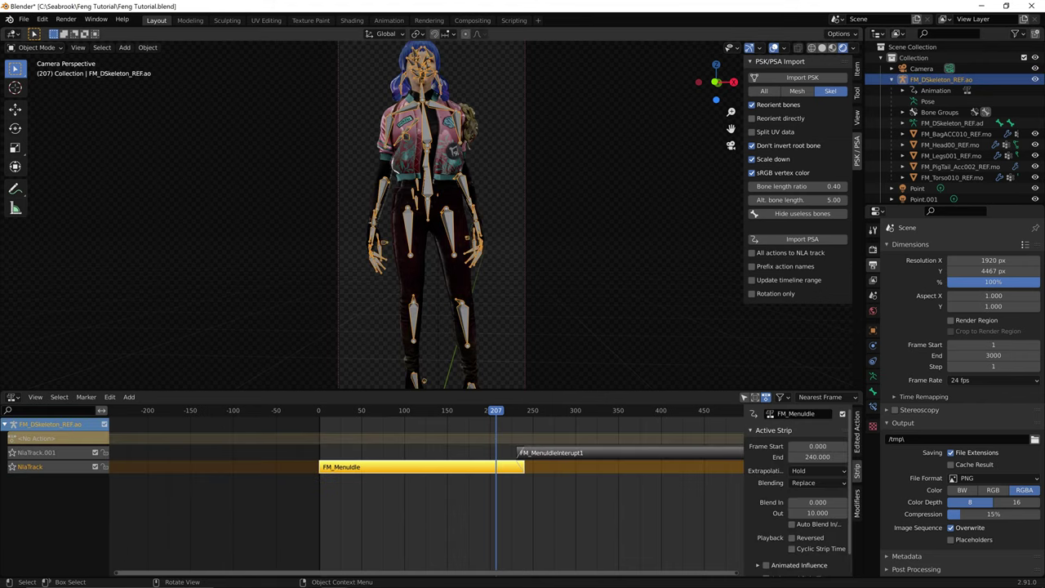
{"action": "key", "text": "space"}
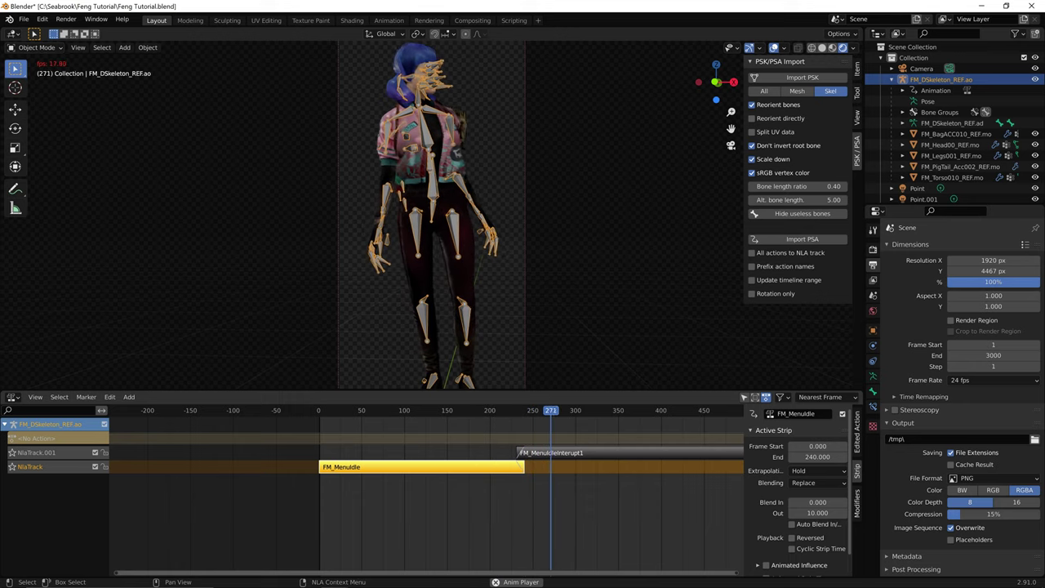
{"action": "left_click_drag", "start_coordinate": [567, 411], "coordinate": [514, 411]}
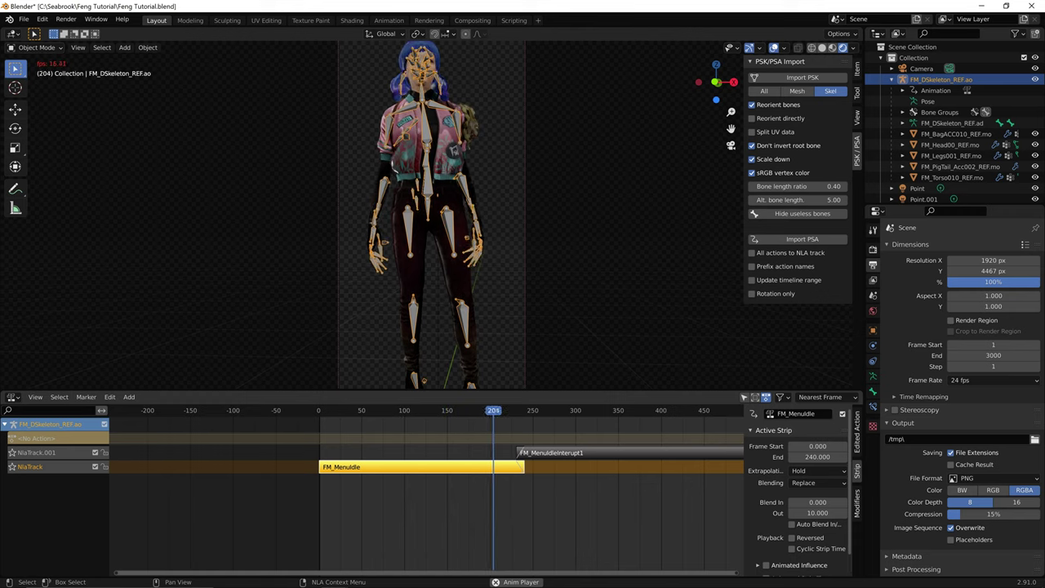
{"action": "key", "text": "F3"}
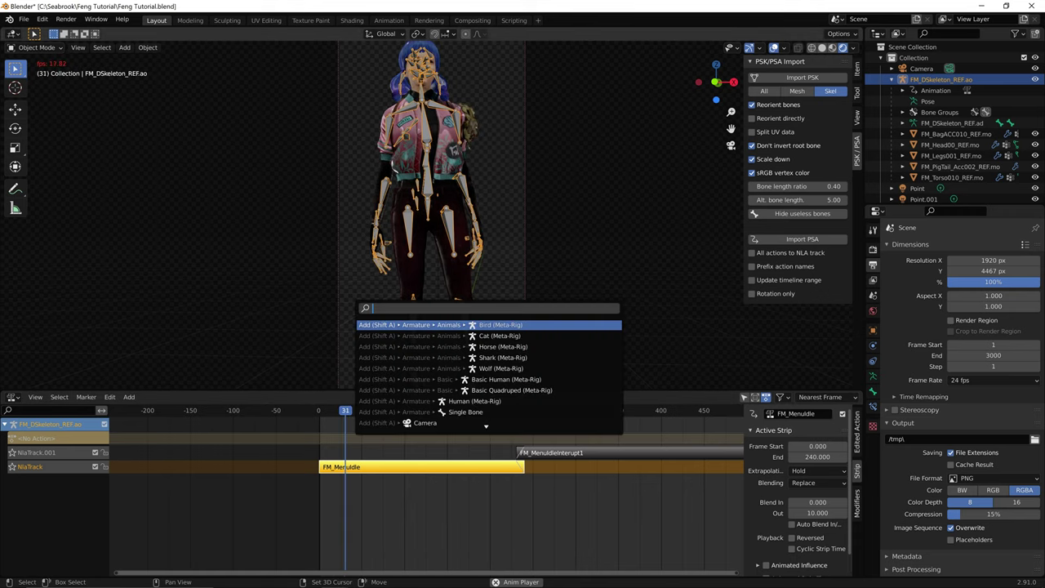
{"action": "key", "text": "Escape"}
{"action": "key", "text": "space"}
- Render the current frame as a still image, inspect the full figure on its transparent background, and close the render window
{"action": "left_click", "coordinate": [66, 19]}
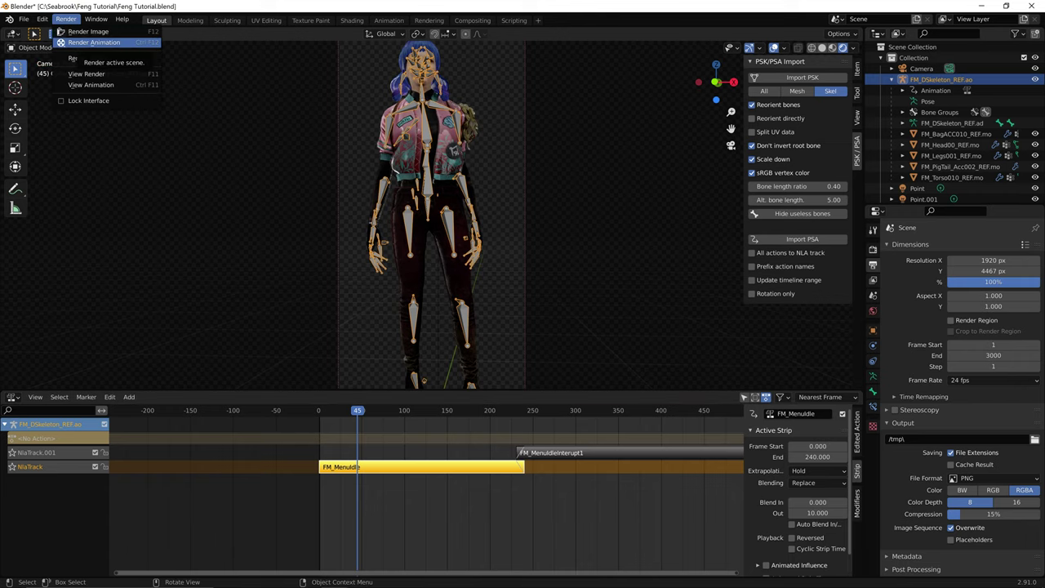
{"action": "left_click", "coordinate": [82, 31]}
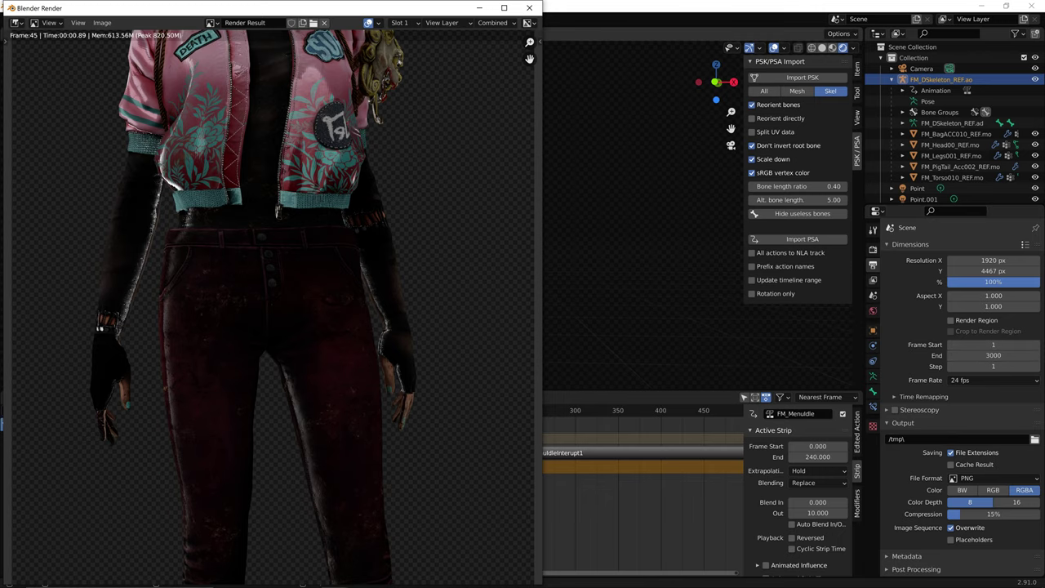
{"action": "scroll", "coordinate": [272, 307], "scroll_direction": "down", "scroll_amount": 2}
{"action": "scroll", "coordinate": [271, 307], "scroll_direction": "down", "scroll_amount": 2}
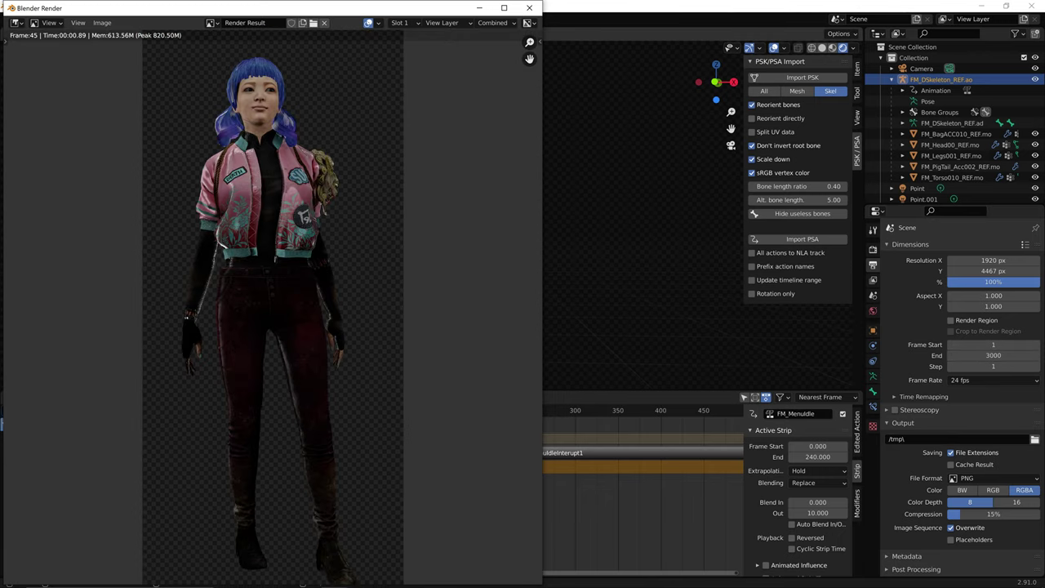
{"action": "scroll", "coordinate": [272, 307], "scroll_direction": "down", "scroll_amount": 2}
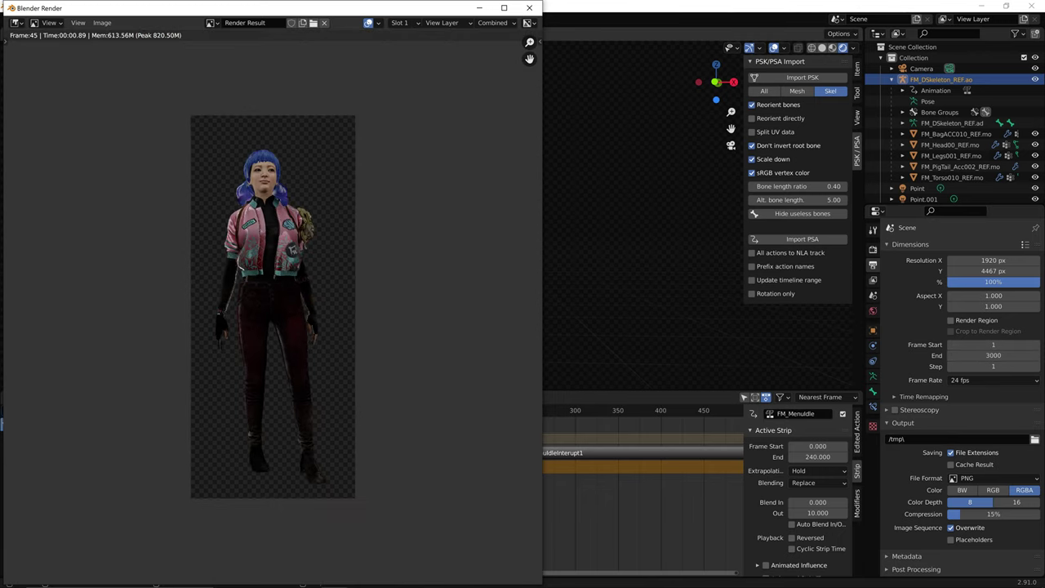
{"action": "middle_click_drag", "start_coordinate": [272, 307], "coordinate": [261, 261]}
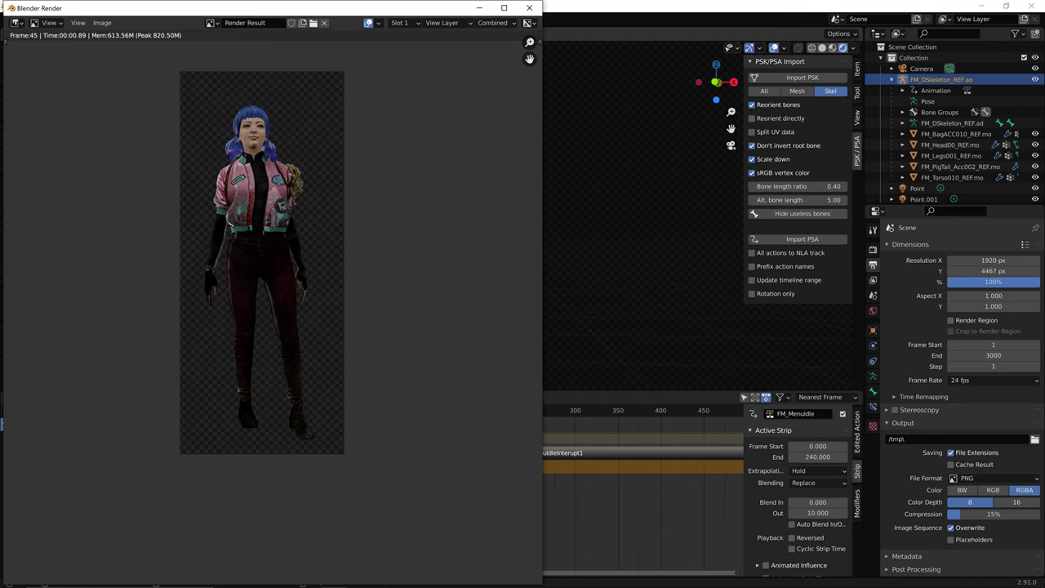
{"action": "left_click", "coordinate": [529, 8]}
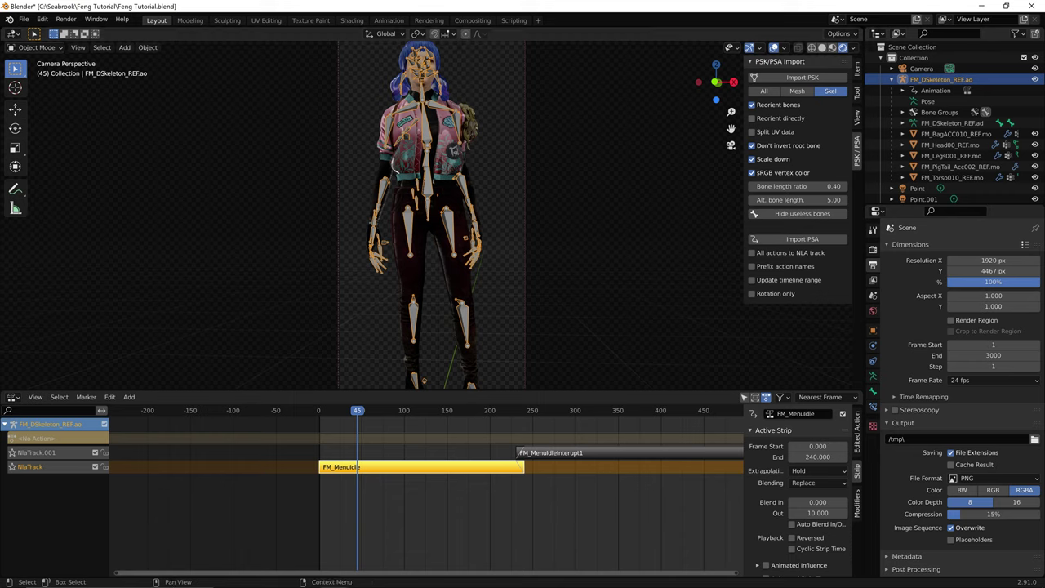
- Deselect the armature and show the 3D viewport's view and view-lock settings
{"action": "left_click", "coordinate": [857, 69]}
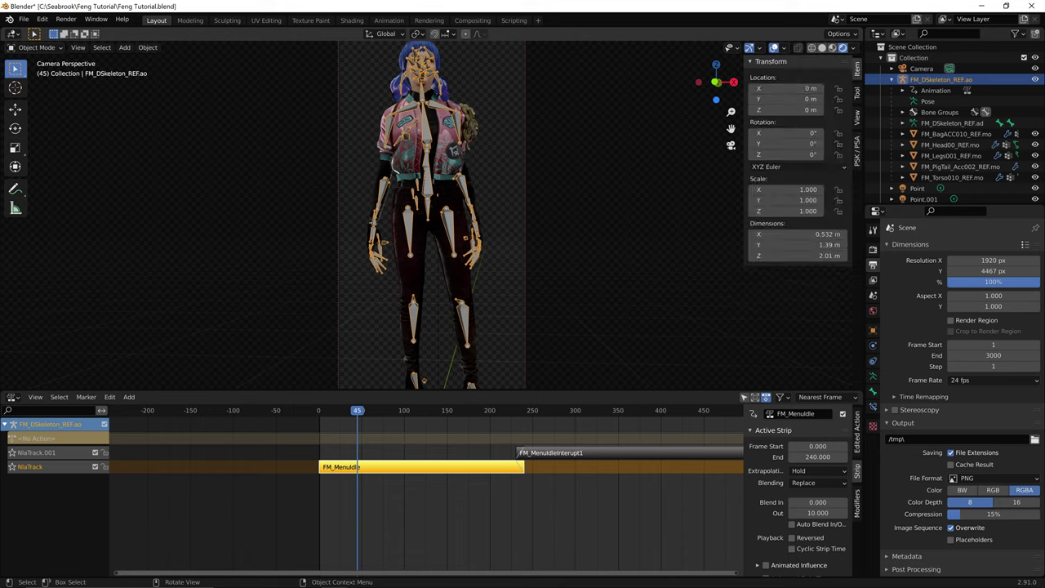
{"action": "key", "text": "alt+a"}
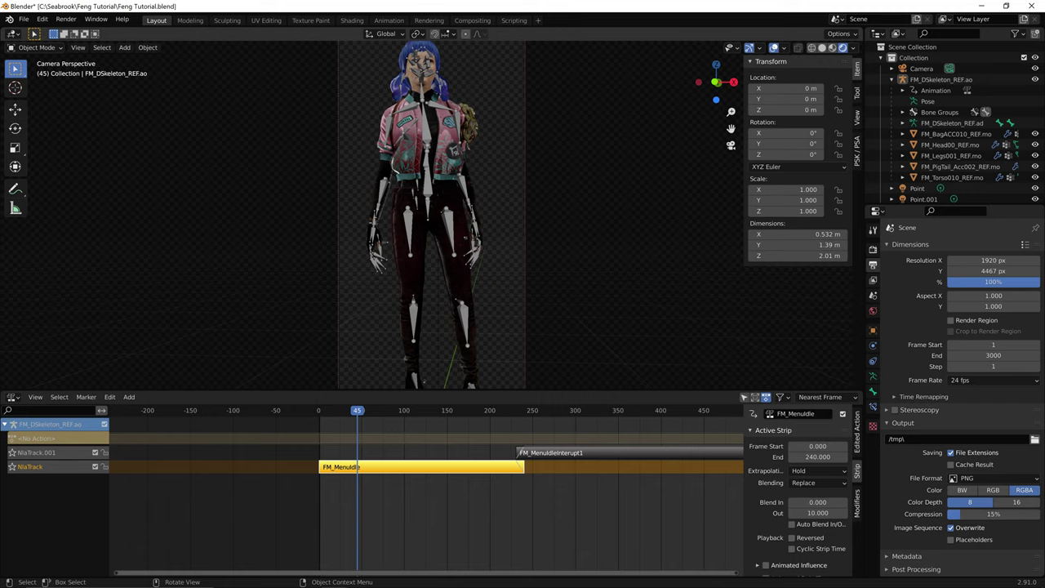
{"action": "scroll", "coordinate": [431, 215], "scroll_direction": "down", "scroll_amount": 1}
{"action": "scroll", "coordinate": [432, 212], "scroll_direction": "up", "scroll_amount": 1}
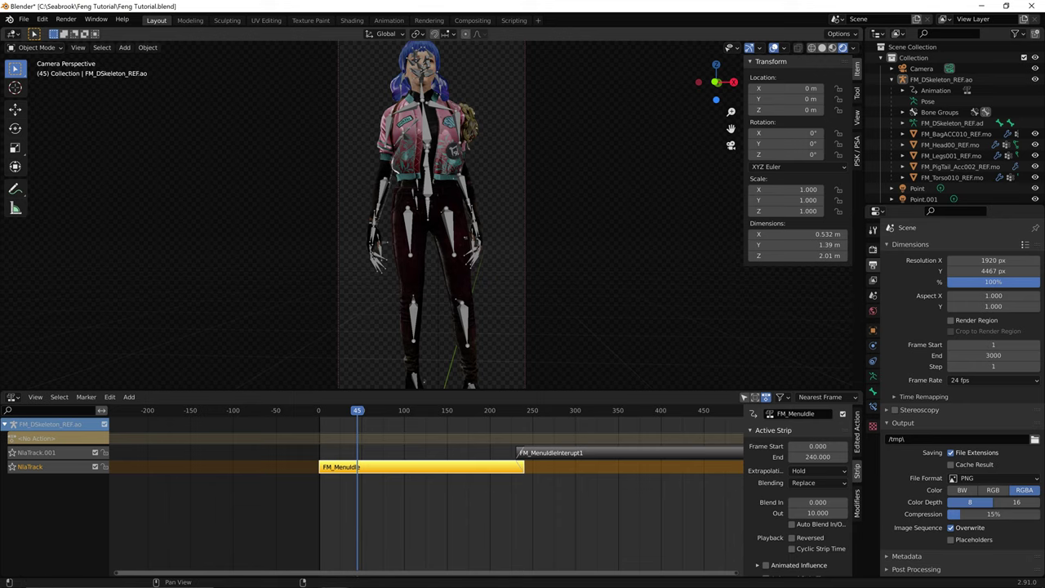
{"action": "left_click", "coordinate": [857, 117]}
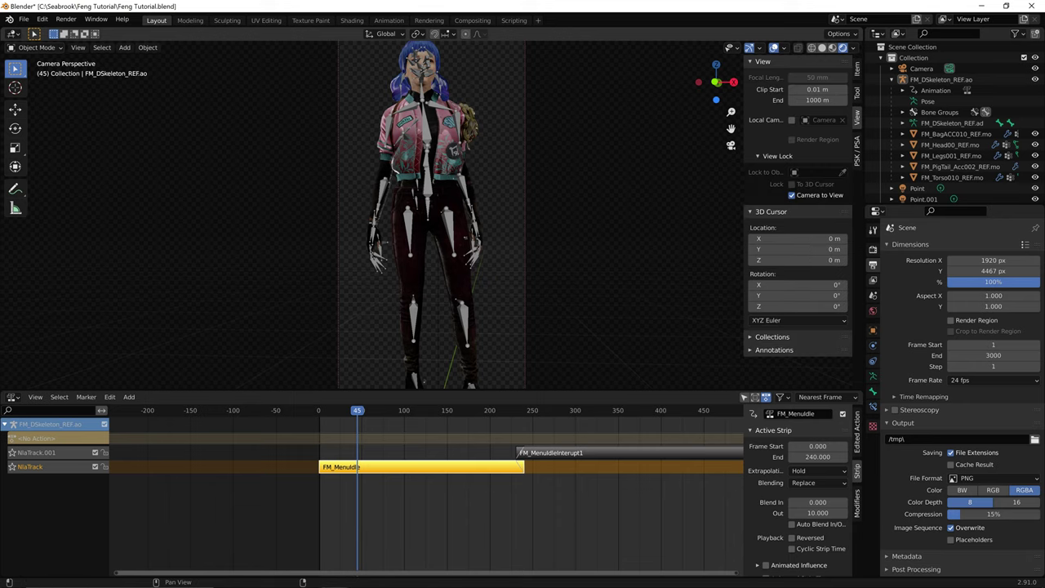